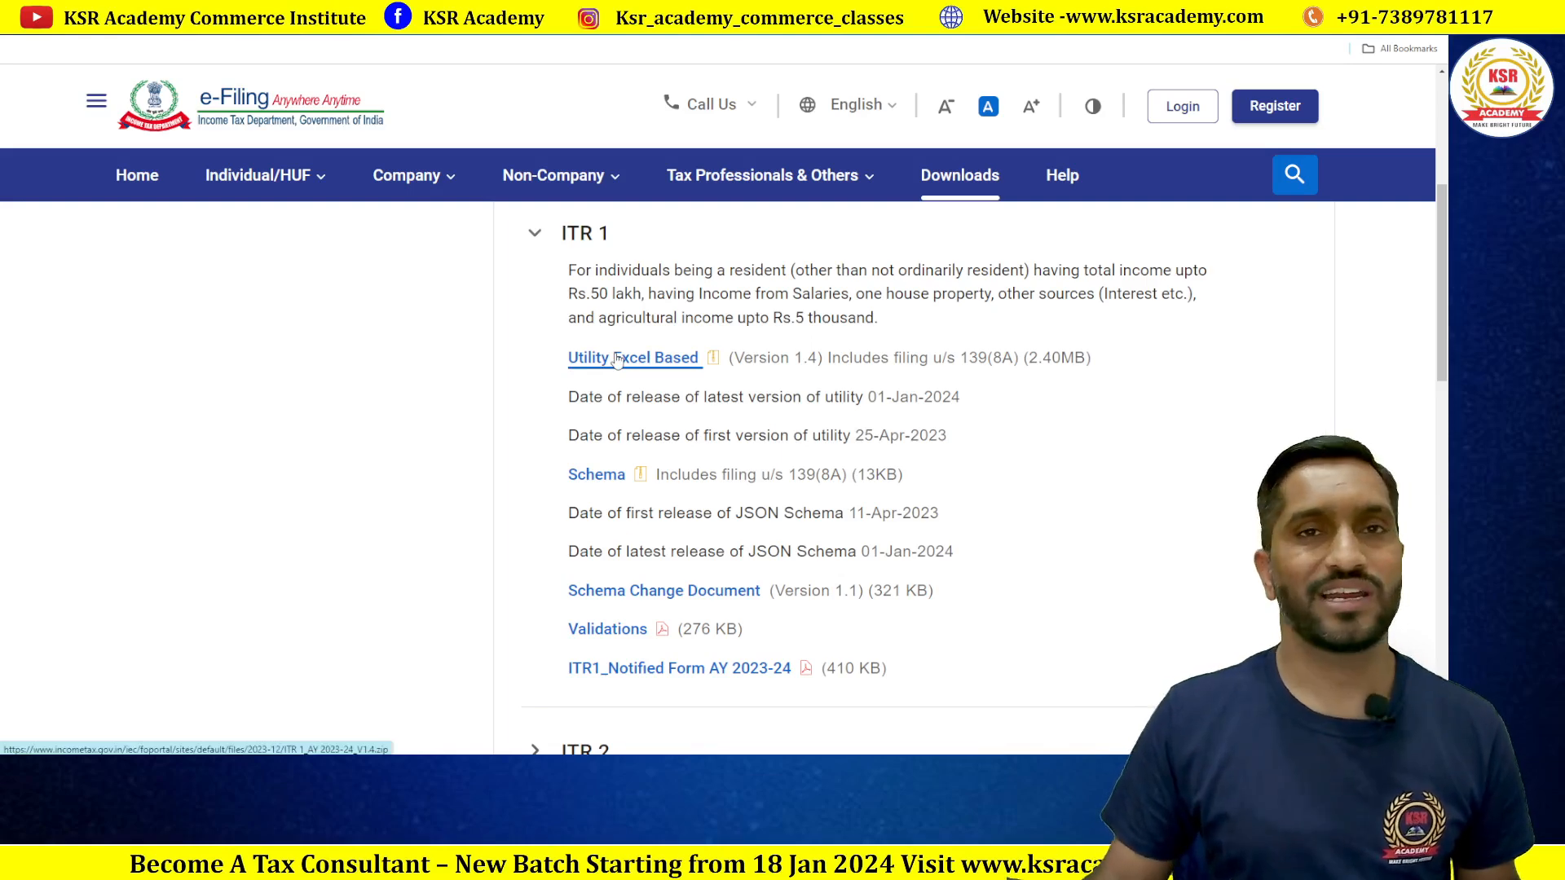
Step: Download the ITR 1 Excel-based utility (Version 1.4) from the e-Filing Downloads page
click(342, 768)
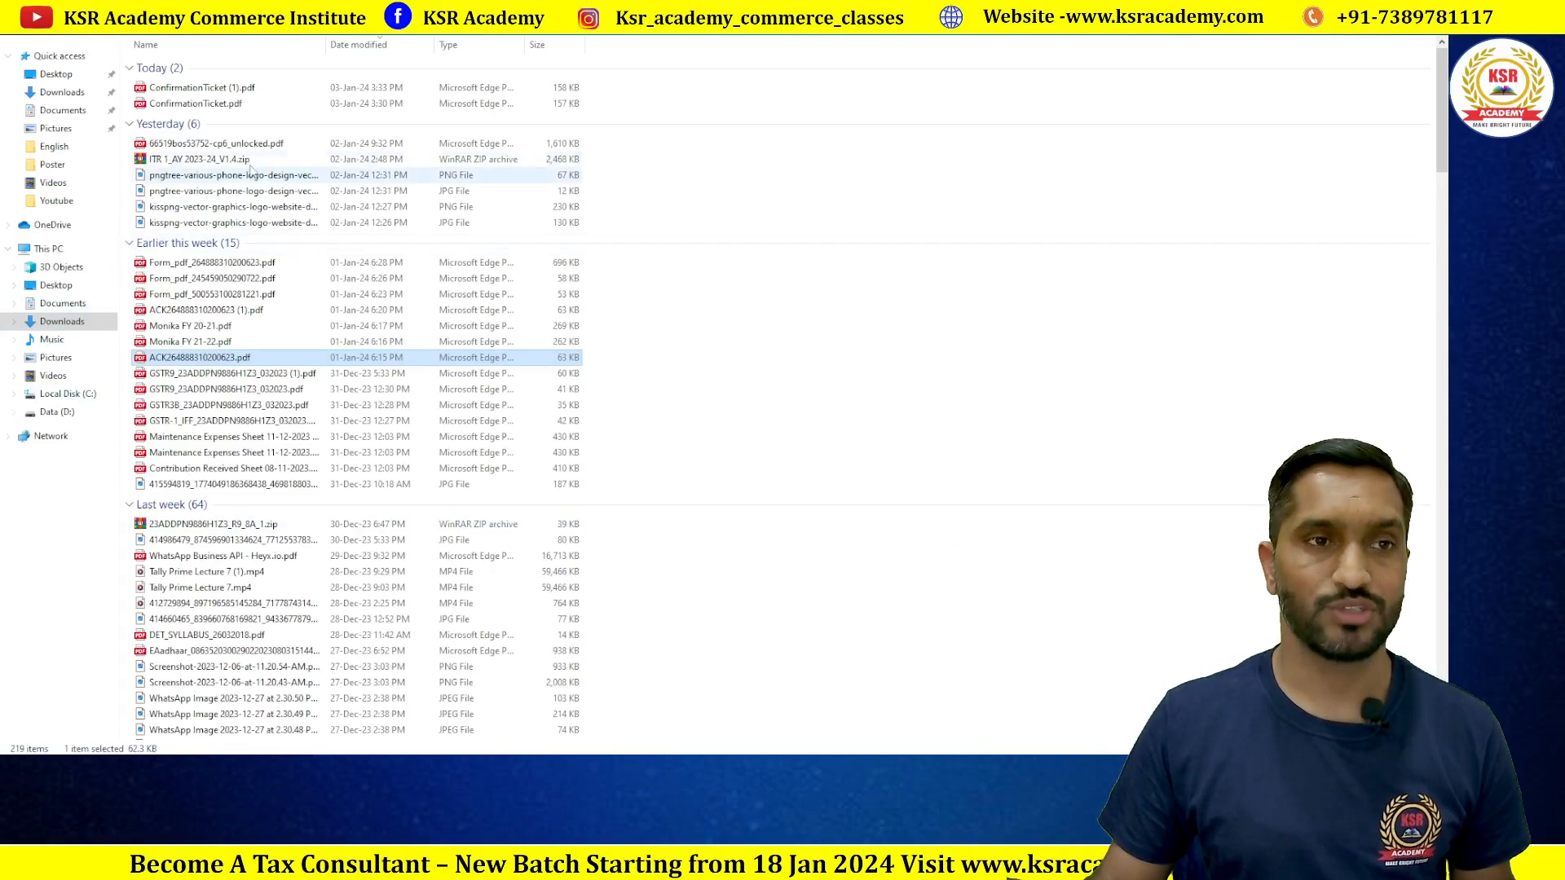
Step: Open the ITR 1 zip in WinRAR, dismiss the licence reminder and launch the .xlsm utility workbook
double_click(194, 163)
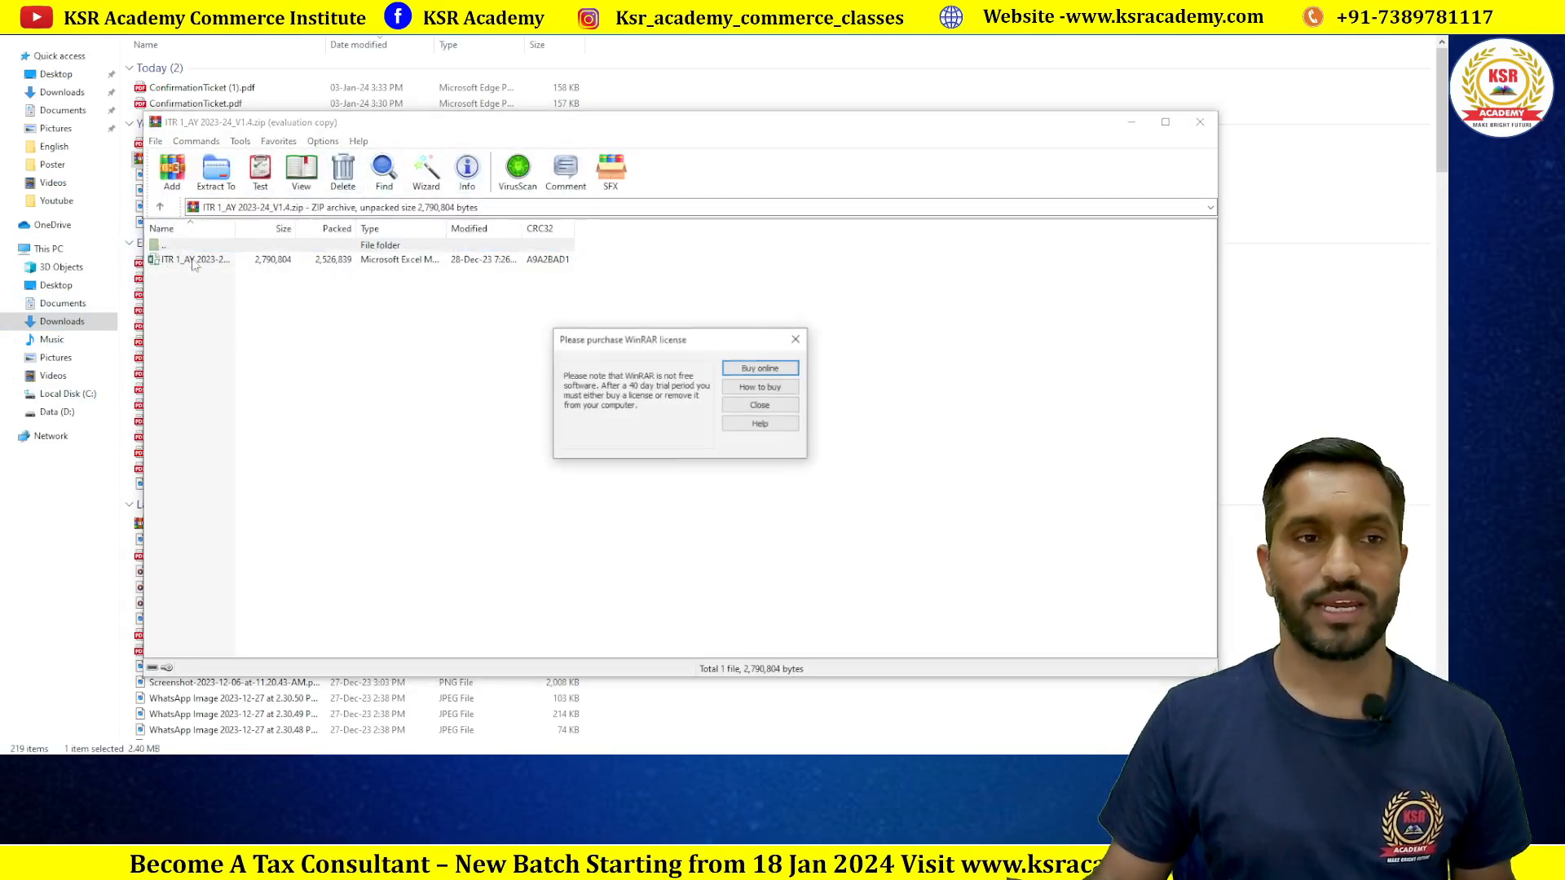
click(796, 339)
click(219, 262)
double_click(219, 262)
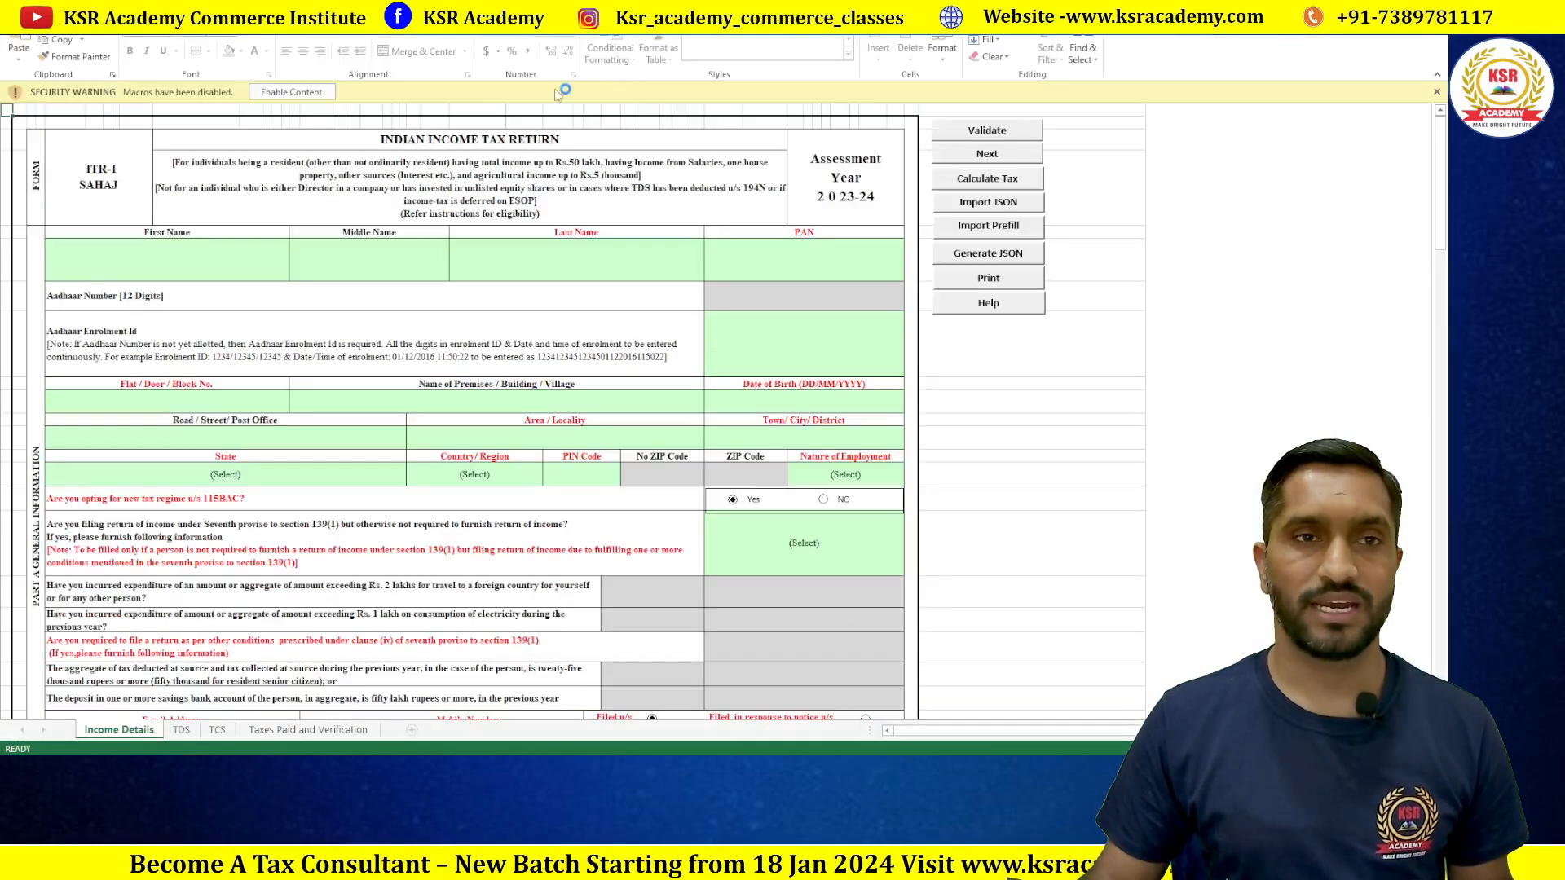
Step: Enable the utility's macros, dismiss the Assessment Year 2023-24 notice and bring up the acknowledgement PDF
click(291, 91)
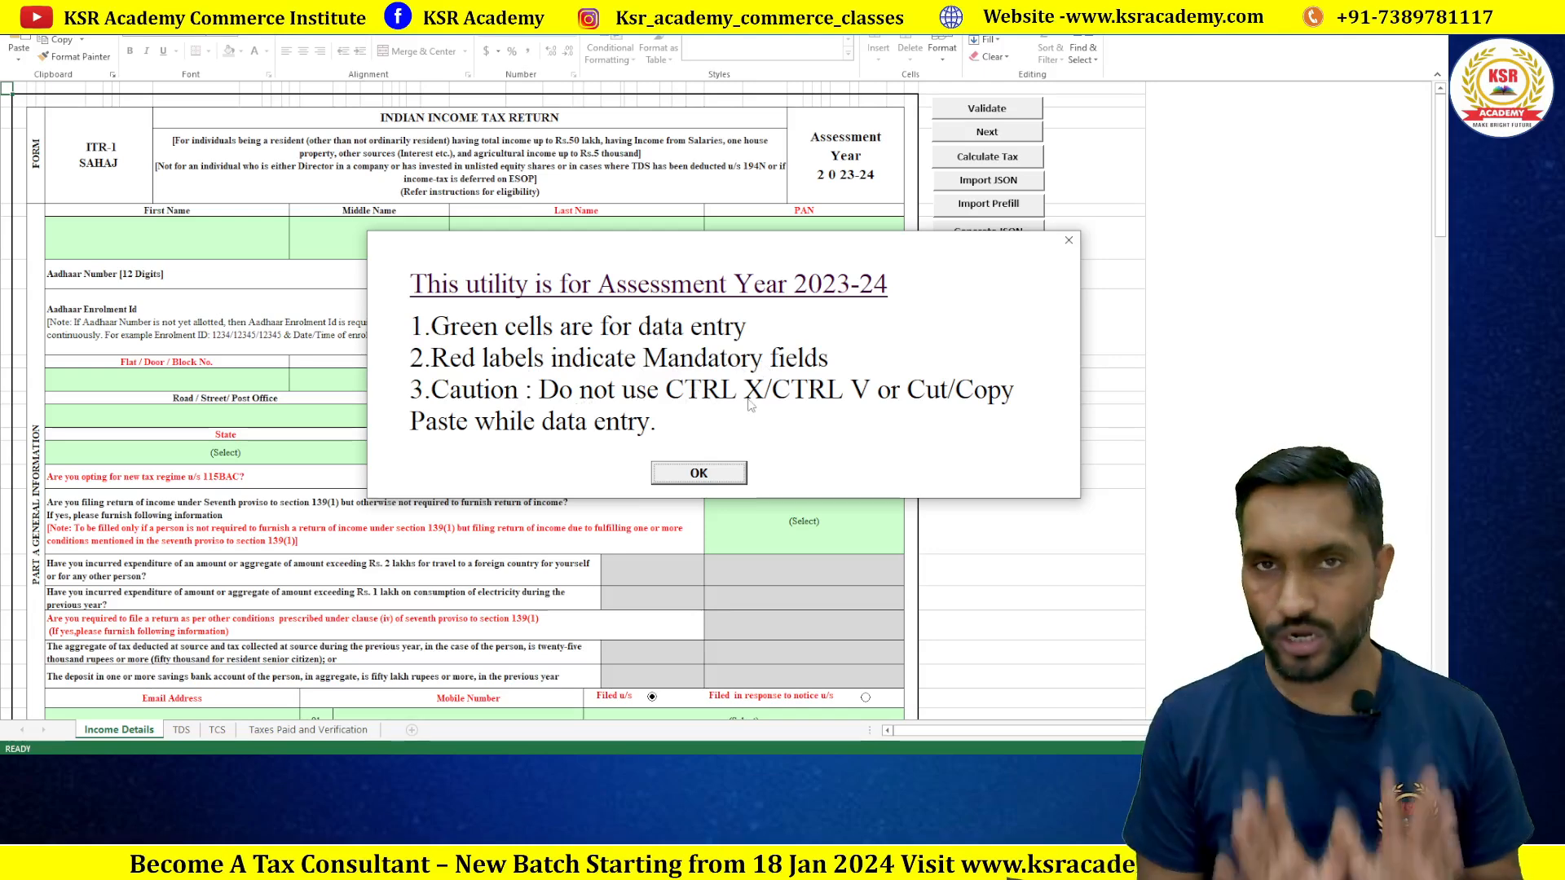
click(700, 475)
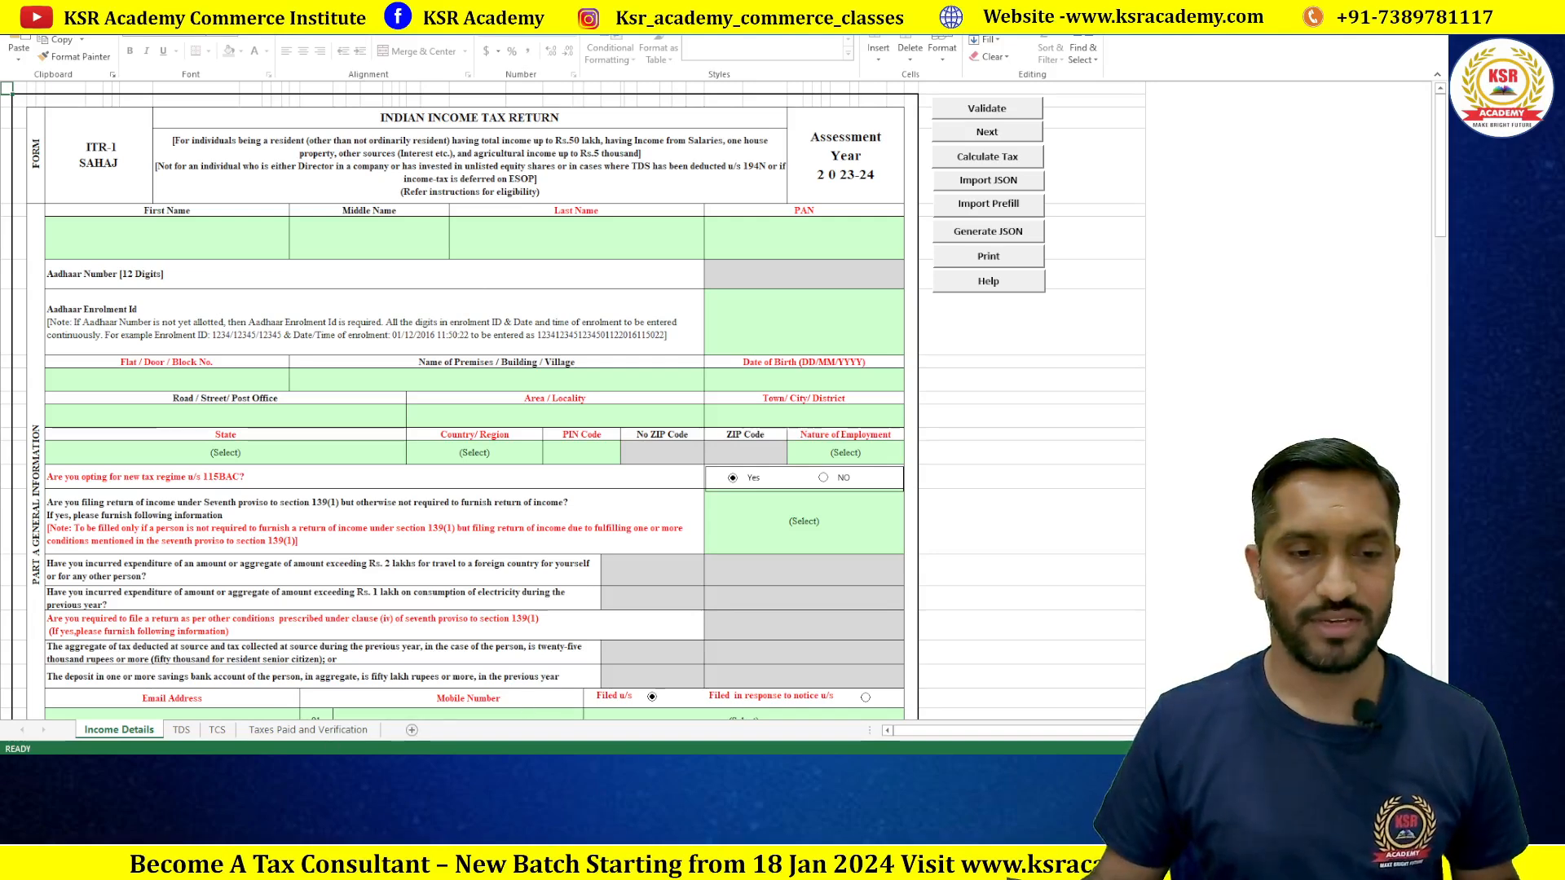
click(411, 769)
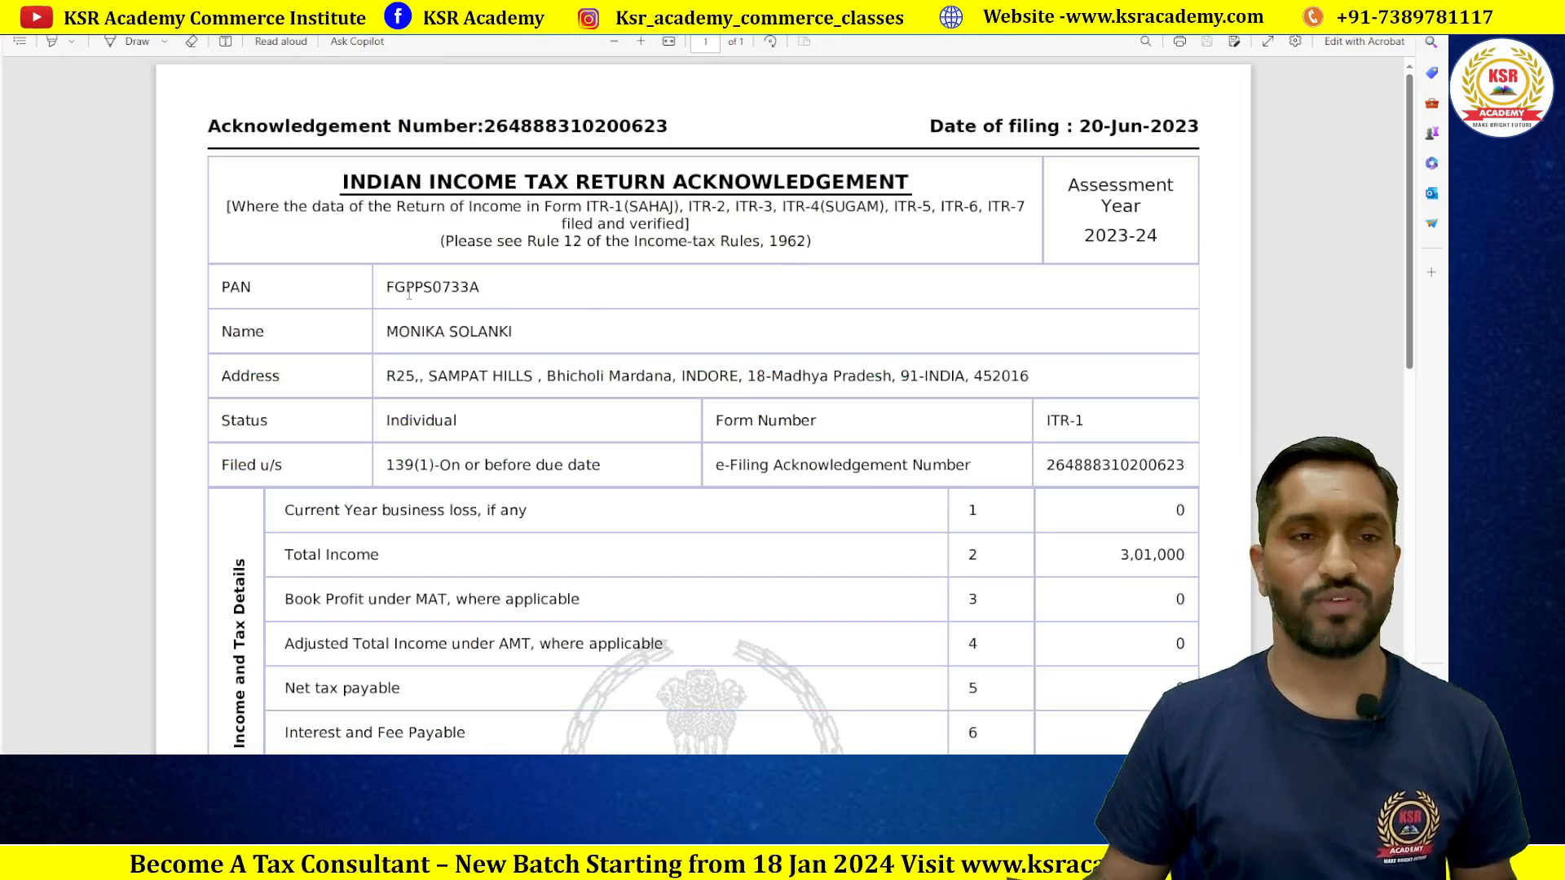
Step: Find and highlight the Total Income of 3,01,000 on the acknowledgement, then return to Excel
scroll(574, 284, down, 2)
scroll(489, 301, up, 1)
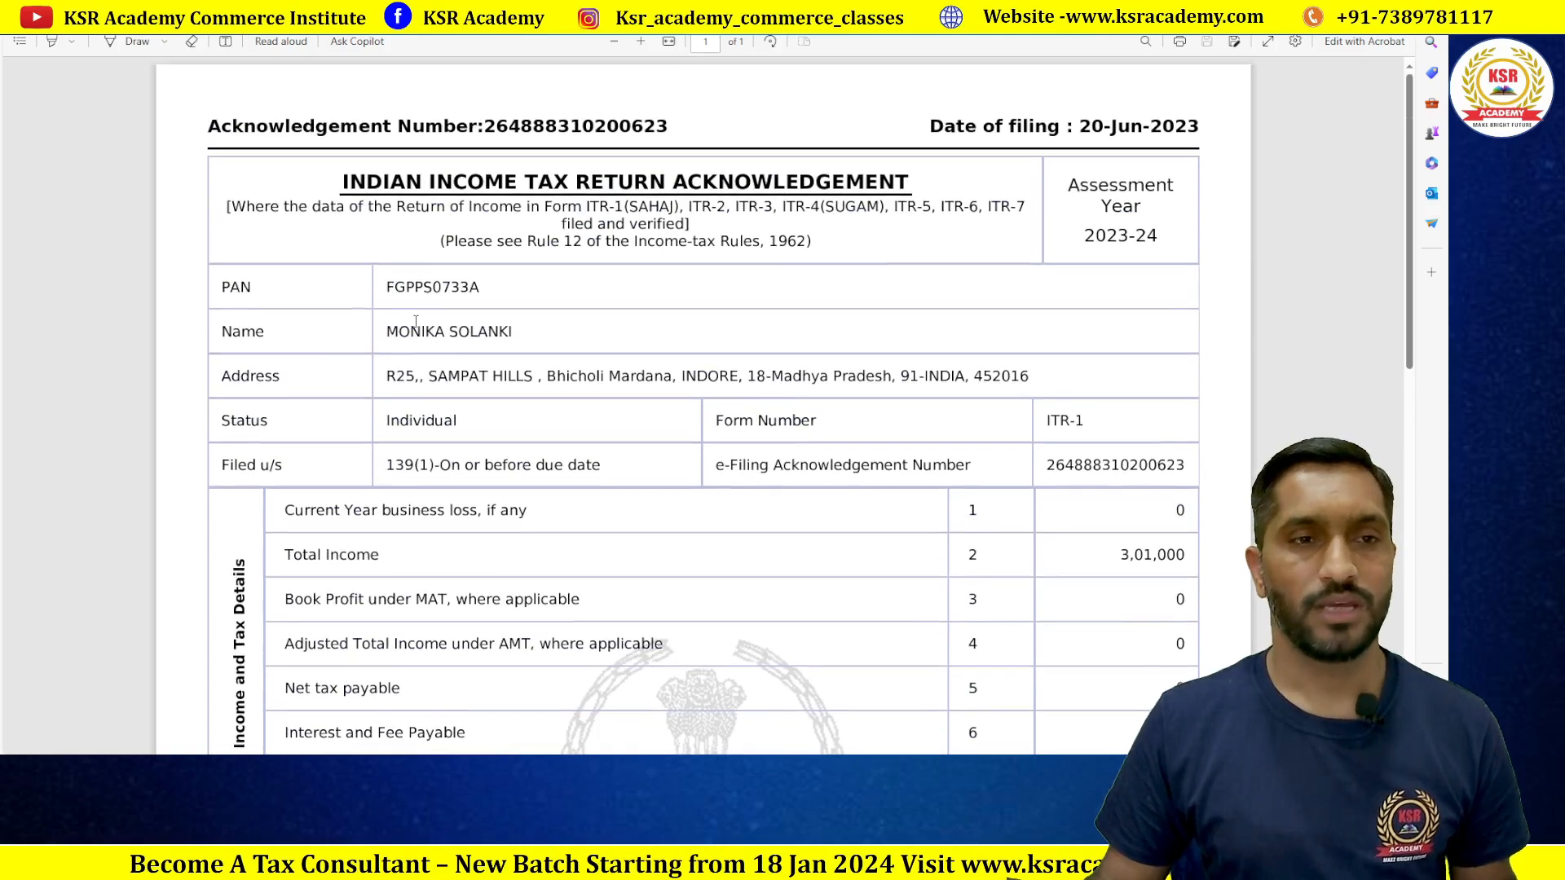
scroll(429, 311, down, 1)
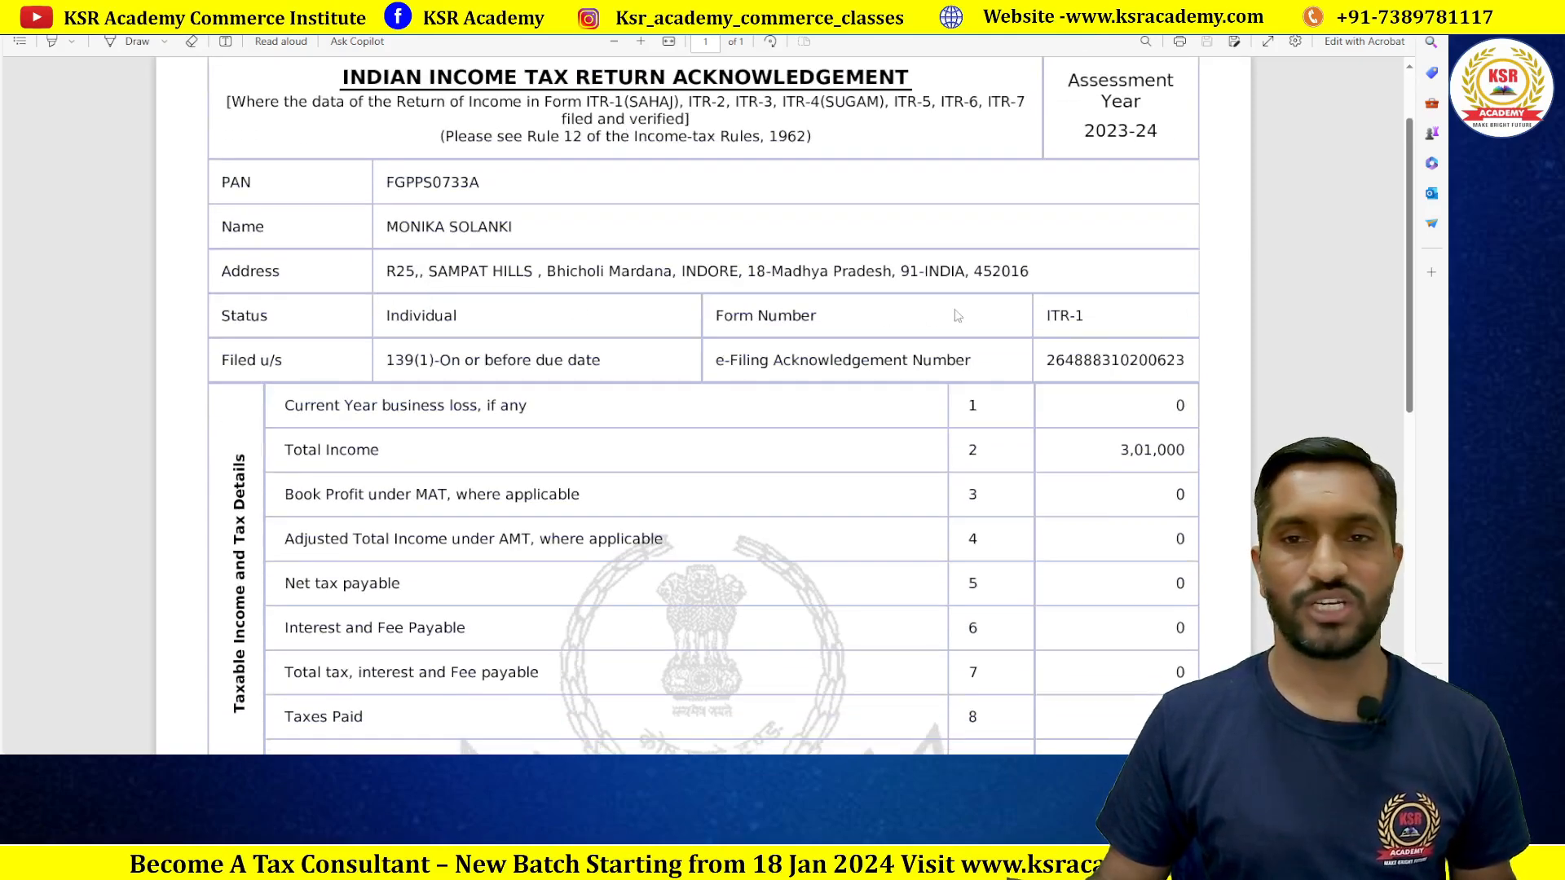
scroll(990, 316, down, 3)
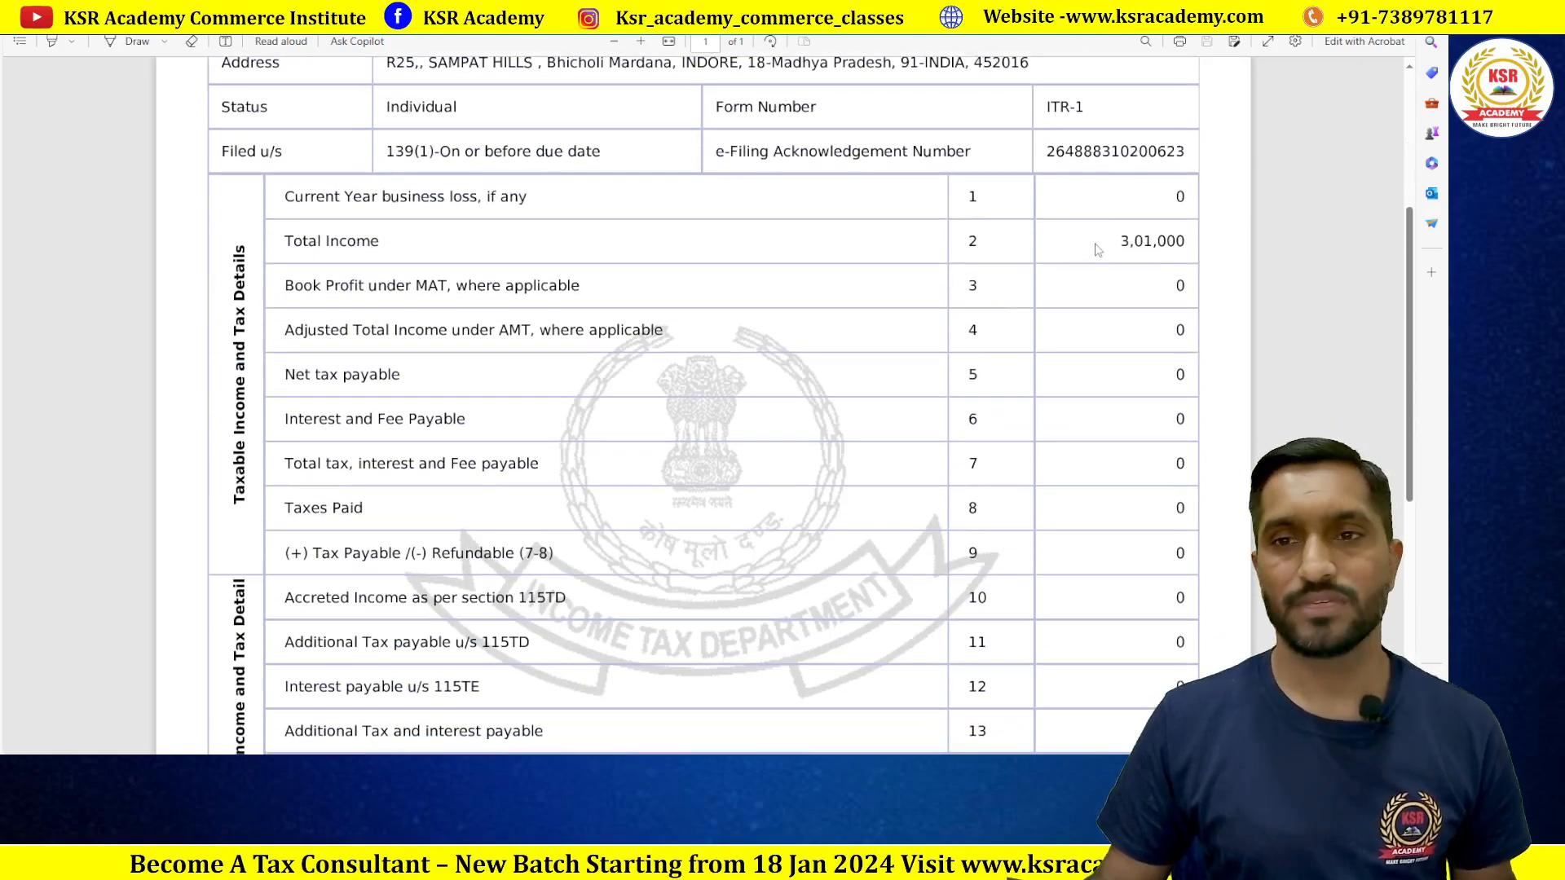
drag(1110, 239, 1200, 265)
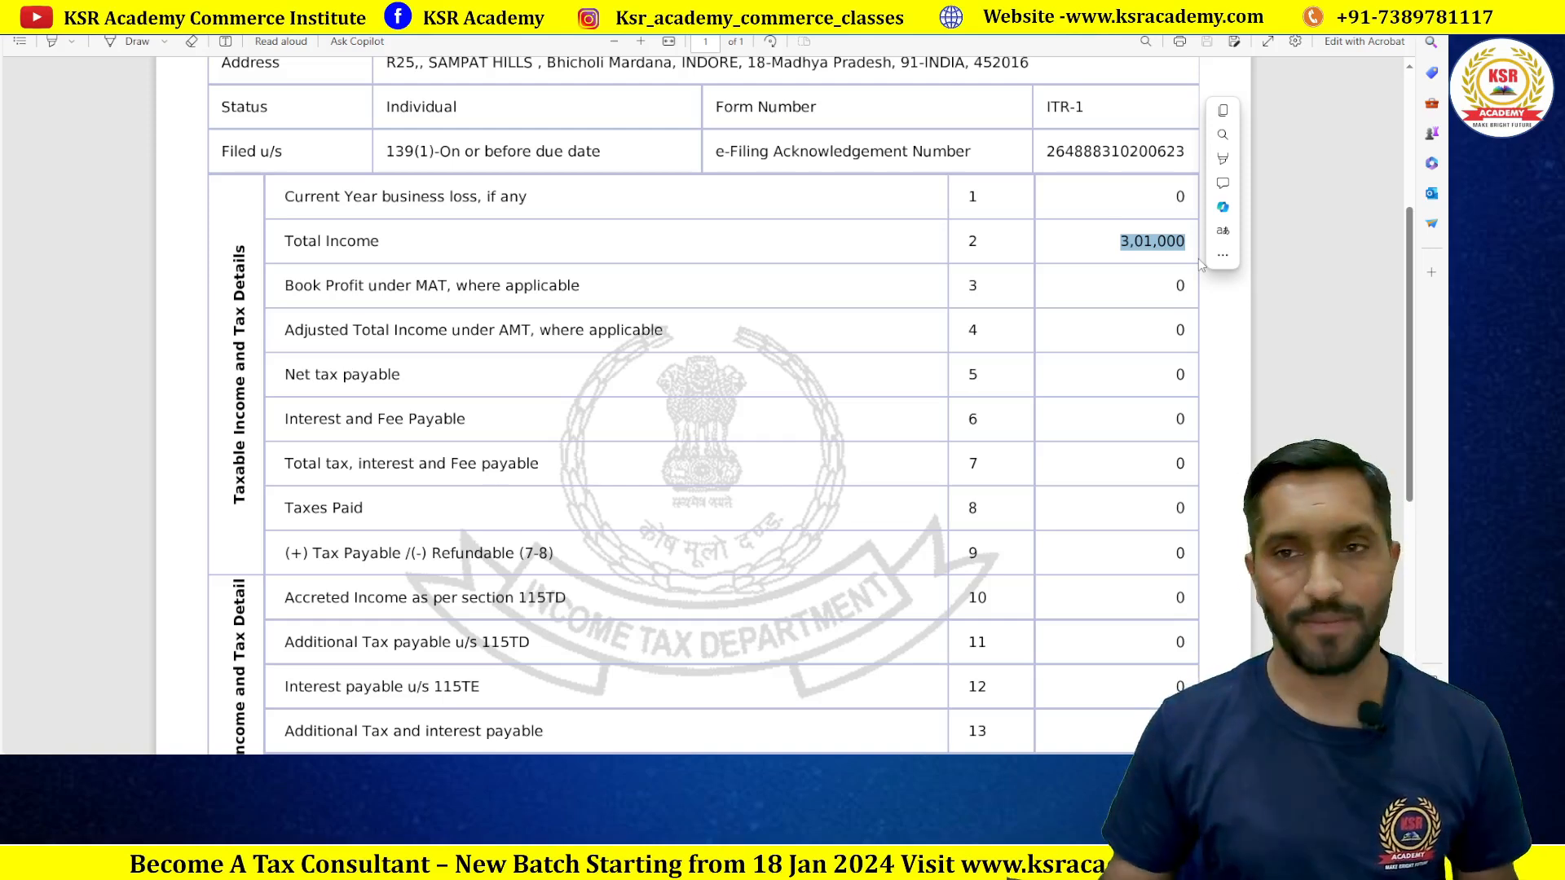
click(1121, 297)
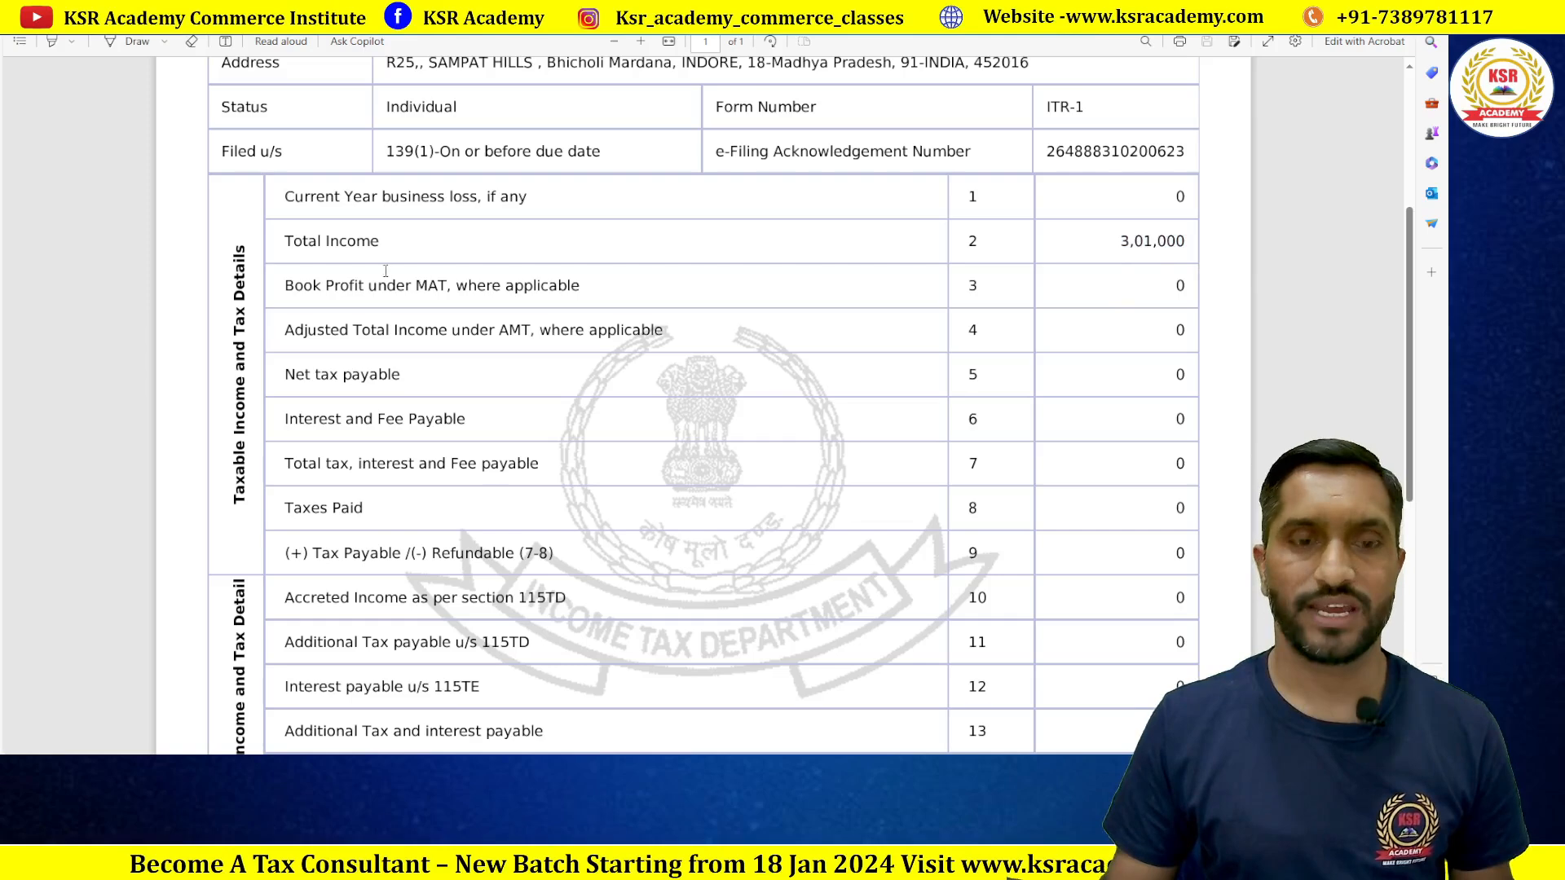
key(alt+Tab)
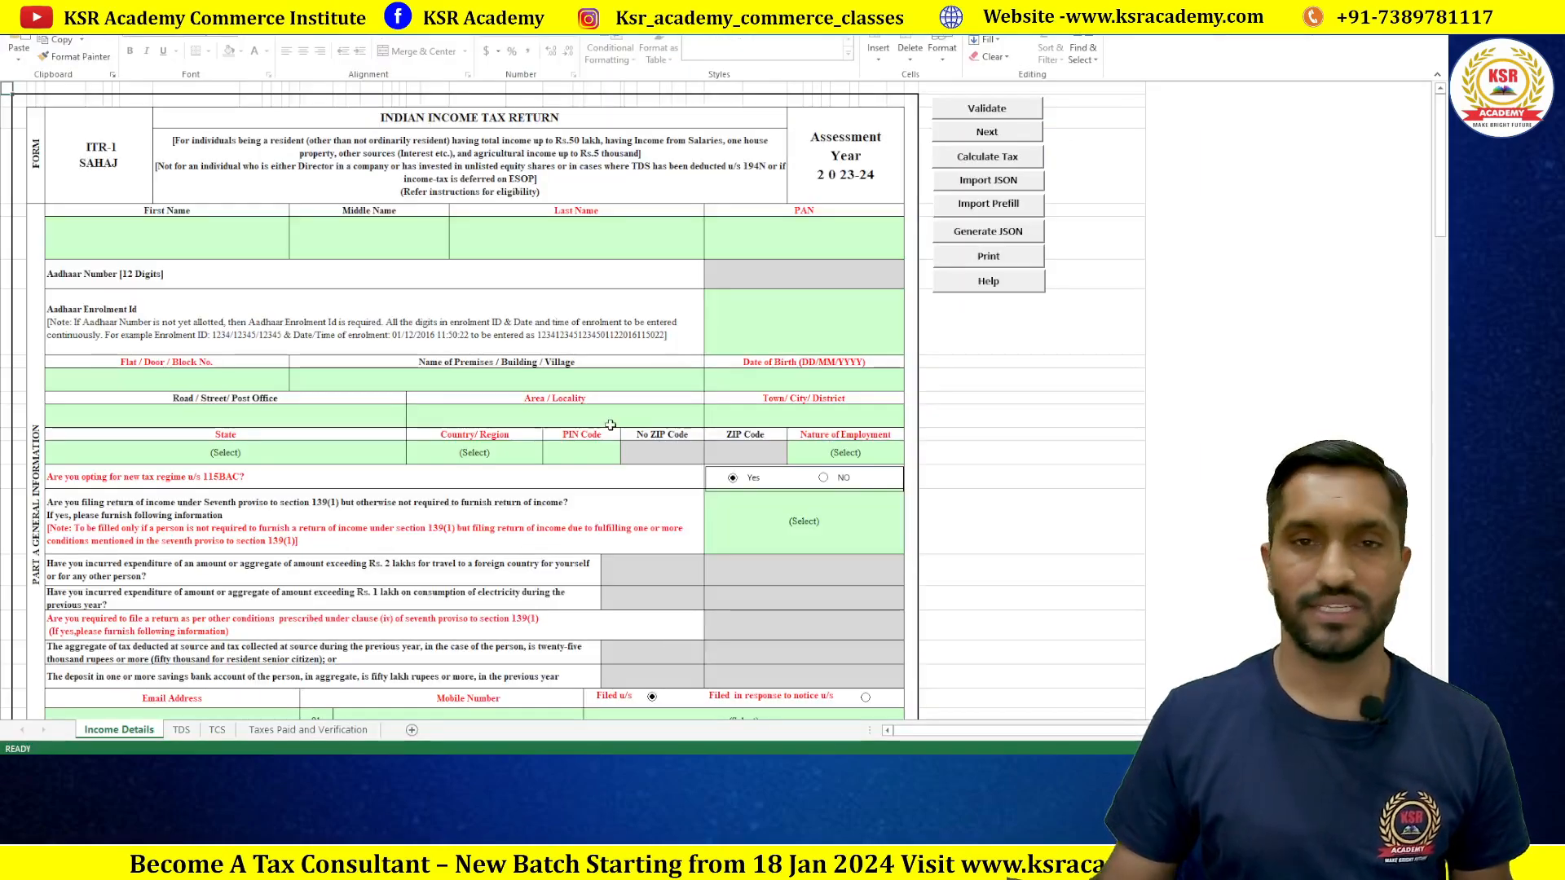
Step: Start Import Prefill from the name fields, then cancel selecting a JSON file
click(146, 235)
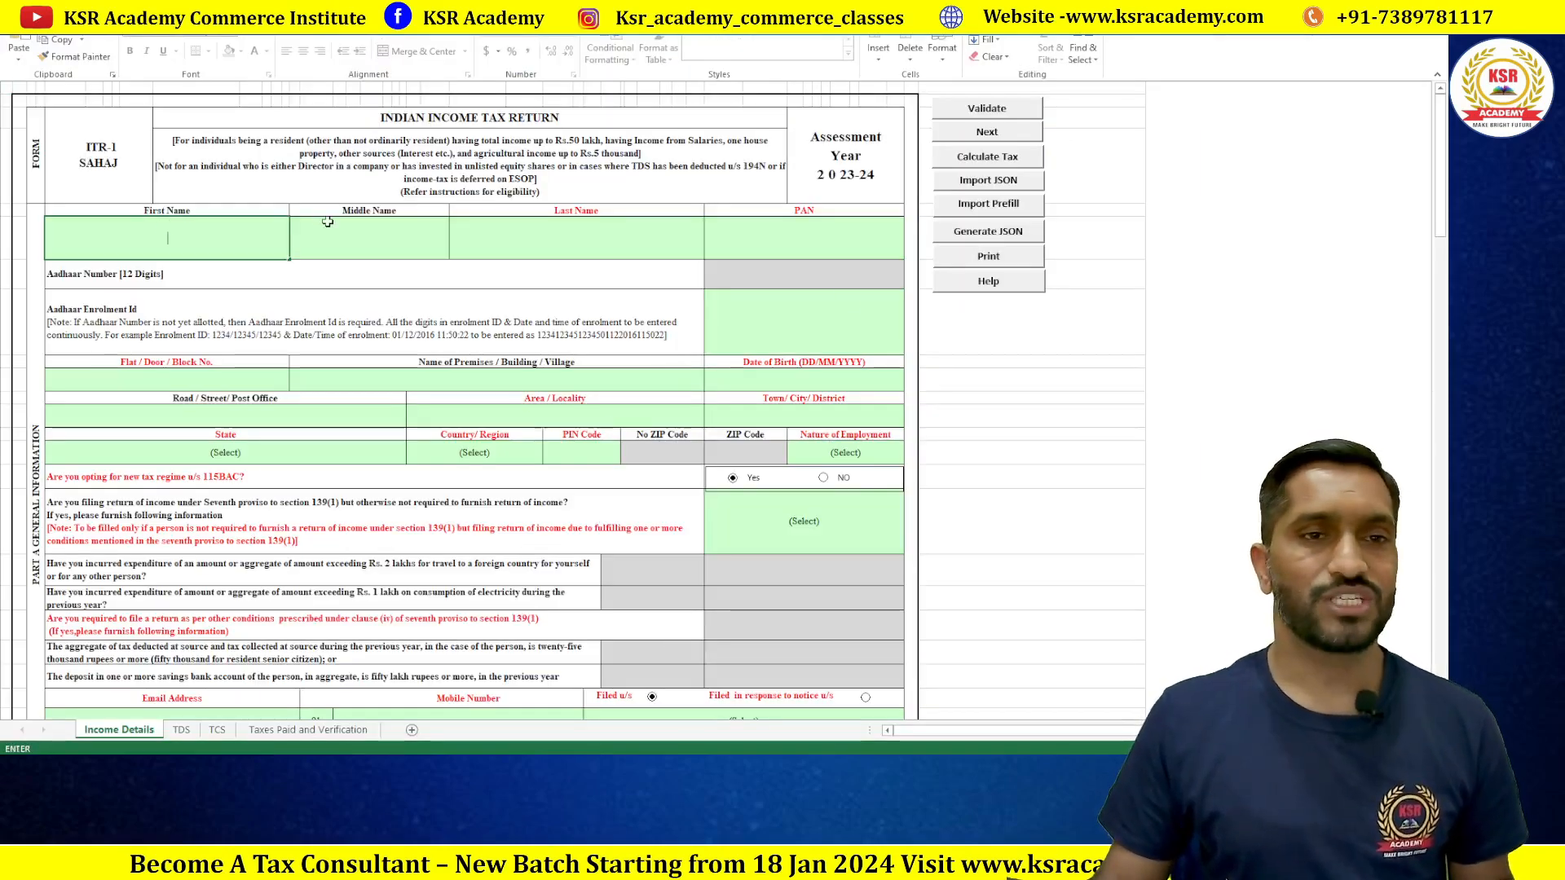
click(330, 226)
click(545, 250)
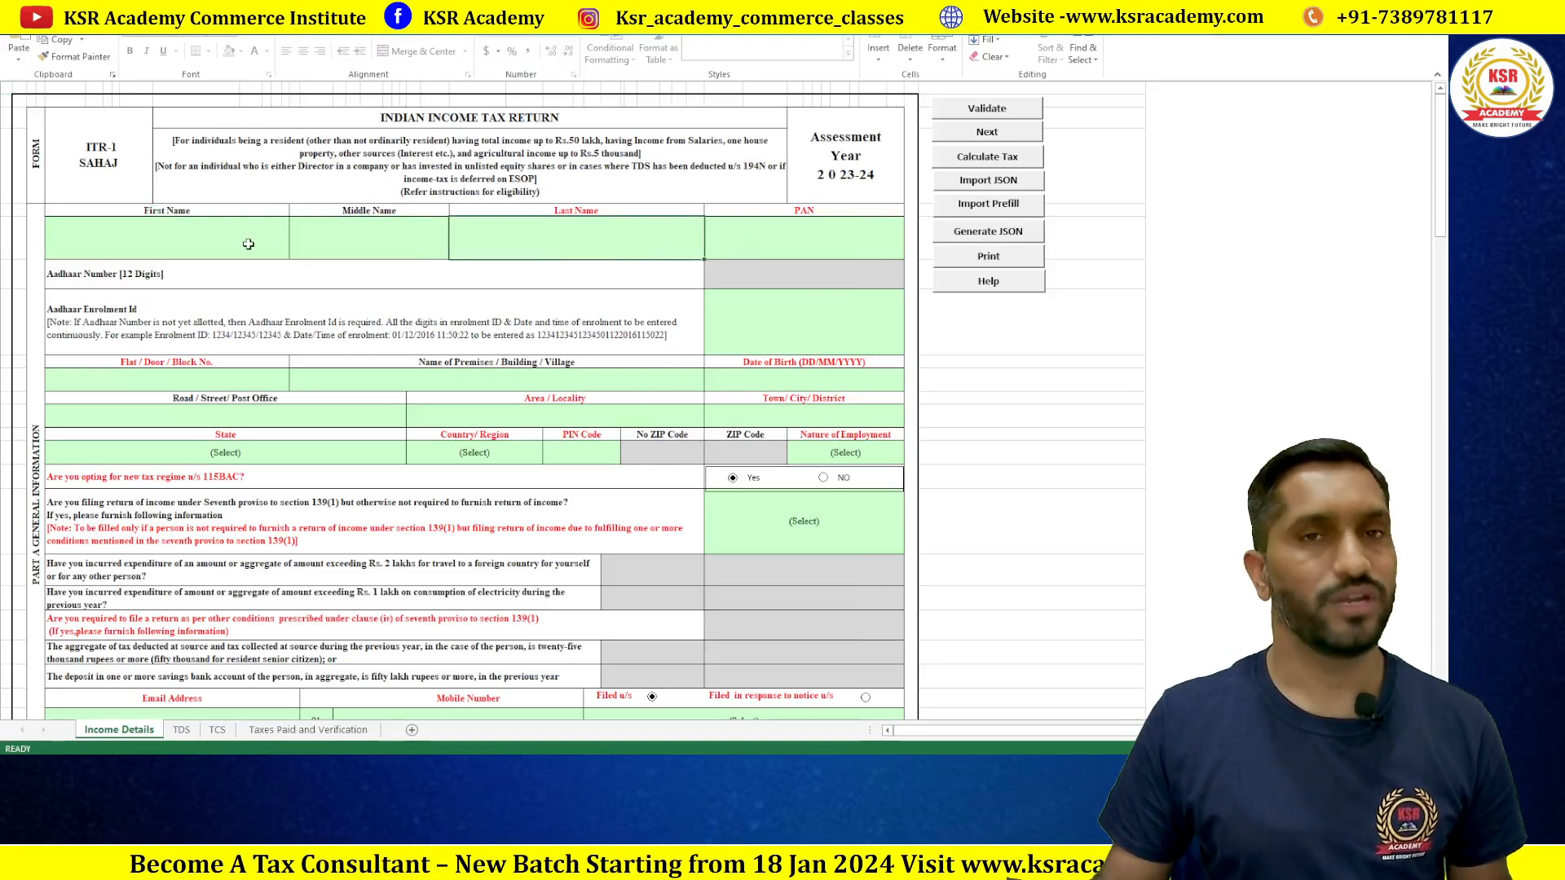
click(998, 211)
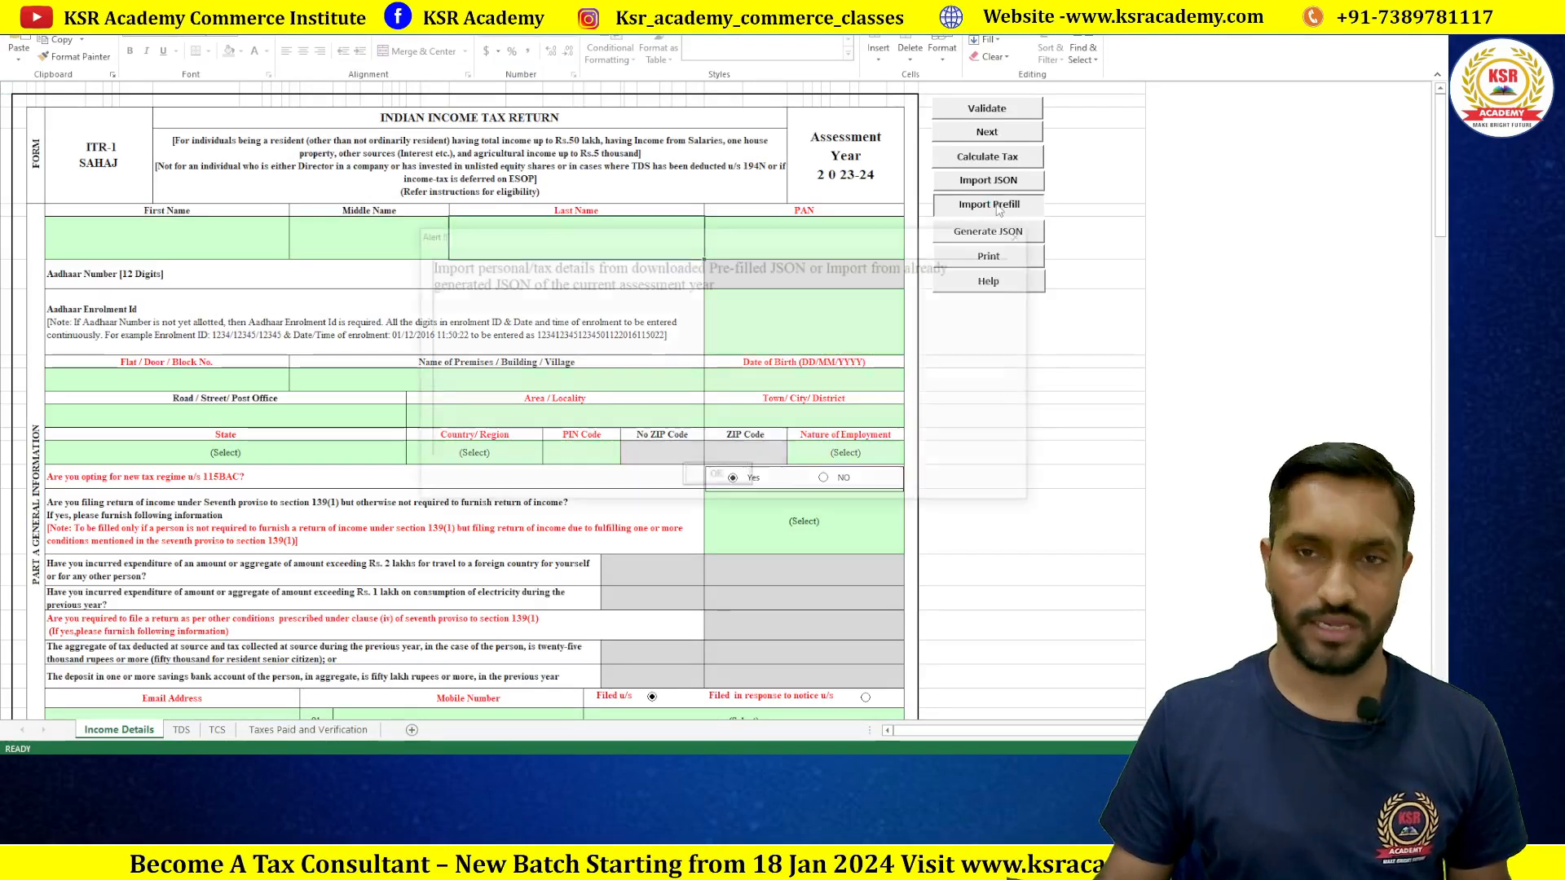
click(718, 481)
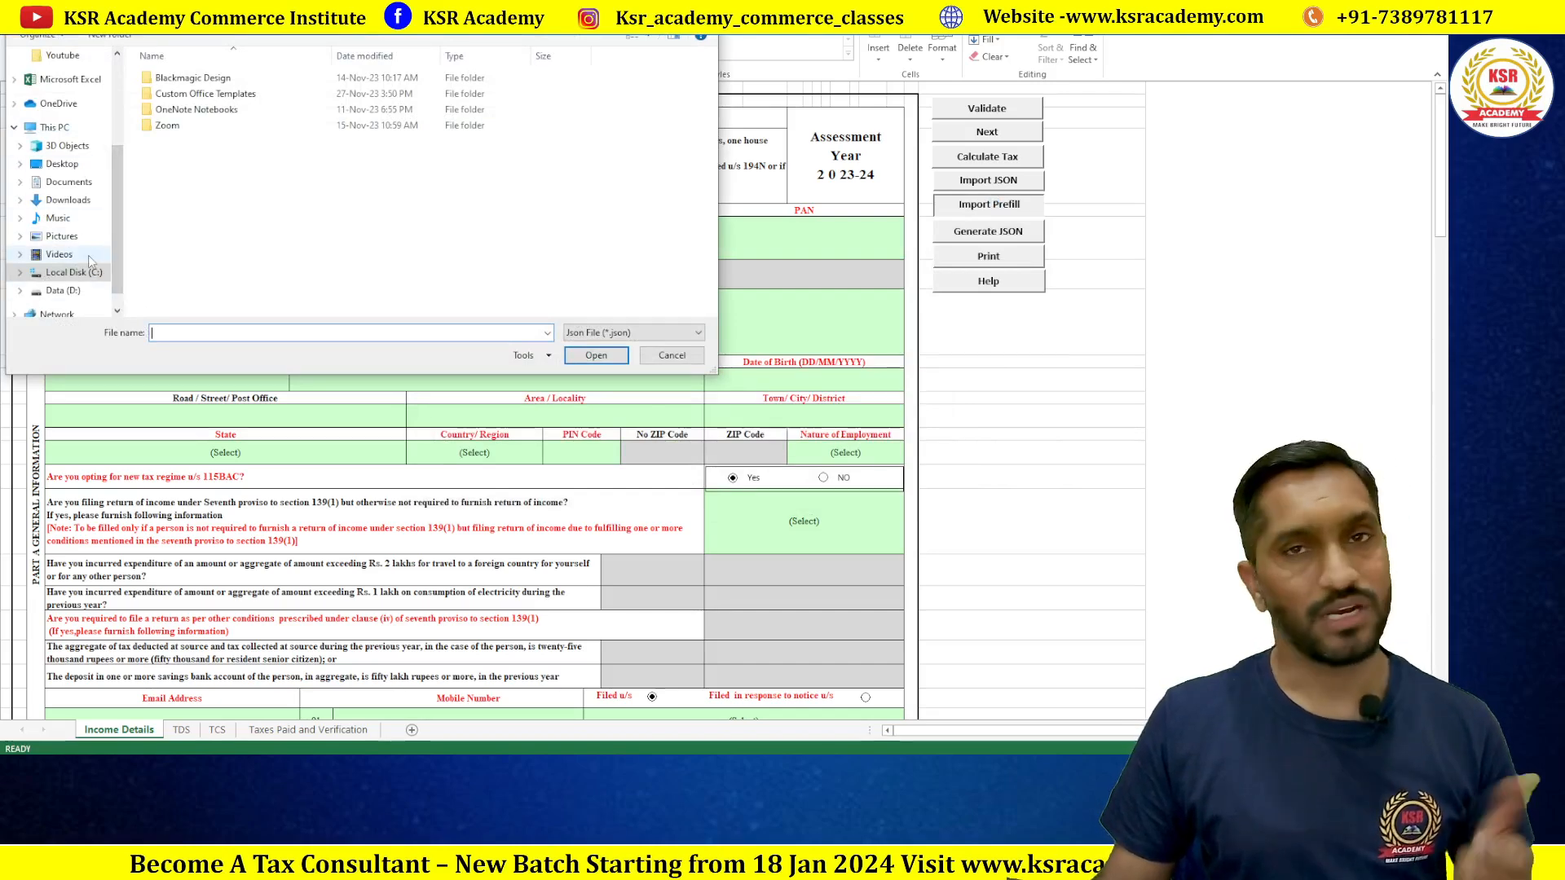
click(673, 356)
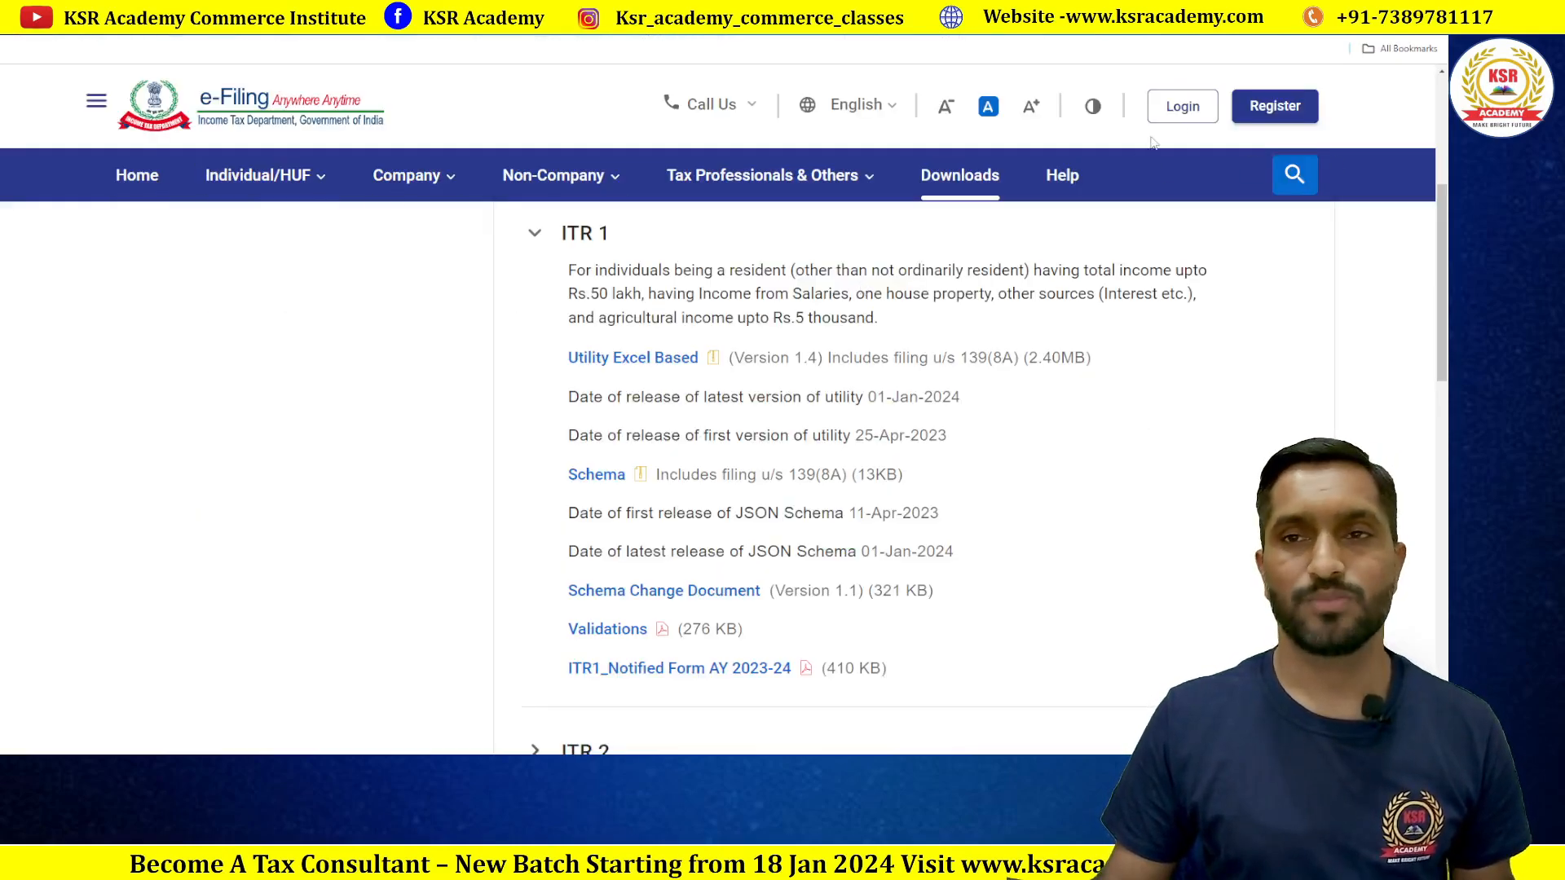
Step: Open the Income Tax e-Filing portal's Login page
click(1182, 106)
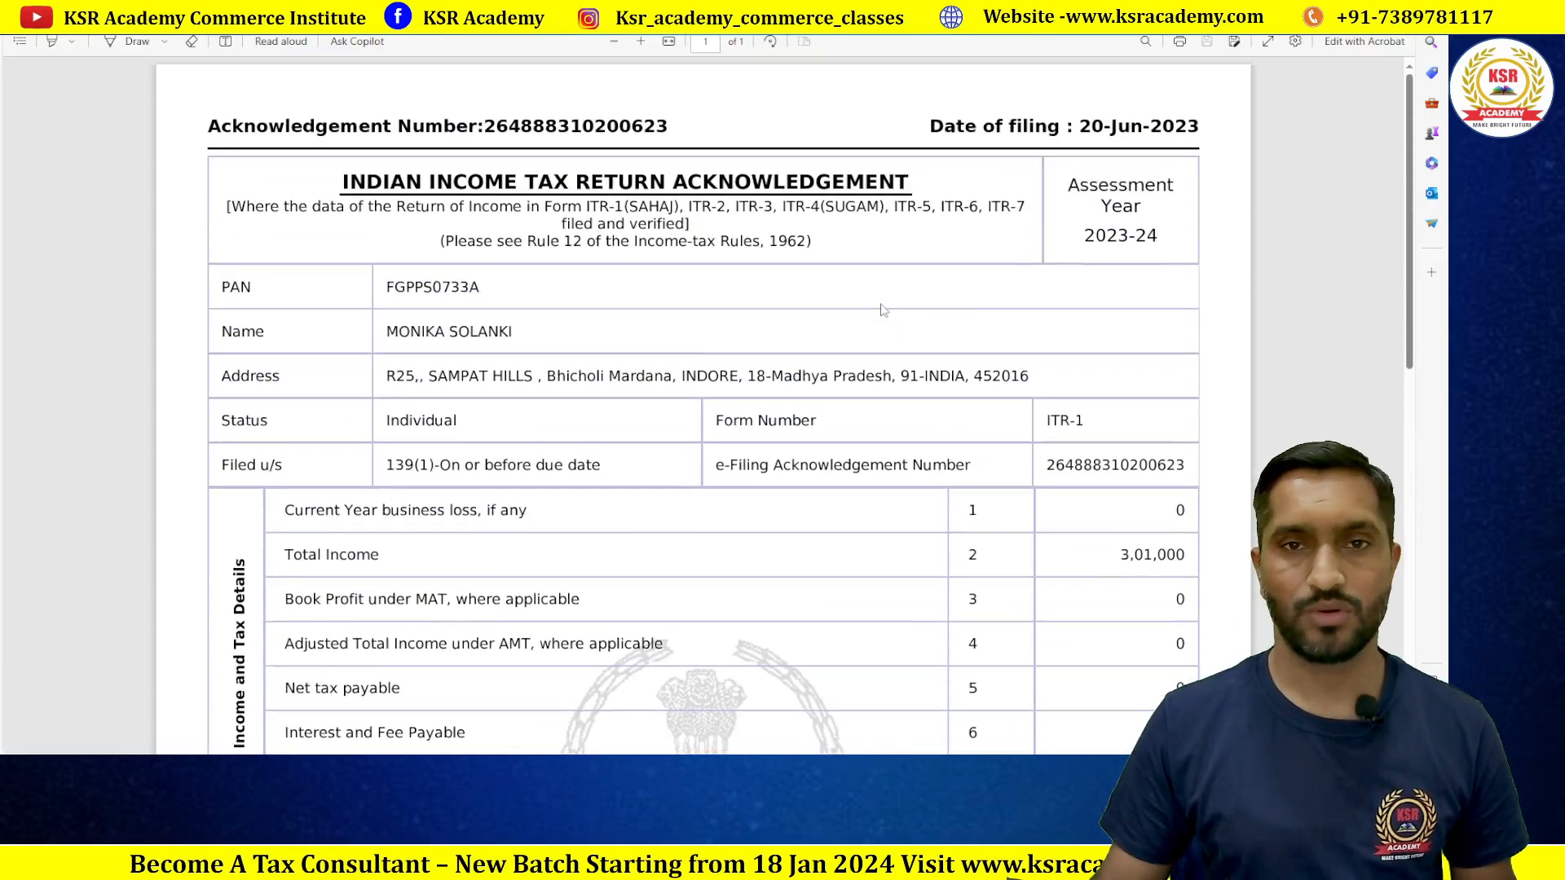
Step: Copy the taxpayer's PAN from the acknowledgement PDF into the login page's User ID field
drag(386, 289, 493, 297)
key(ctrl+c)
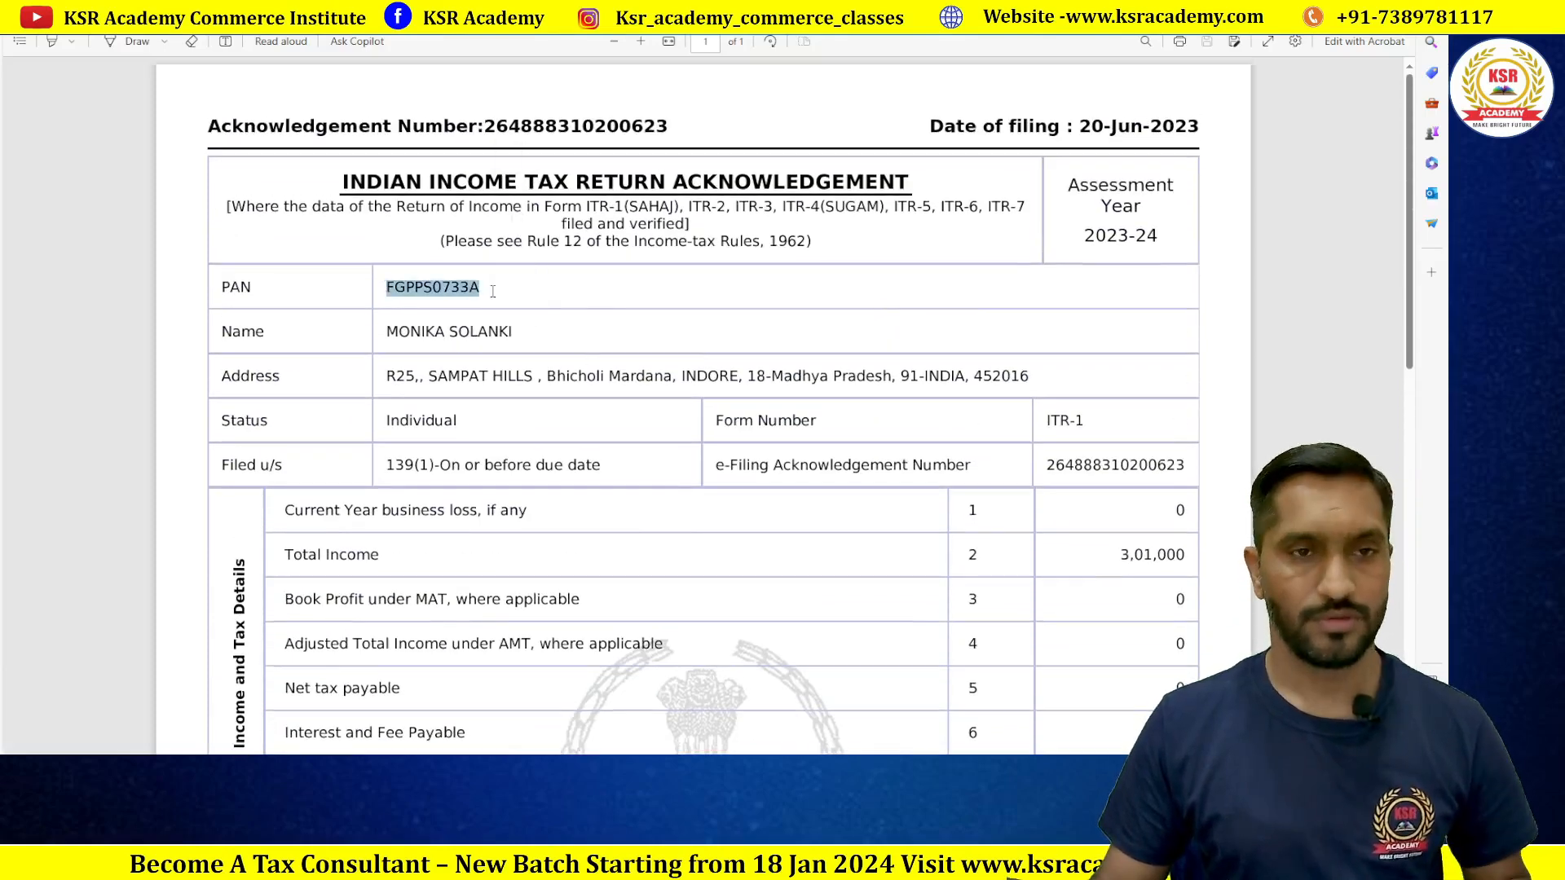
key(alt+Tab)
click(245, 423)
key(ctrl+v)
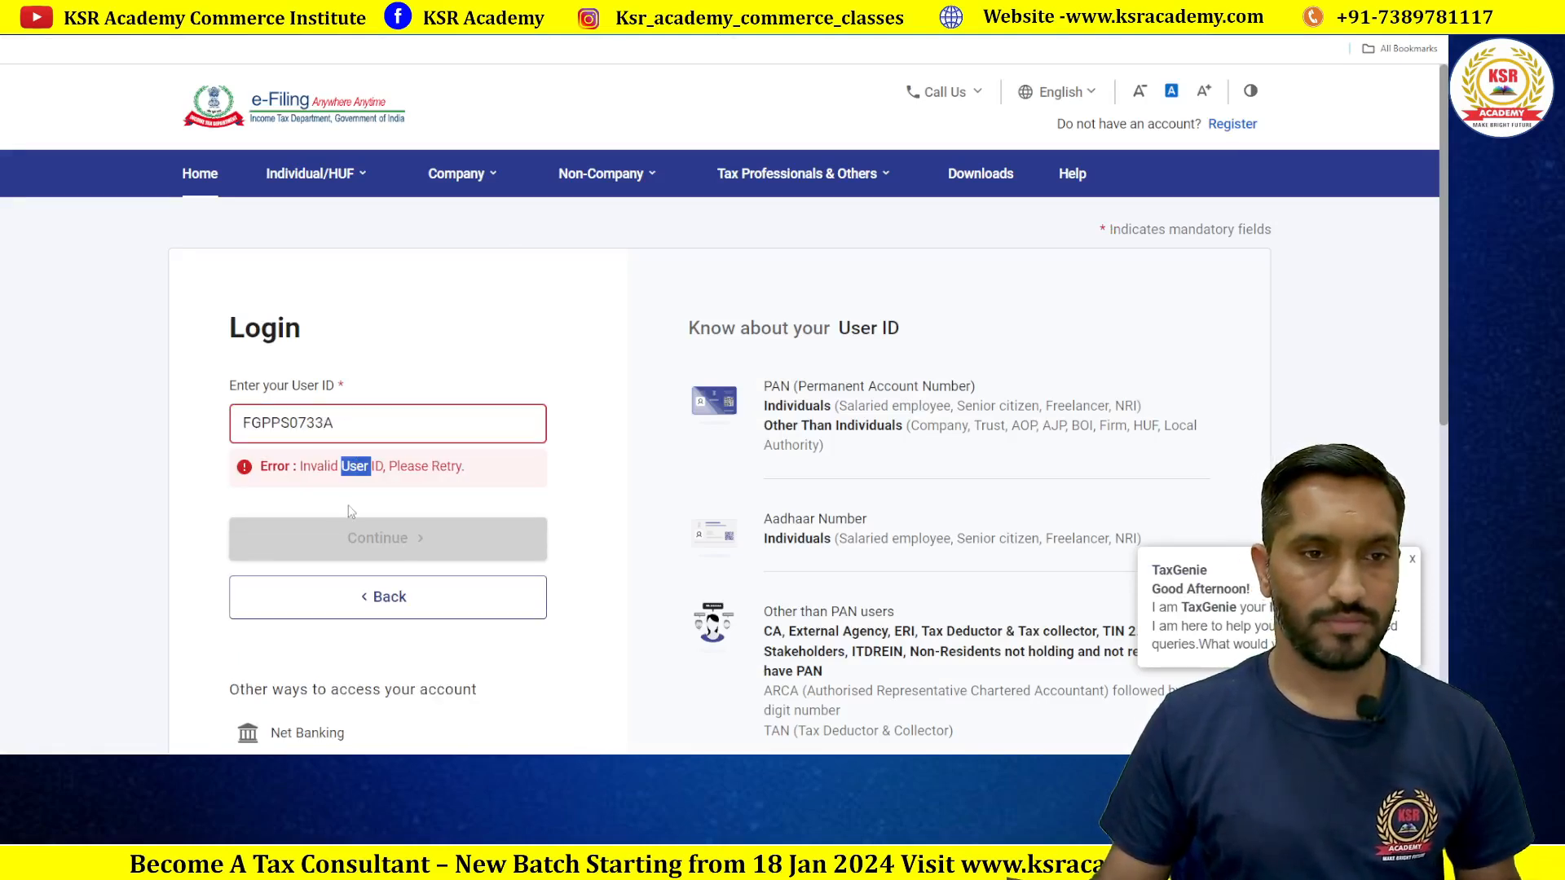
Step: Remove the leading space from the pasted User ID and continue past the secure access message
double_click(347, 420)
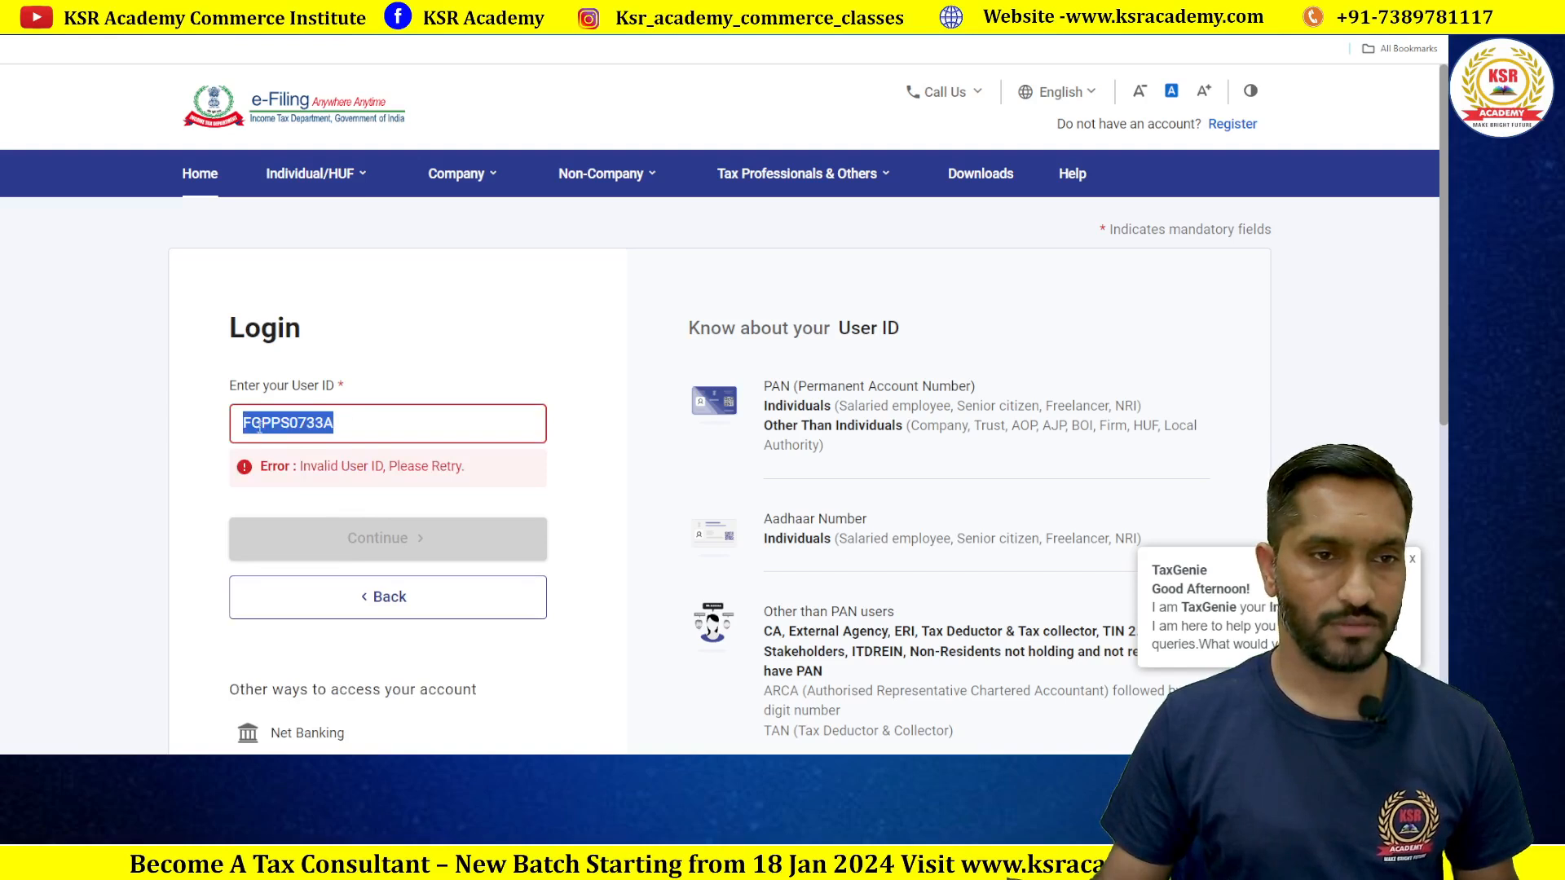
click(241, 423)
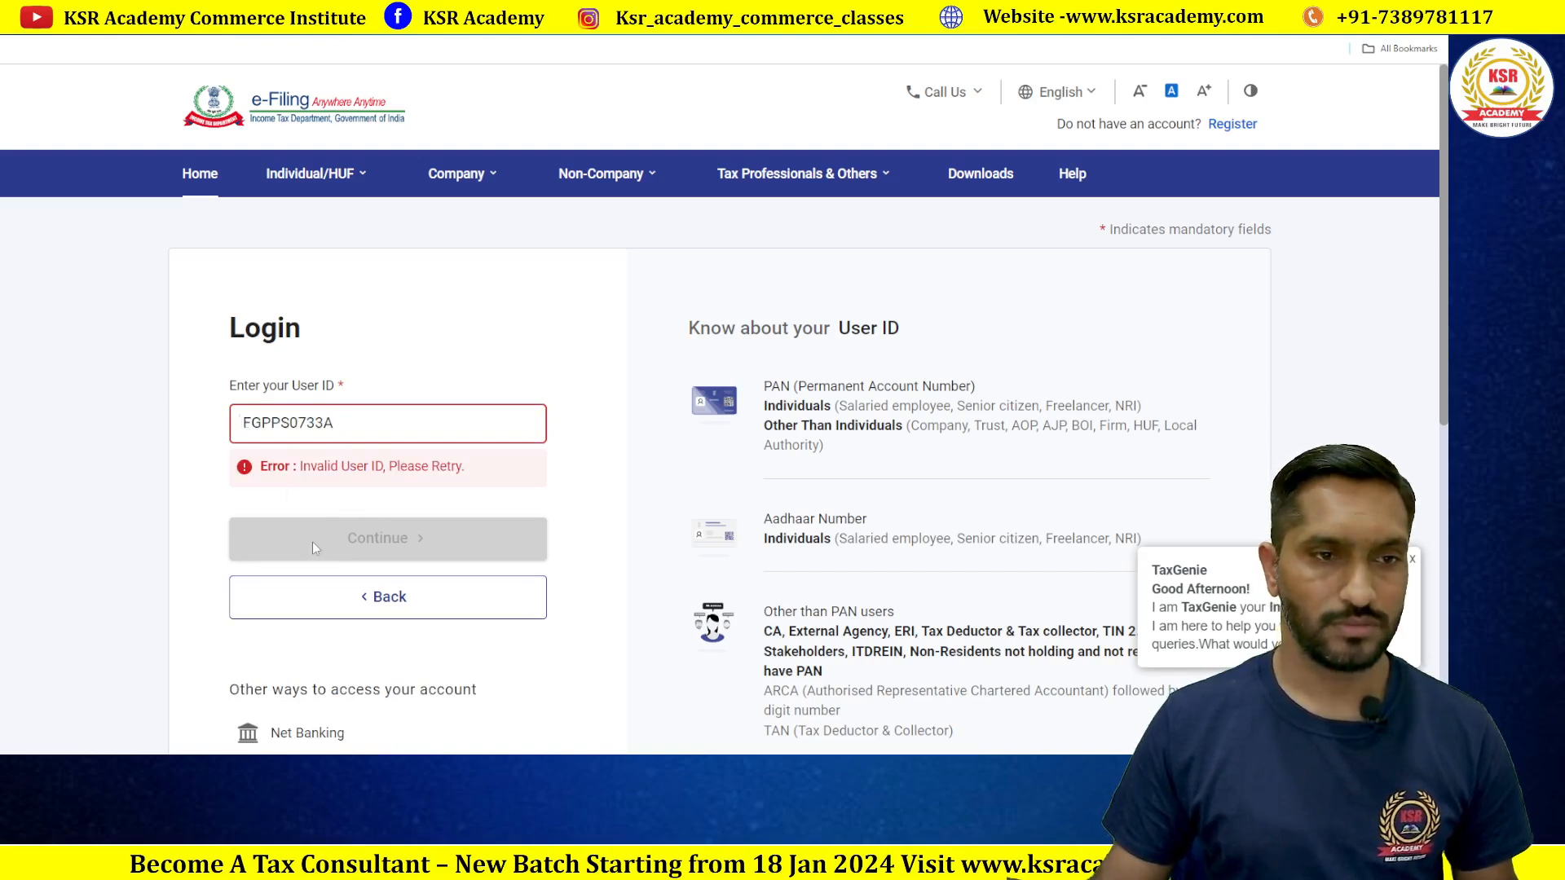
key(BackSpace)
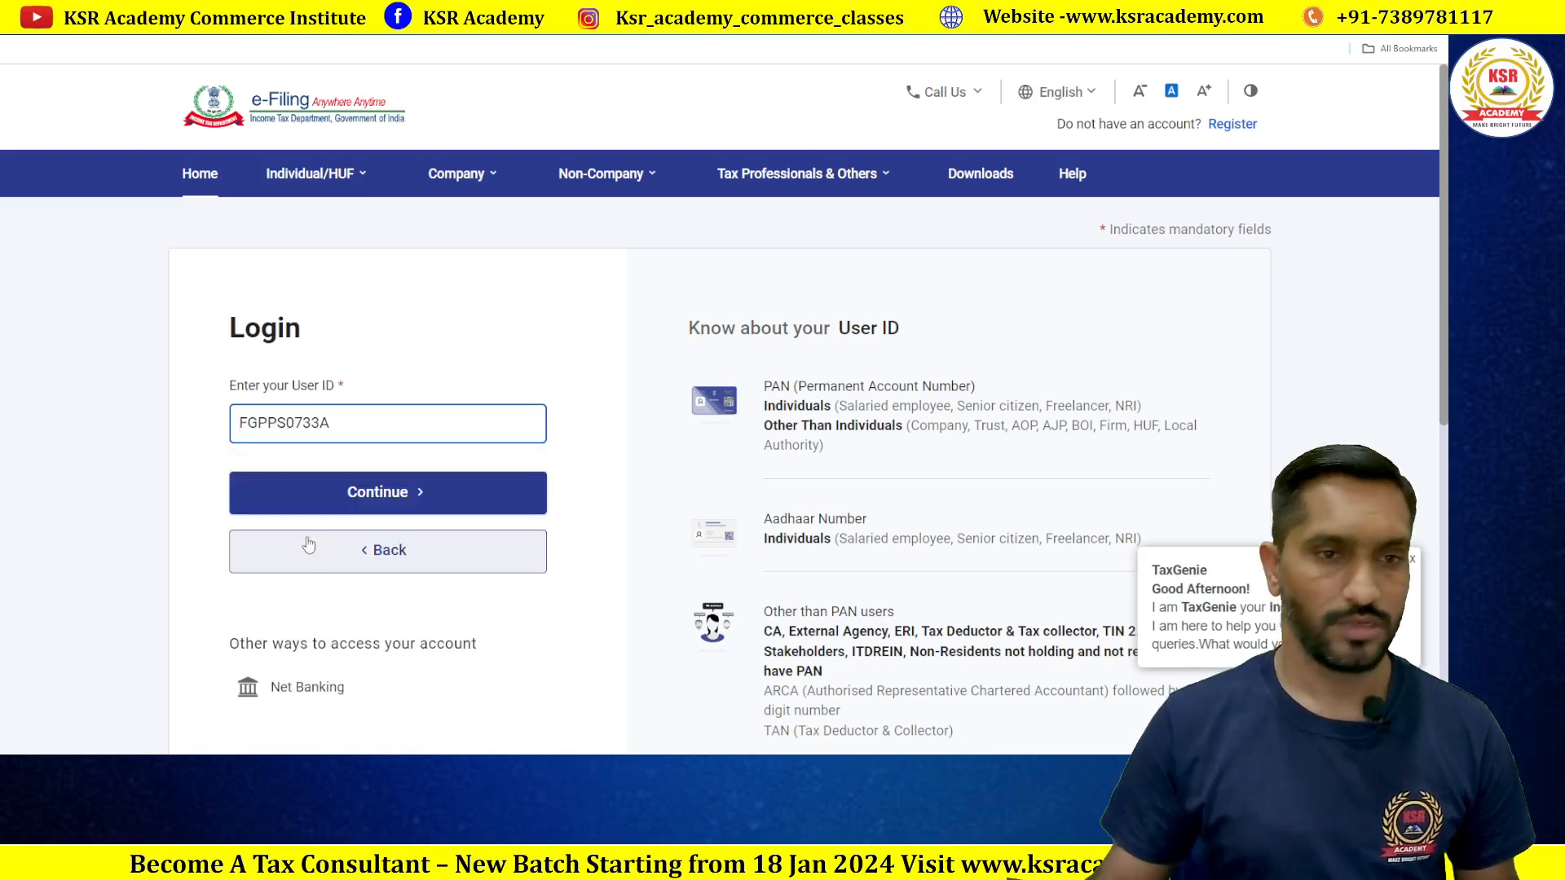
click(395, 493)
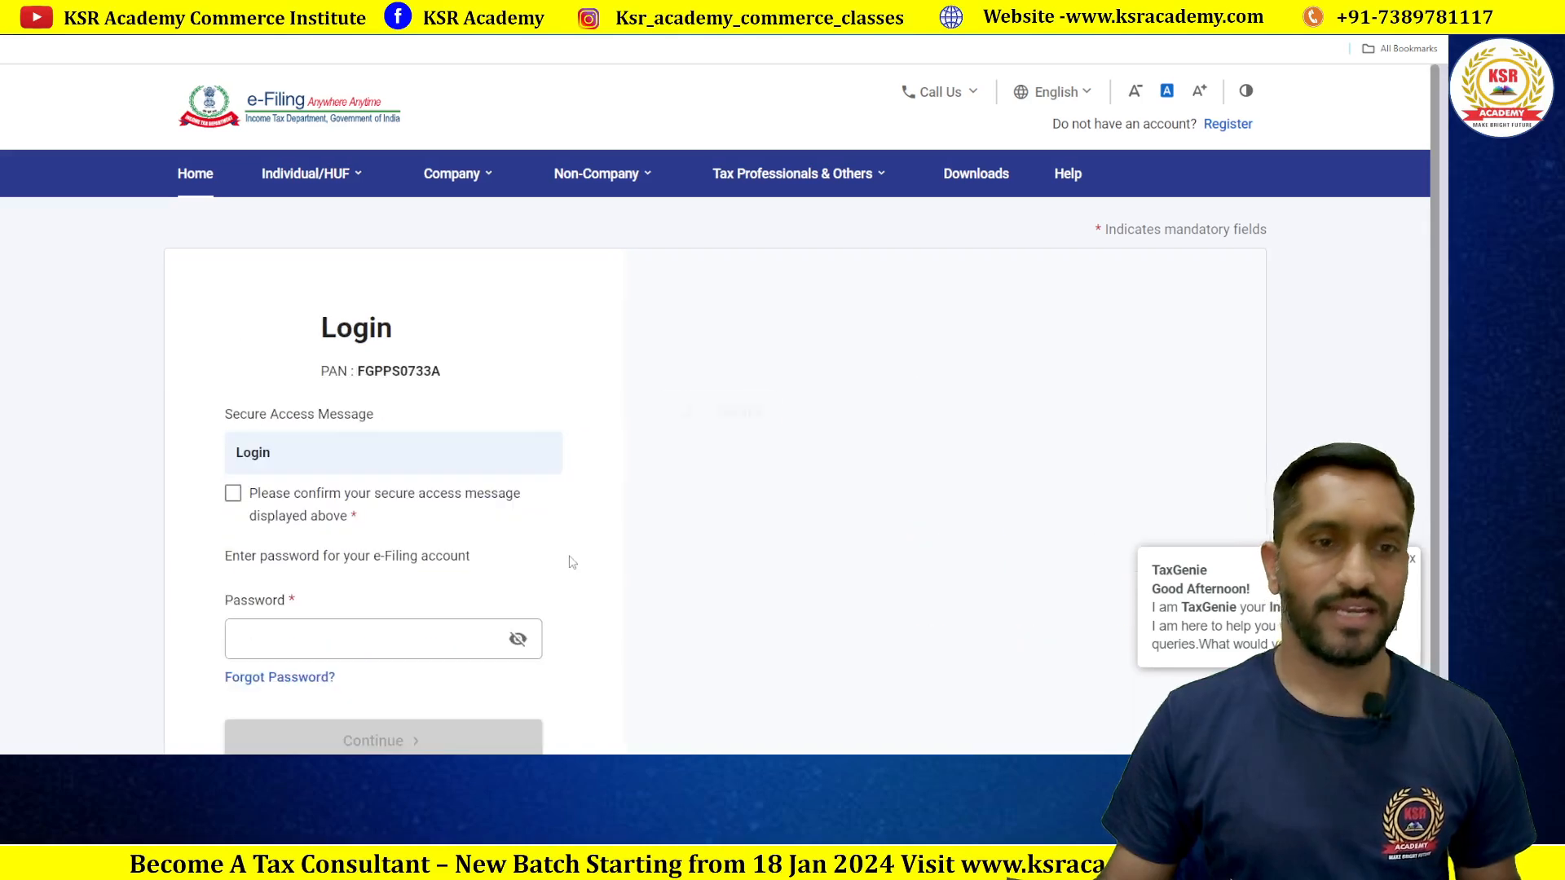
click(238, 493)
Step: Enter the account password, correct a mistyped character and log in to the dashboard
click(376, 640)
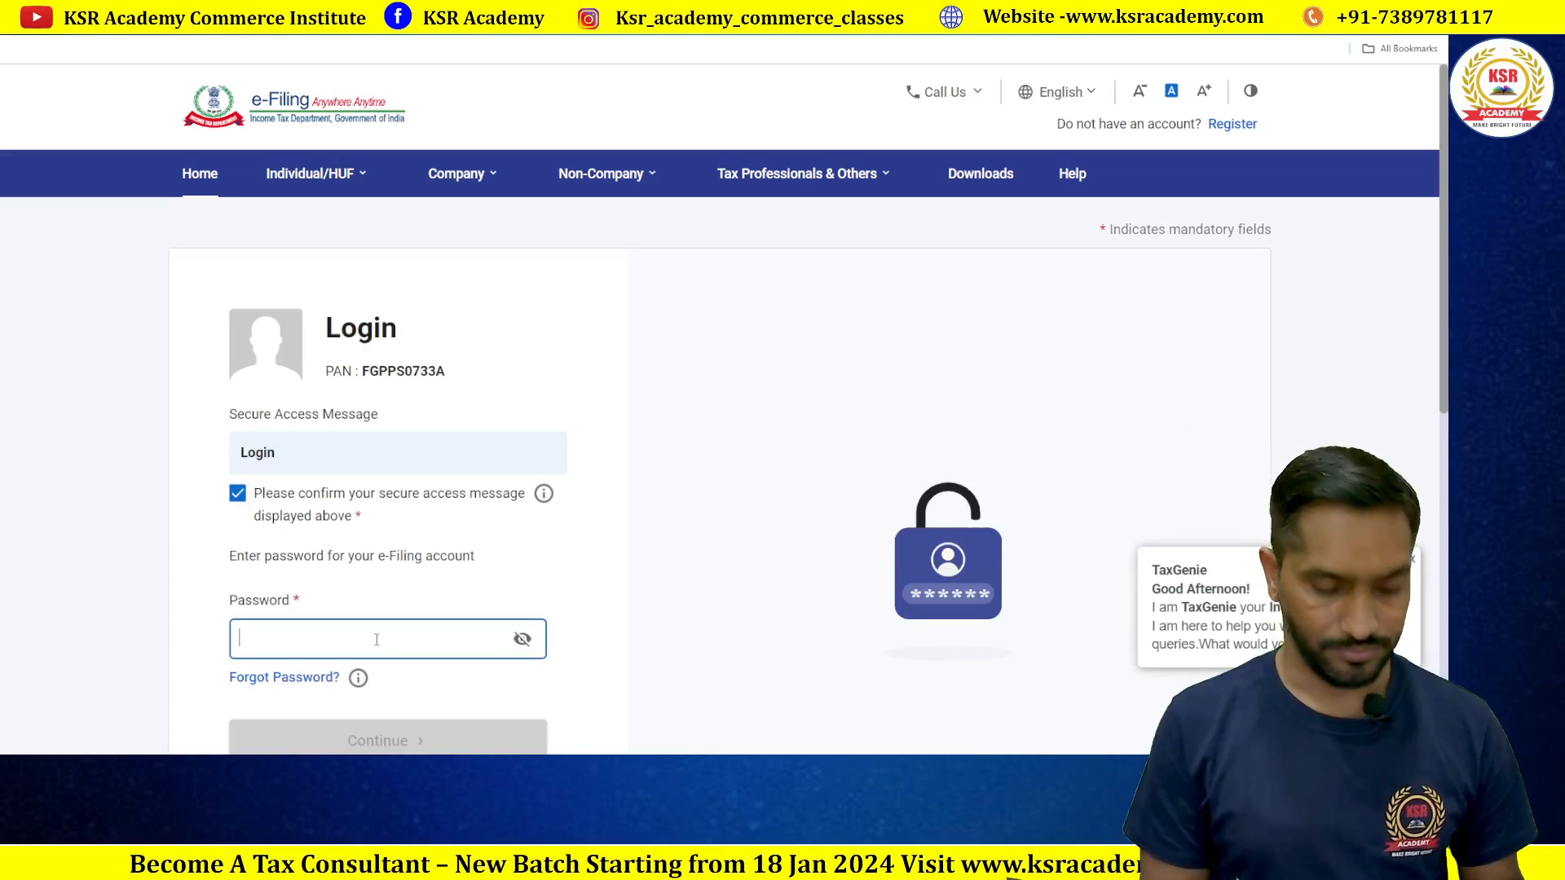
text(••••••)
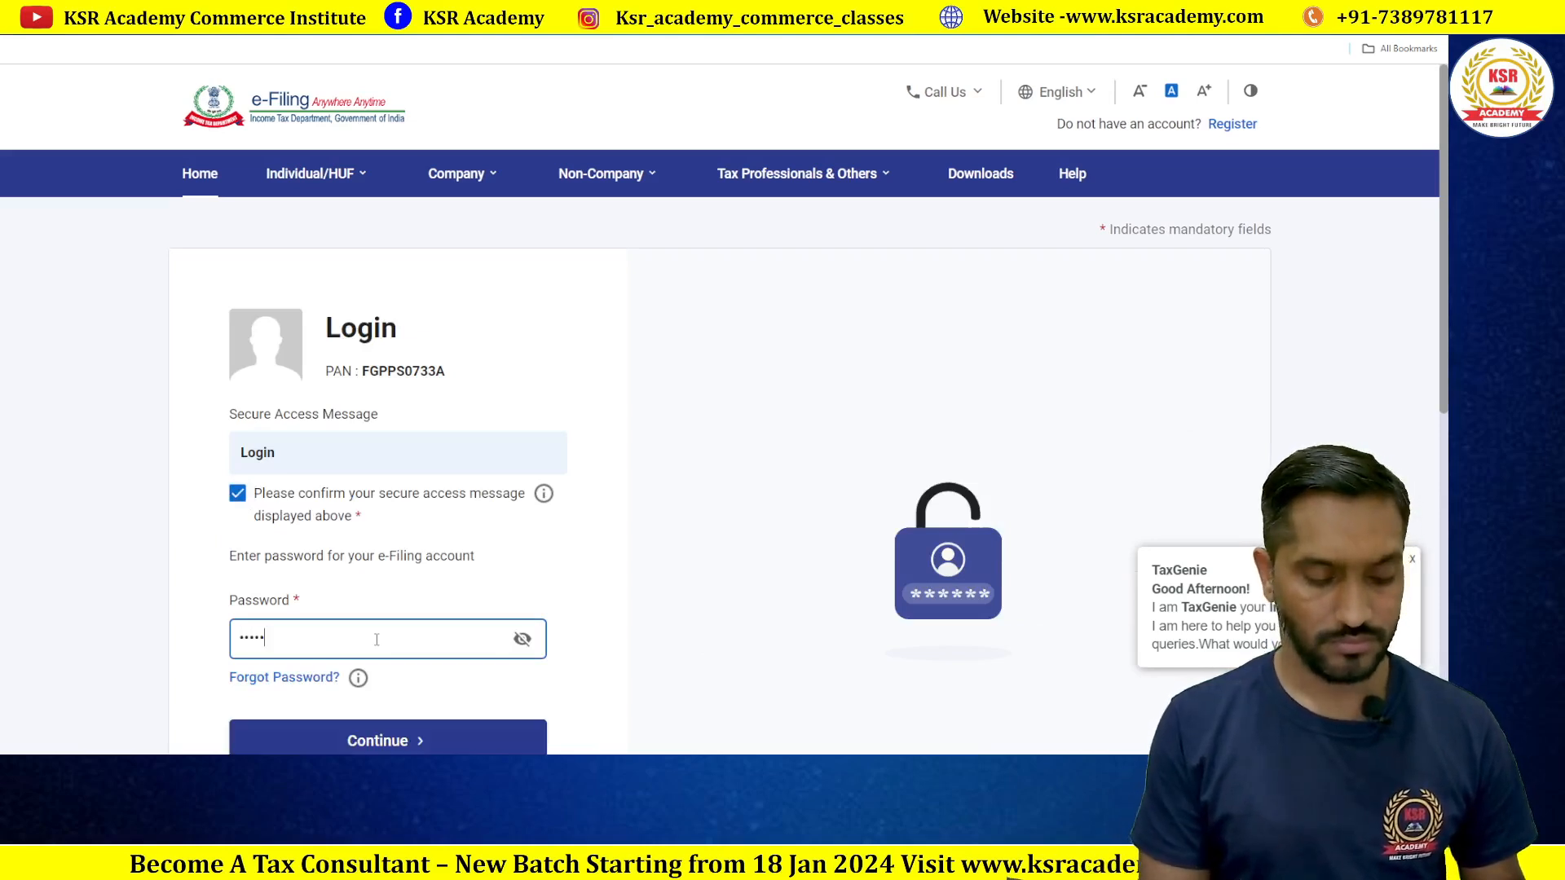
text(••••)
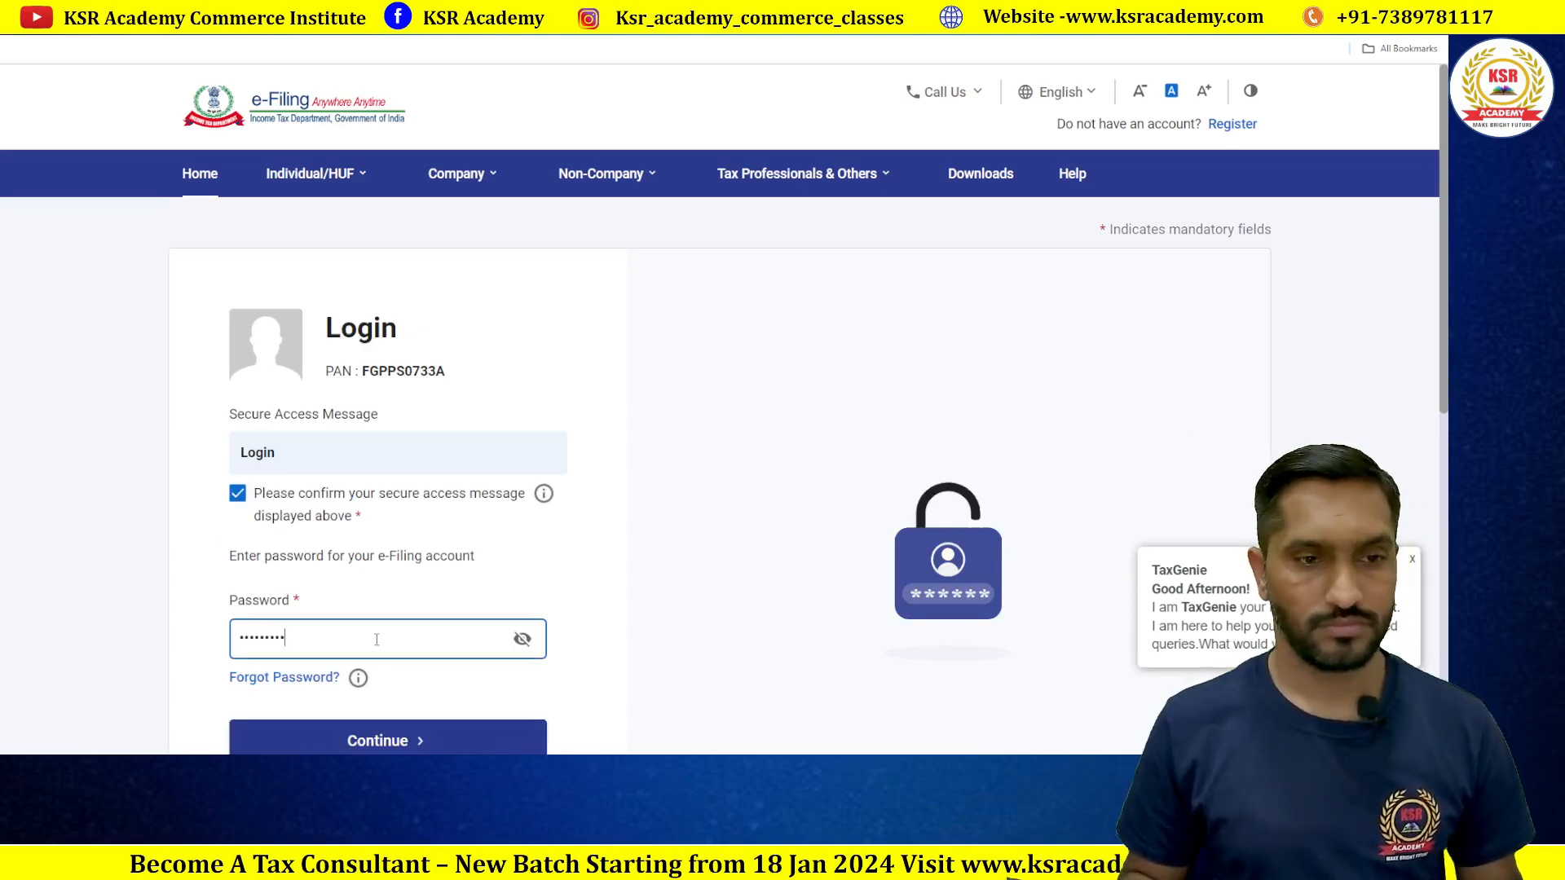
text(•)
click(529, 727)
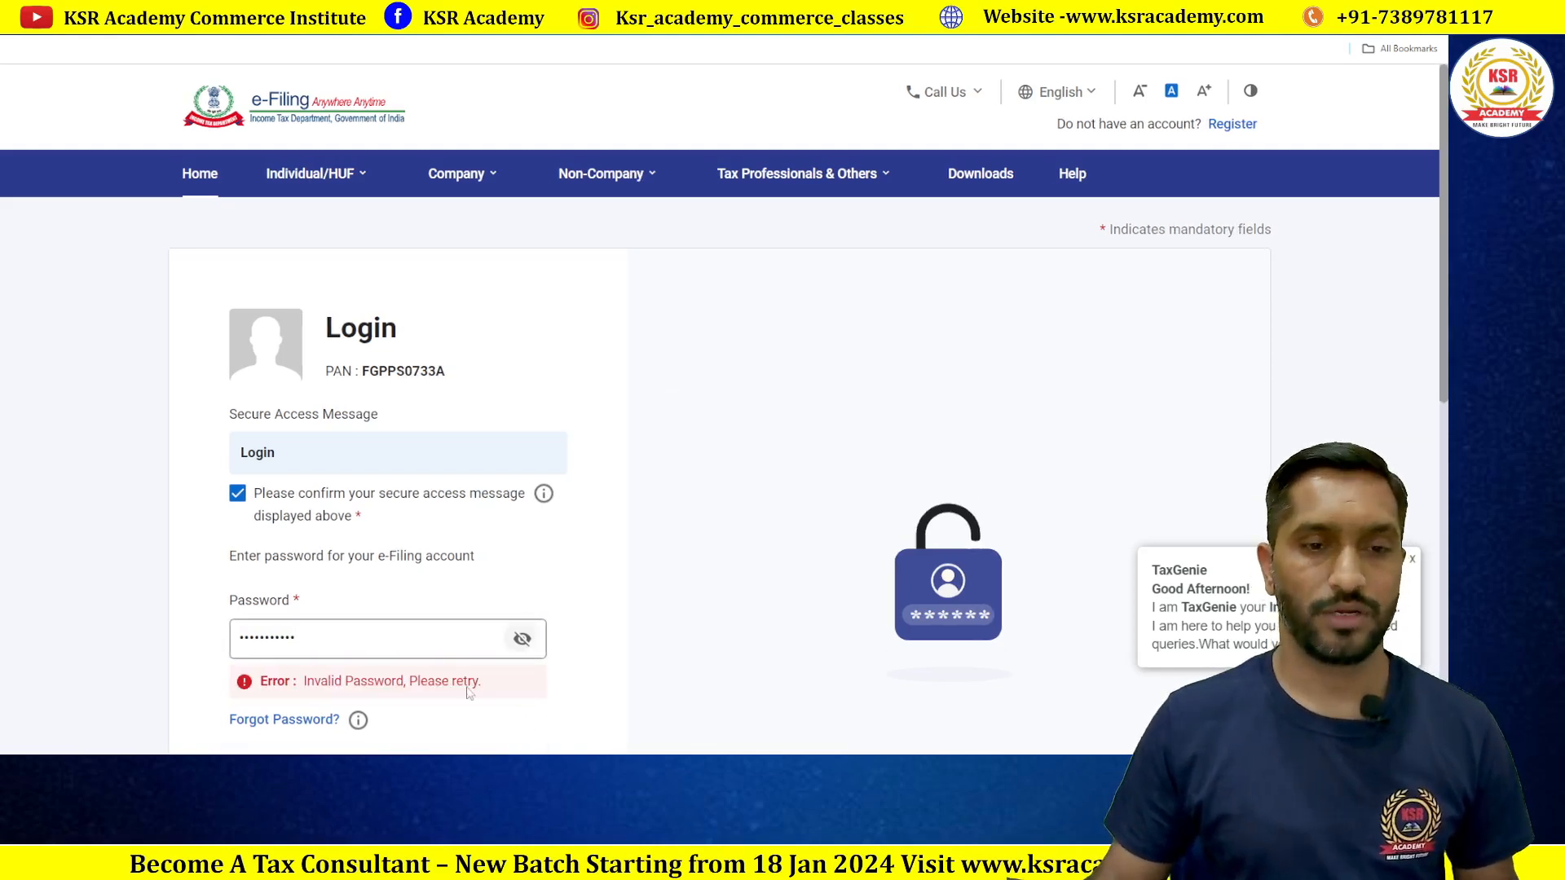
scroll(495, 599, down, 2)
click(337, 478)
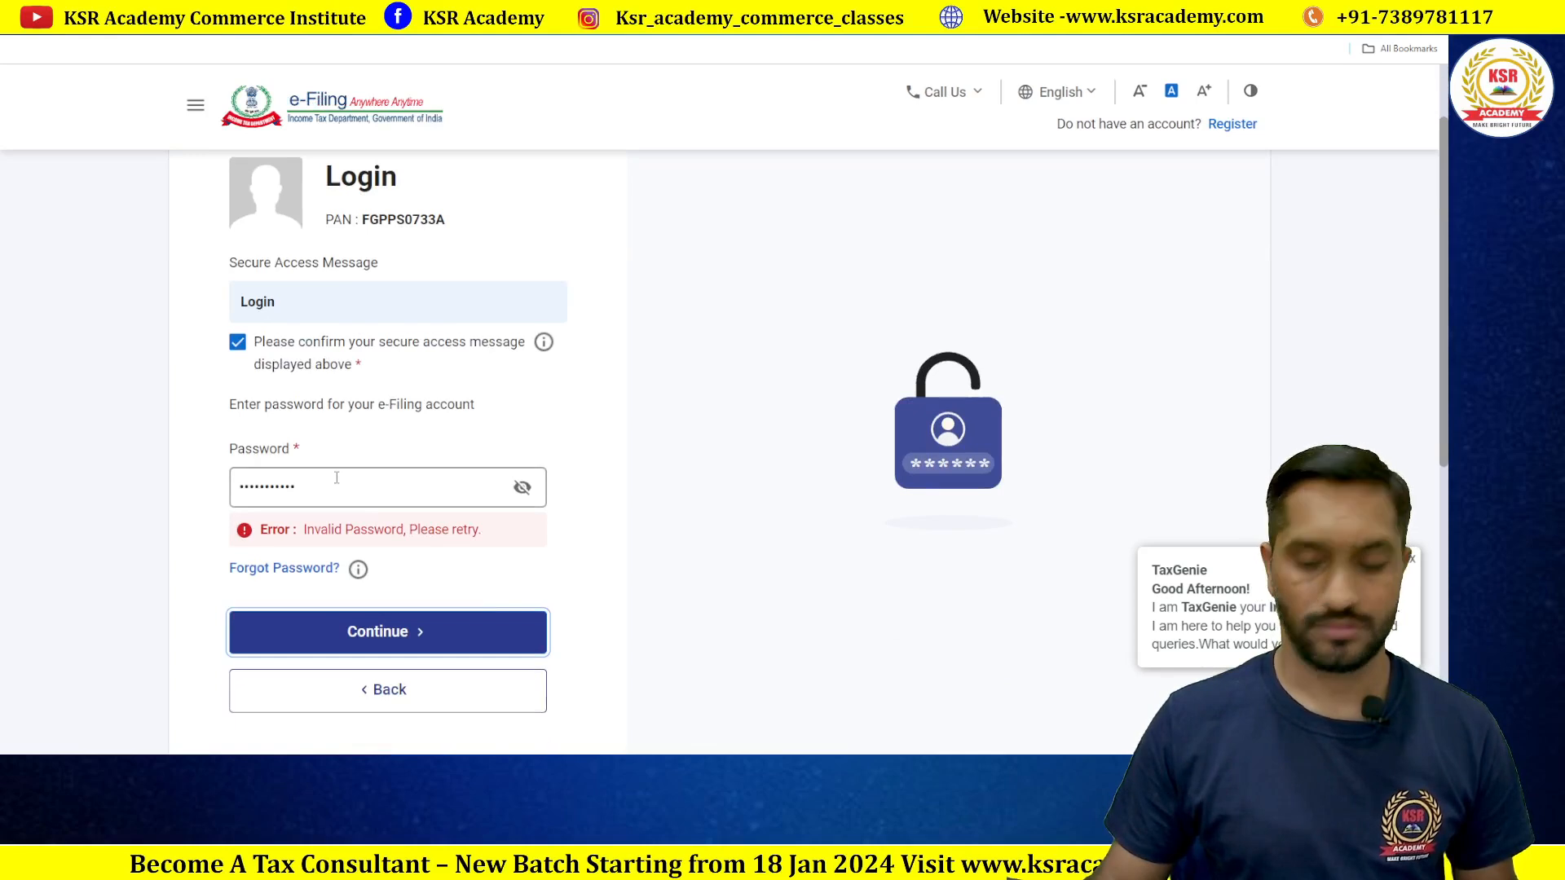
click(336, 477)
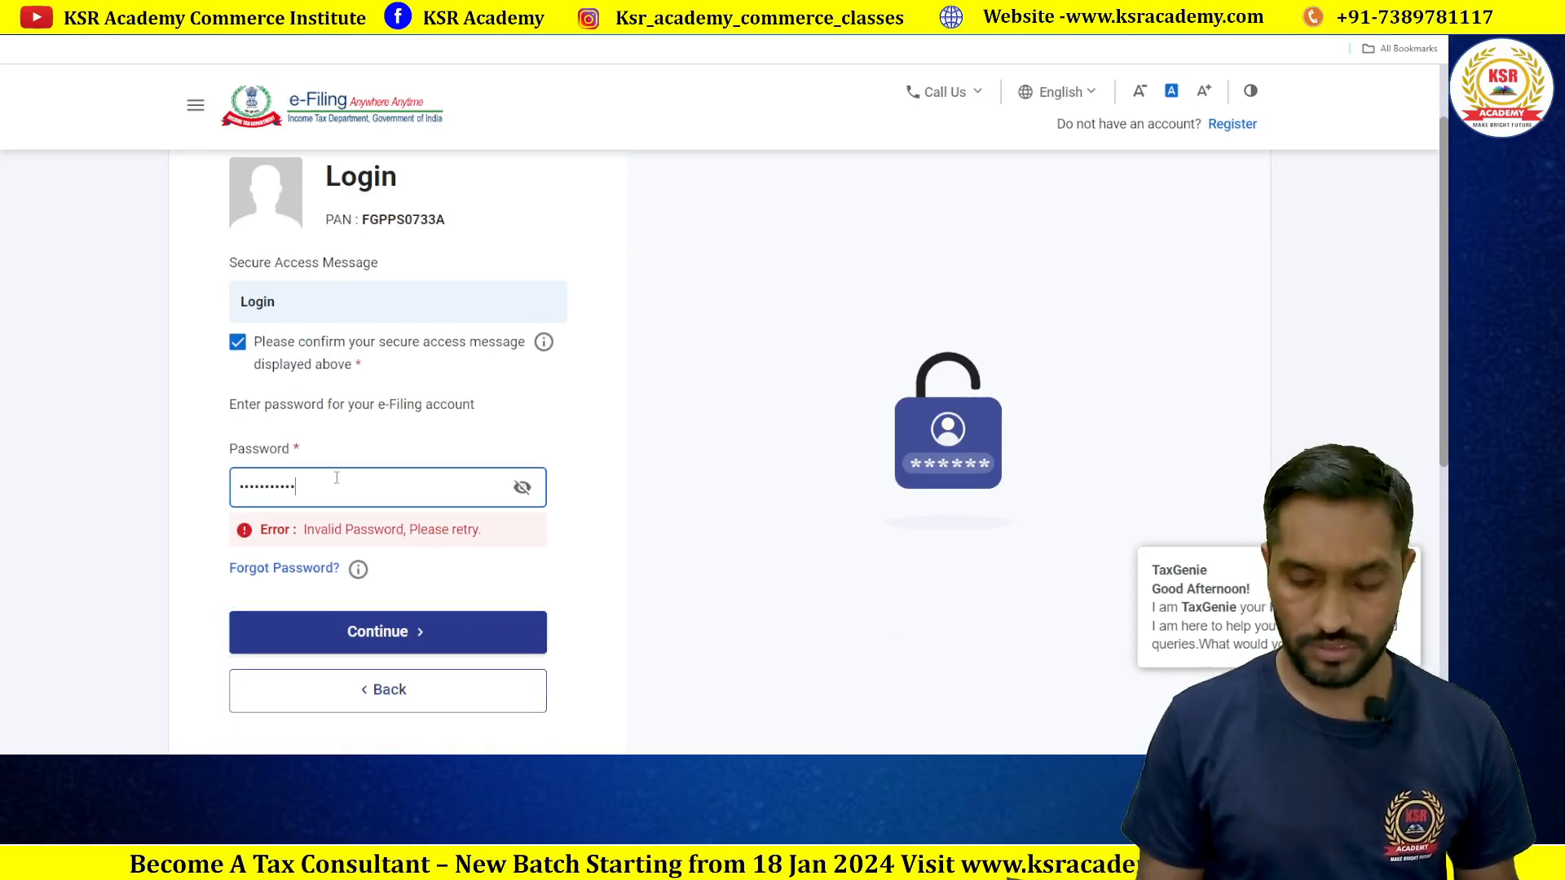
key(BackSpace)
key(BackSpace)
key(BackSpace)
key(BackSpace)
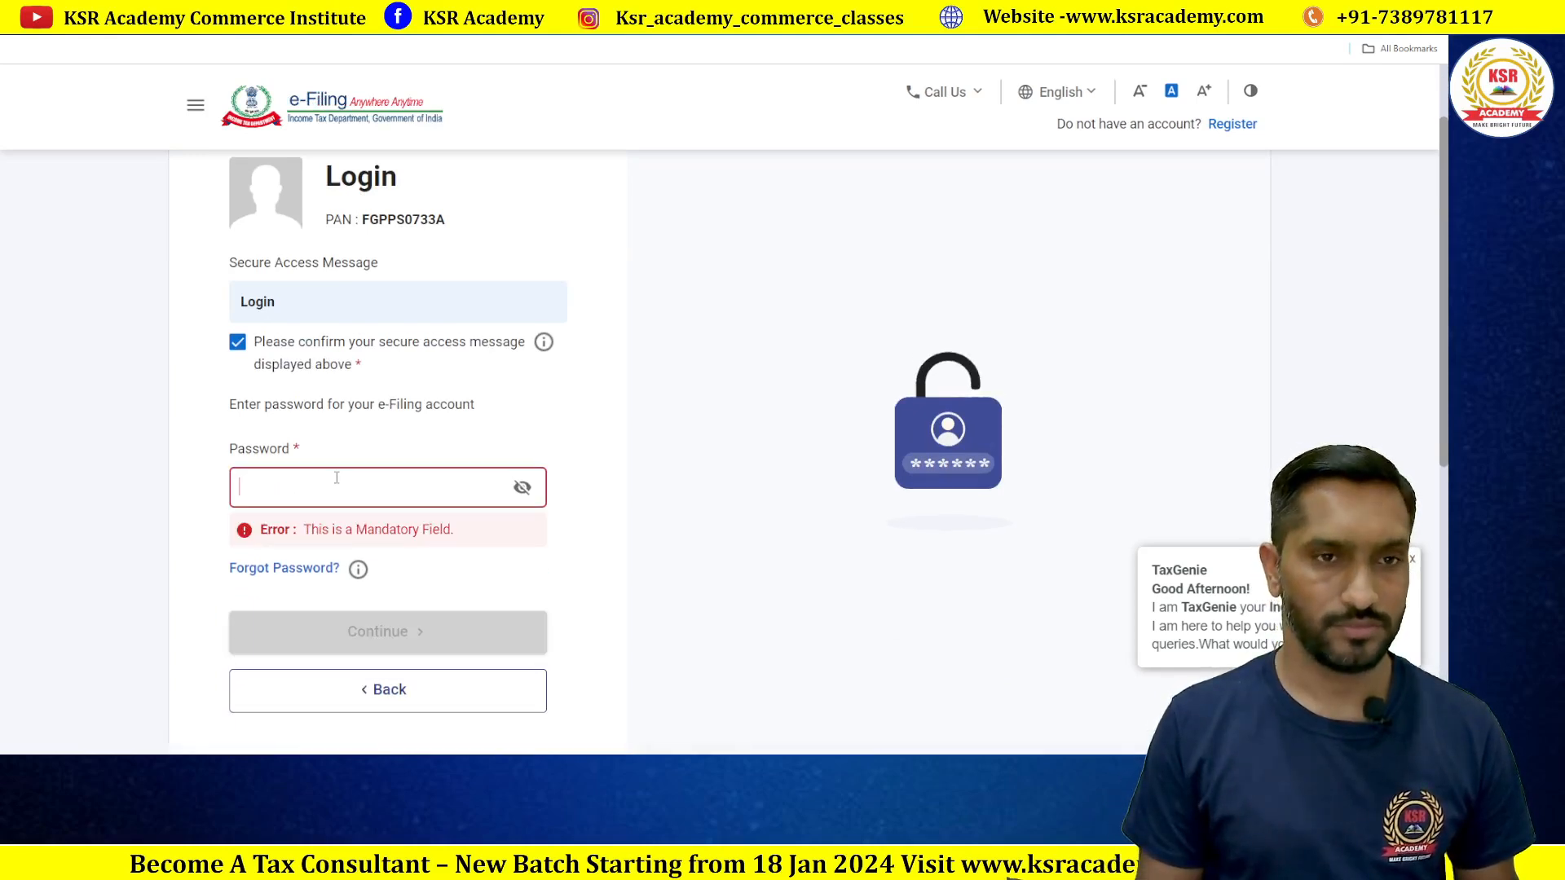
text(•)
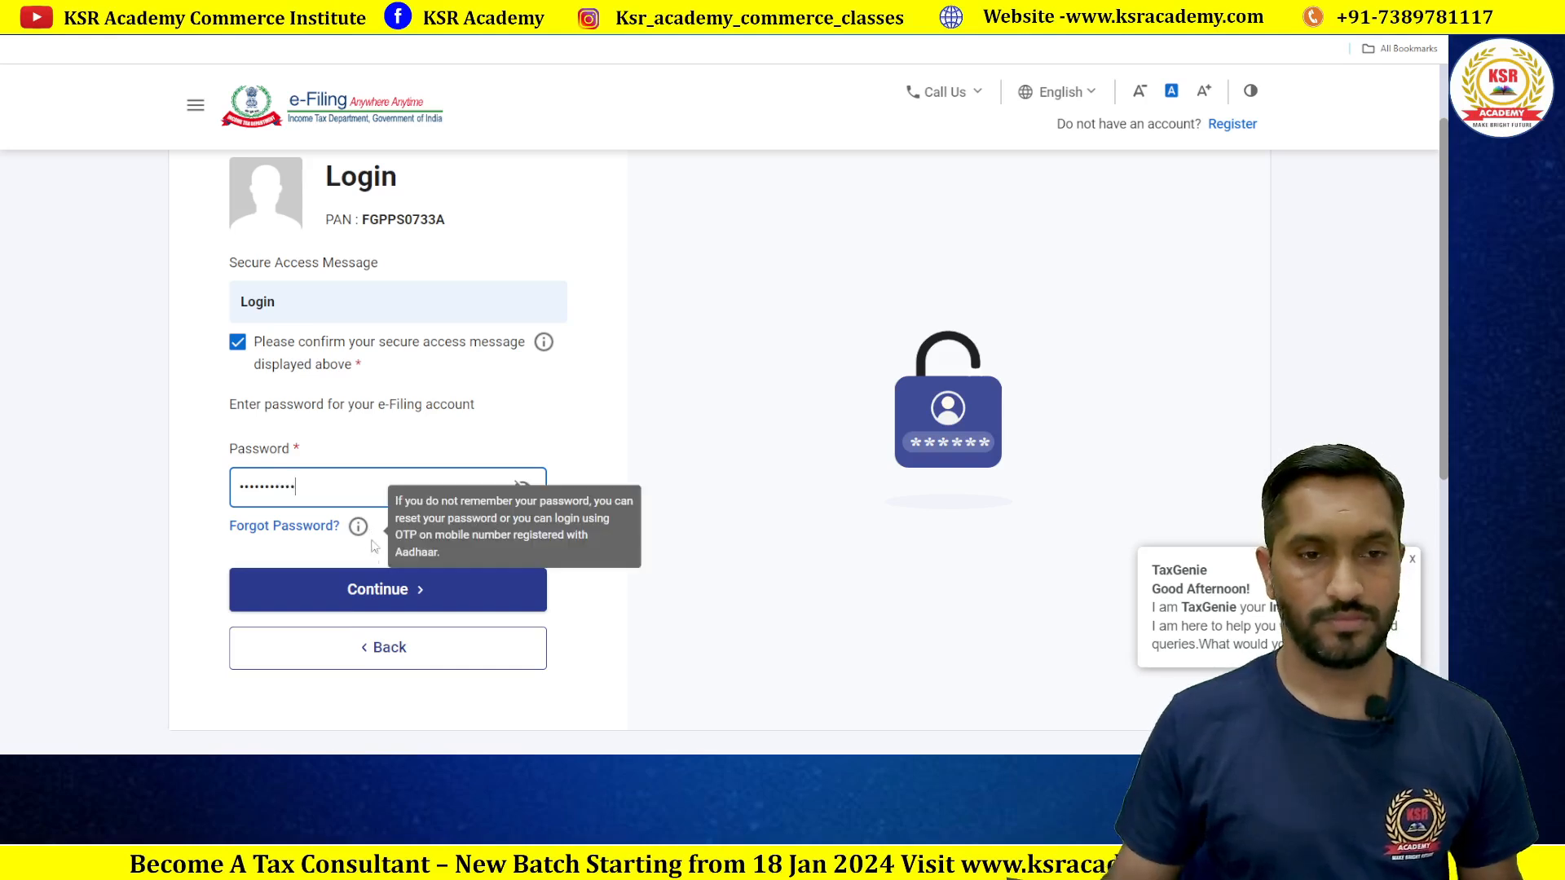
click(374, 590)
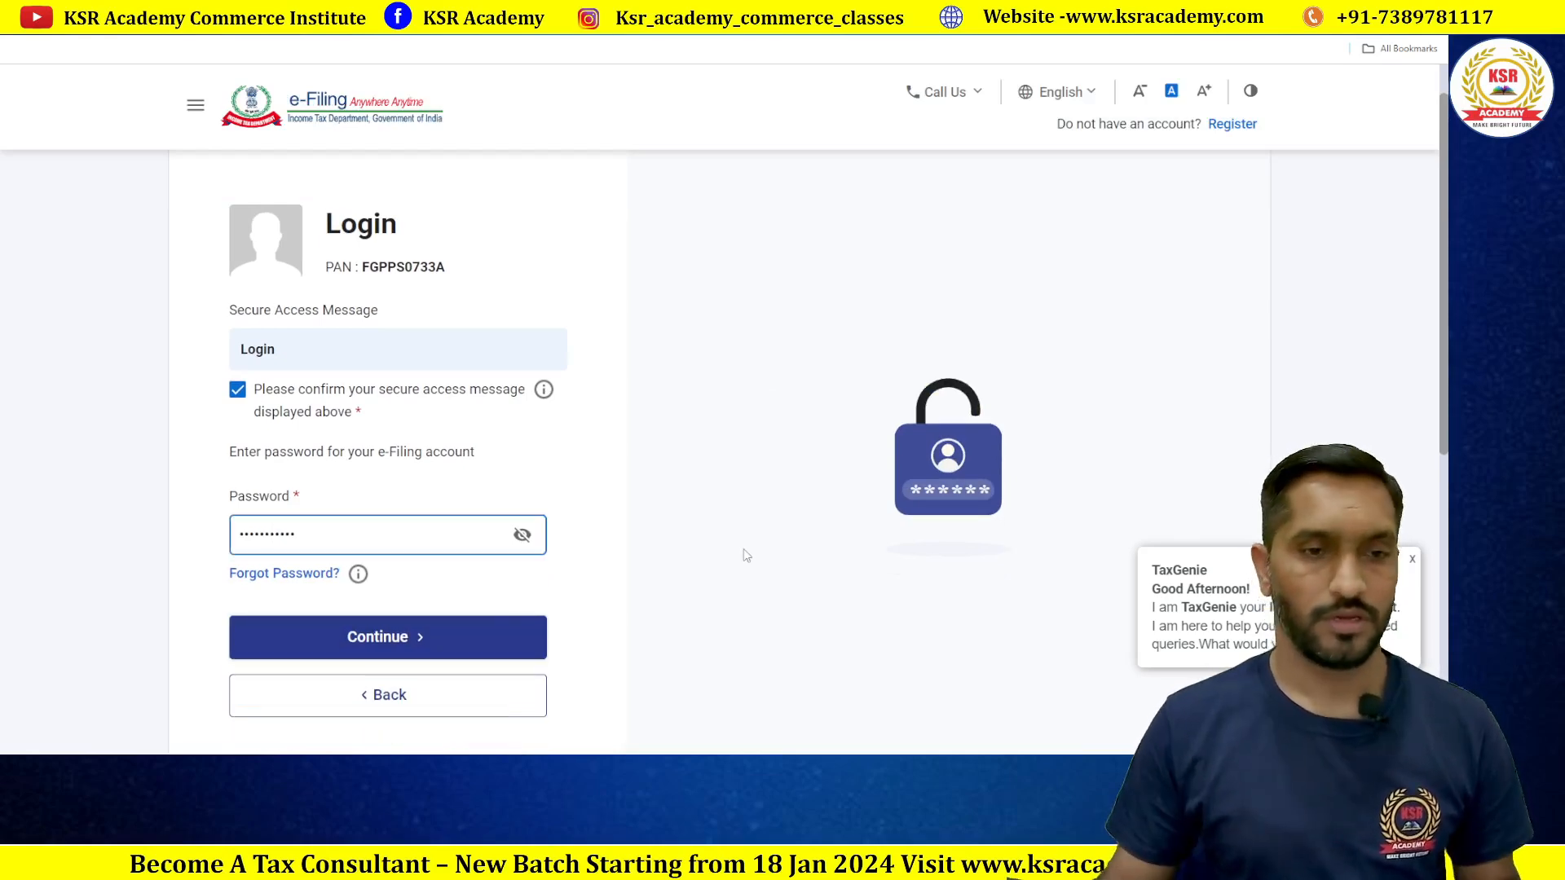
click(390, 649)
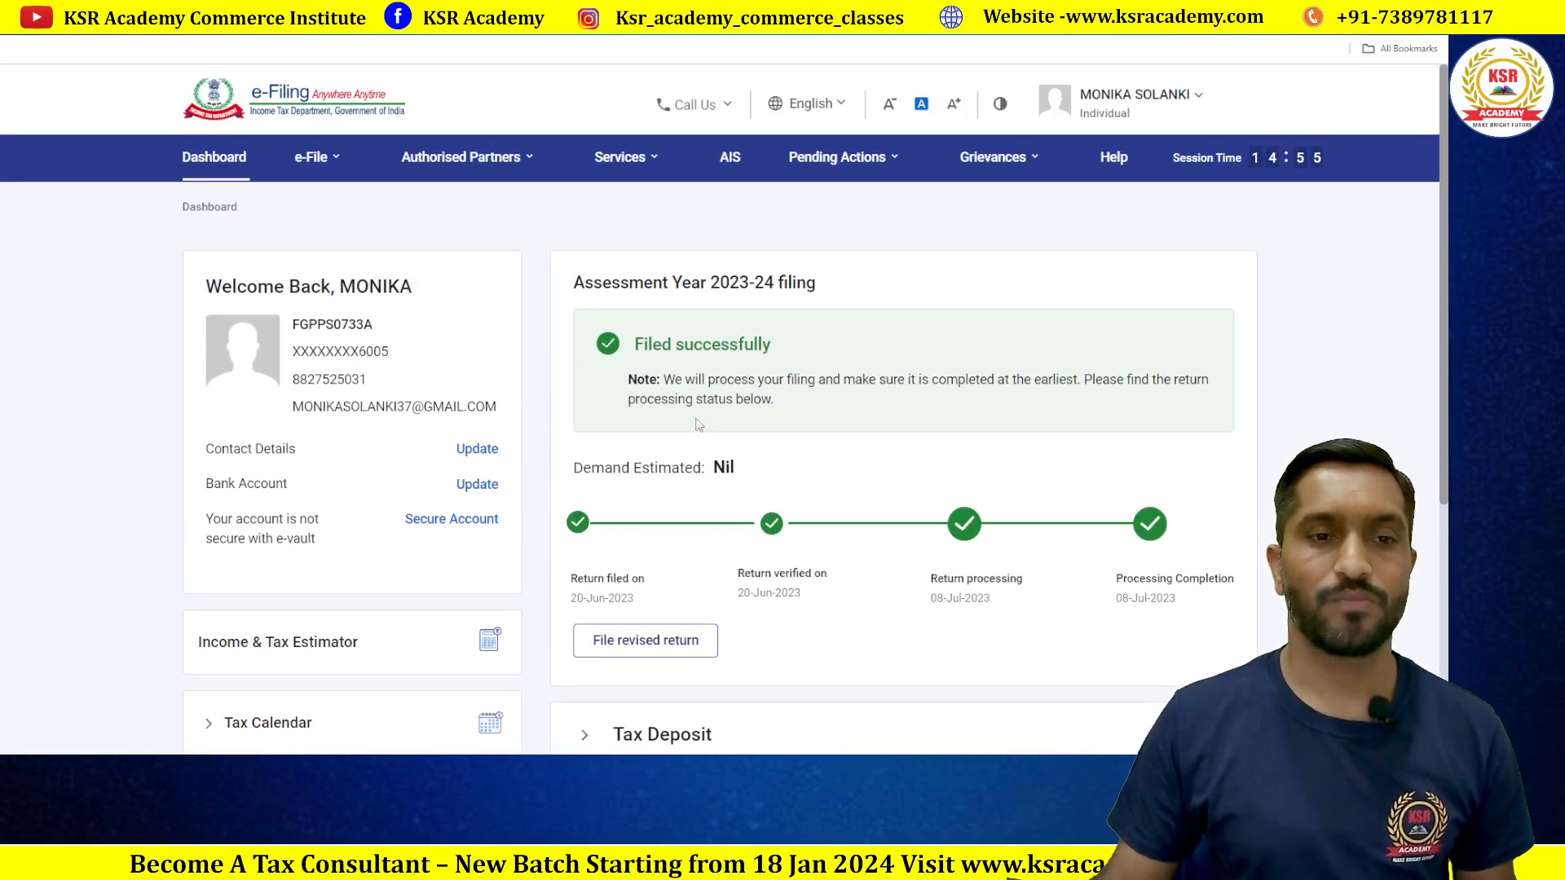
Step: Open My Profile and scroll through the taxpayer's personal and contact details
click(1192, 104)
click(1142, 158)
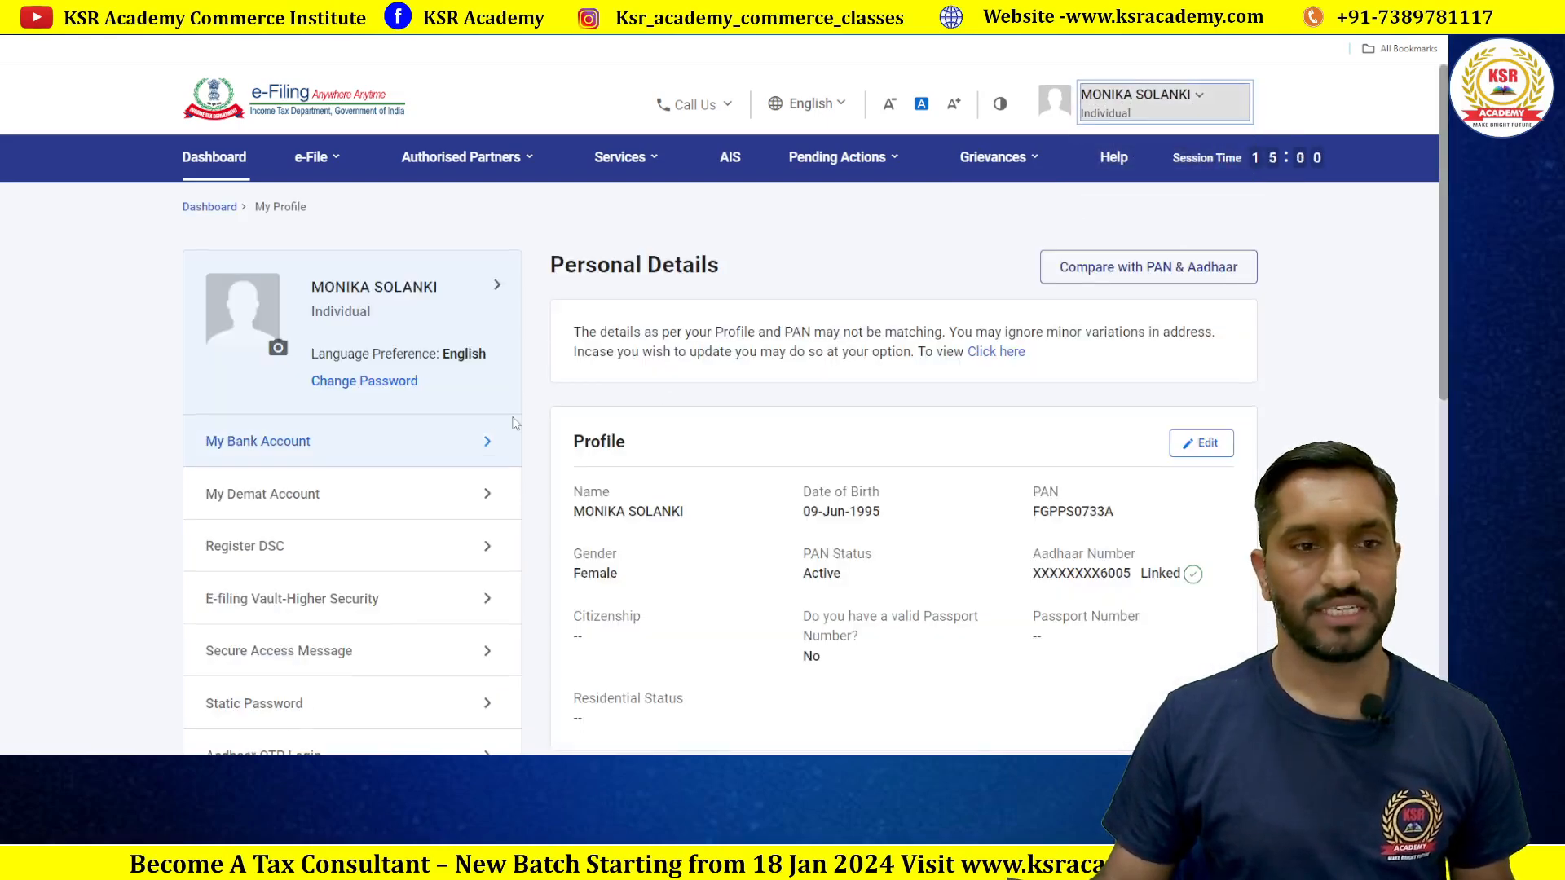
scroll(513, 423, down, 5)
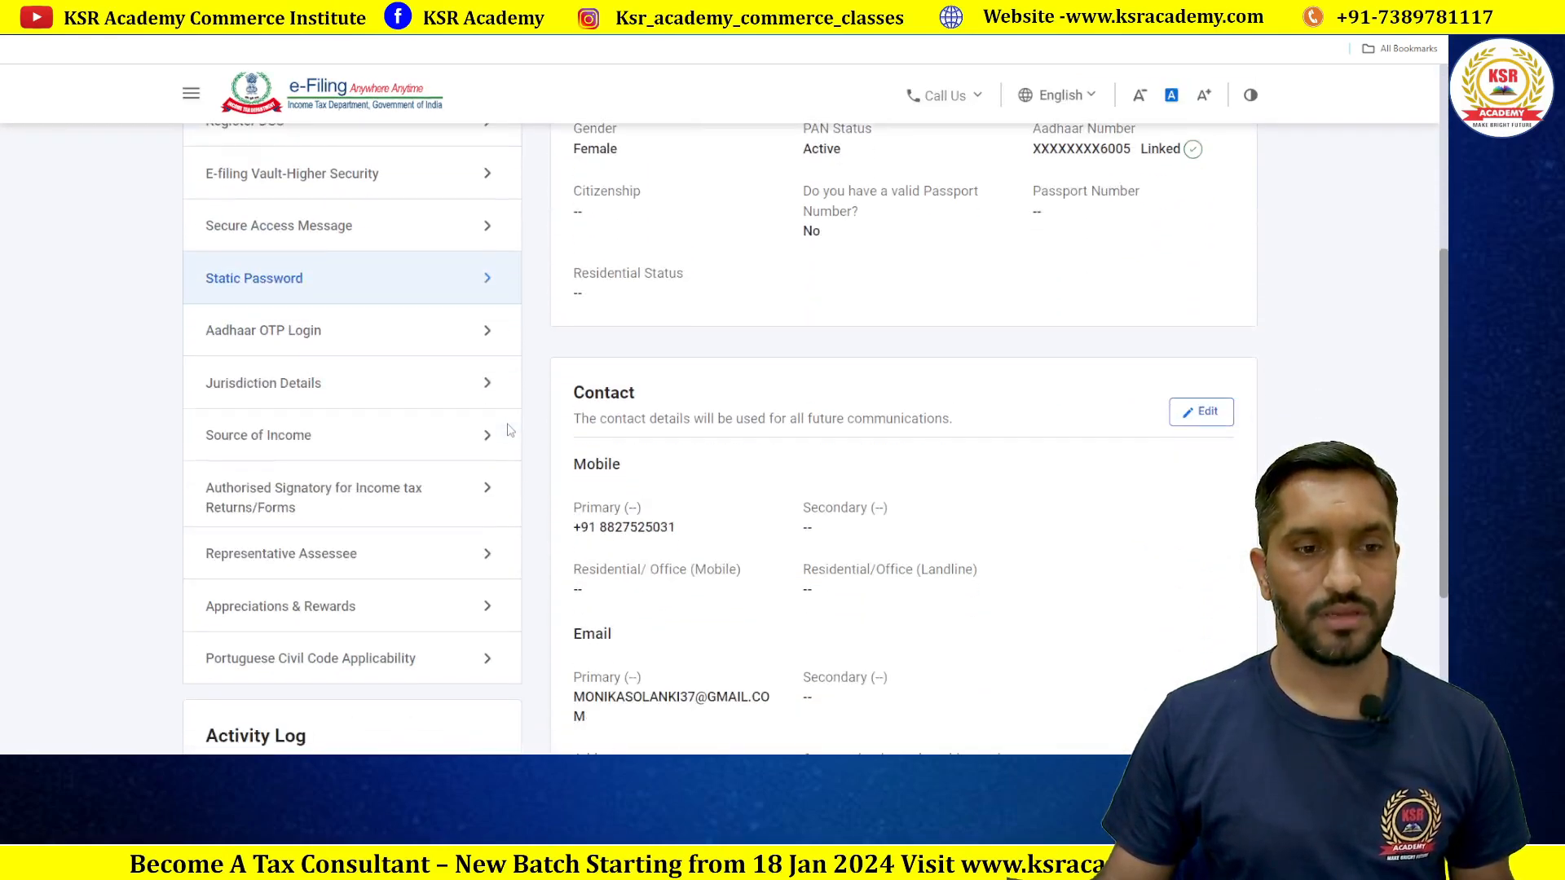
scroll(507, 430, up, 5)
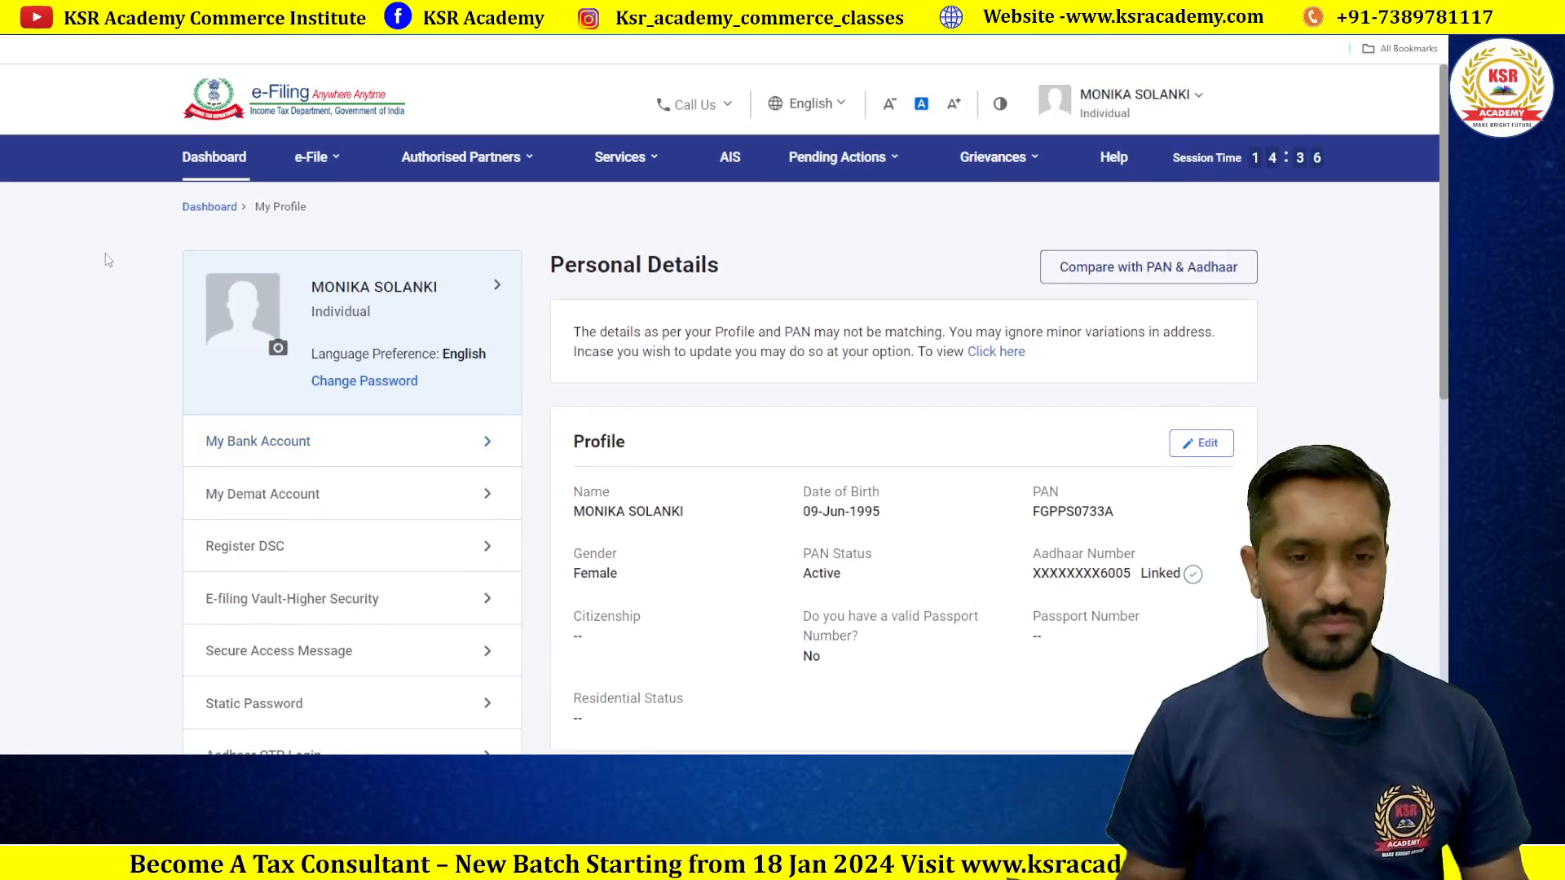
click(318, 155)
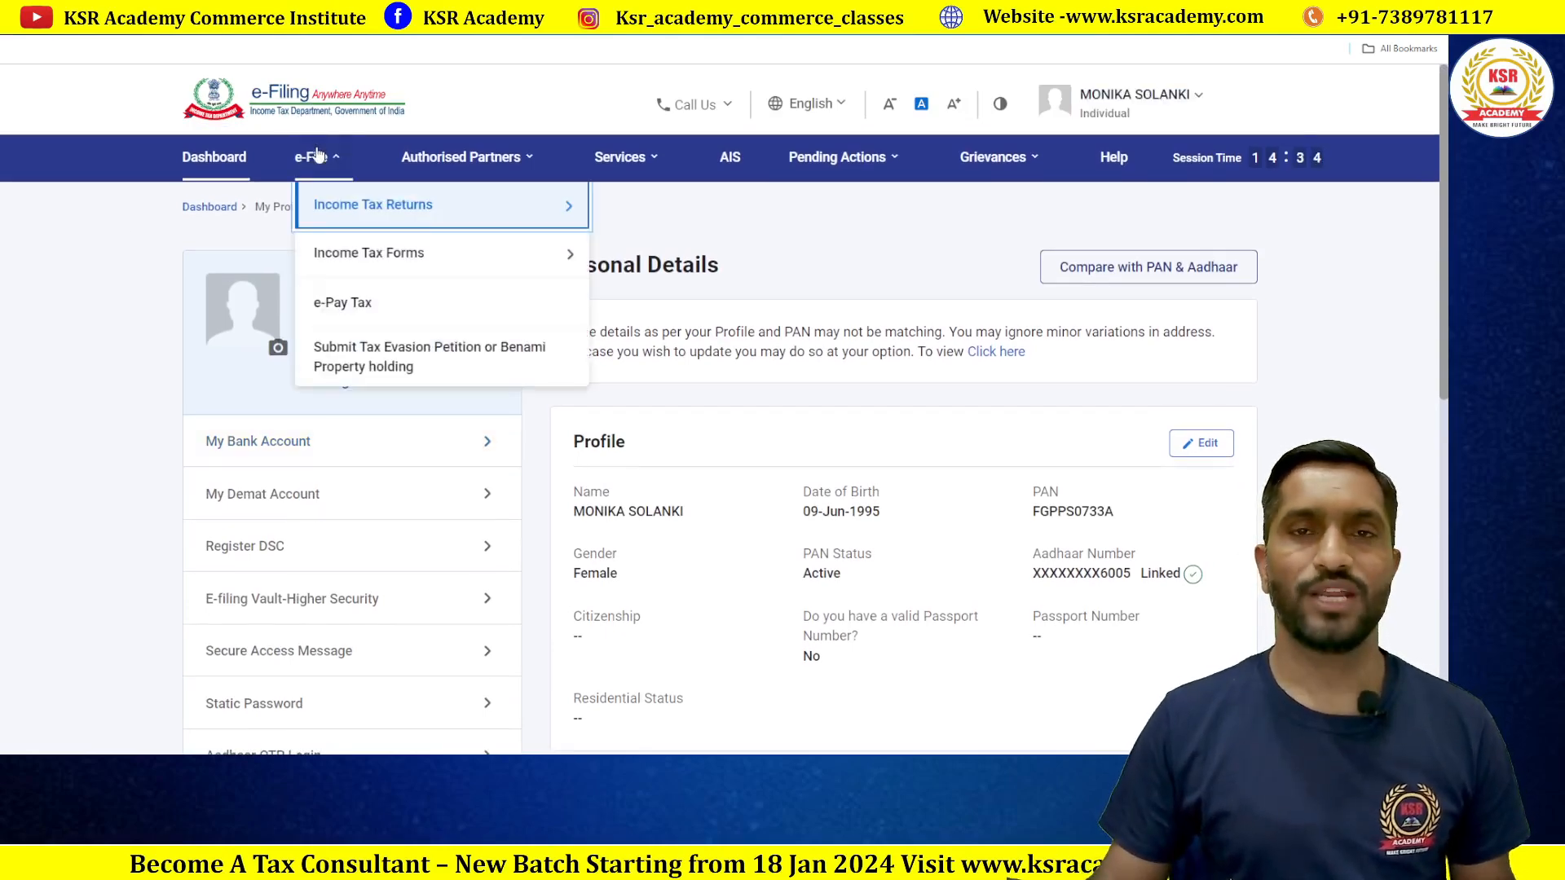
Step: Download the pre-filled data JSON for 2023-24 (Current A.Y.), then go back to the Excel utility
mouse_move(347, 209)
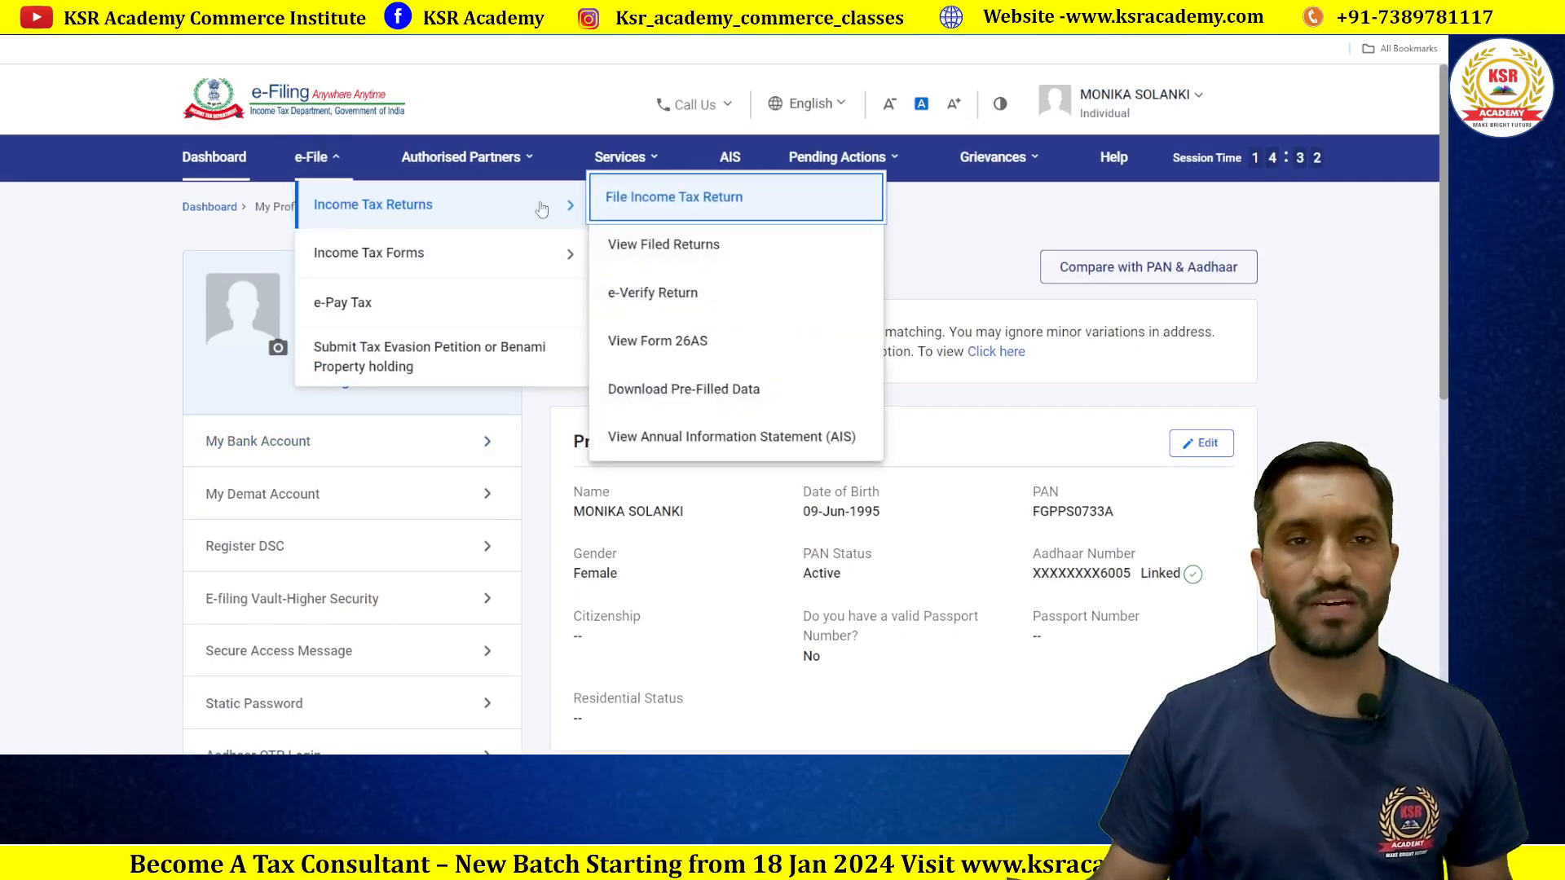
click(692, 389)
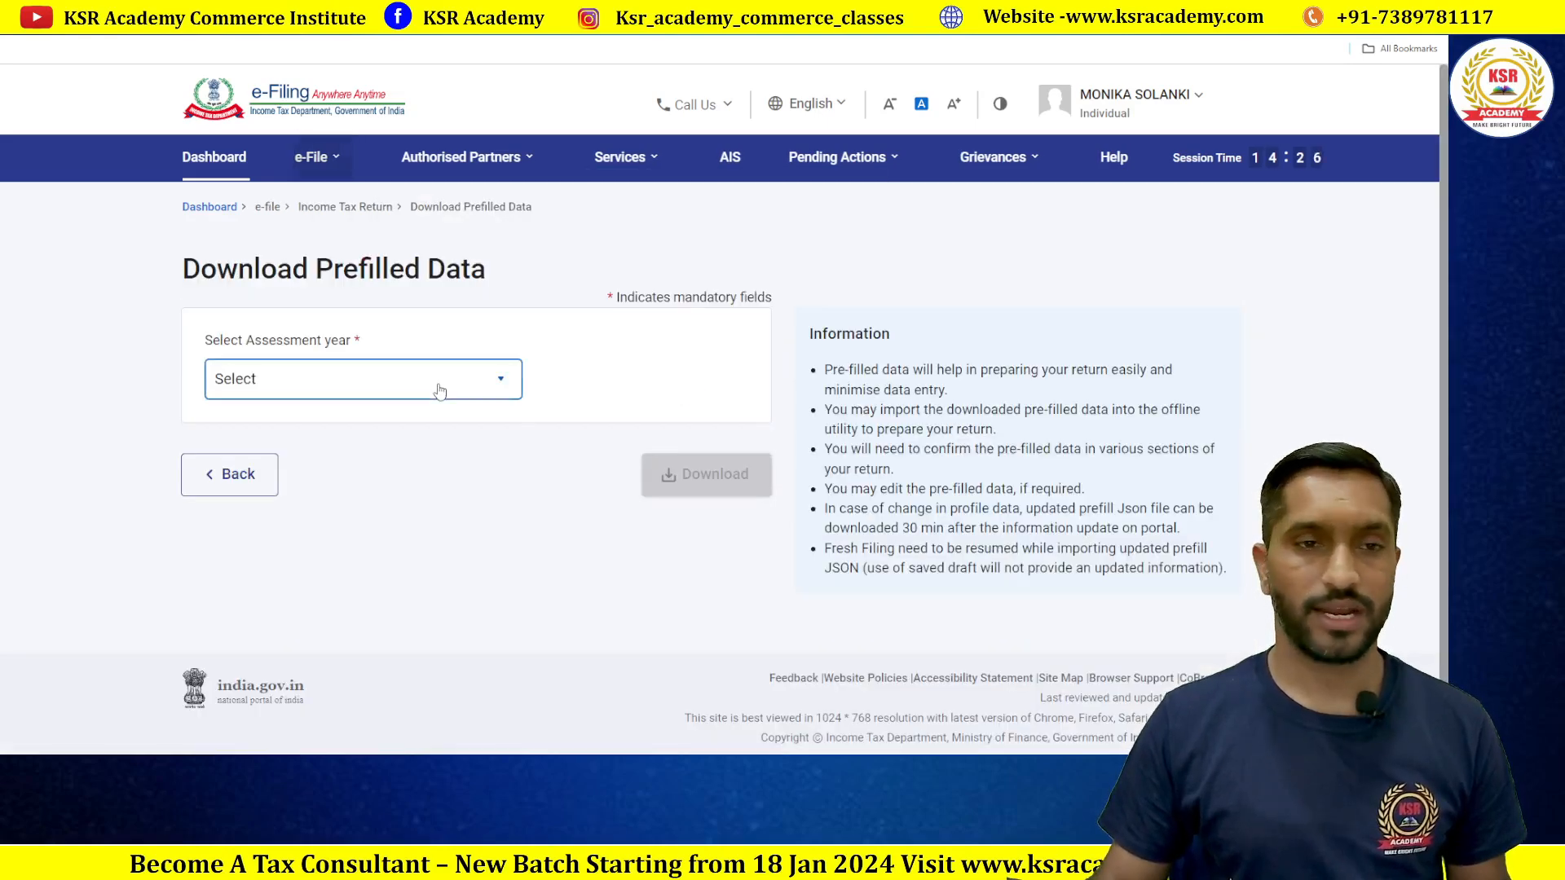
click(472, 379)
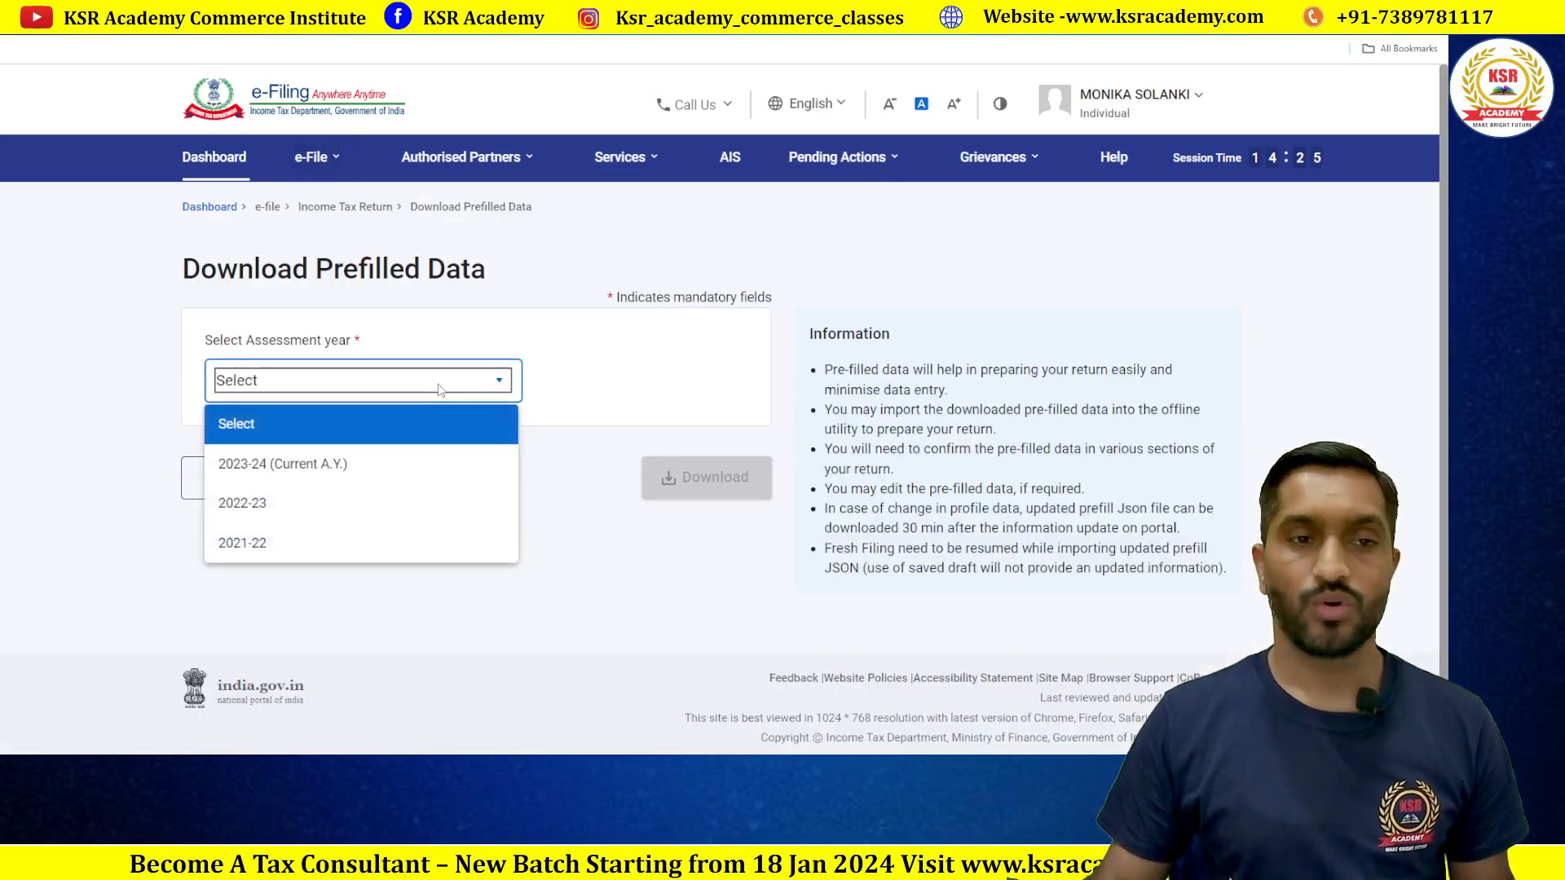
click(279, 465)
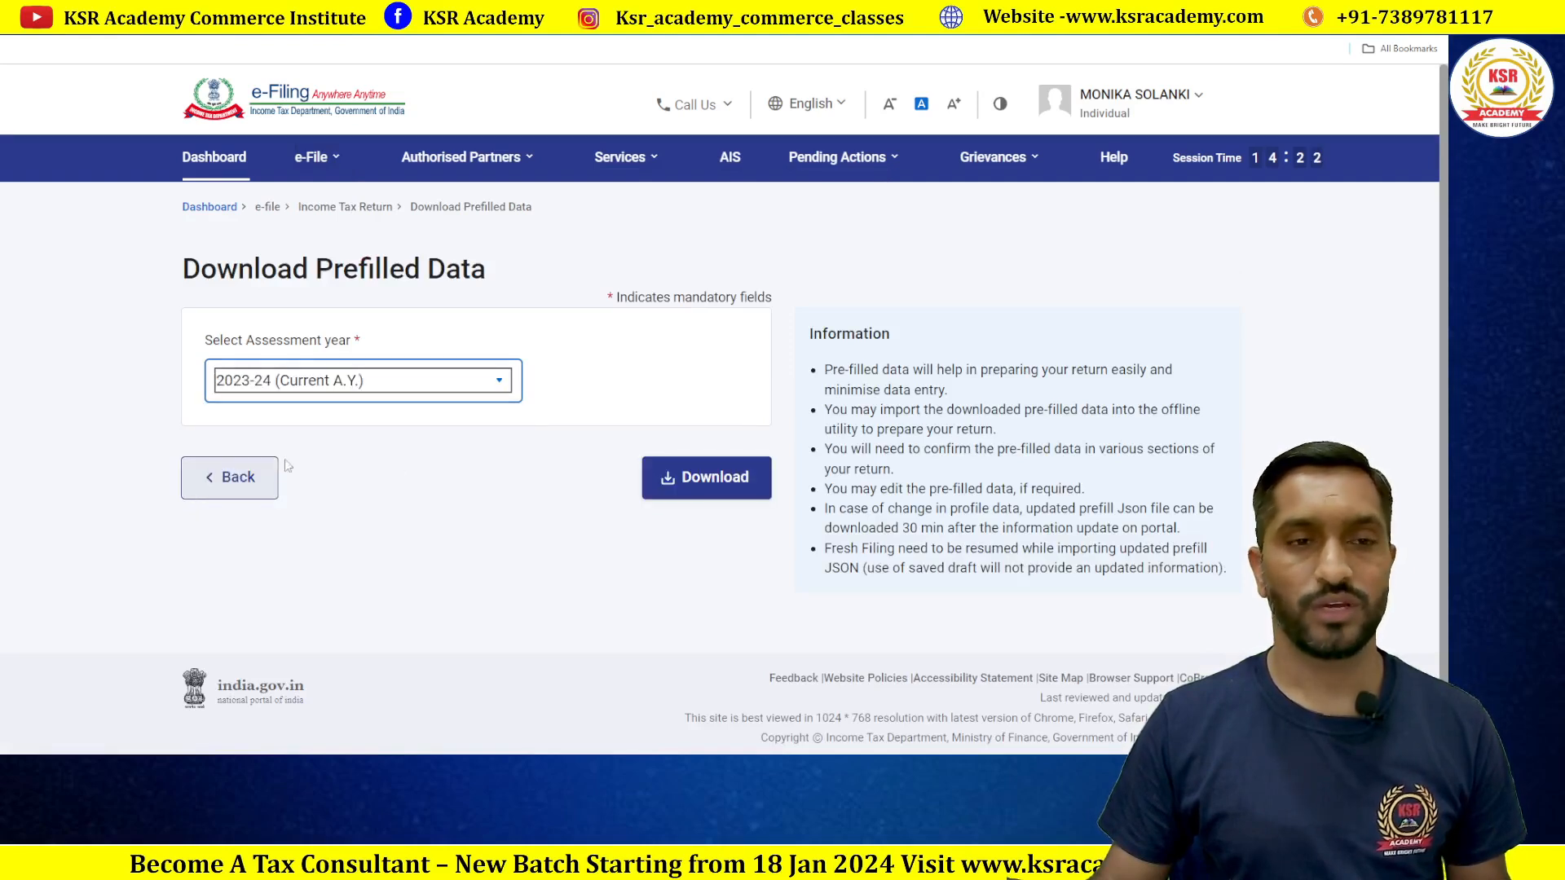
click(703, 485)
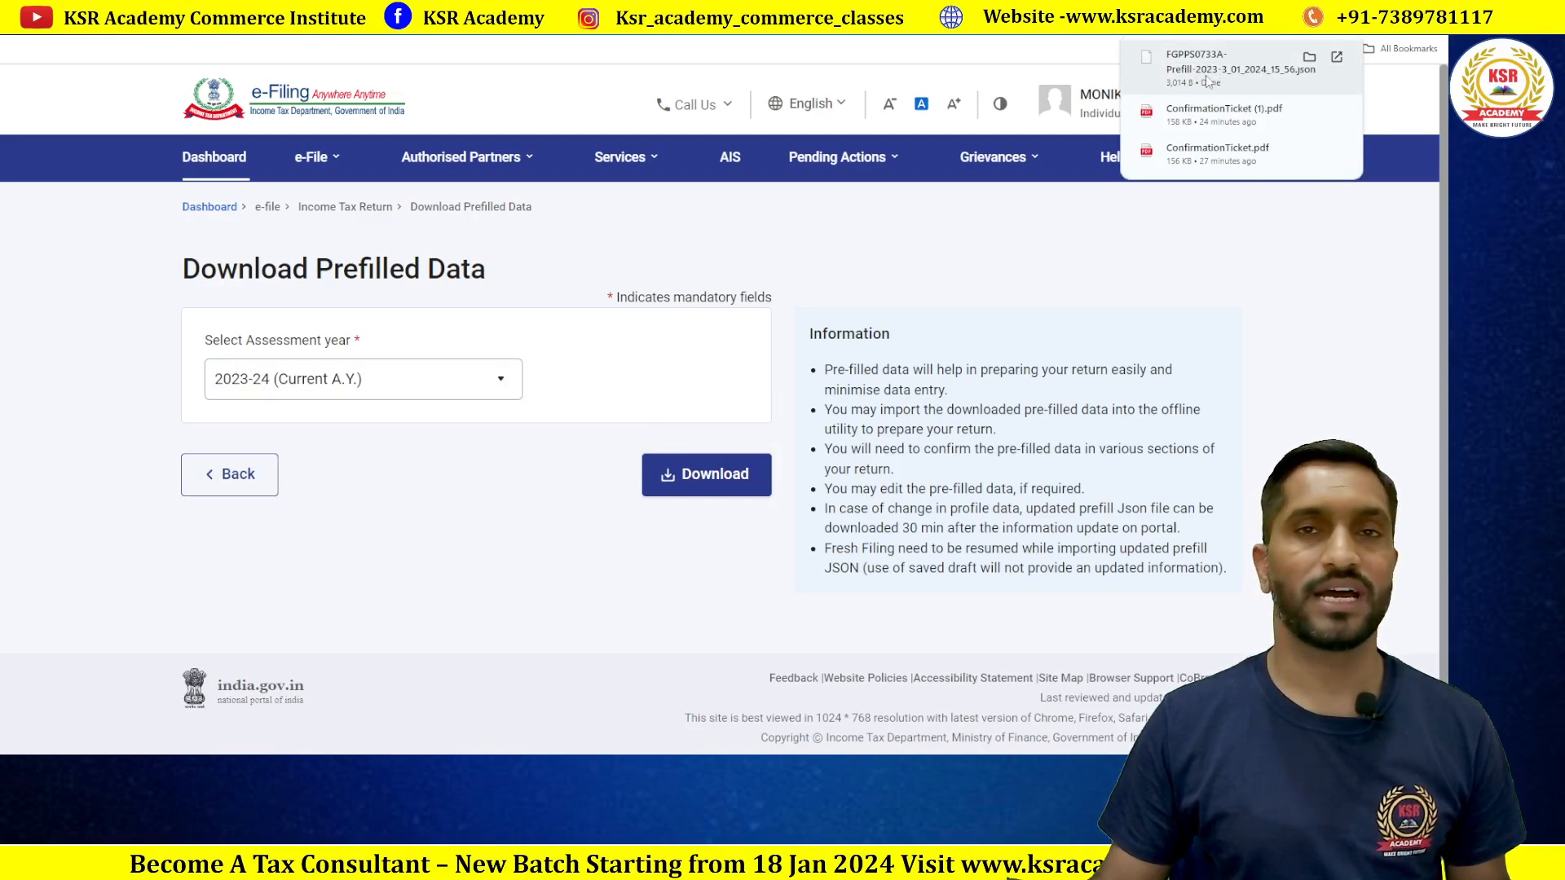
mouse_move(571, 769)
click(572, 704)
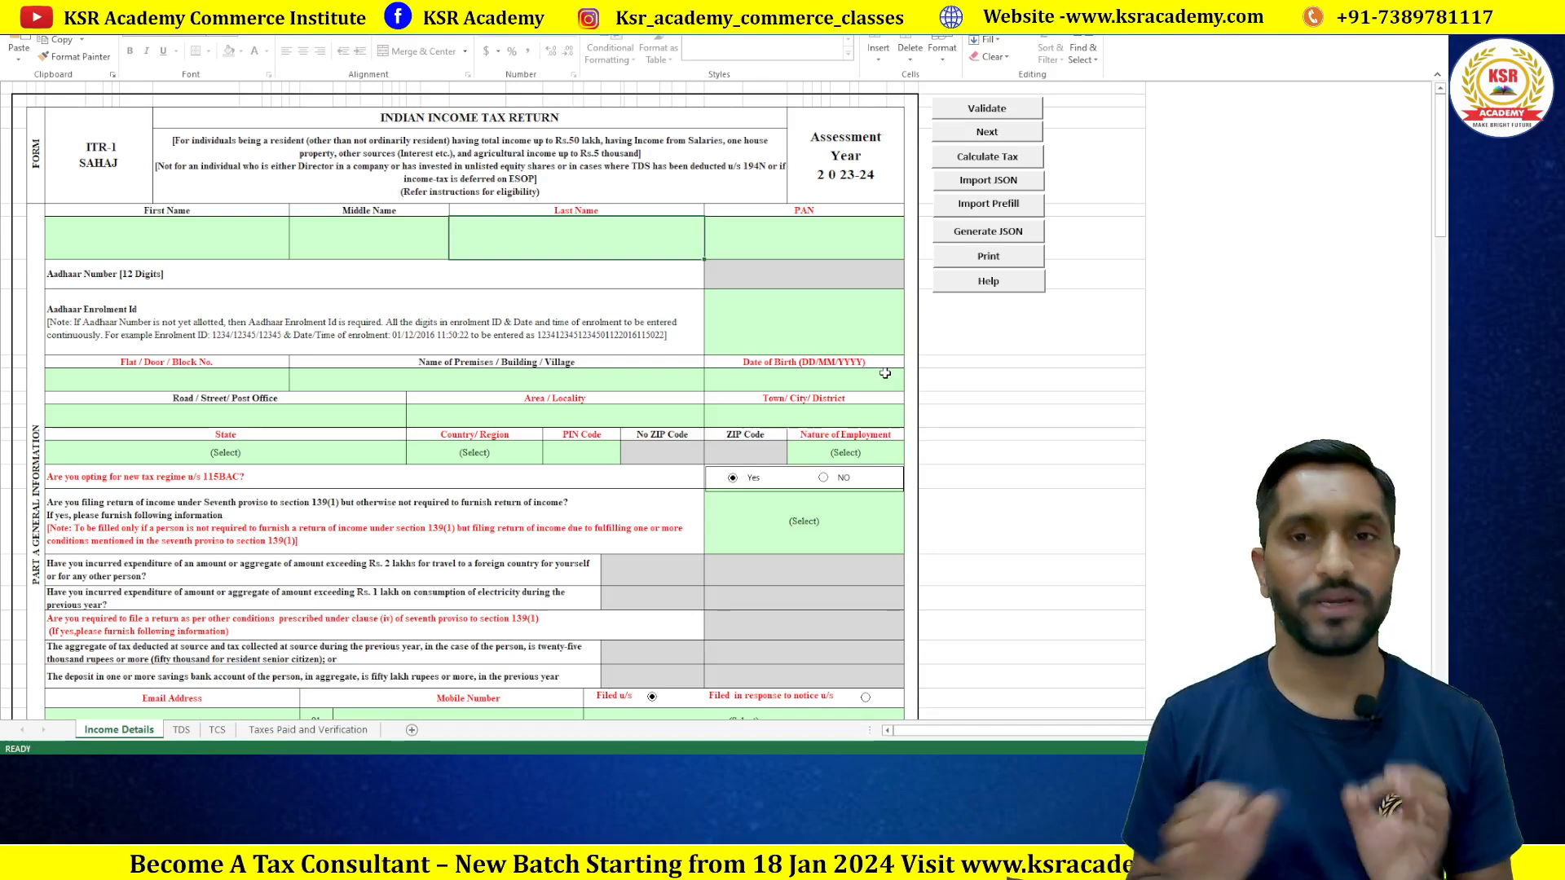
Step: Import the 2023-24 prefill JSON file from Downloads into the ITR-1 utility
click(989, 203)
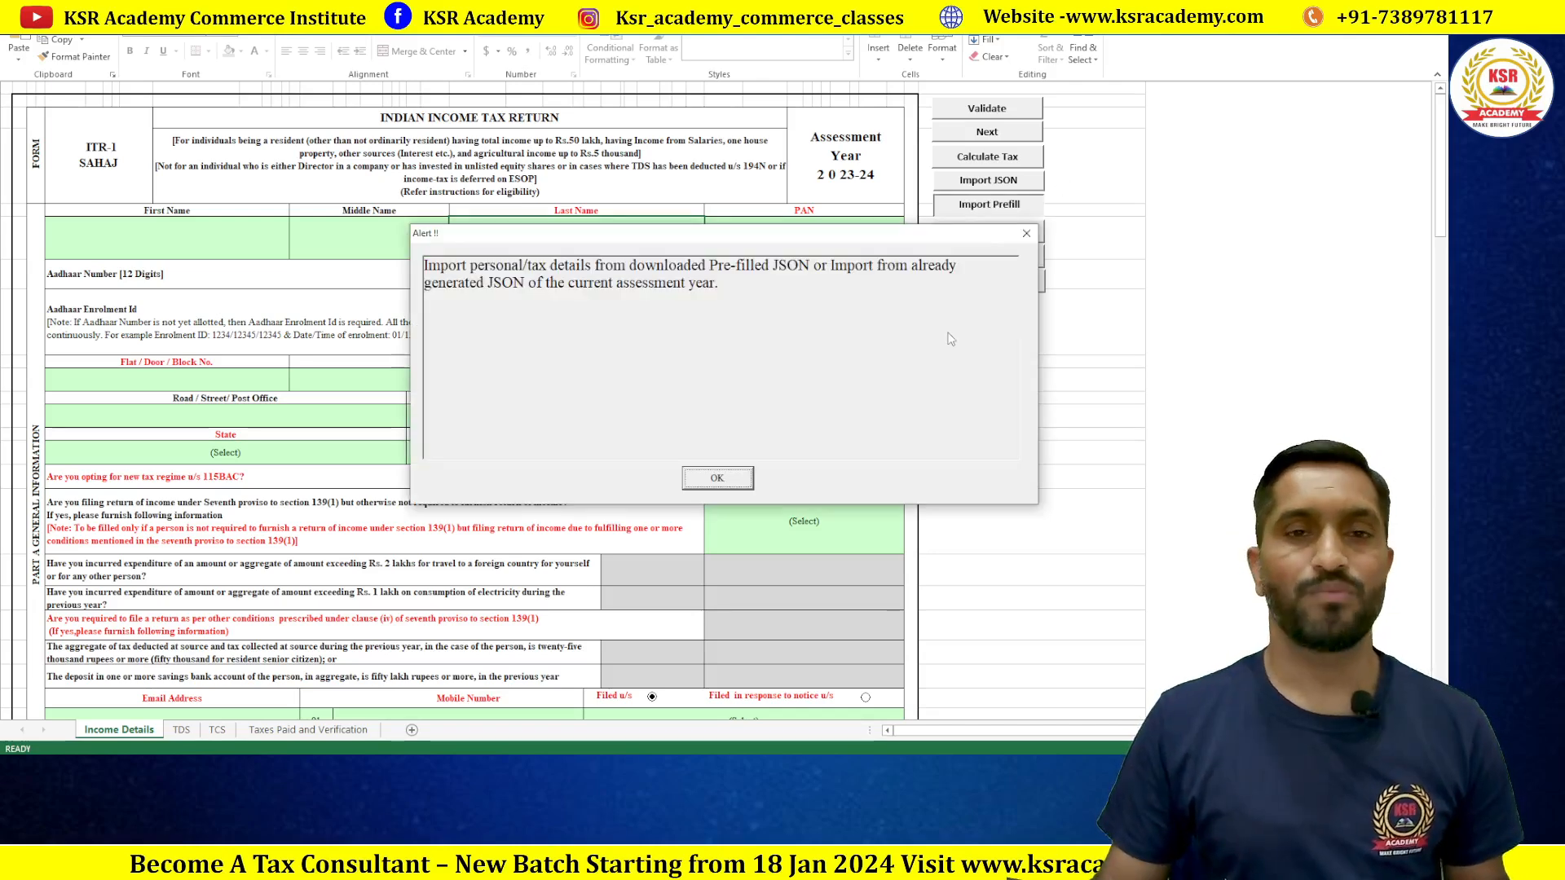
click(718, 479)
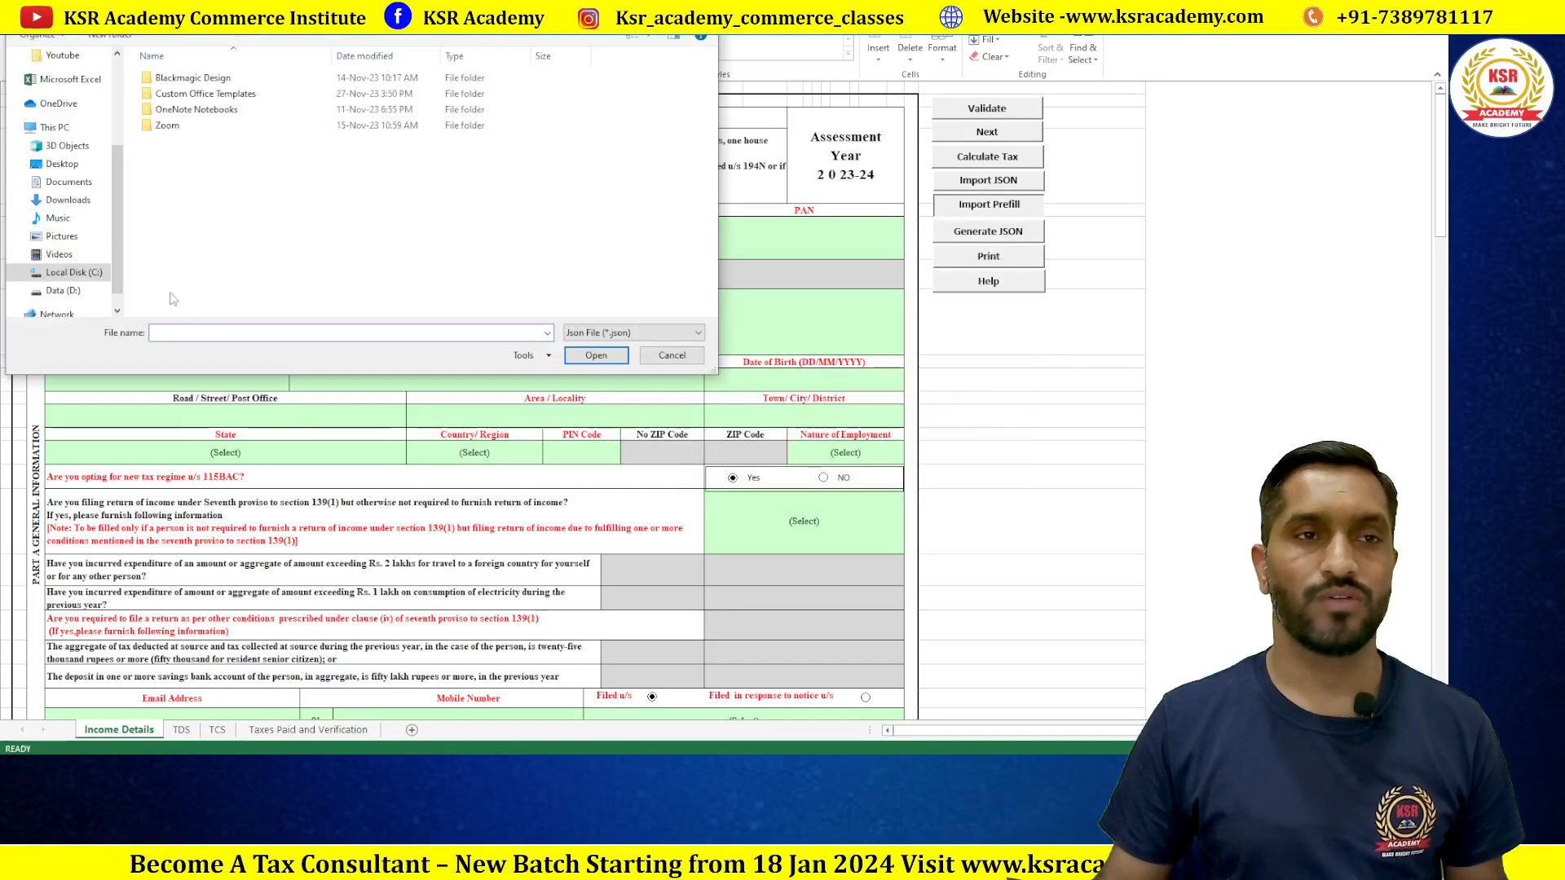
click(71, 200)
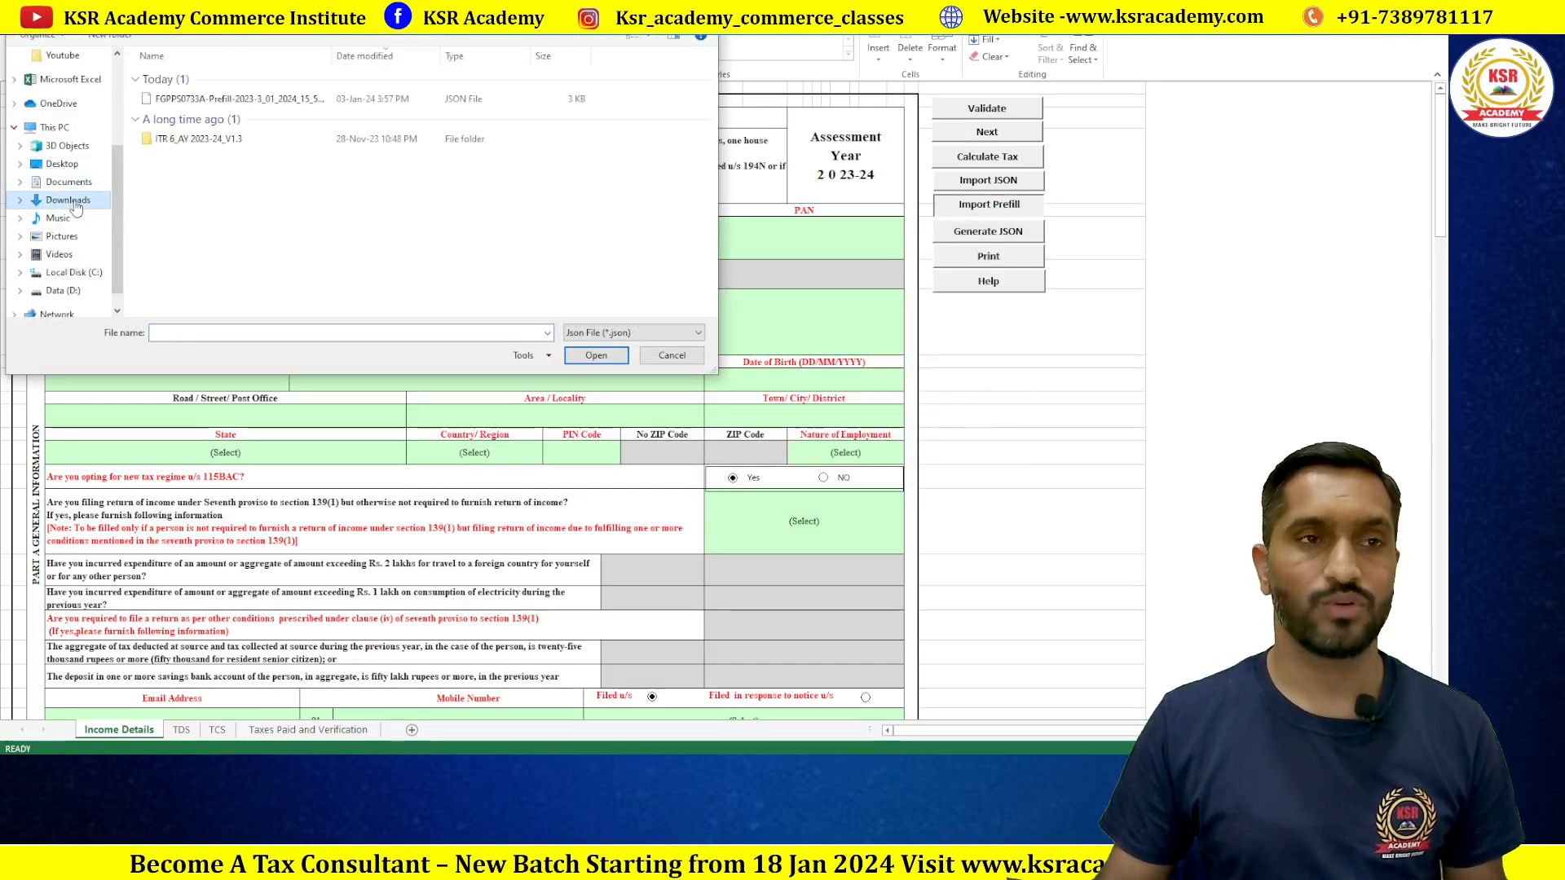
click(212, 99)
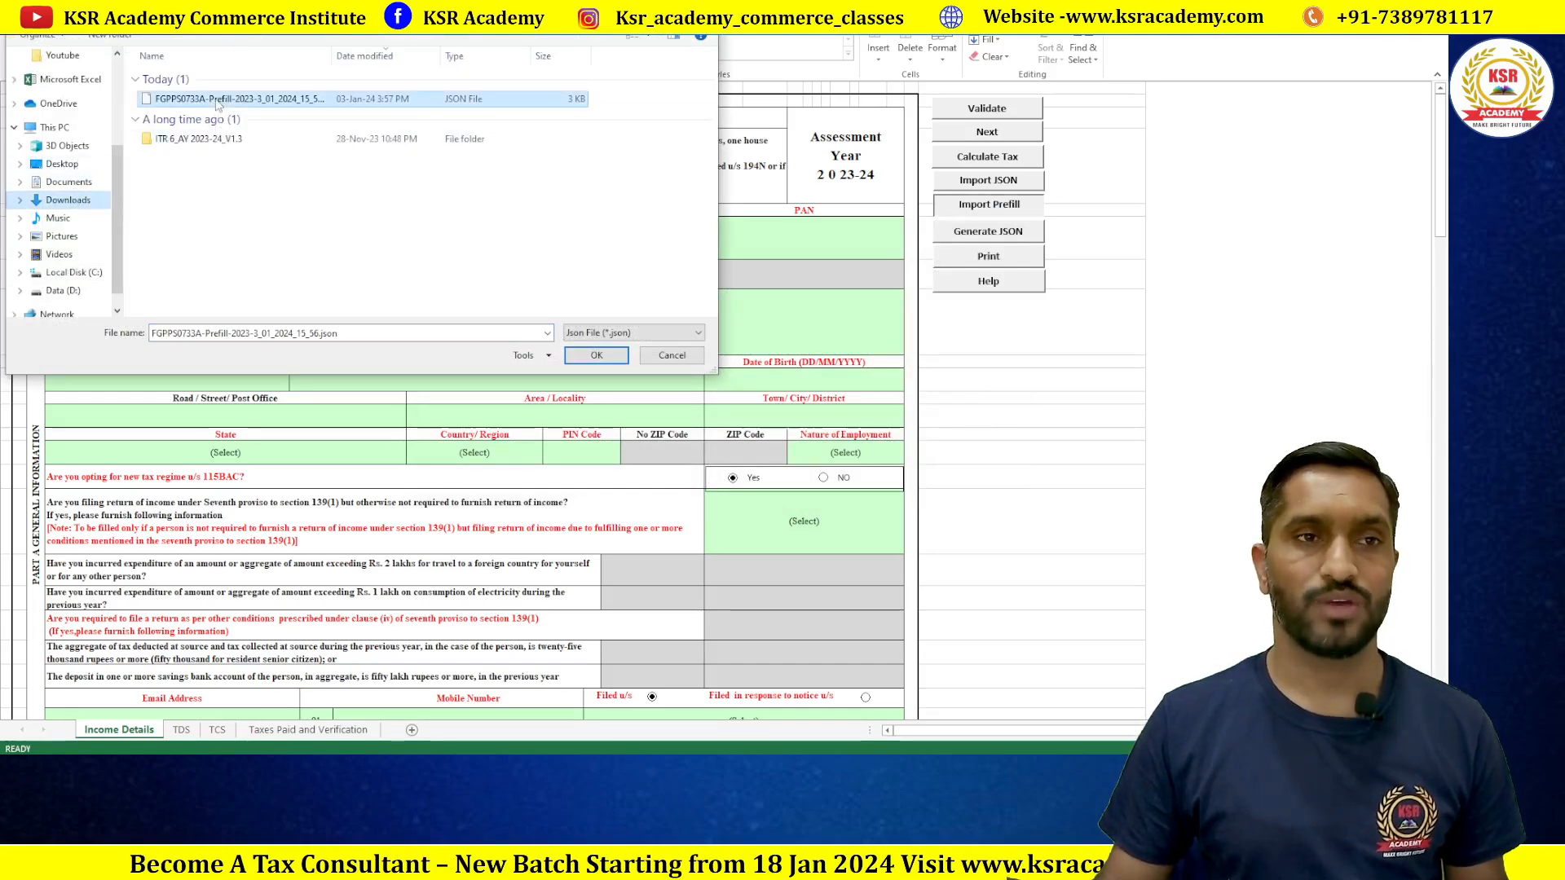
click(596, 356)
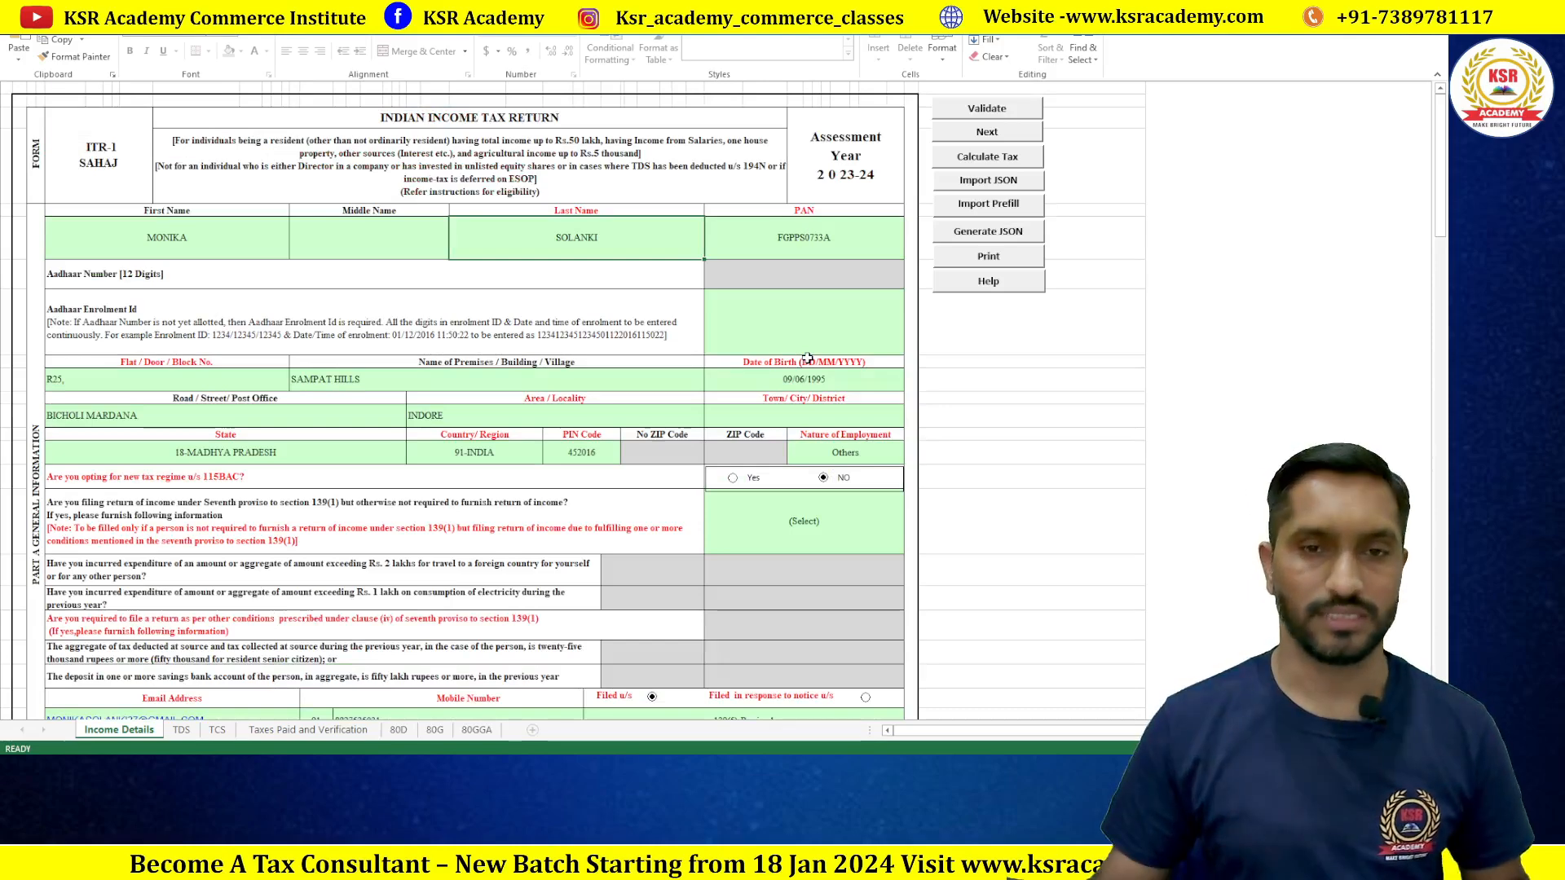
Step: Answer No to the seventh proviso question on the Income Details sheet
scroll(789, 320, down, 2)
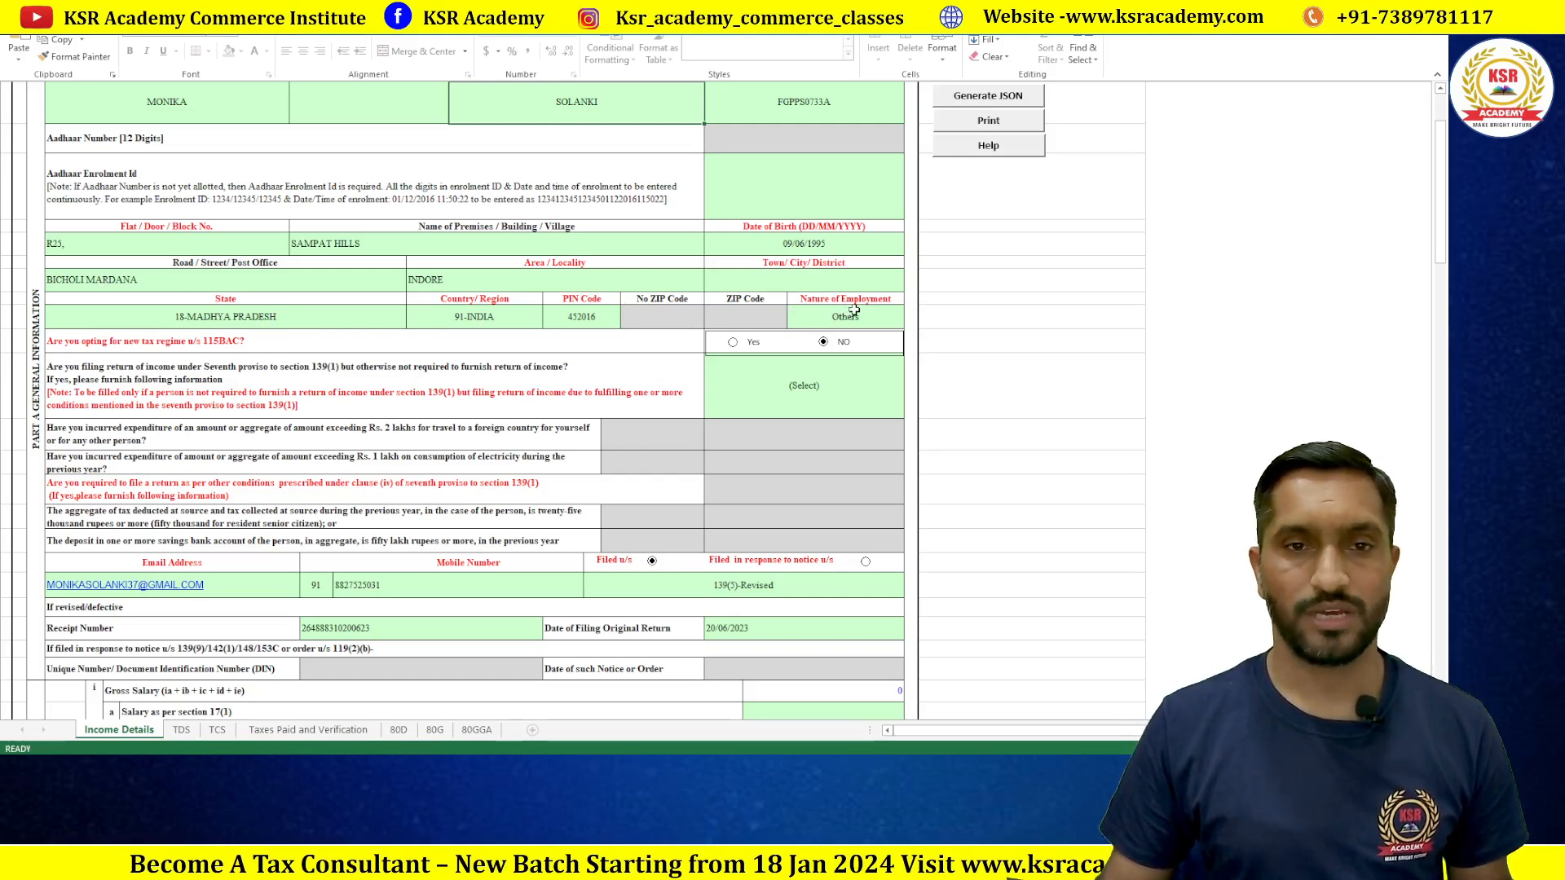
scroll(854, 308, down, 2)
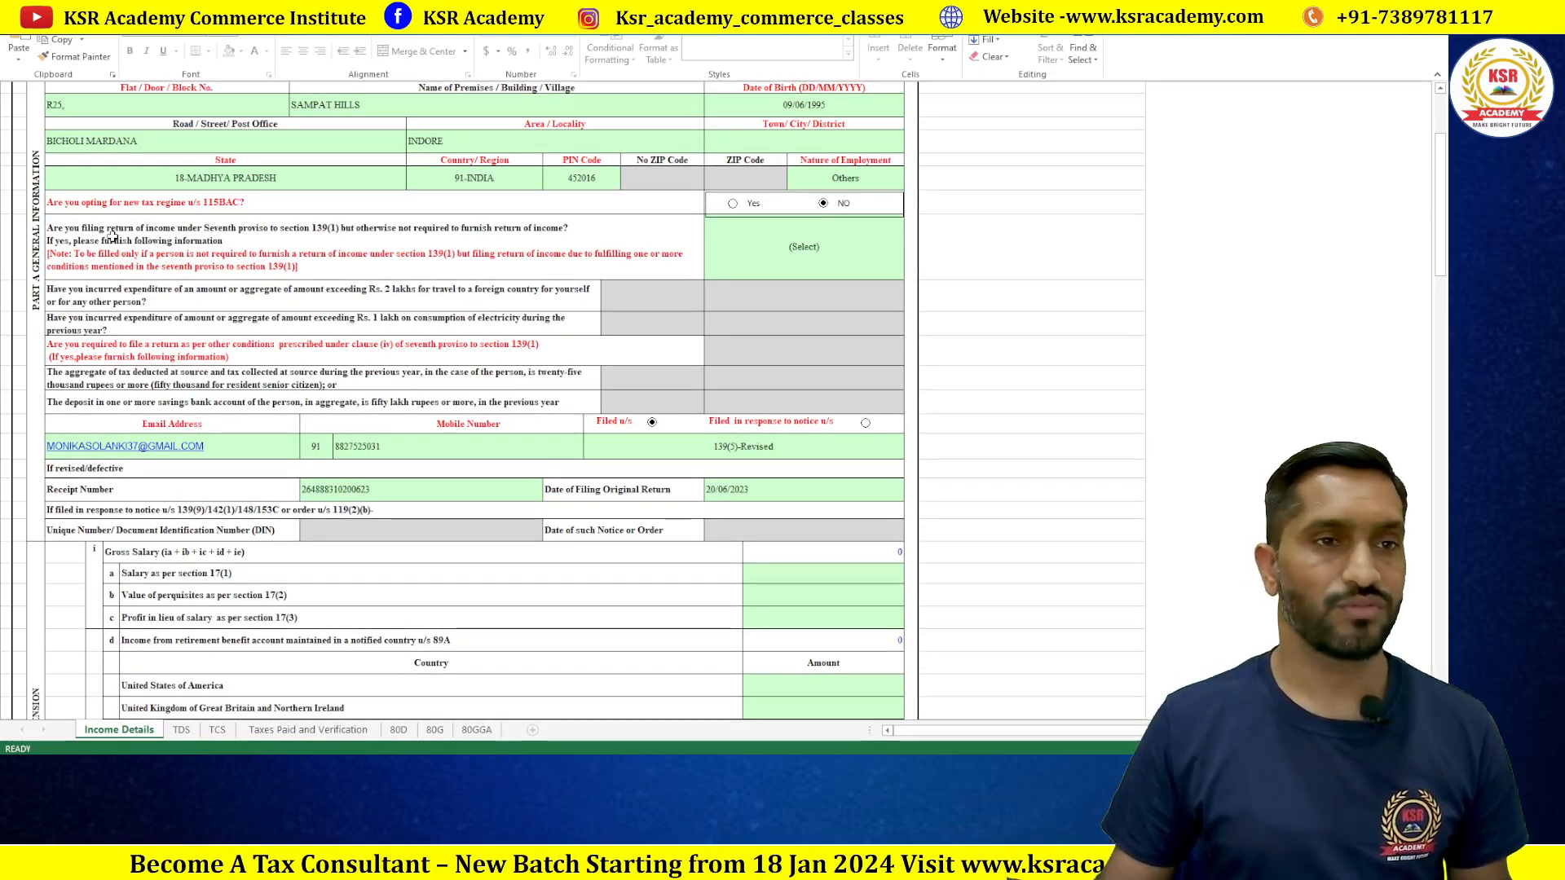
click(772, 244)
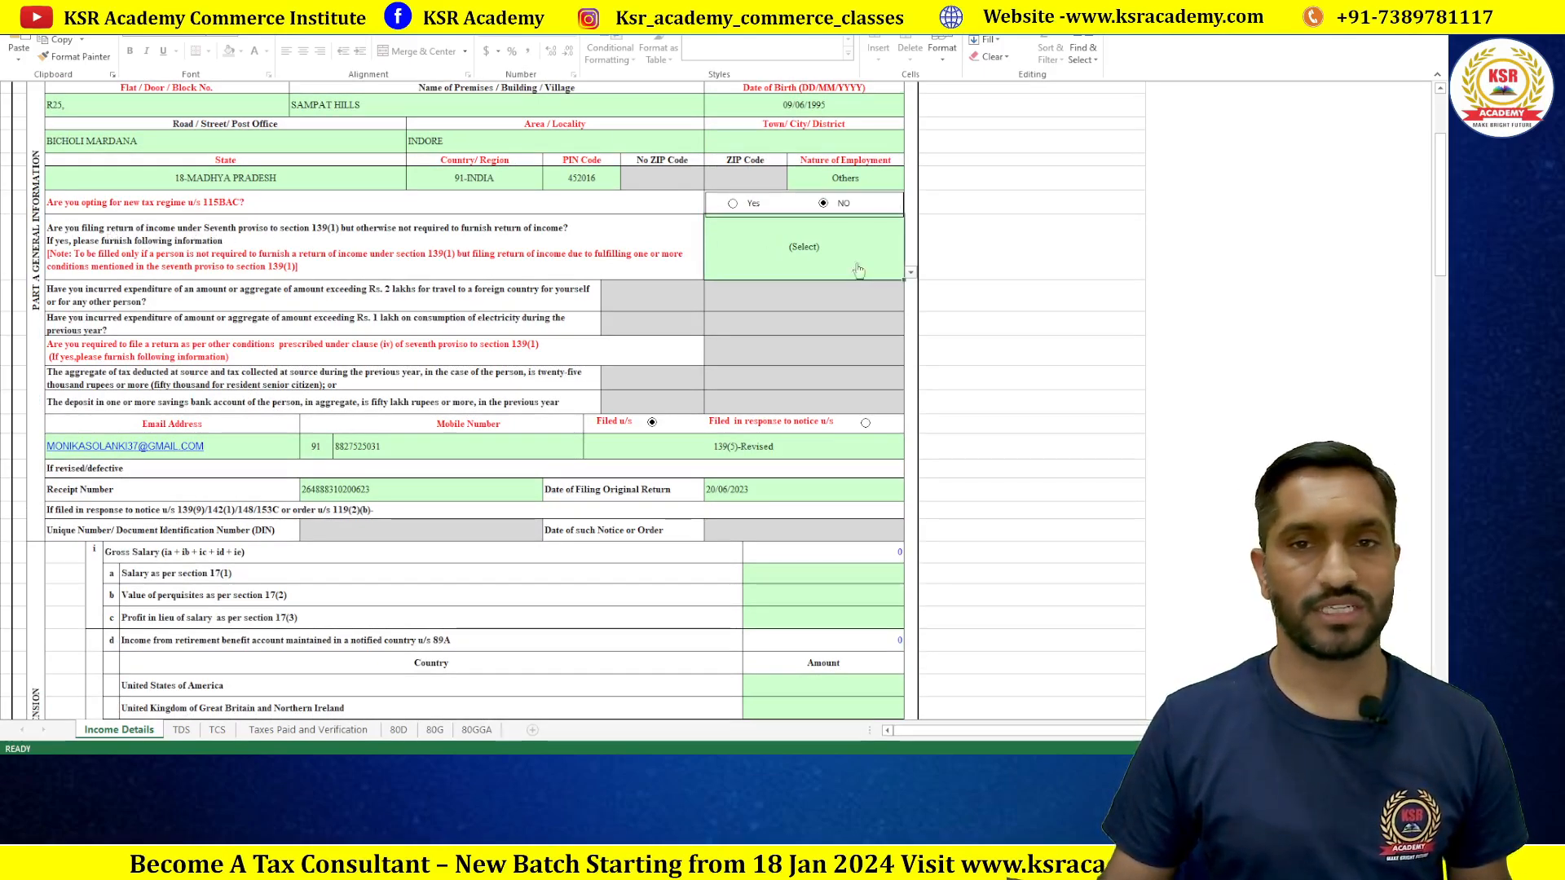
click(910, 272)
click(749, 308)
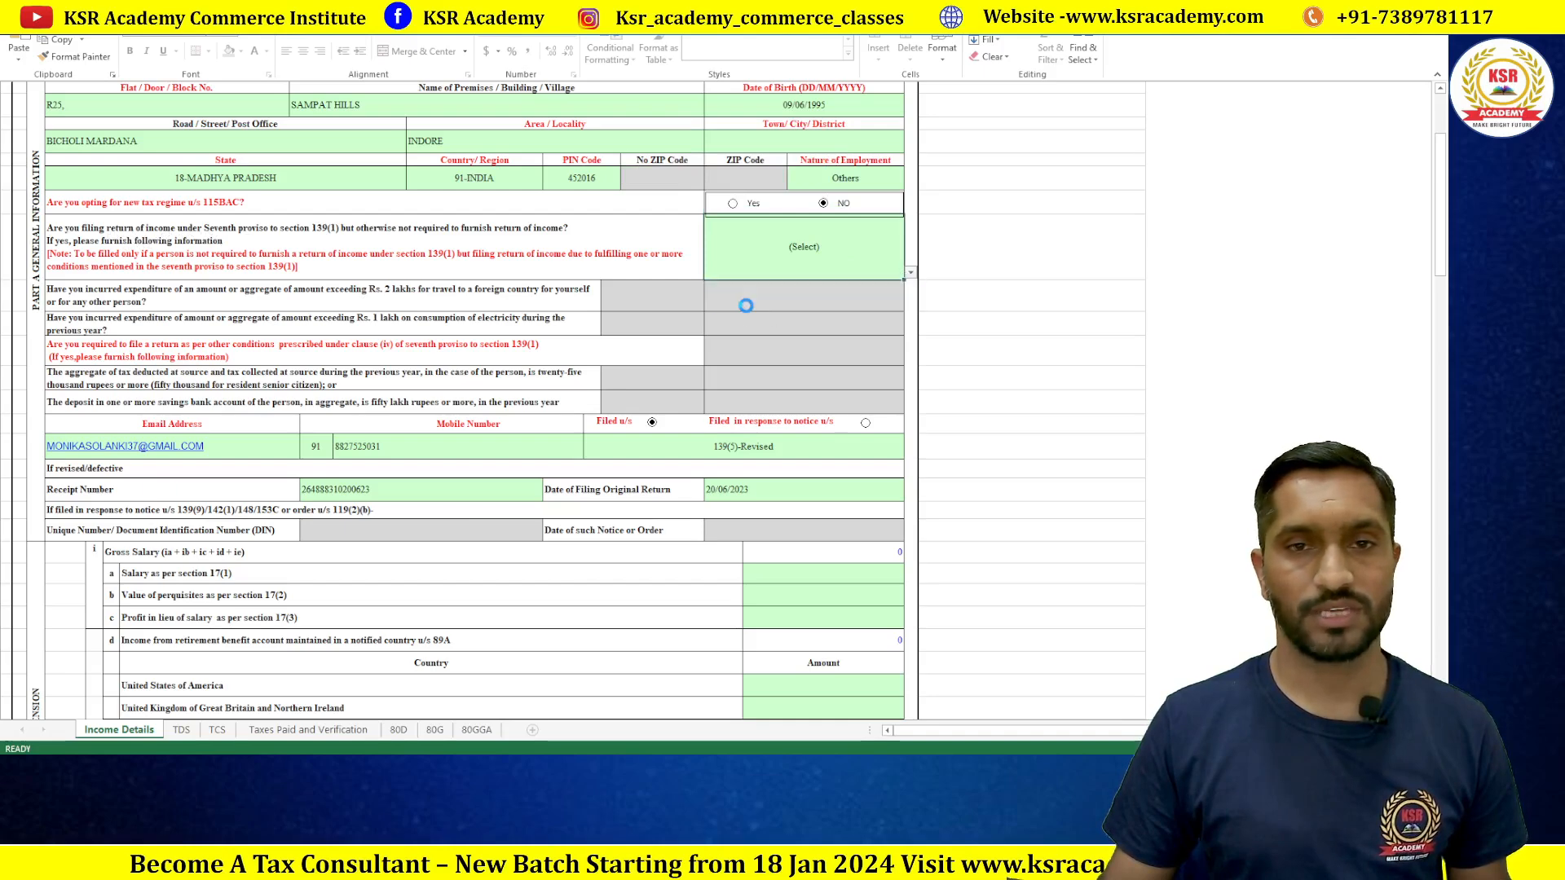
click(745, 304)
Step: Review the filing section list, leaving 139(5)-Revised selected
scroll(670, 345, down, 2)
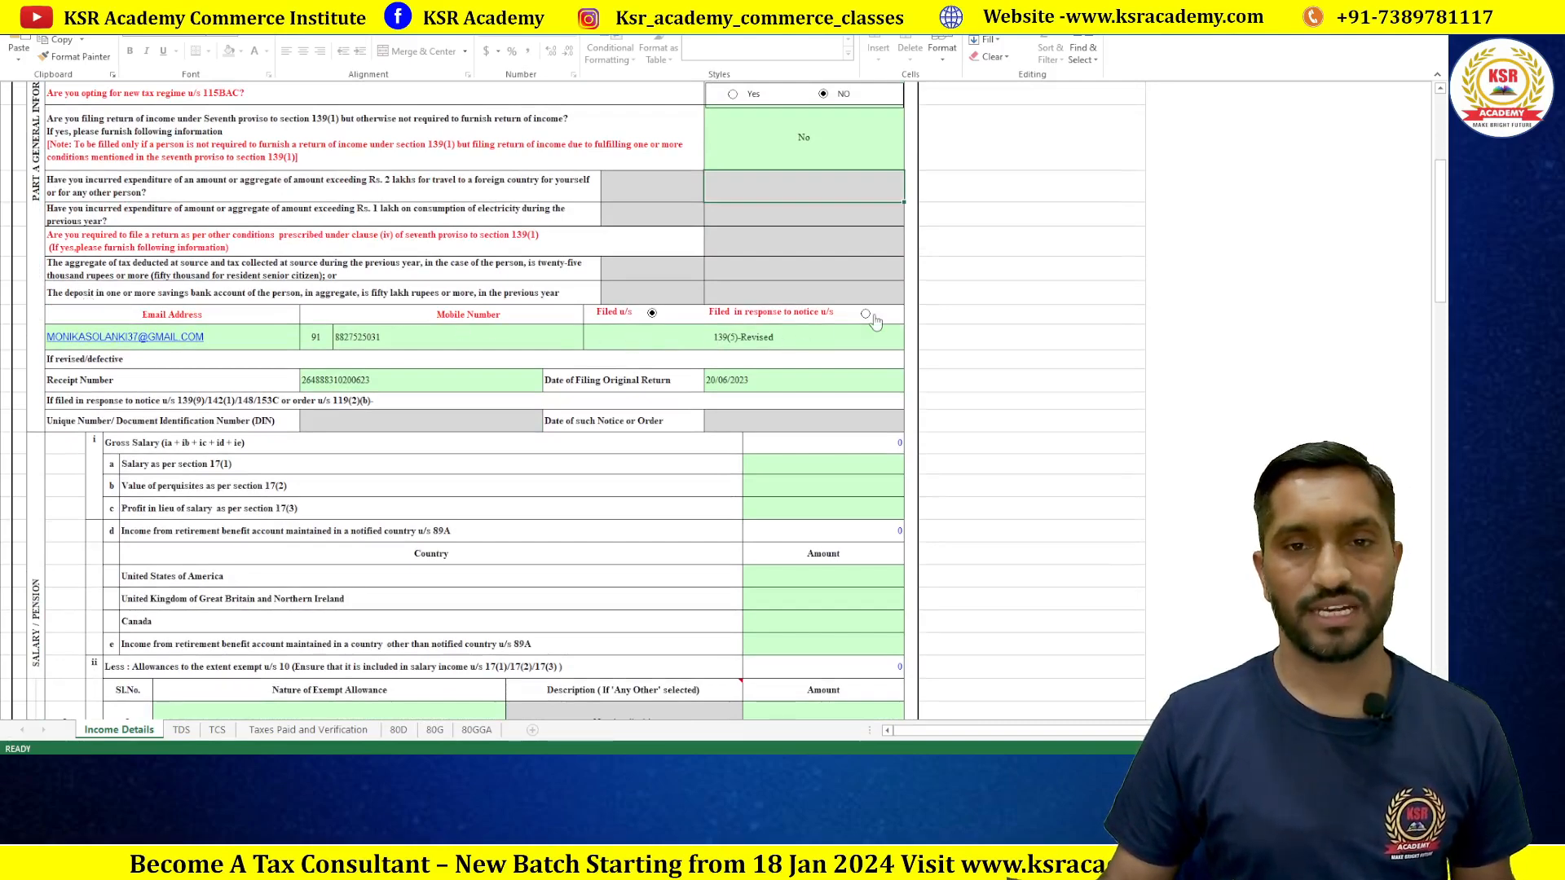
click(744, 343)
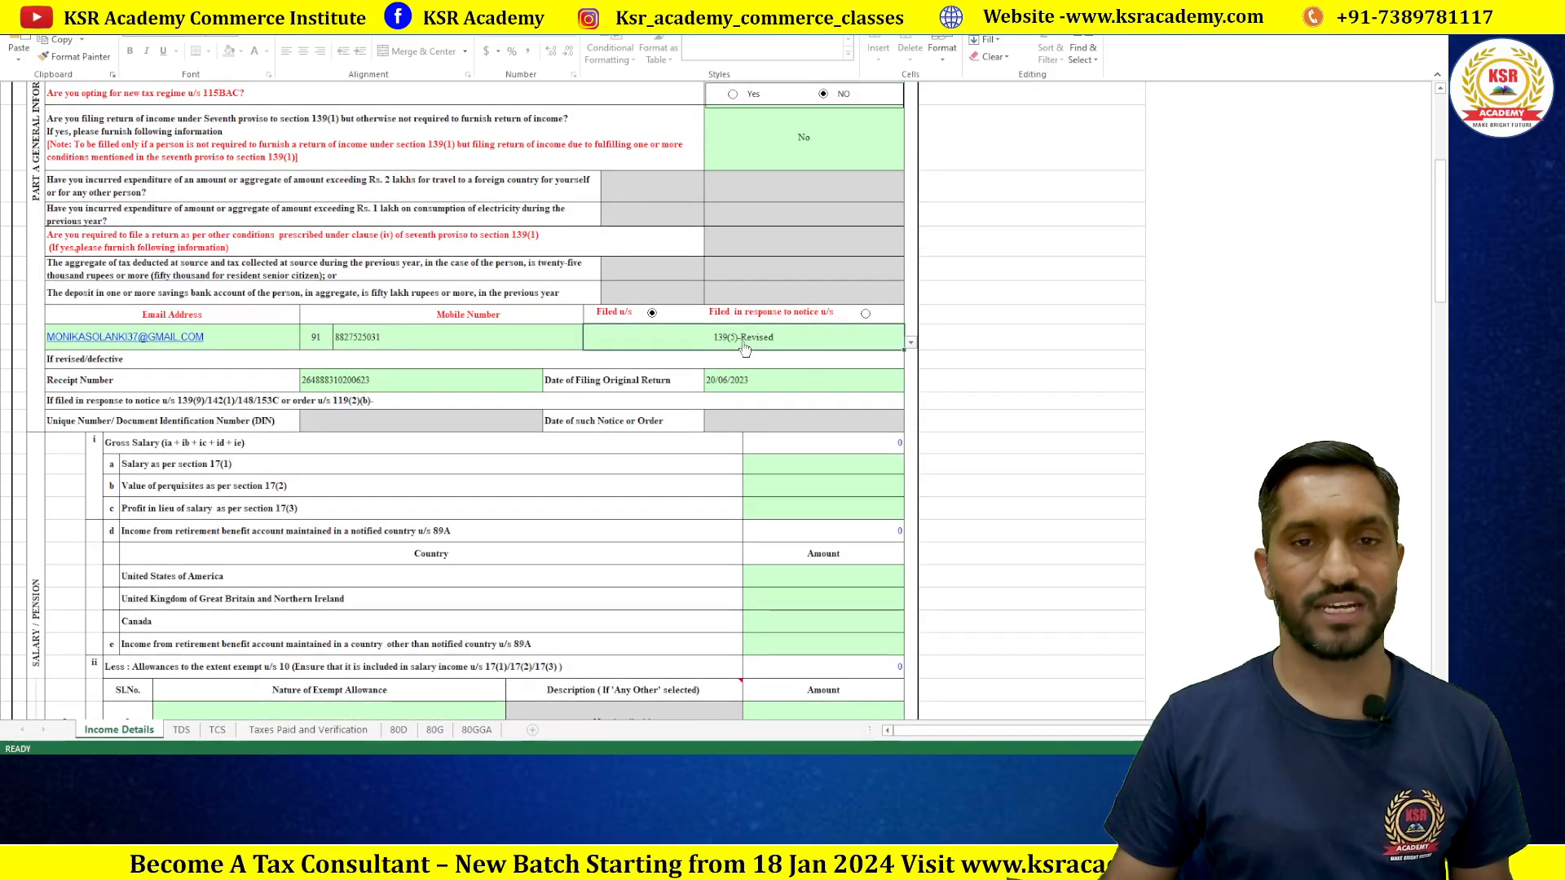
click(911, 345)
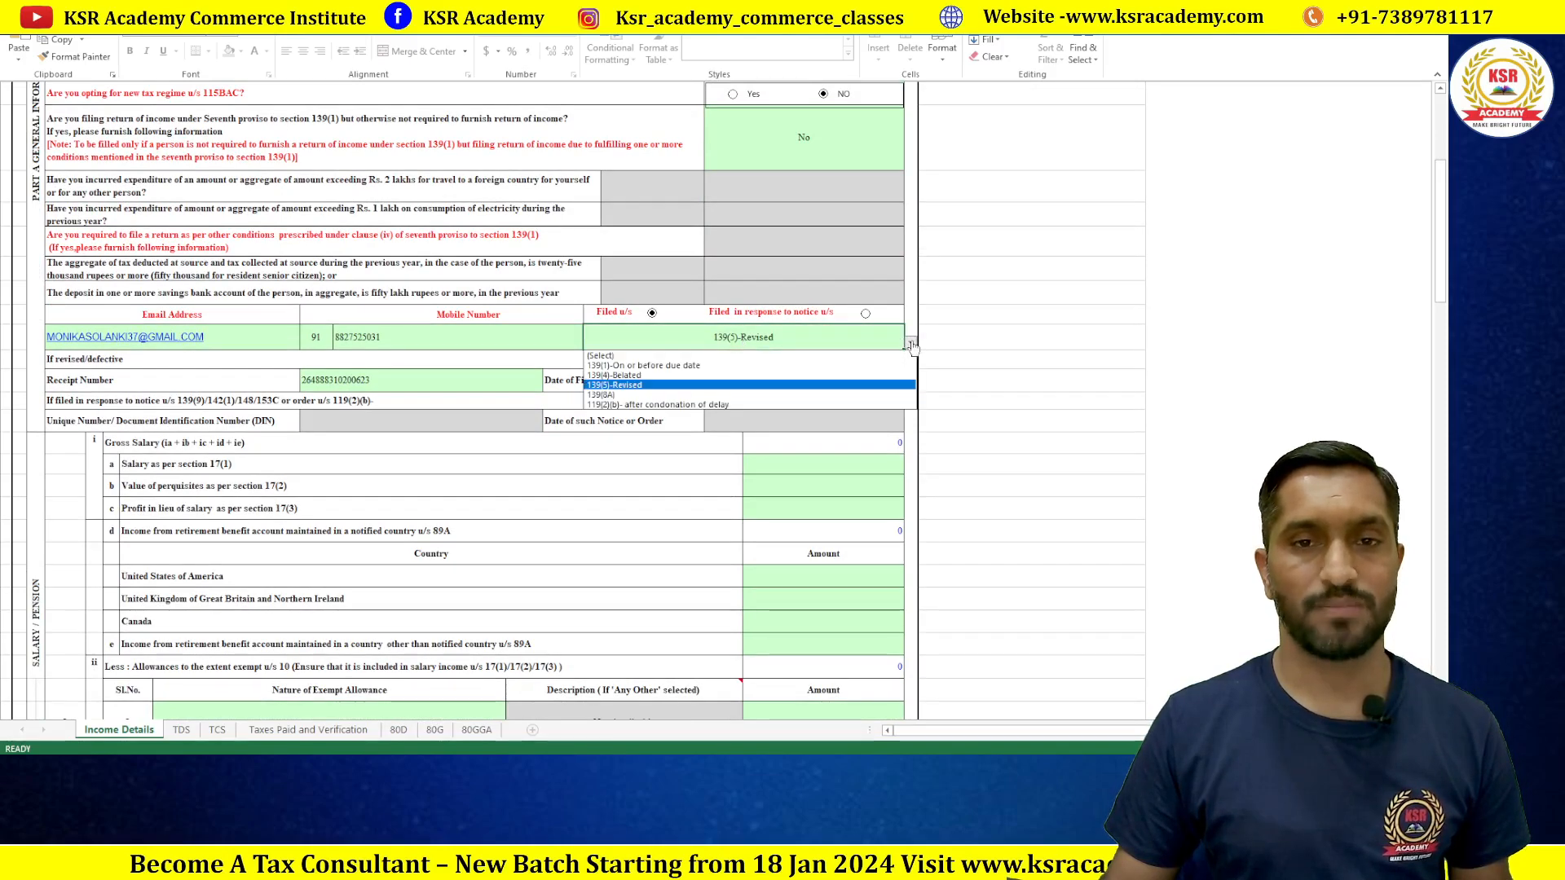
click(683, 394)
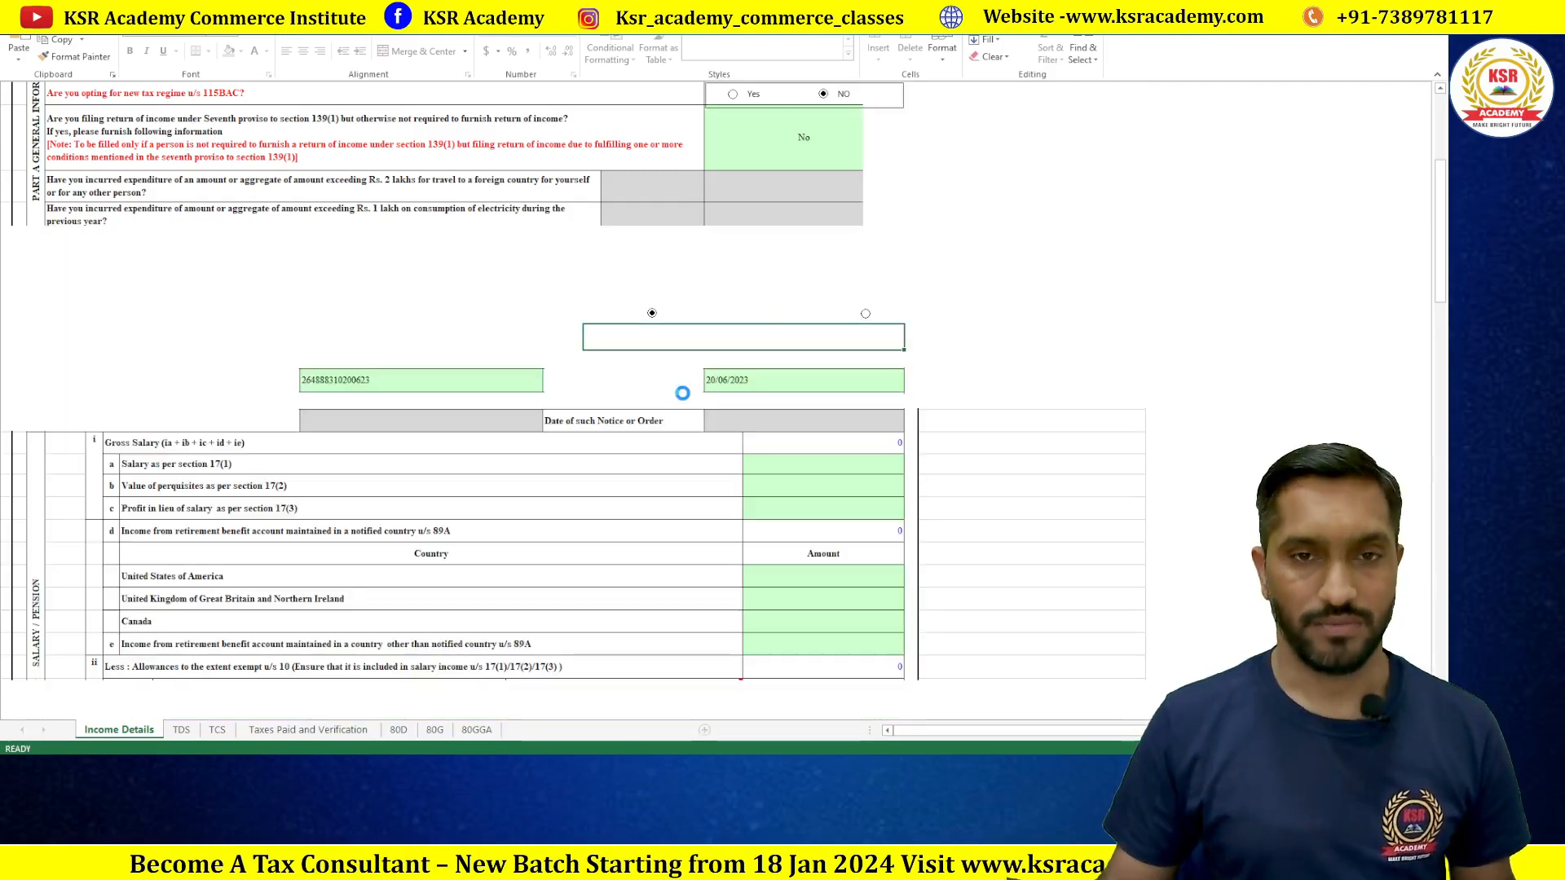
scroll(774, 360, down, 1)
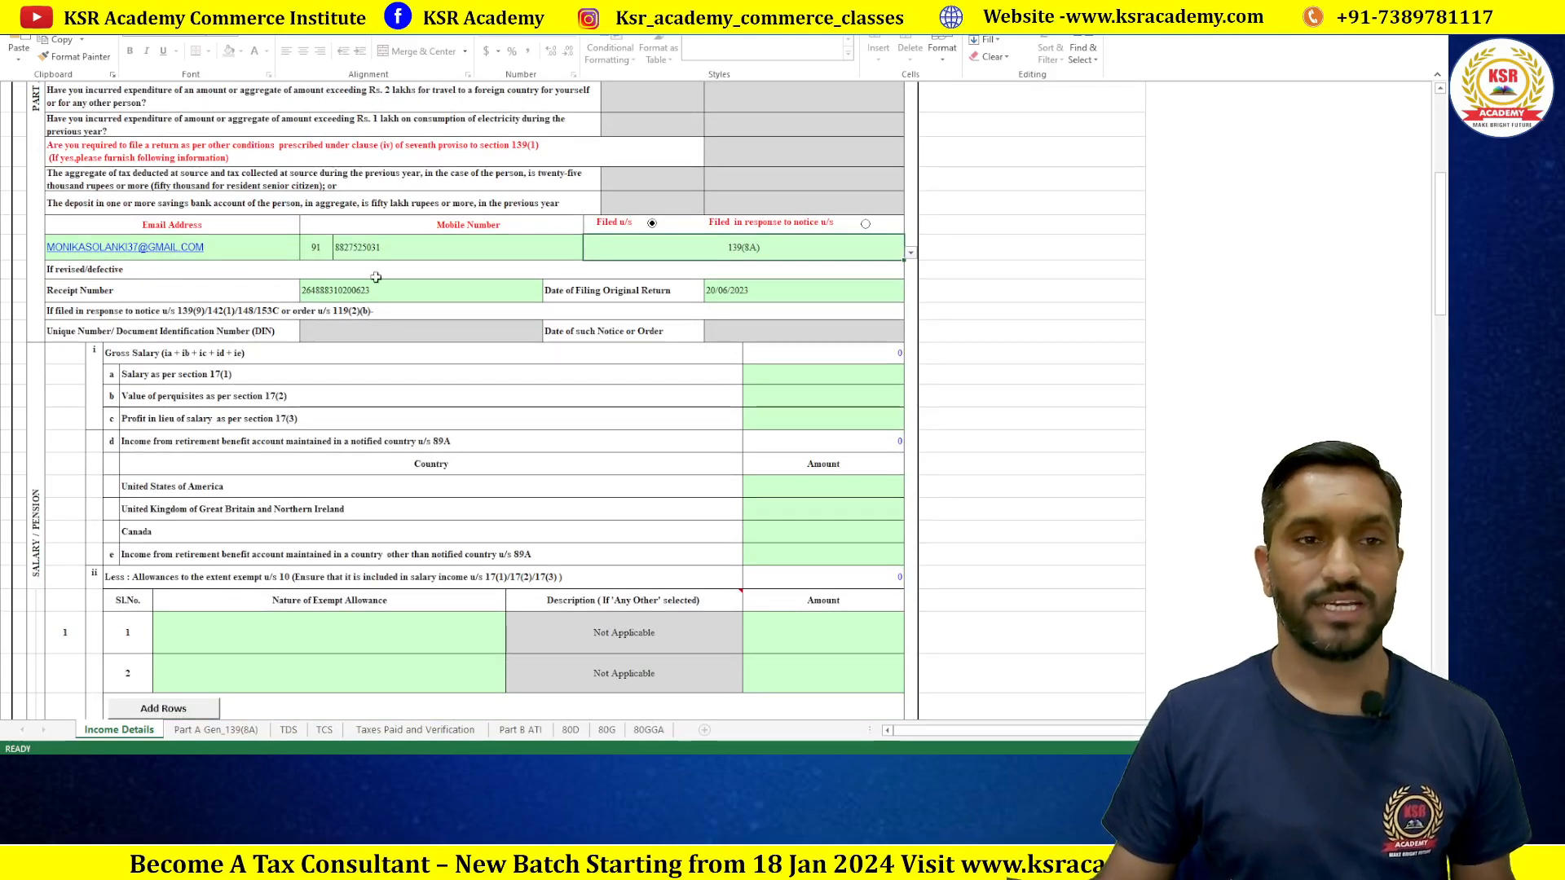
click(345, 290)
key(alt+Tab)
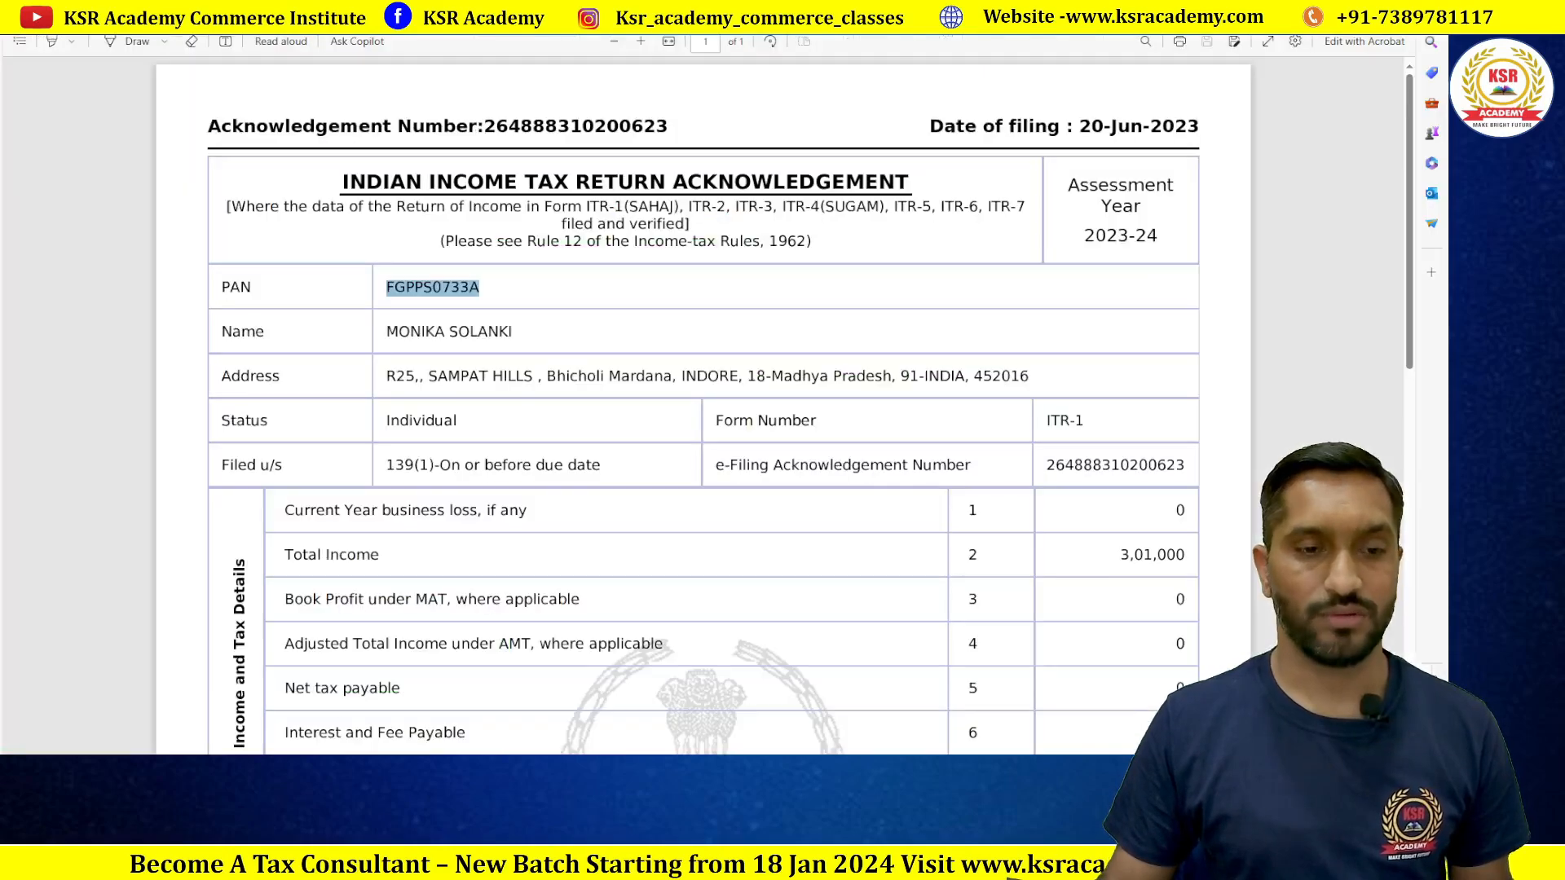
click(1064, 235)
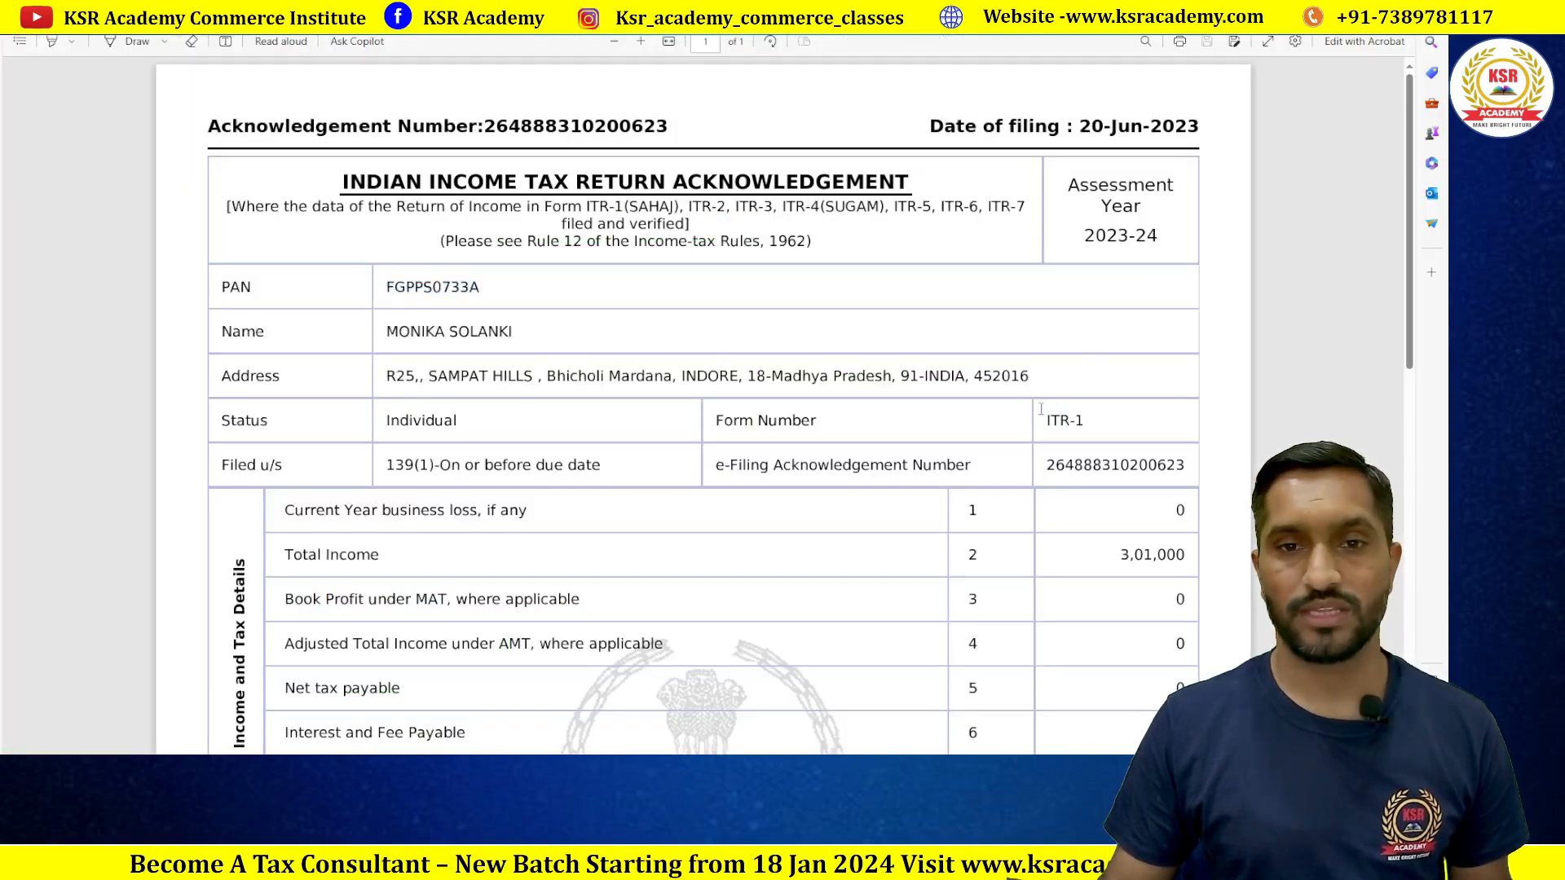
scroll(1036, 417, down, 4)
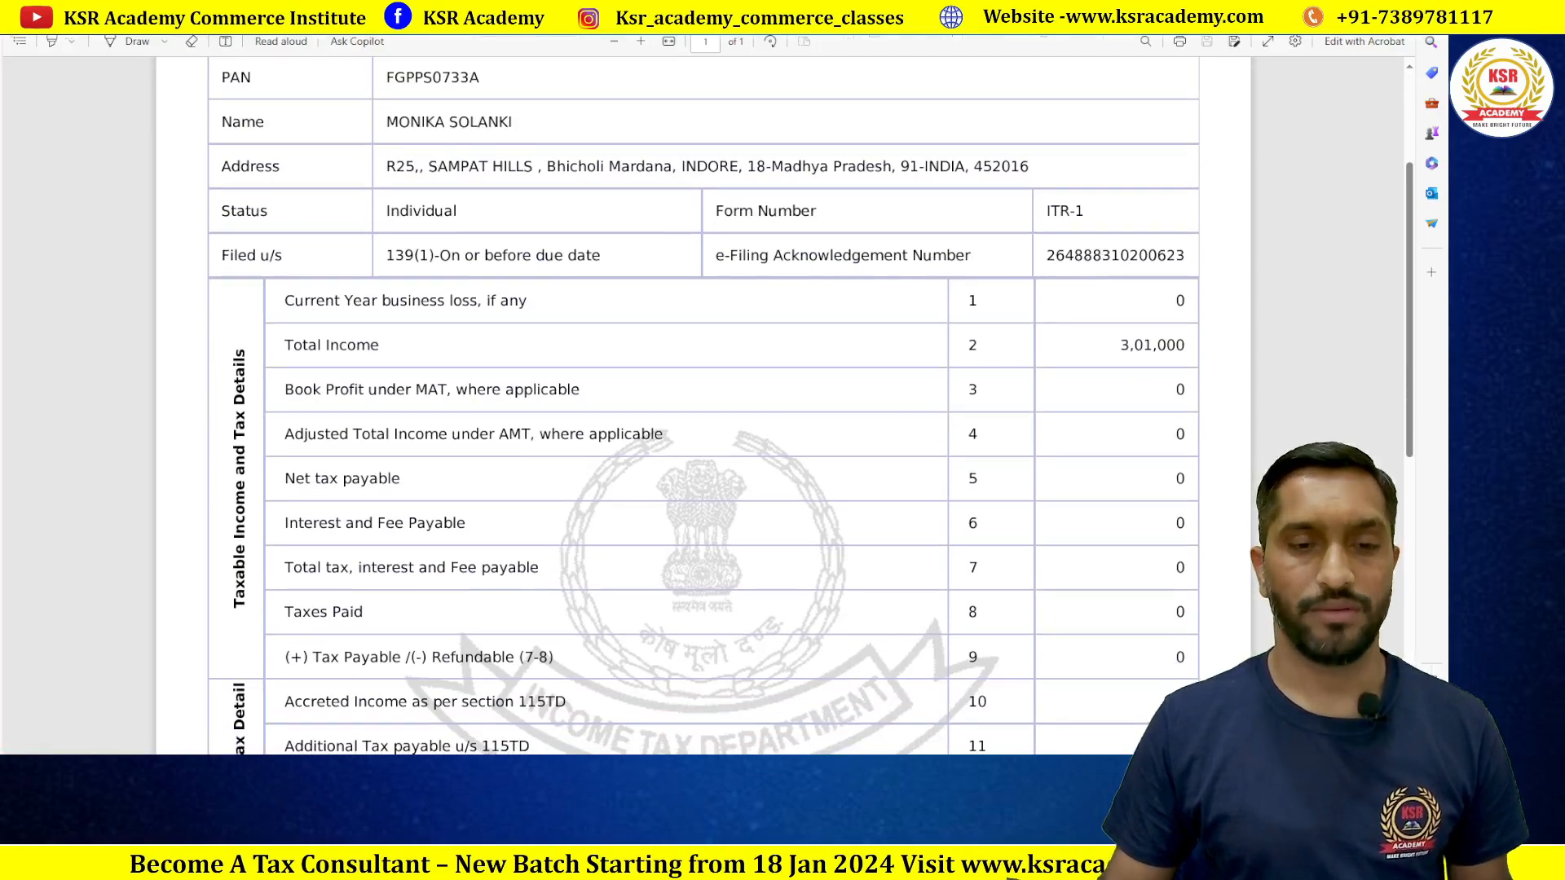
key(alt+Tab)
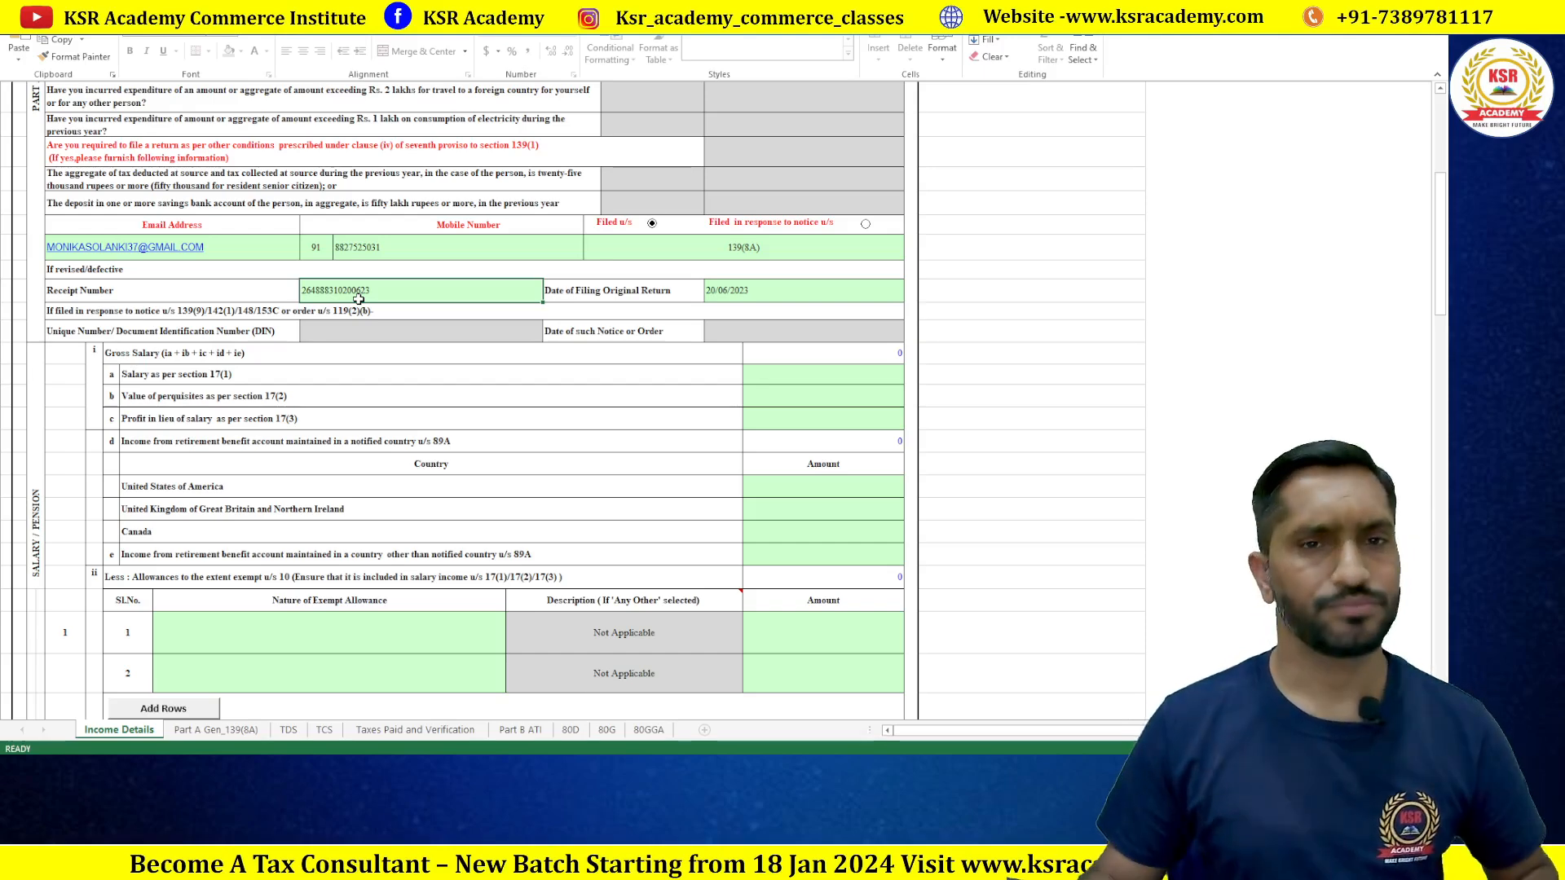
scroll(342, 281, down, 2)
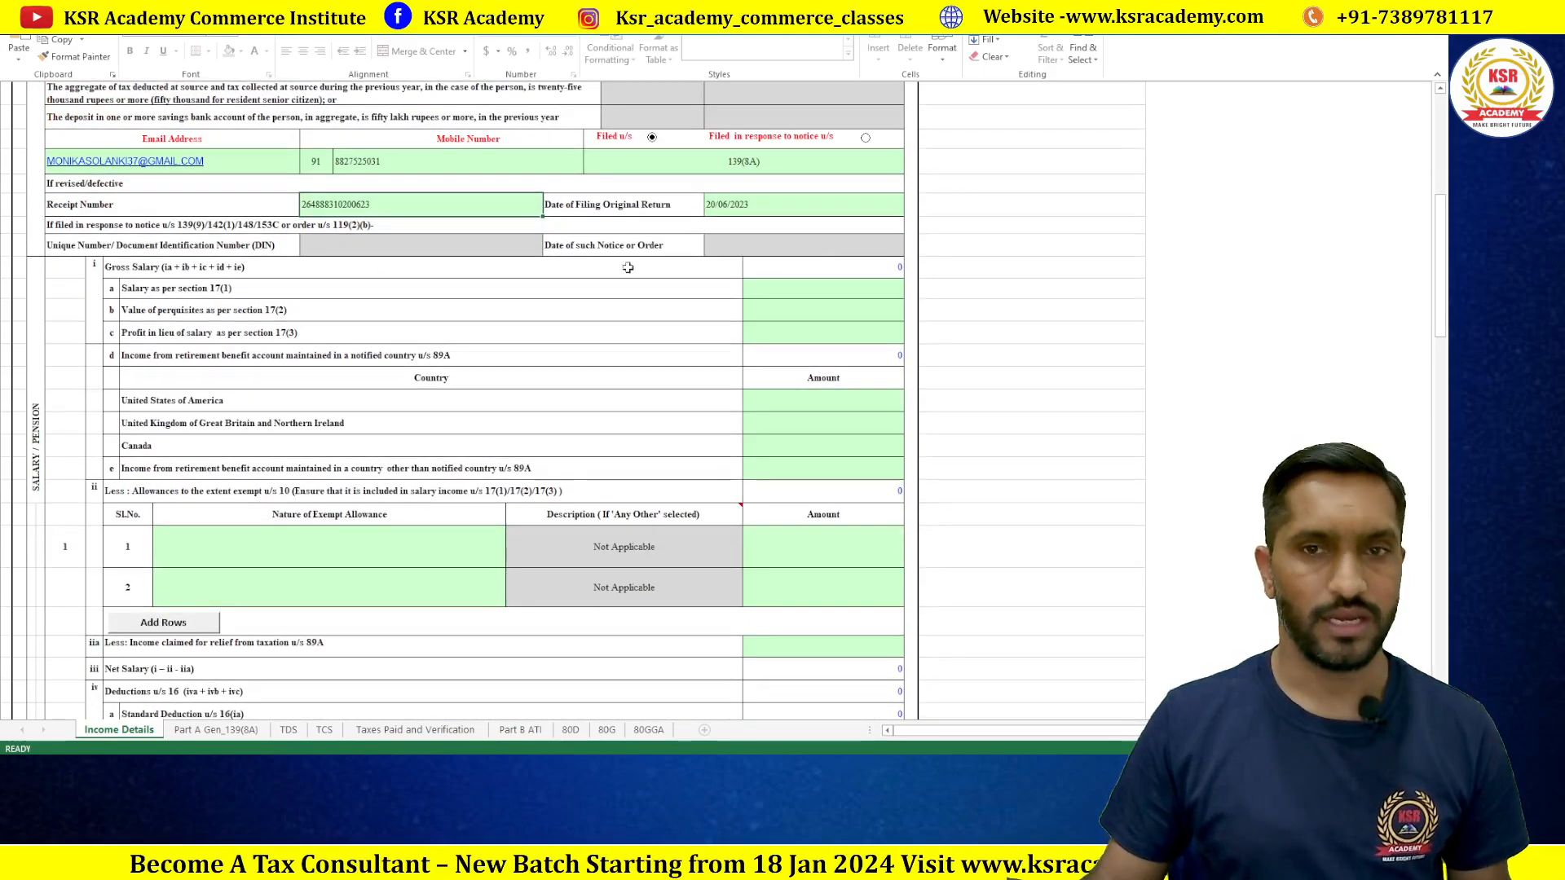
key(alt+Tab)
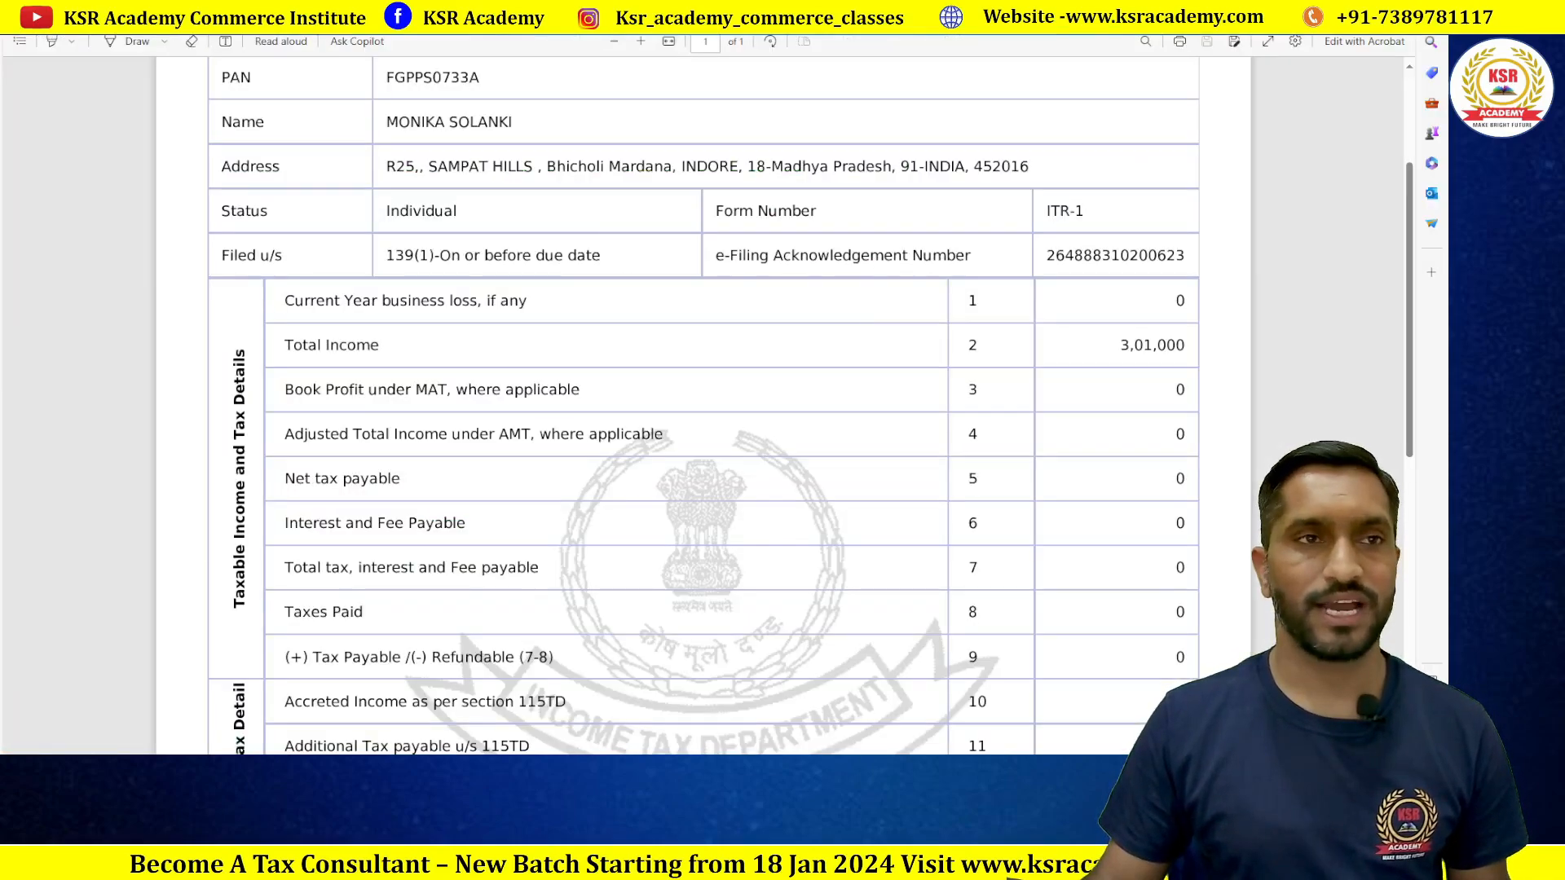
key(ctrl+Tab)
scroll(1147, 459, down, 10)
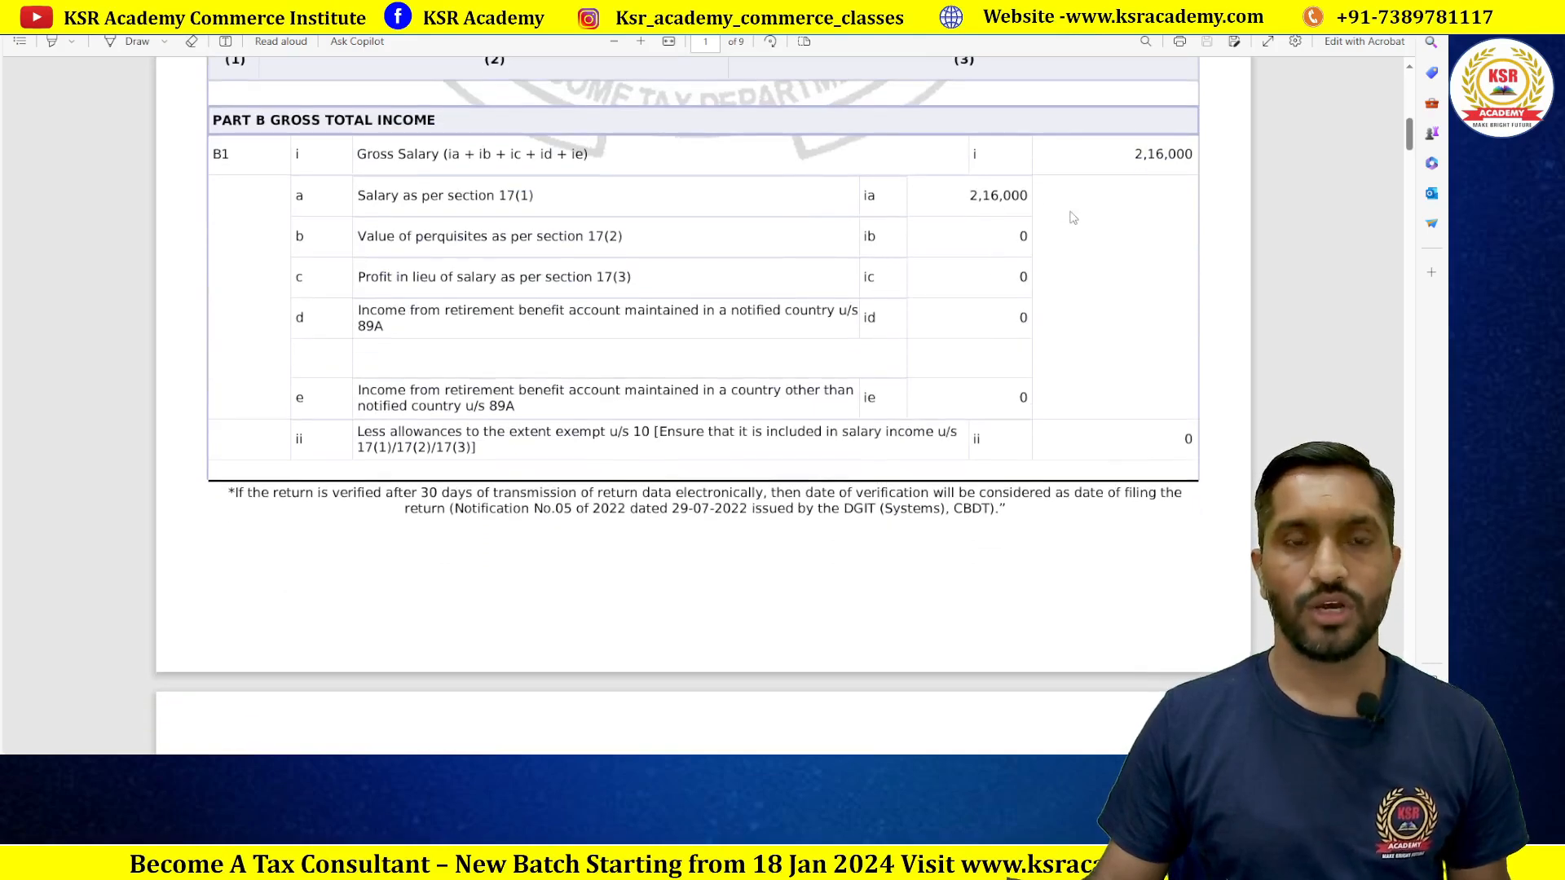
key(ctrl+Tab)
key(alt+Tab)
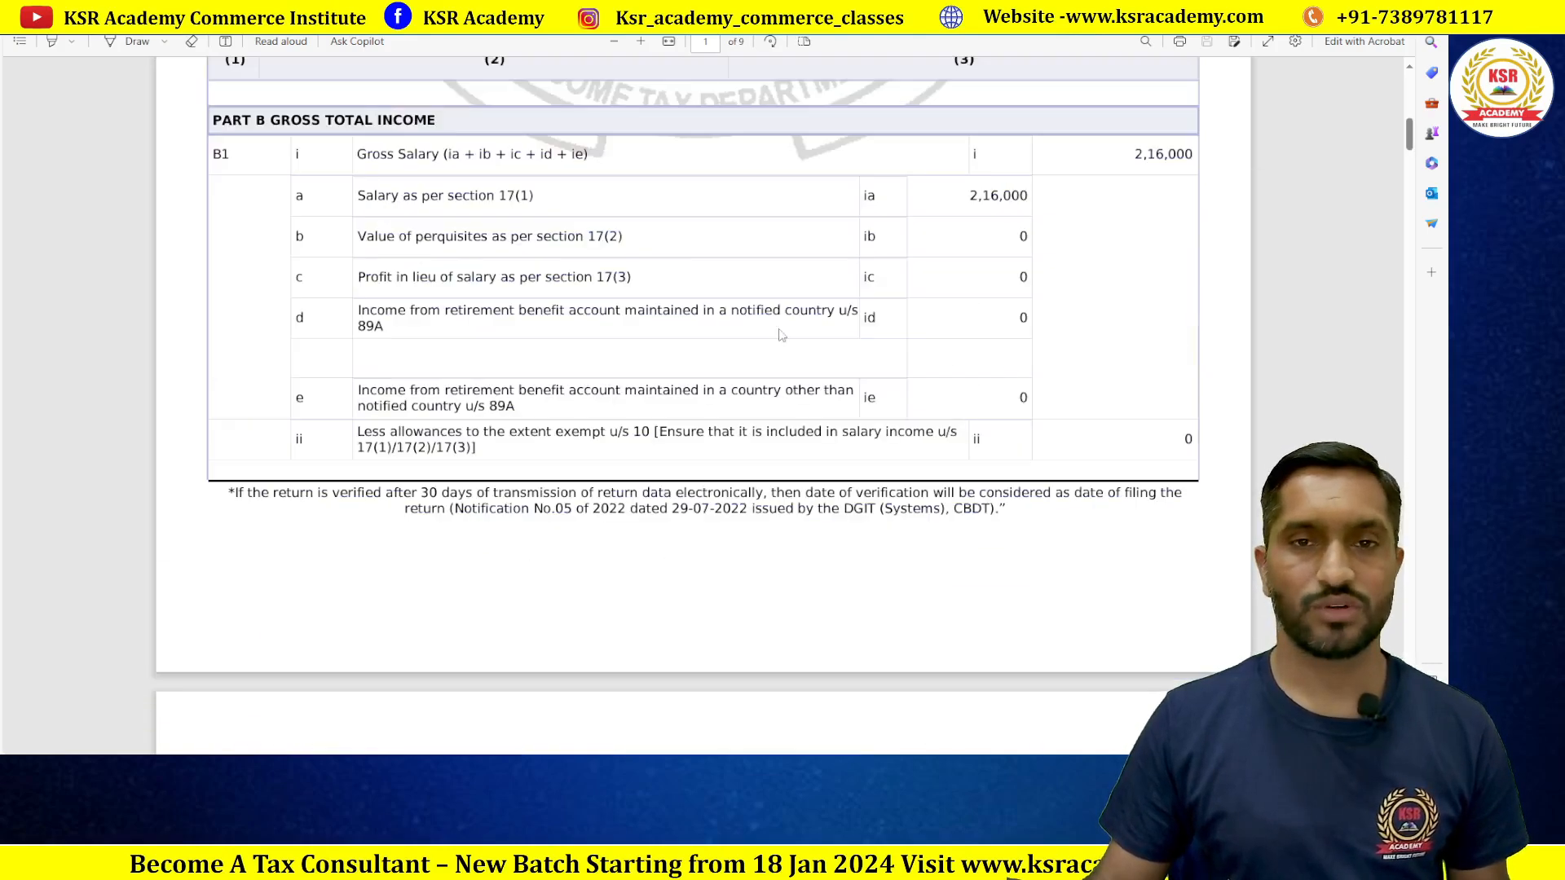
key(alt+Tab)
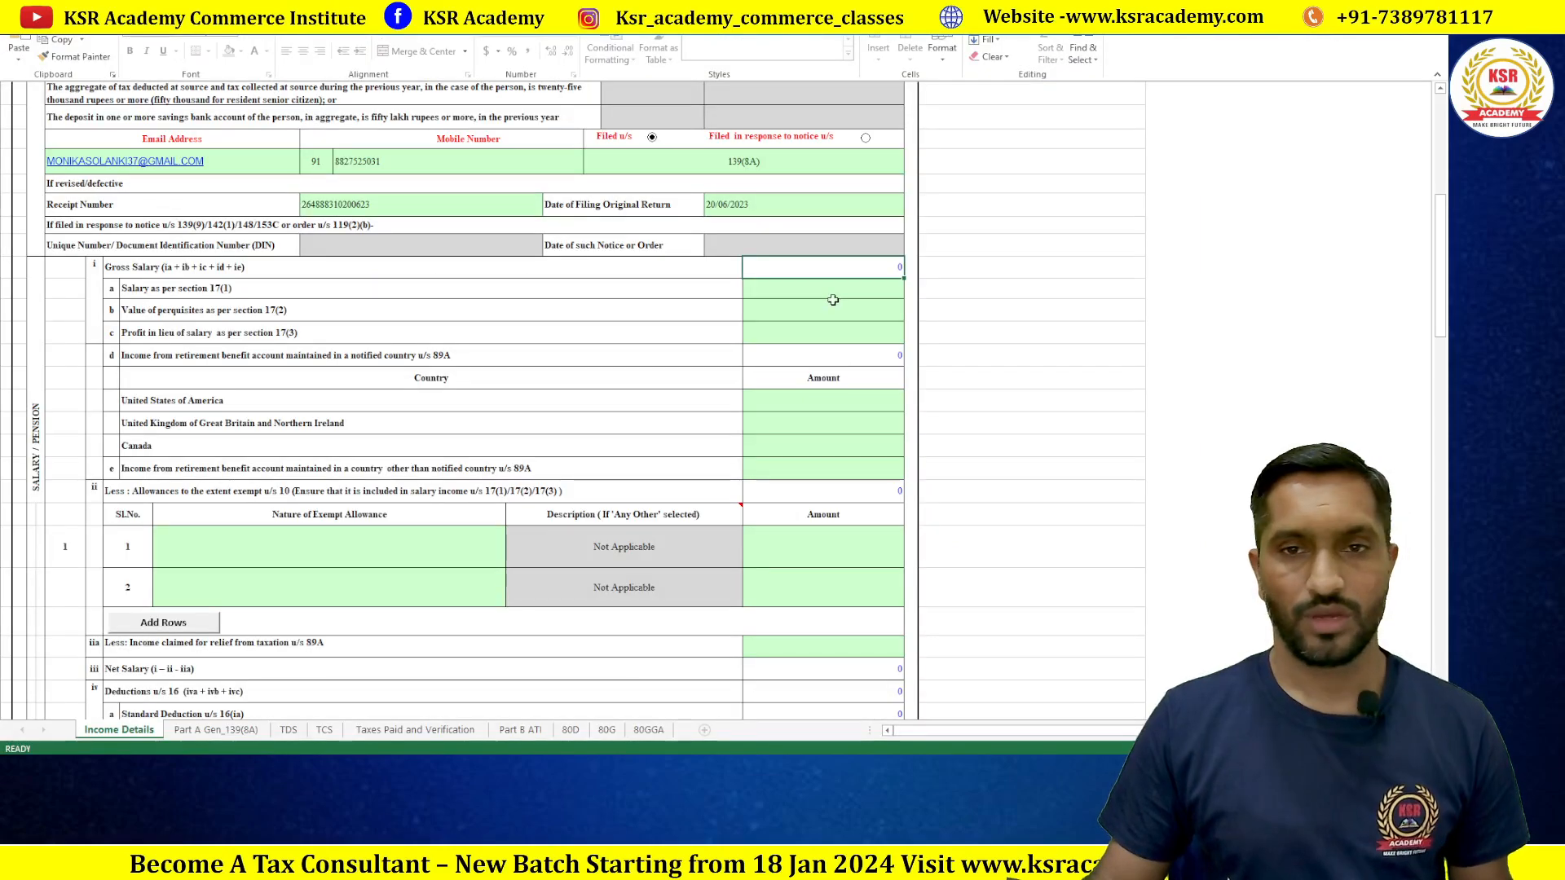
Step: Enter 216000 as salary under section 17(1), giving 166000 chargeable salary, then switch to the filed PDF
text(2)
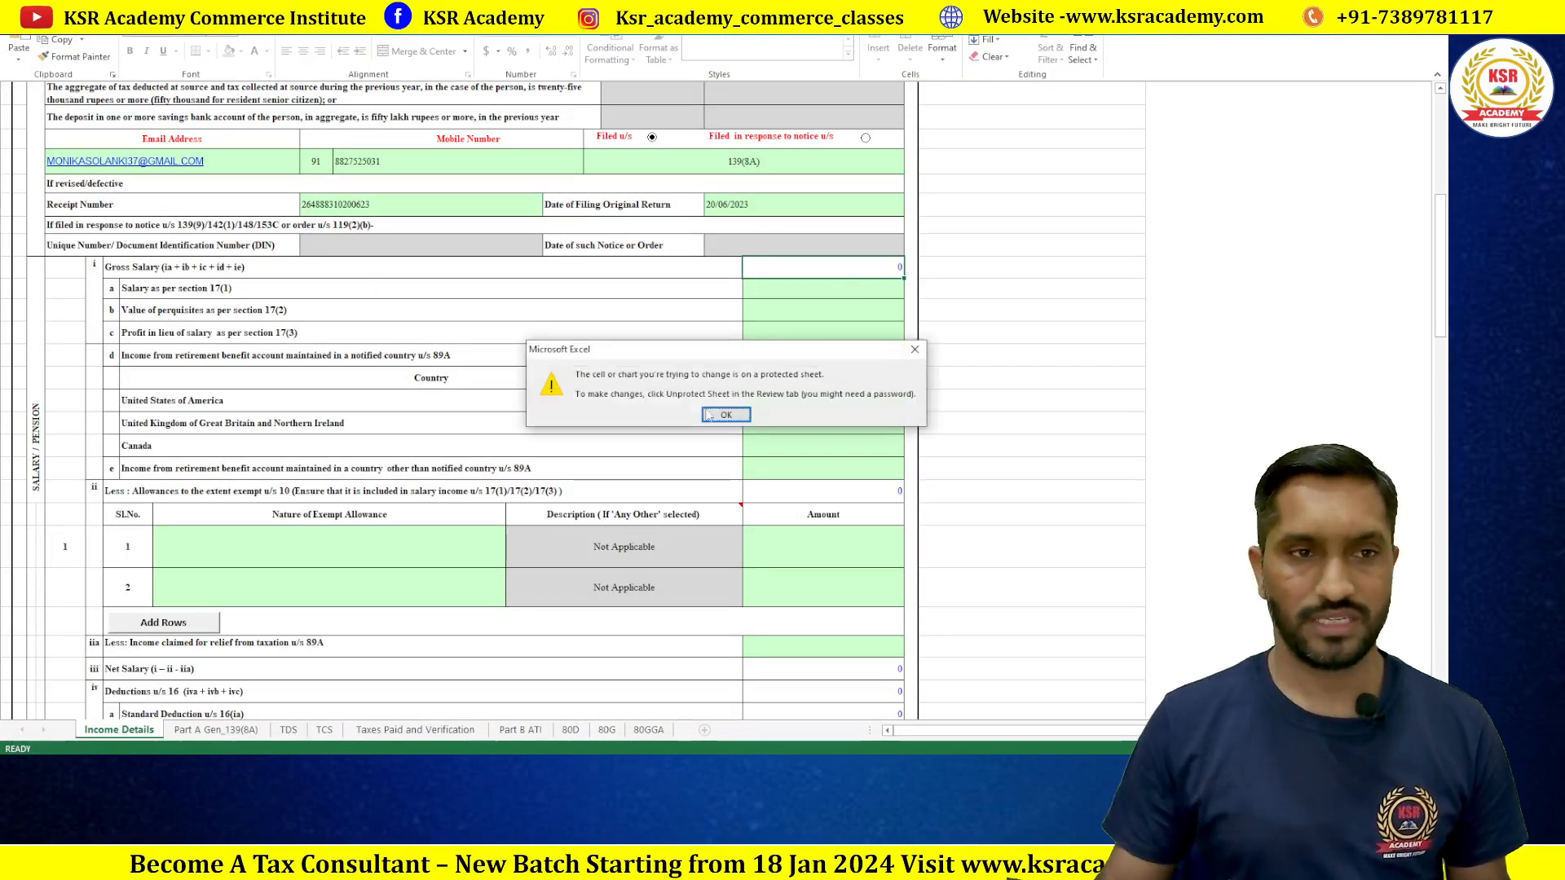
click(724, 416)
click(842, 292)
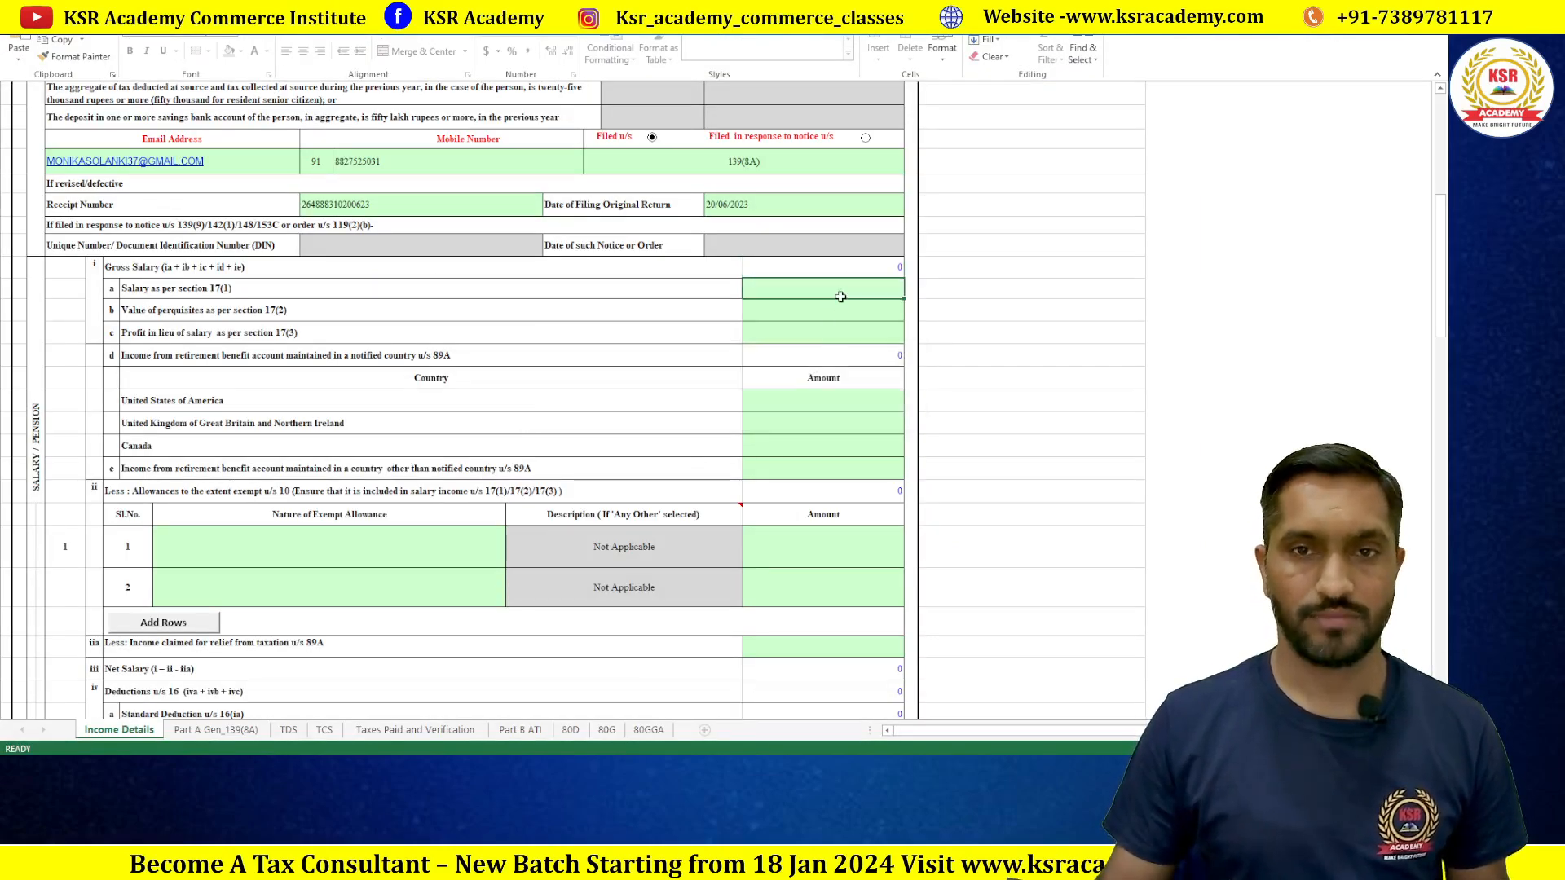
text(216000)
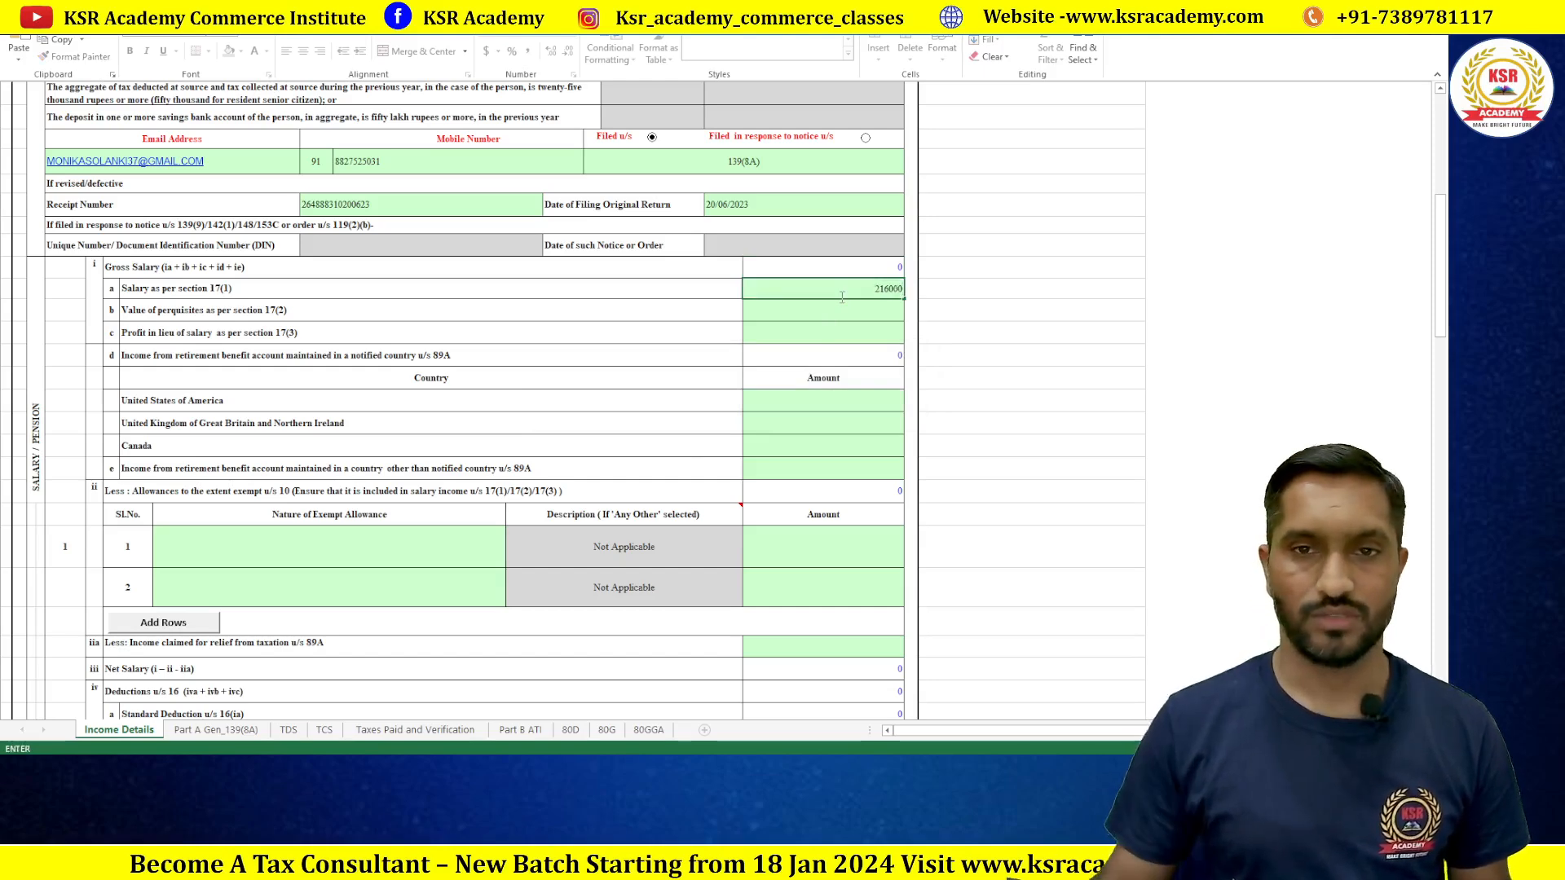
click(714, 343)
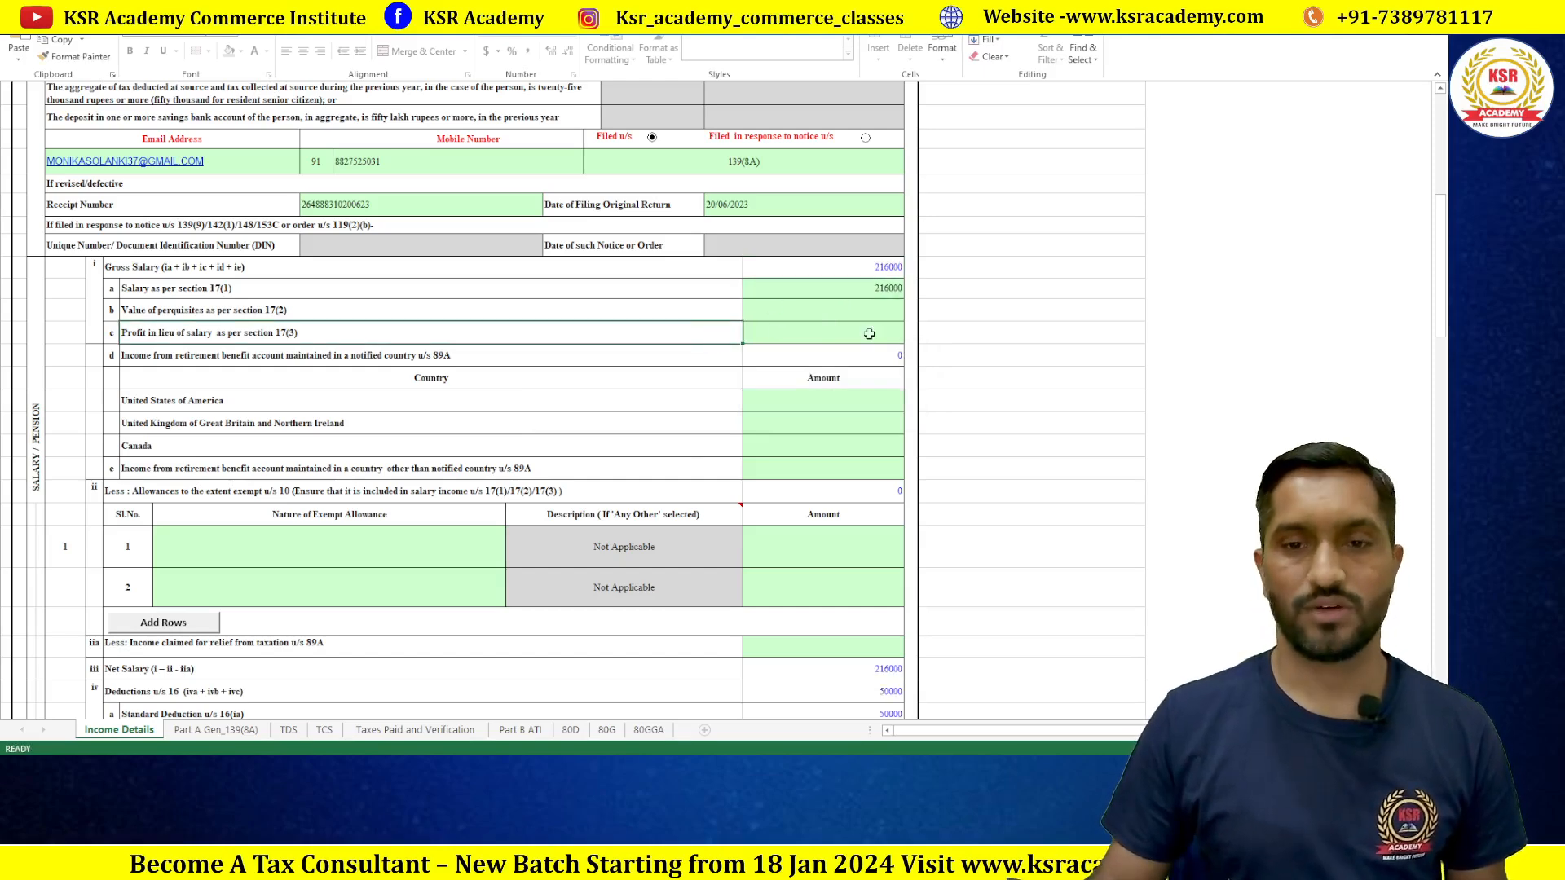
scroll(873, 328, down, 3)
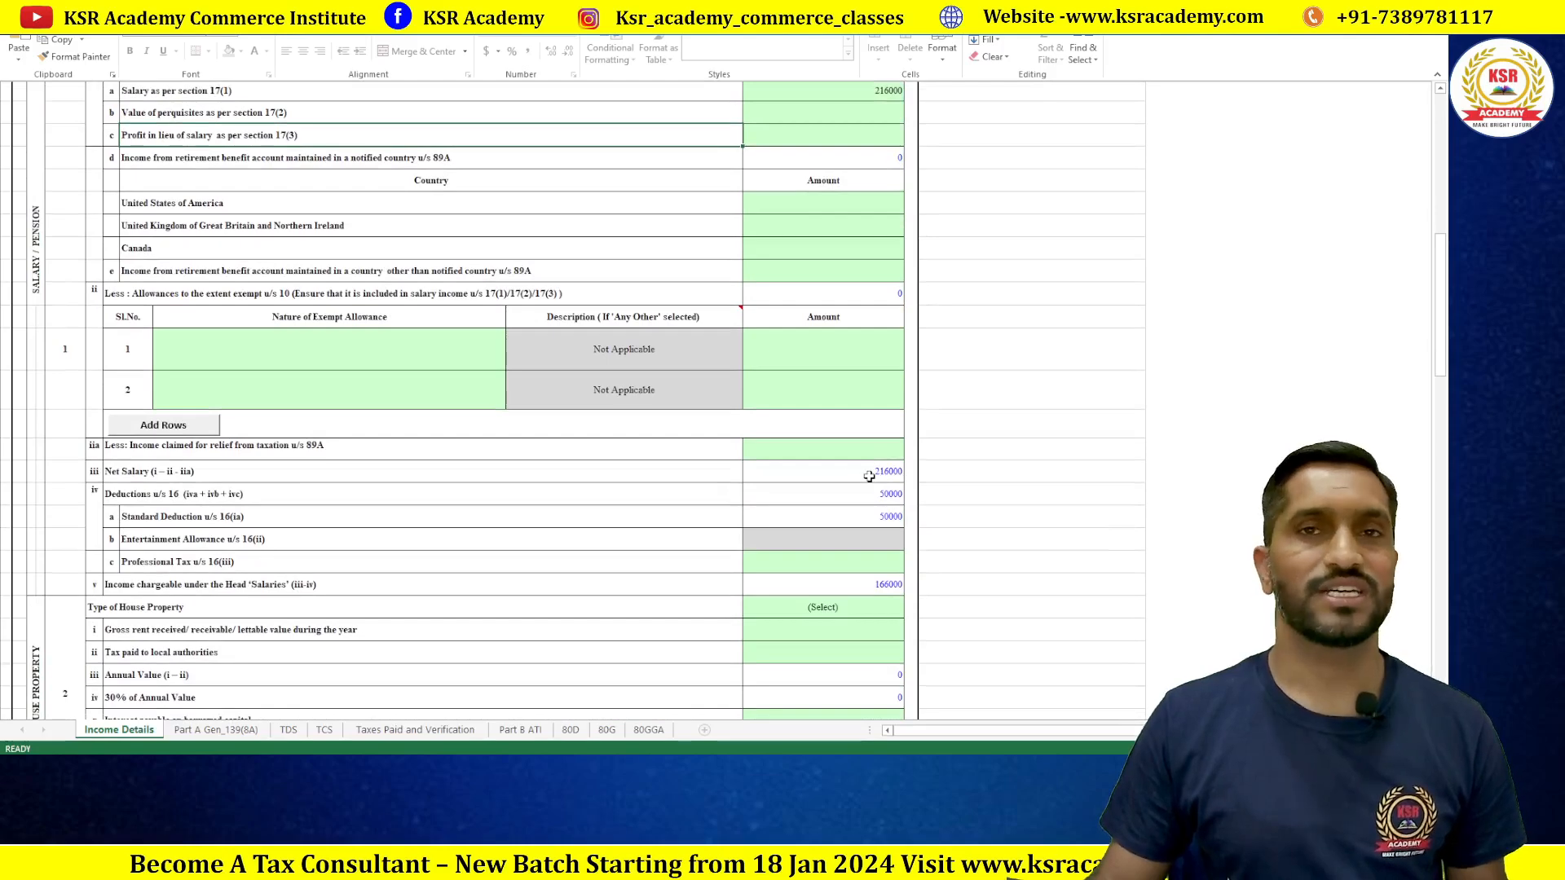
scroll(870, 476, down, 3)
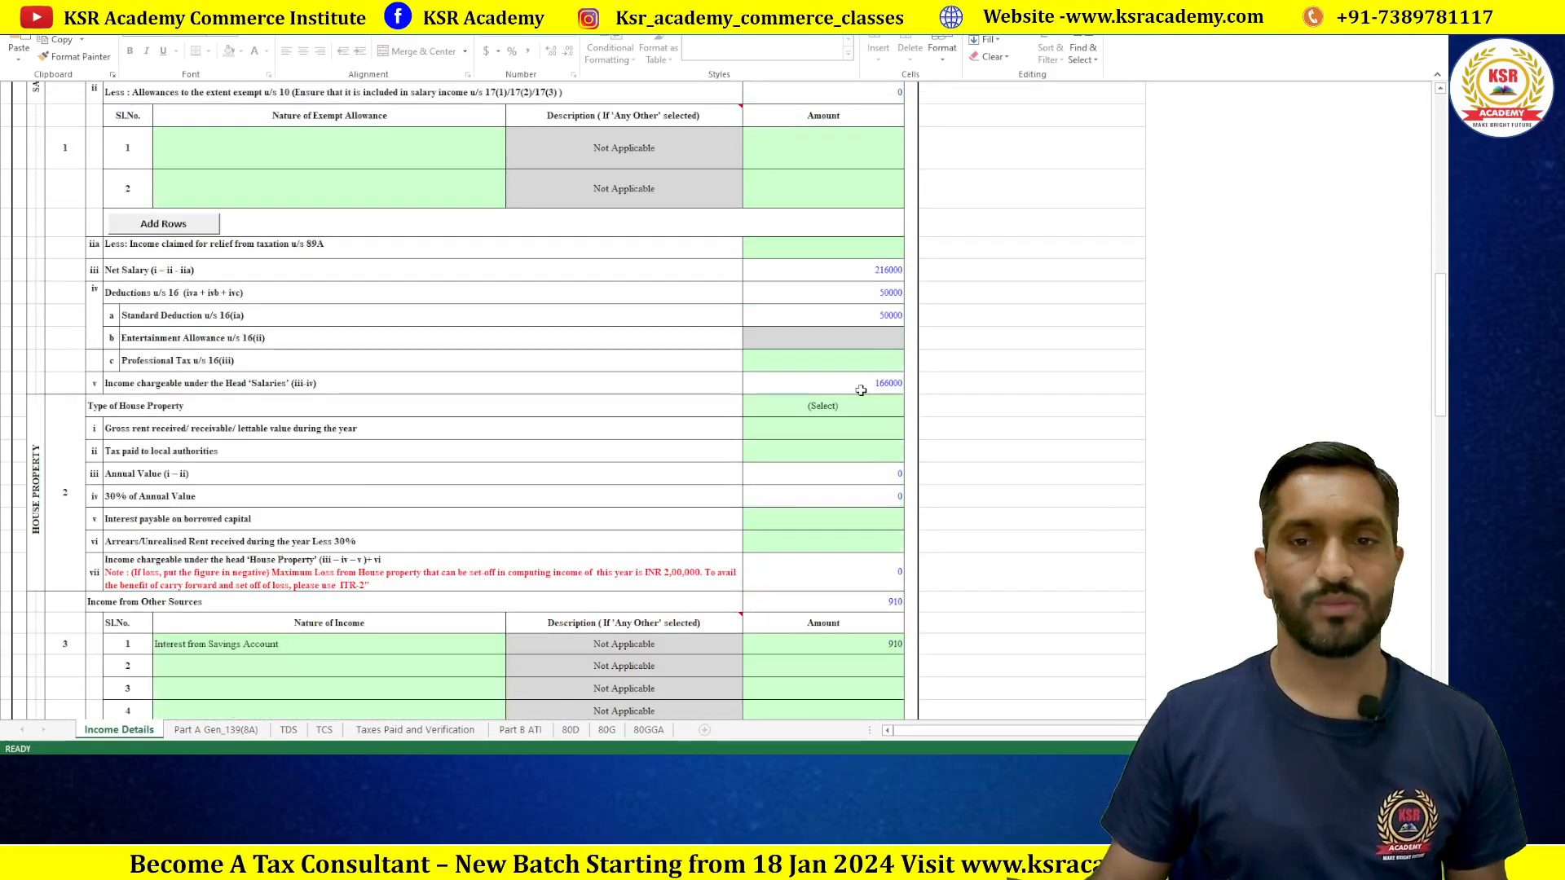
scroll(861, 391, down, 3)
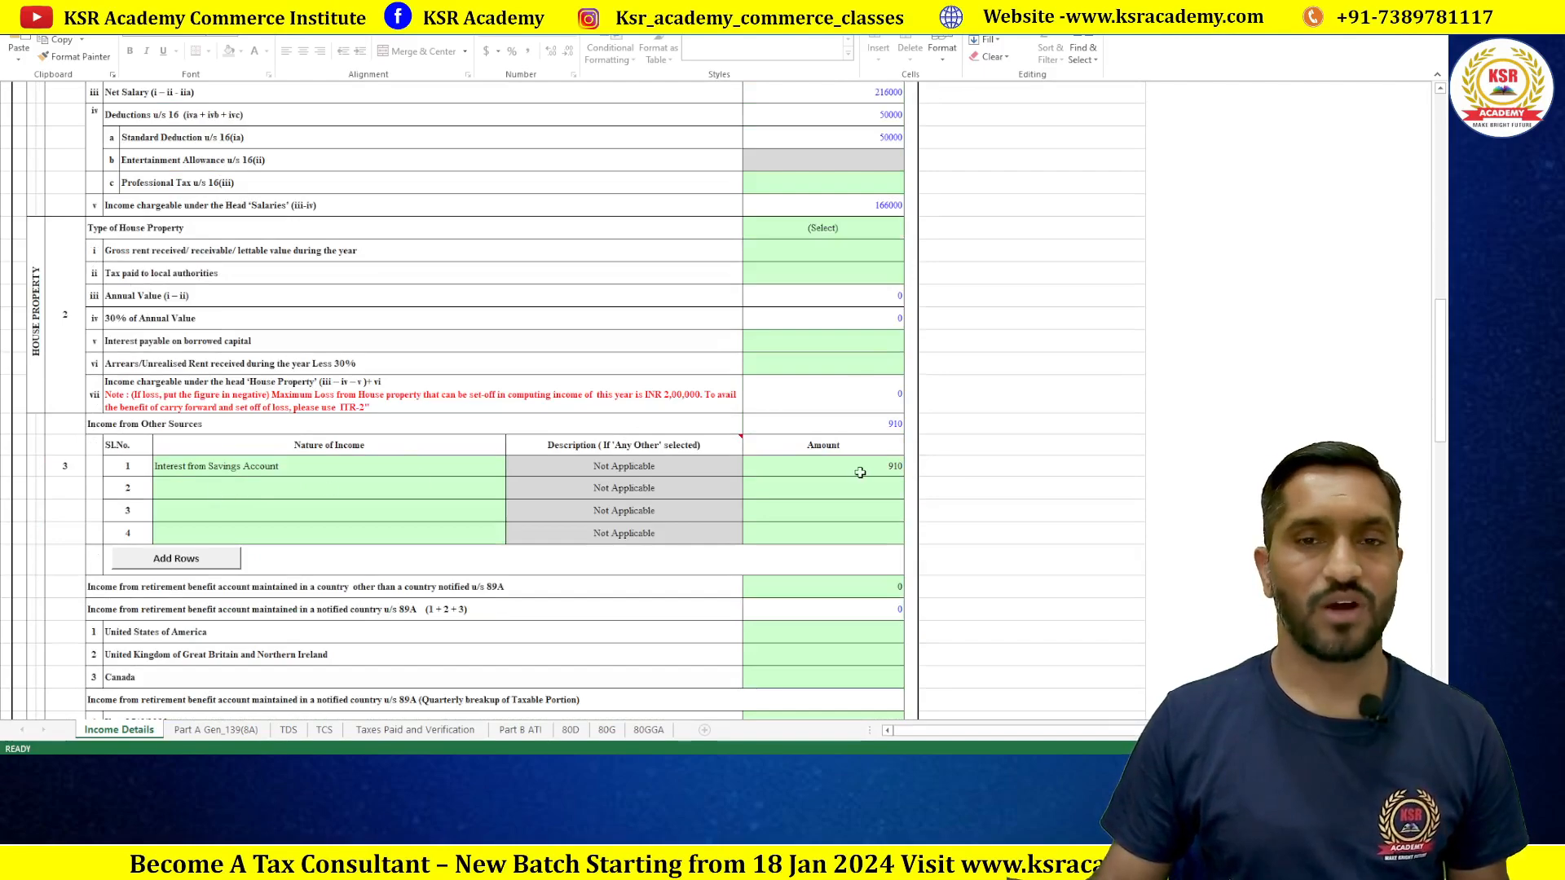
key(alt+Tab)
scroll(500, 273, down, 10)
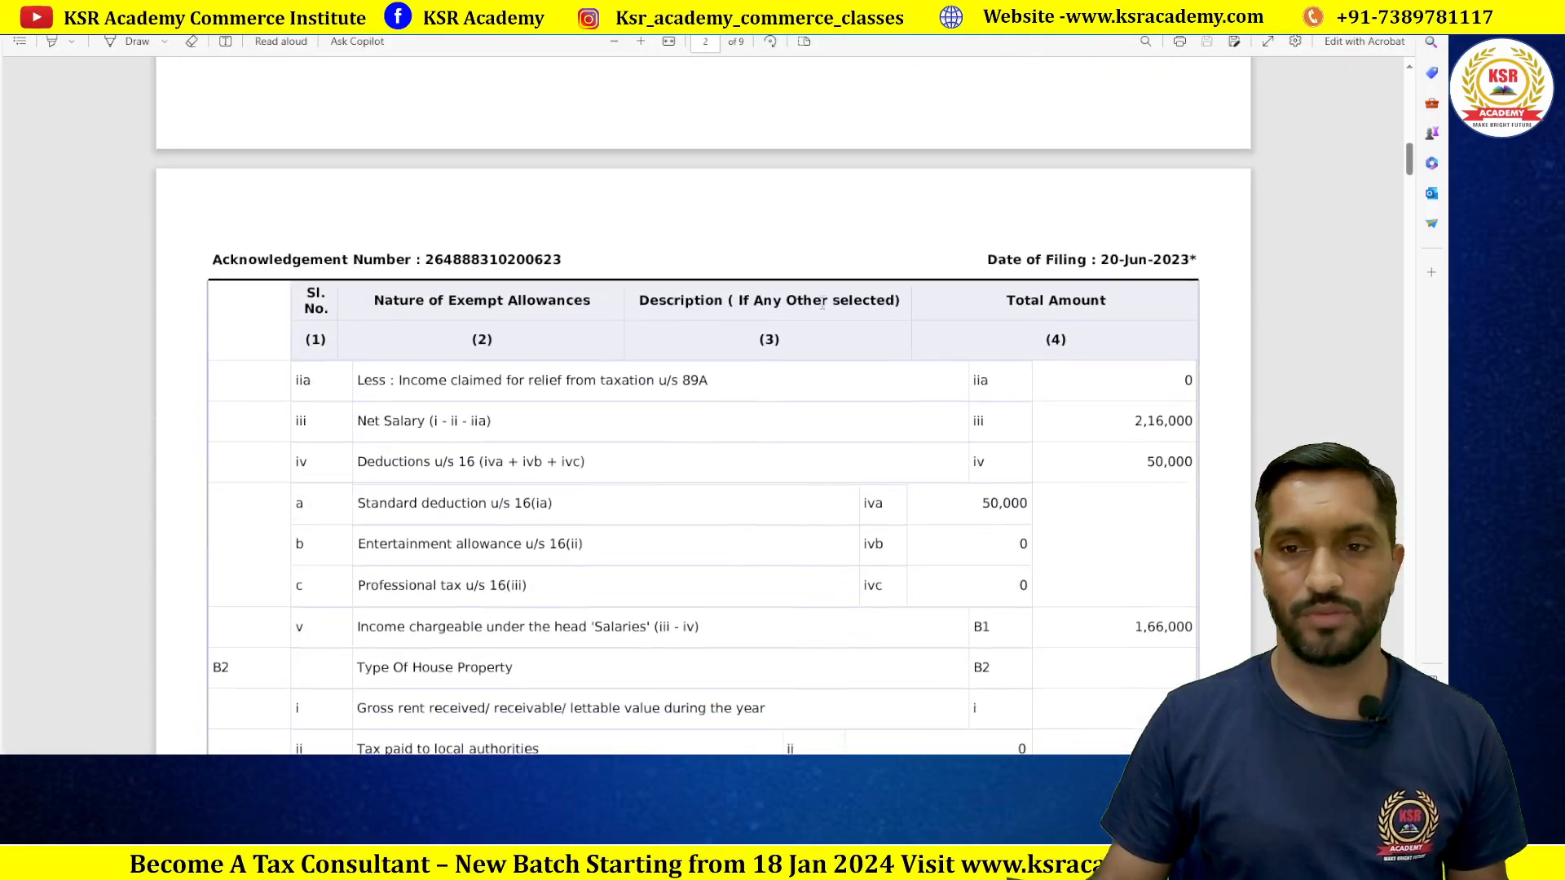
Step: Scroll the filed ITR-1 PDF to Income from Other Sources of 1,35,000 (part-time accounting)
scroll(823, 303, down, 4)
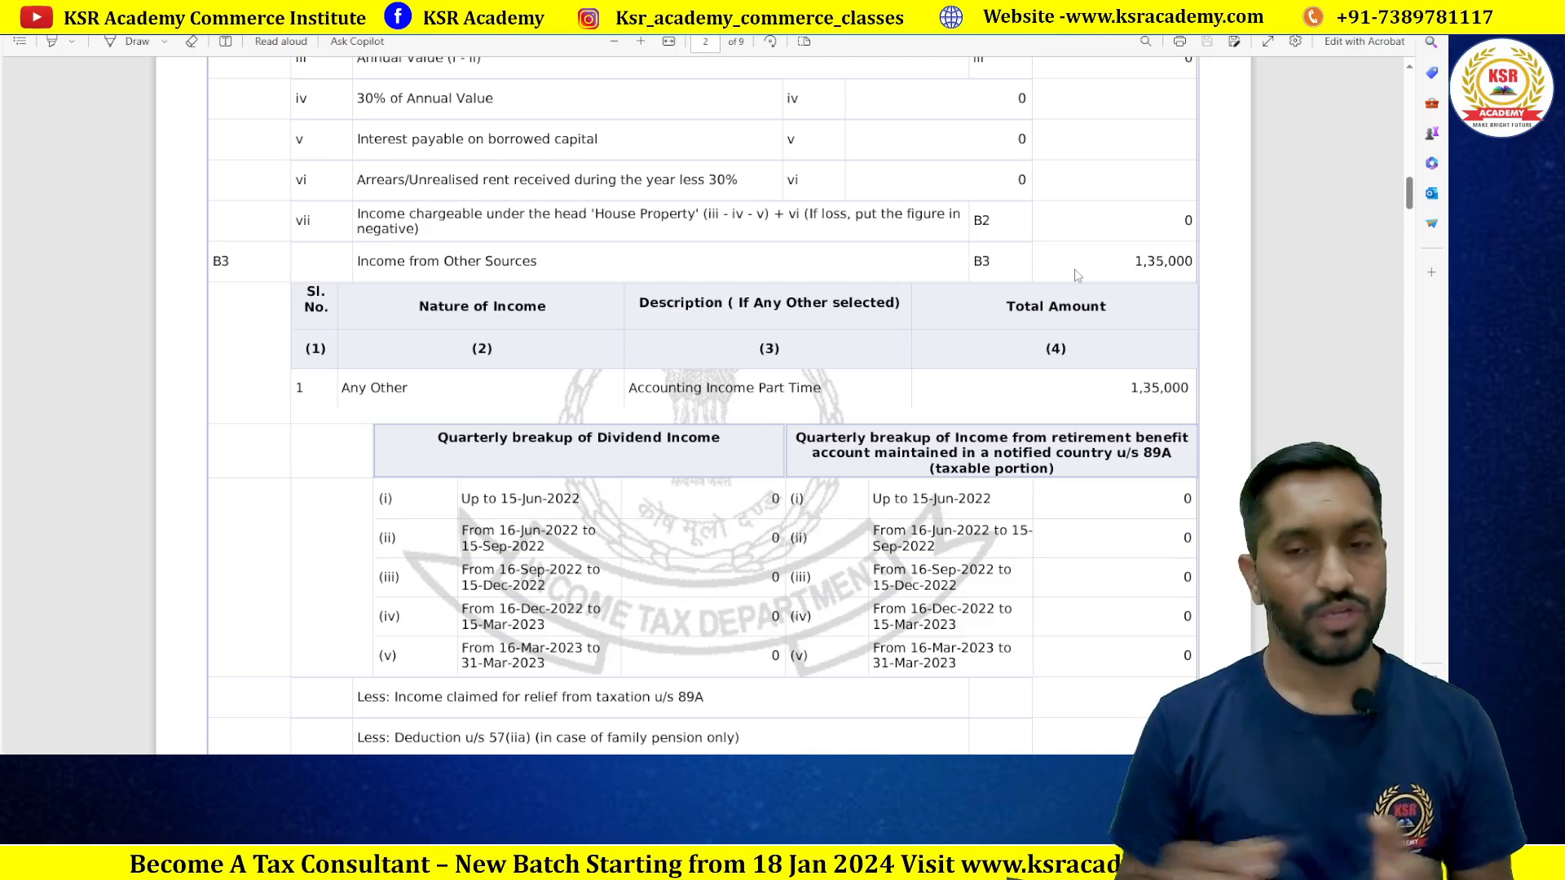
Step: Try typing Accounting into row 2's Nature of Income, which the protected sheet rejects
key(alt+Tab)
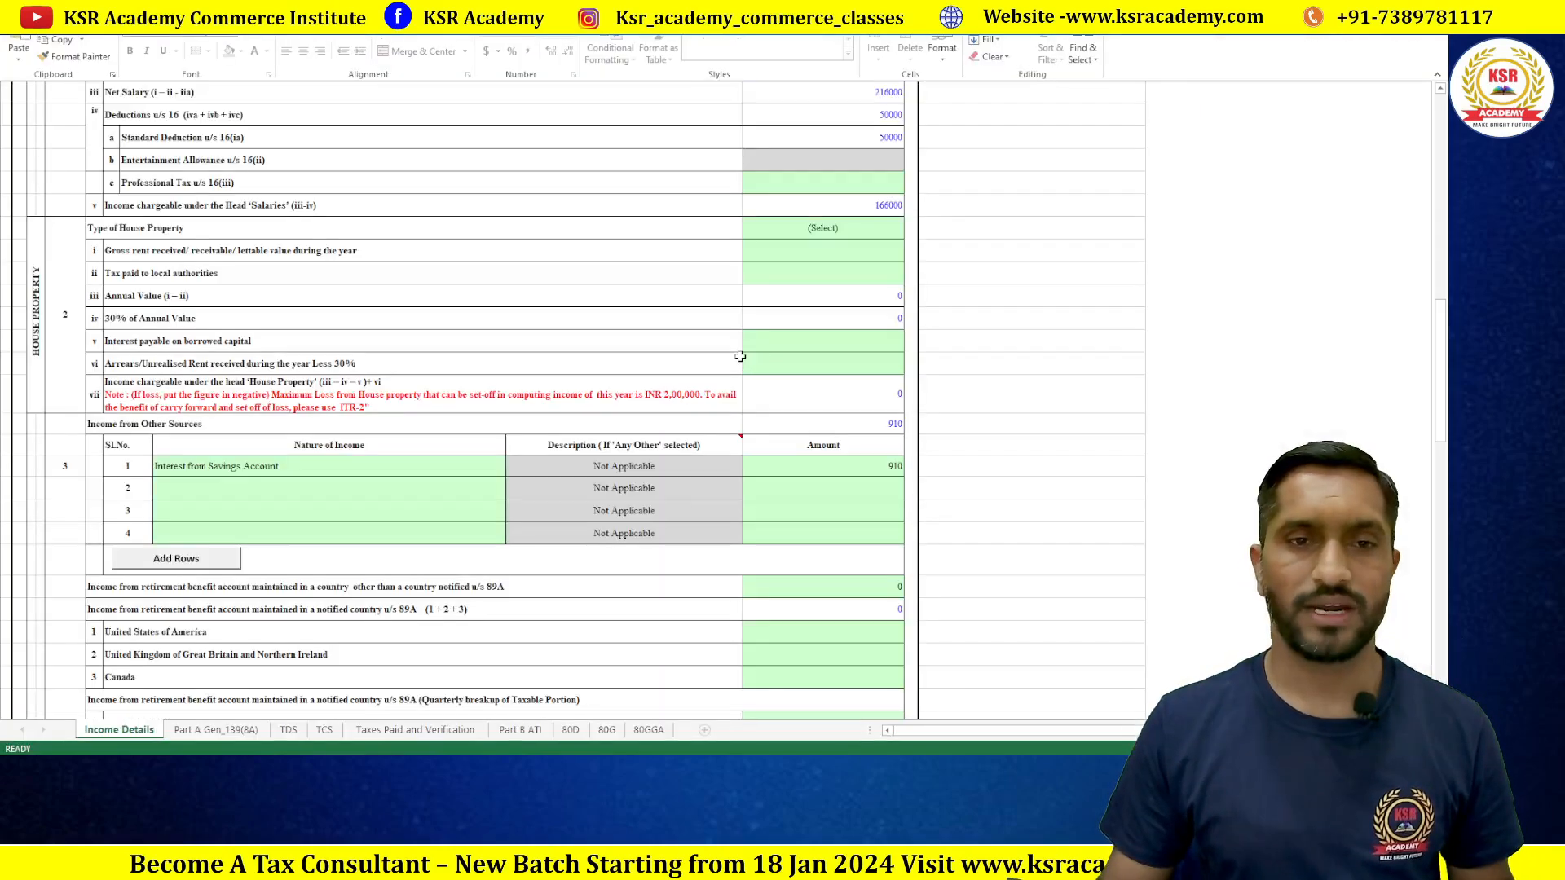
click(204, 488)
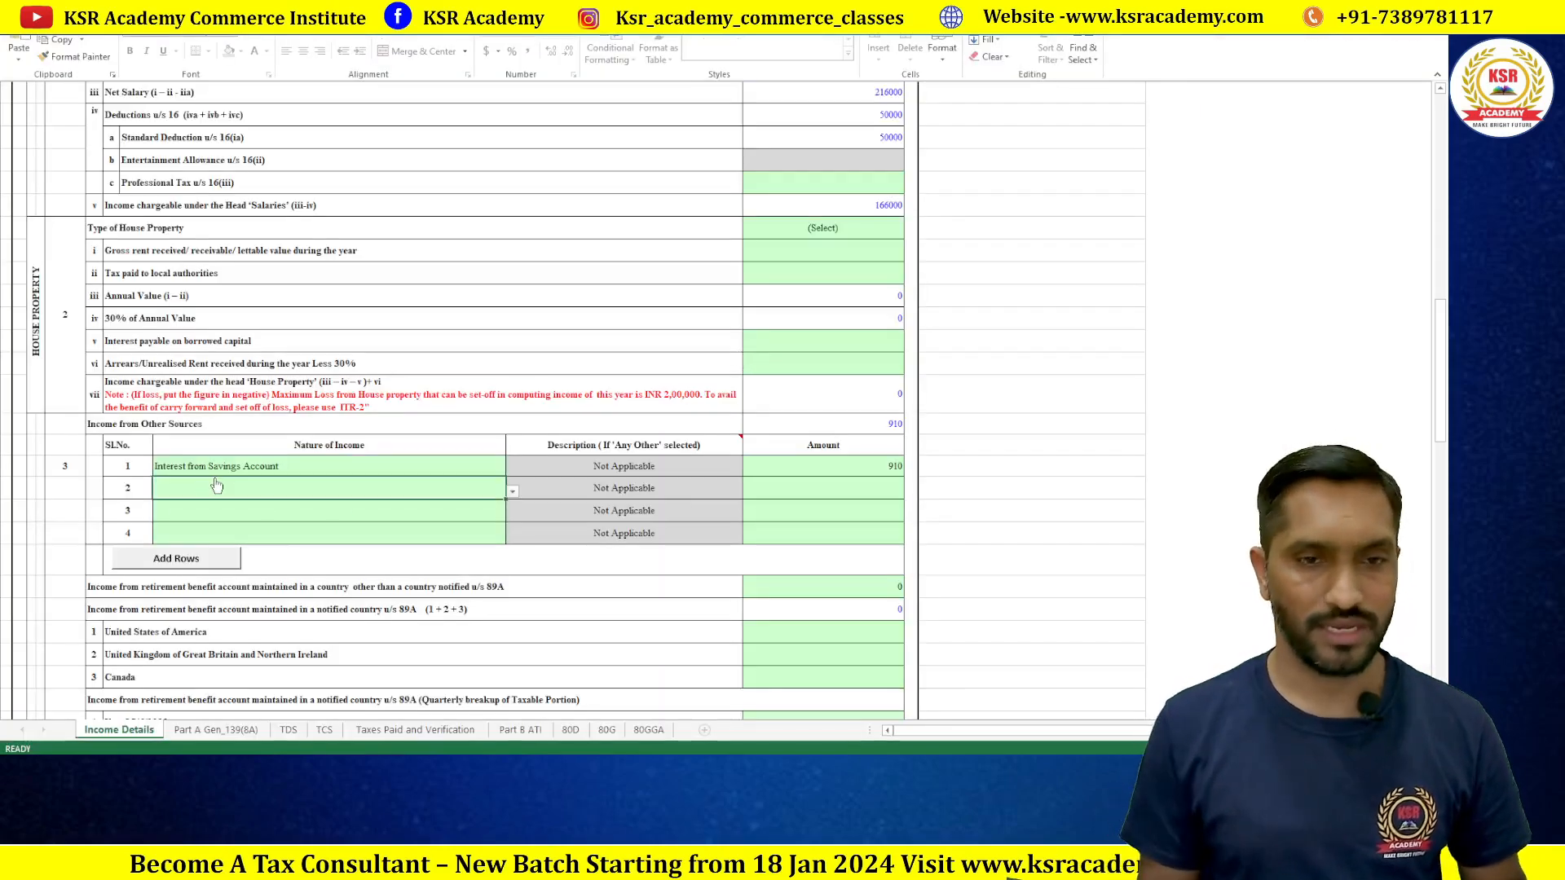
click(512, 494)
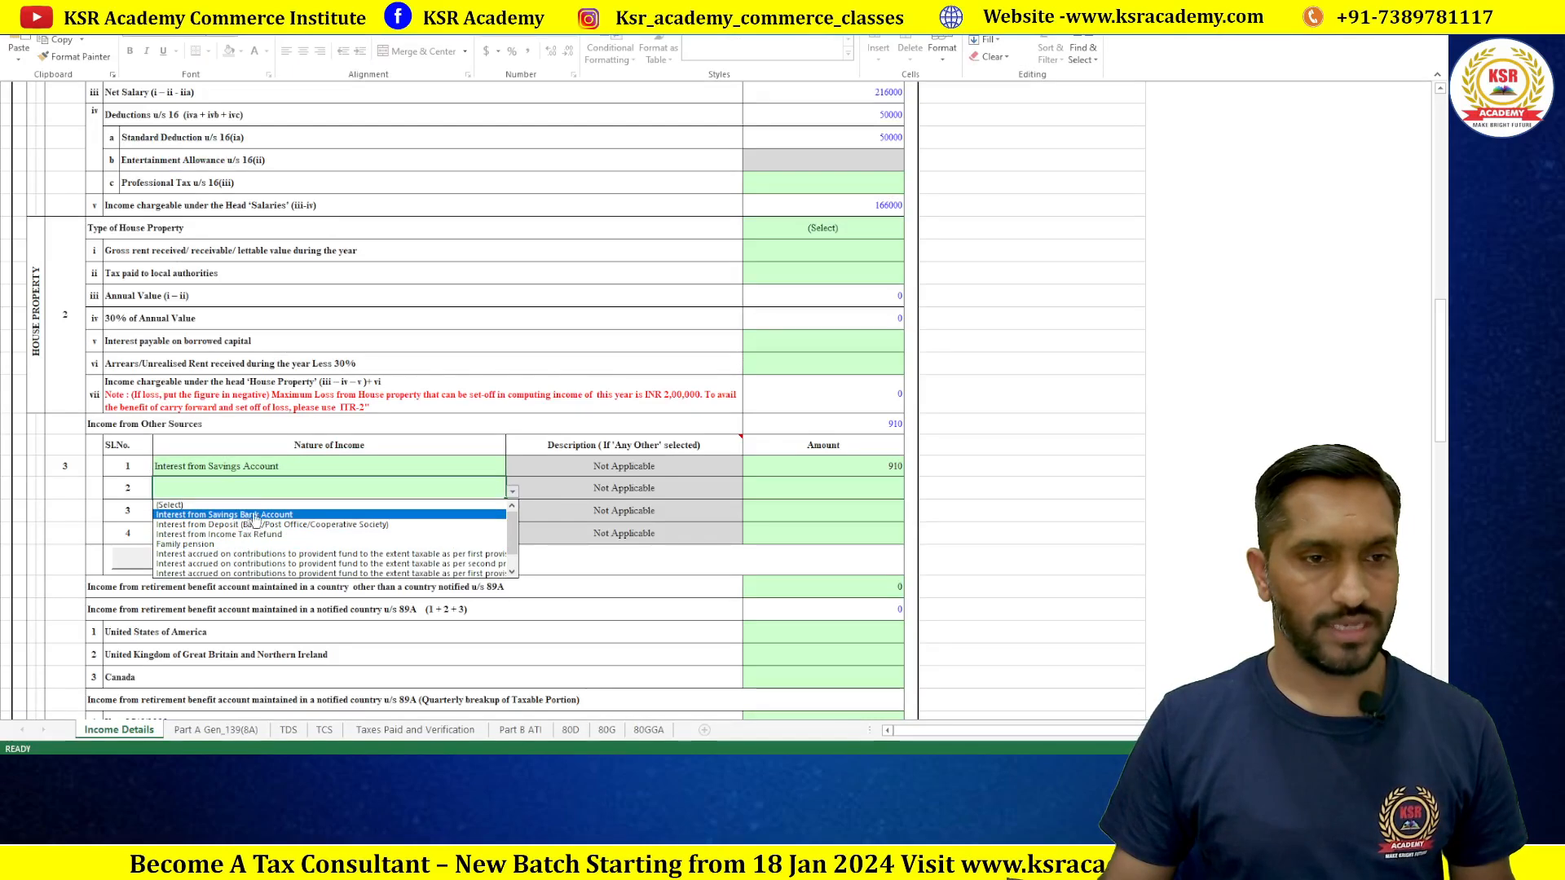
click(269, 488)
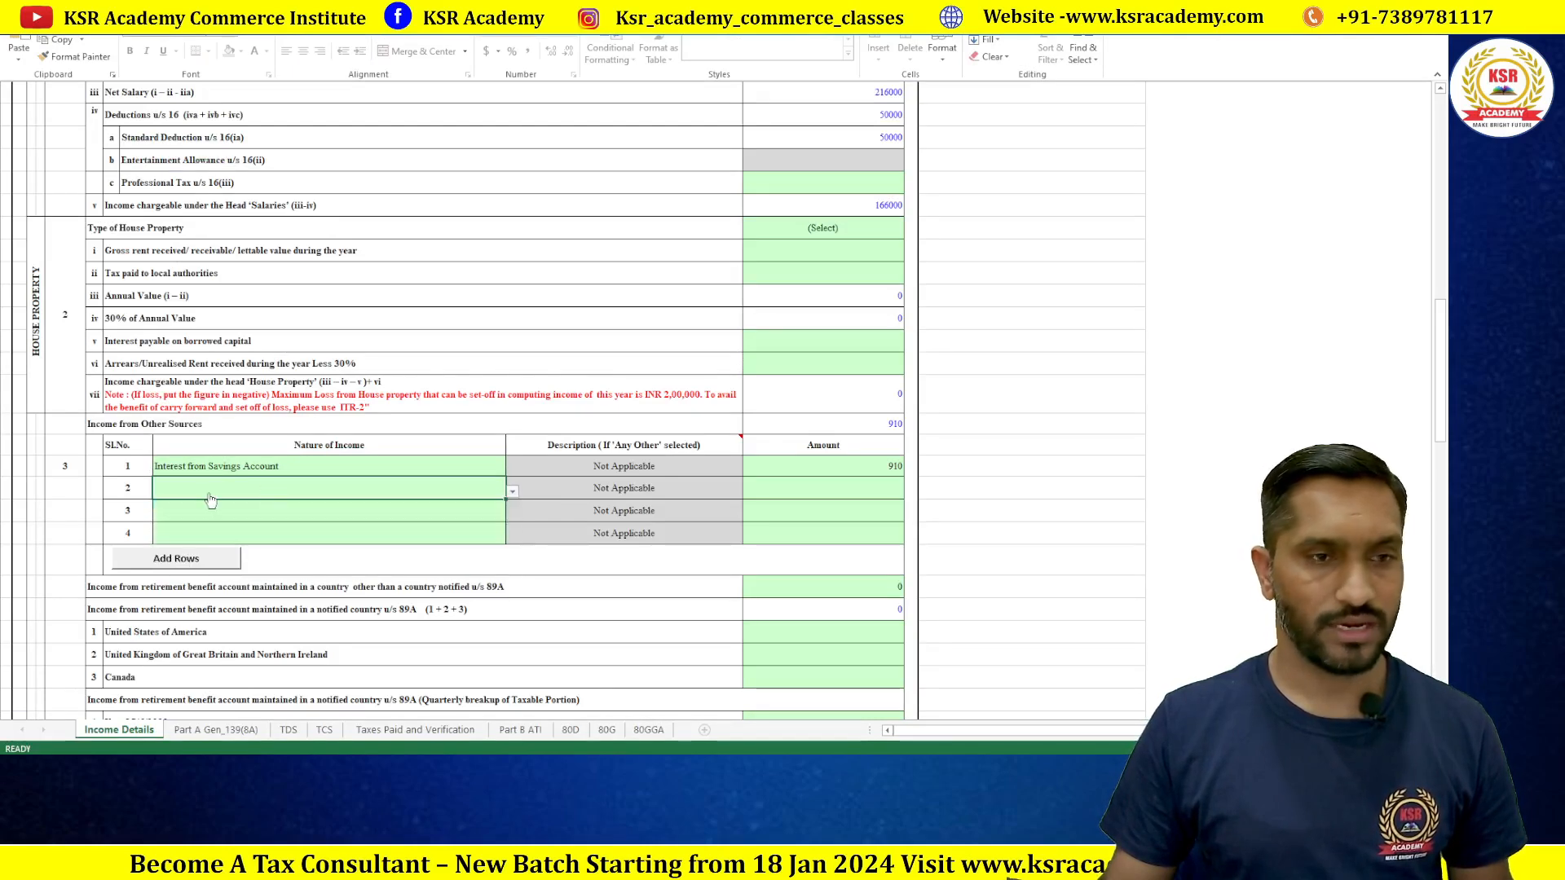
click(584, 493)
double_click(622, 491)
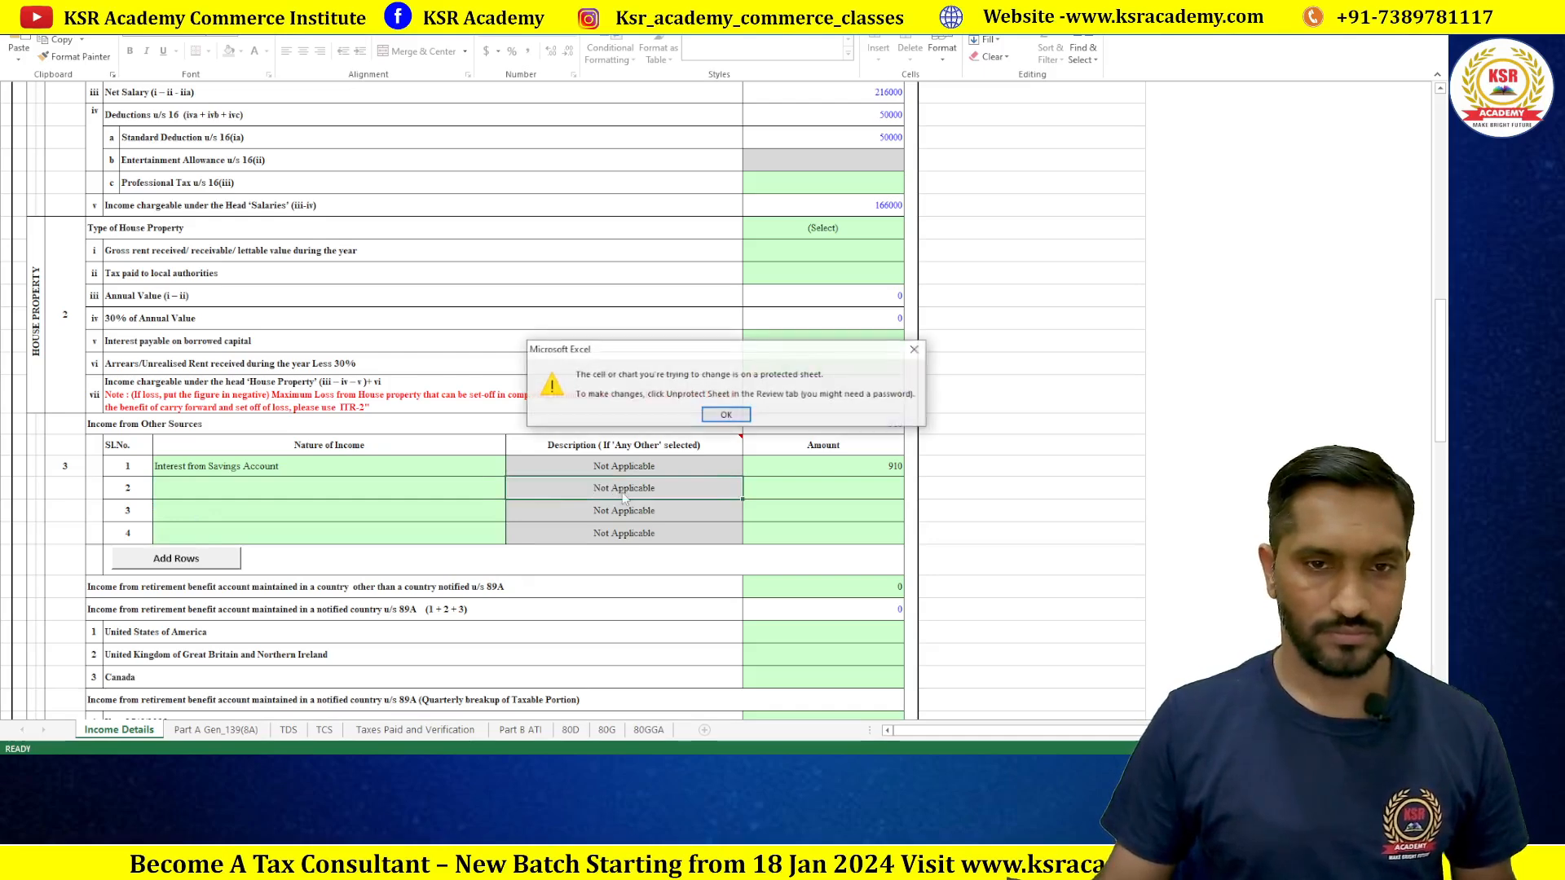
click(729, 417)
click(278, 489)
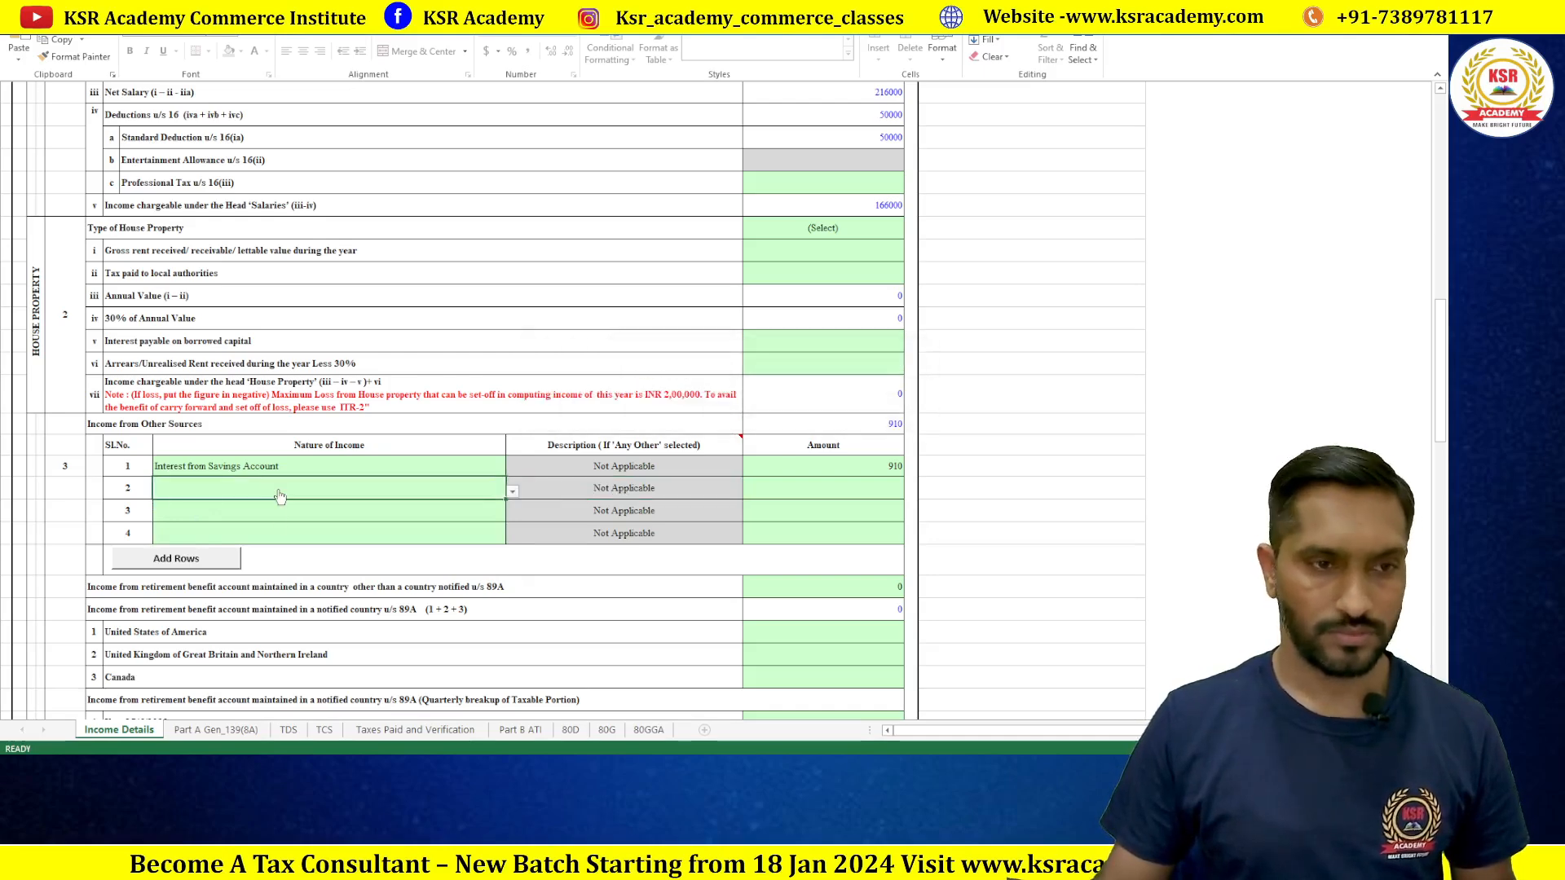
text(Part)
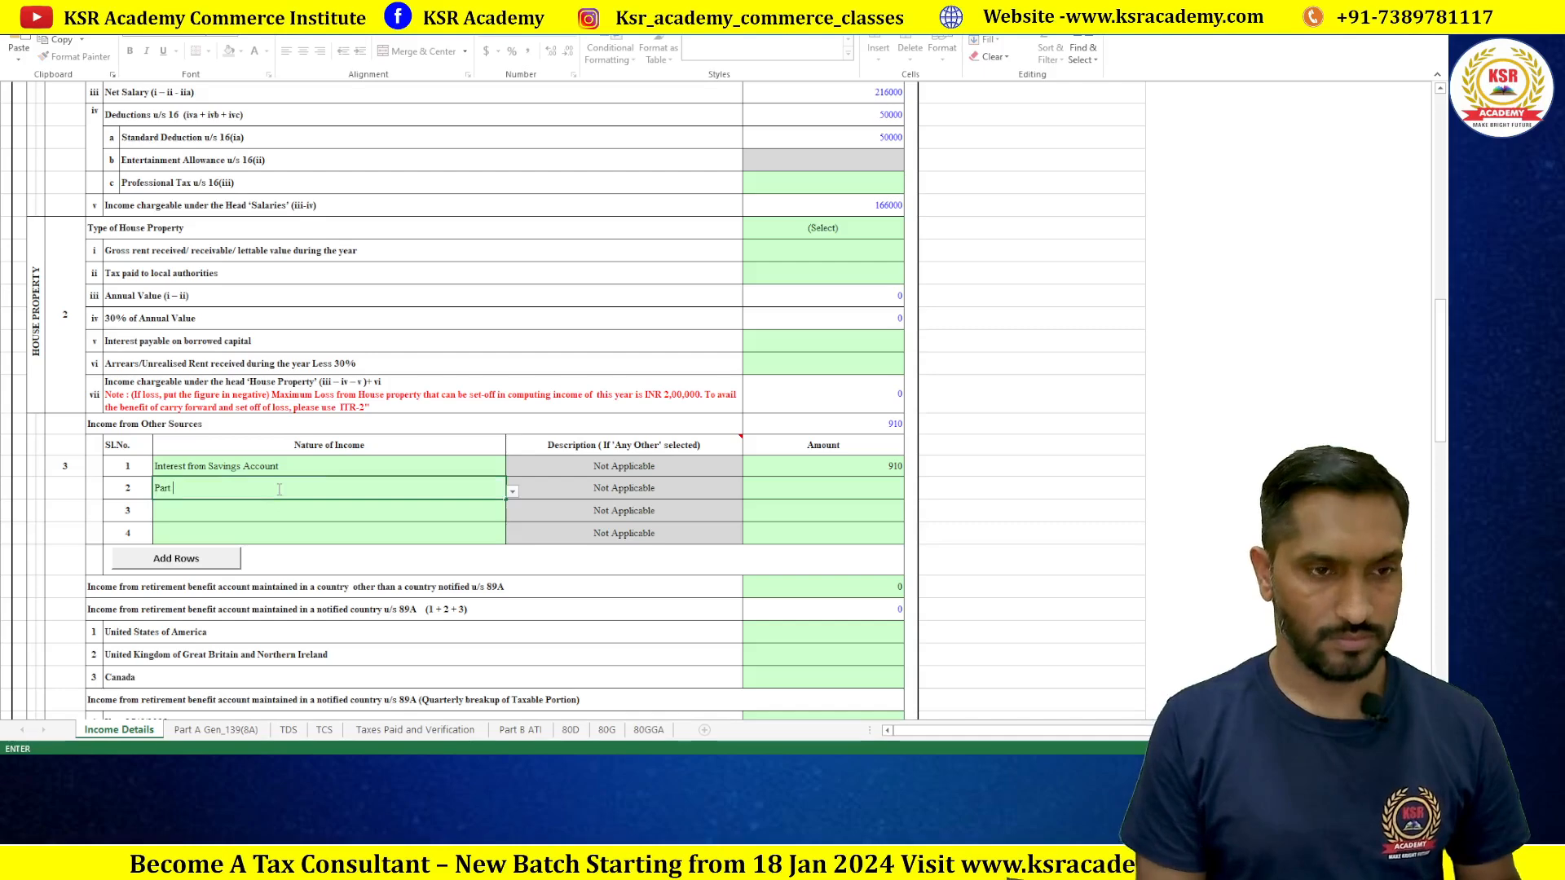
text(Accounting)
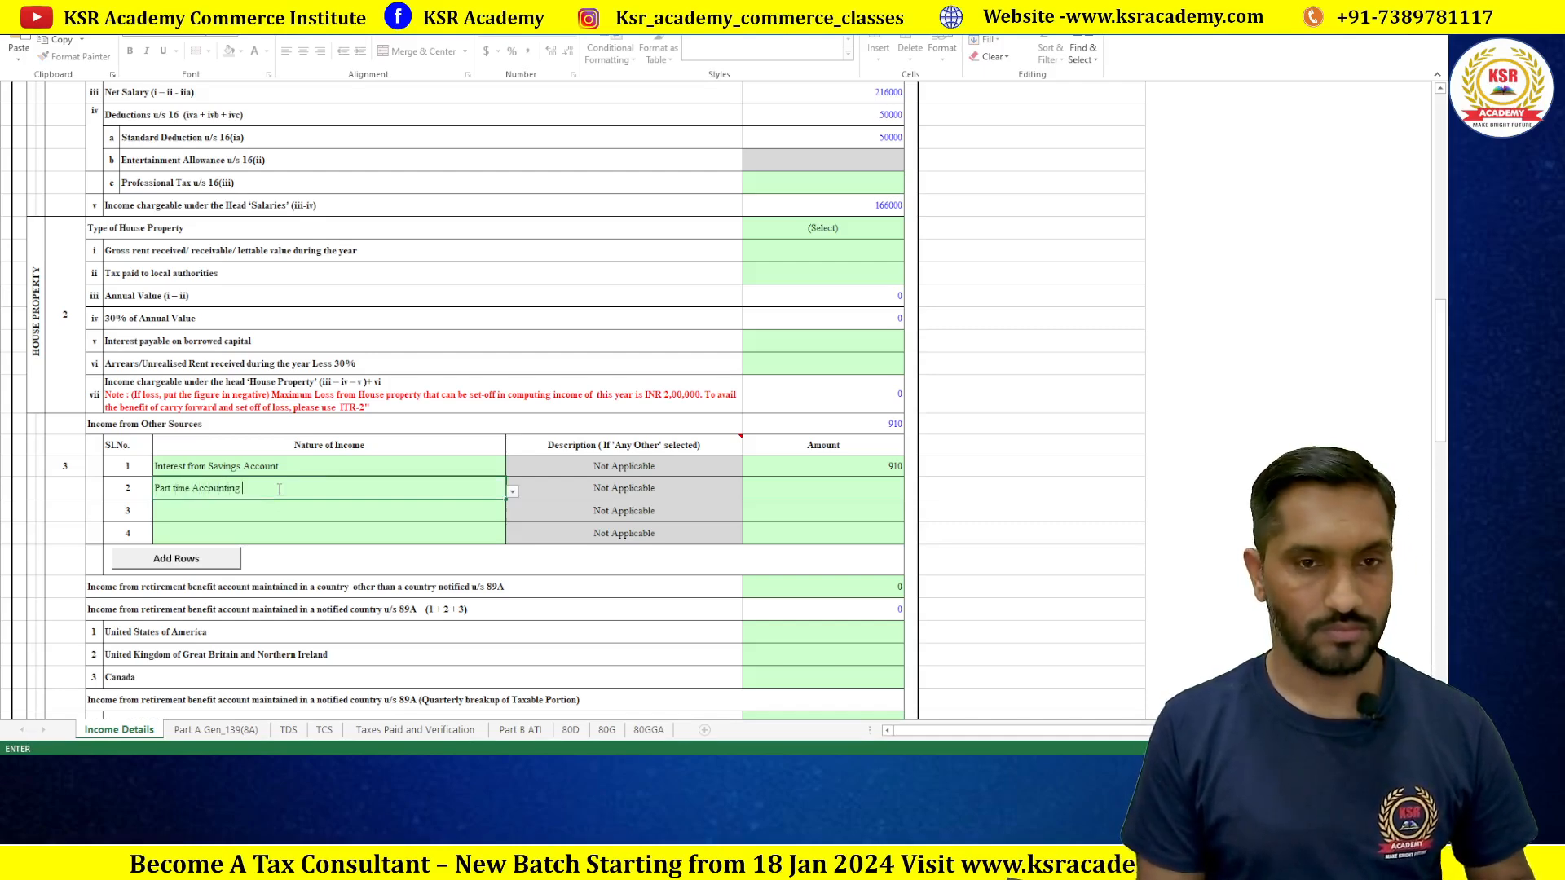
key(Return)
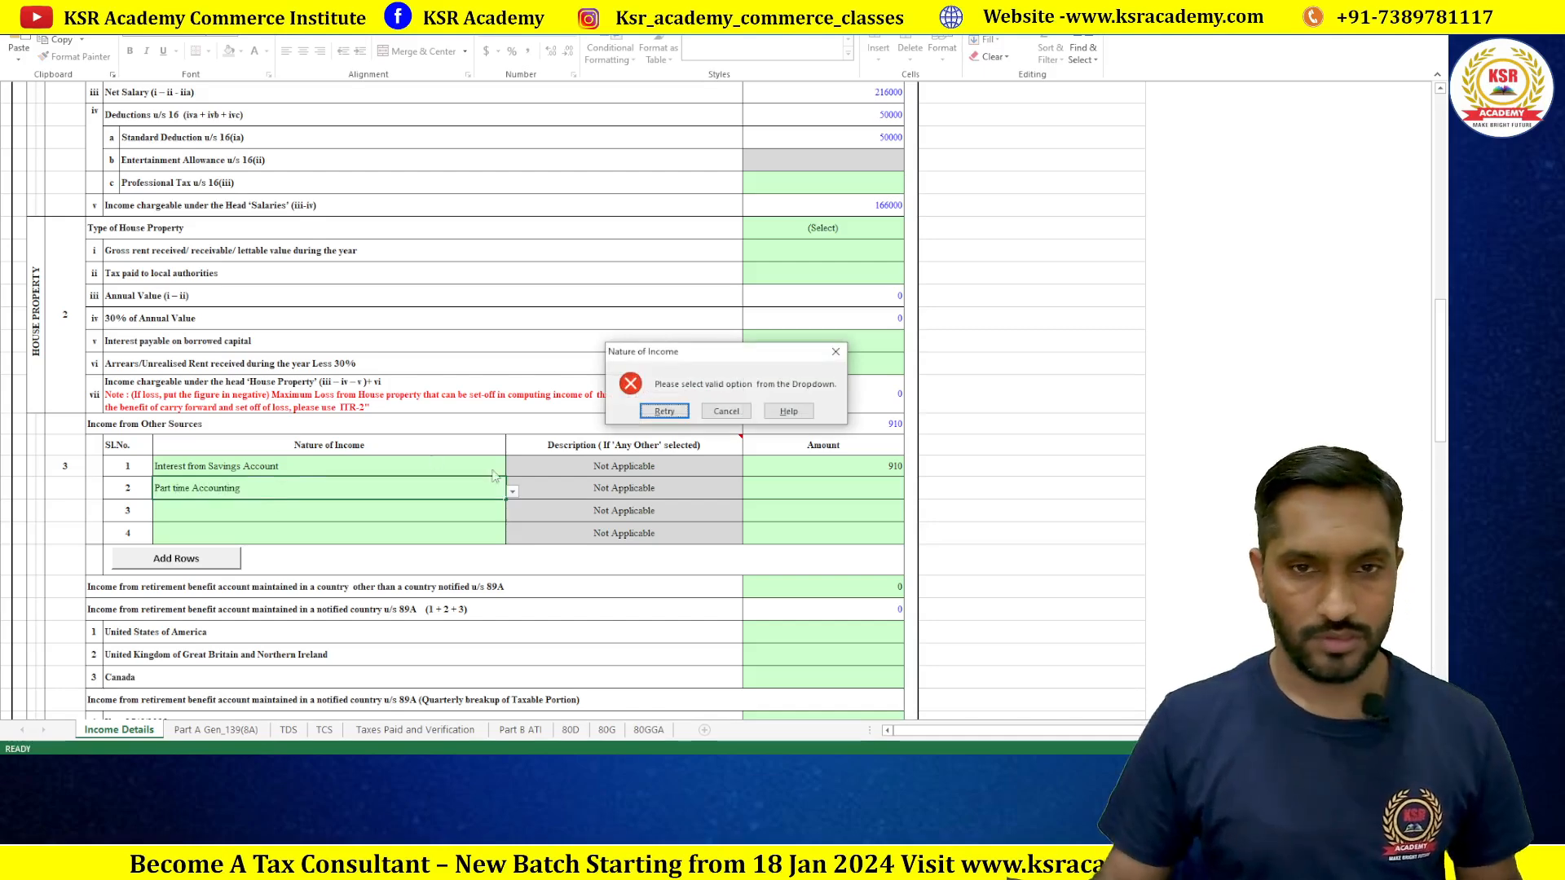
key(Escape)
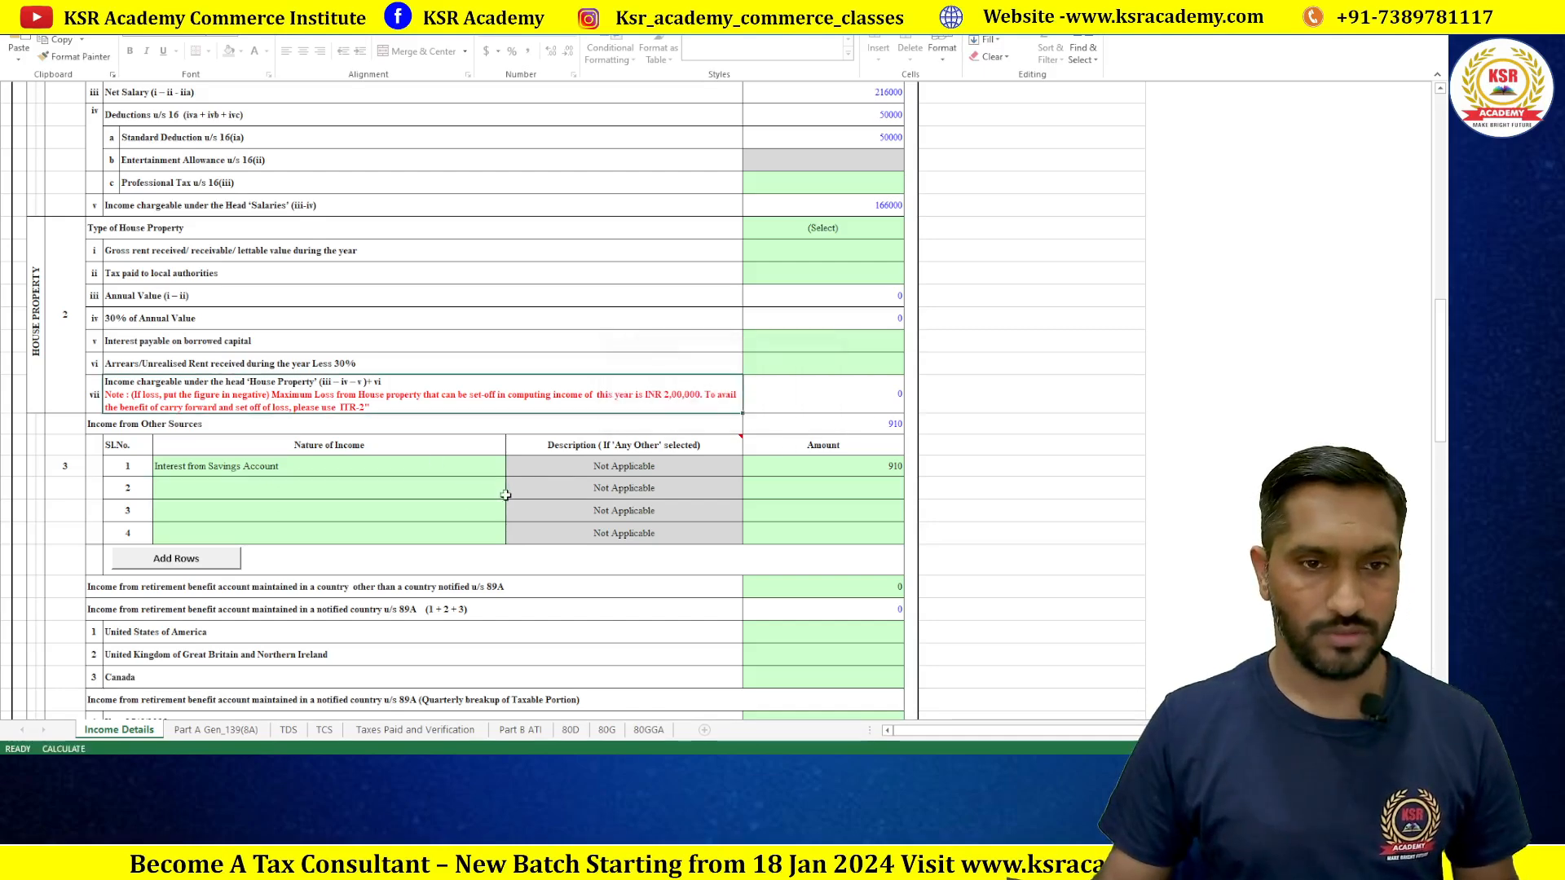
Step: Set row 2's income type to Any Other with description 'Part Time Accounting'
click(460, 487)
click(512, 491)
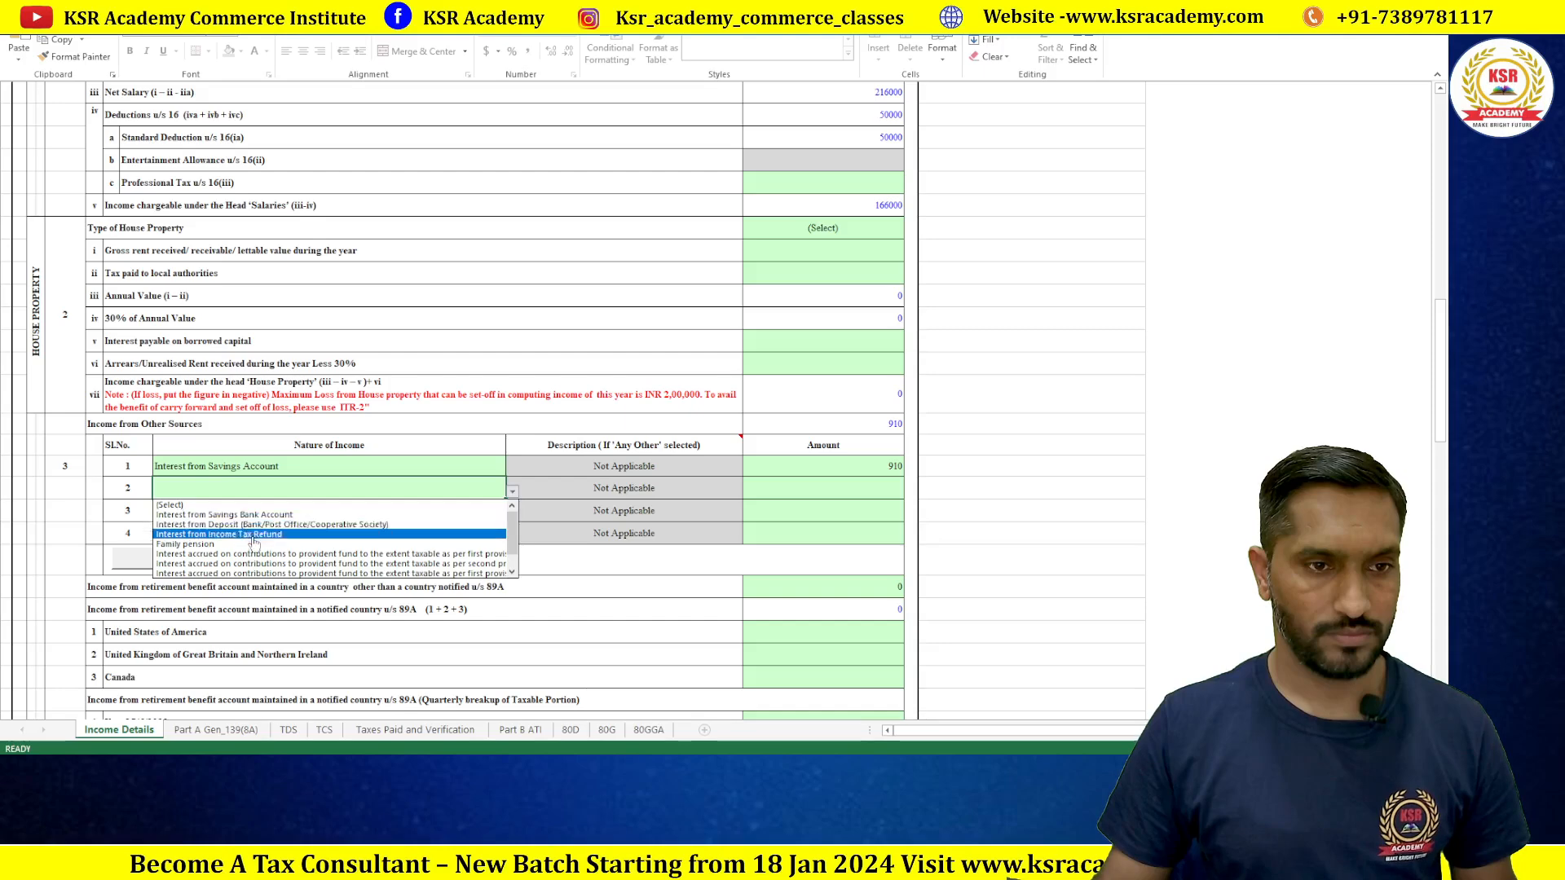
scroll(517, 542, down, 3)
click(267, 573)
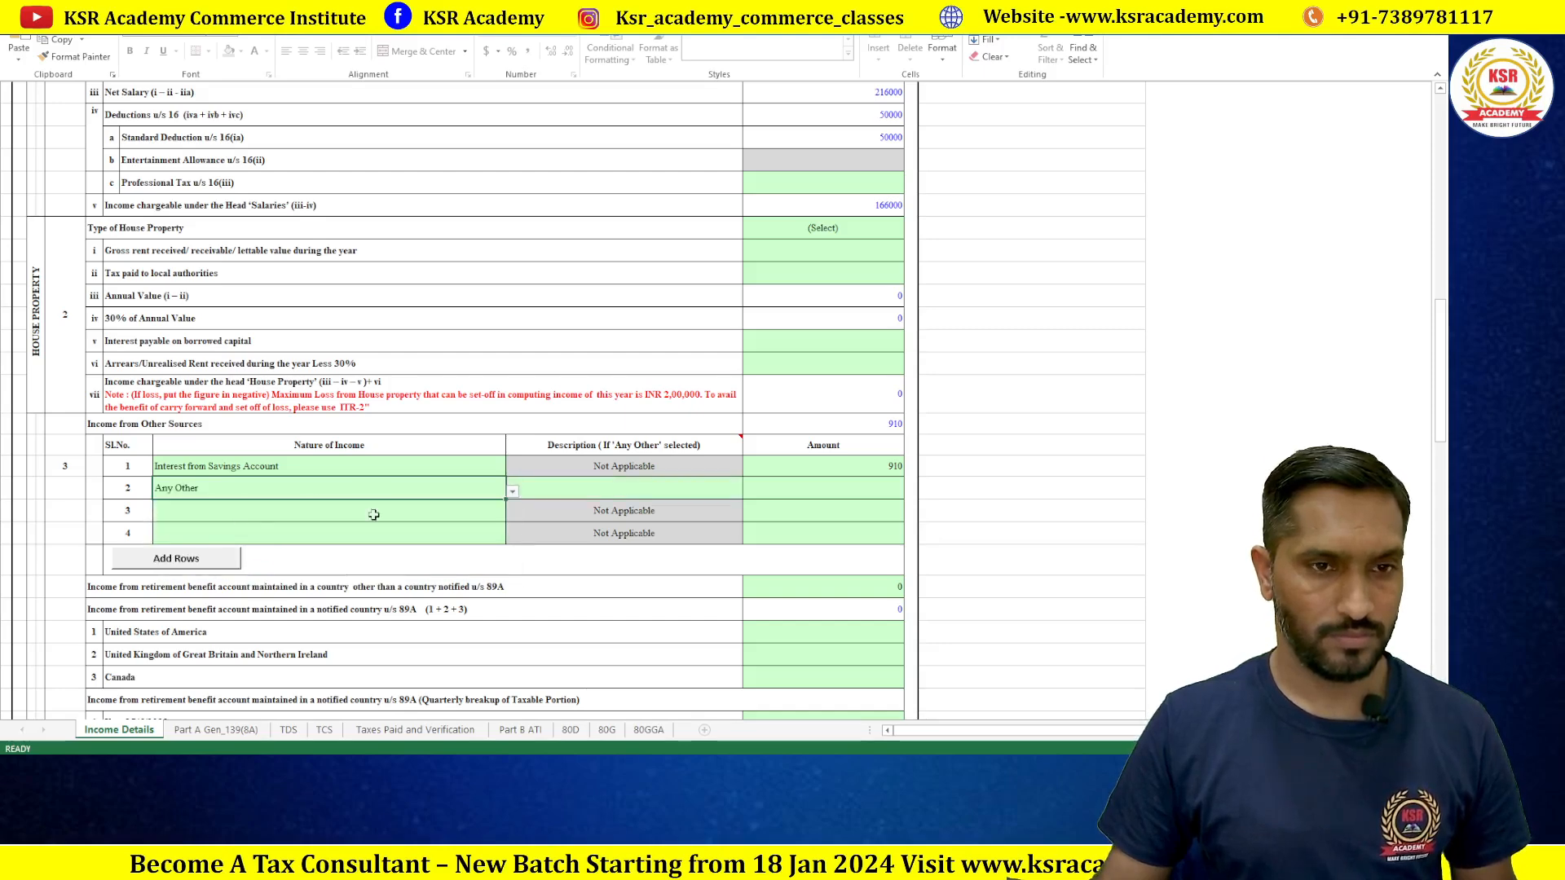
click(599, 495)
text(Part Time)
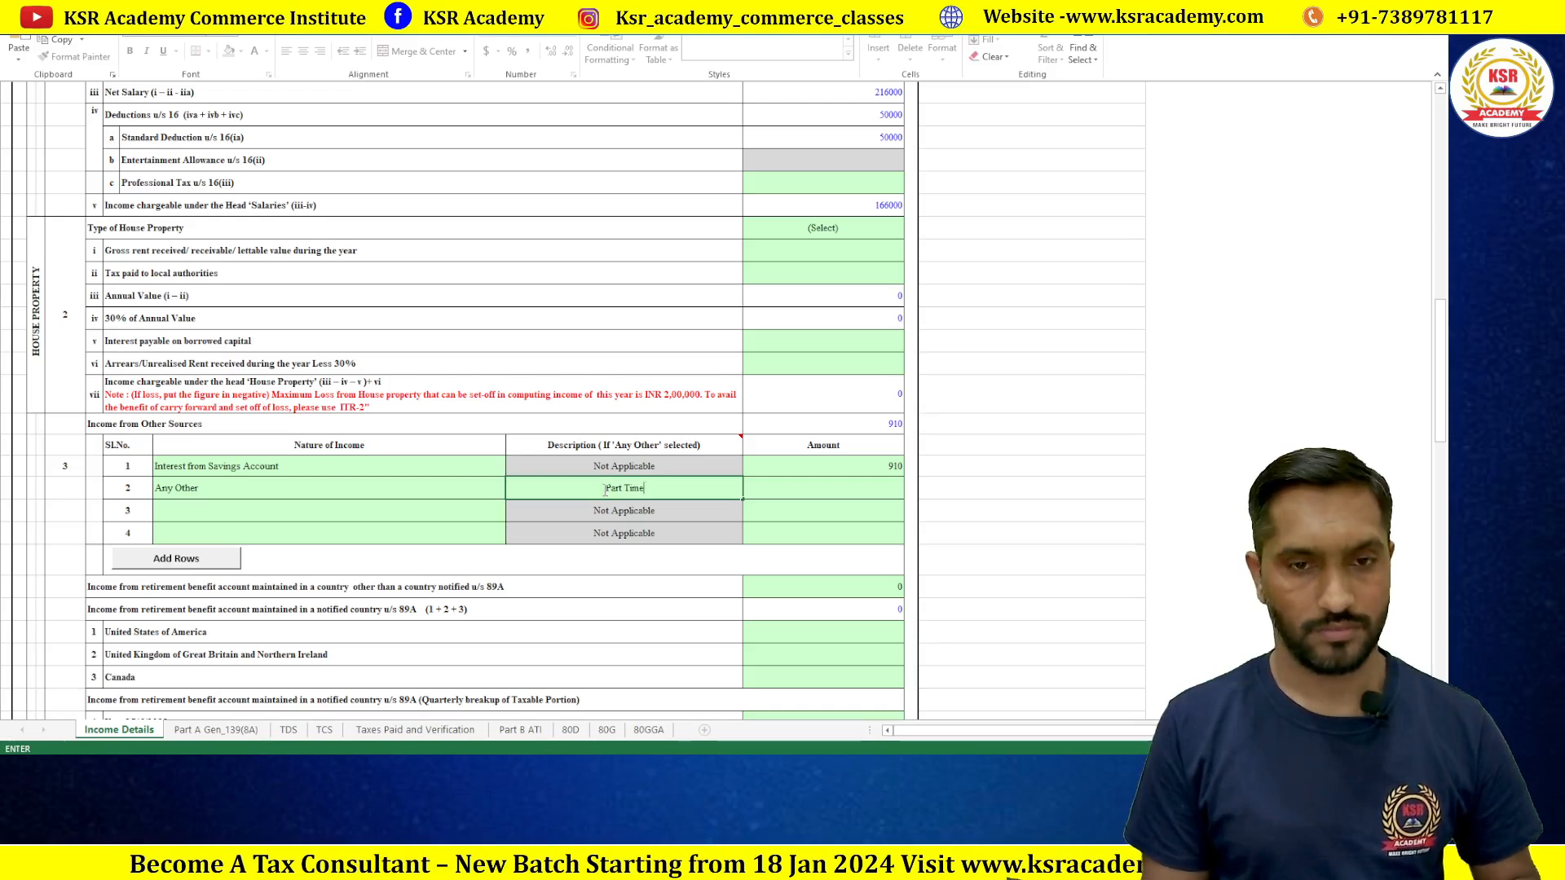
text( Accounting)
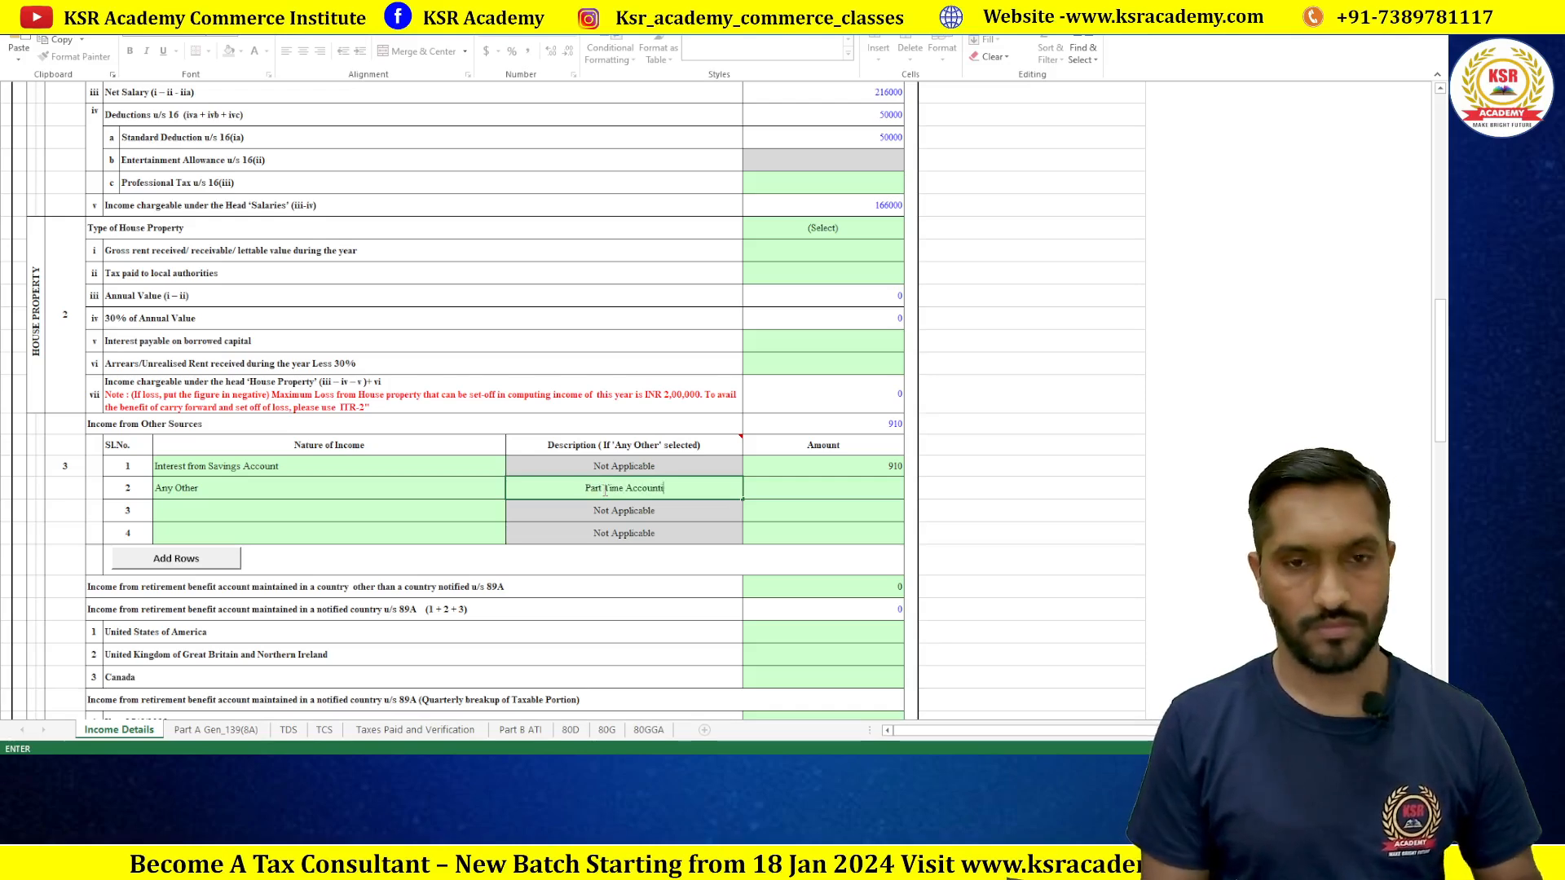
click(875, 469)
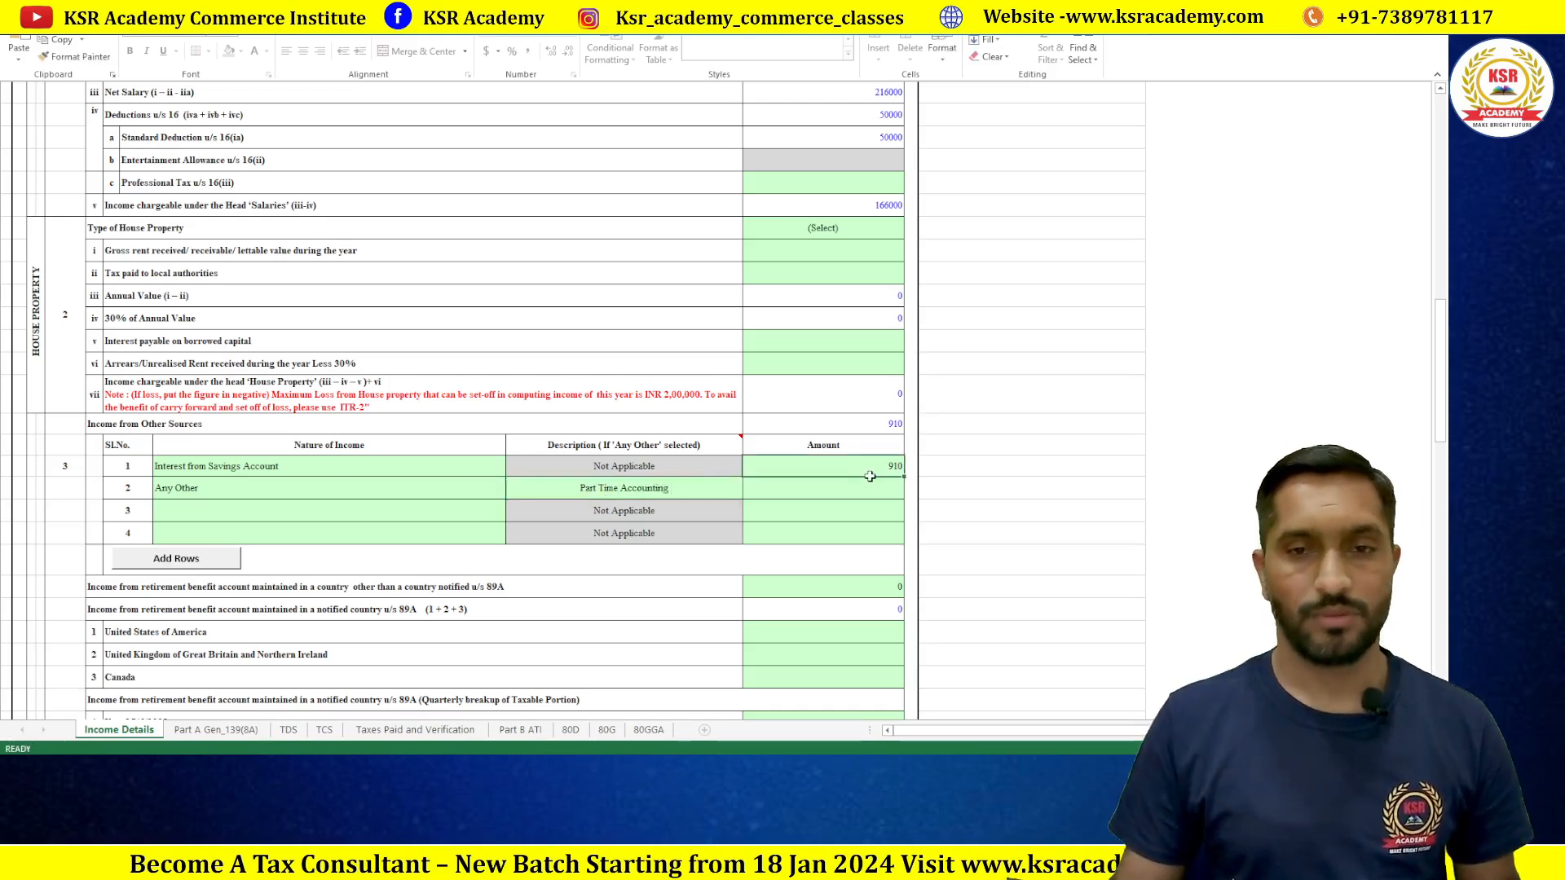
click(870, 491)
key(alt+Tab)
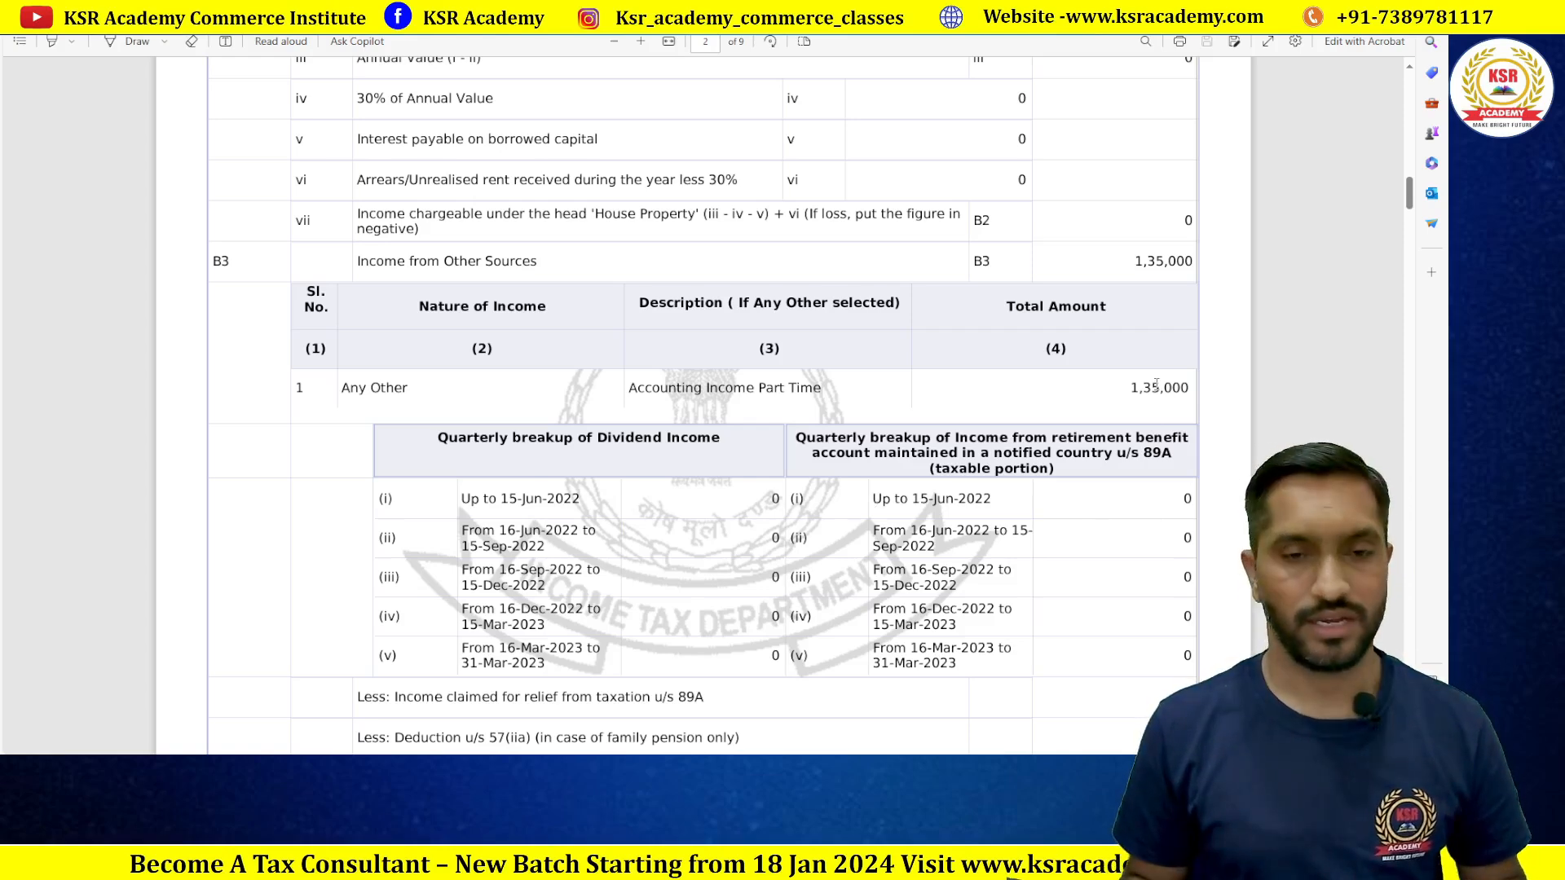
Step: Enter 119000 as row 2's amount, then correct it to 118000, totalling 118910
key(alt+Tab)
text(11)
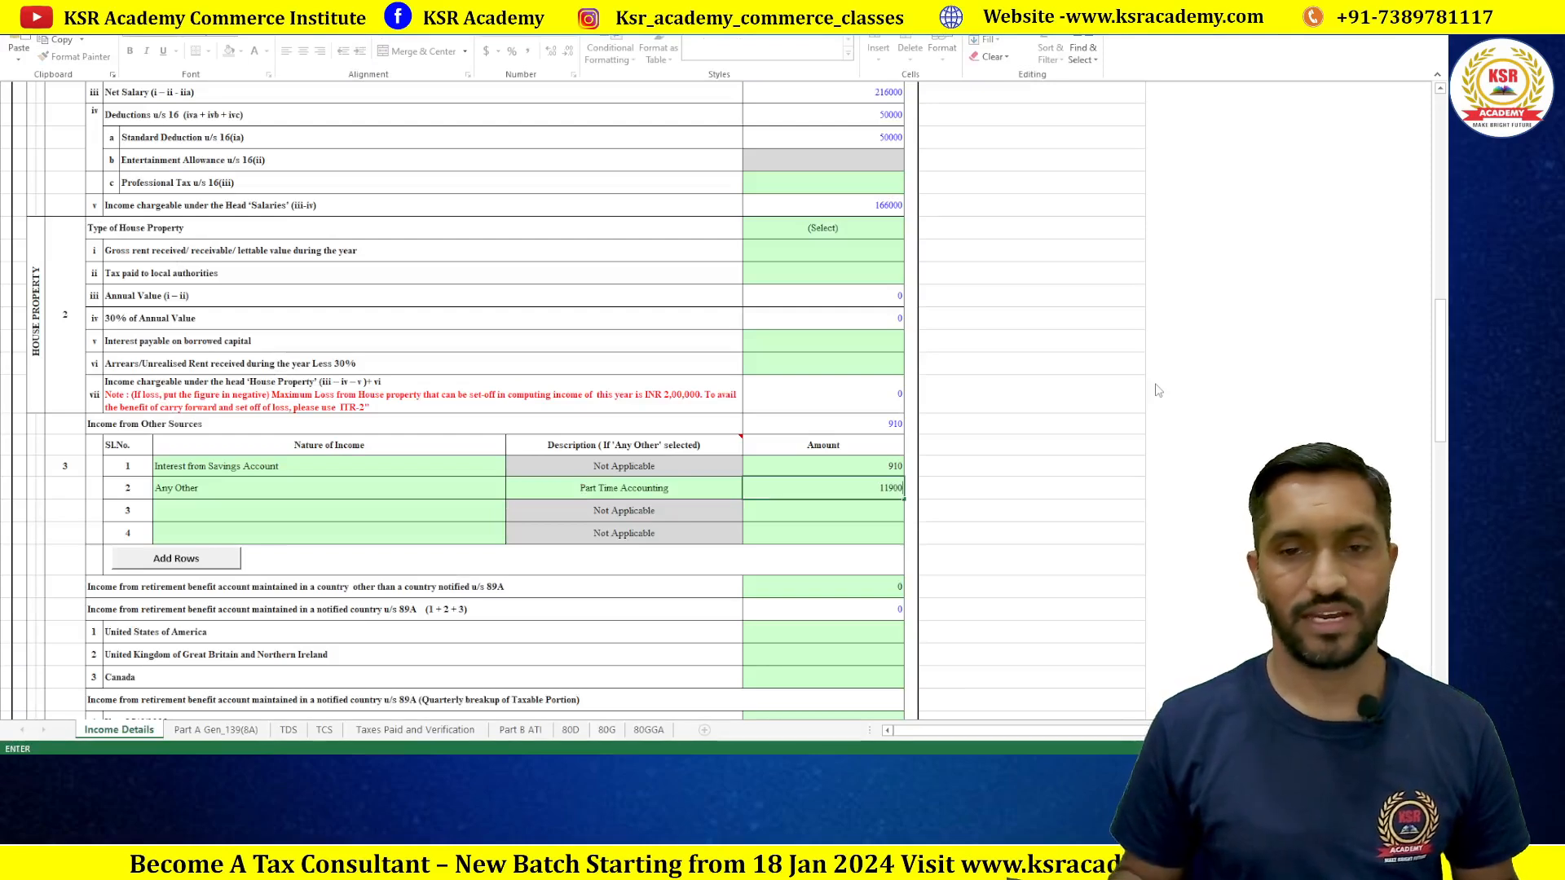
text(9000)
key(Return)
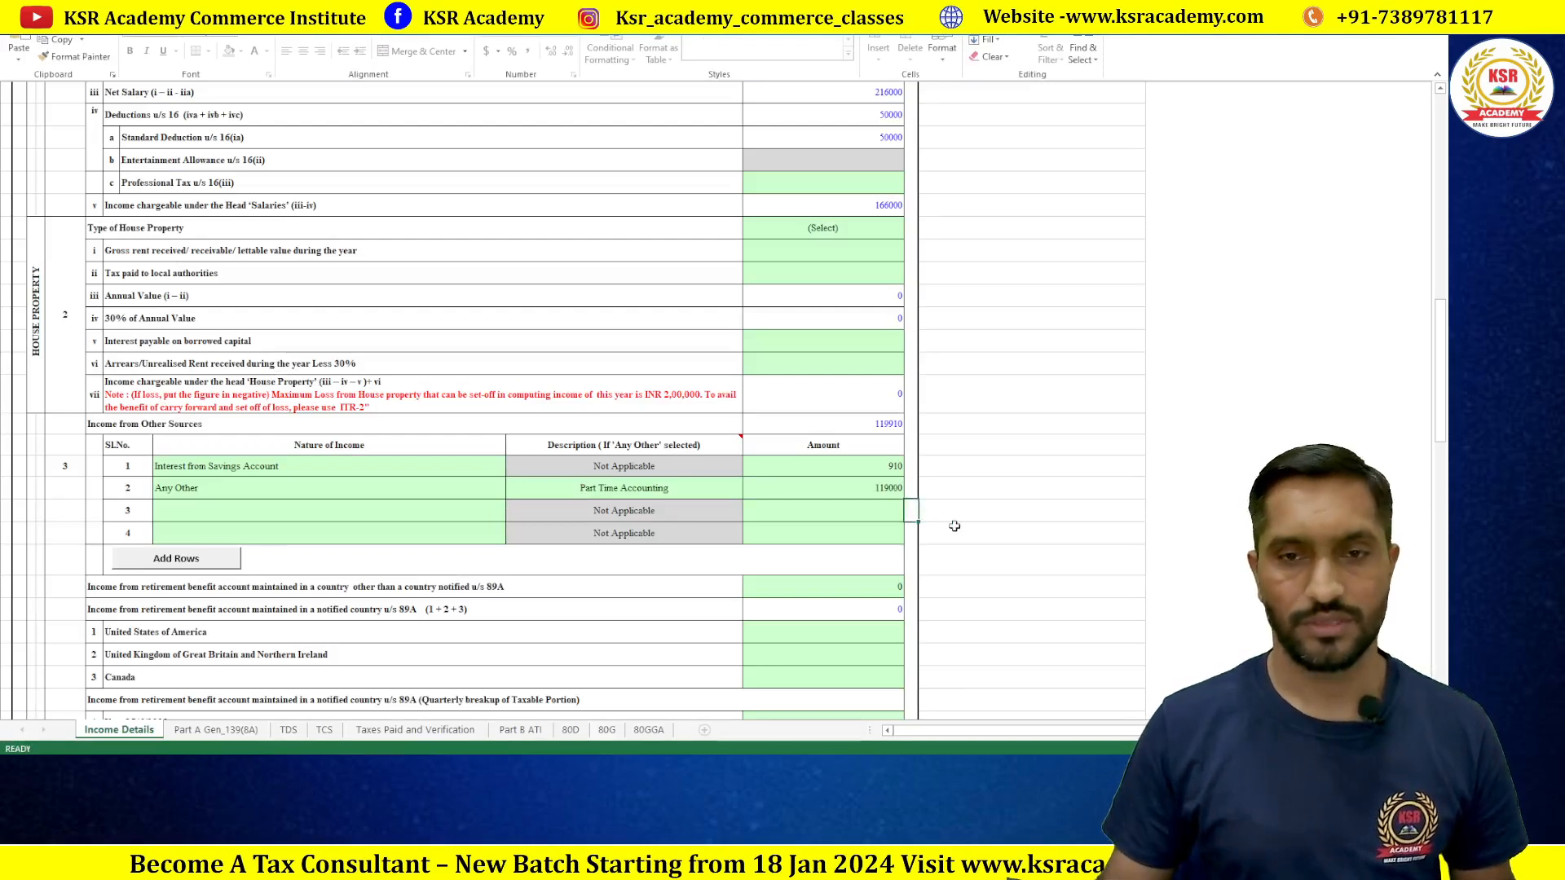
double_click(930, 481)
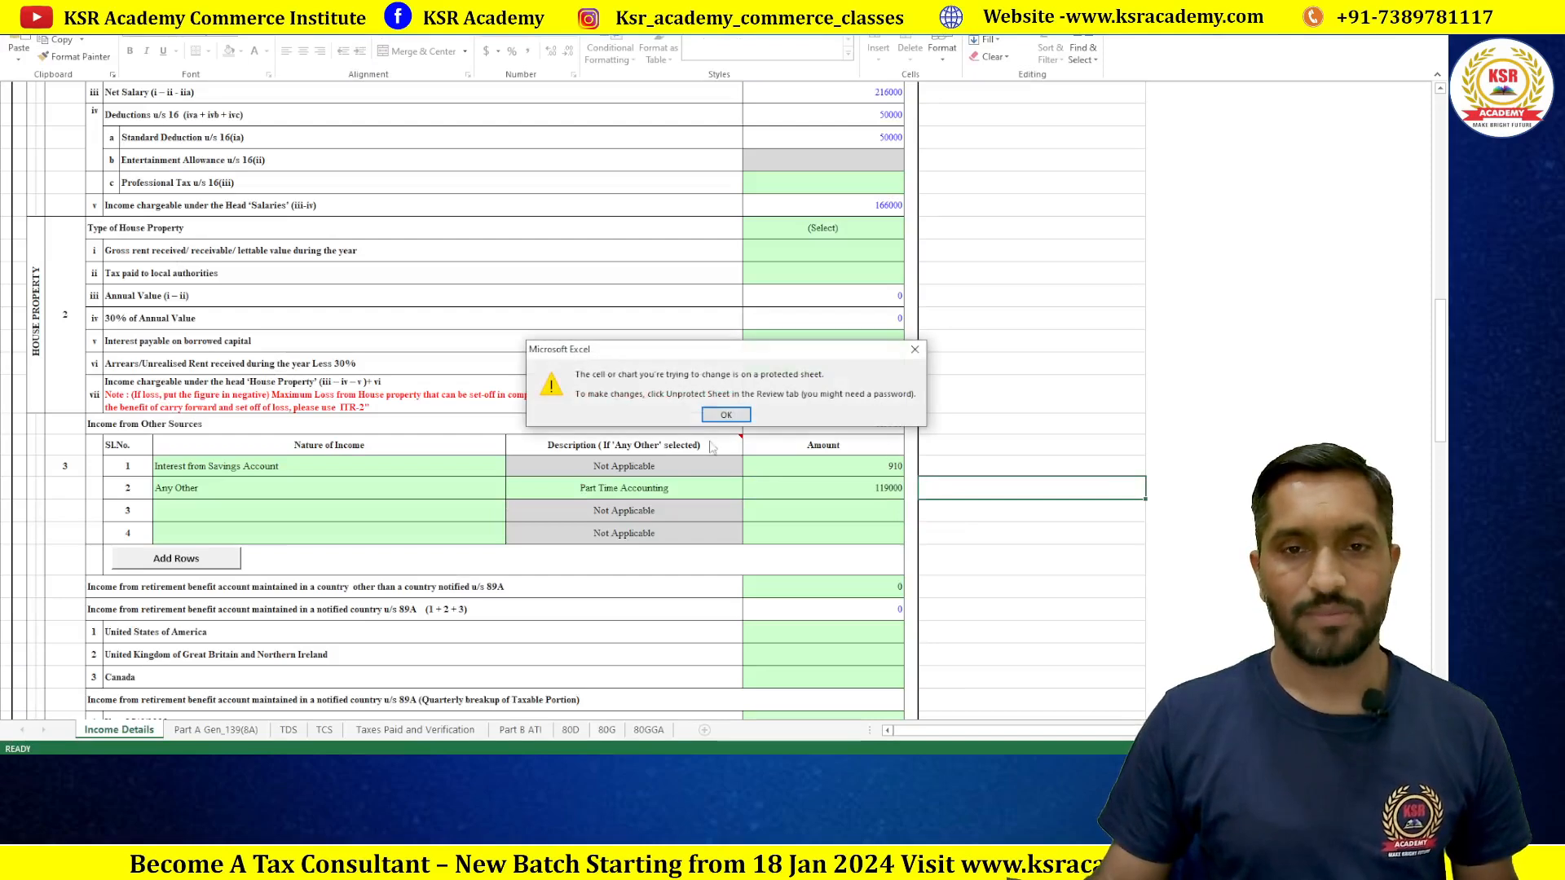
key(Return)
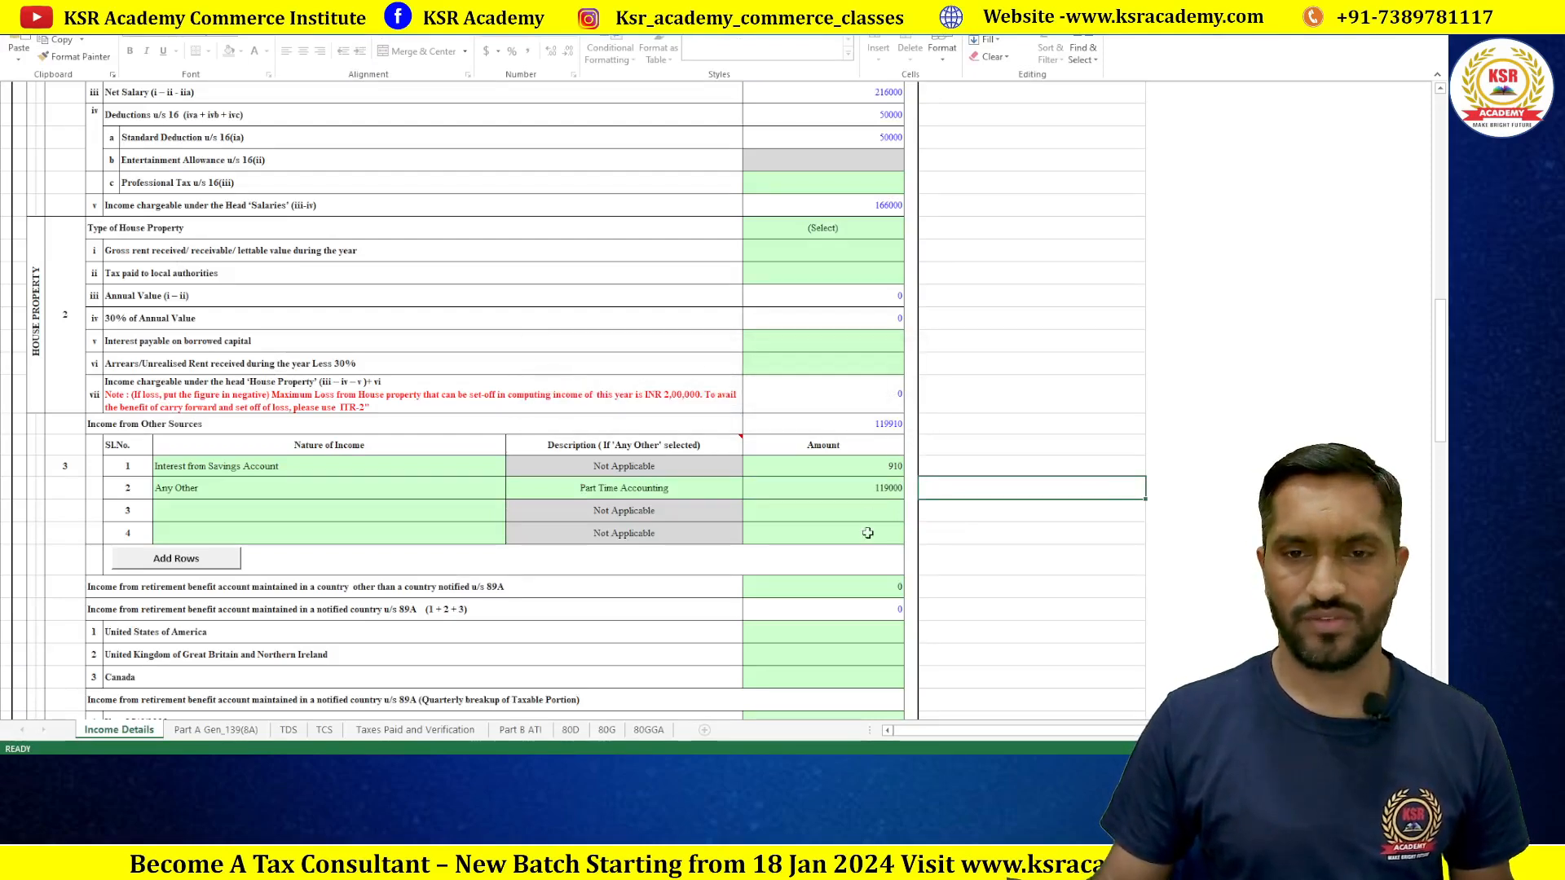
double_click(869, 488)
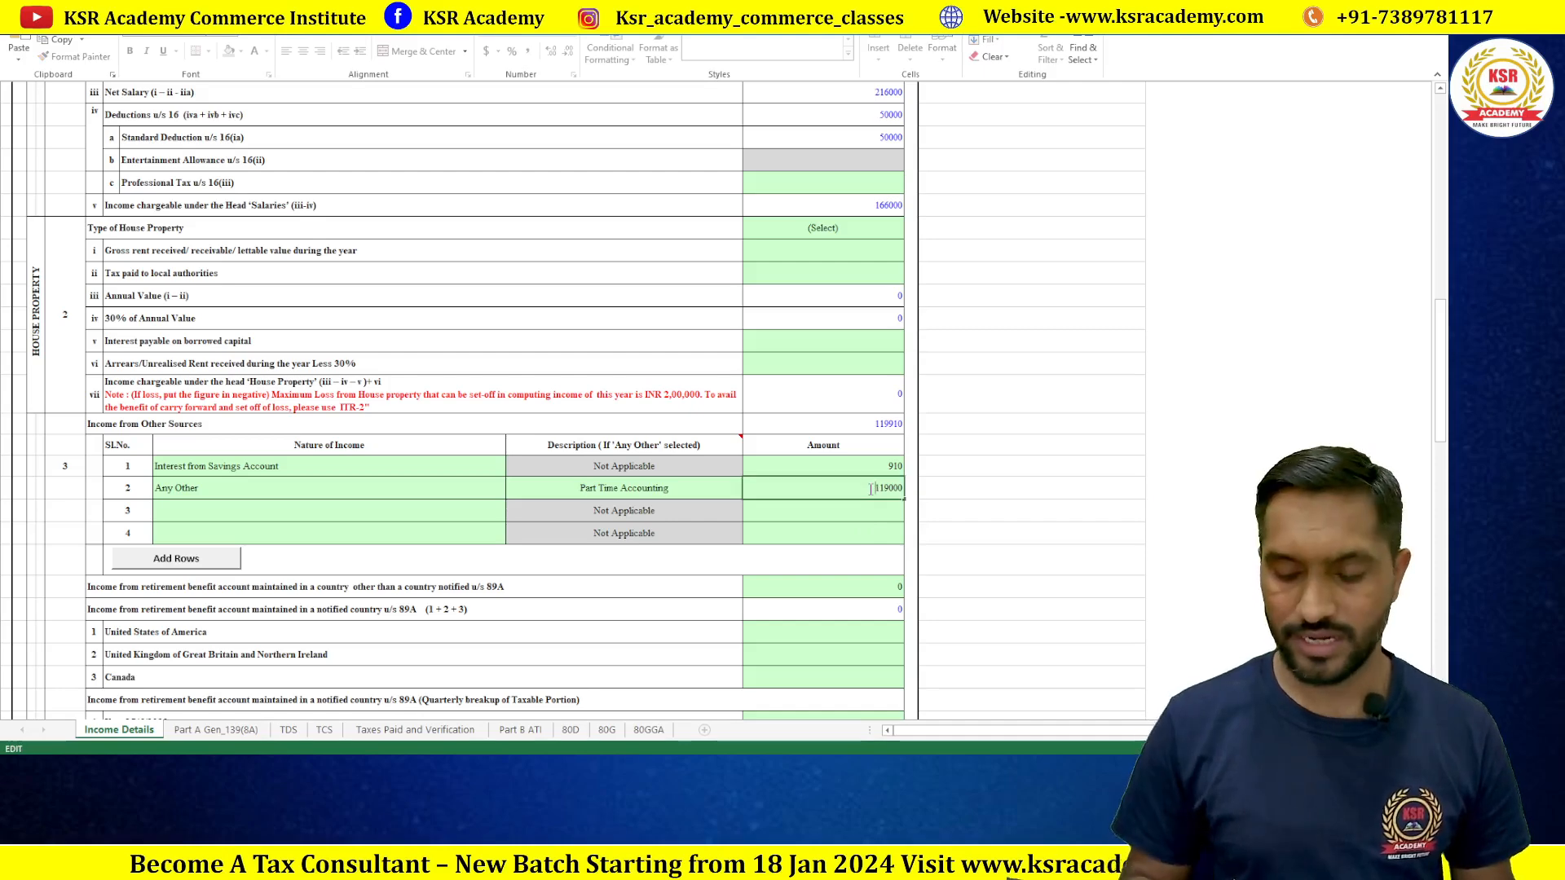
text(1180)
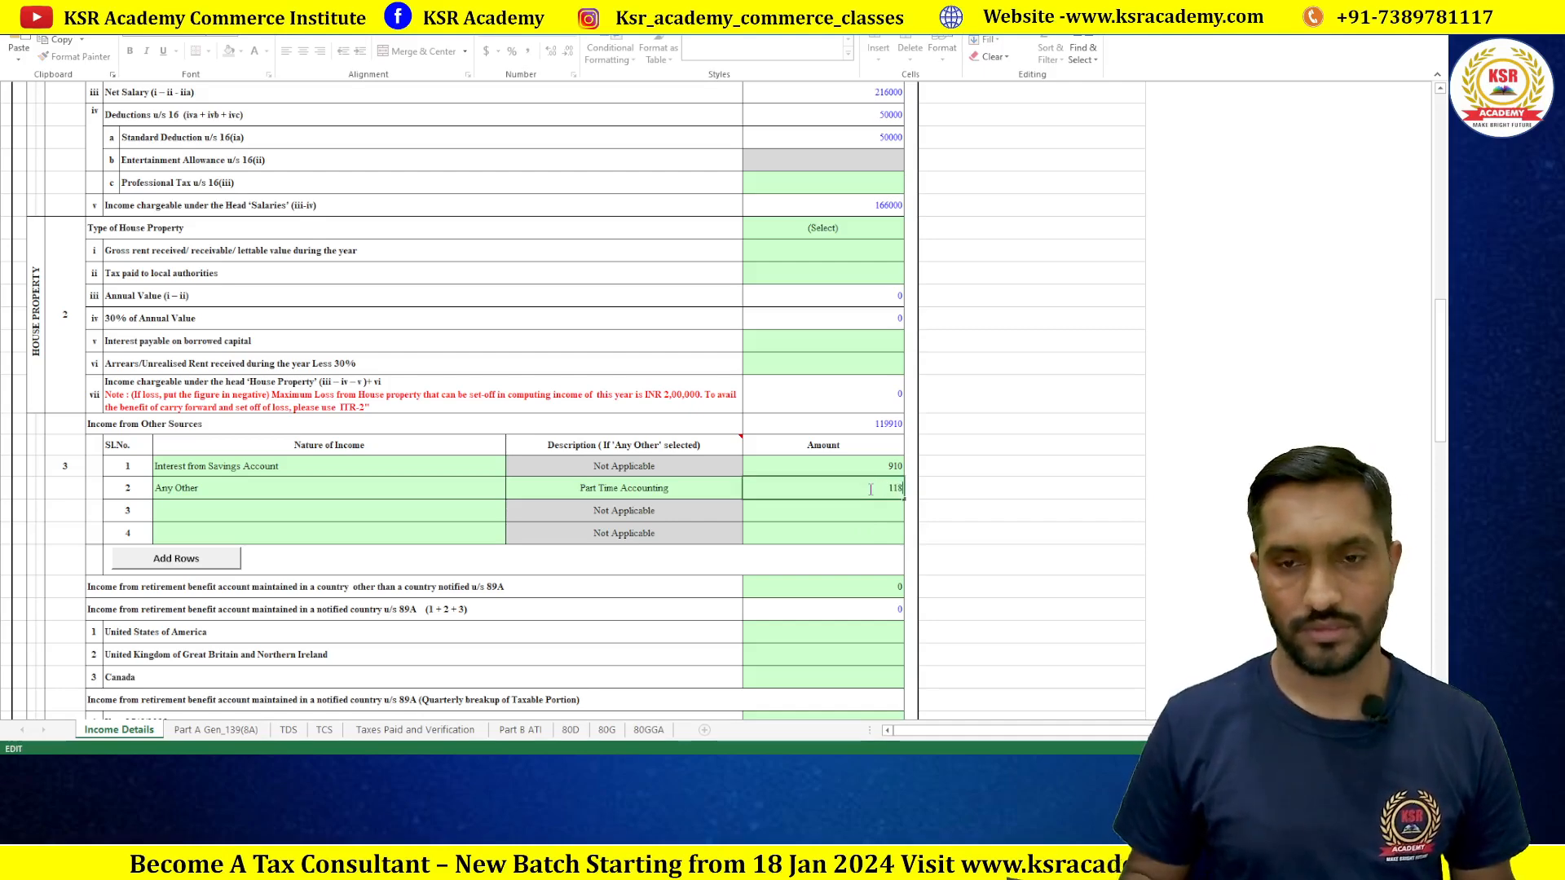
click(852, 530)
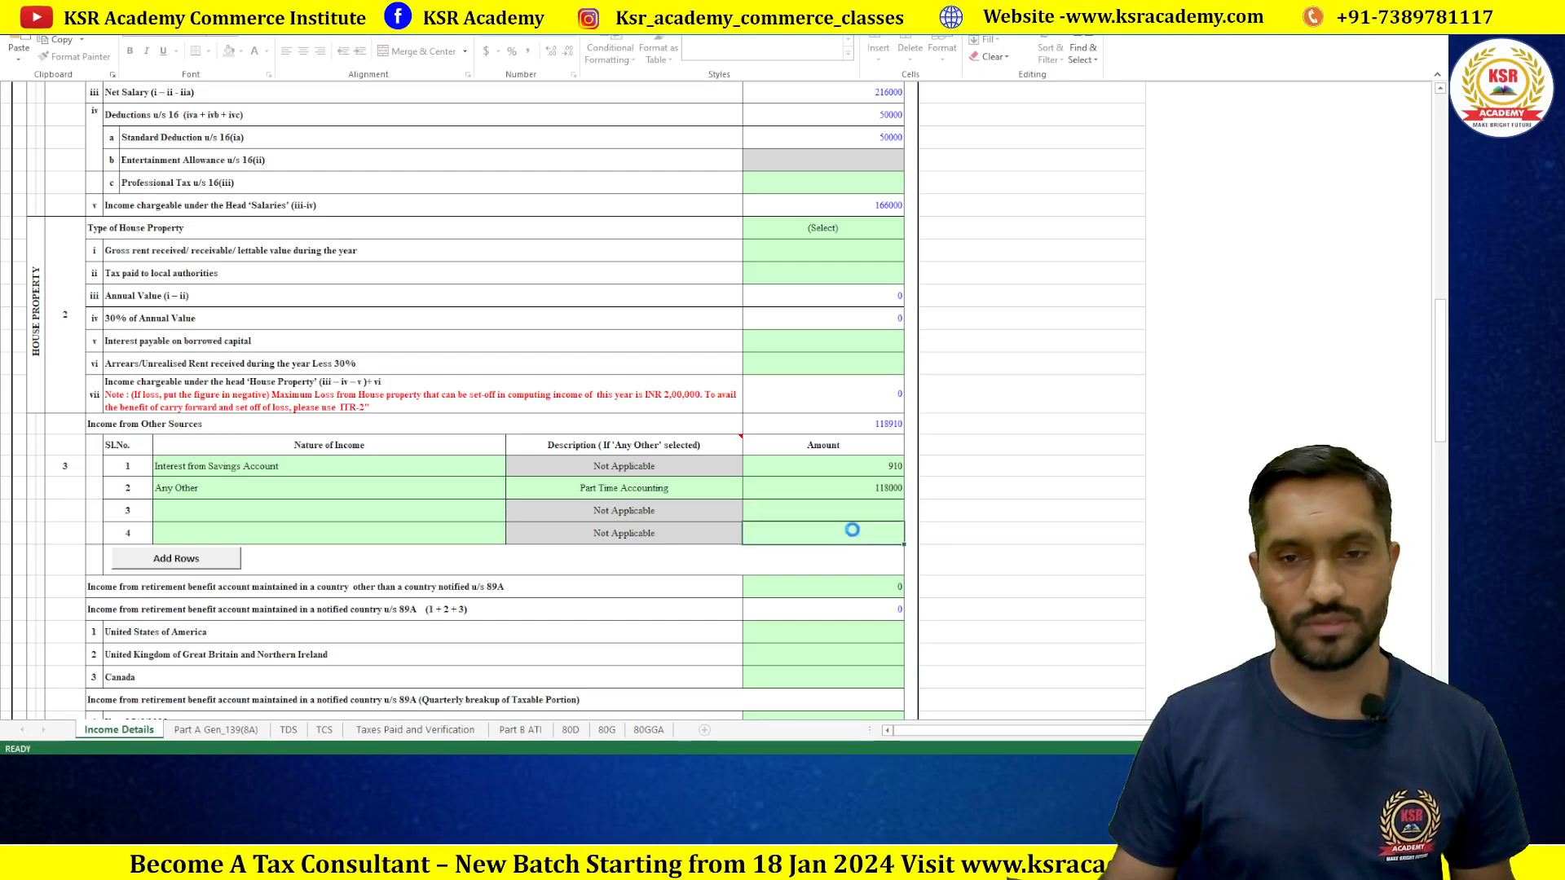
scroll(860, 438, down, 8)
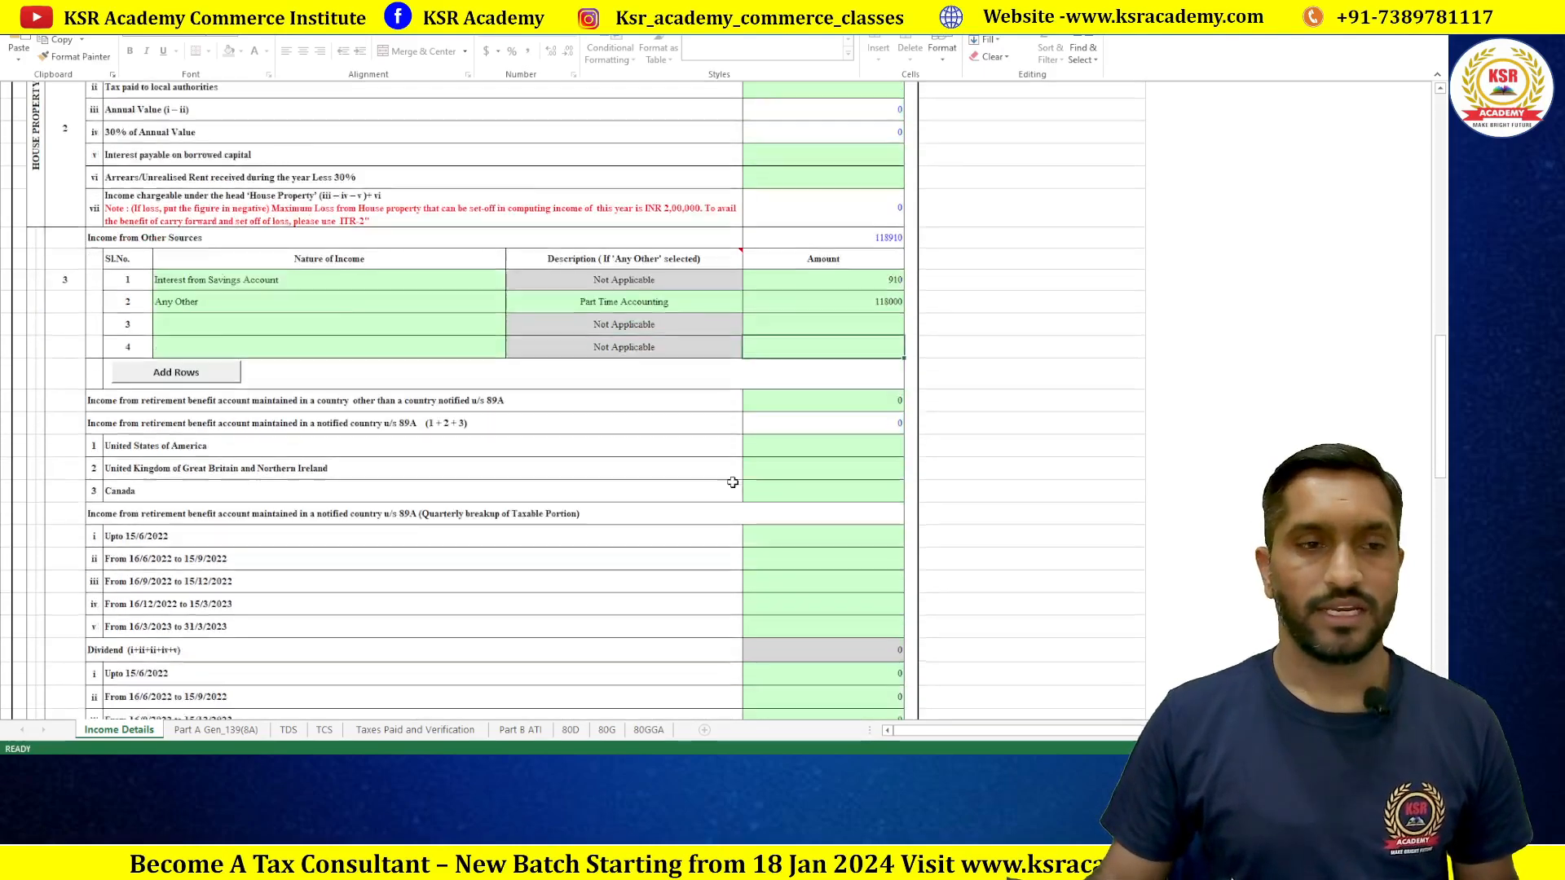
scroll(733, 483, down, 2)
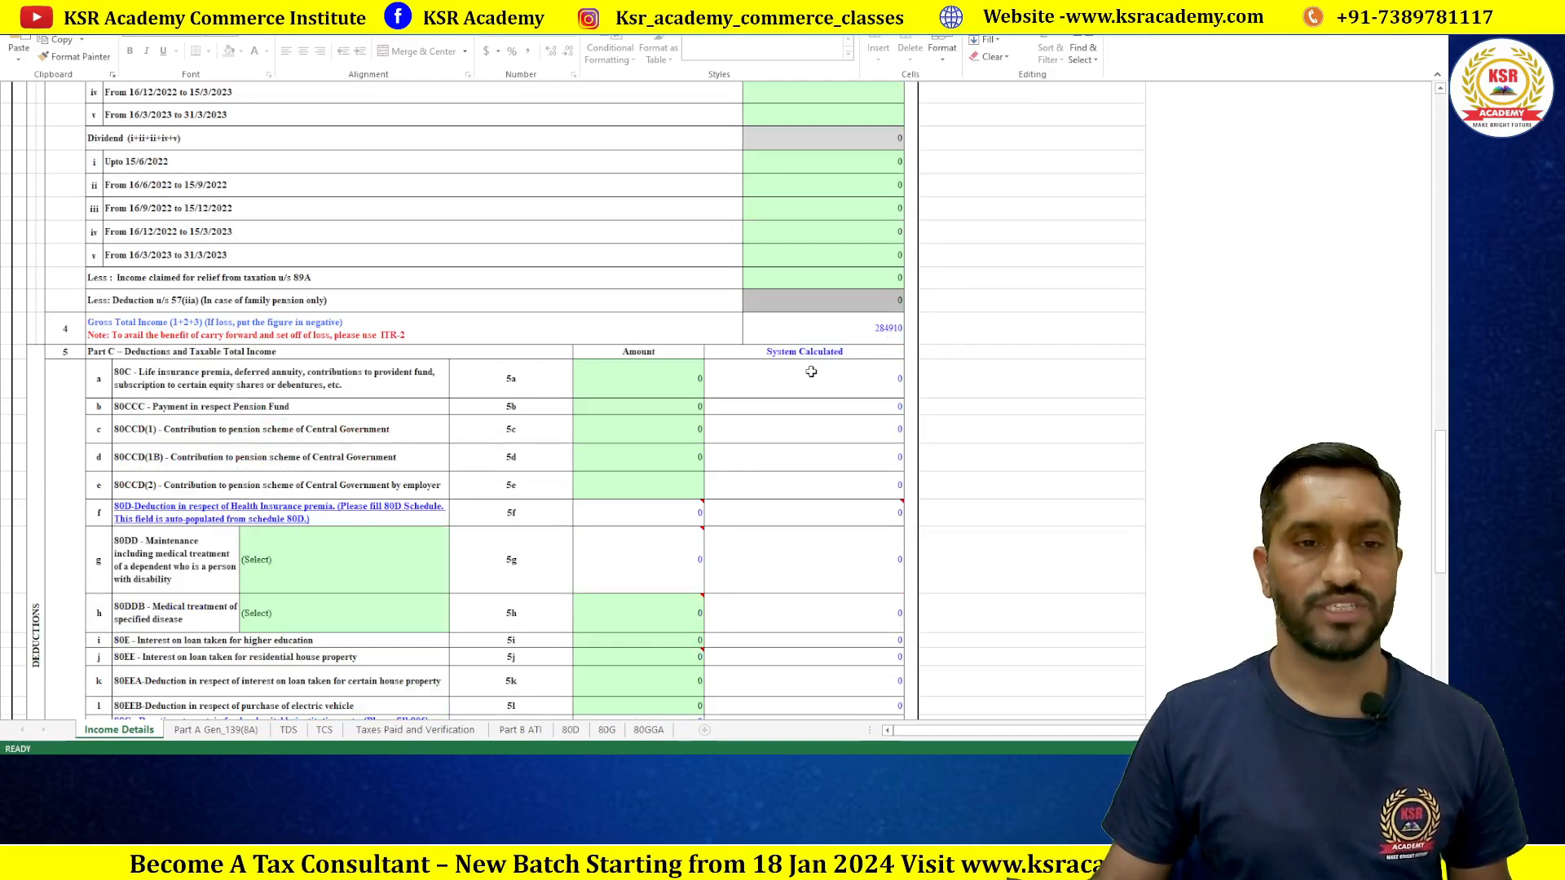
scroll(811, 371, down, 8)
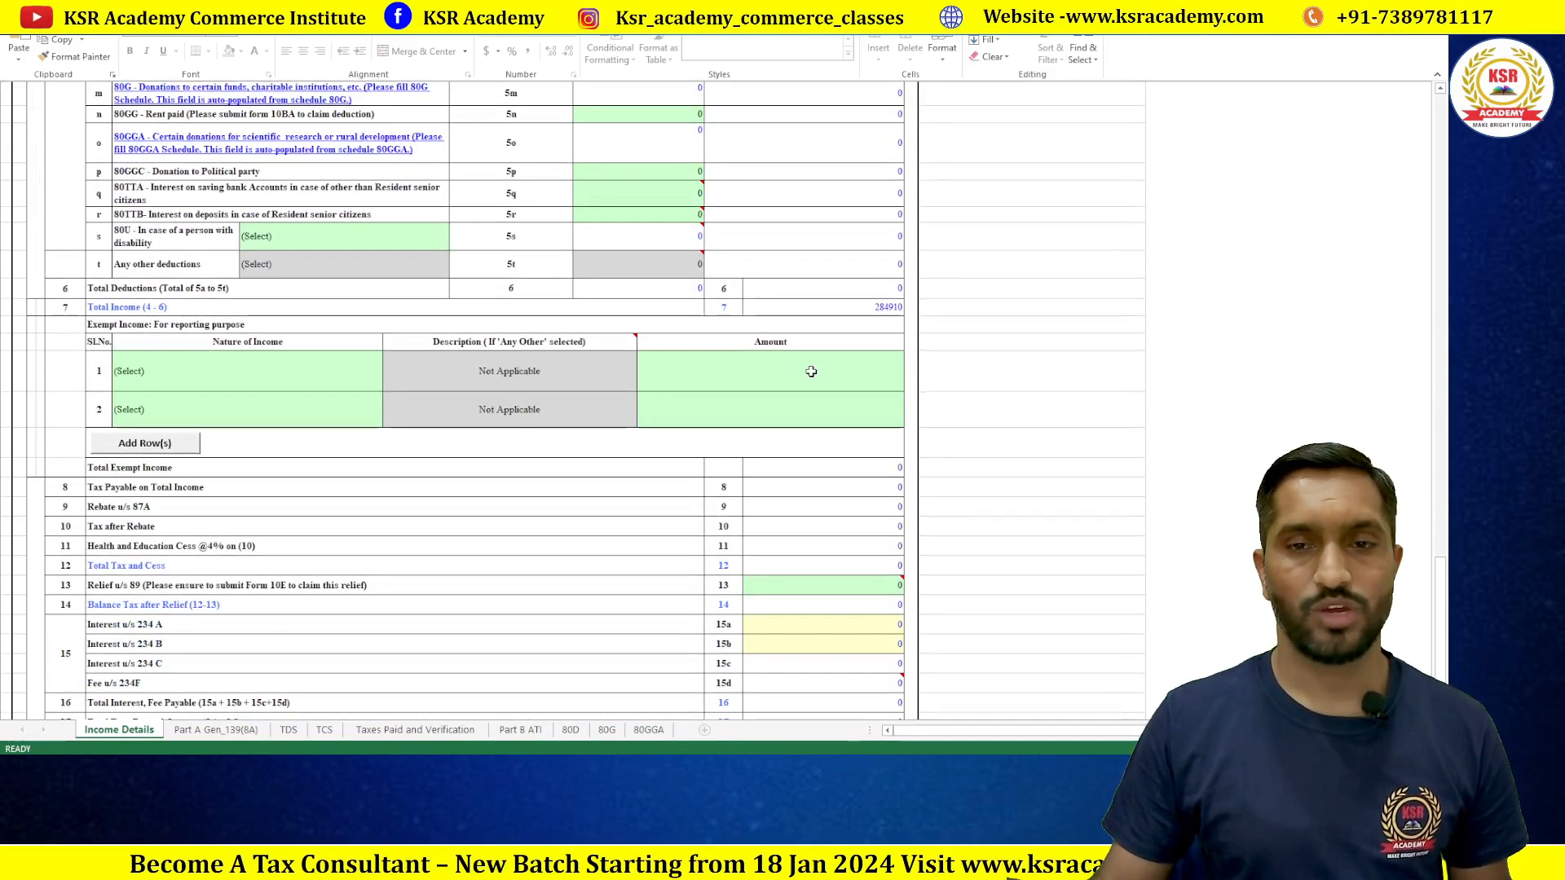
scroll(811, 372, down, 1)
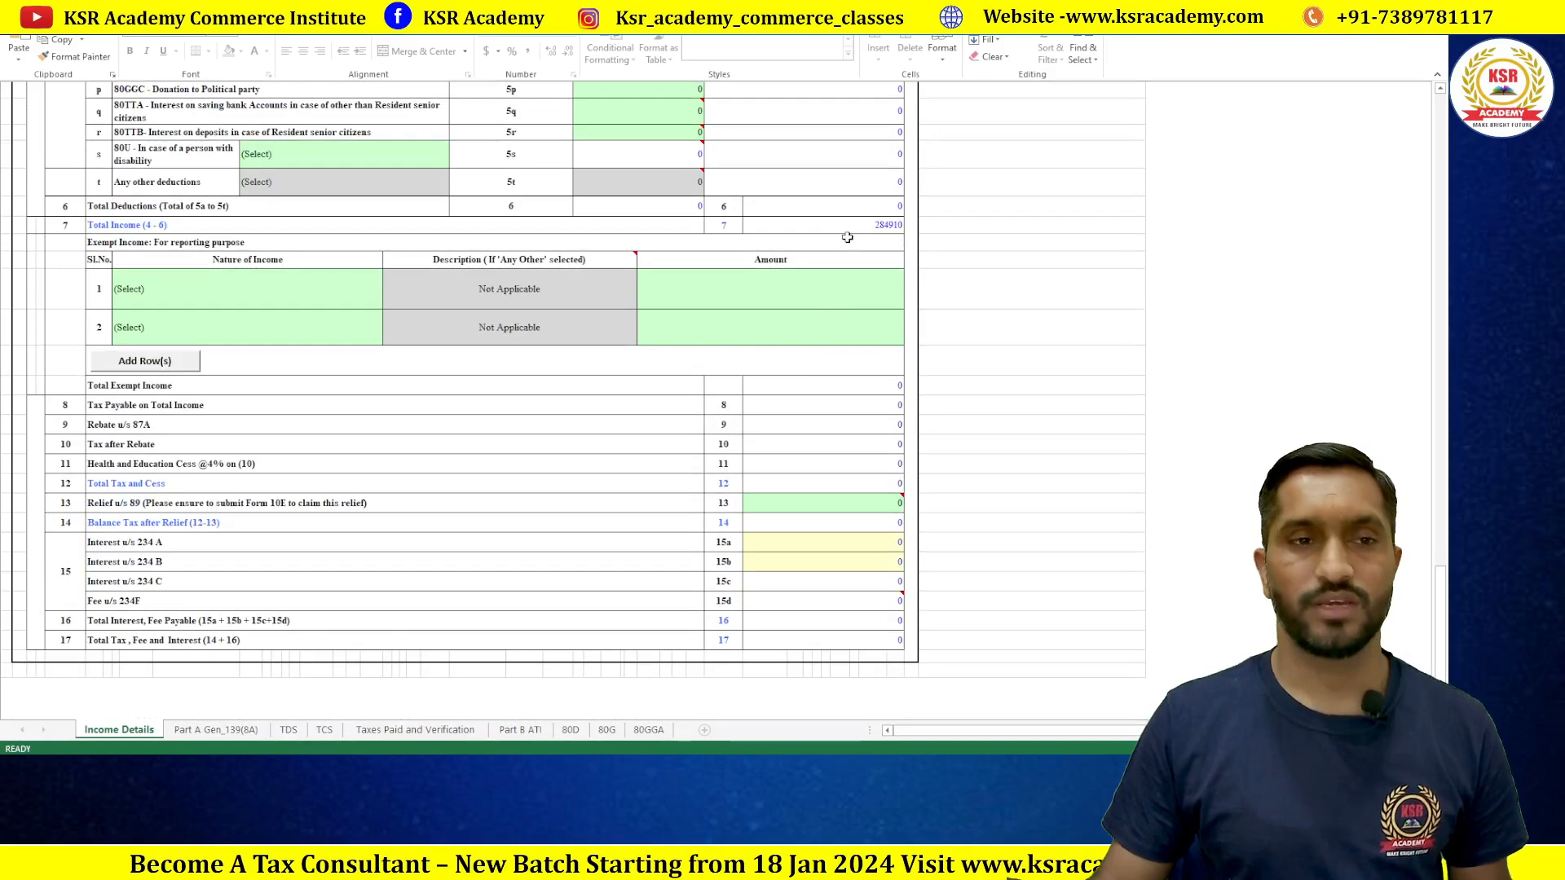
scroll(611, 344, up, 1)
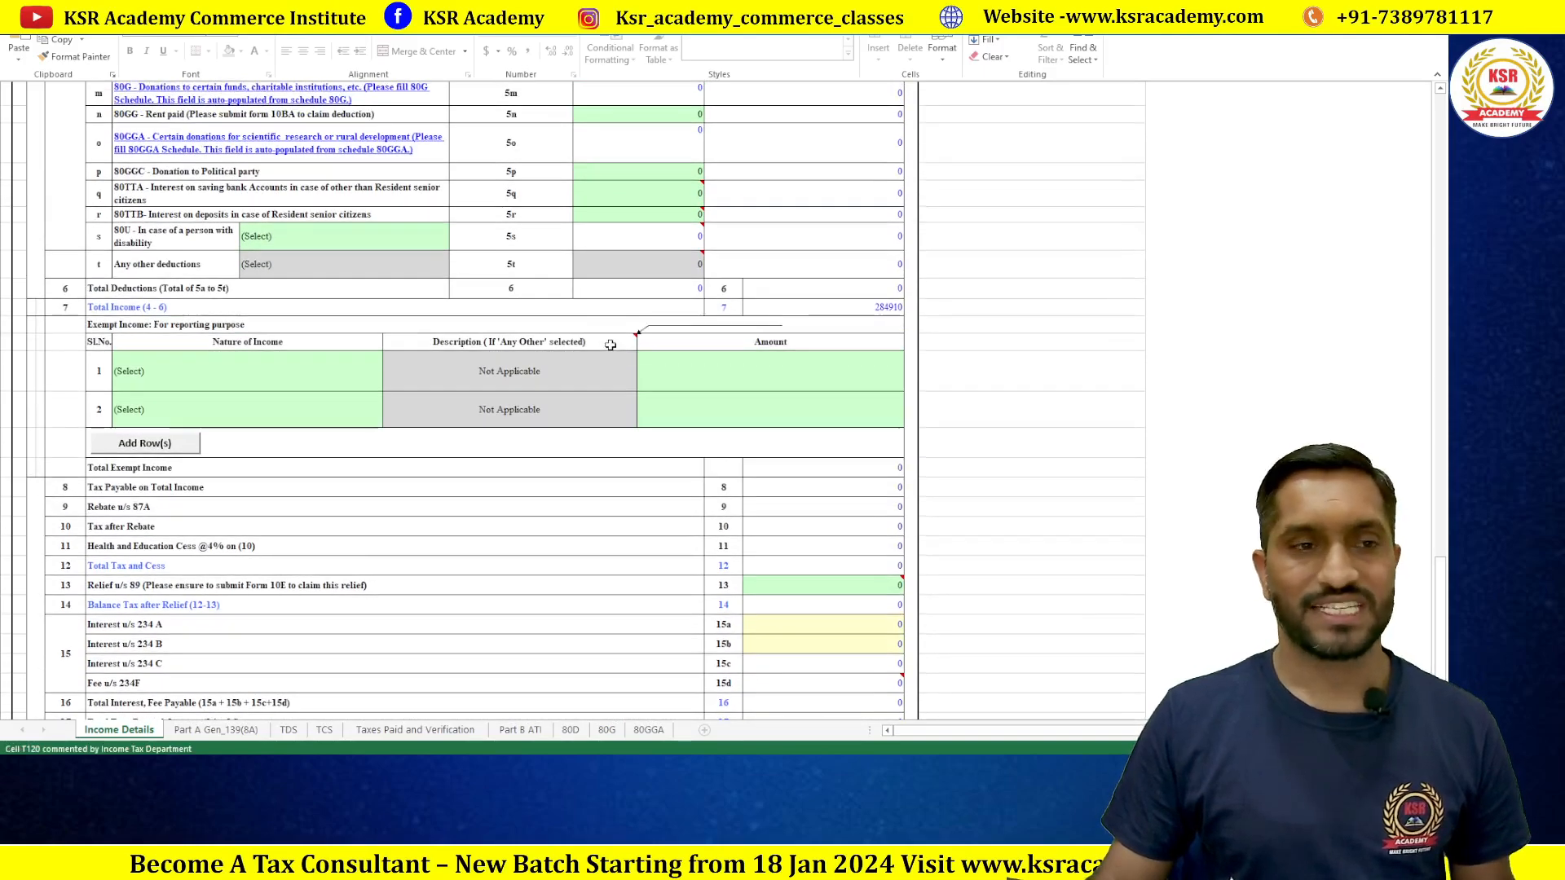
scroll(611, 345, down, 4)
scroll(611, 345, up, 2)
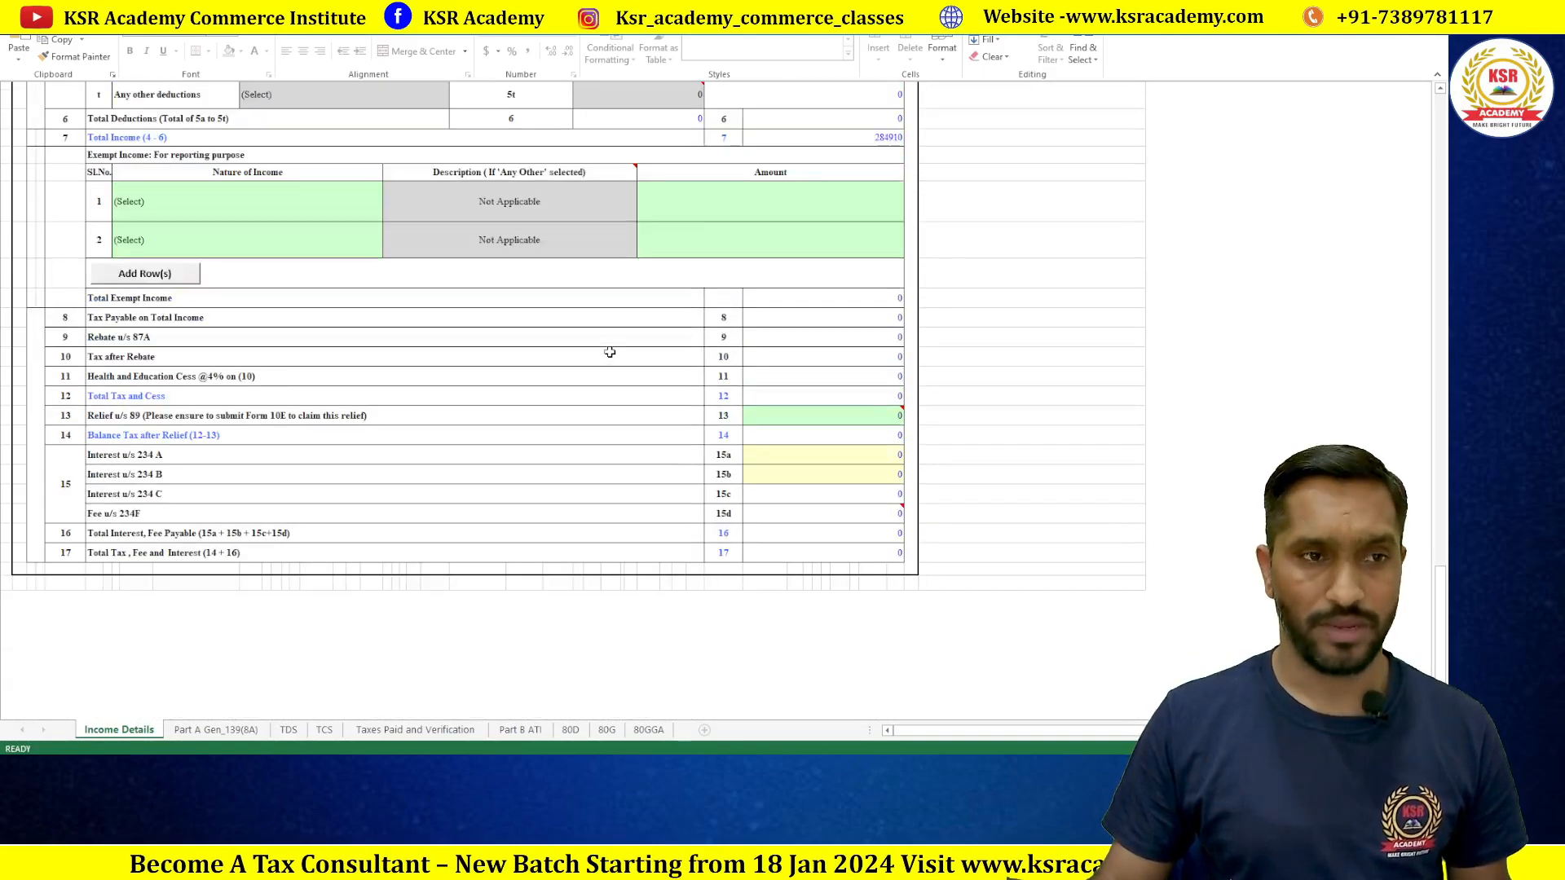
scroll(728, 440, up, 2)
scroll(727, 440, up, 1)
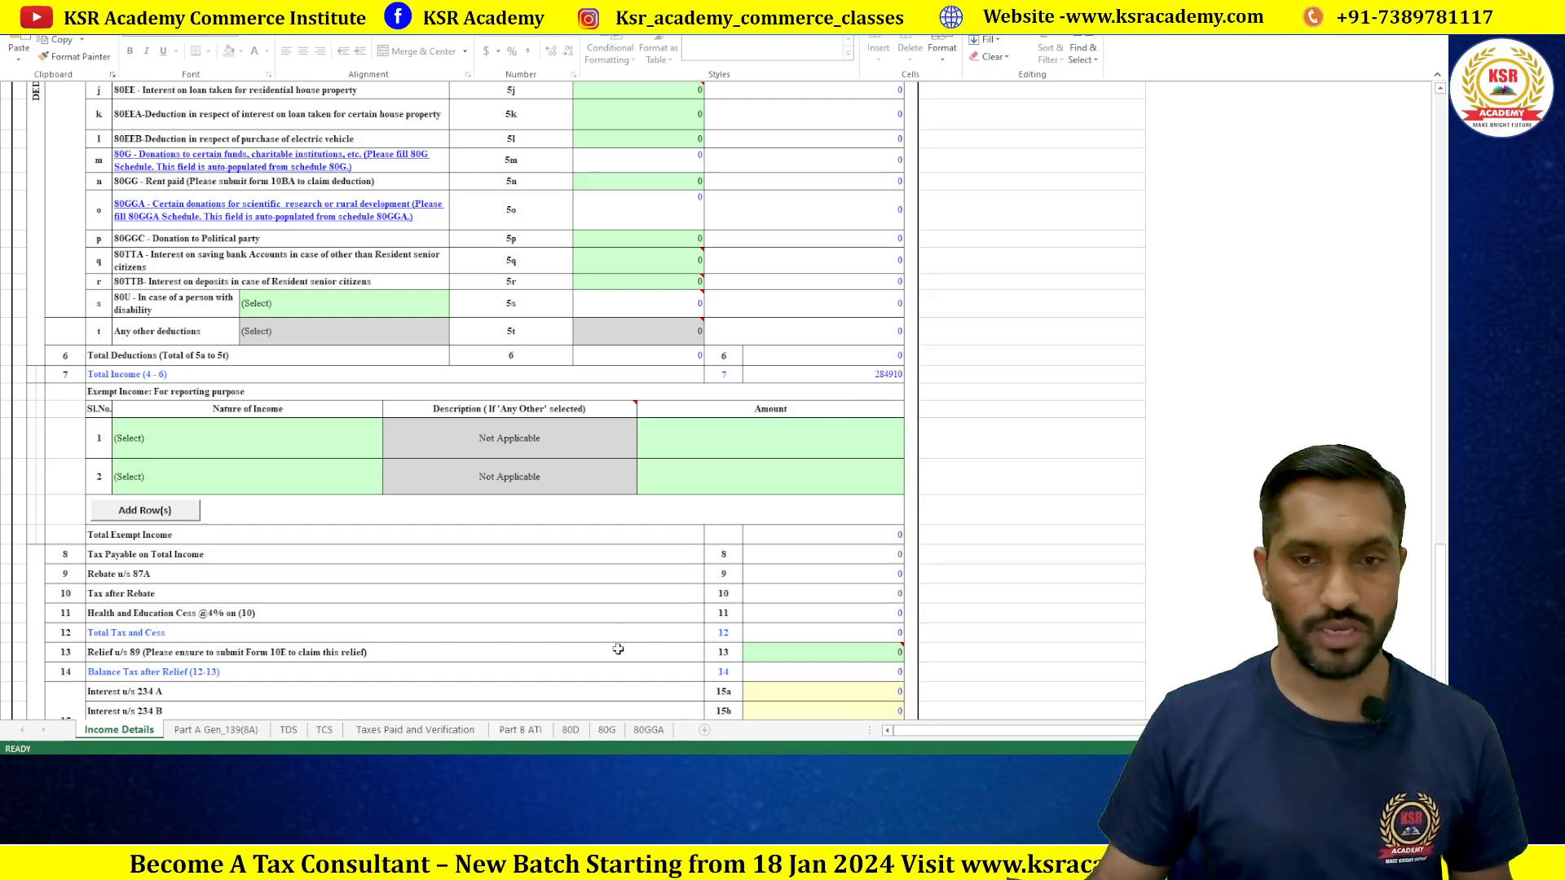
double_click(889, 542)
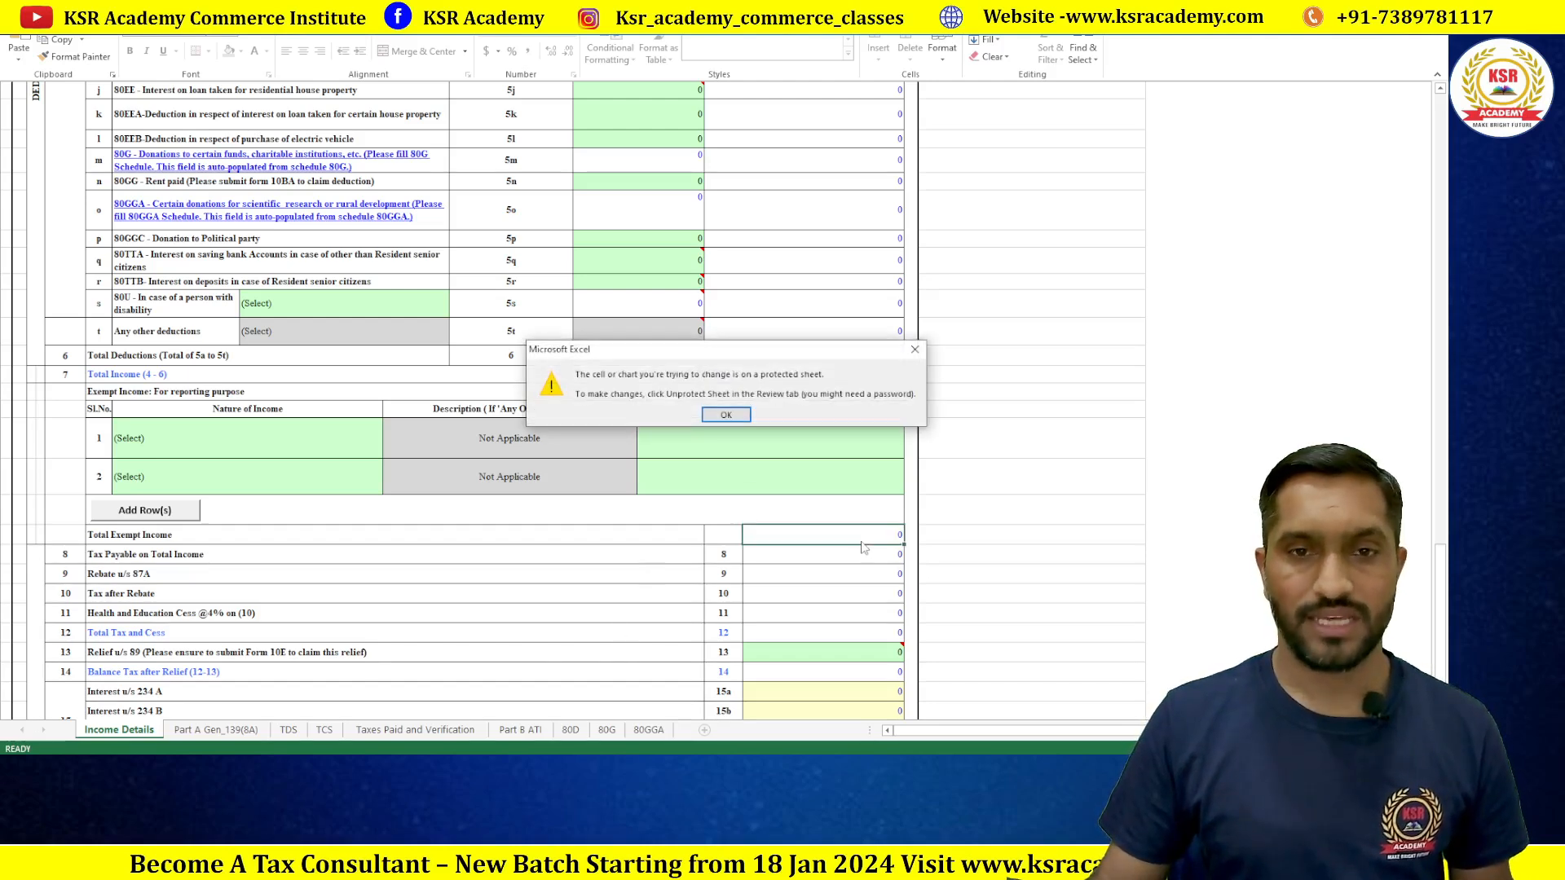
click(737, 410)
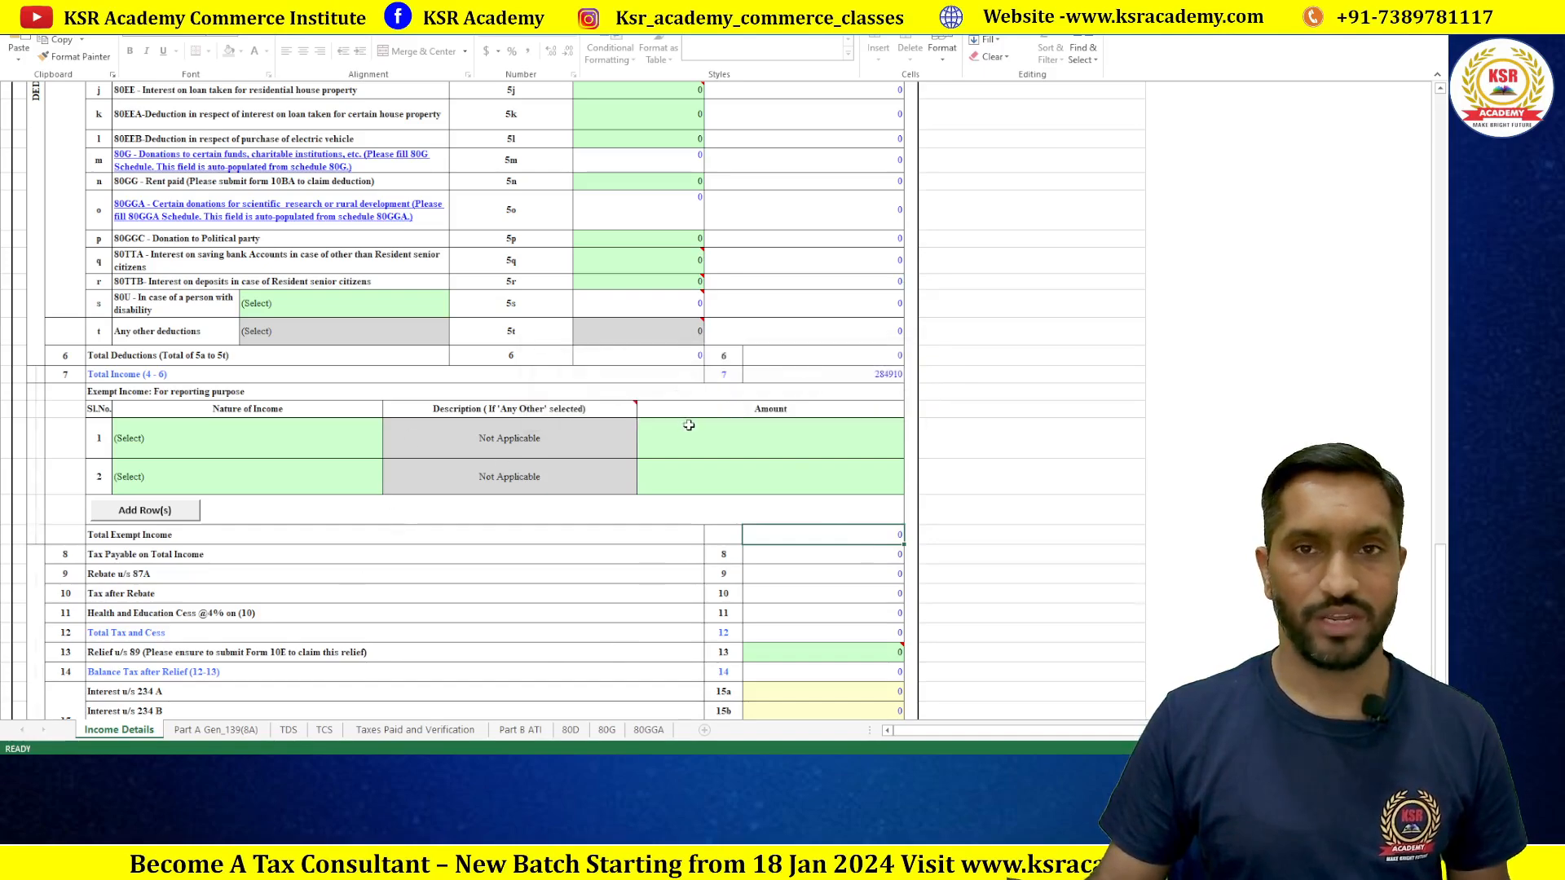
scroll(689, 426, up, 15)
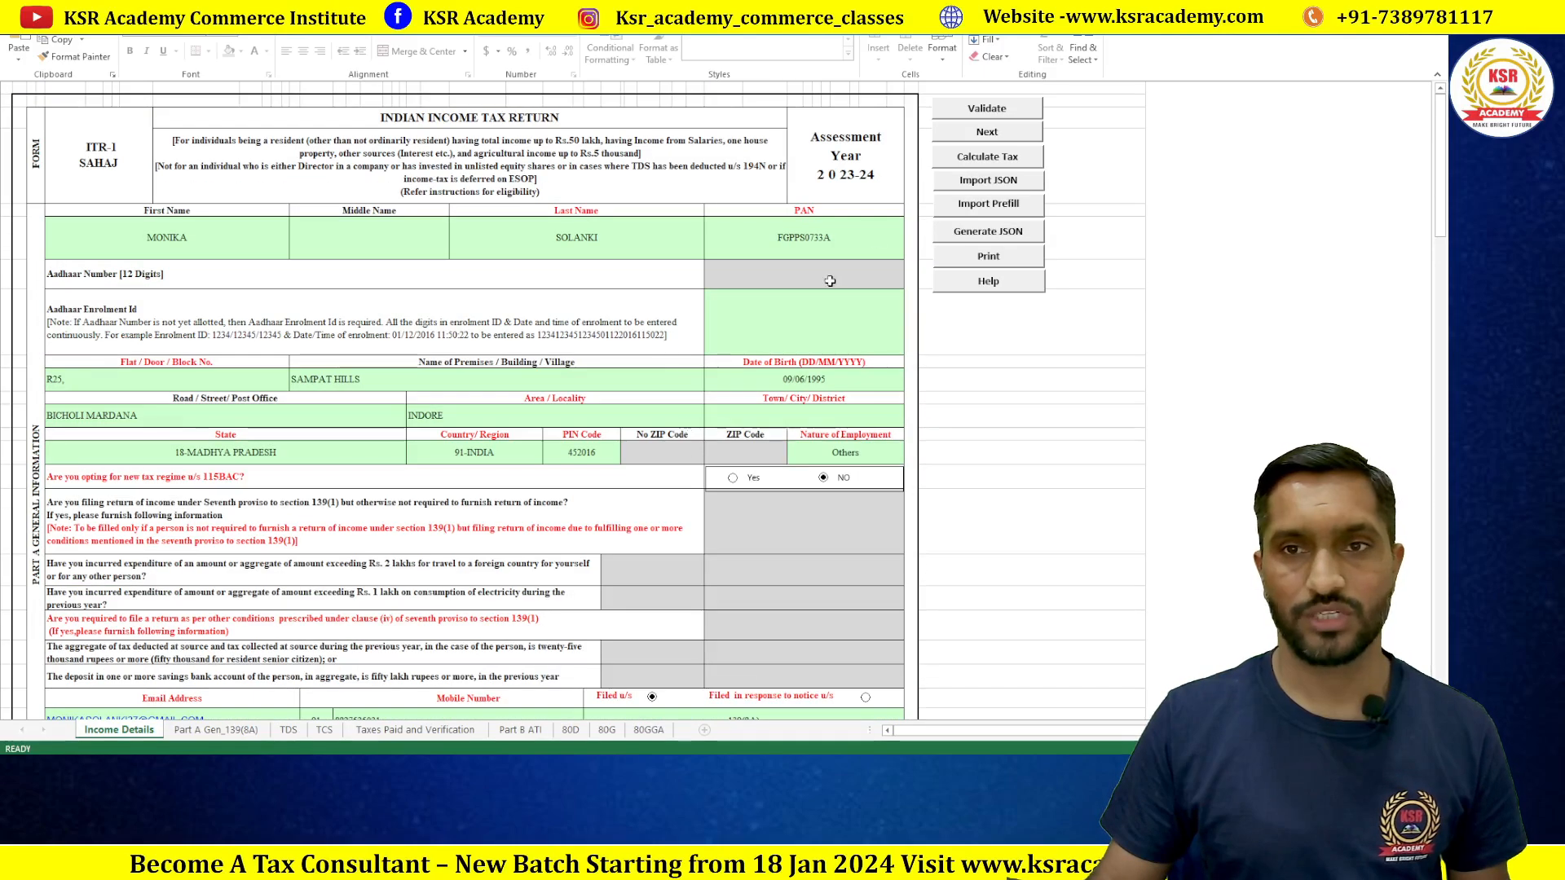
Step: Validate the return and dismiss the missing-field alert
click(966, 156)
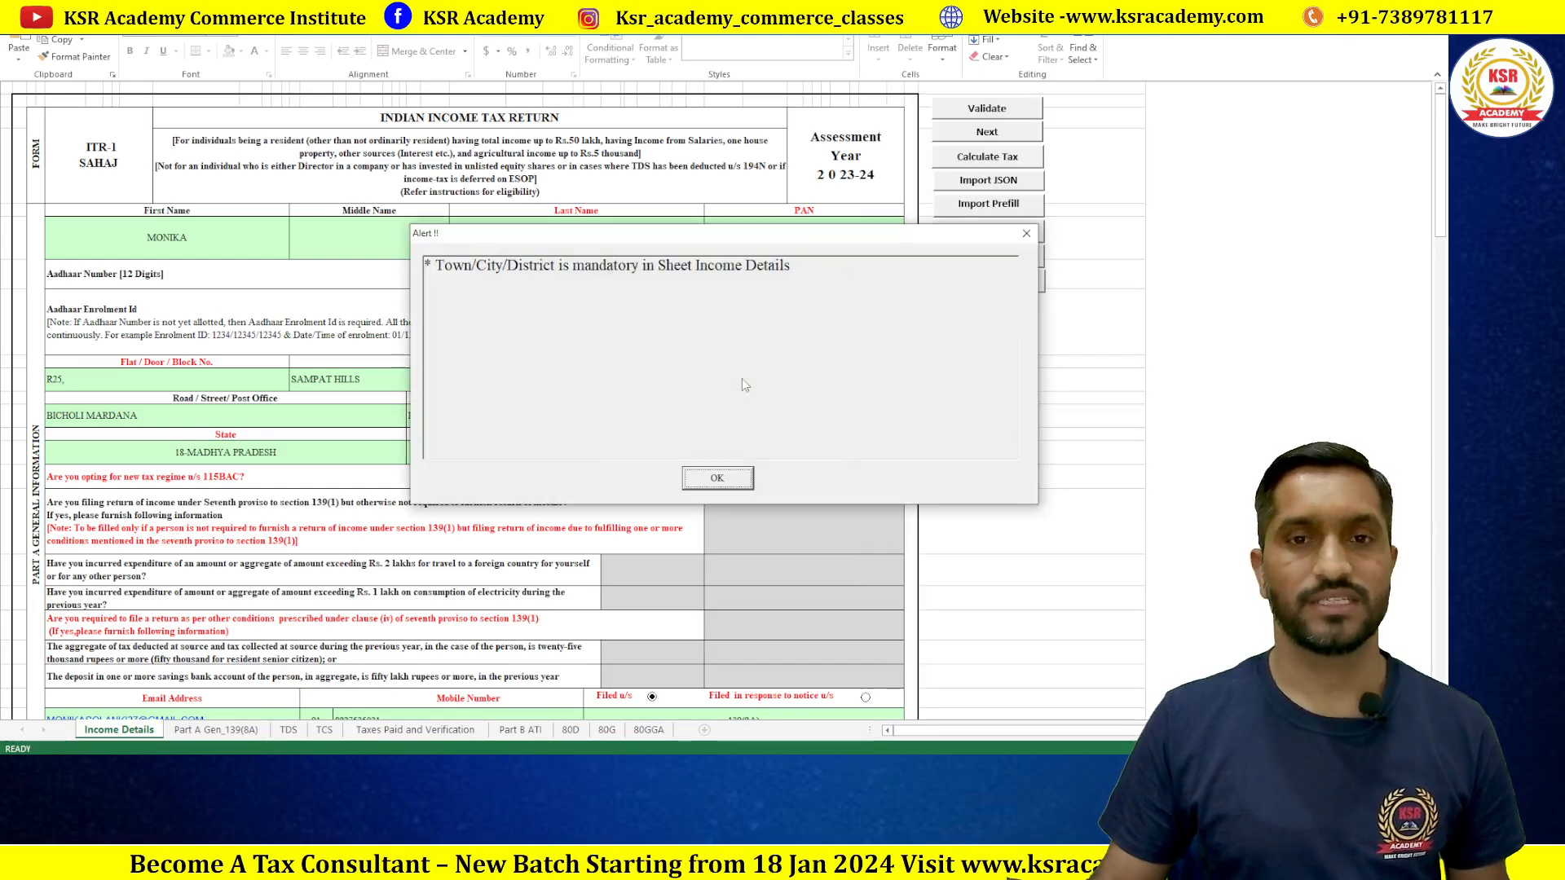
click(721, 479)
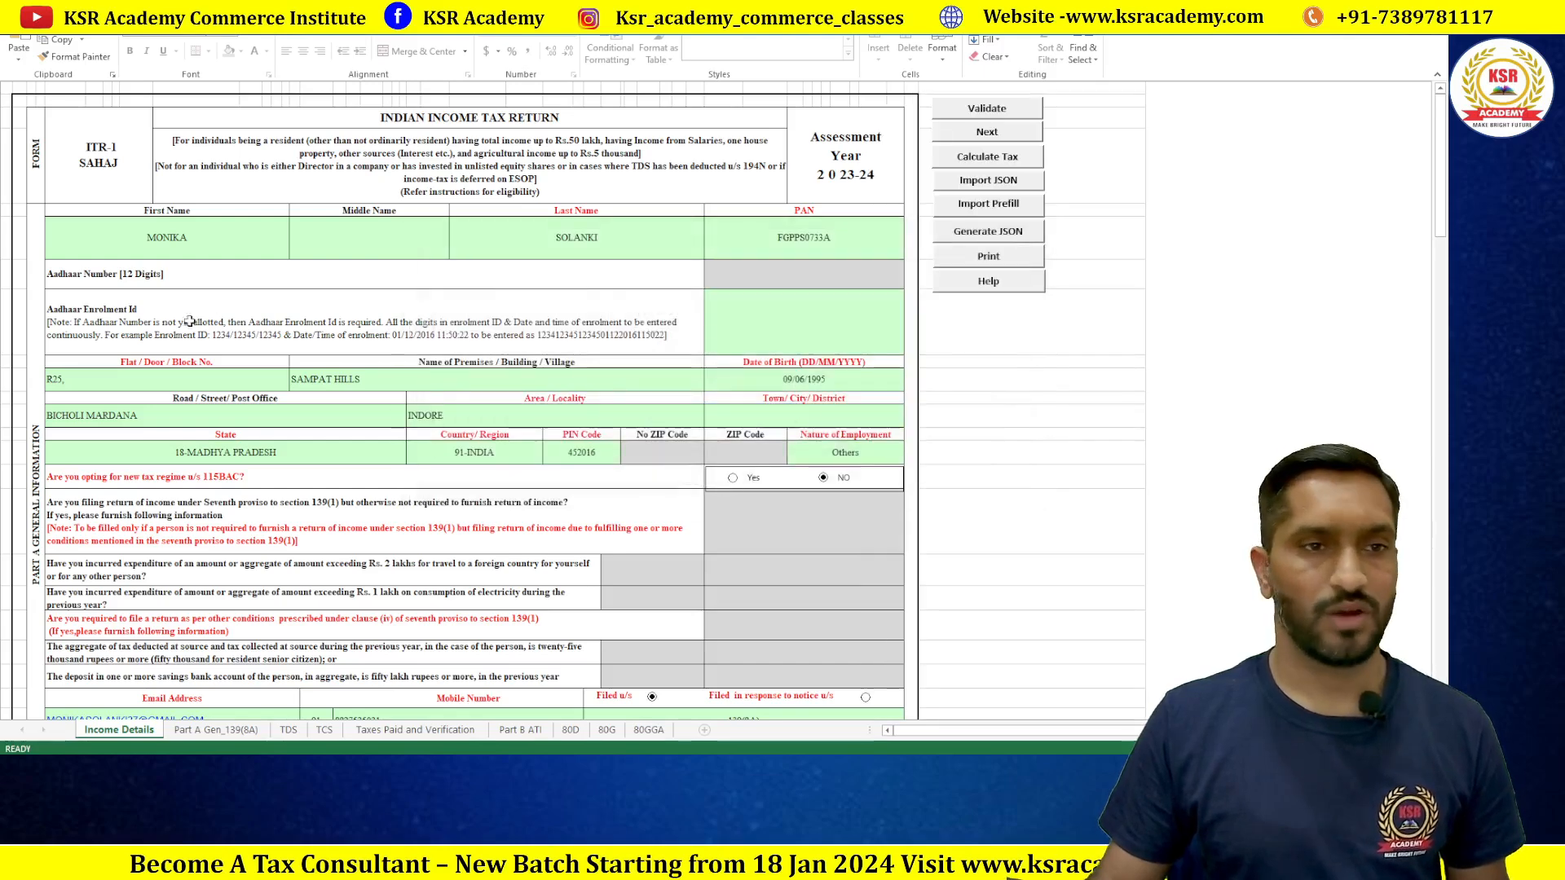
scroll(626, 368, down, 3)
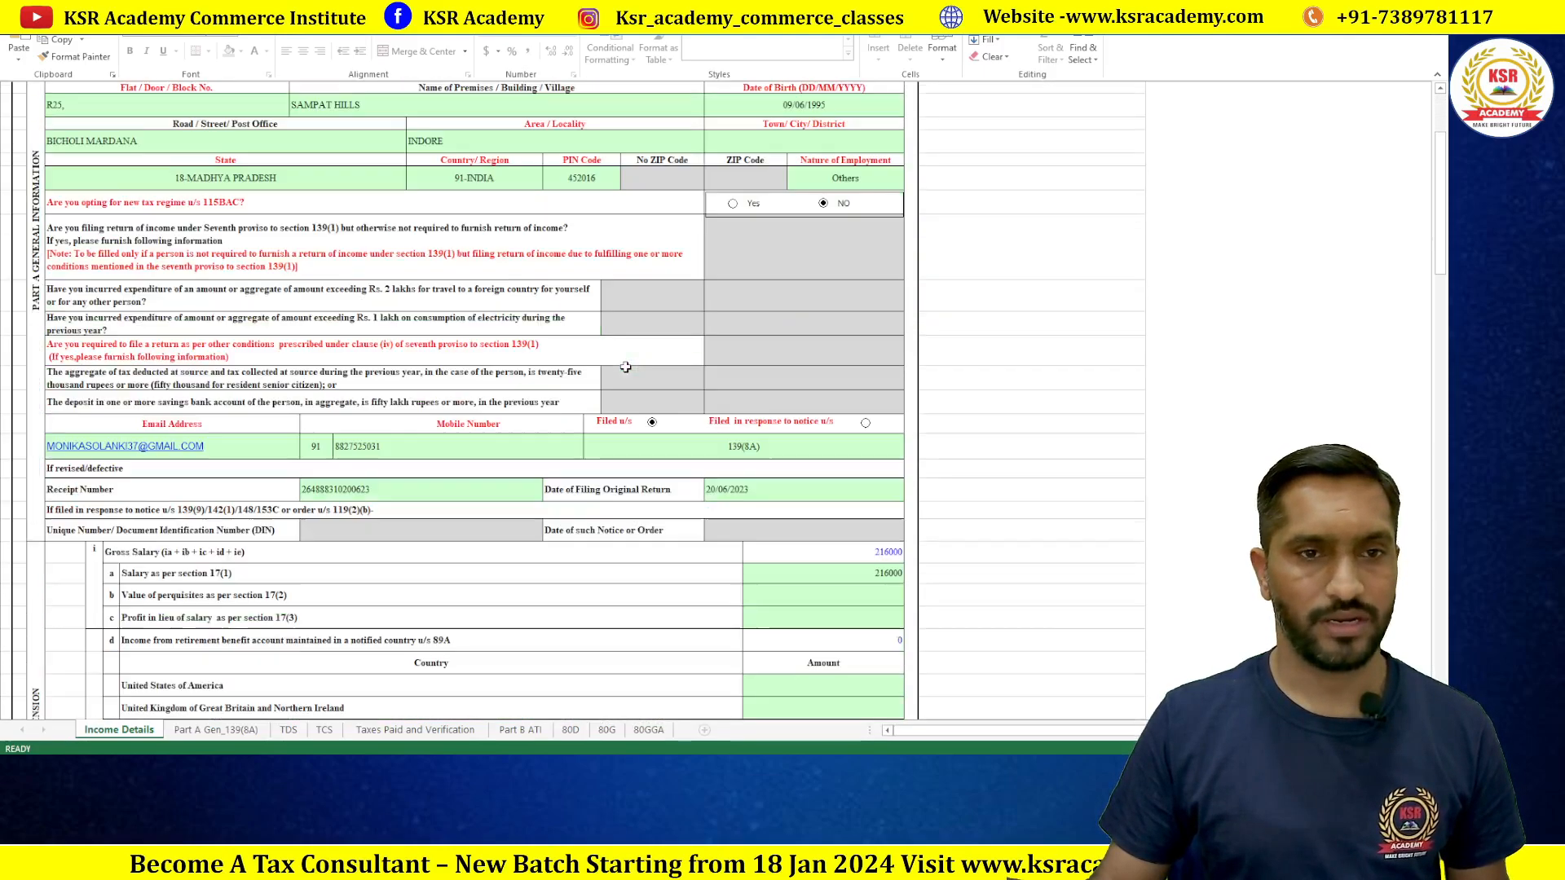
scroll(611, 326, up, 3)
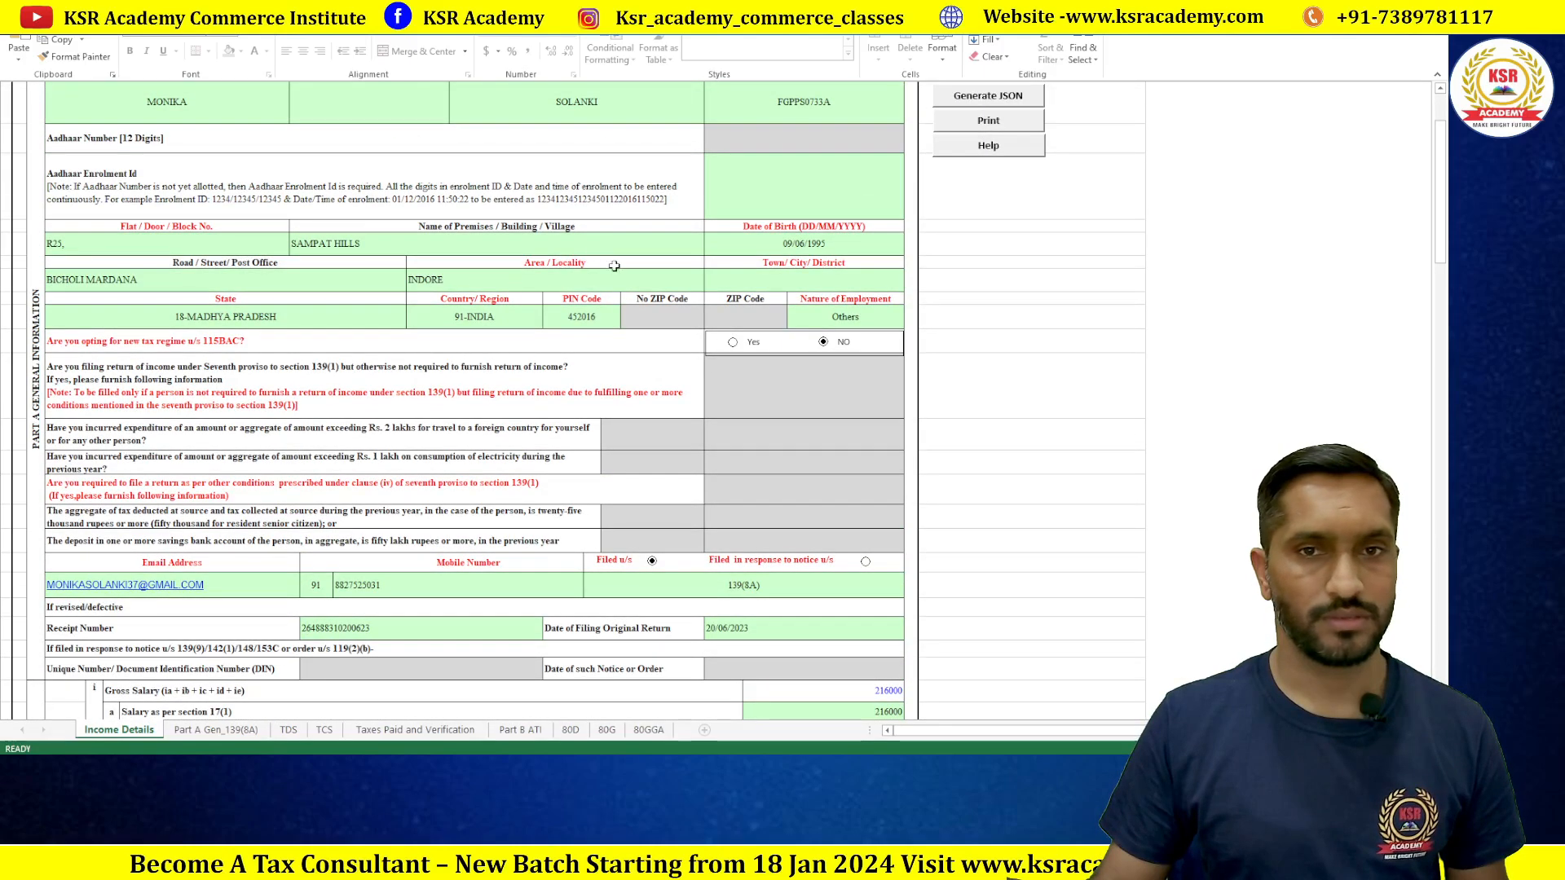
Step: Fill the empty Town/City/District field with the taxpayer's city
click(785, 279)
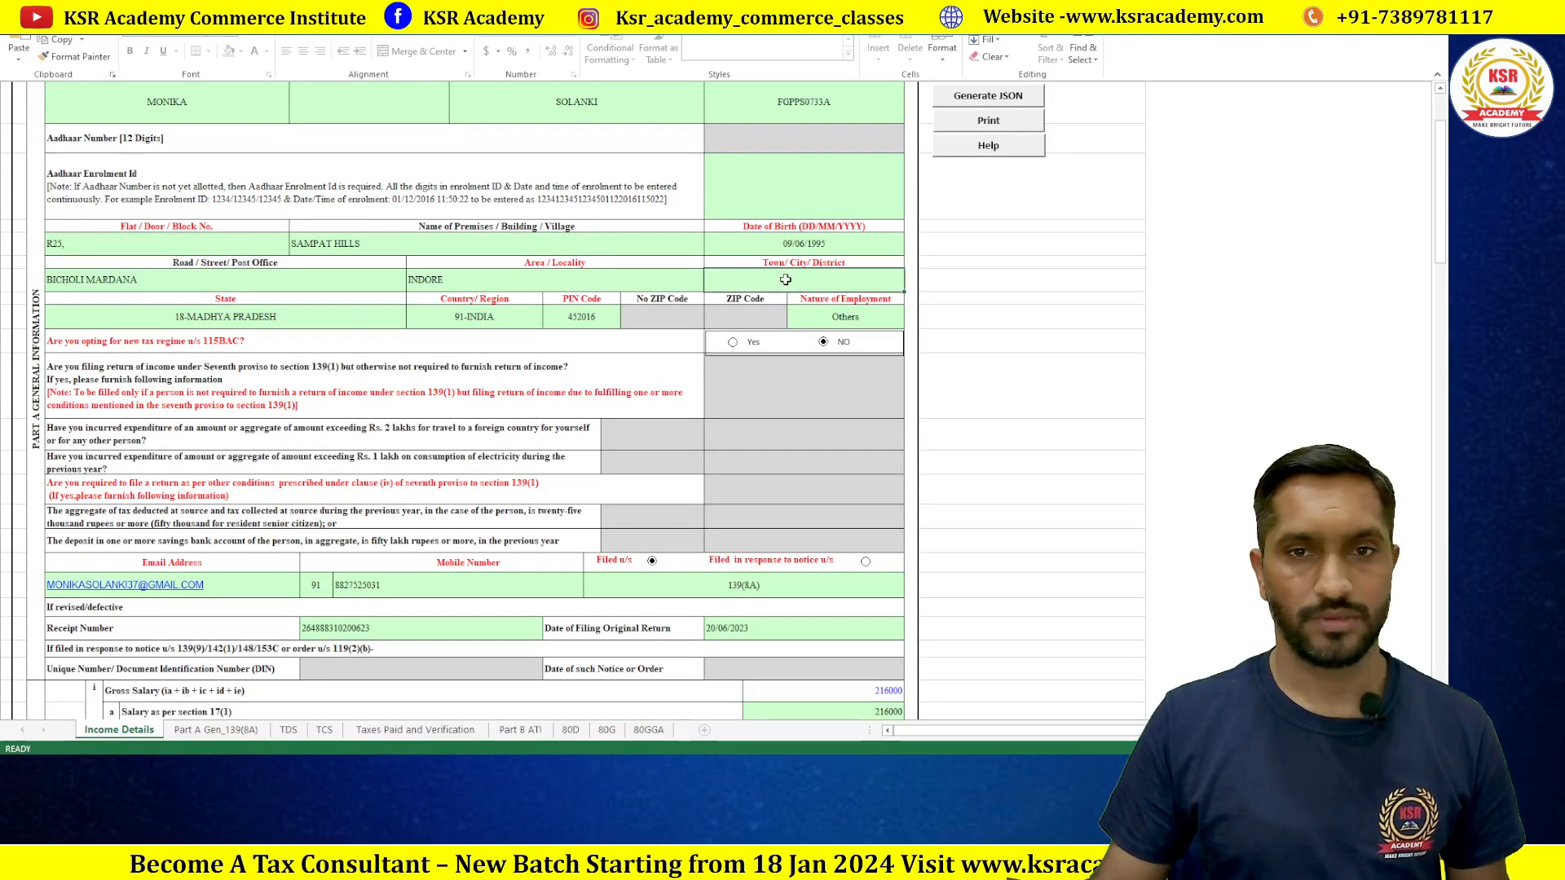
text(Indore)
key(Tab)
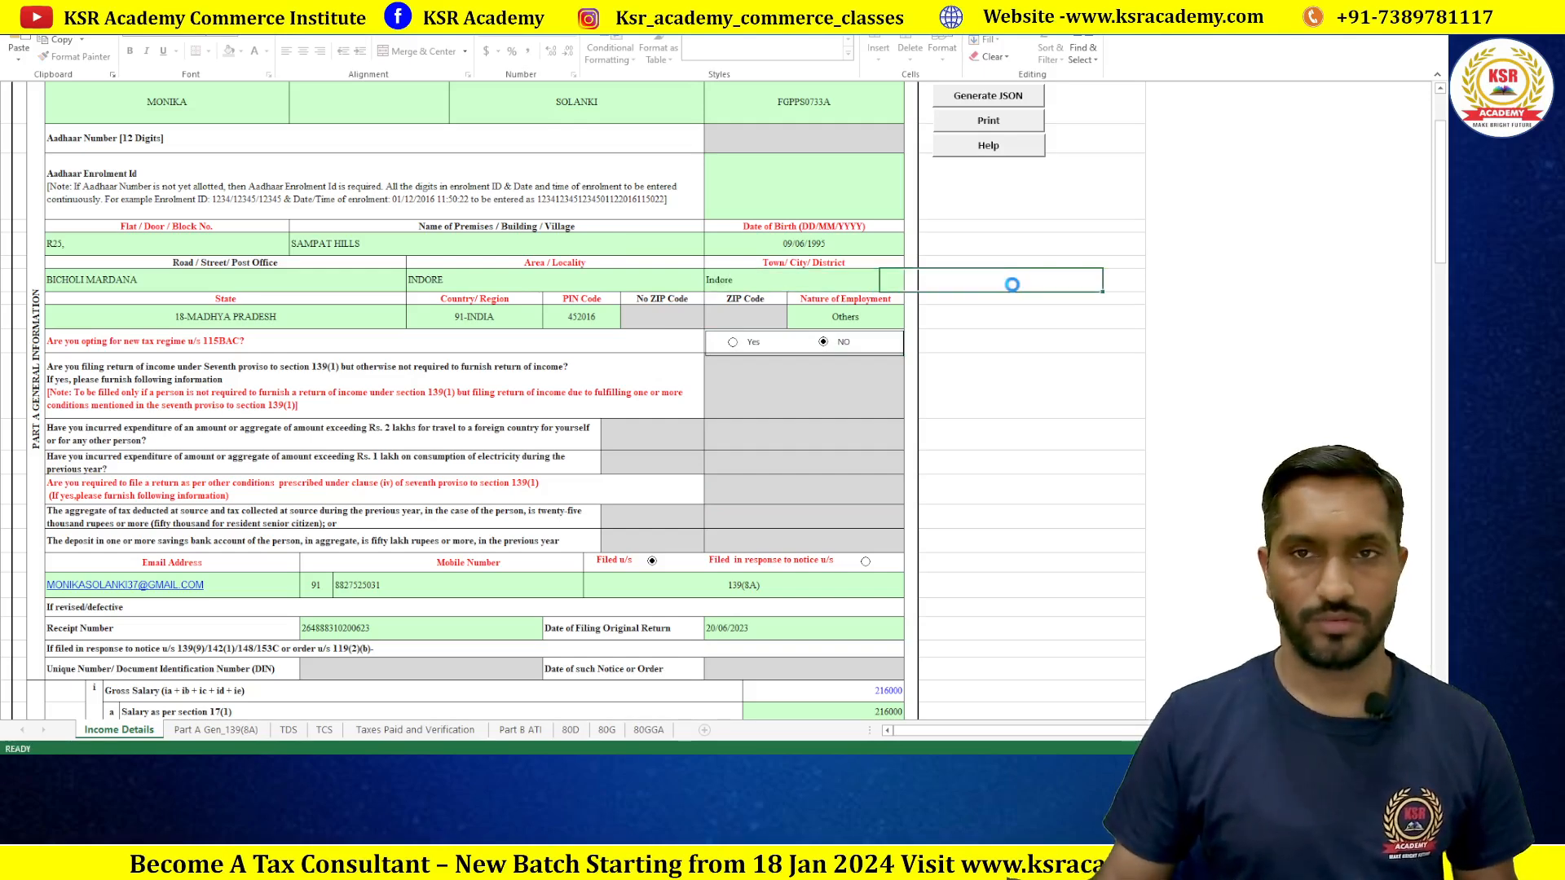
double_click(1011, 285)
click(727, 415)
scroll(938, 285, up, 3)
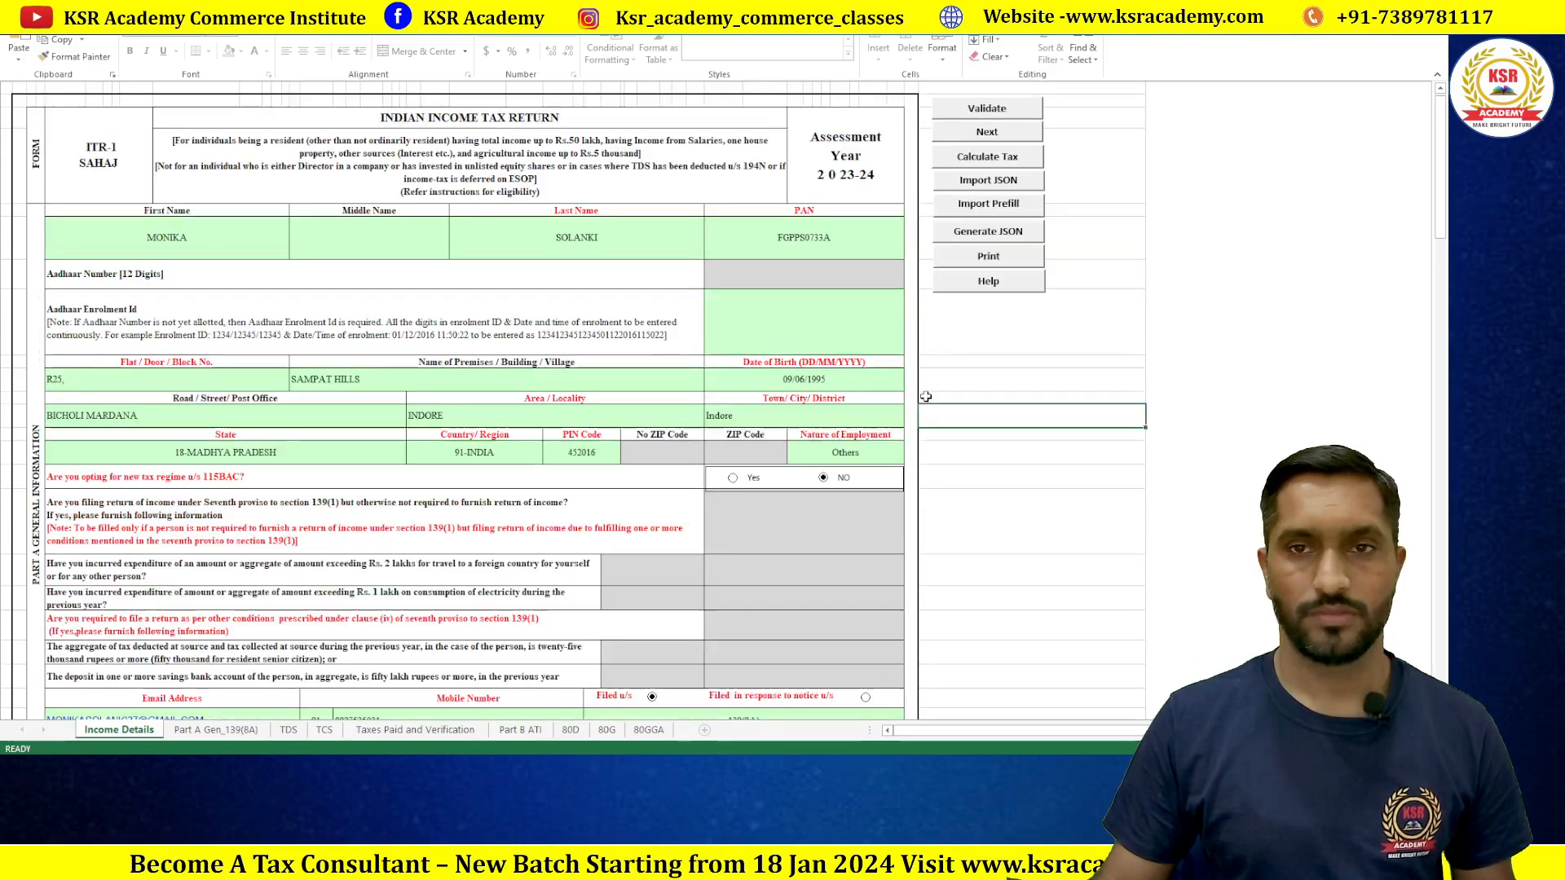
click(987, 160)
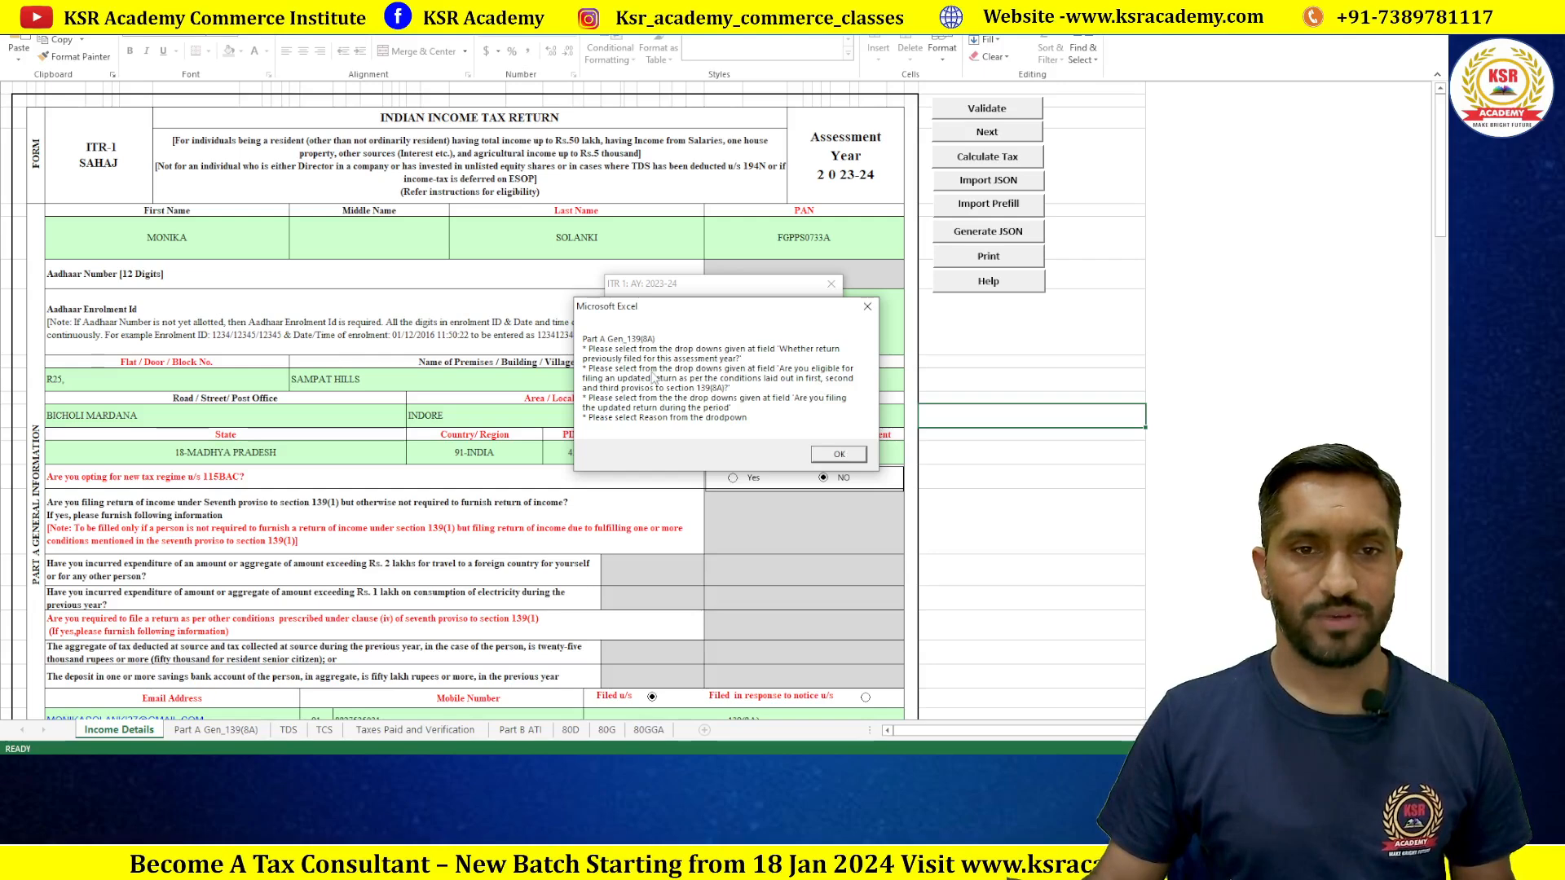
click(839, 454)
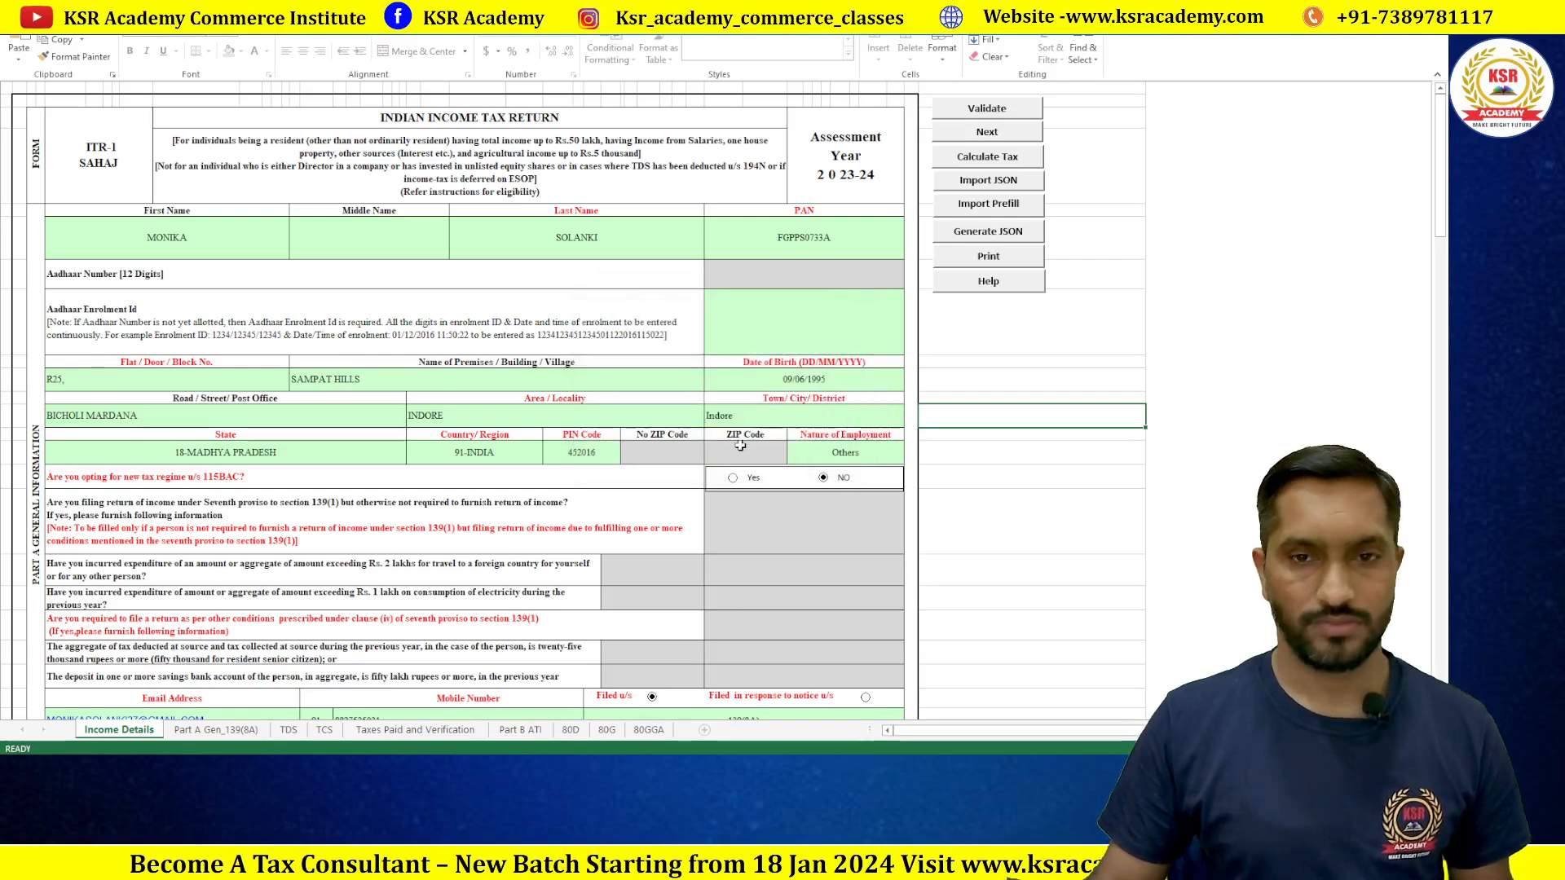
scroll(786, 427, down, 1)
scroll(787, 427, down, 5)
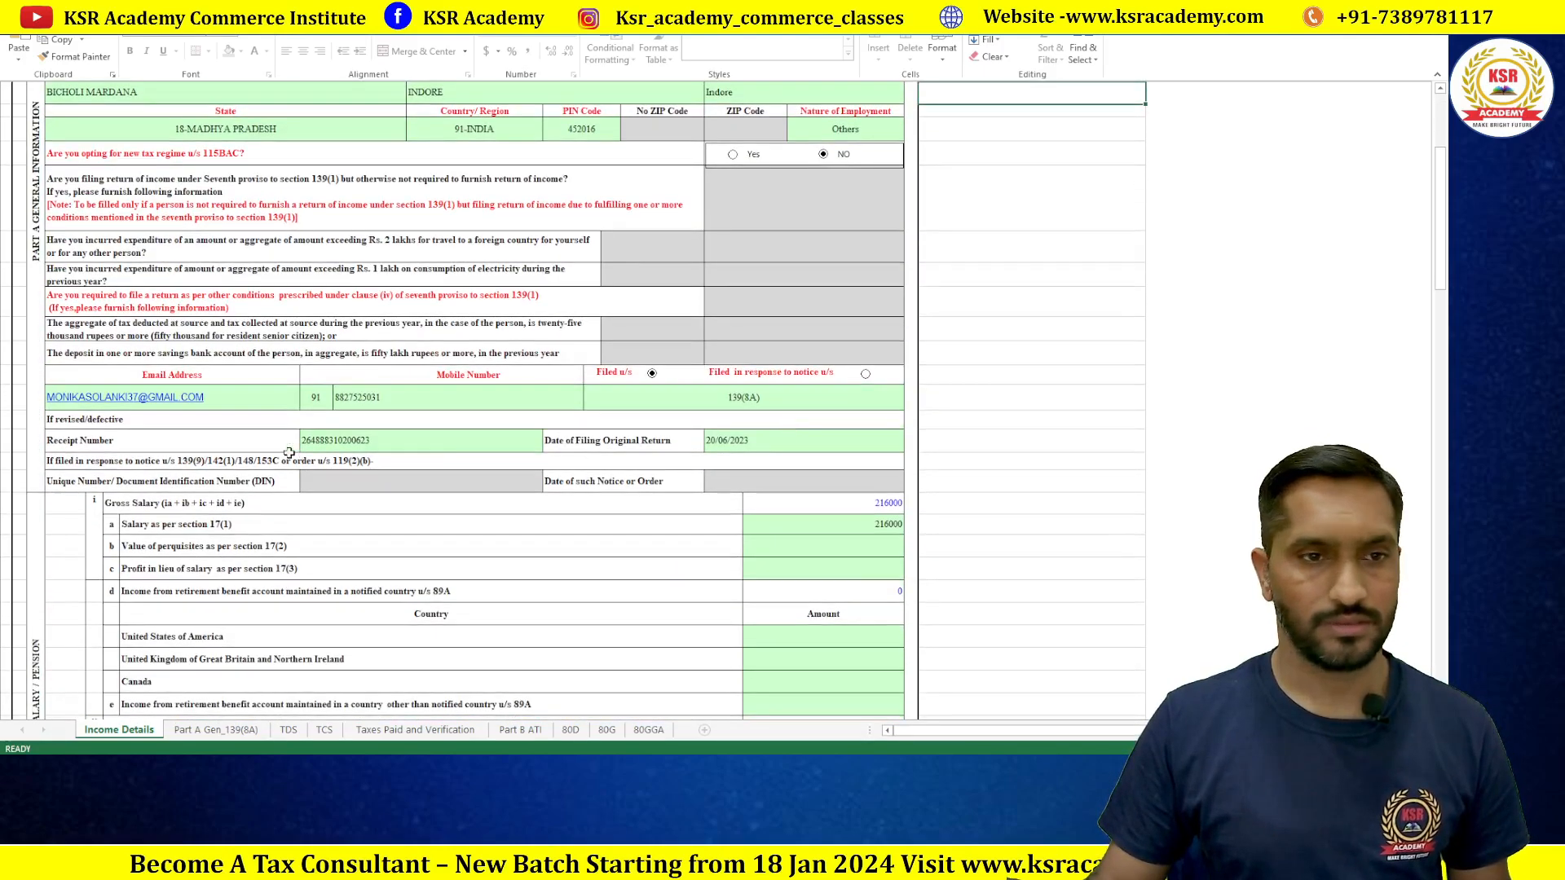
click(762, 397)
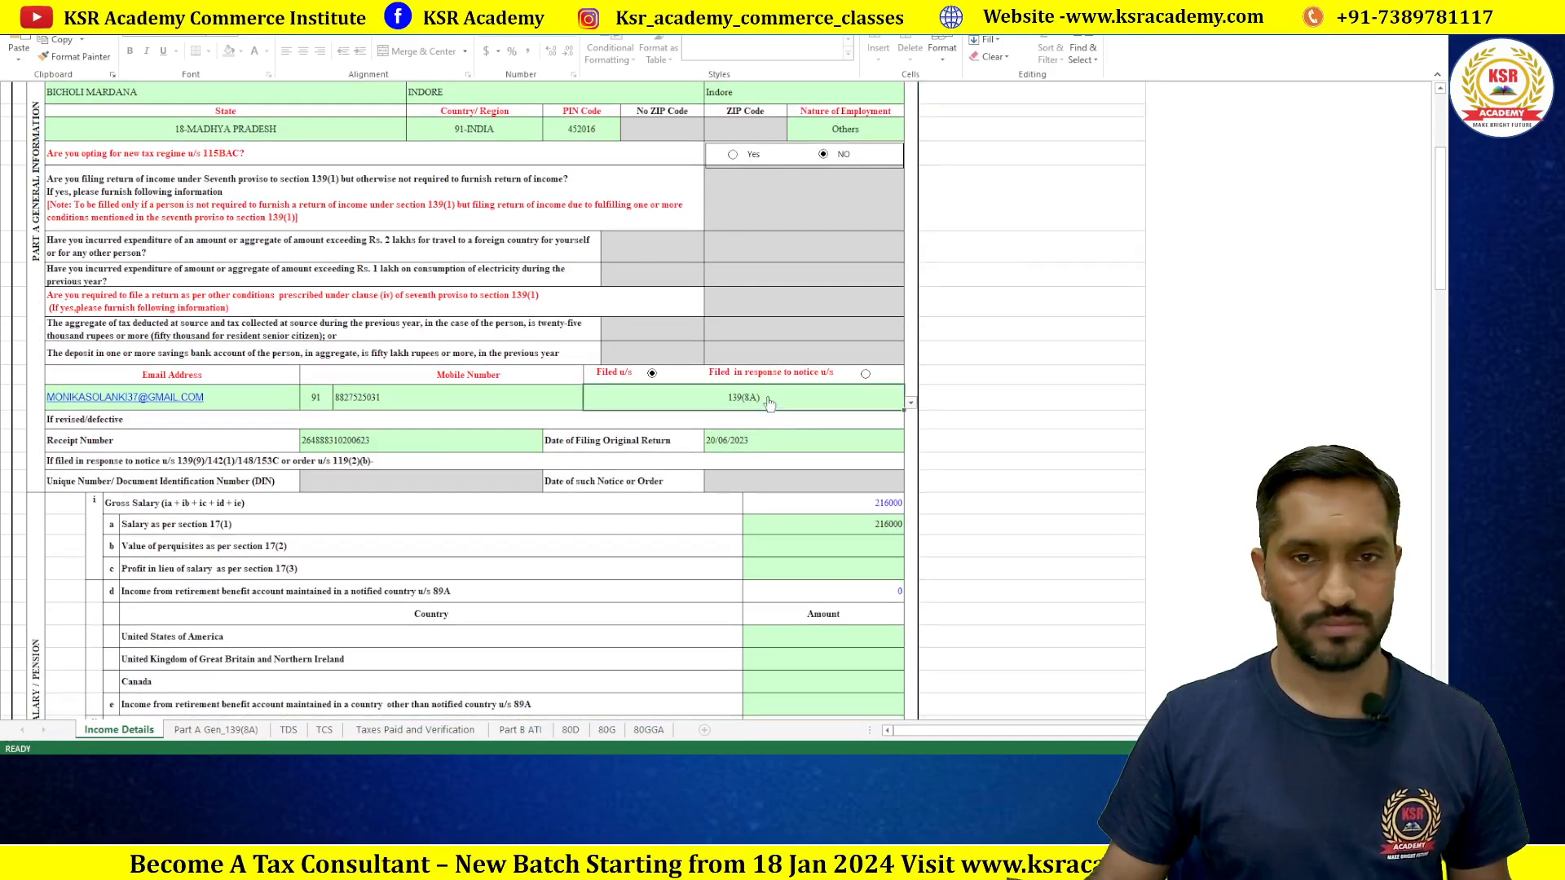
click(912, 403)
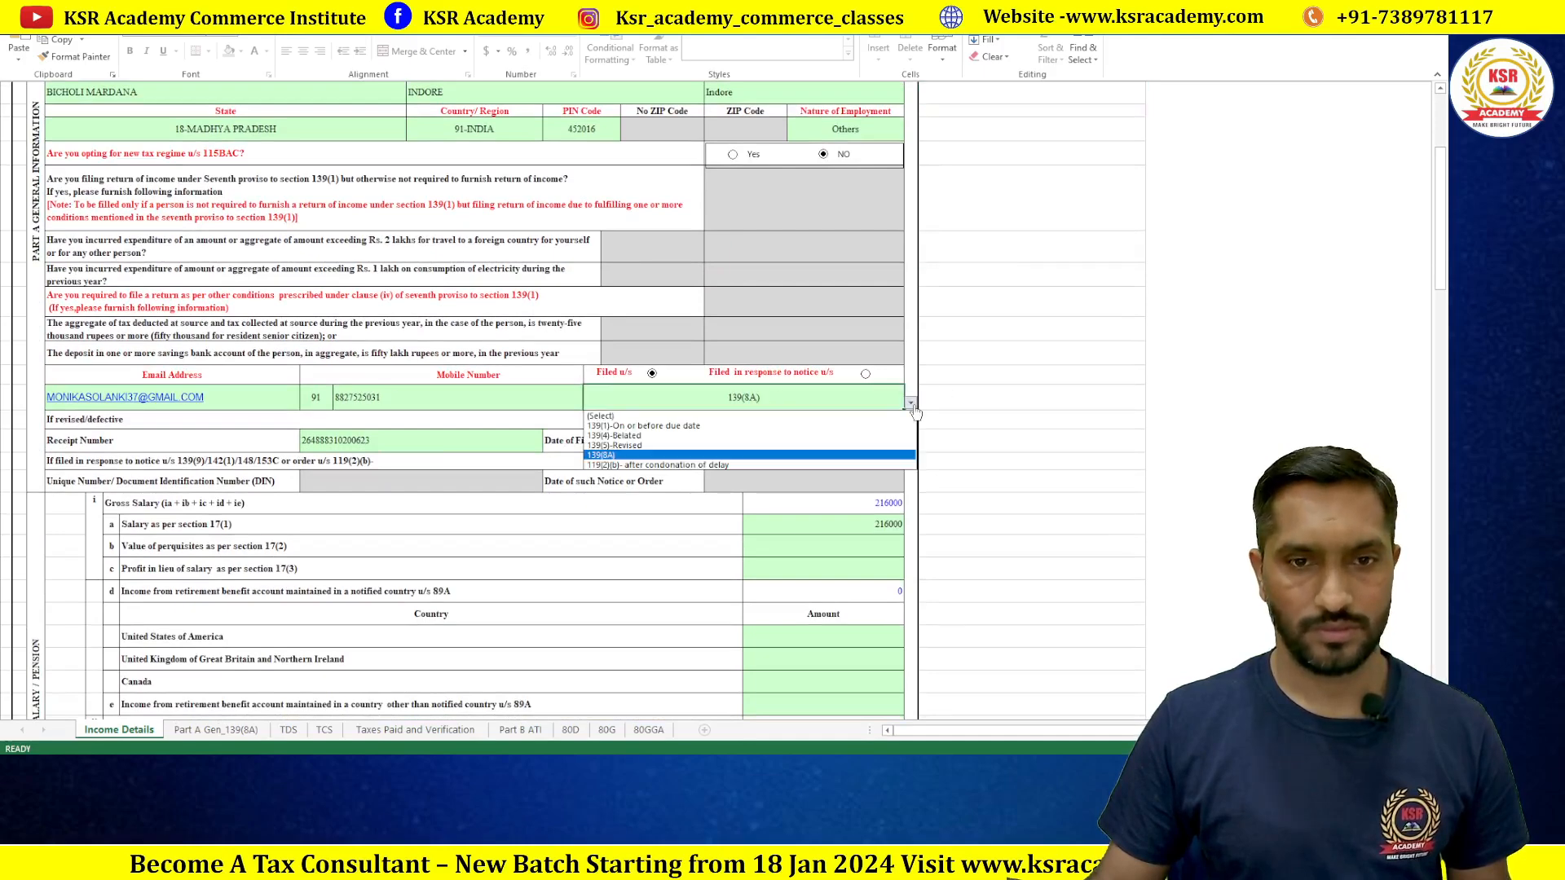
click(802, 437)
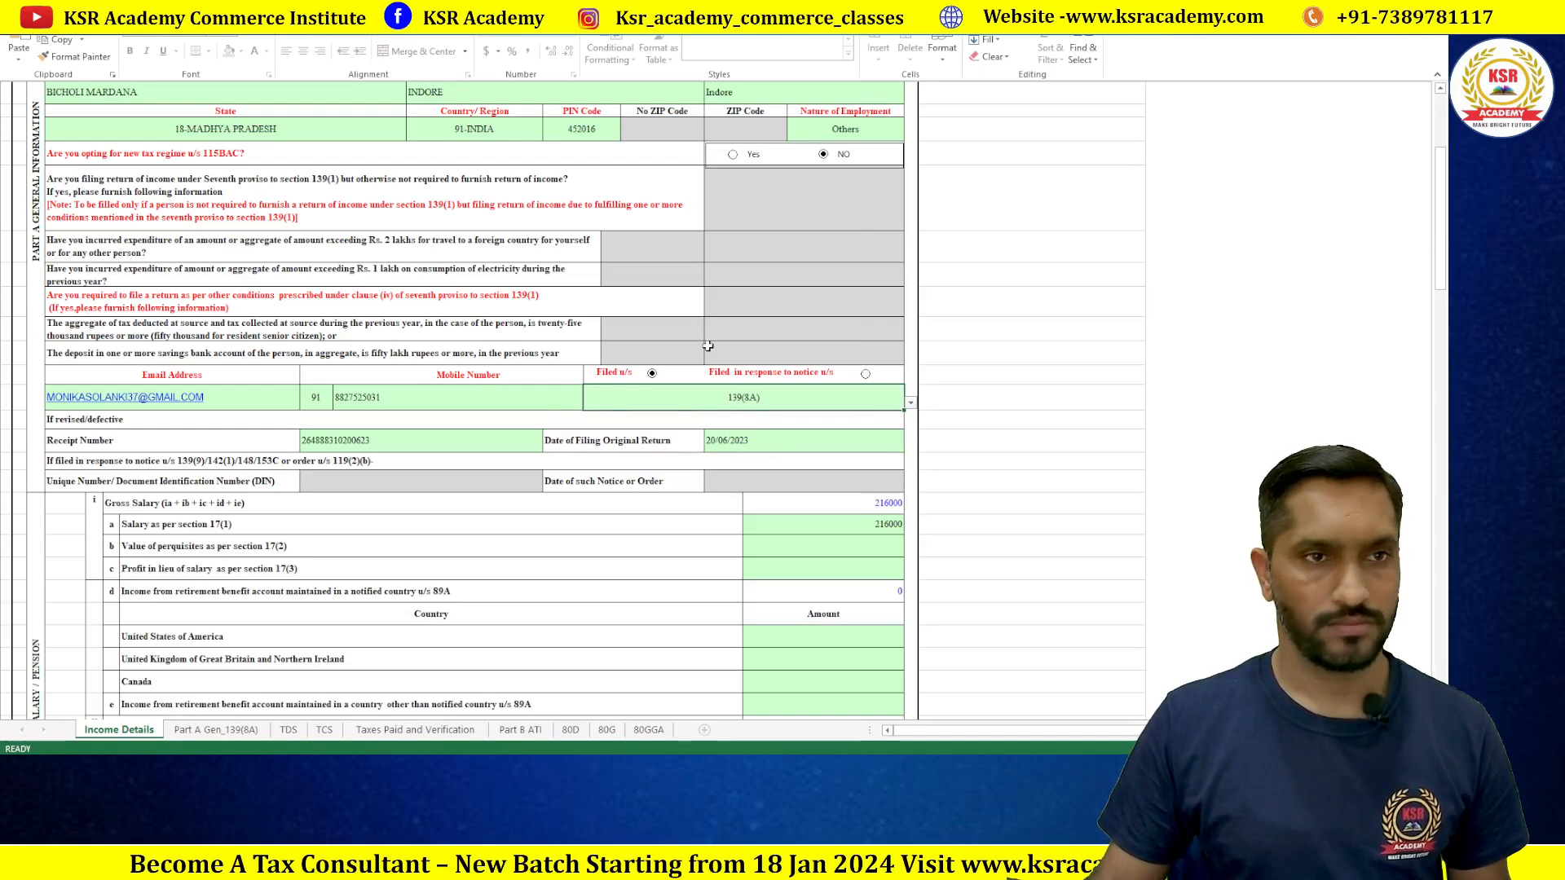
scroll(707, 343, down, 12)
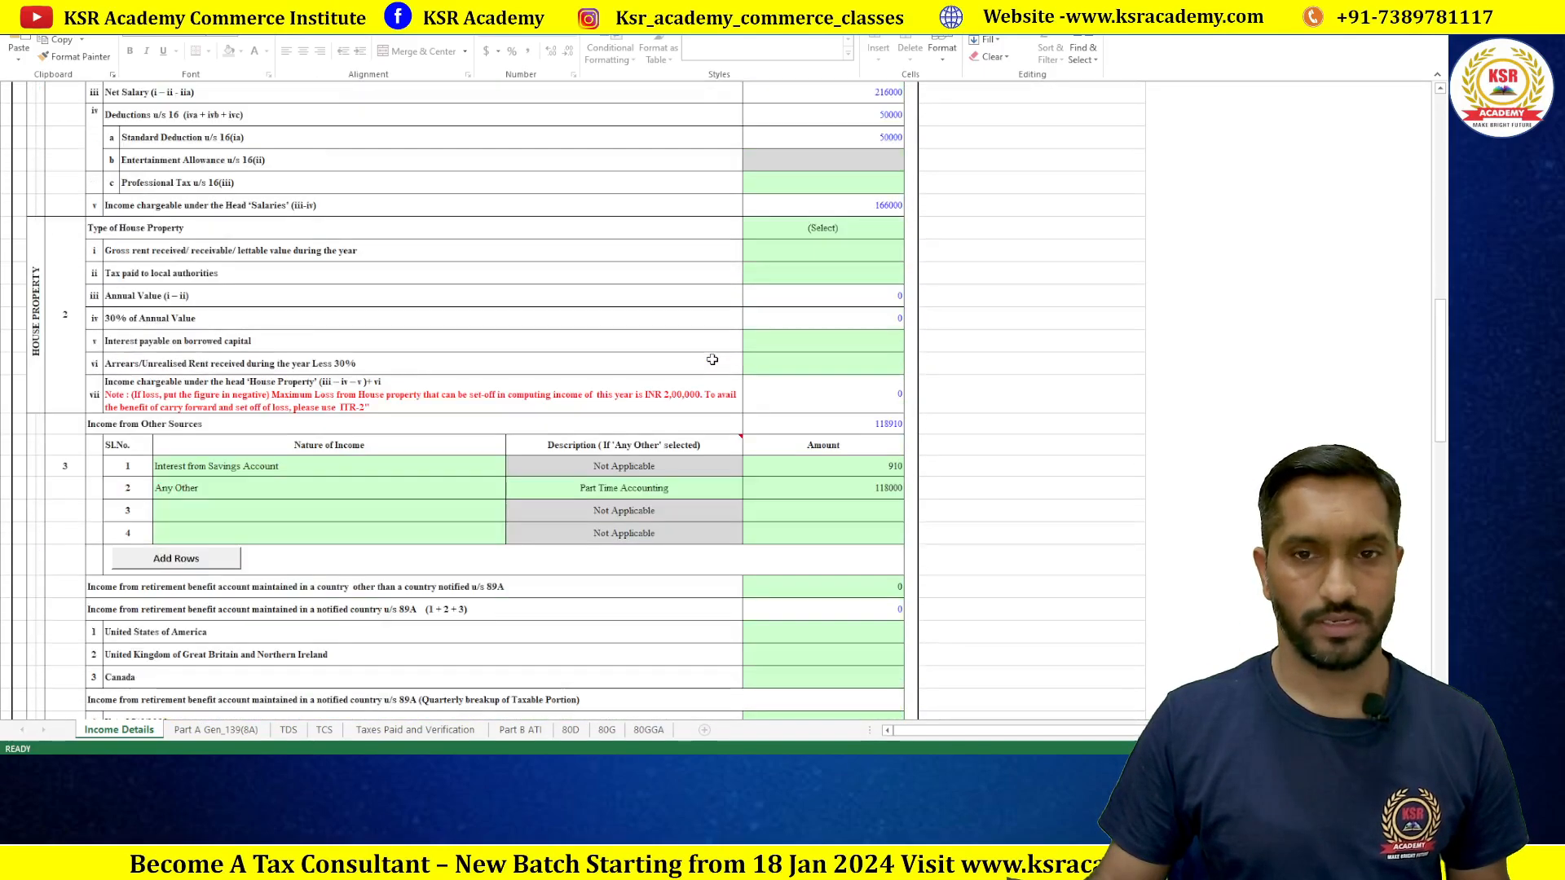
scroll(712, 359, down, 4)
scroll(692, 308, down, 3)
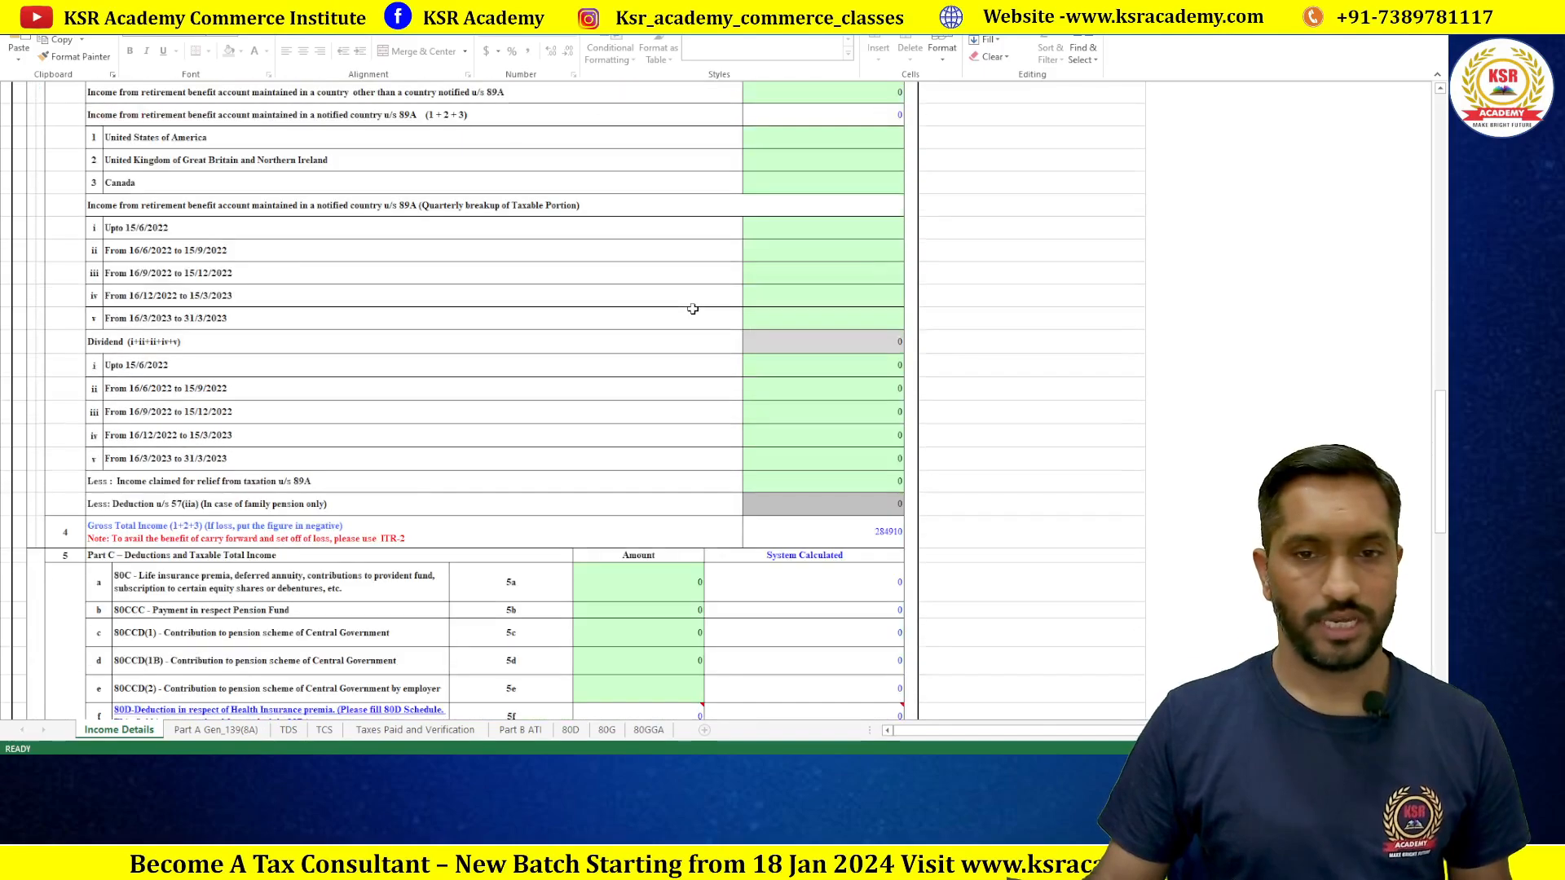
scroll(693, 309, down, 4)
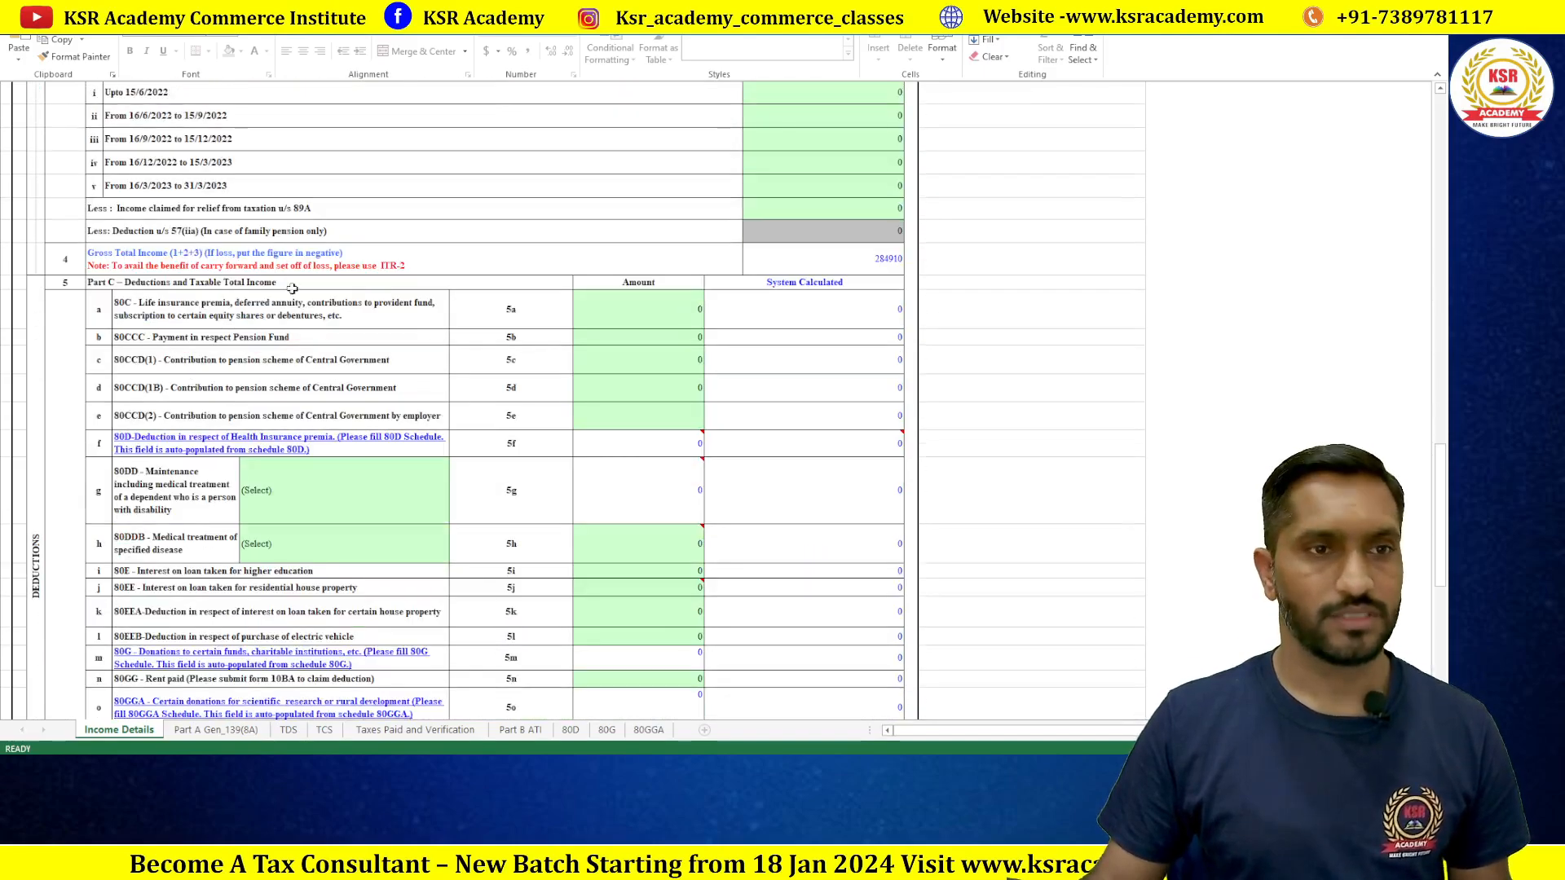
scroll(693, 327, down, 3)
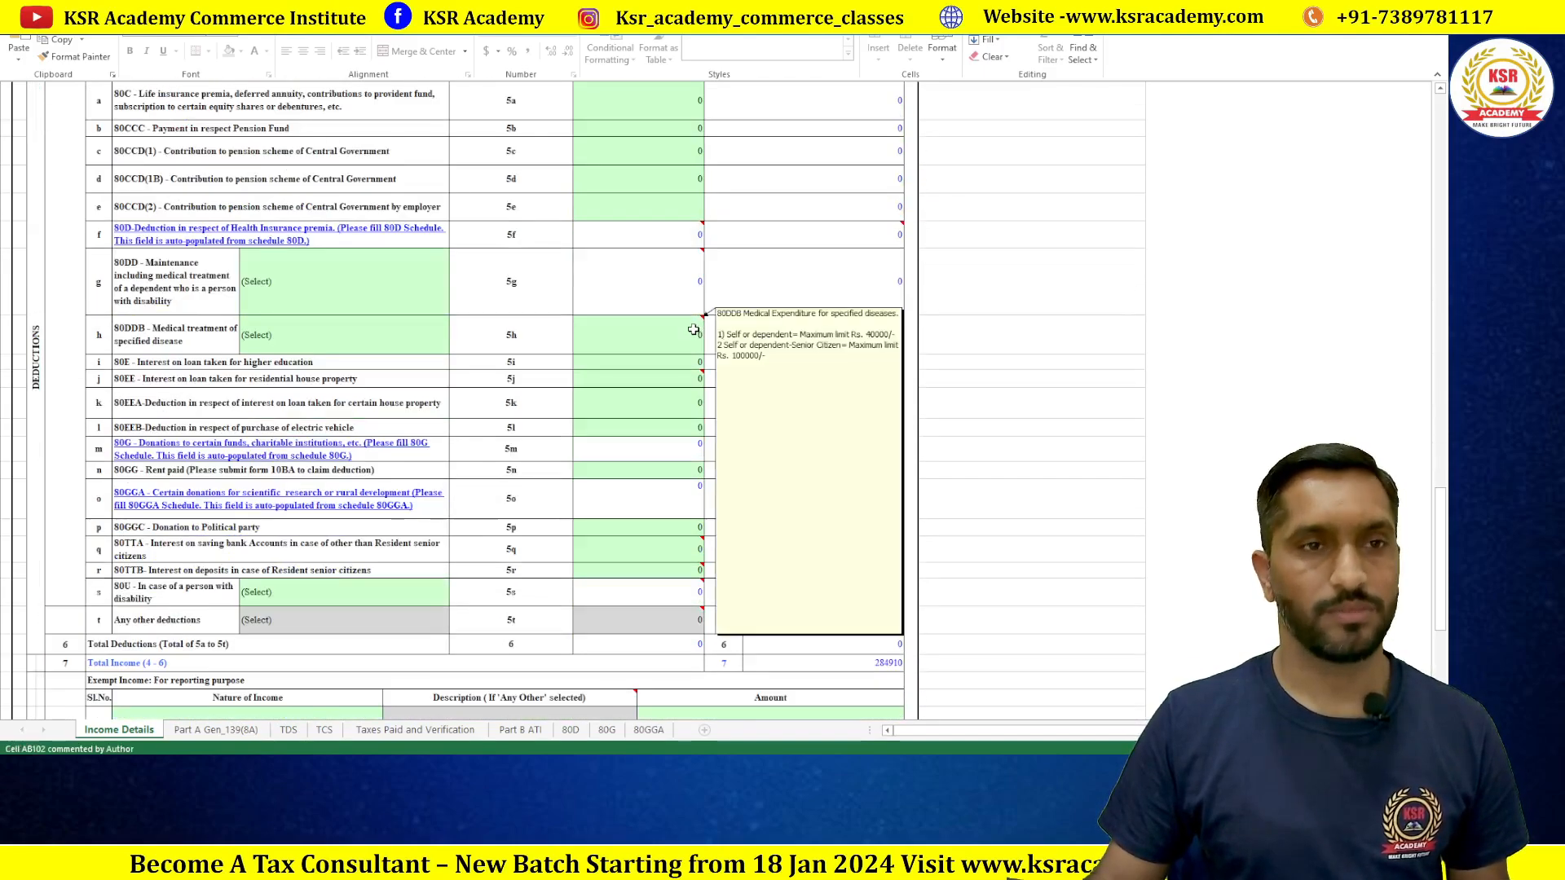
scroll(692, 325, up, 1)
scroll(672, 232, down, 4)
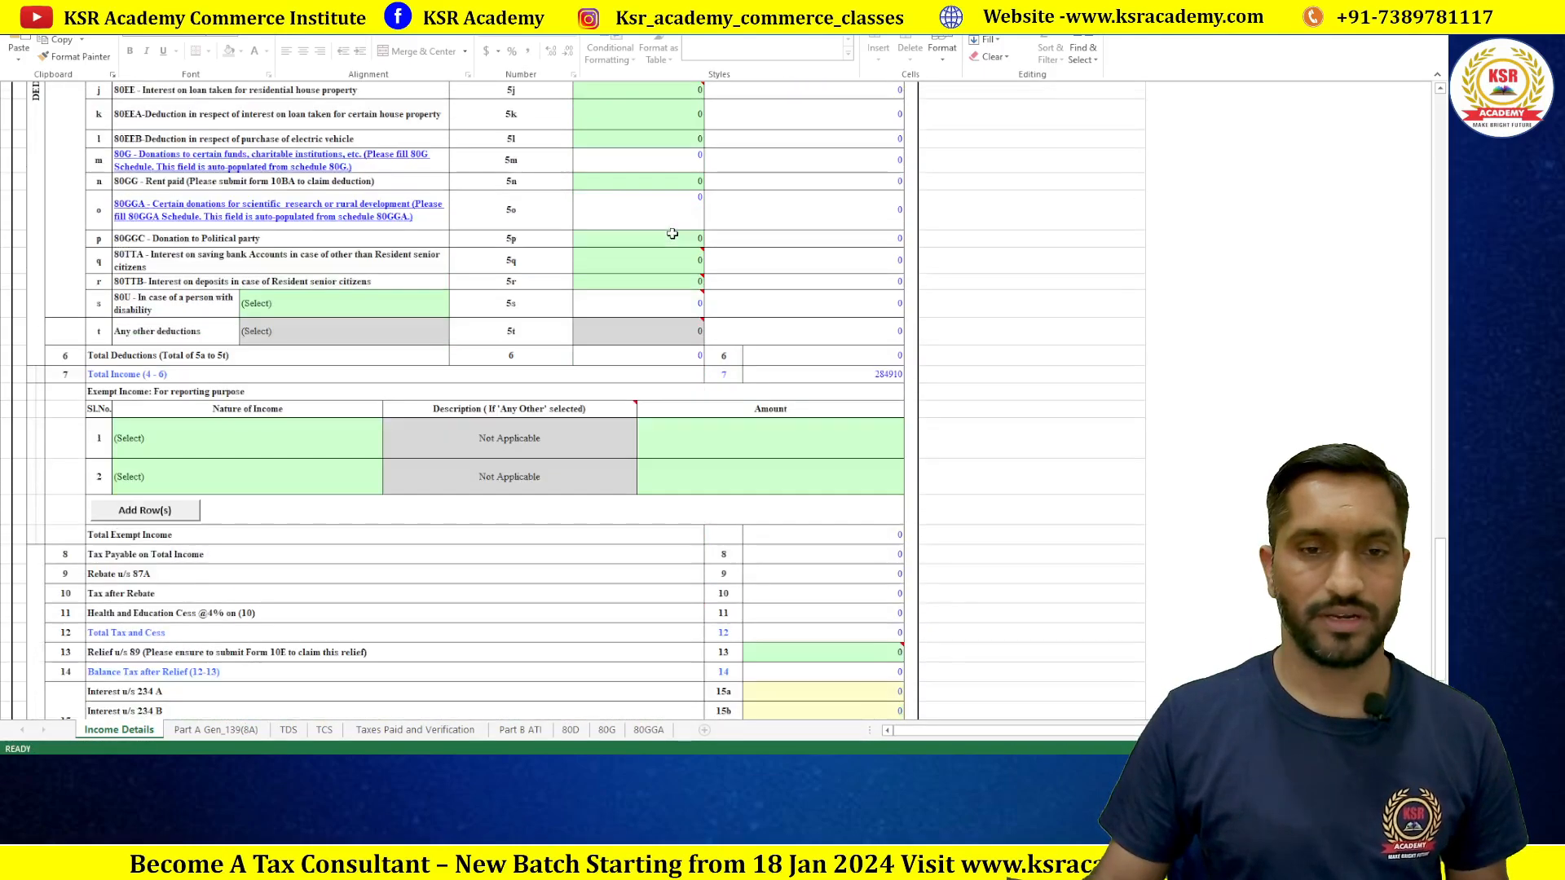
scroll(656, 292, down, 3)
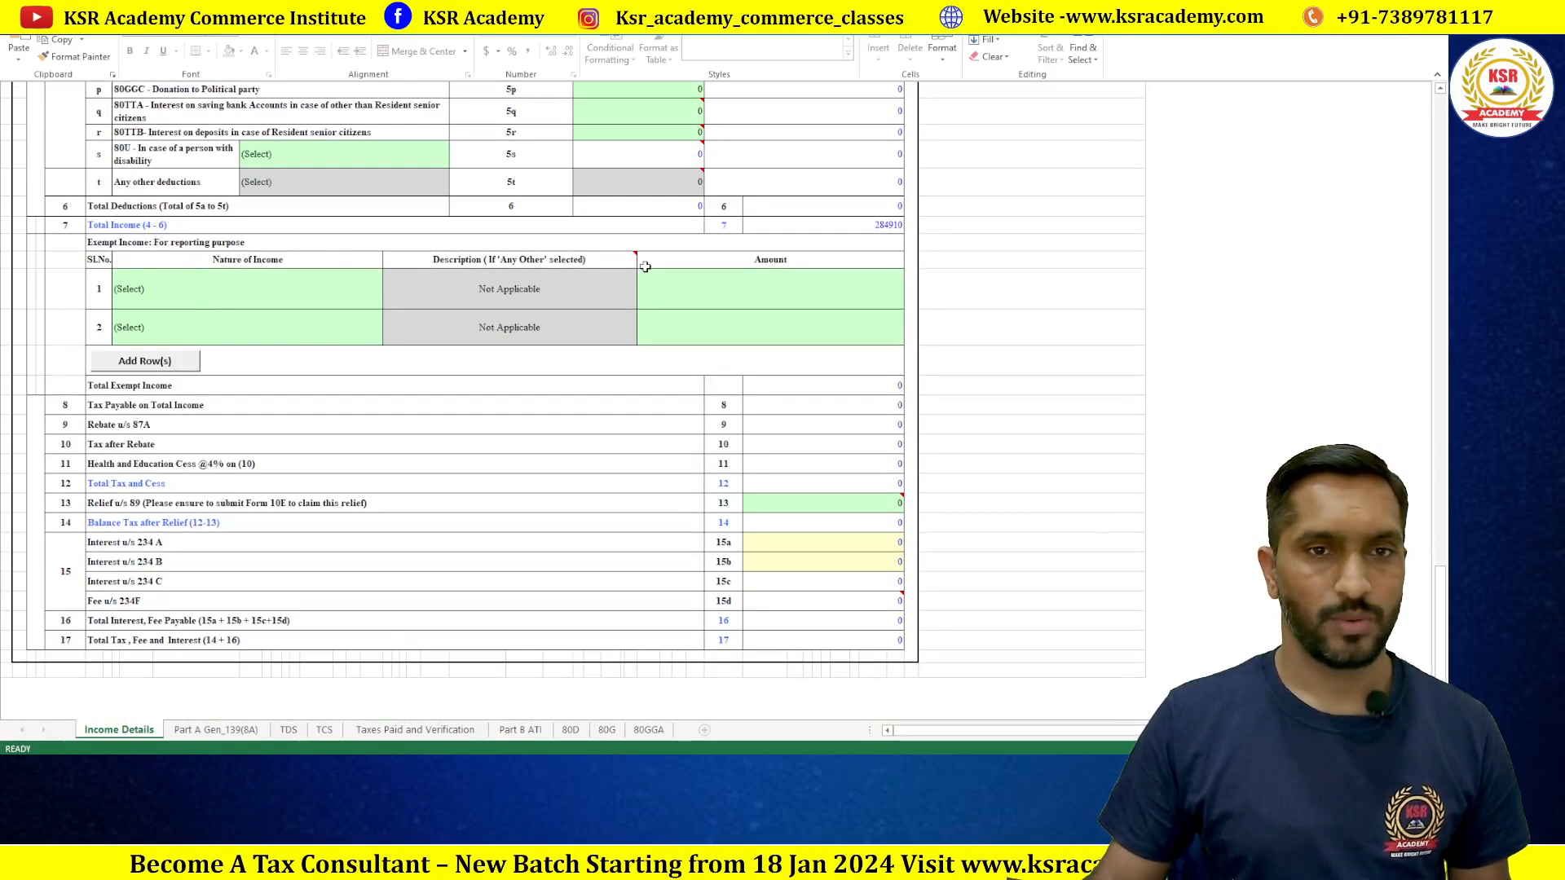
scroll(643, 259, down, 1)
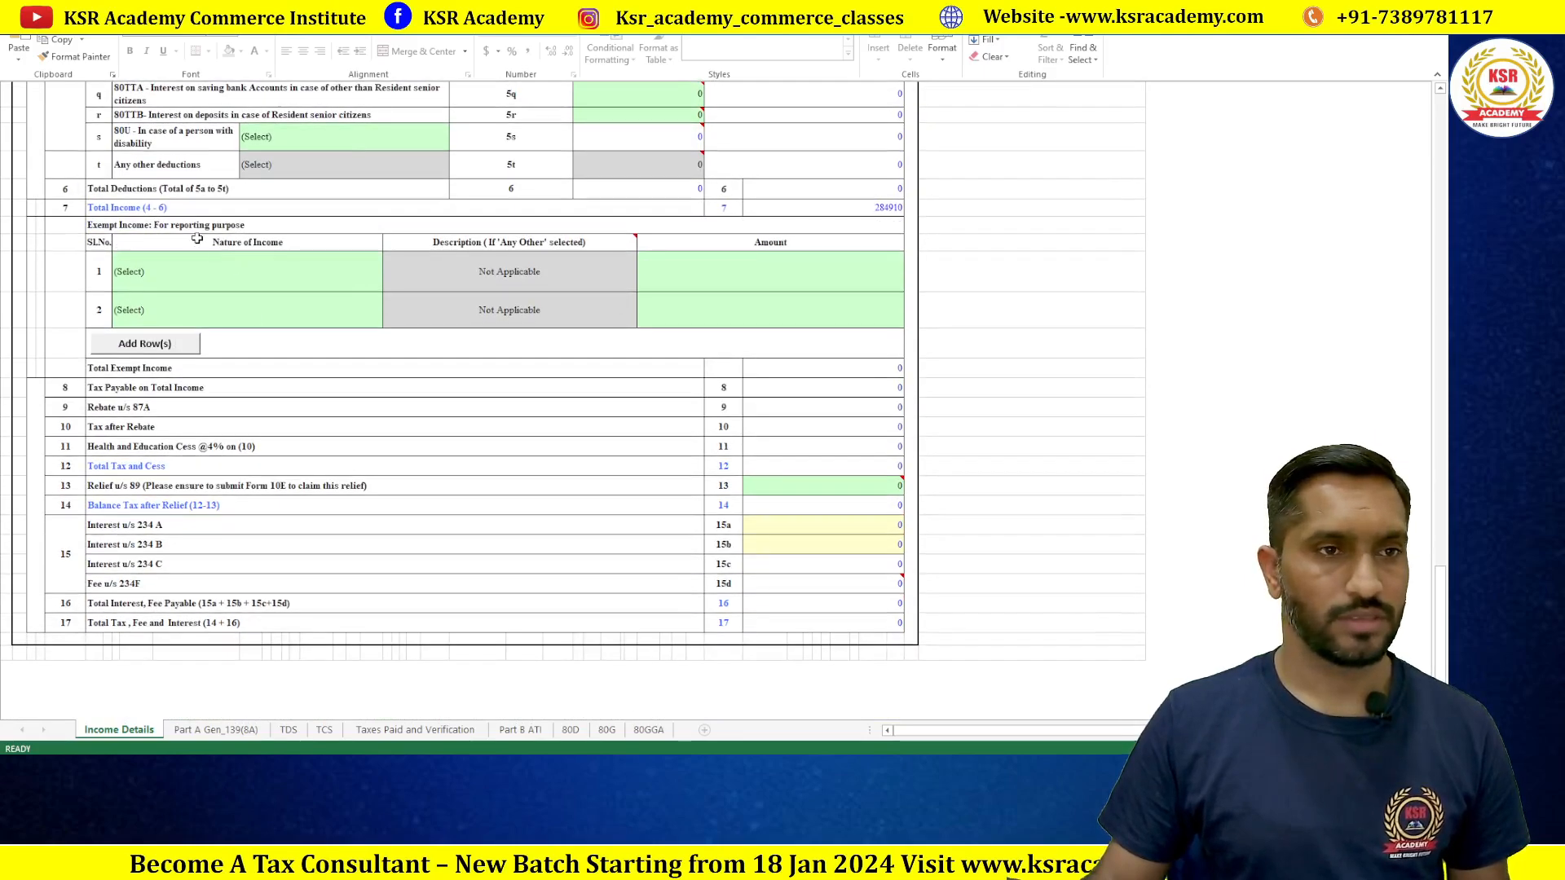
scroll(375, 446, down, 6)
scroll(383, 455, up, 17)
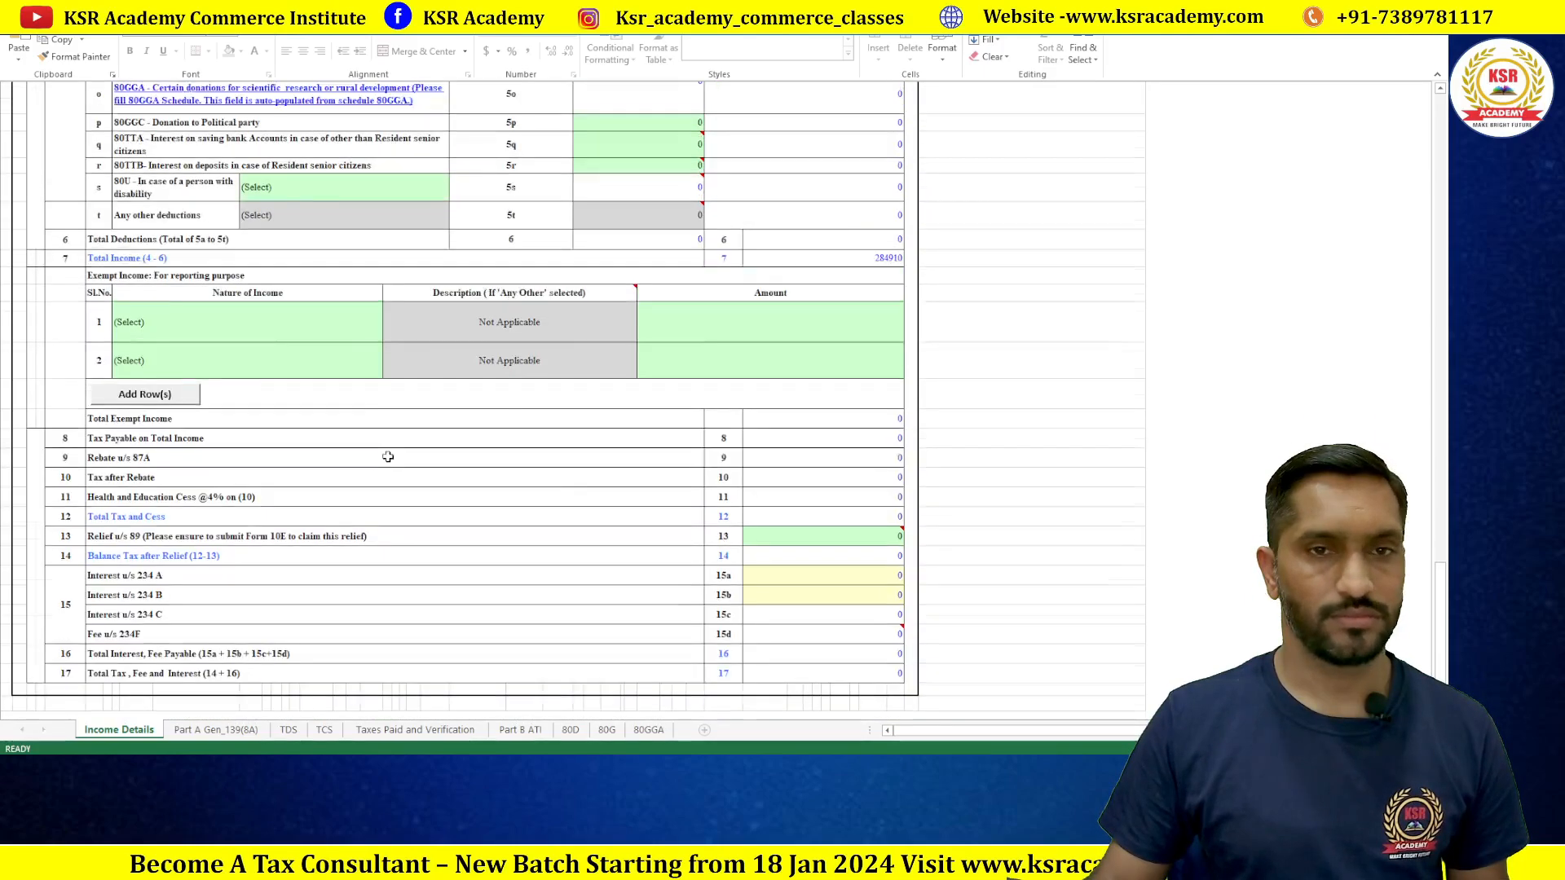
scroll(444, 451, down, 1)
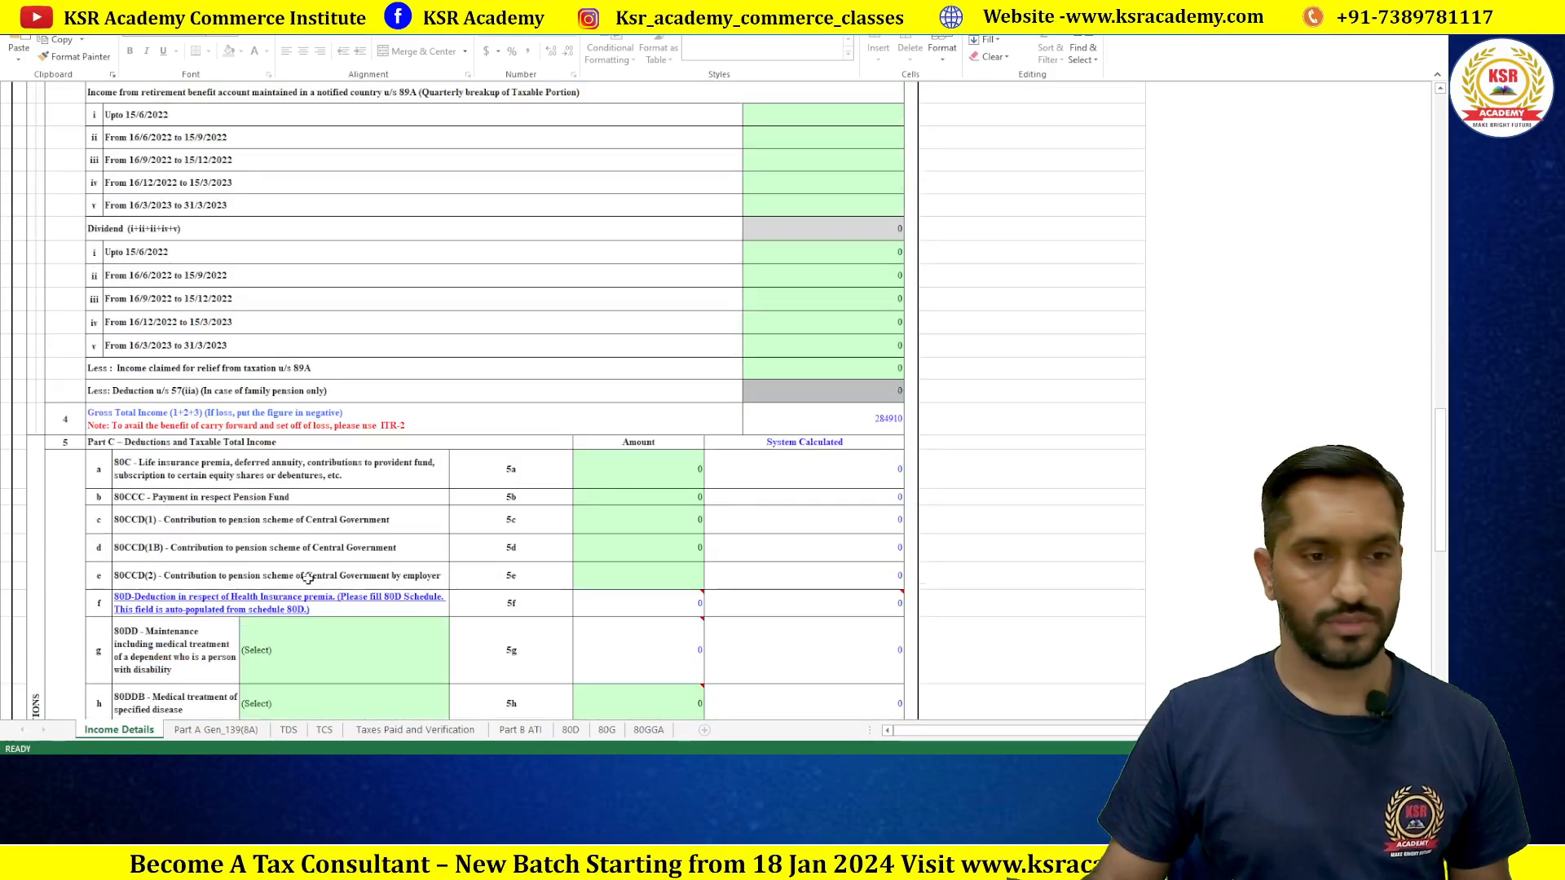
click(219, 730)
Step: Answer Yes to return previously filed and set the original return's section to 139(1)
click(724, 412)
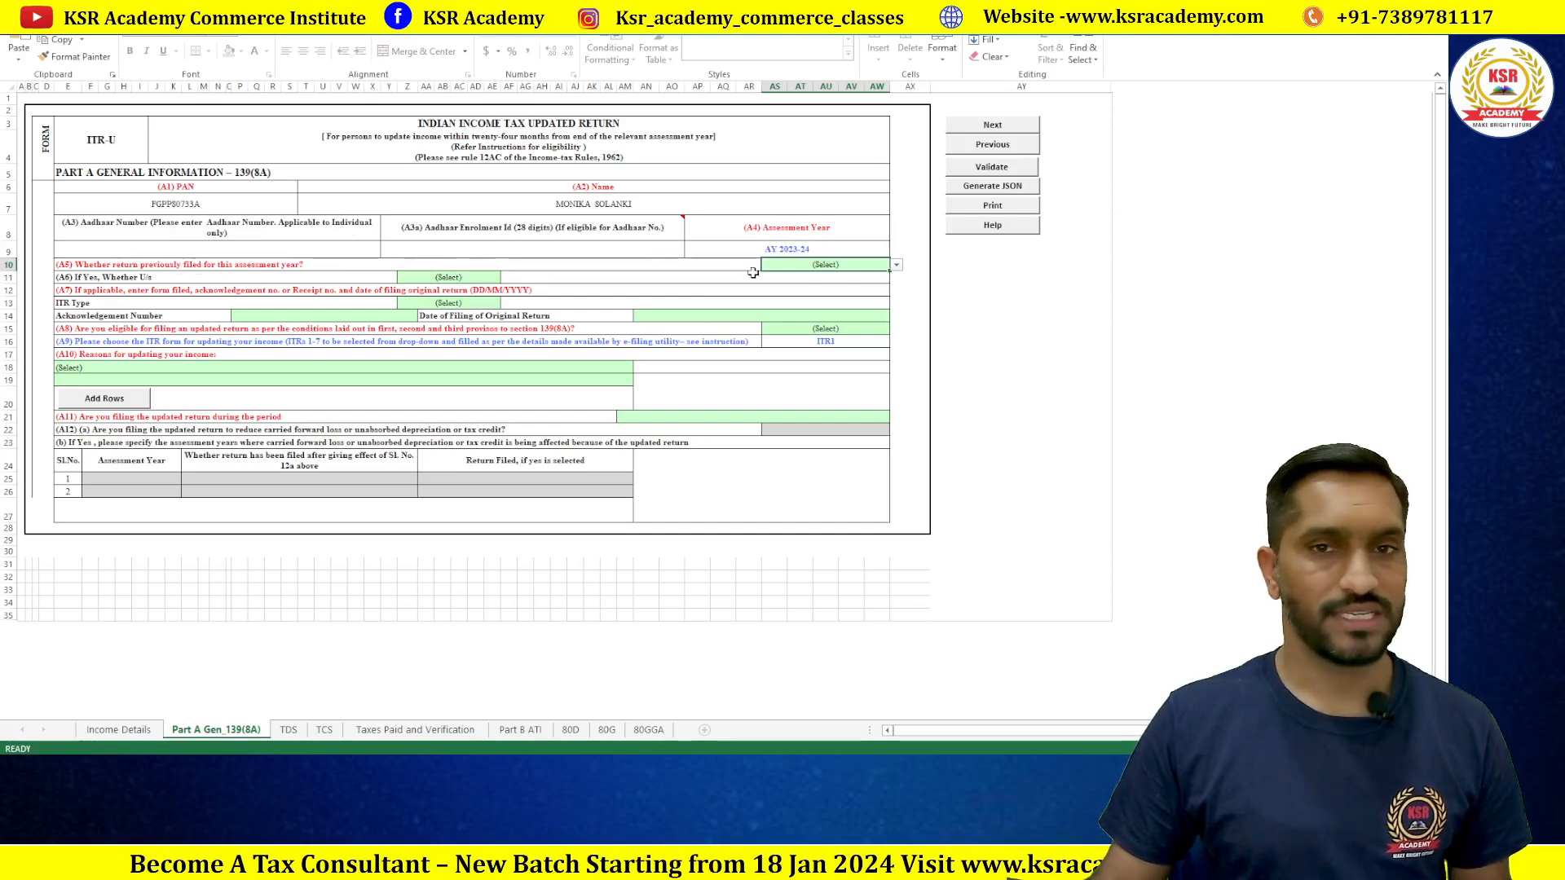
click(897, 266)
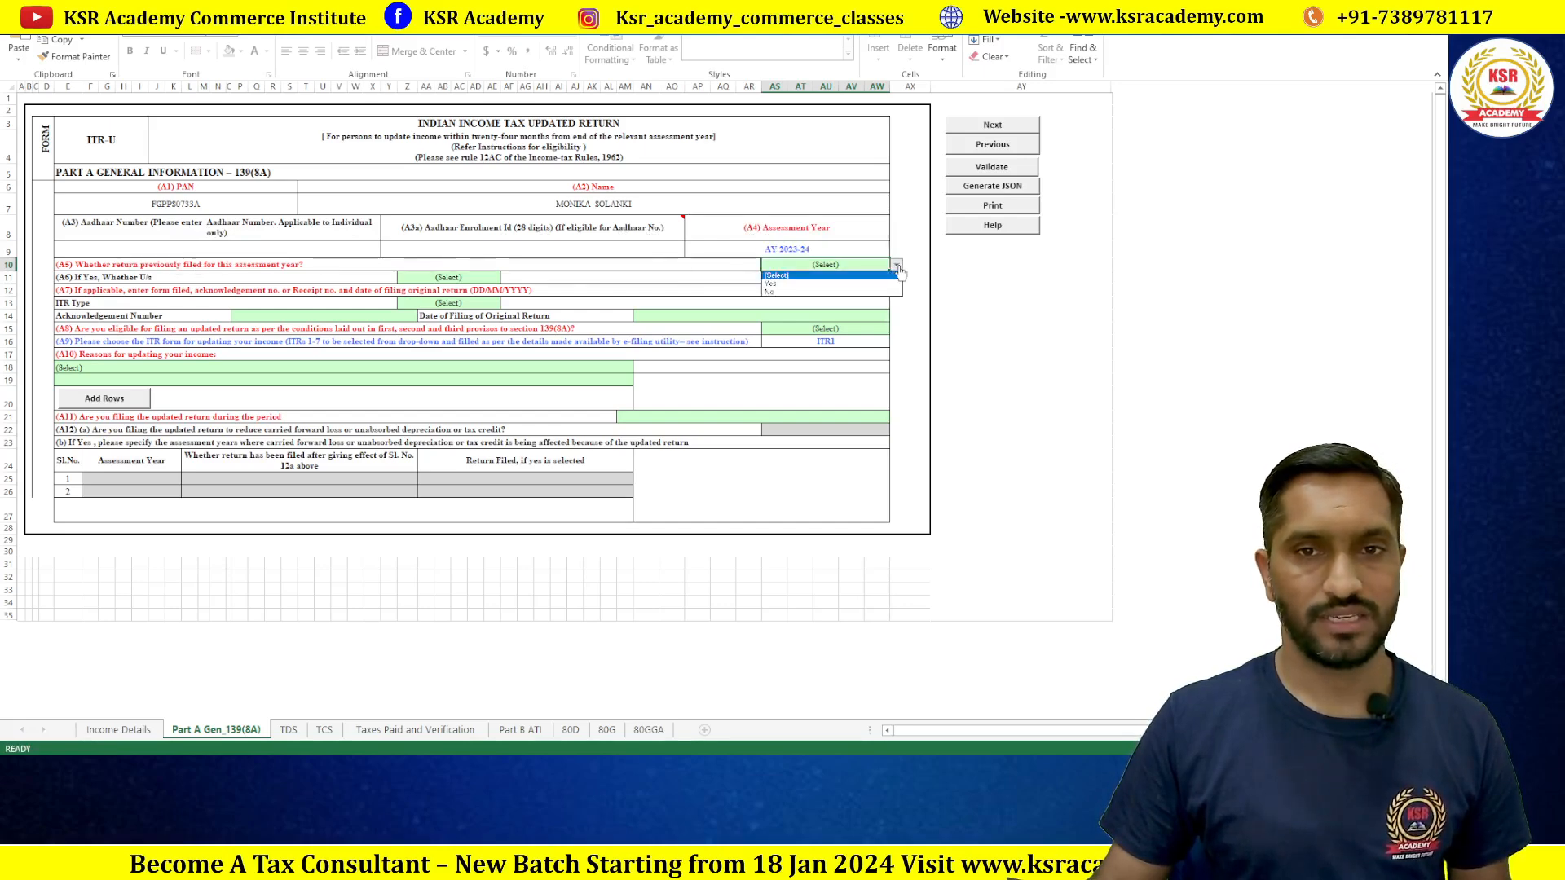
click(797, 285)
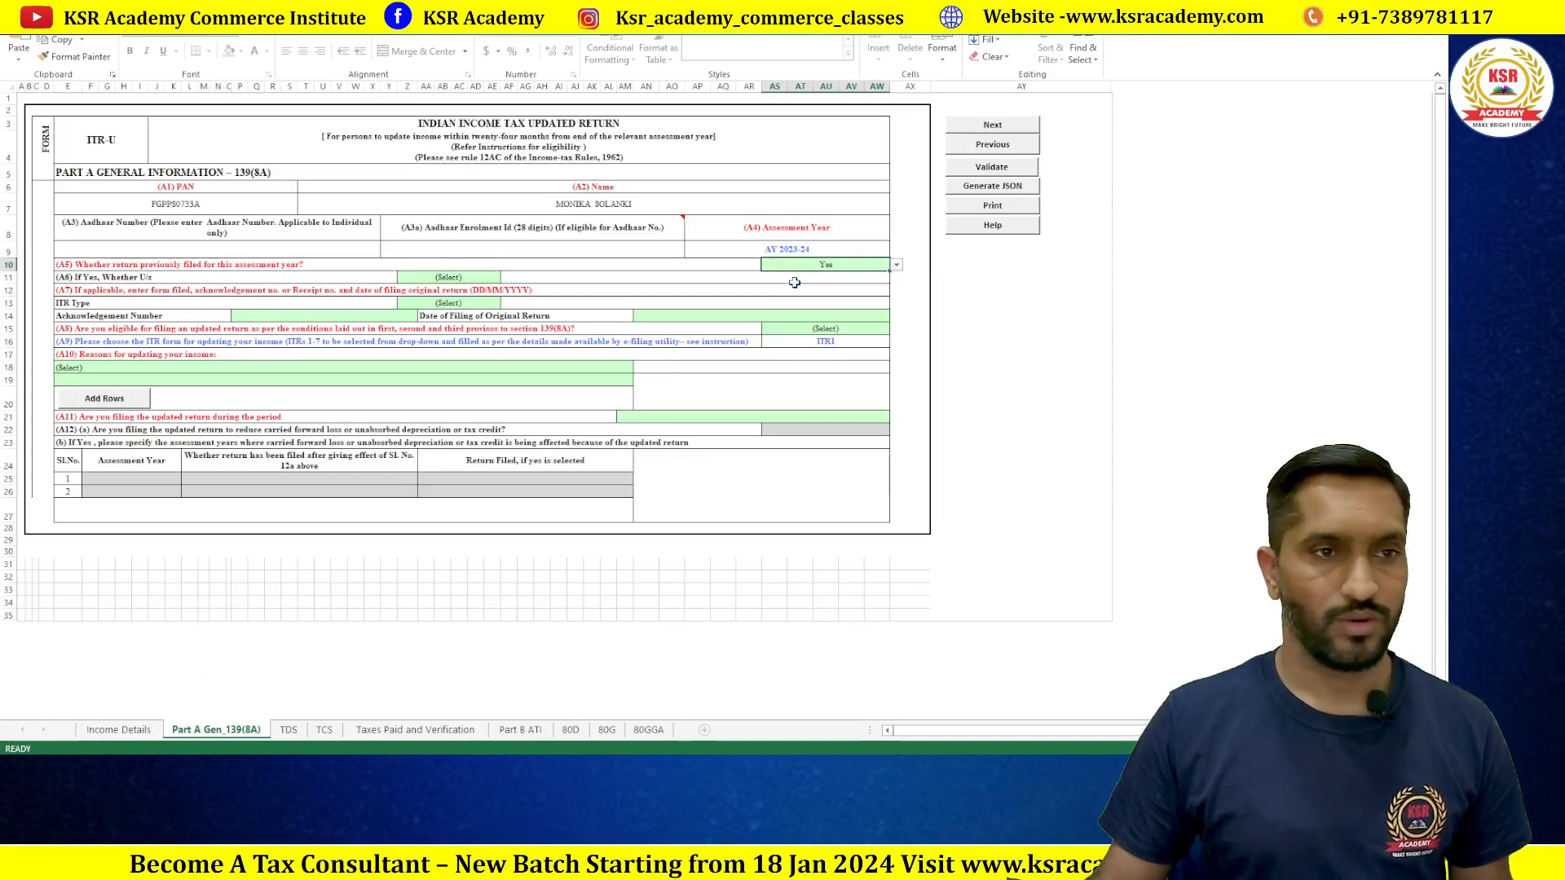
click(447, 274)
click(506, 278)
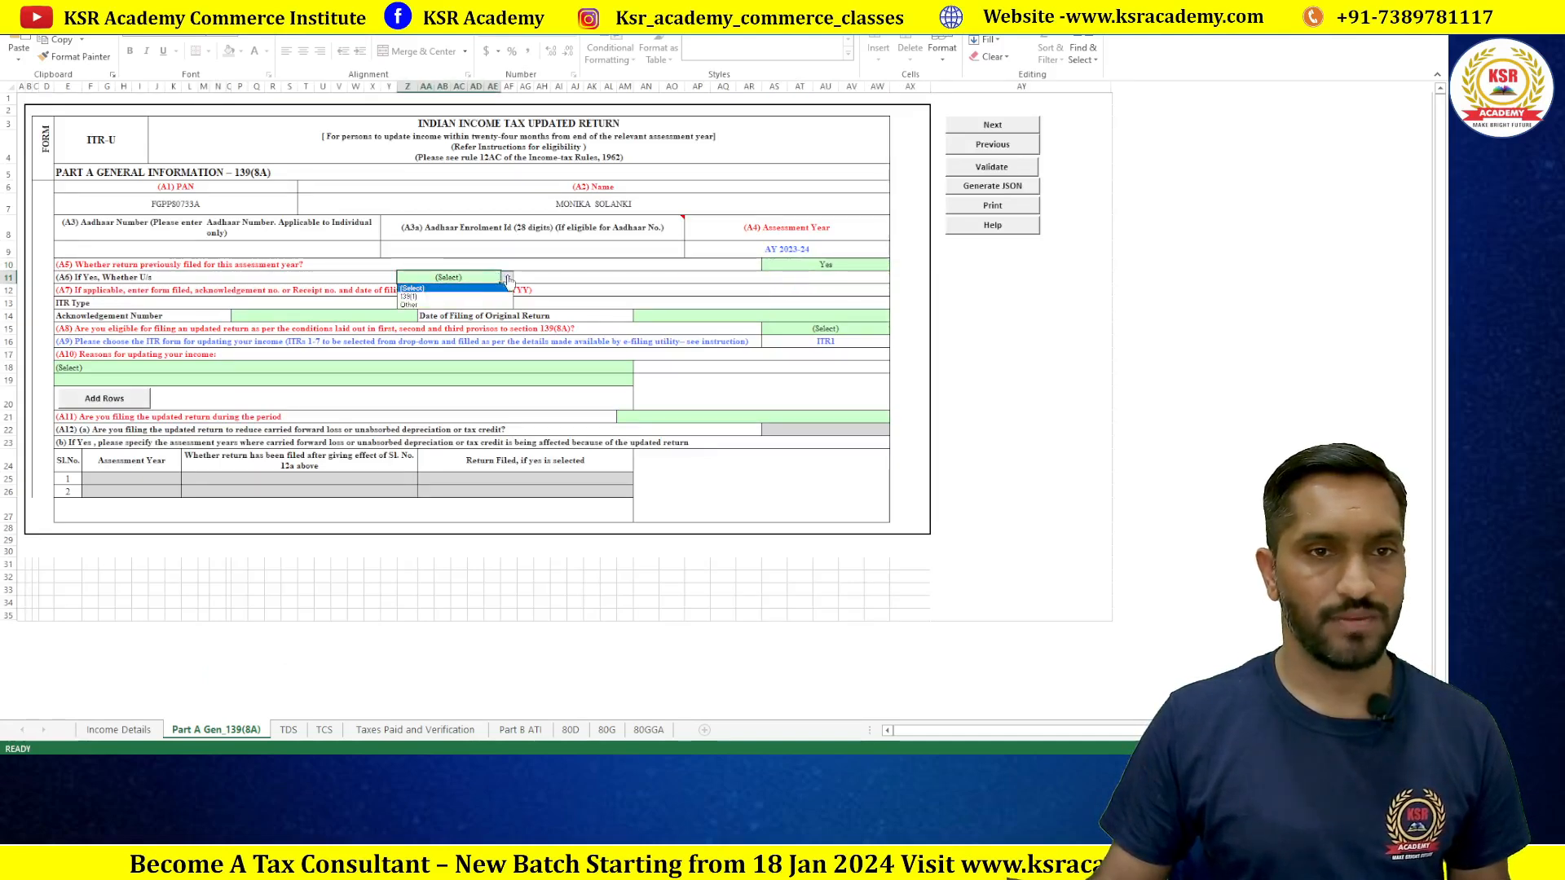
click(464, 297)
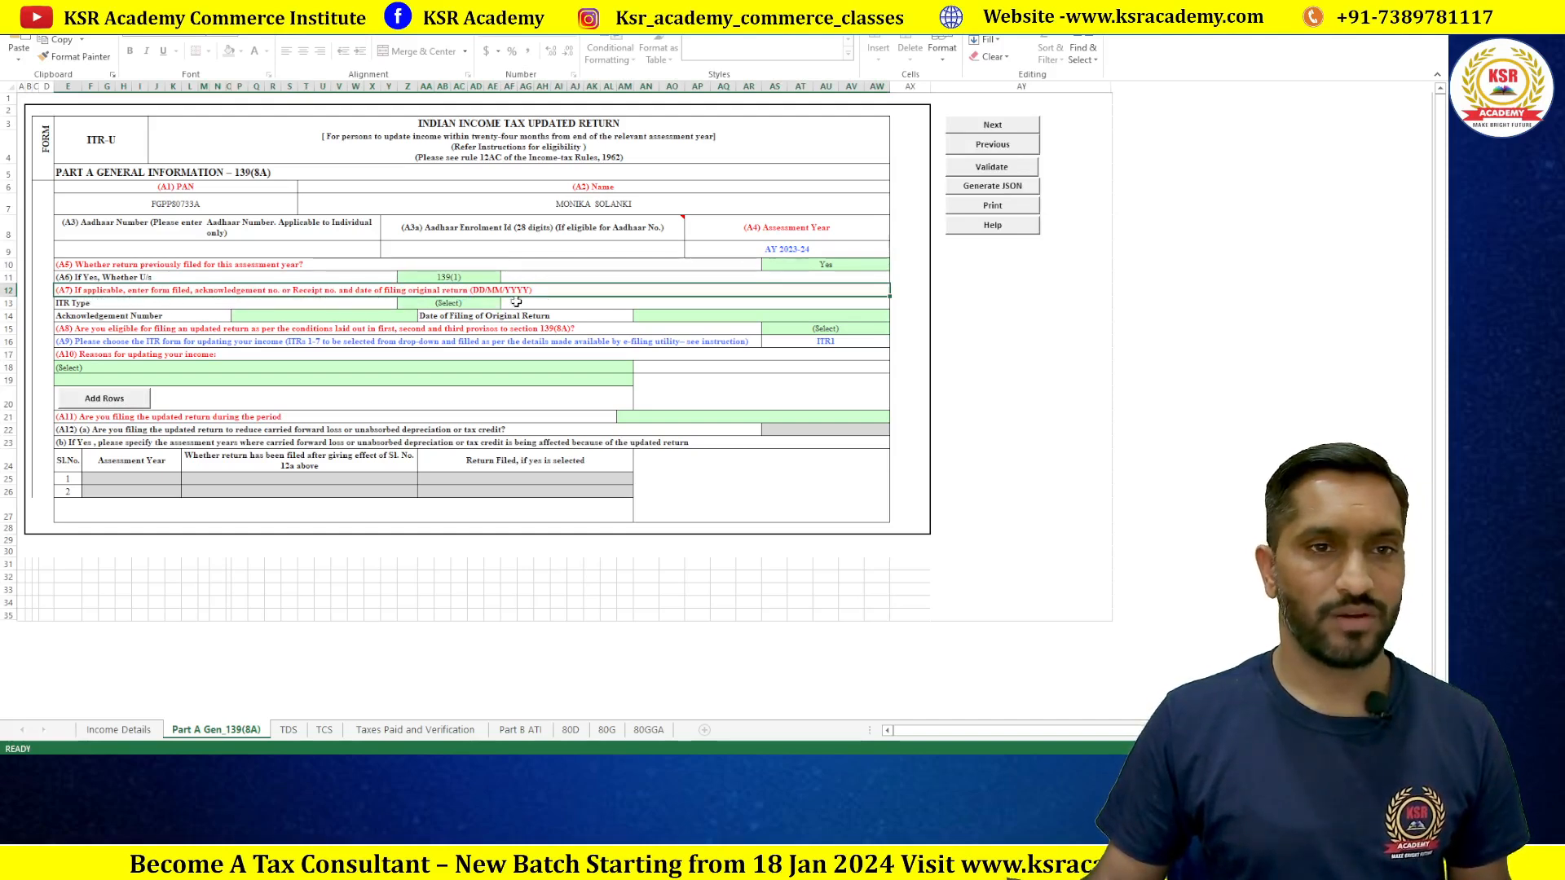
Step: Enter '1TR-1' as the acknowledgement number, which is rejected as invalid
click(317, 317)
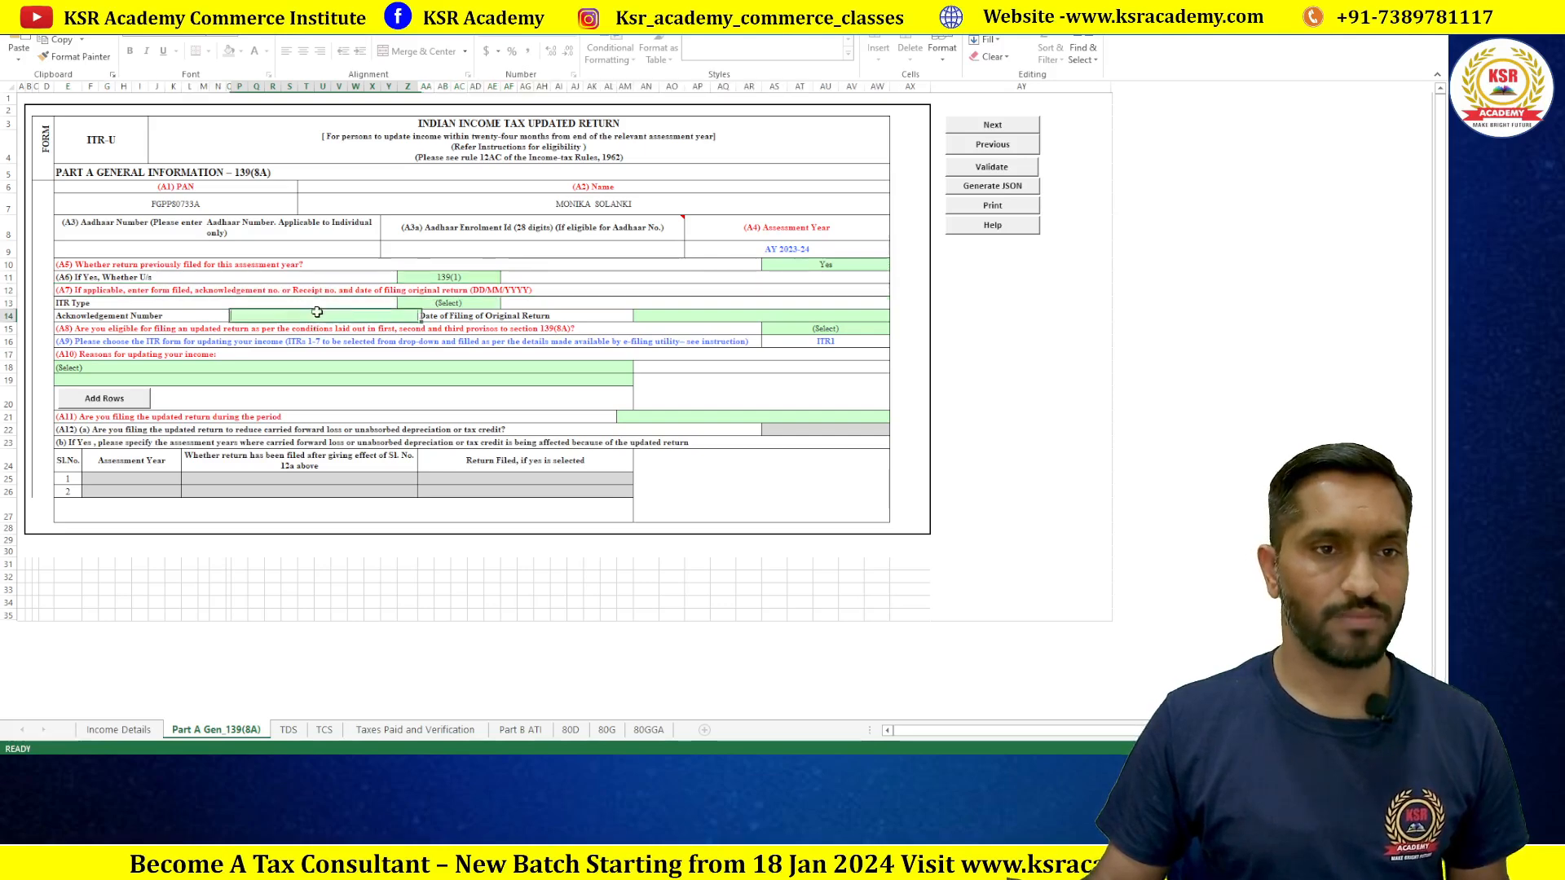
text(1)
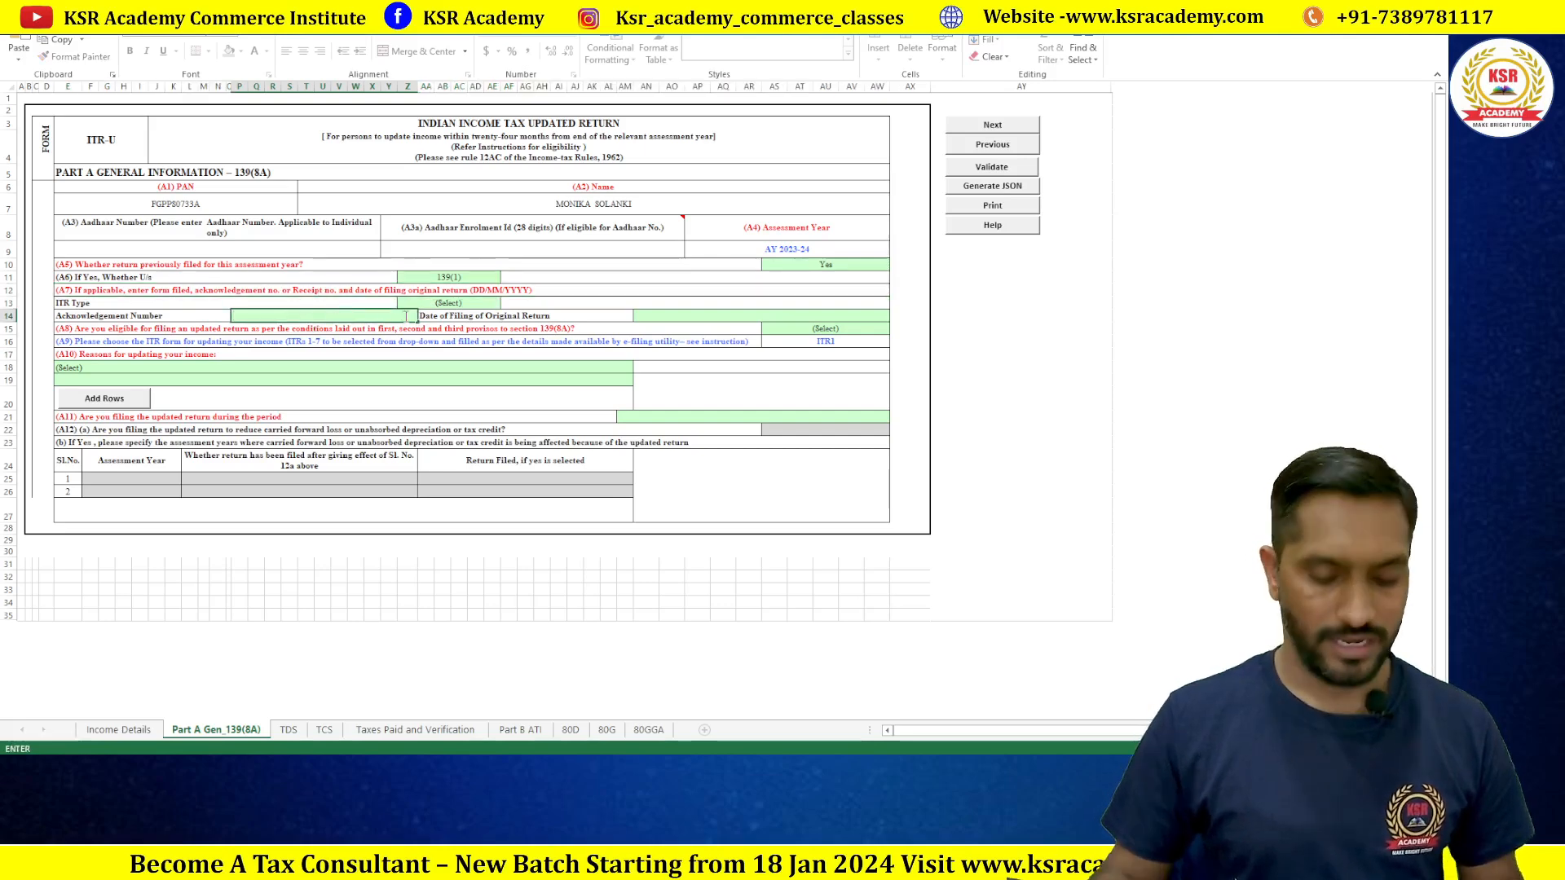
text(TR-1)
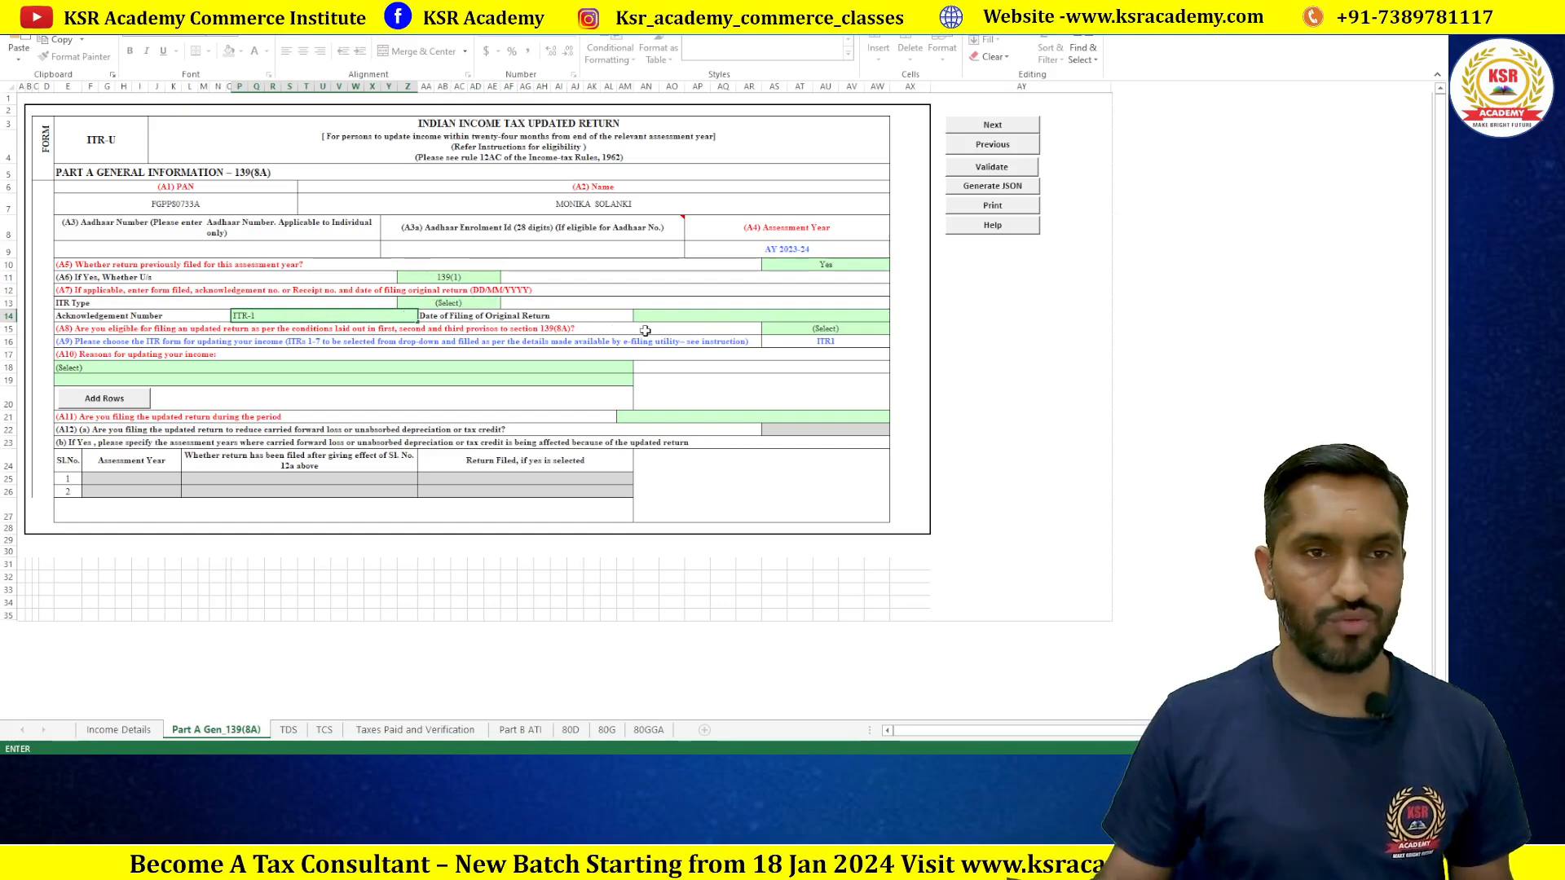
key(Return)
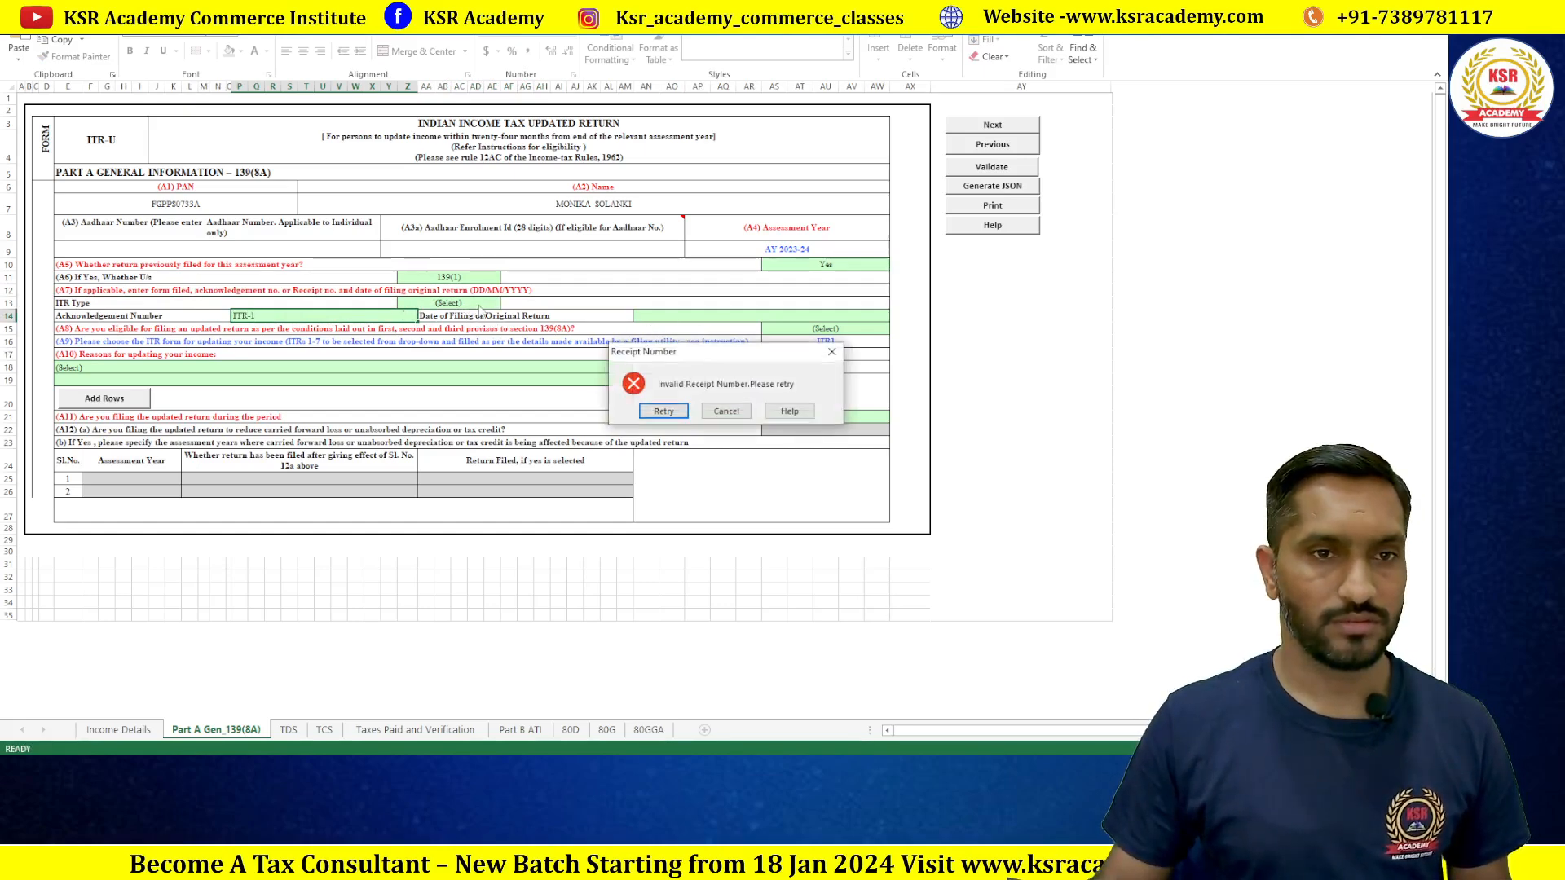
Step: Dismiss the invalid receipt error and set the ITR Type to ITR1
click(726, 411)
click(482, 305)
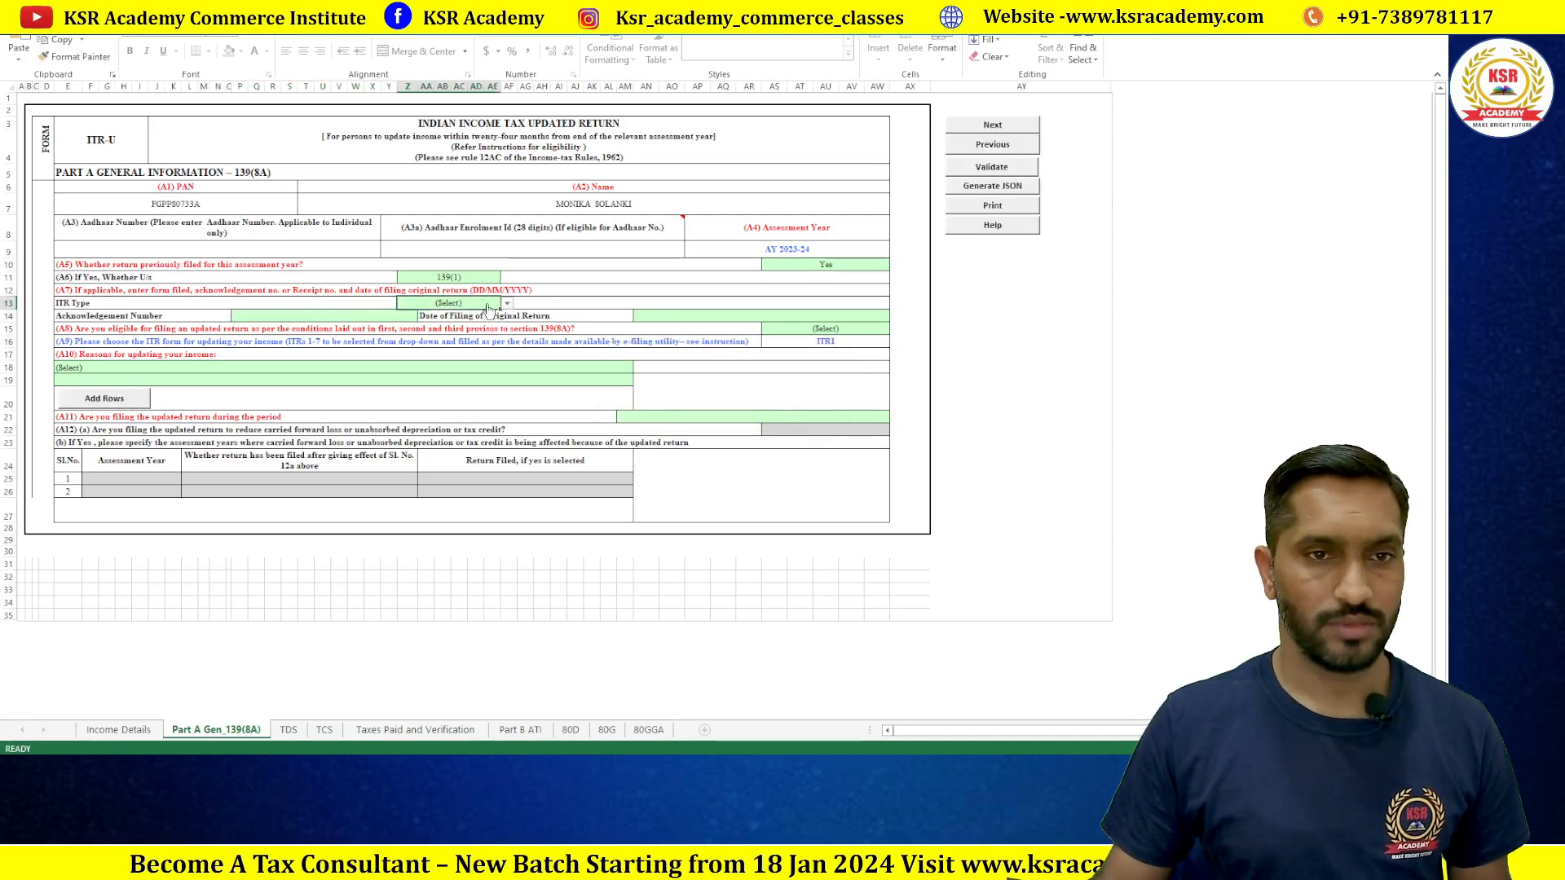
click(507, 305)
click(477, 322)
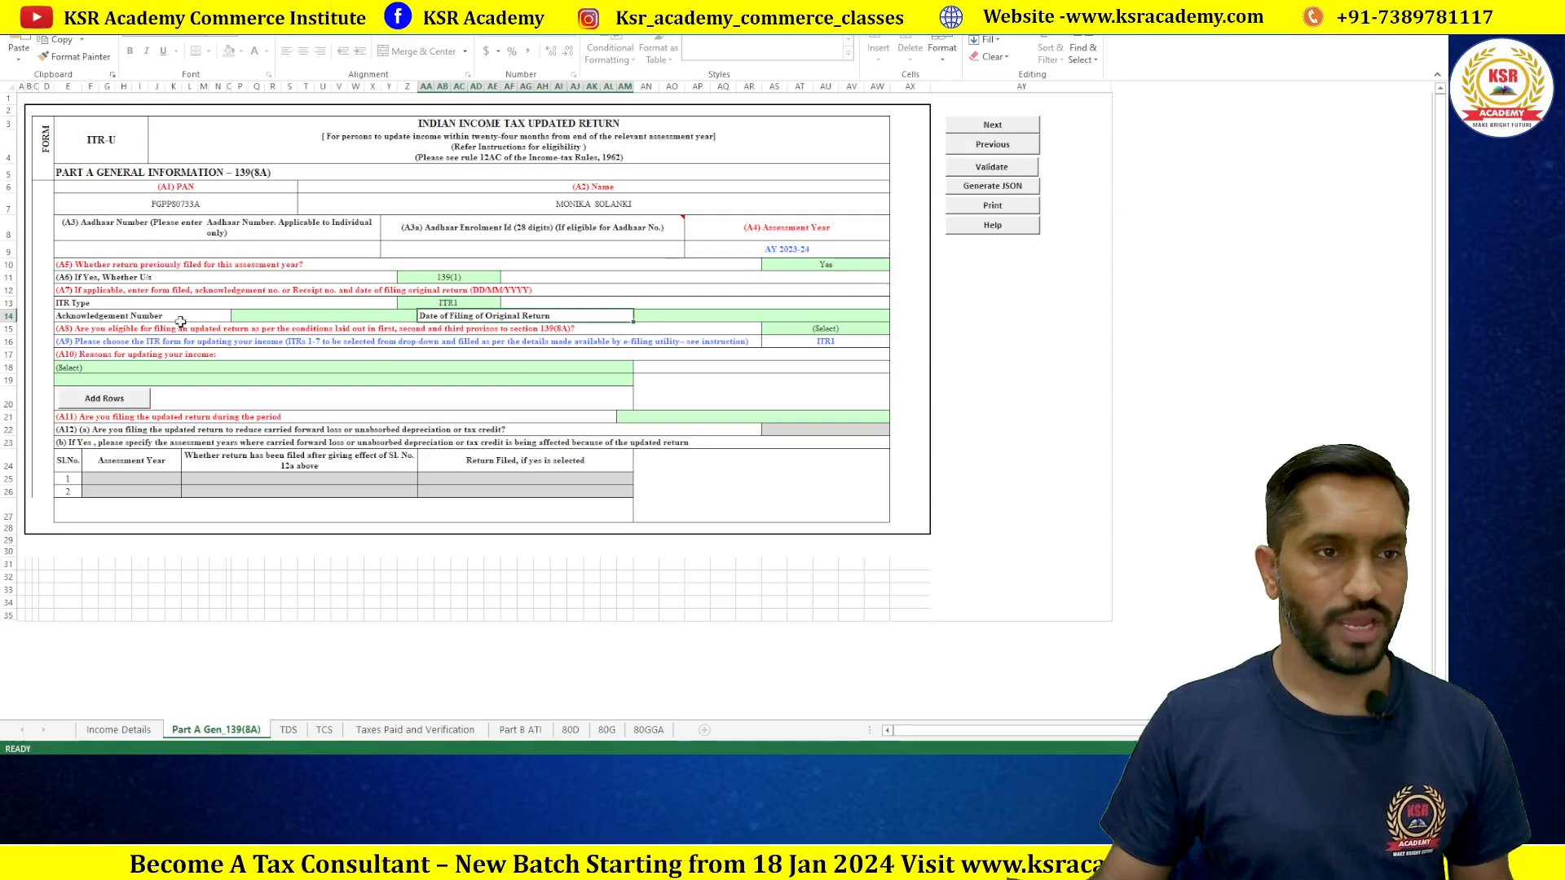
click(258, 320)
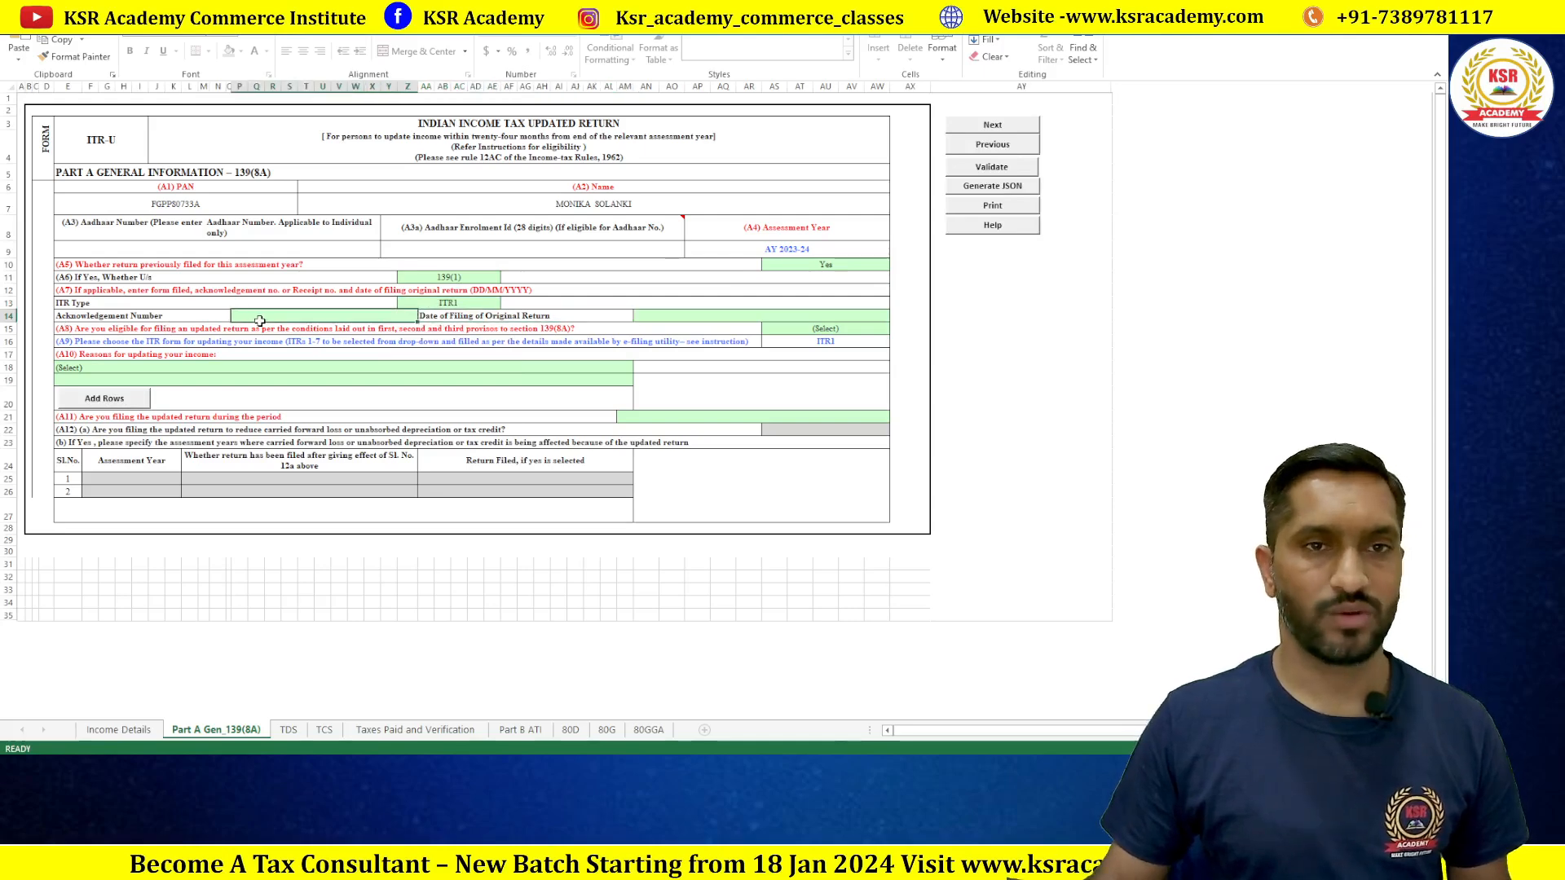
Step: Scroll through the salary figures on Income Details, then bring up the filed return PDF
click(140, 737)
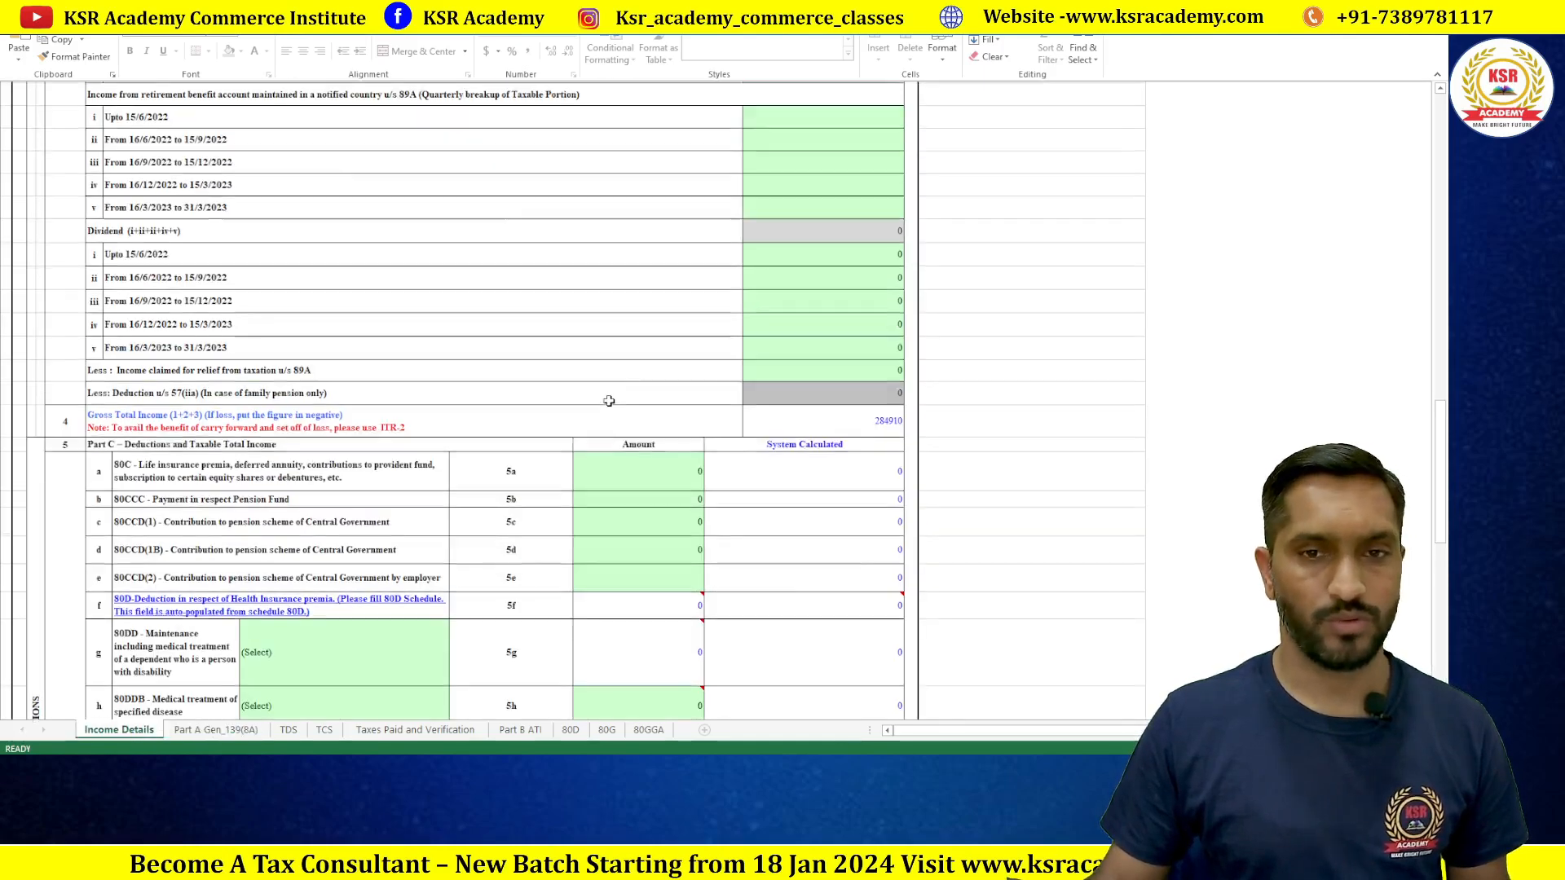
scroll(609, 401, up, 10)
scroll(609, 401, up, 10)
scroll(395, 397, down, 8)
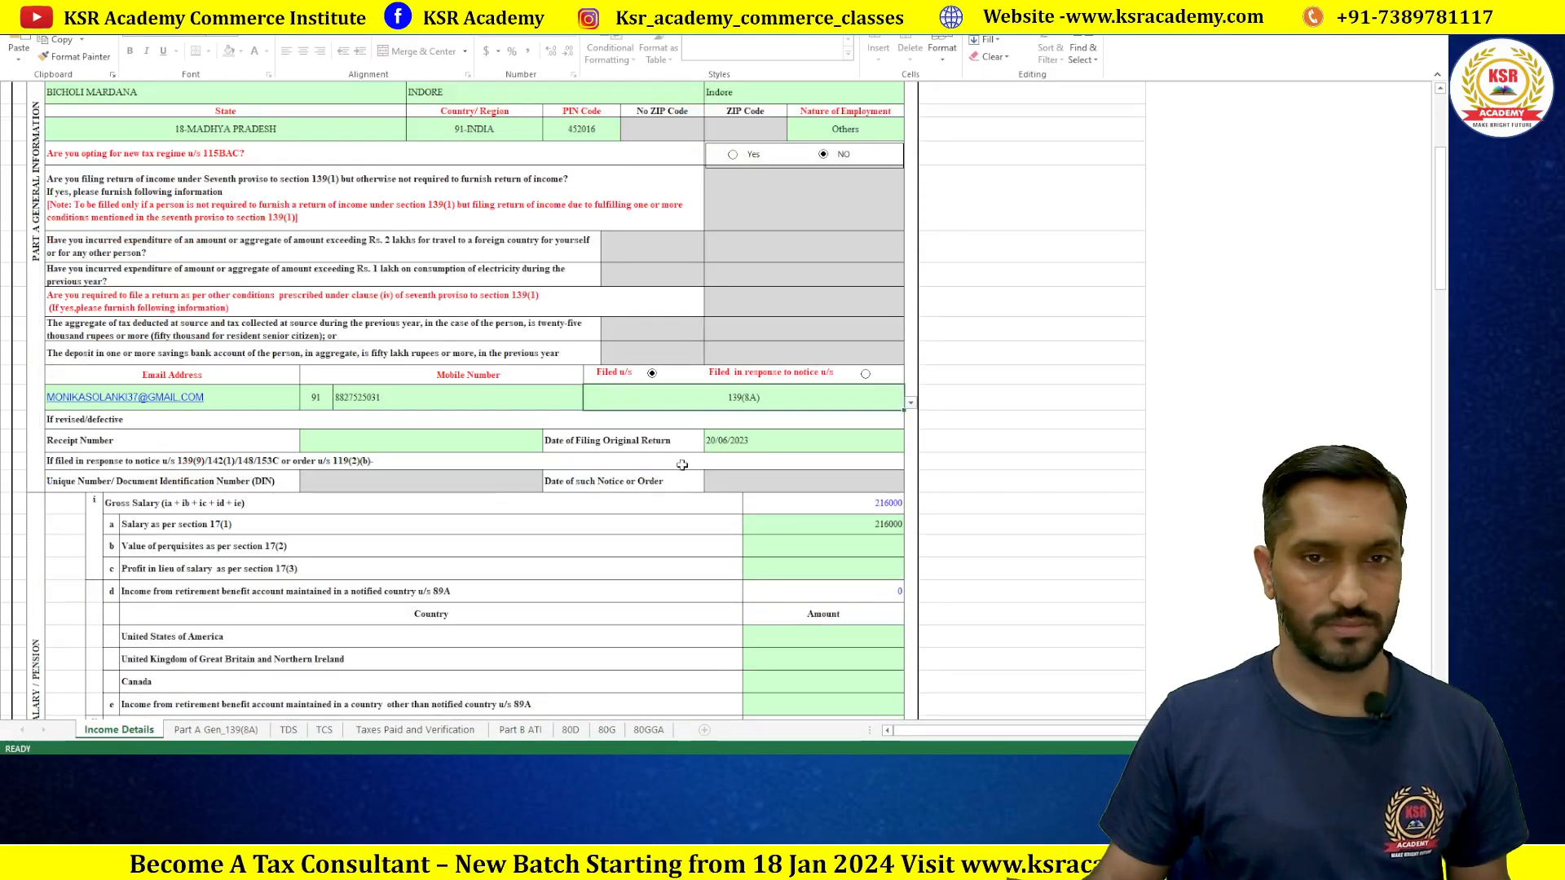
scroll(512, 397, up, 1)
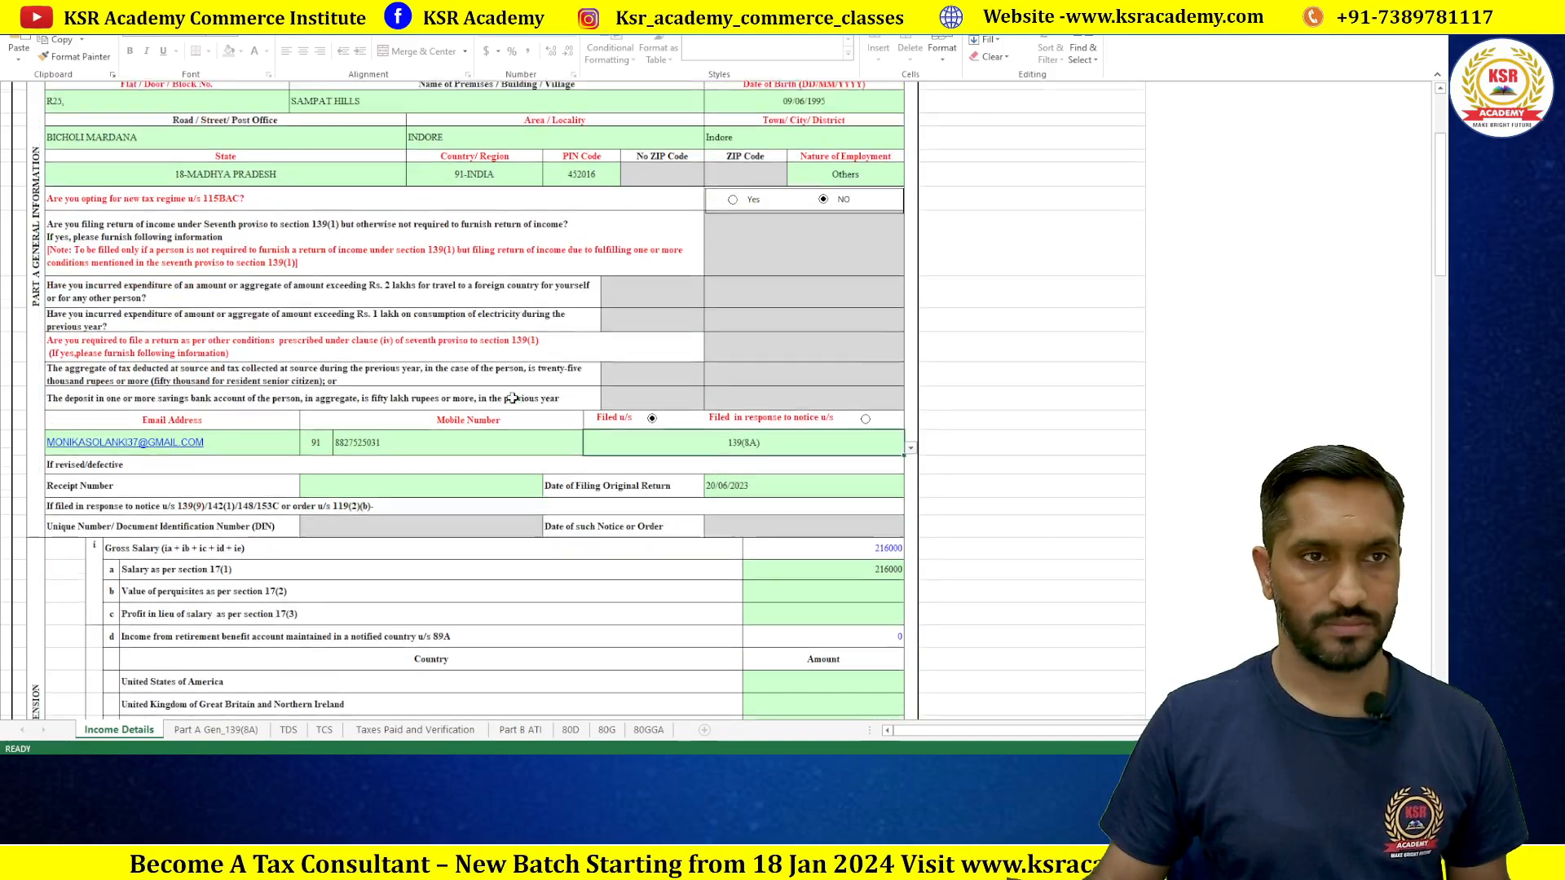
scroll(512, 397, down, 3)
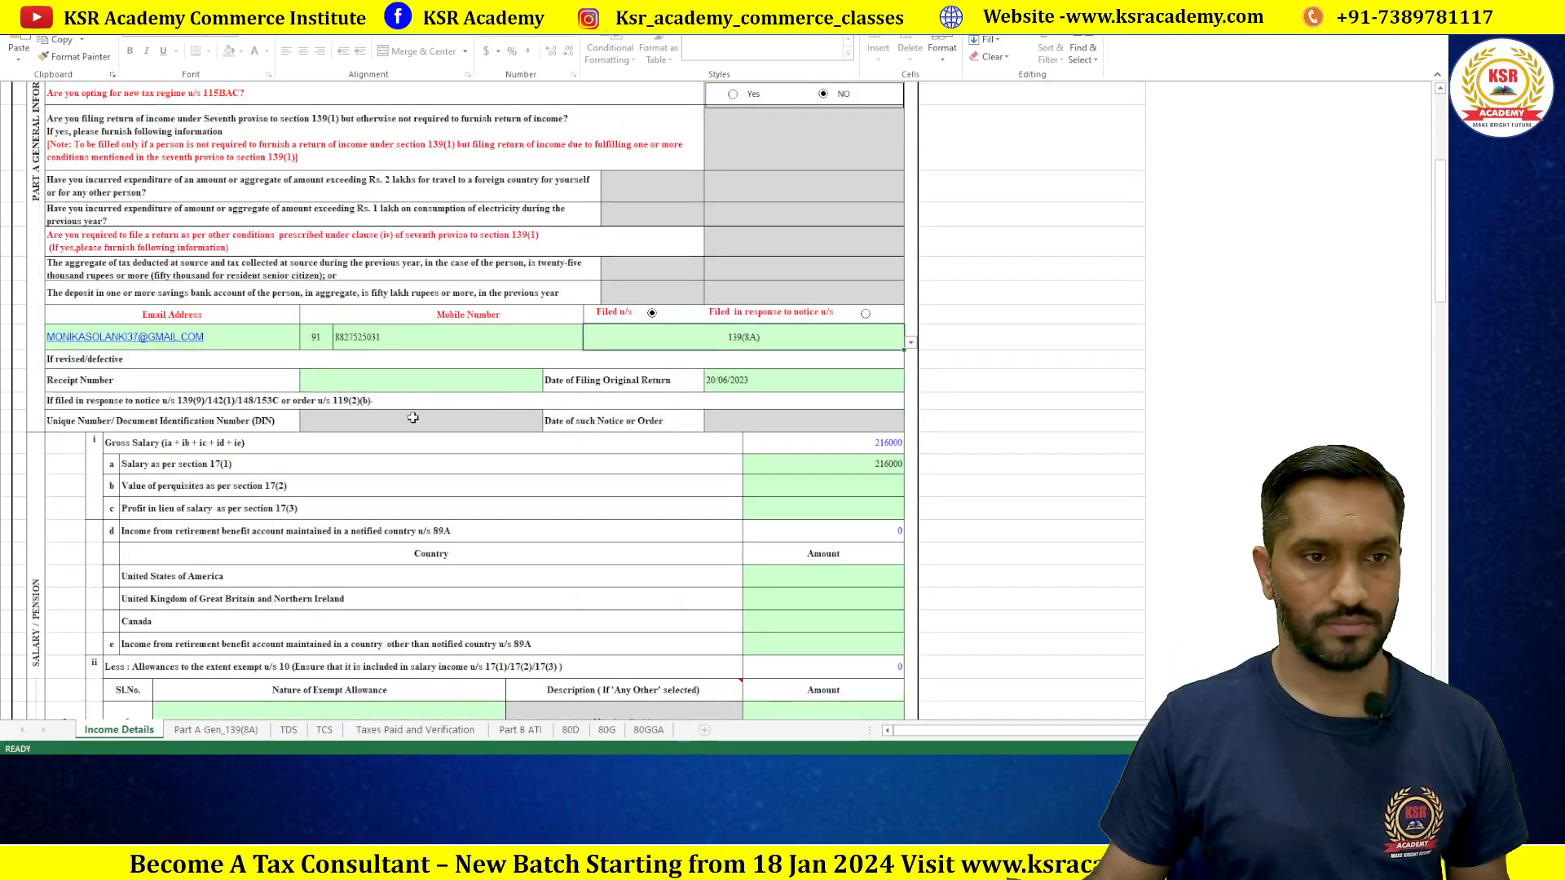
scroll(413, 418, down, 3)
scroll(413, 418, up, 5)
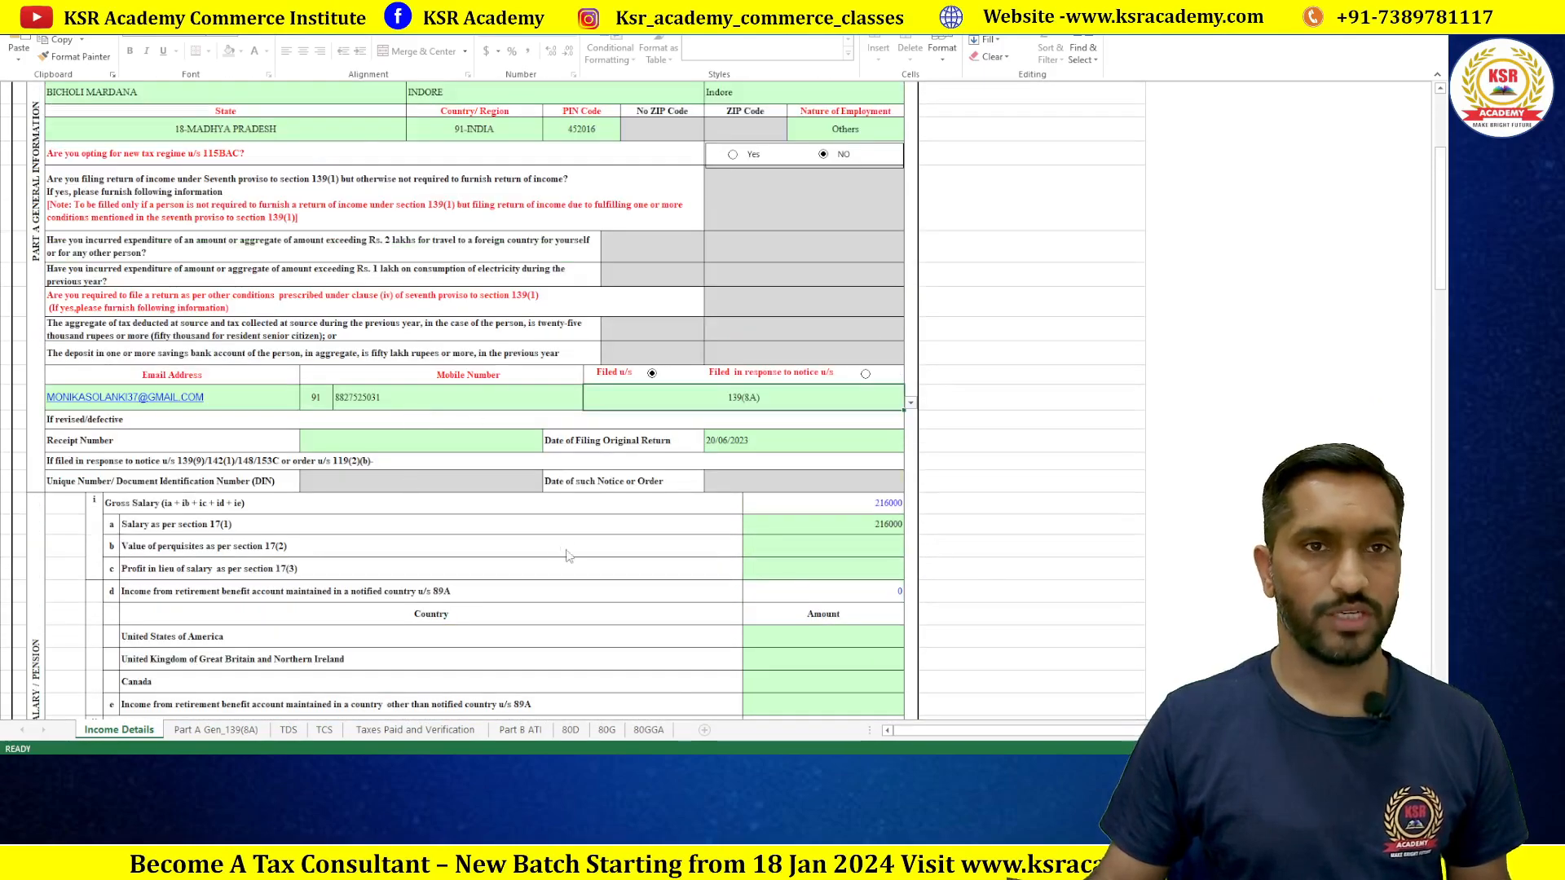
key(alt+Tab)
scroll(505, 424, up, 12)
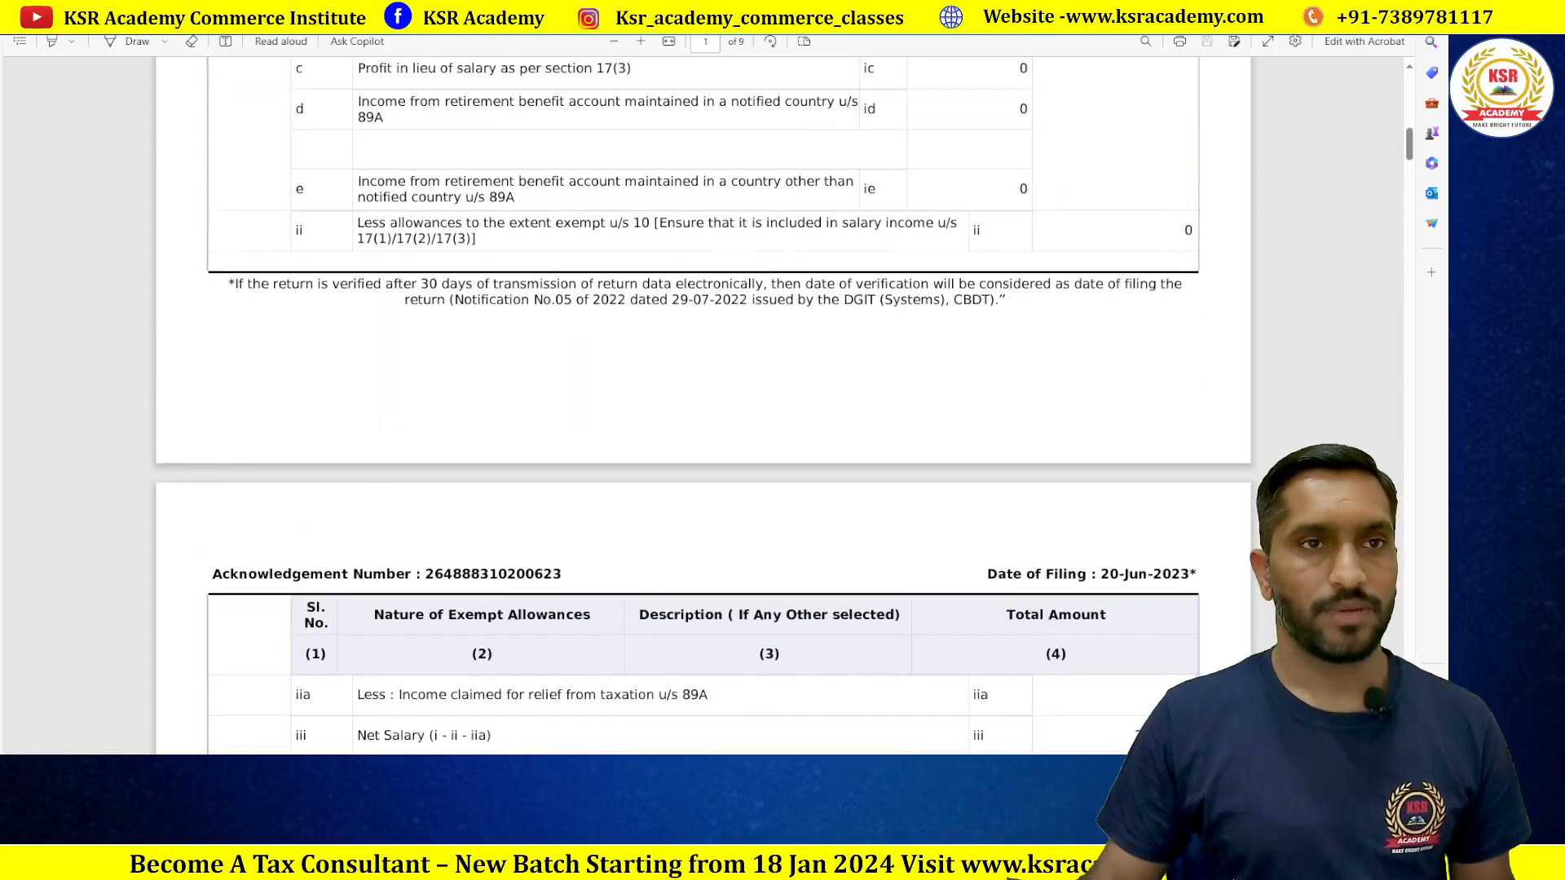
Step: Select the e-Filing acknowledgement number in the one-page acknowledgement PDF
key(ctrl+Tab)
double_click(1051, 255)
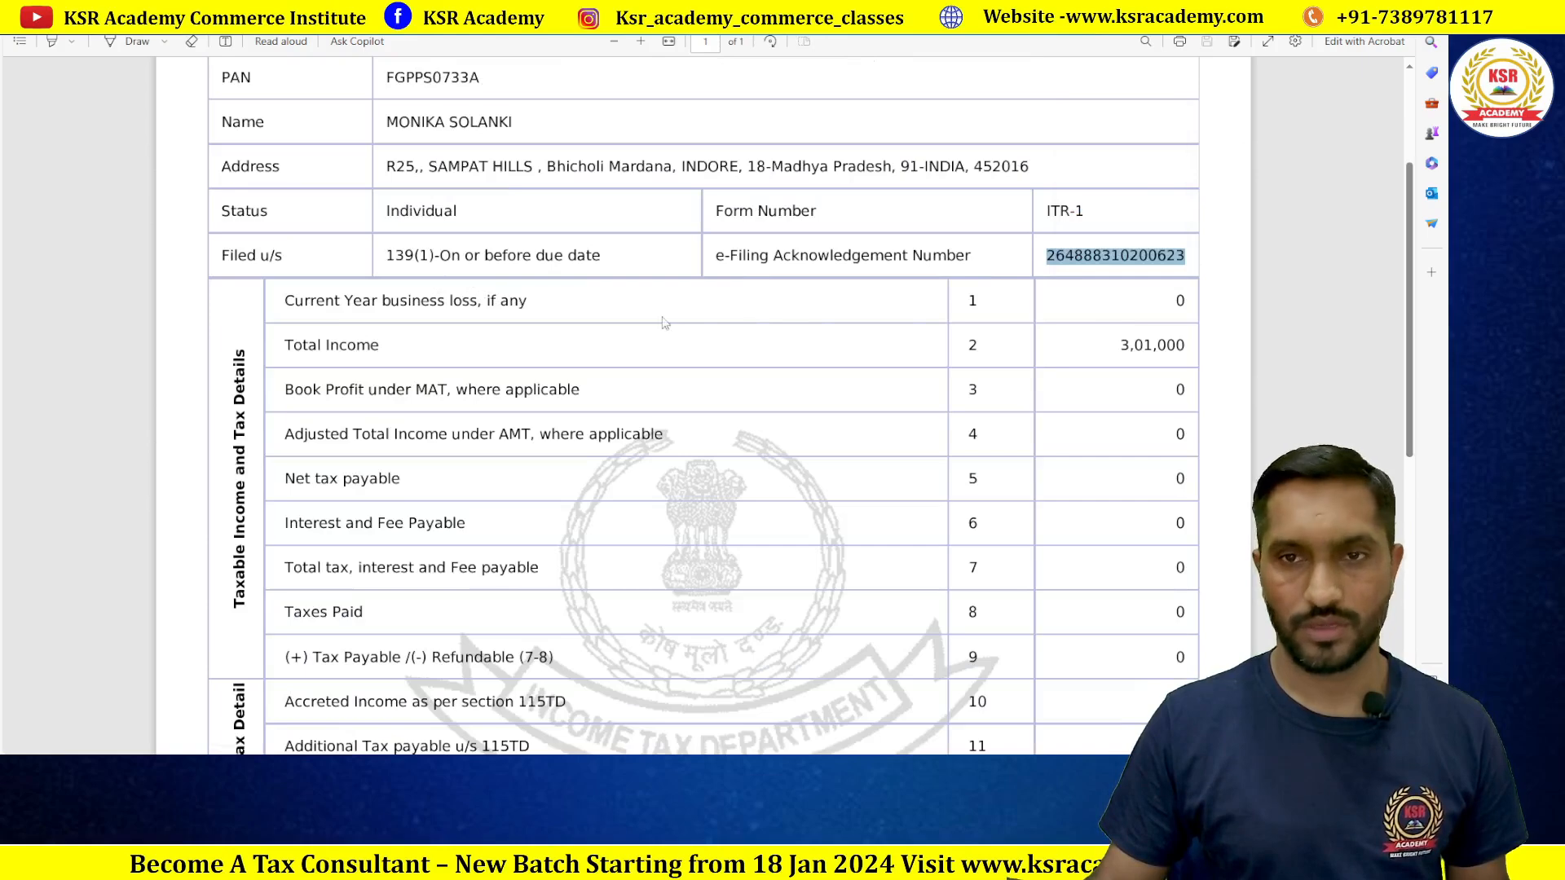
key(ctrl+Tab)
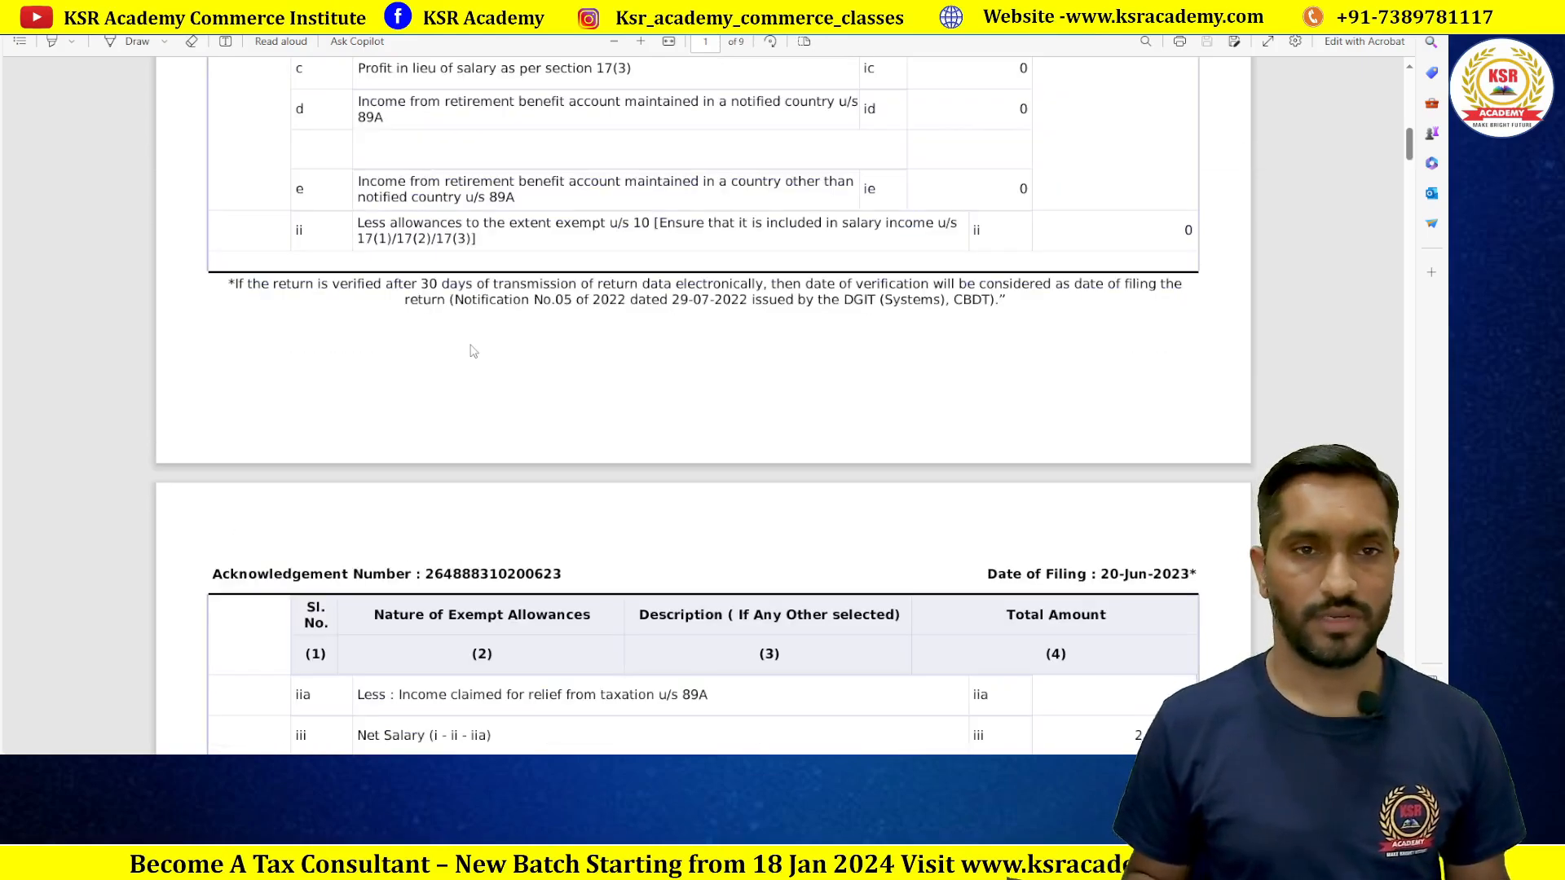
key(ctrl+Tab)
key(alt+Tab)
key(alt+Tab)
scroll(460, 318, up, 3)
Step: Type the original return's acknowledgement number into the Part A Gen_139(8A) sheet, checking it against the PDF
click(193, 732)
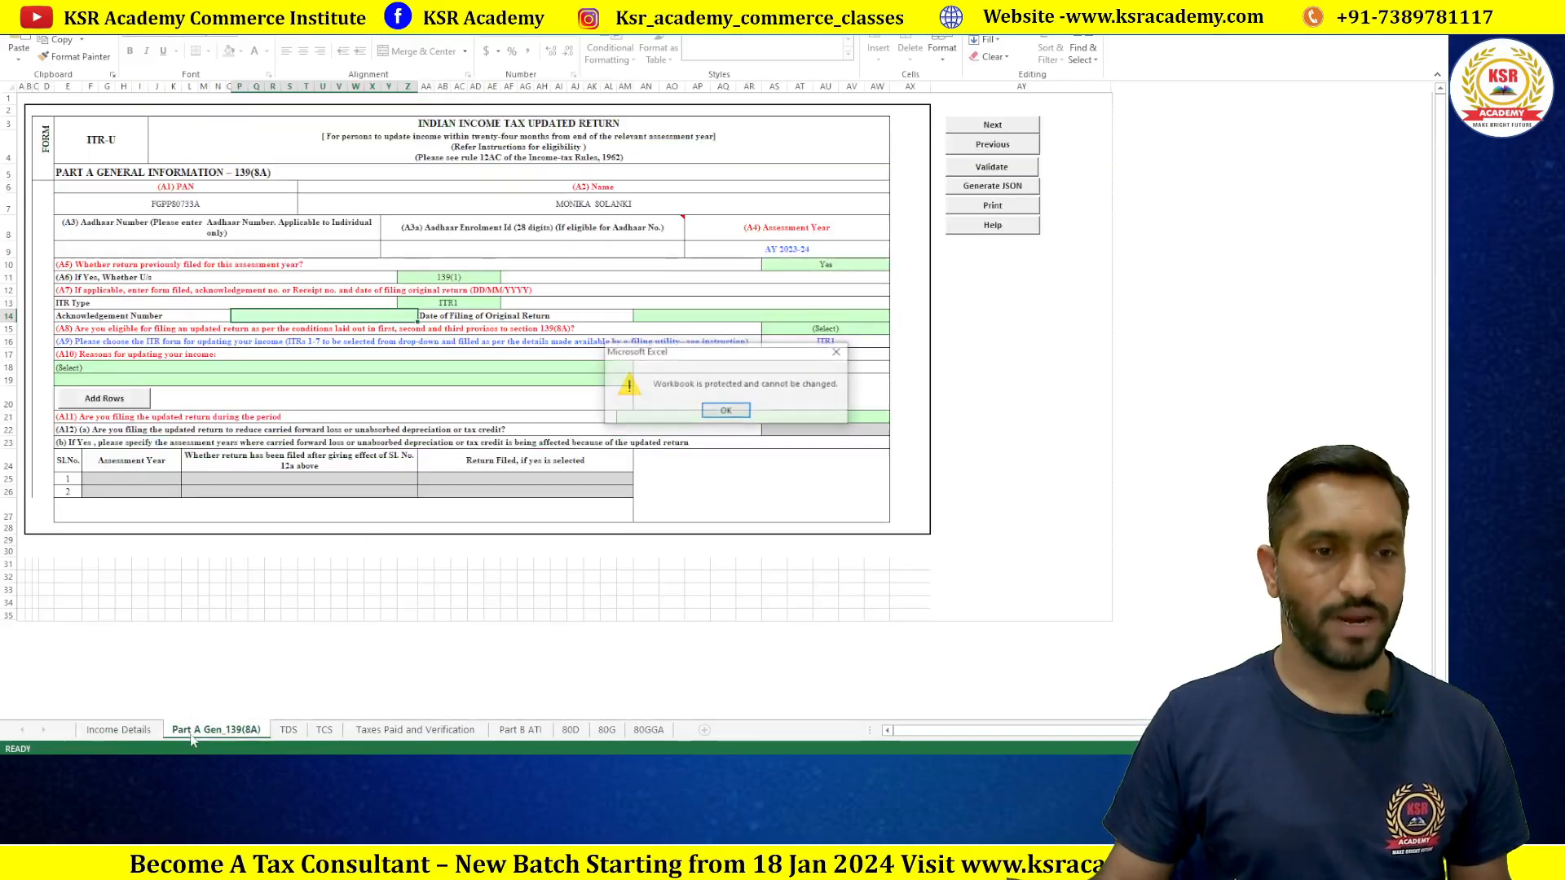
click(721, 411)
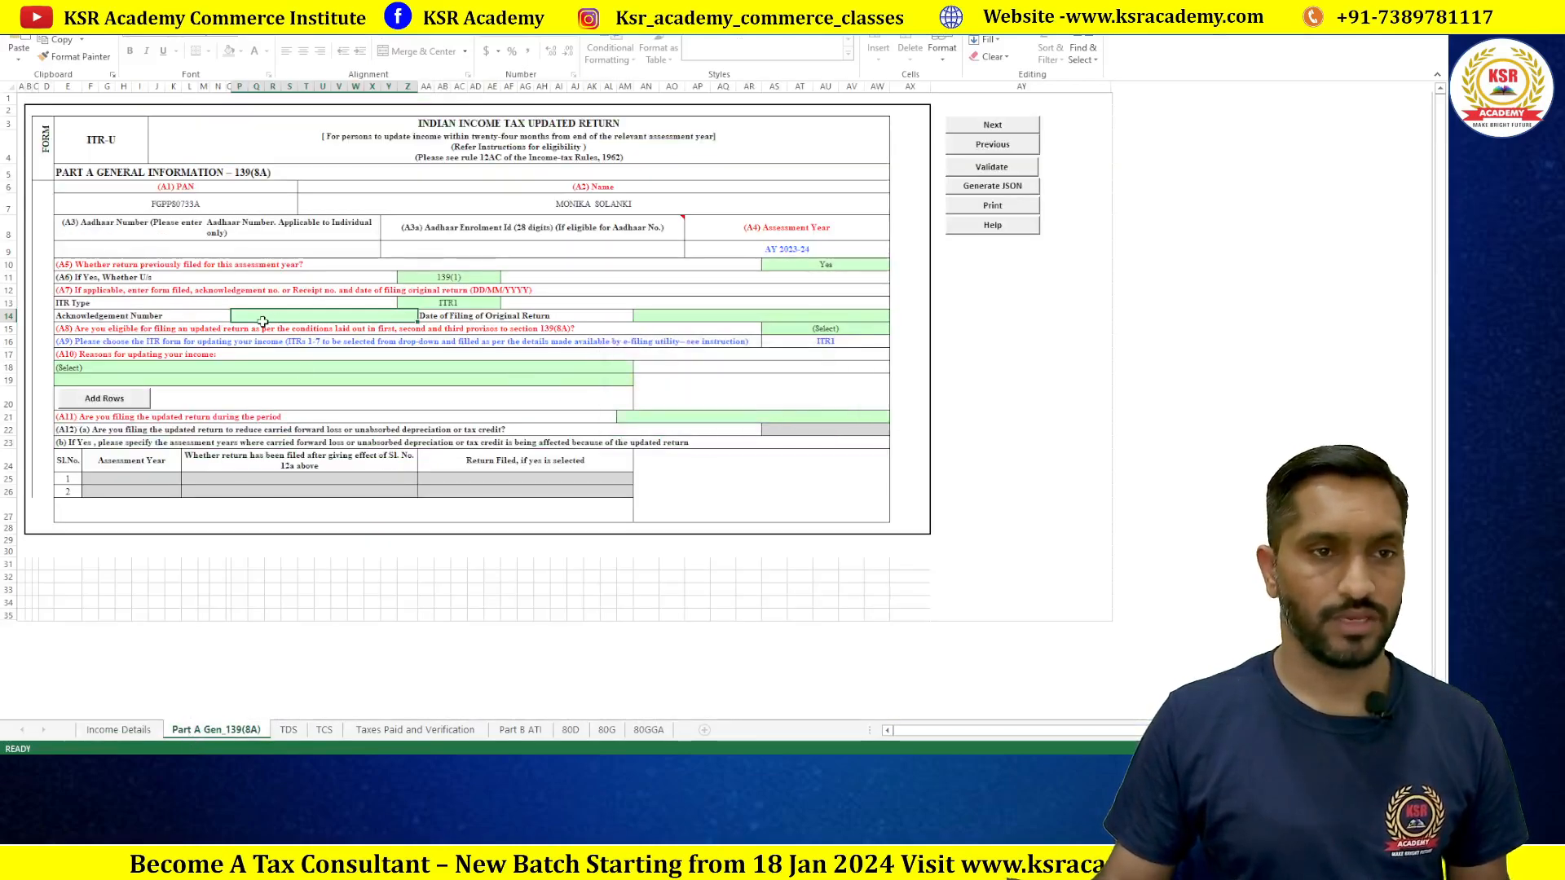
key(alt+Tab)
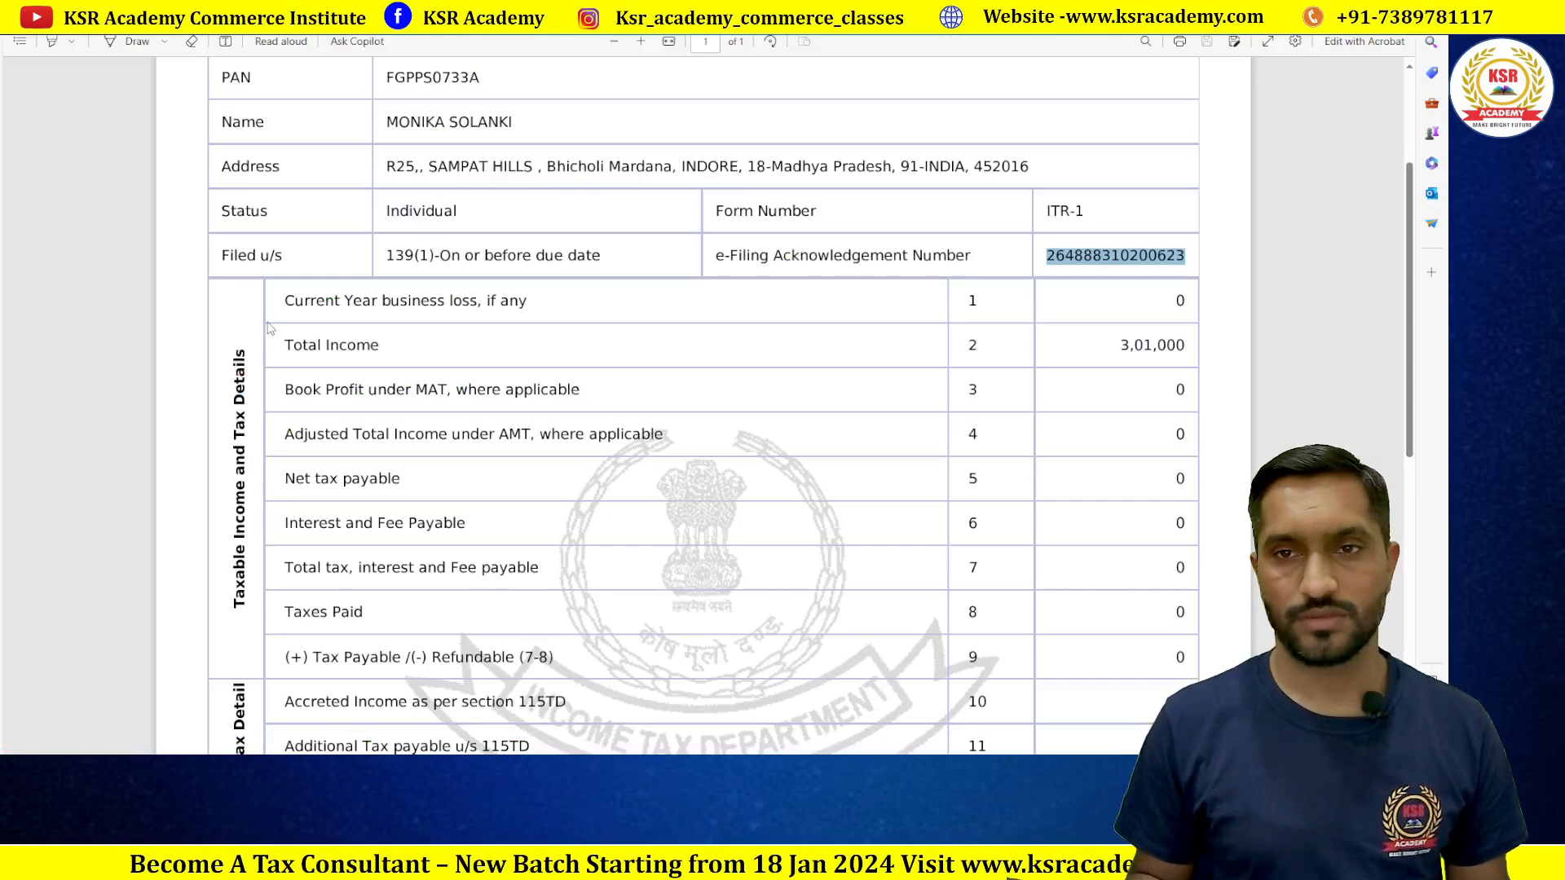
key(alt+Tab)
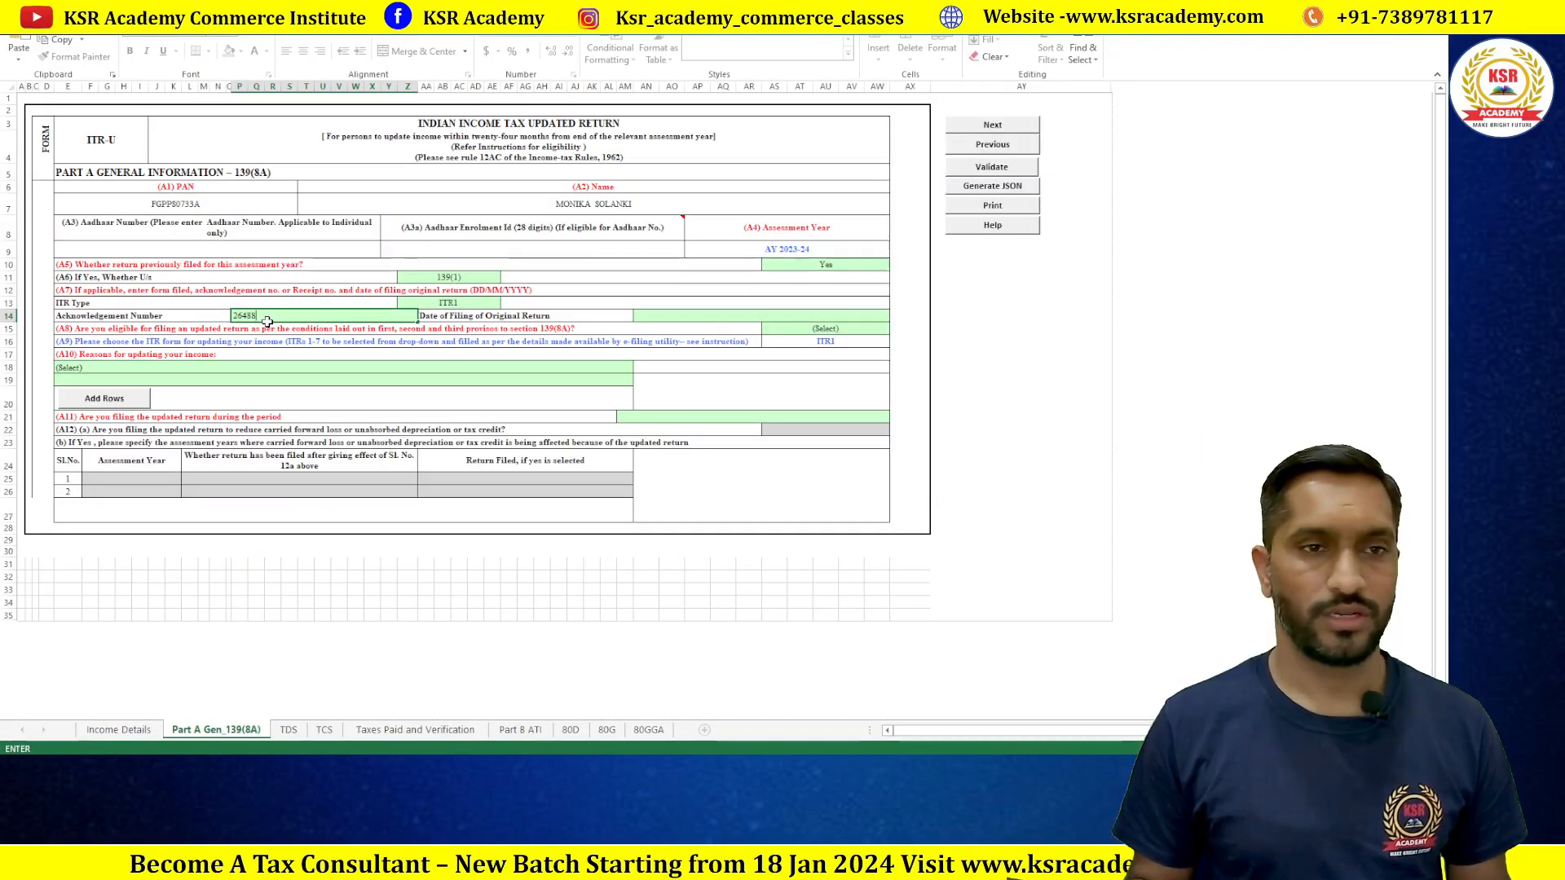
key(alt+Tab)
key(alt+Tab)
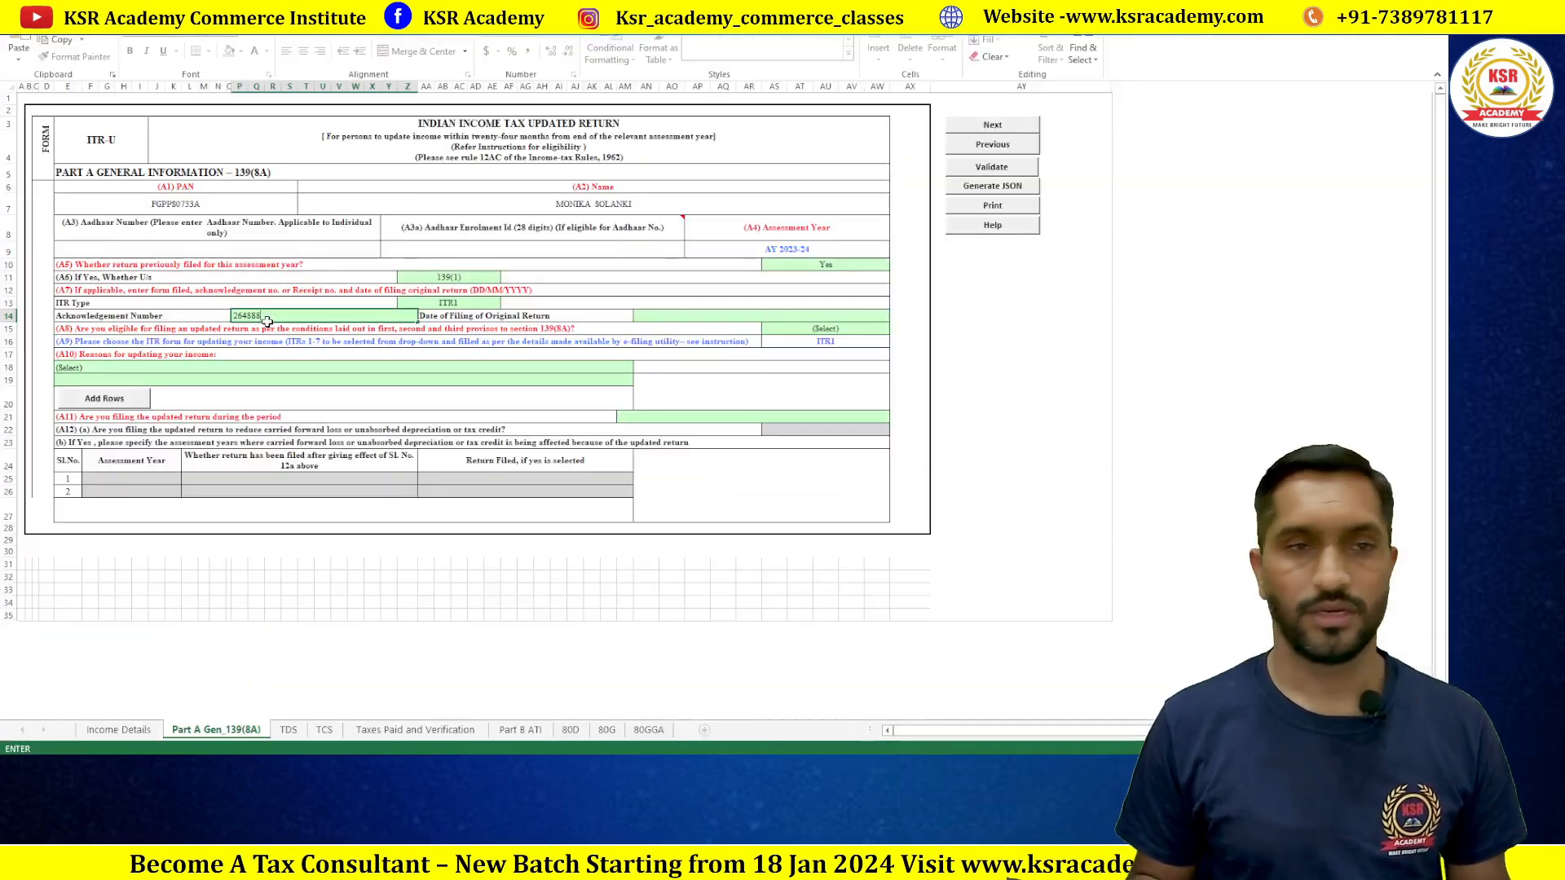
key(alt+Tab)
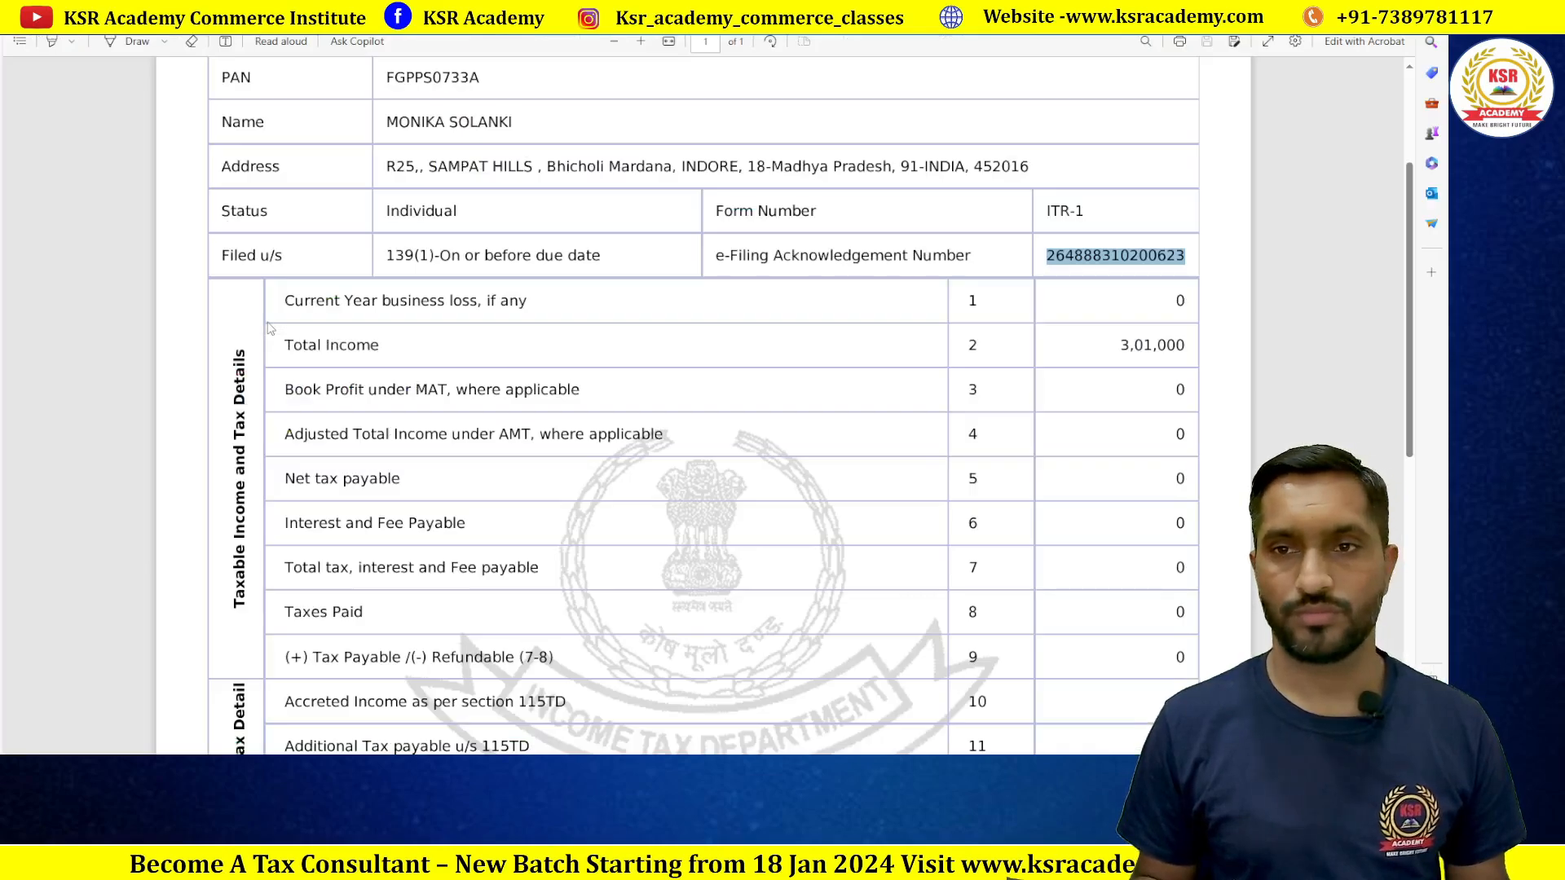
key(alt+Tab)
key(Tab)
Step: Look up the original filing date in the acknowledgement PDF
key(alt+Tab)
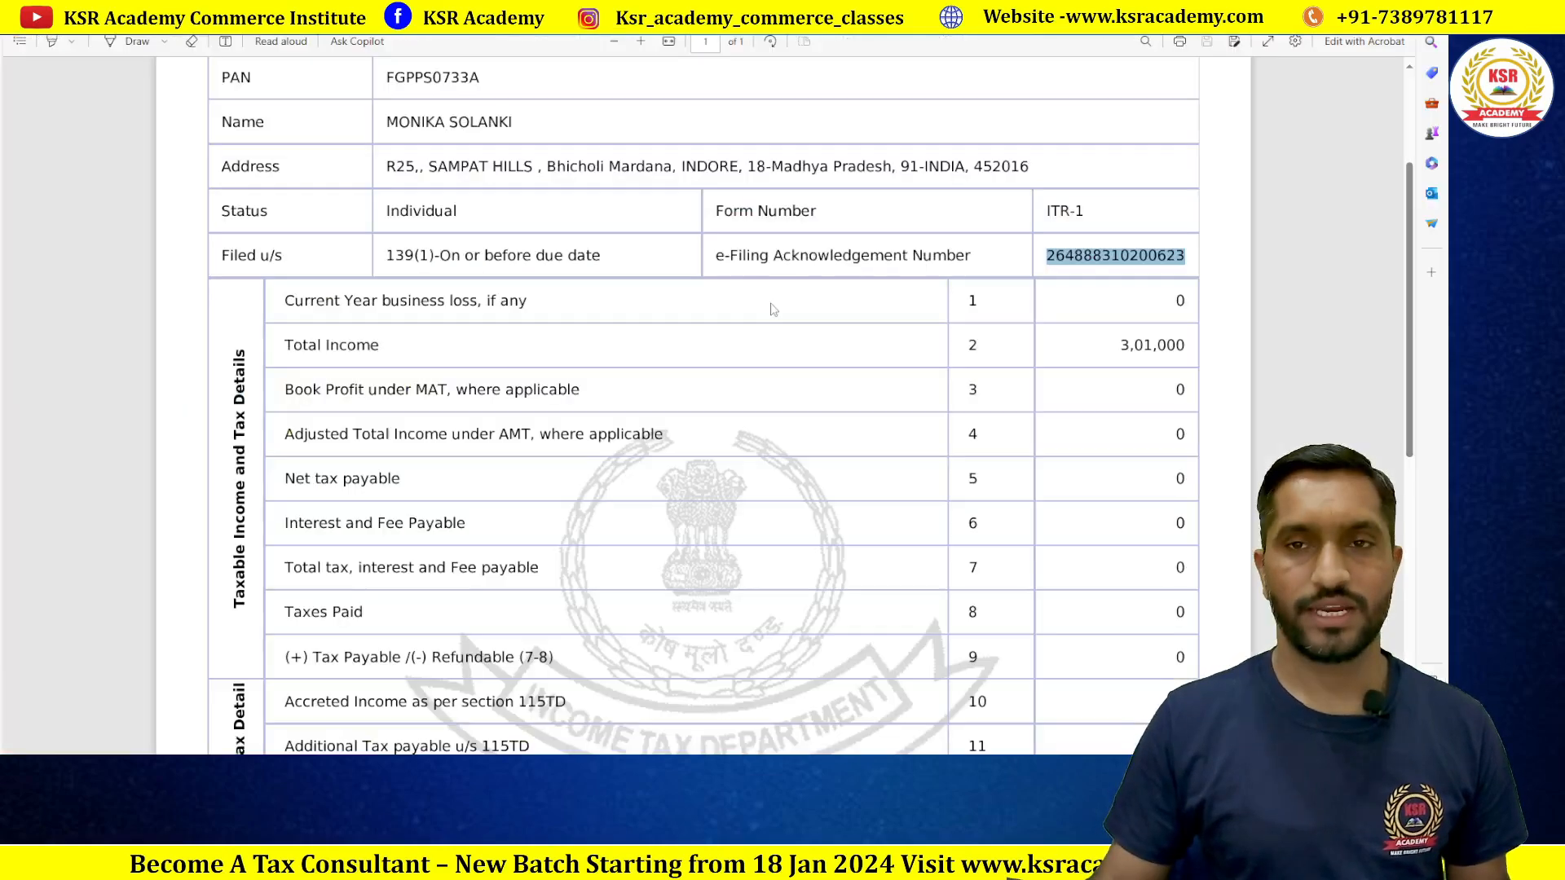
scroll(633, 328, up, 3)
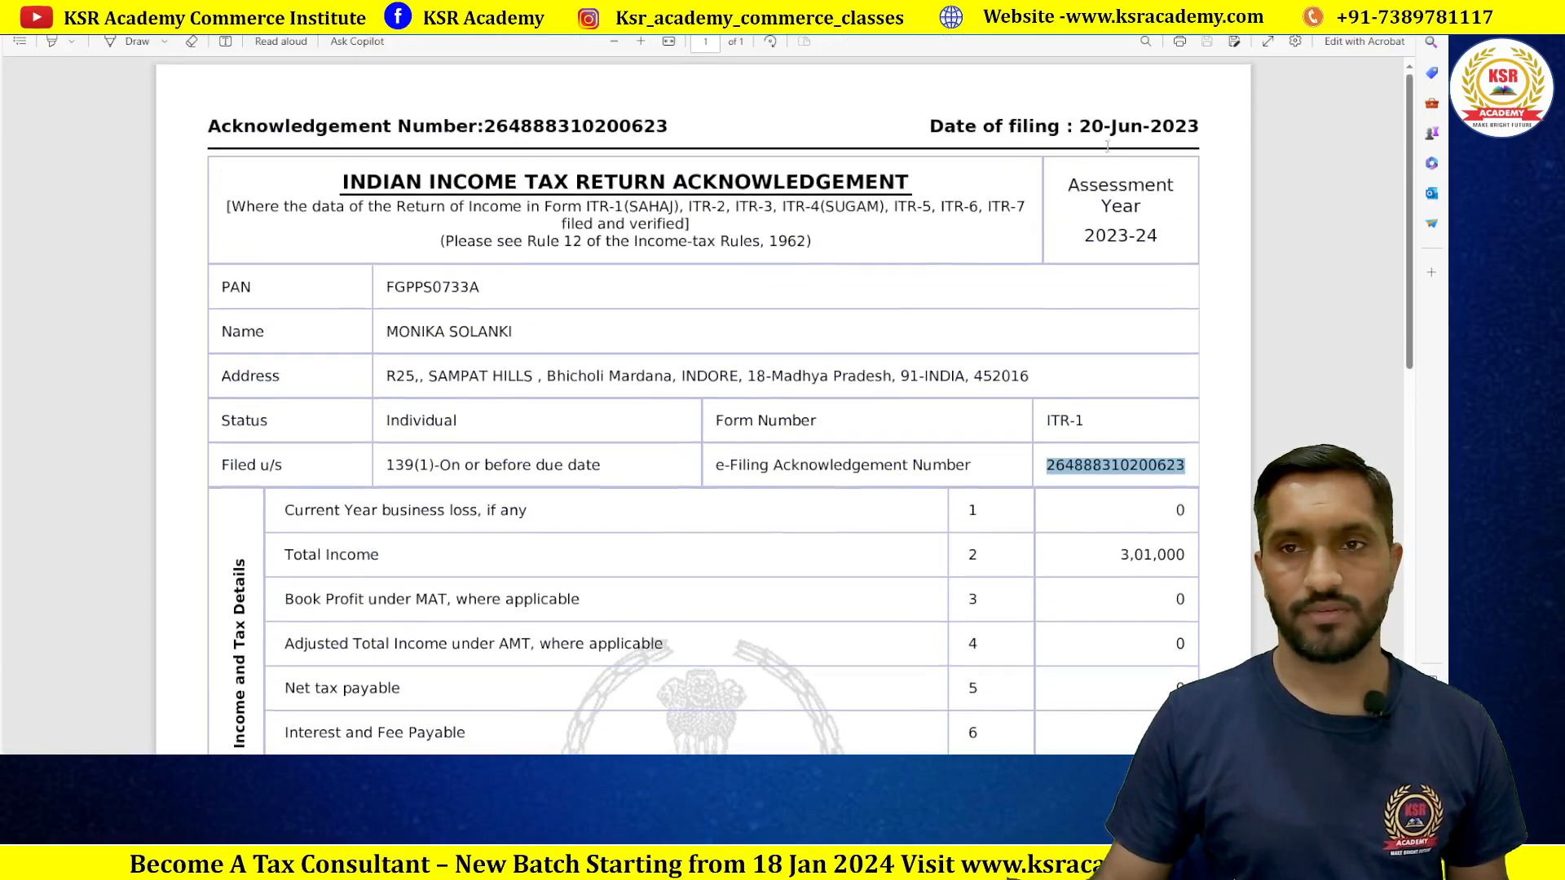
key(alt+Tab)
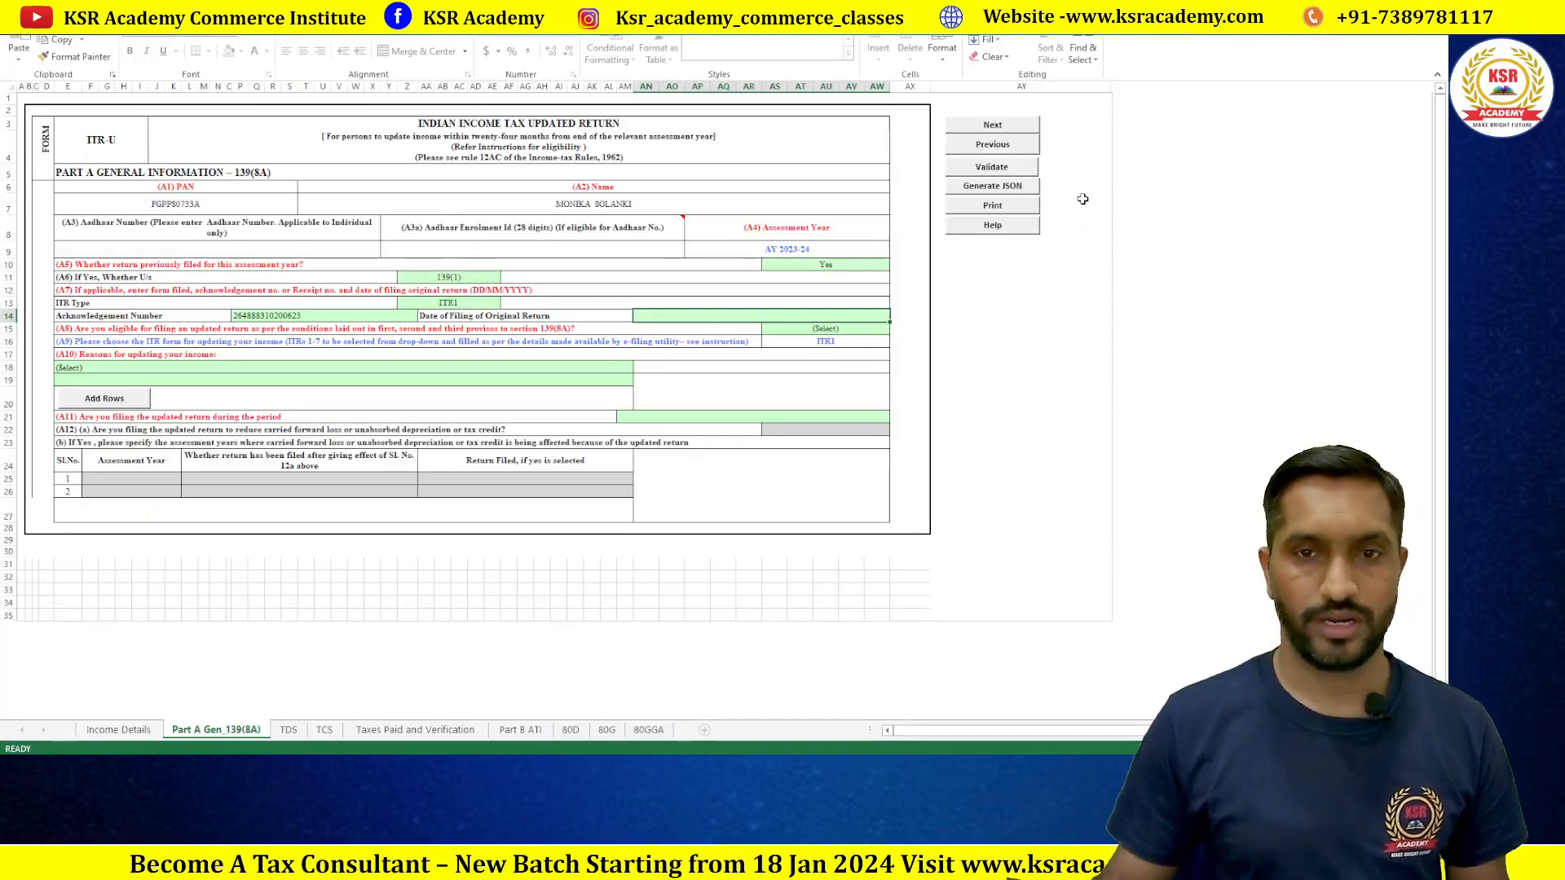
Step: Enter 20/06/2023 as the original filing date, then change the A8 eligibility answer from No to Yes
text(20)
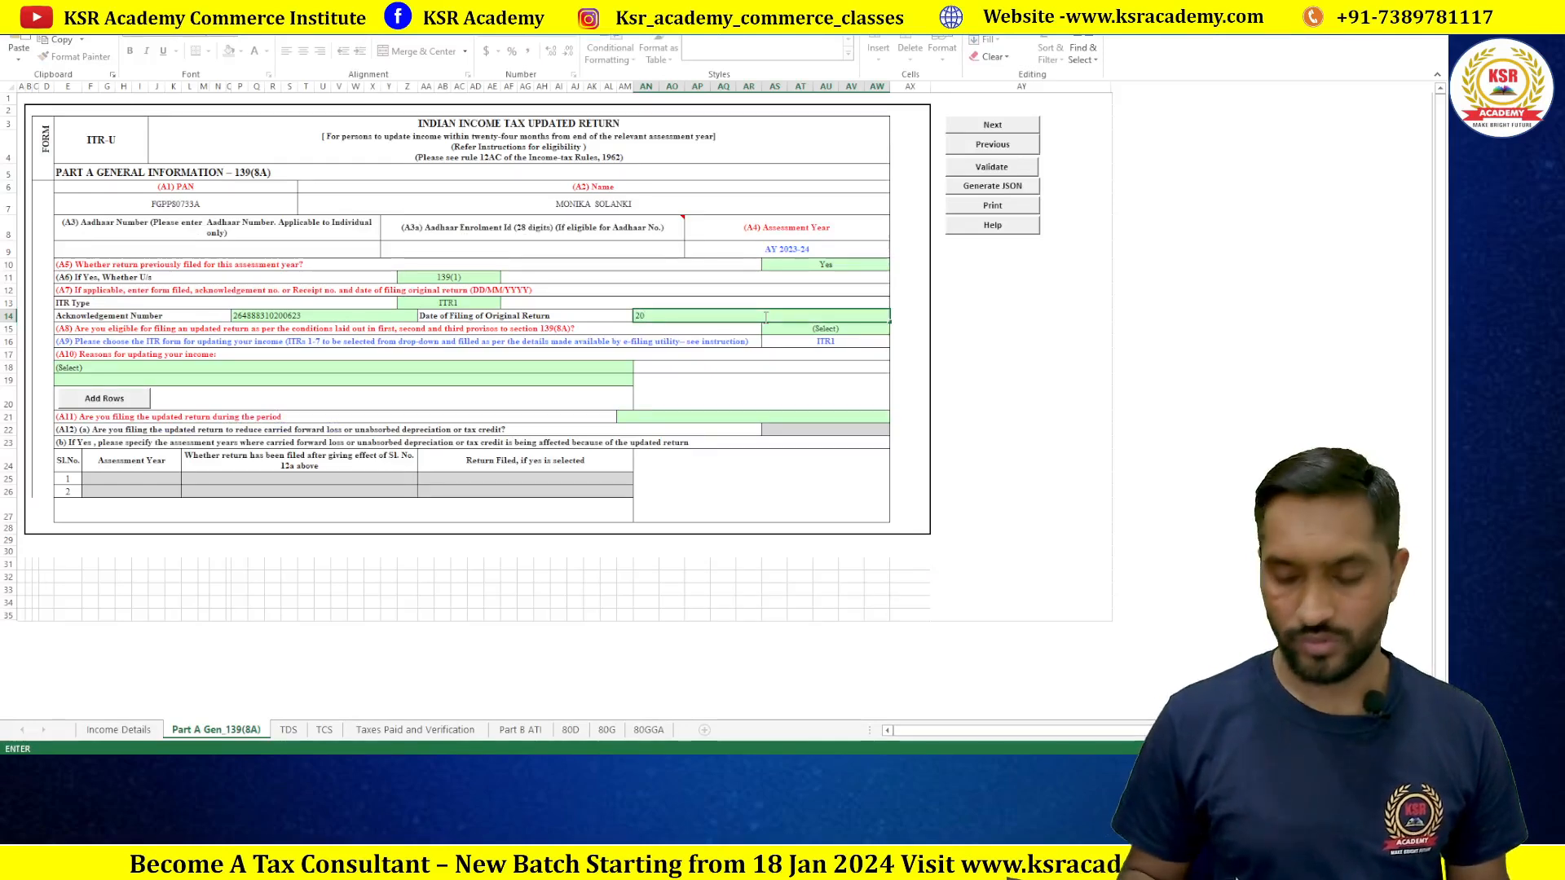
text(/06/2023)
click(980, 351)
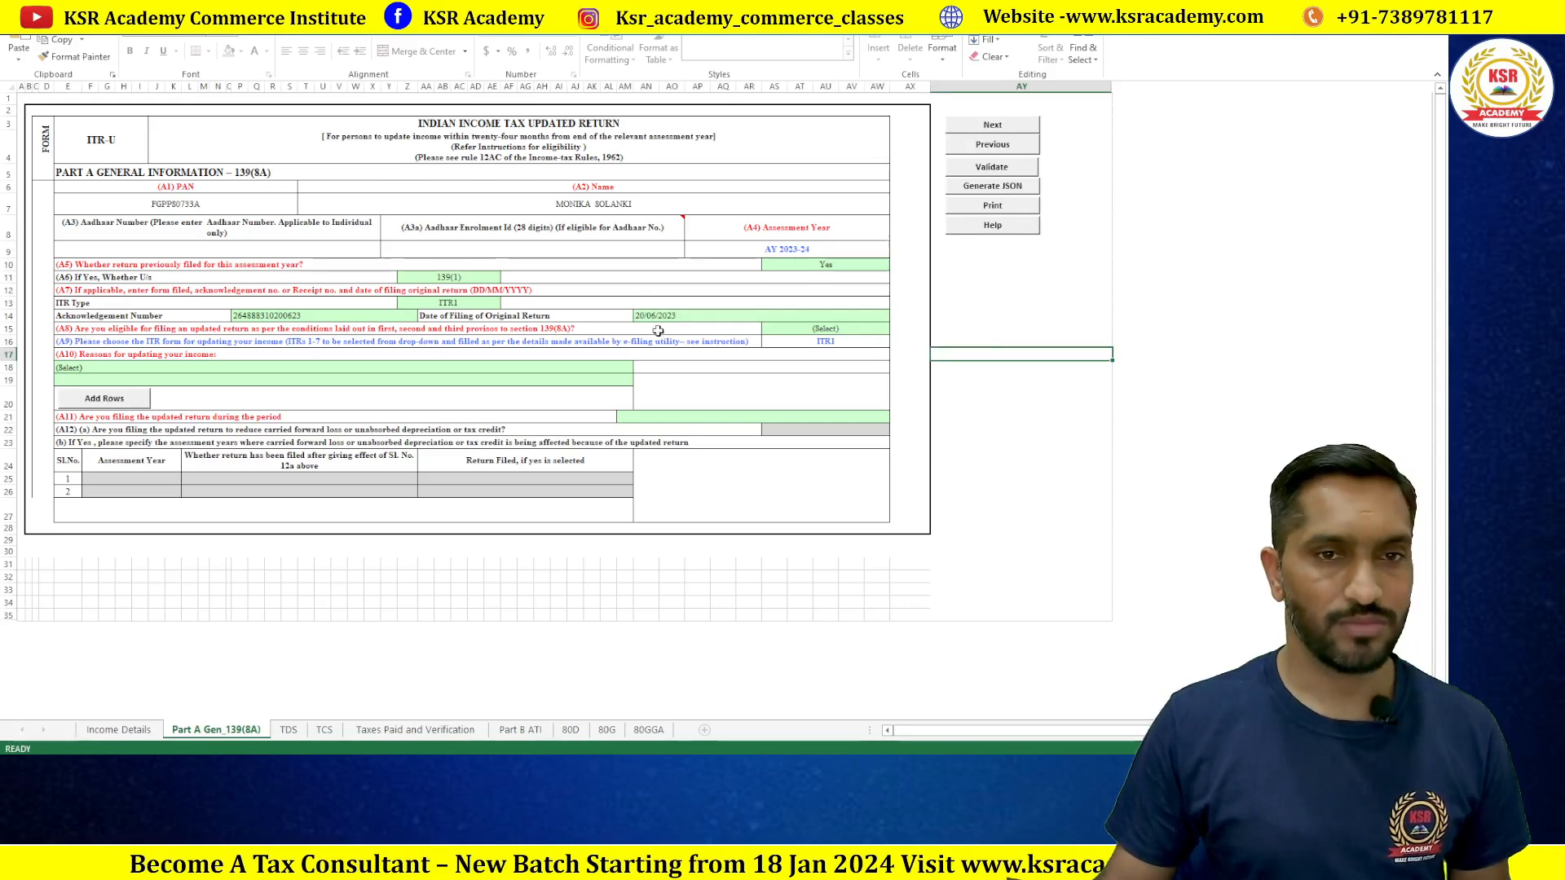
click(831, 328)
click(896, 329)
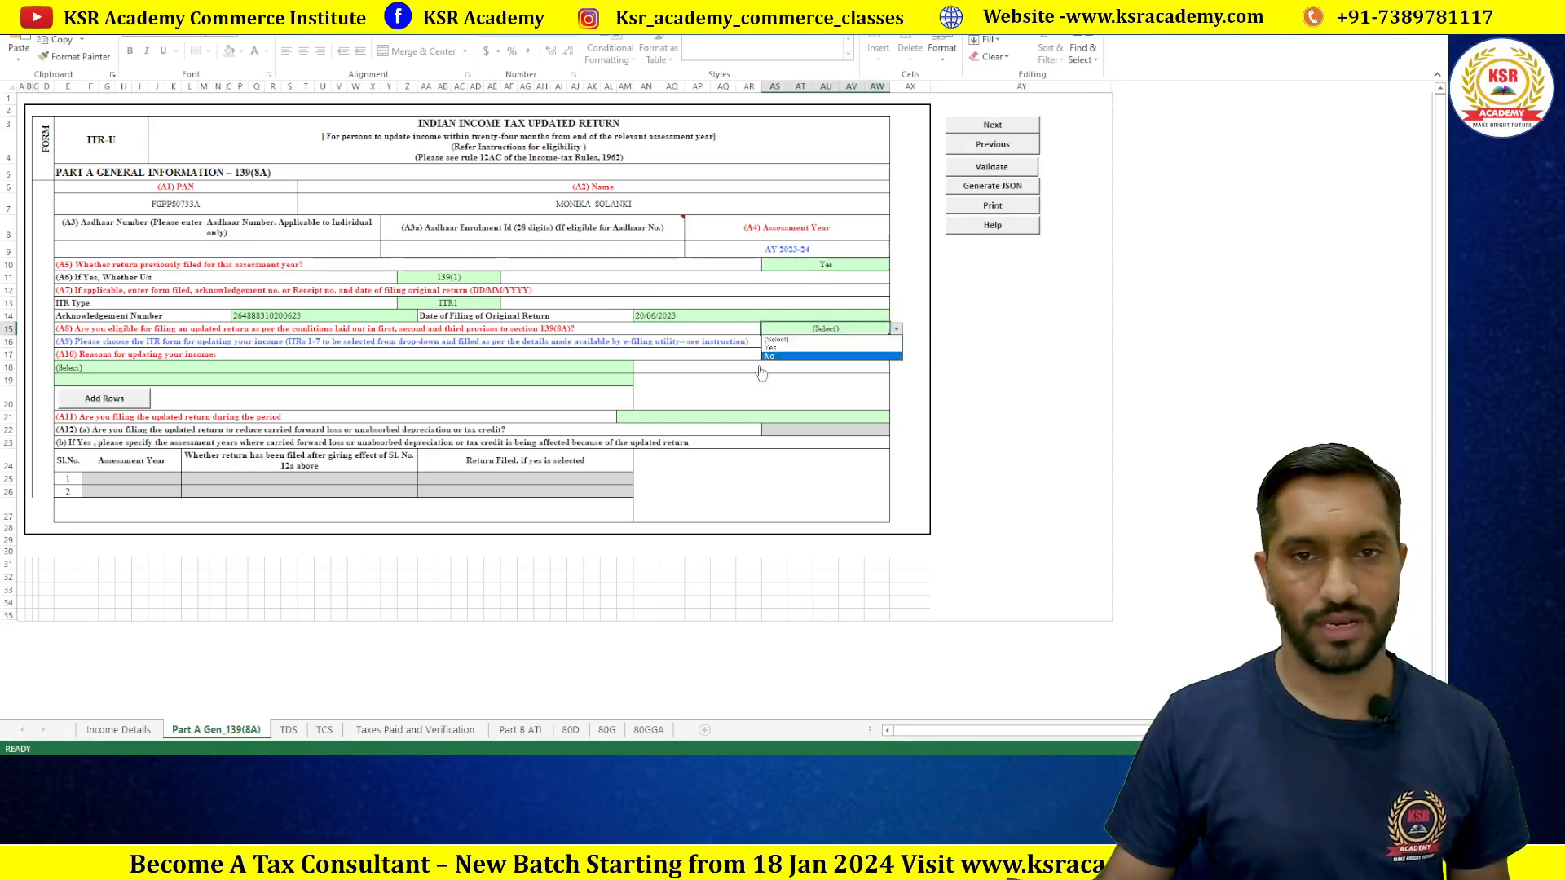
click(771, 358)
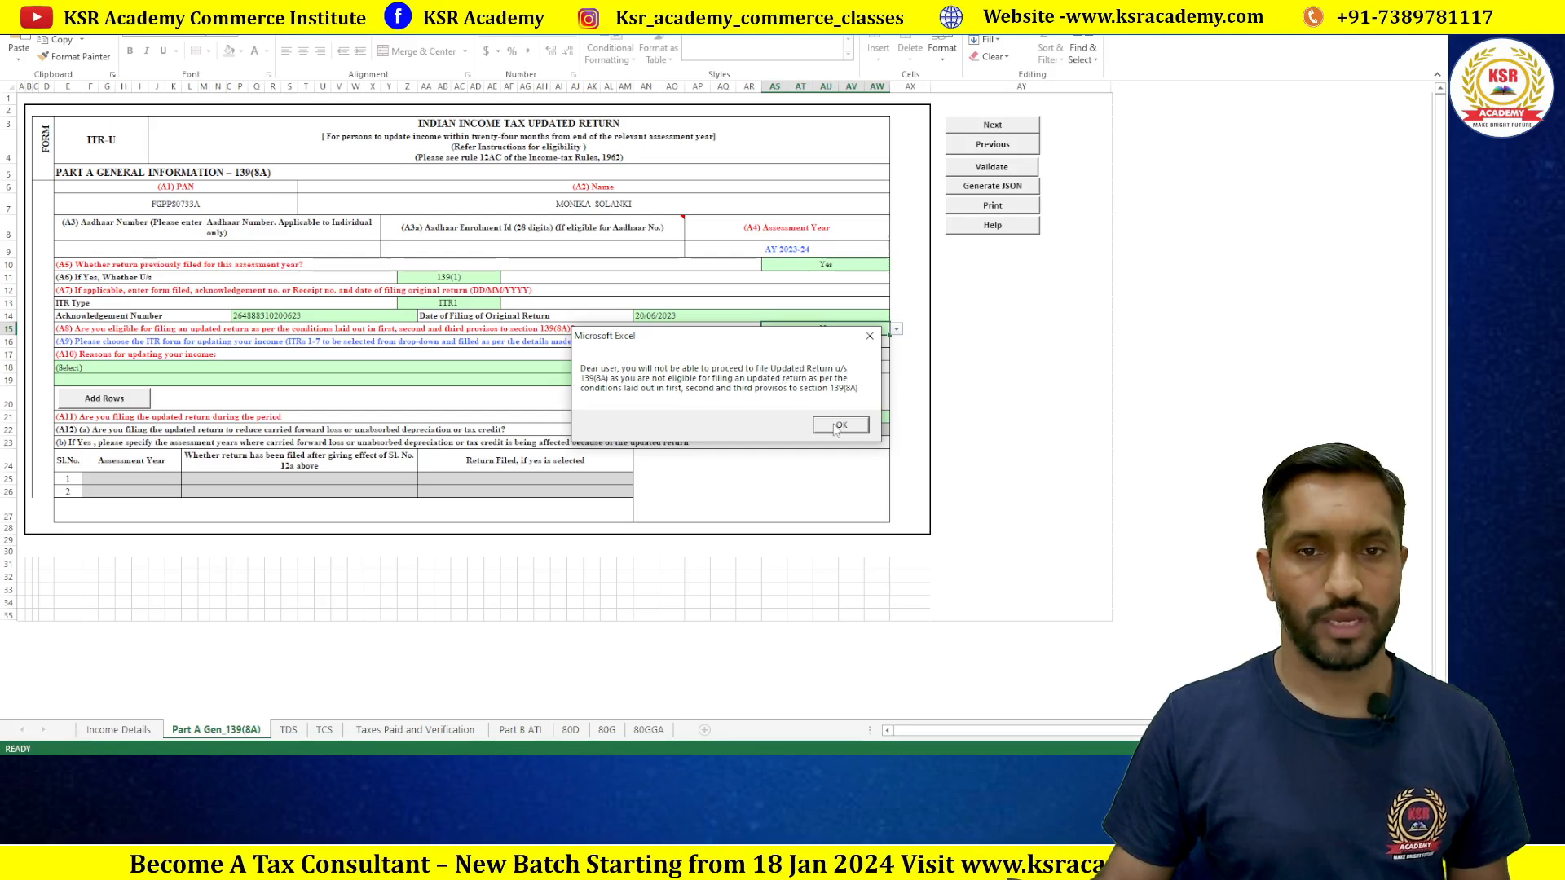
key(Return)
click(896, 329)
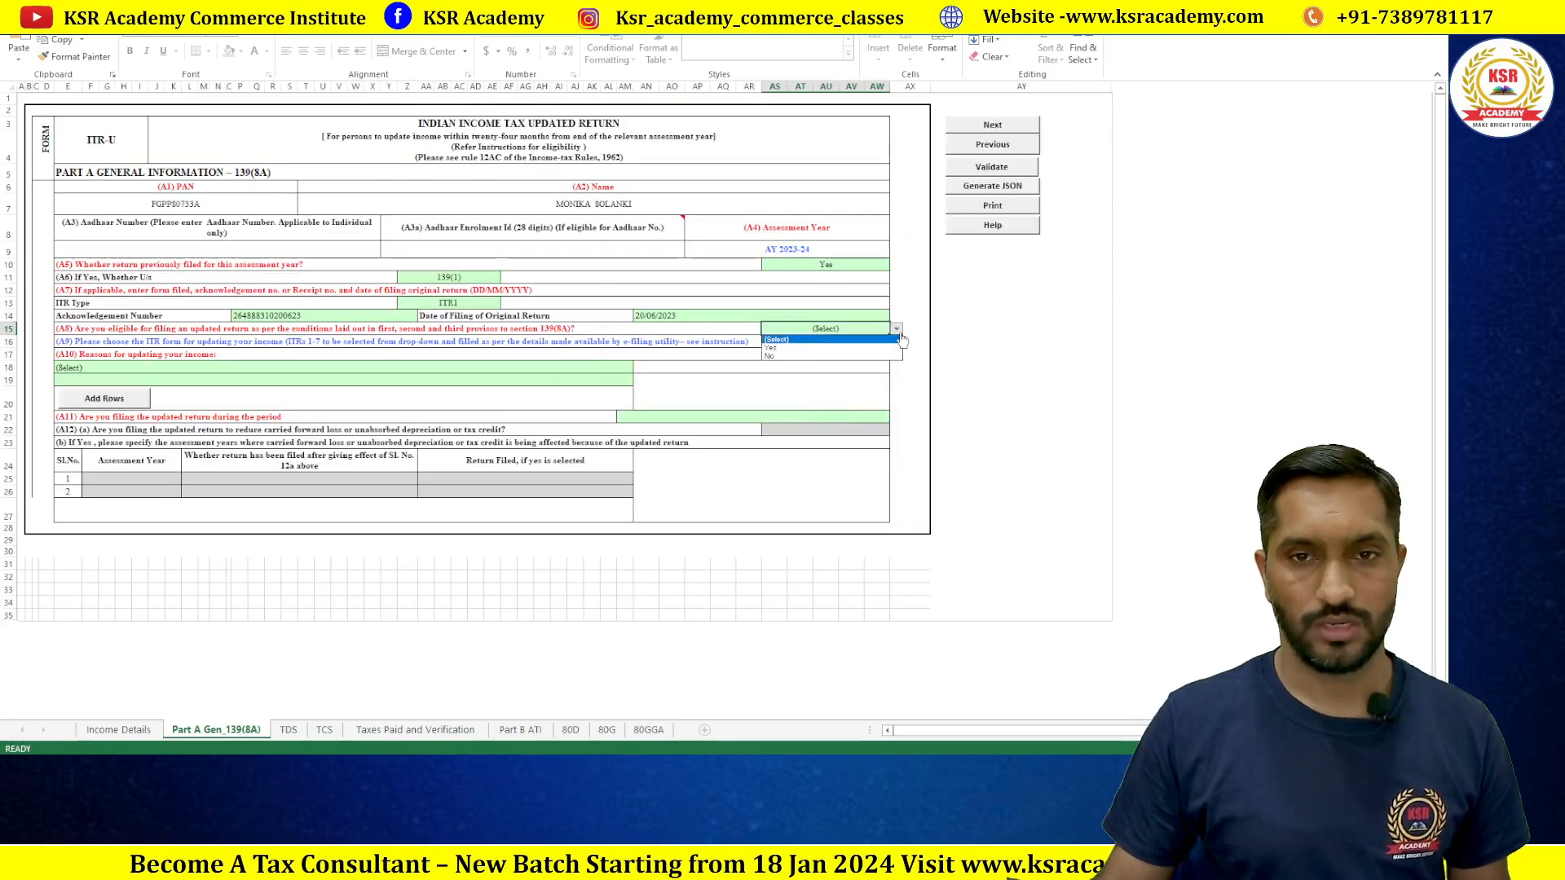
click(786, 346)
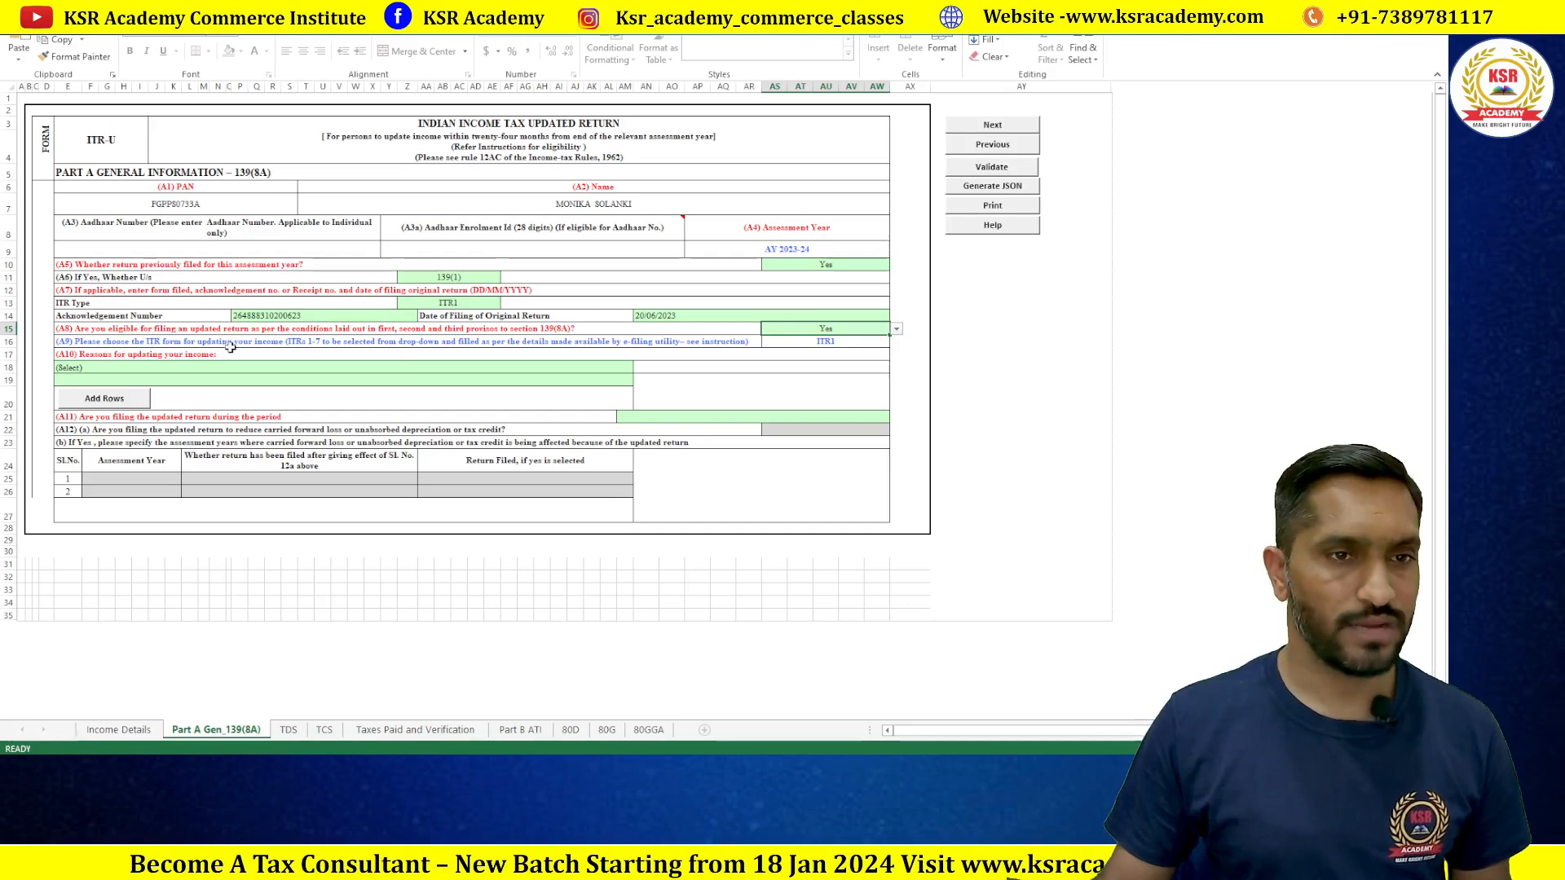
click(122, 371)
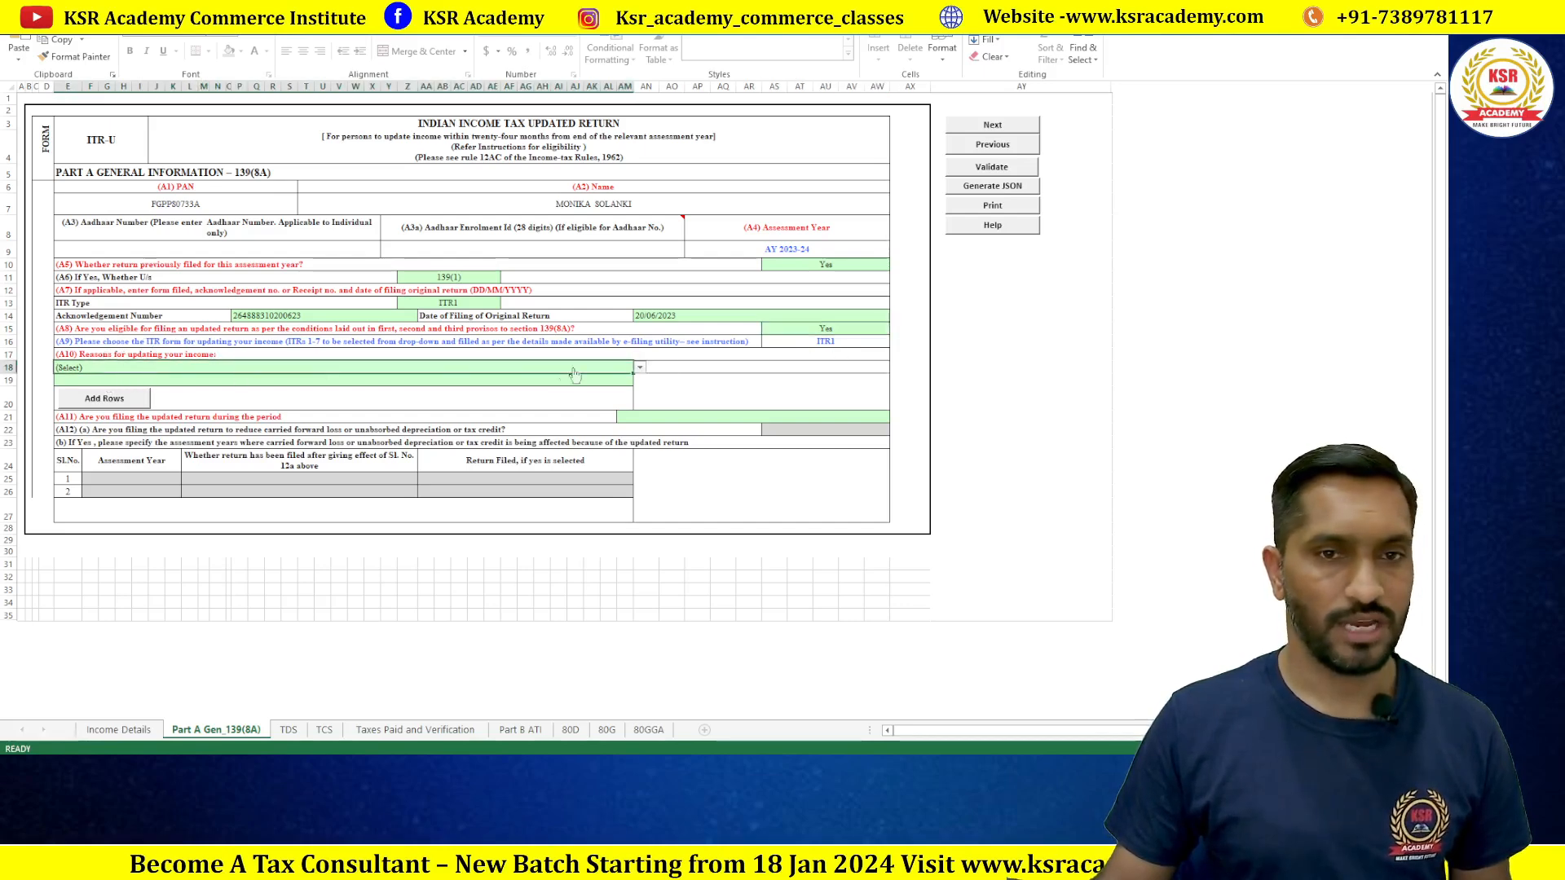
Step: Set the updating reason to 'Income not reported correctly' and the filing period to Up to 12 months
click(641, 370)
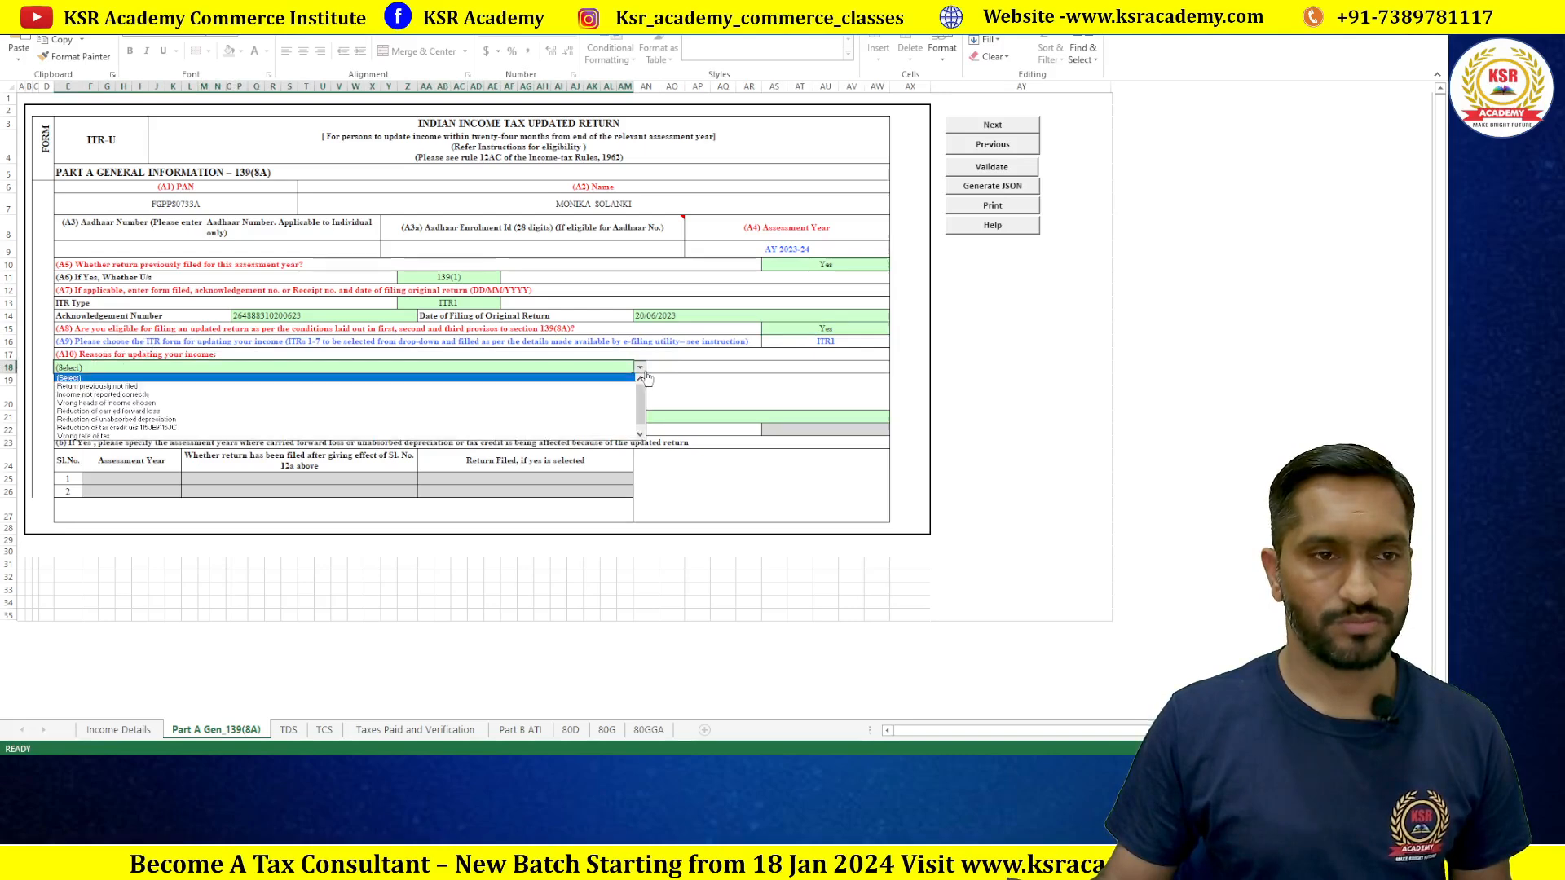
click(176, 395)
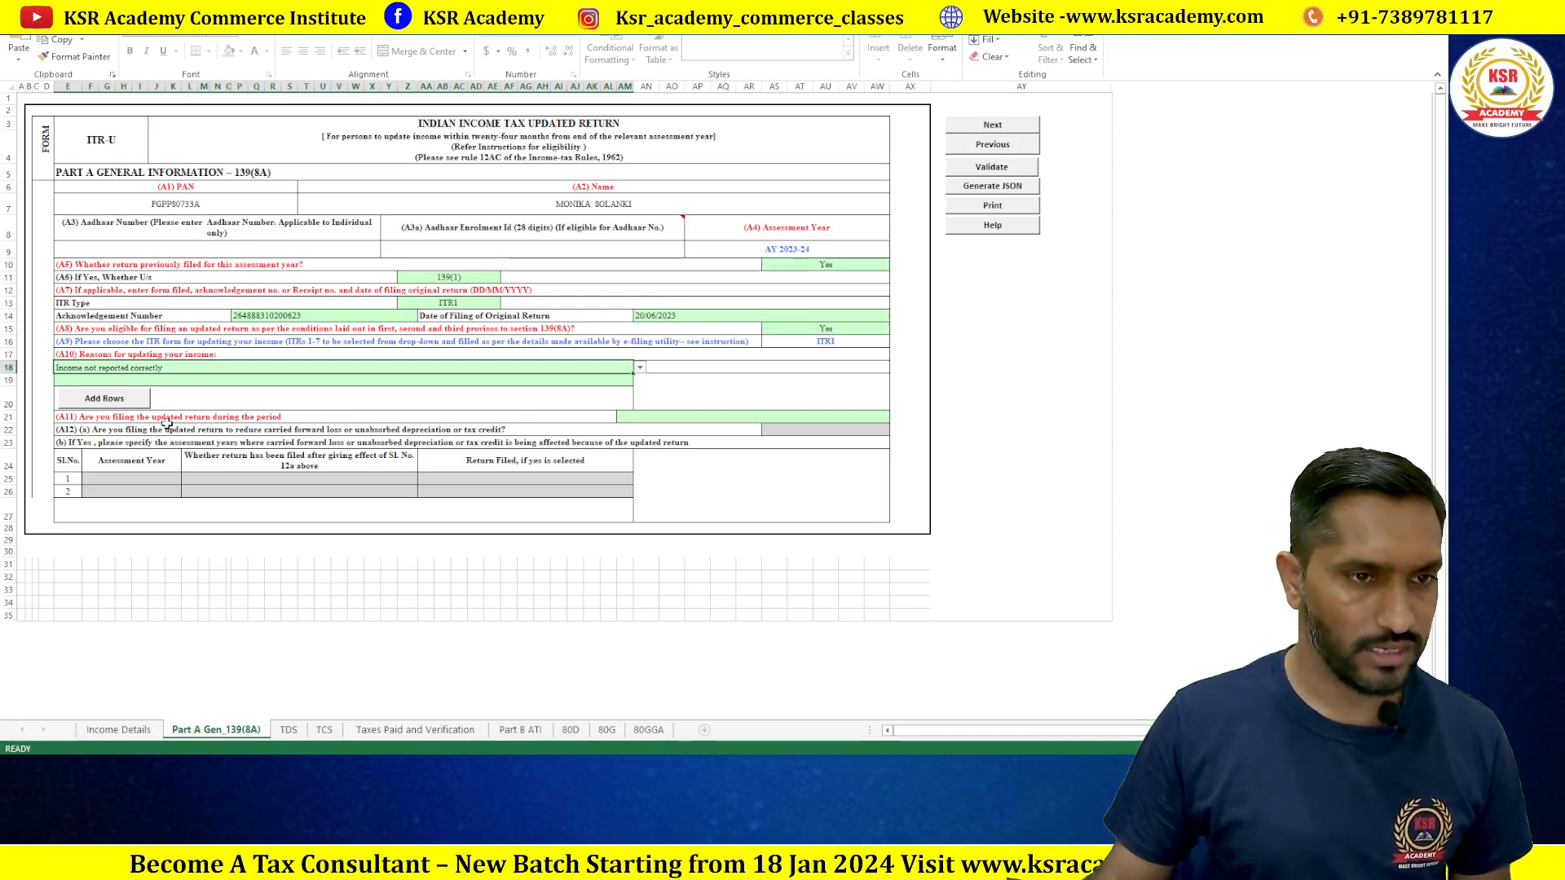
click(683, 421)
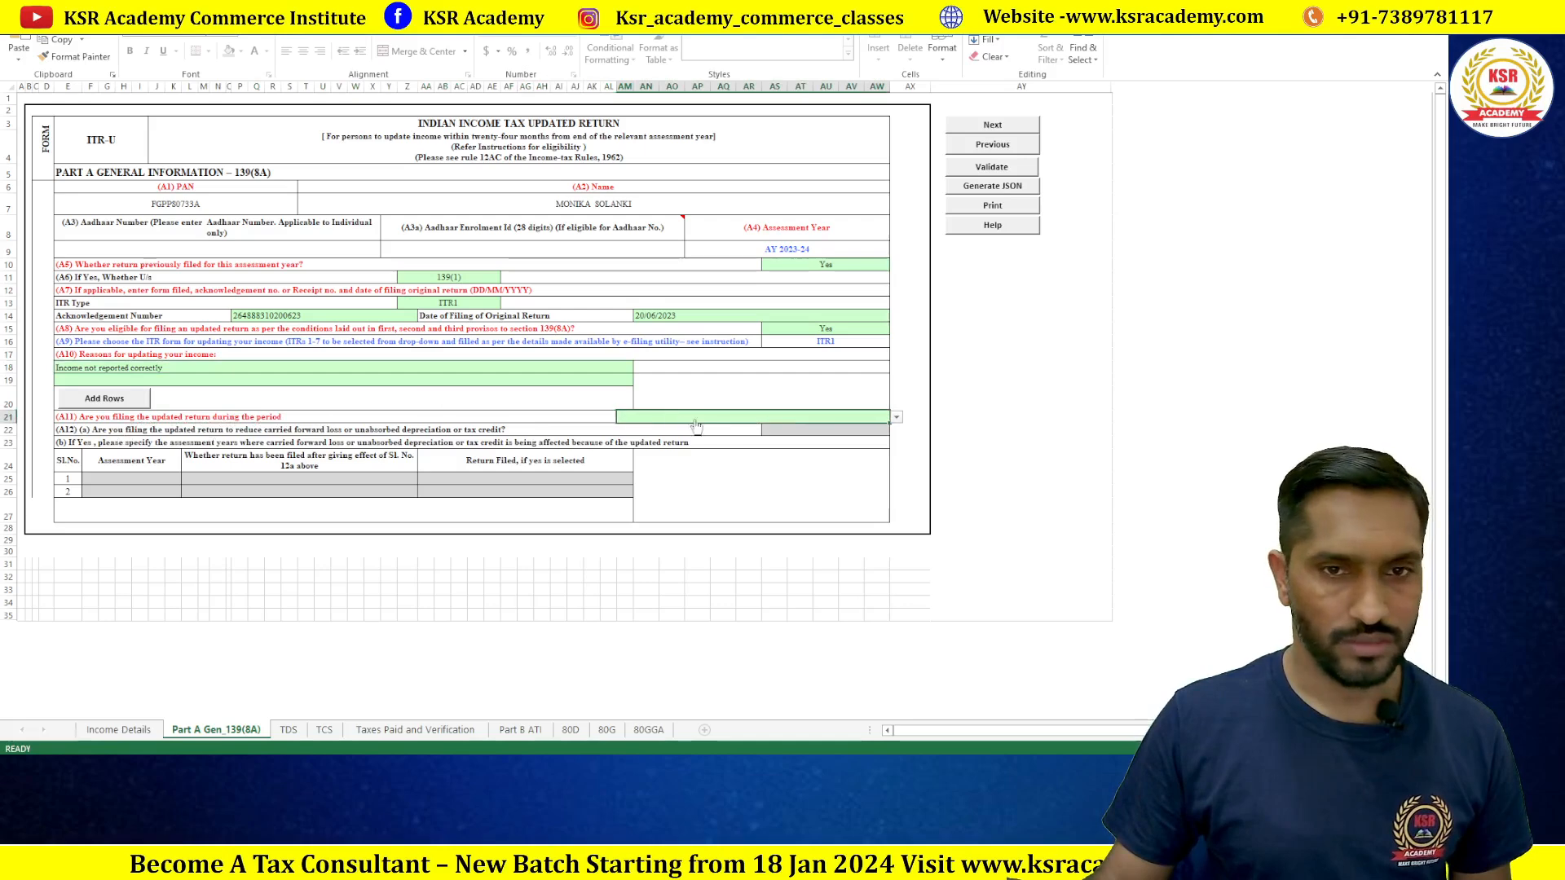
click(896, 418)
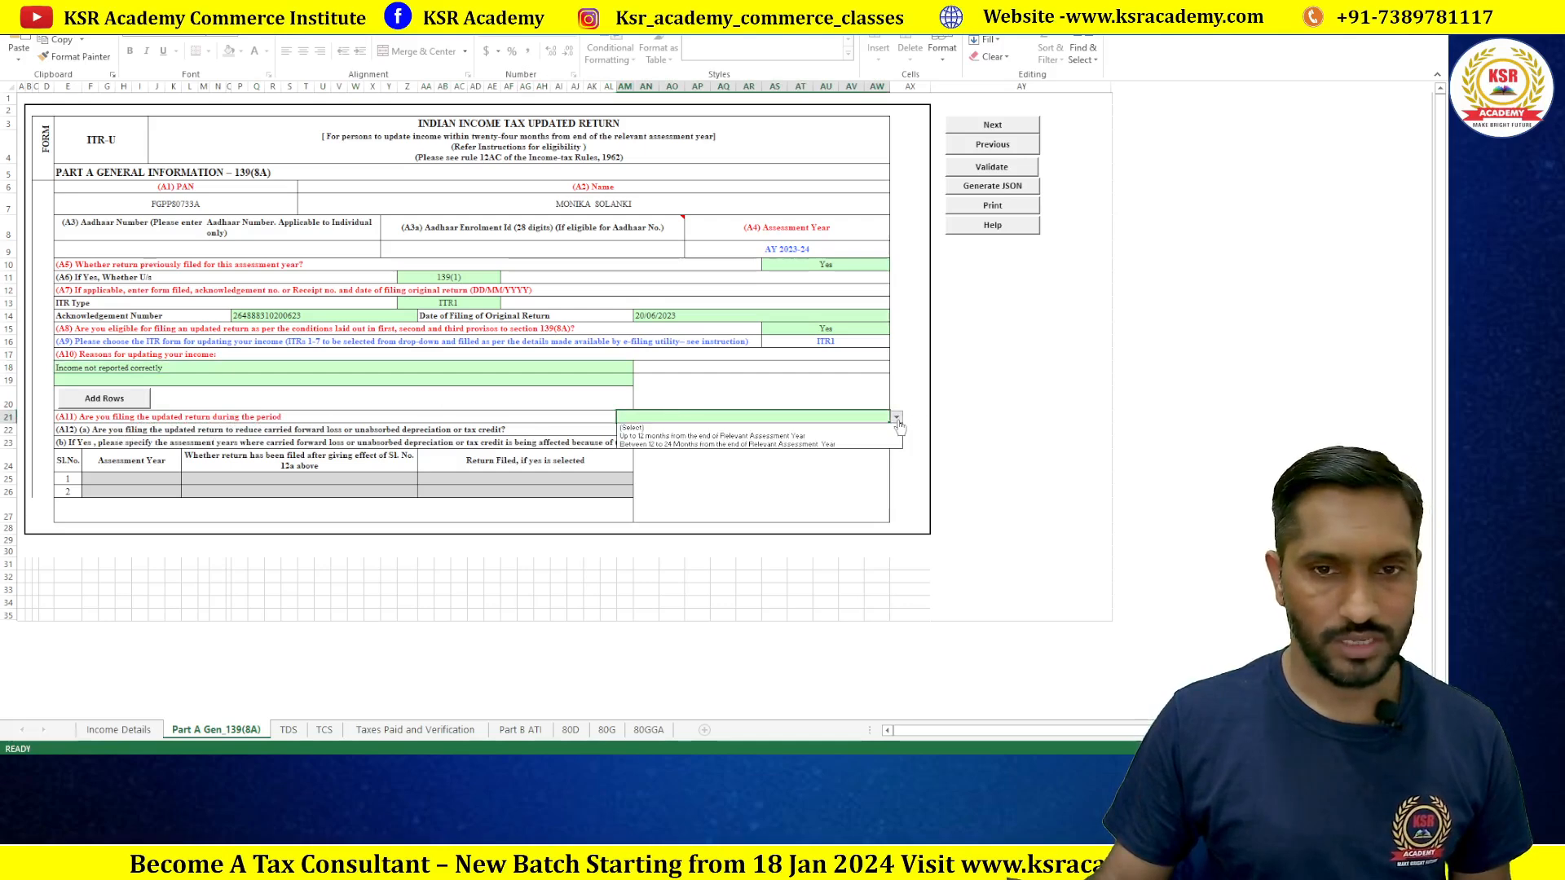
click(744, 437)
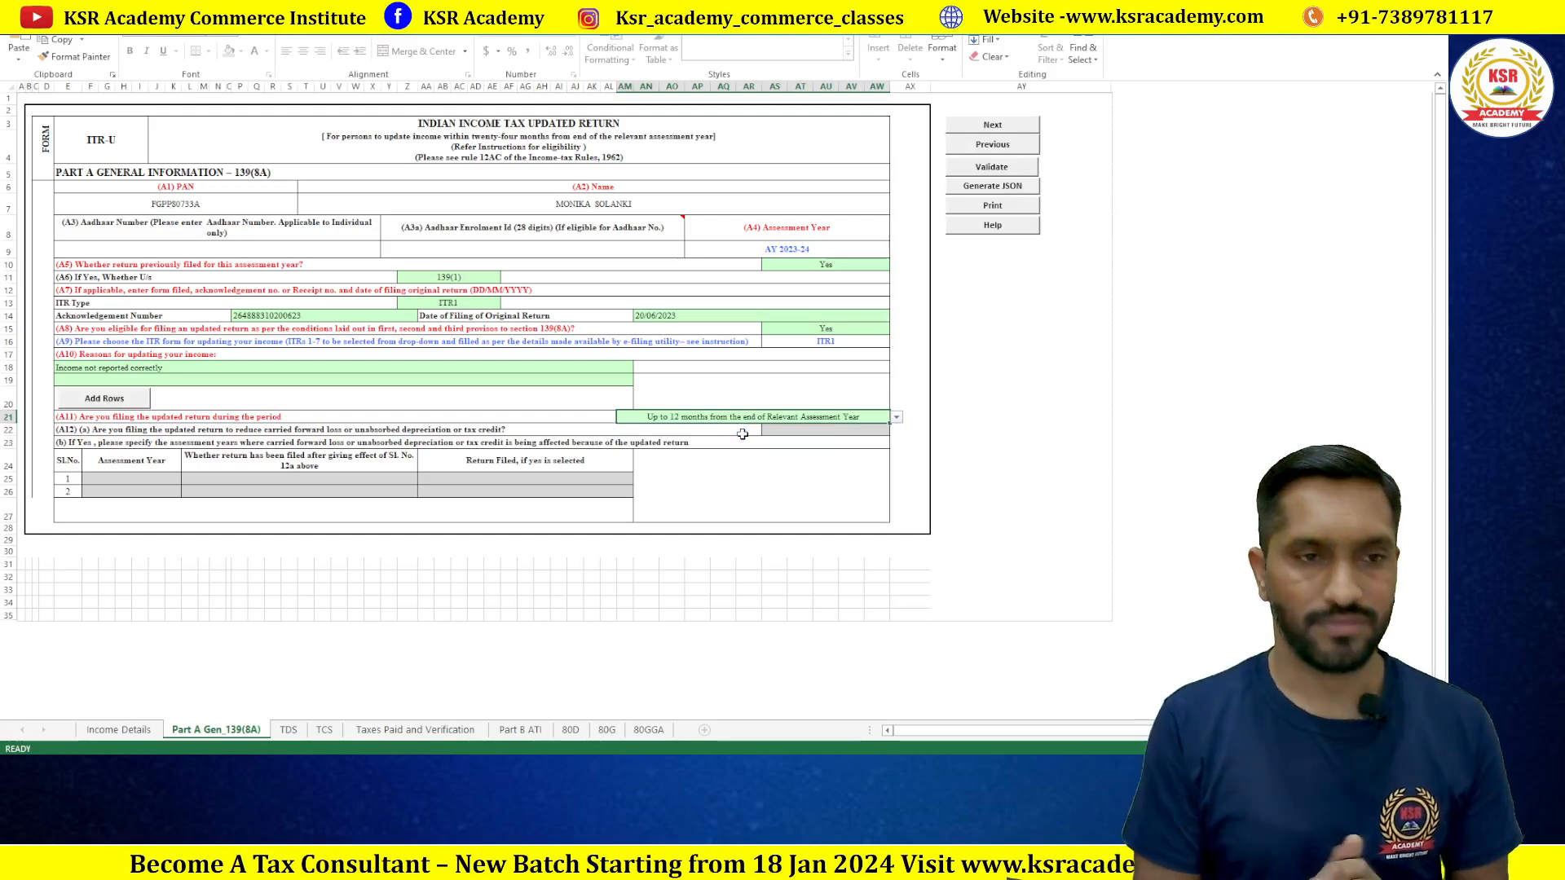
Step: Try answering the carried-forward loss question A12(a), dismissing the protected-sheet warnings
click(803, 431)
click(897, 431)
click(837, 457)
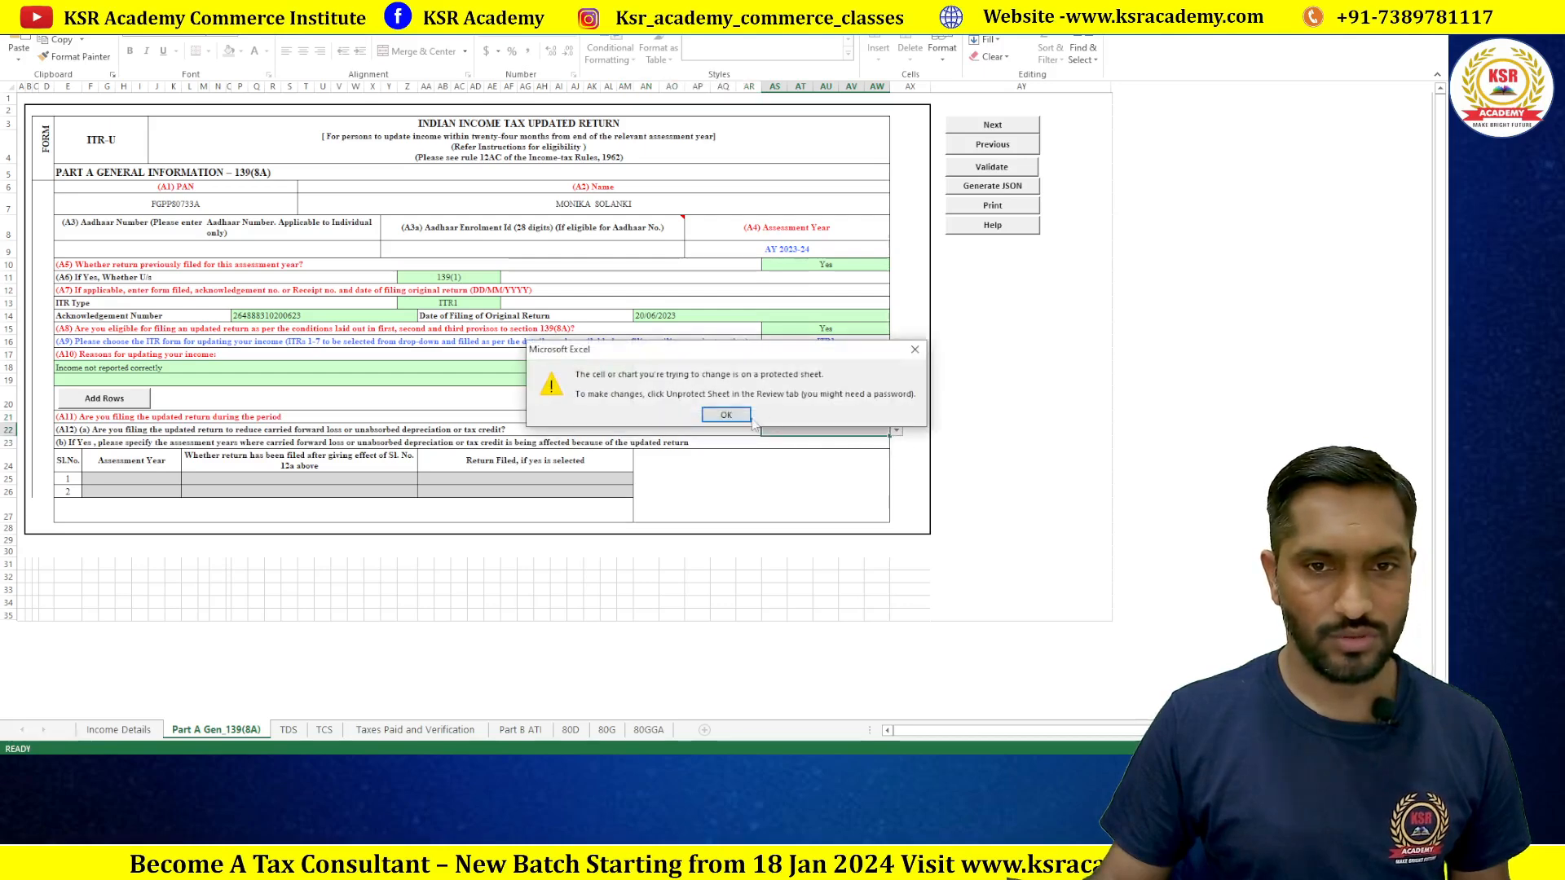
click(727, 415)
click(897, 430)
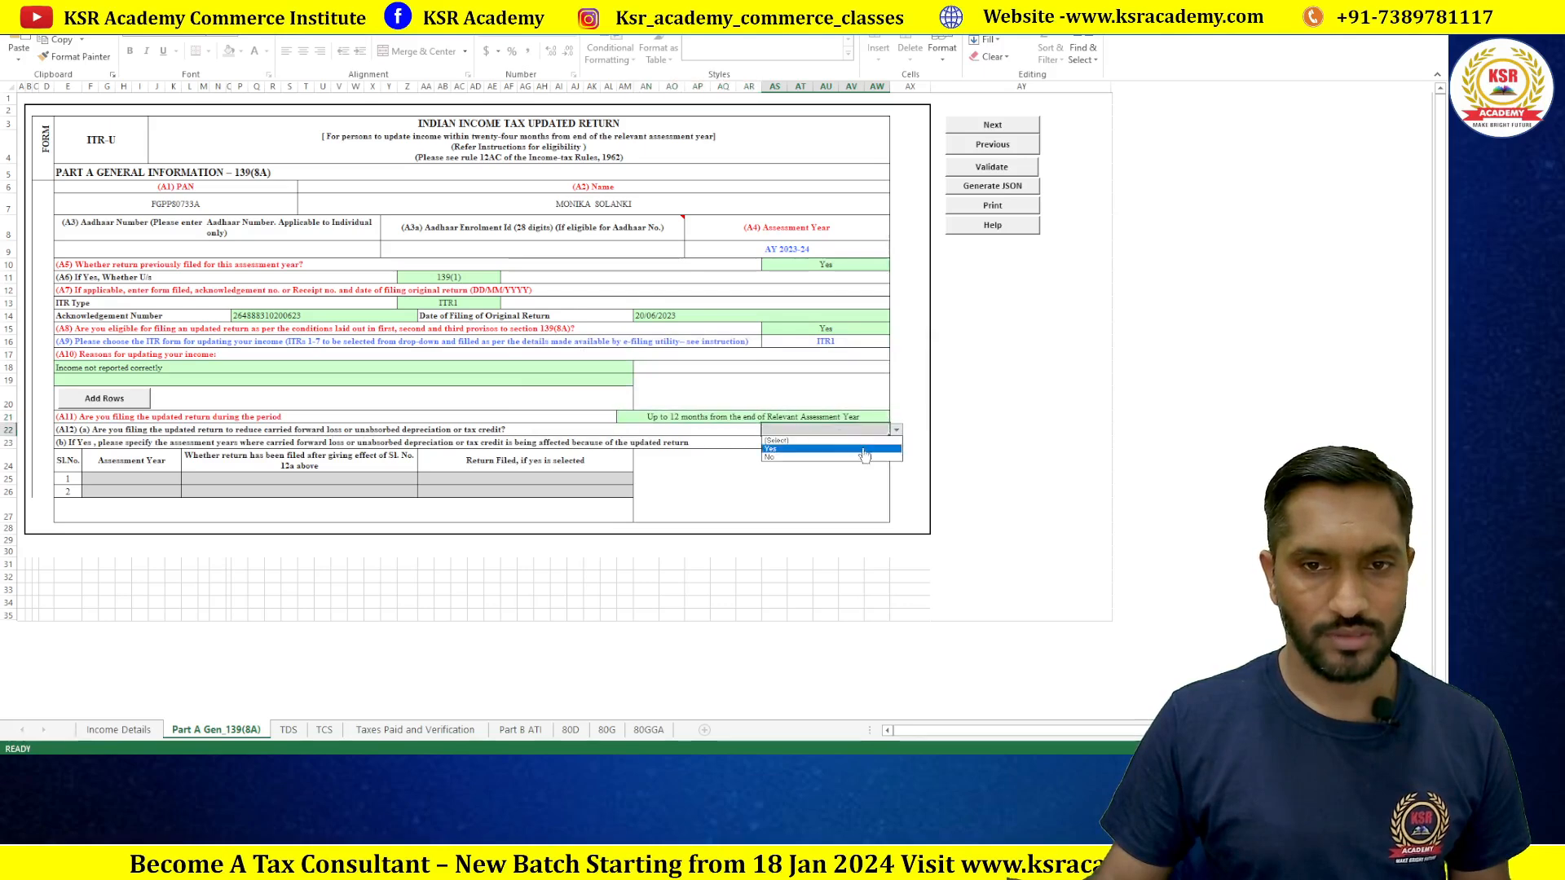
click(850, 457)
click(726, 414)
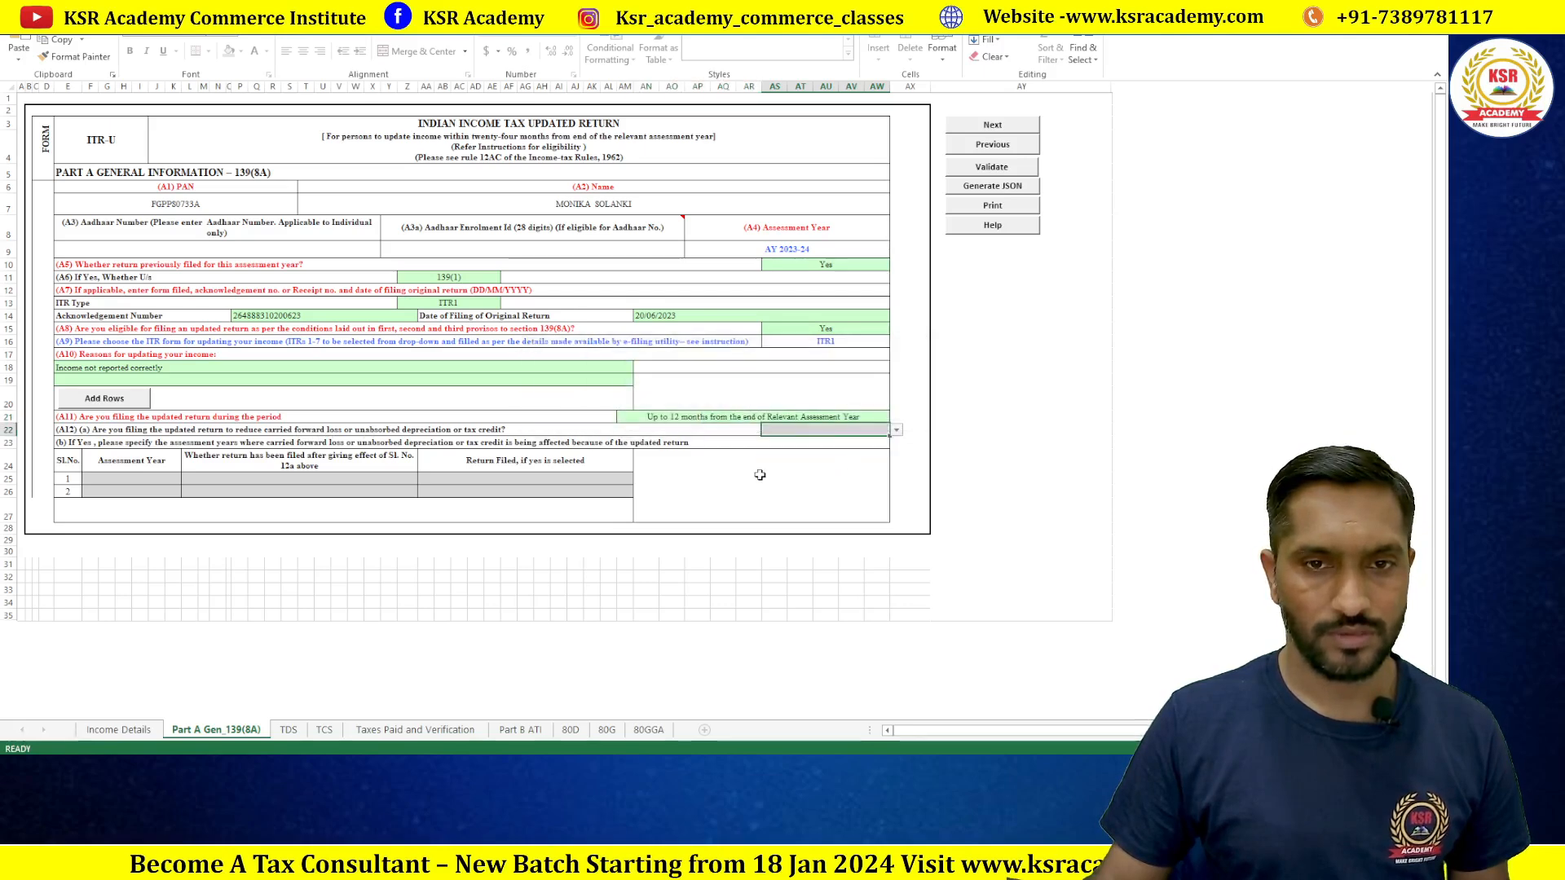
Step: Validate Part A Gen_139(8A) and confirm it reports no errors
click(992, 167)
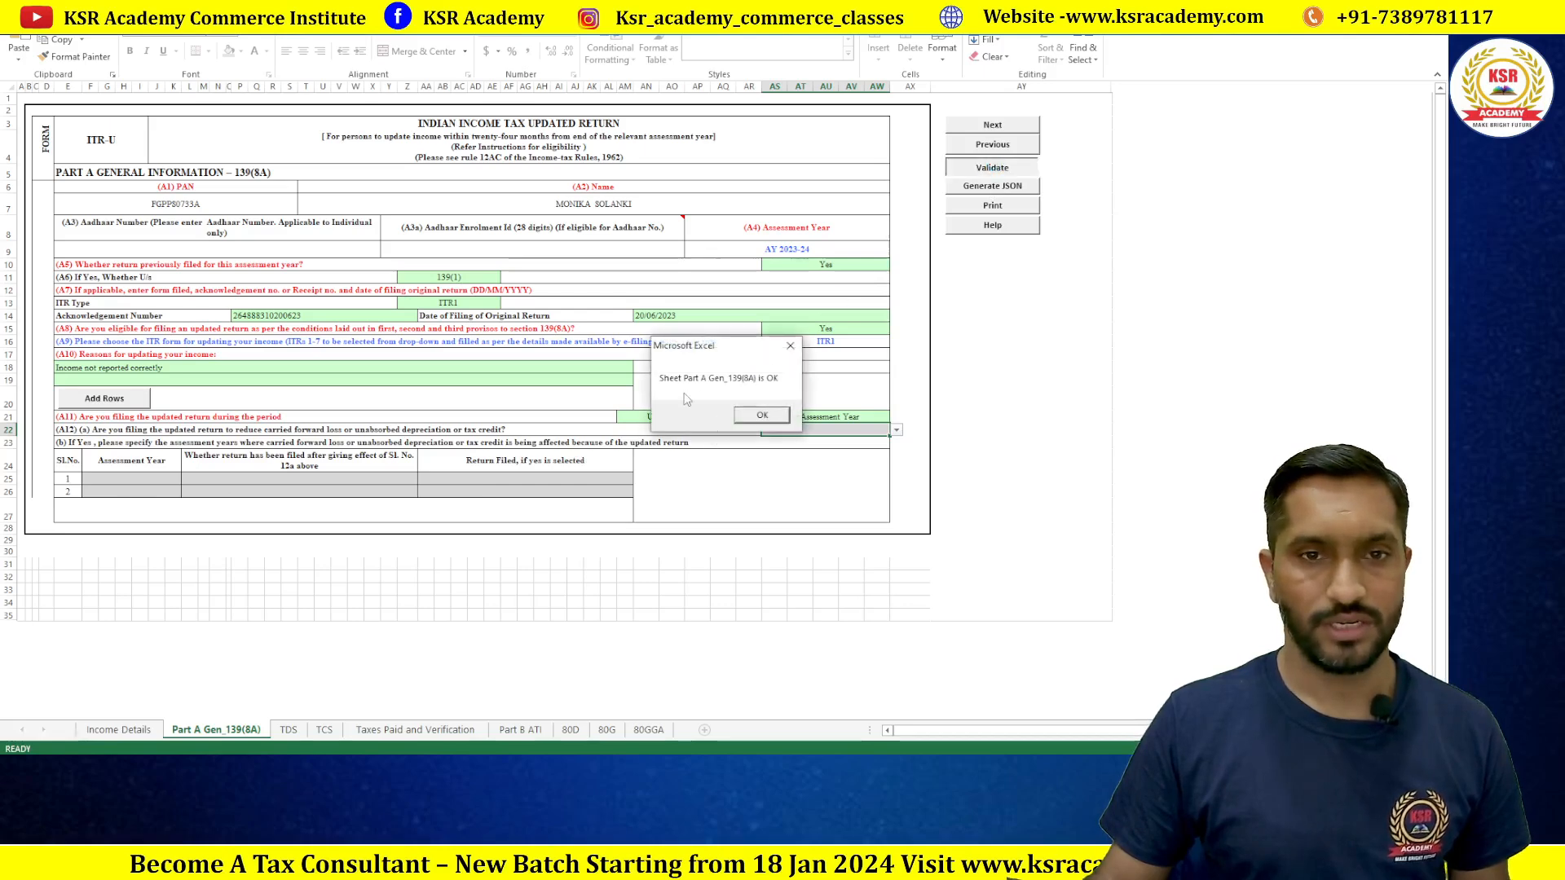
click(760, 413)
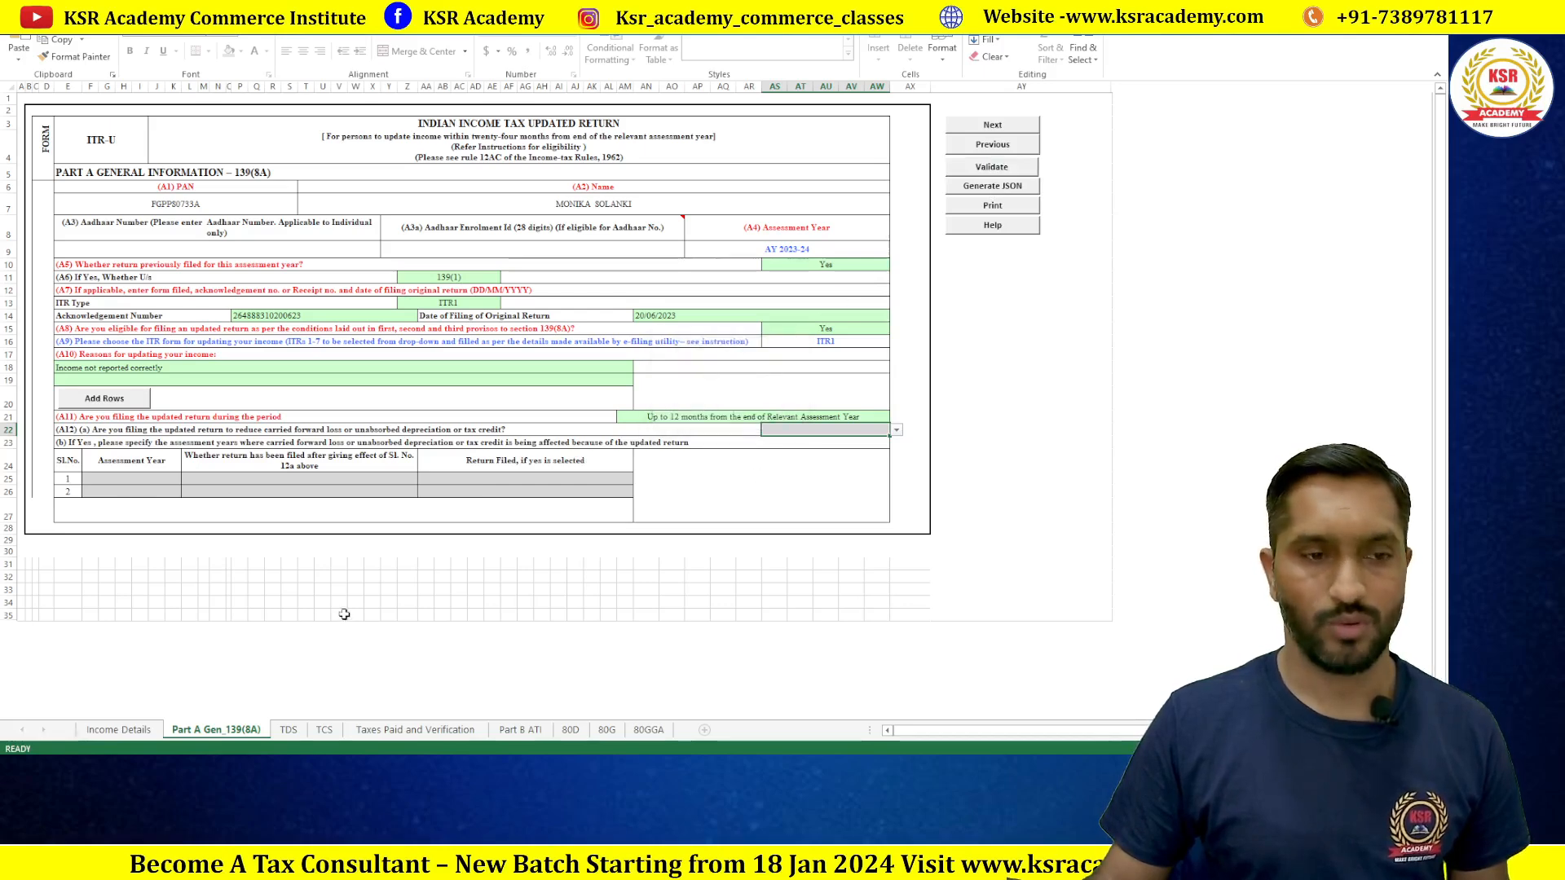
click(118, 729)
Step: Run Calculate Tax and acknowledge the verification place alert
scroll(147, 659, up, 5)
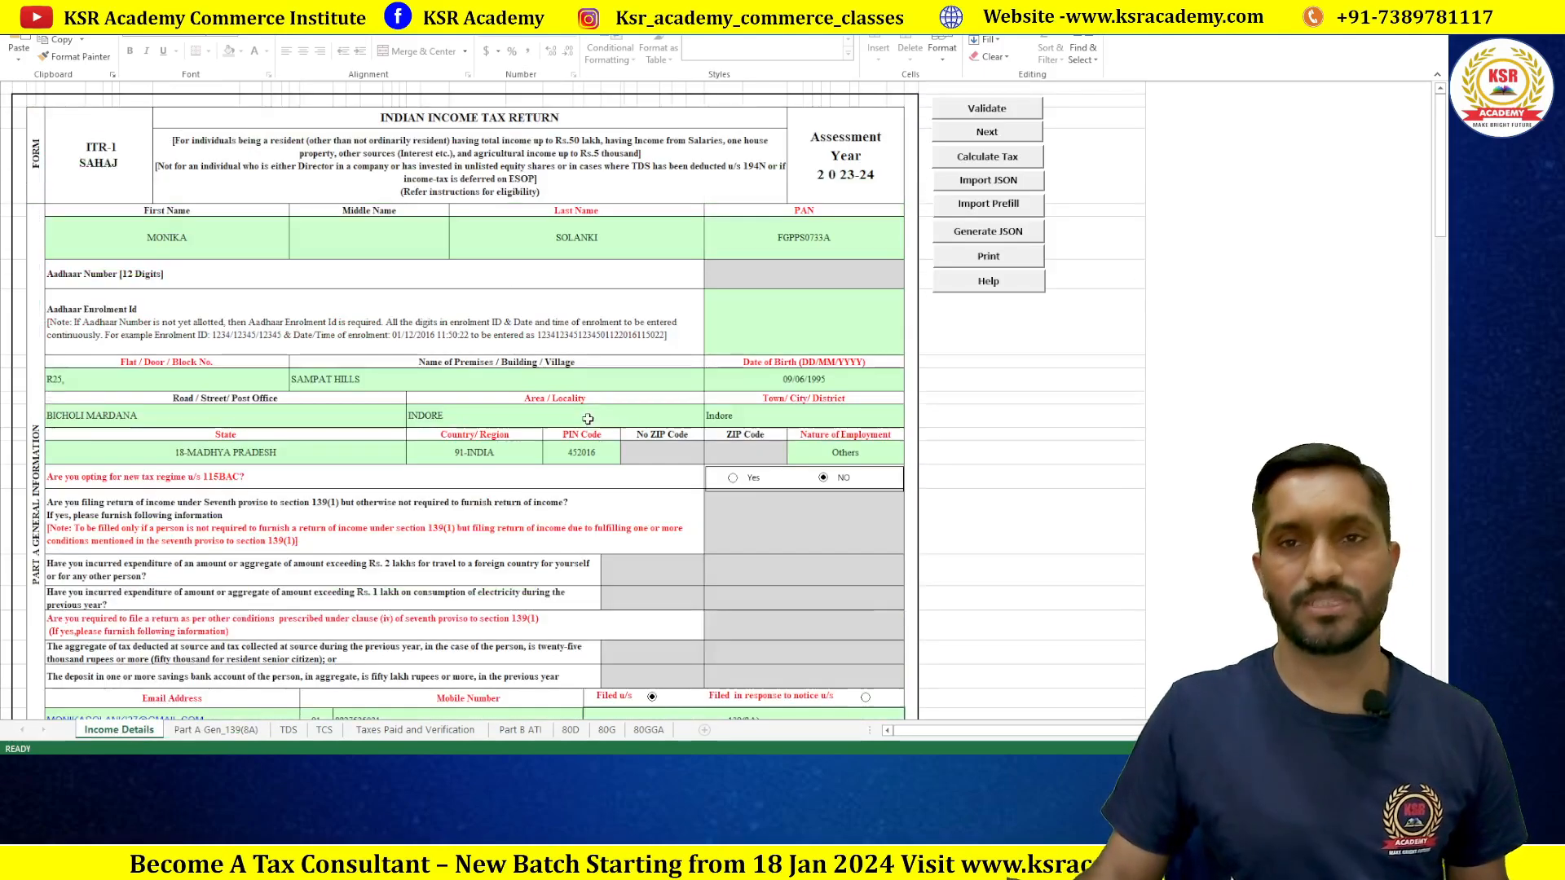
click(989, 157)
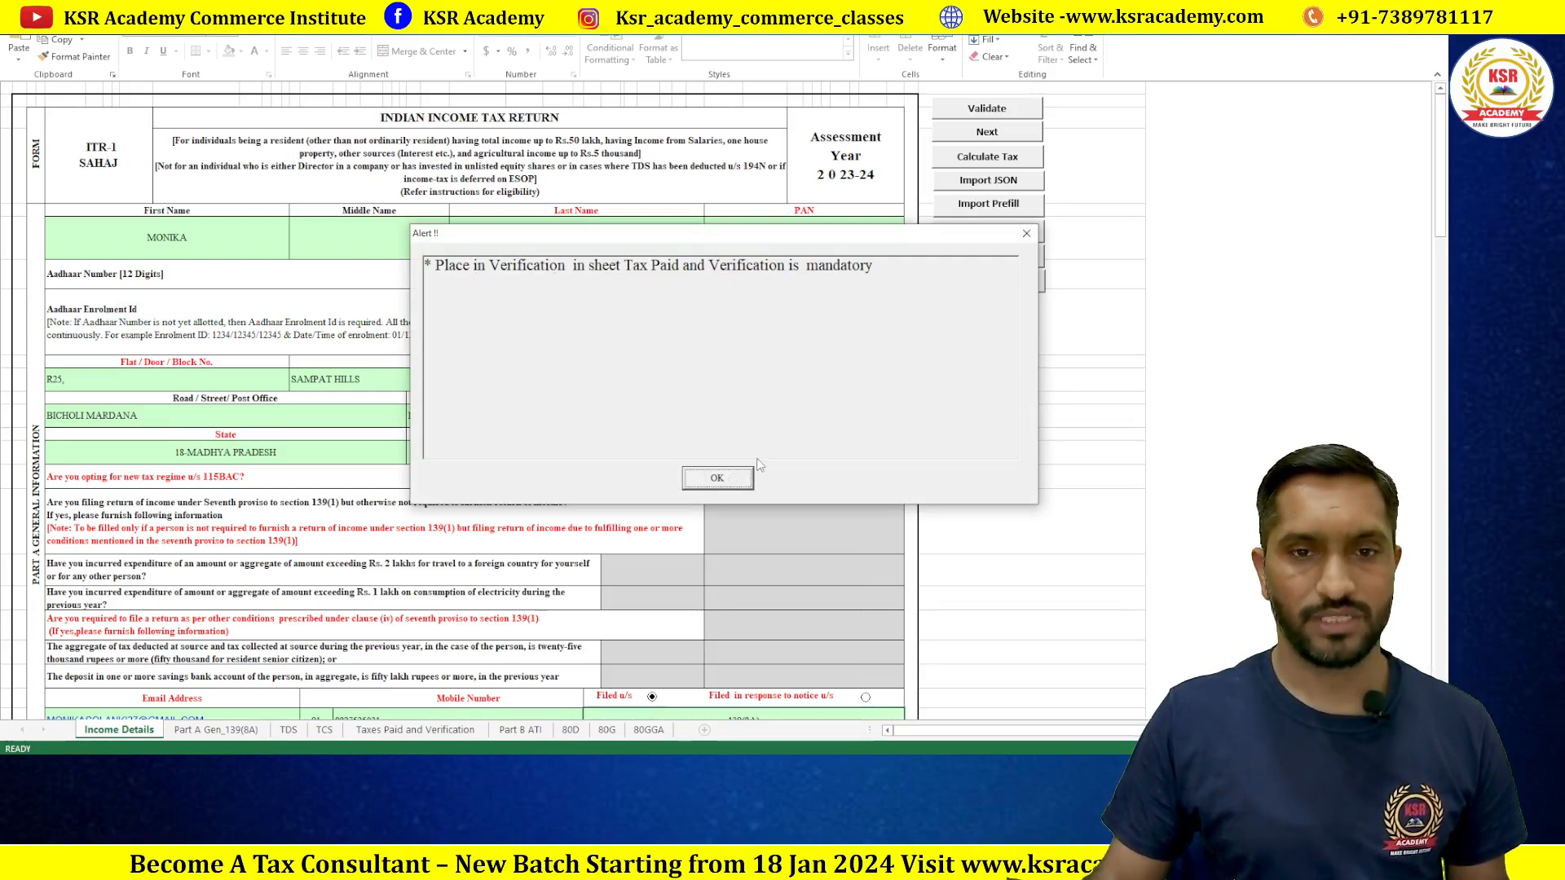
click(723, 479)
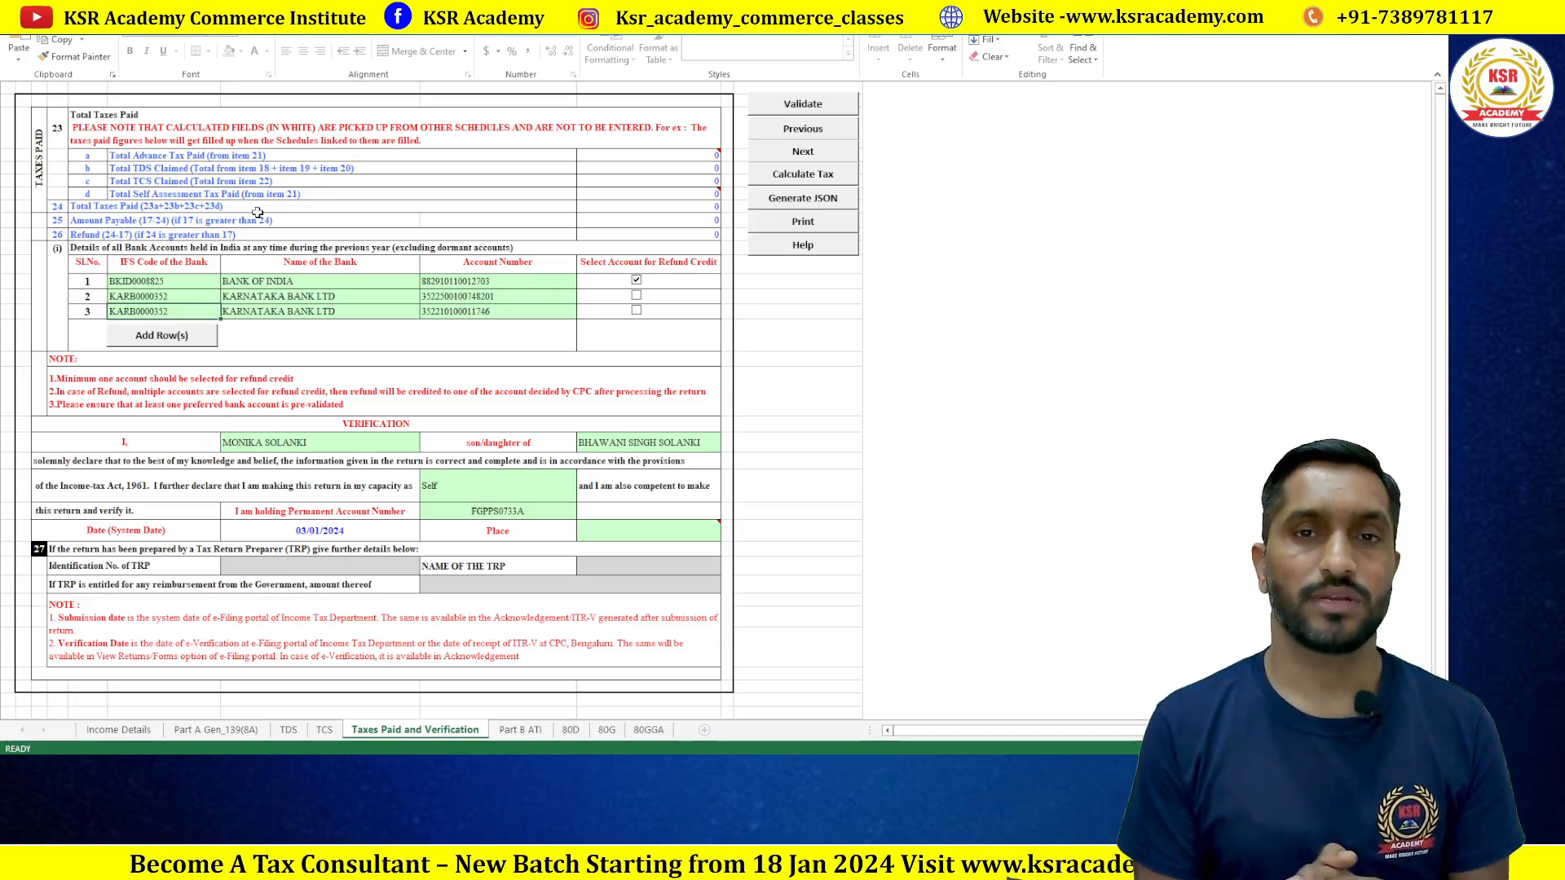
Step: Review the protected Income Details figures from Total Exempt Income down to total tax
double_click(118, 730)
click(723, 412)
scroll(703, 493, down, 5)
scroll(704, 498, down, 18)
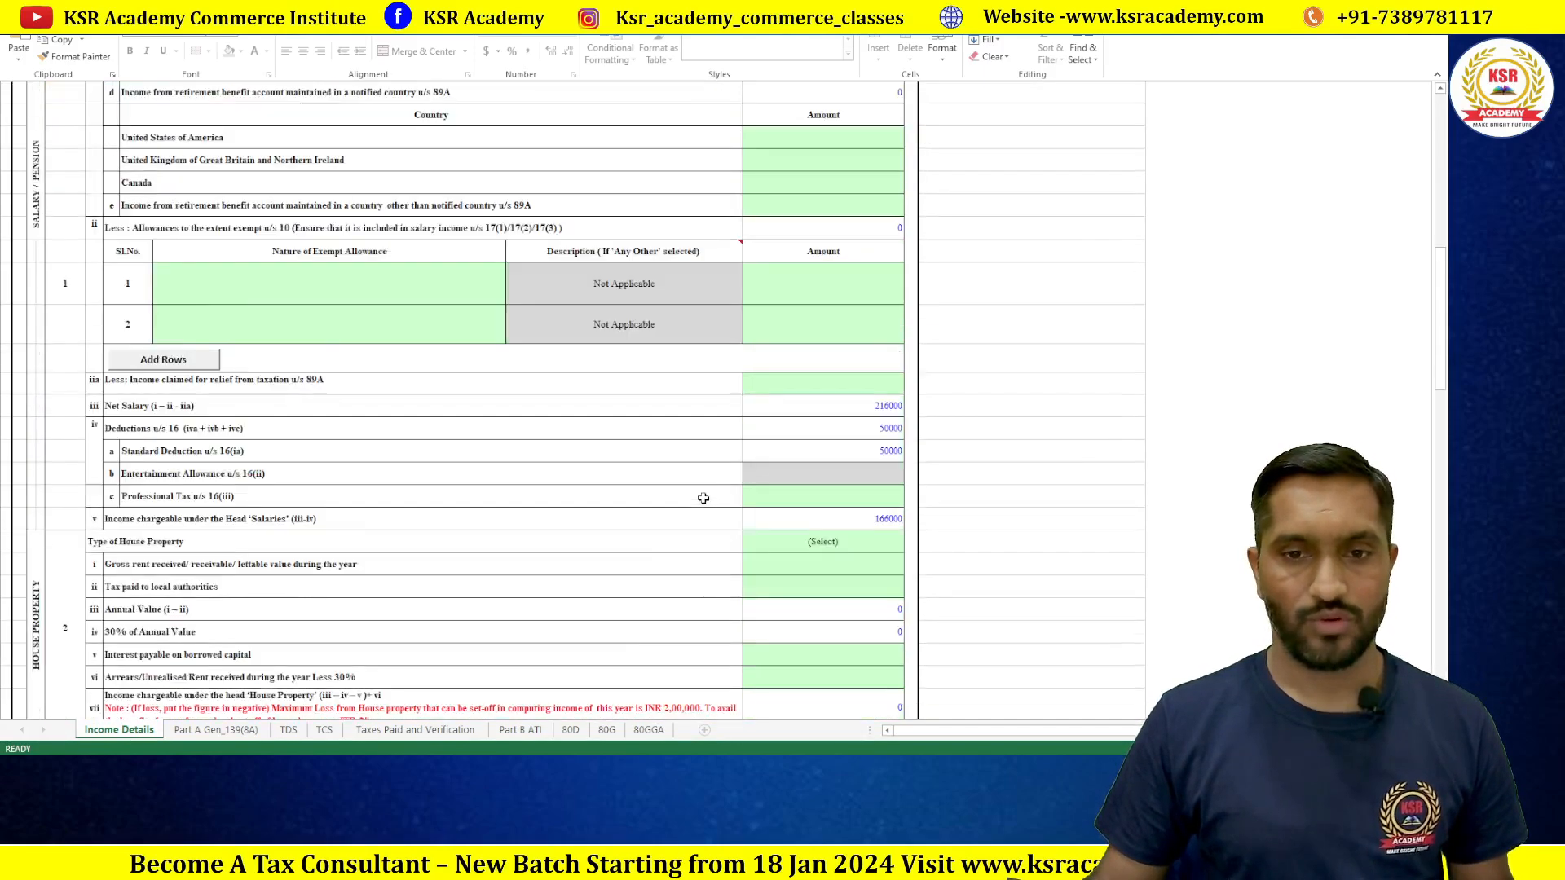
scroll(703, 498, down, 8)
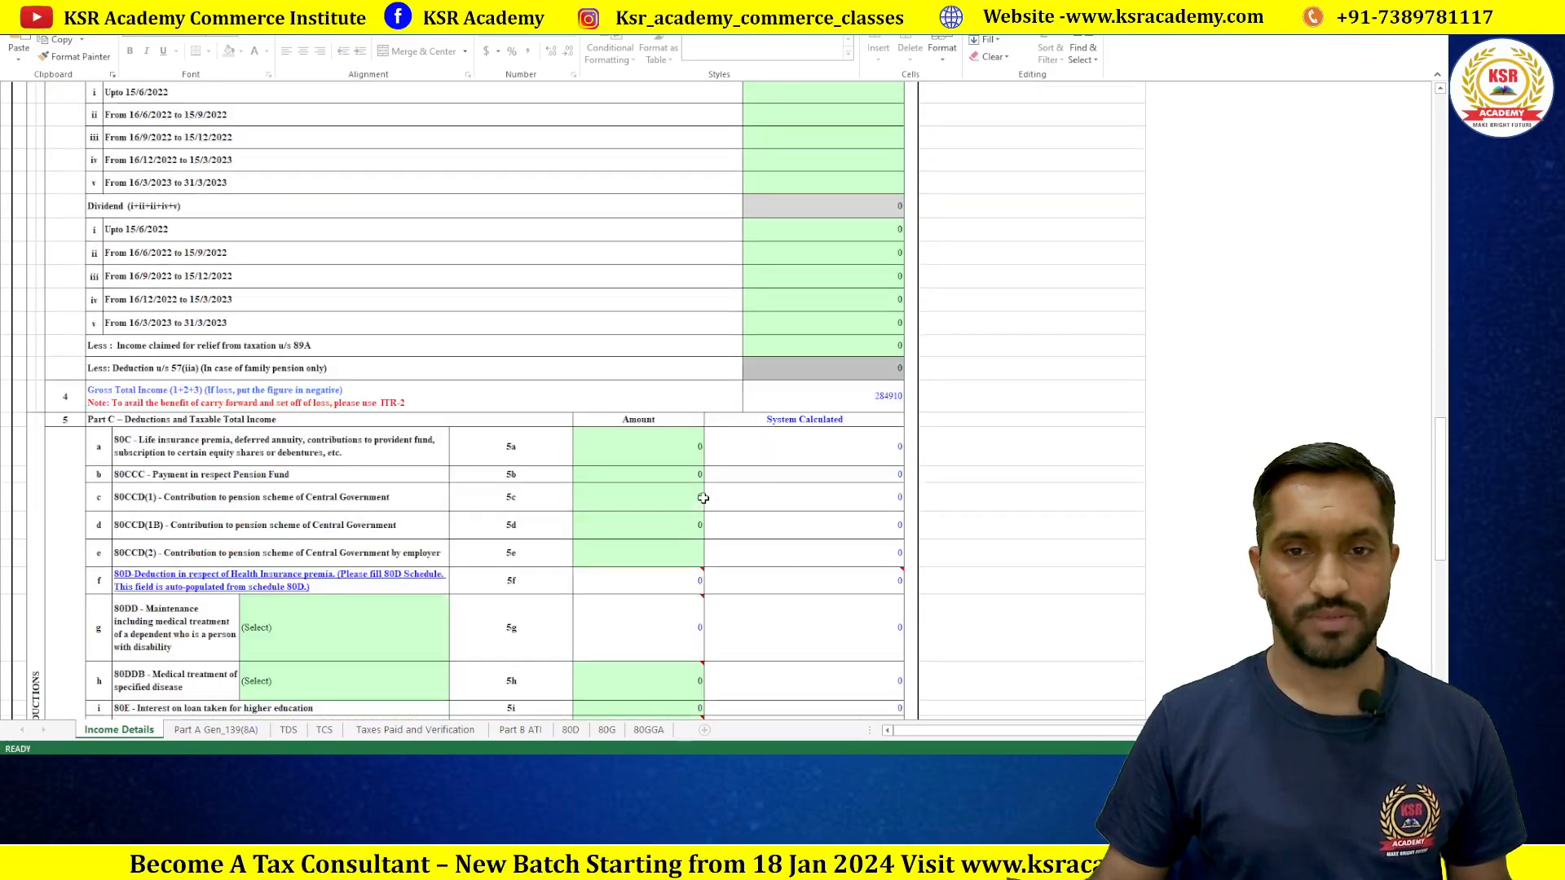
scroll(708, 495, down, 8)
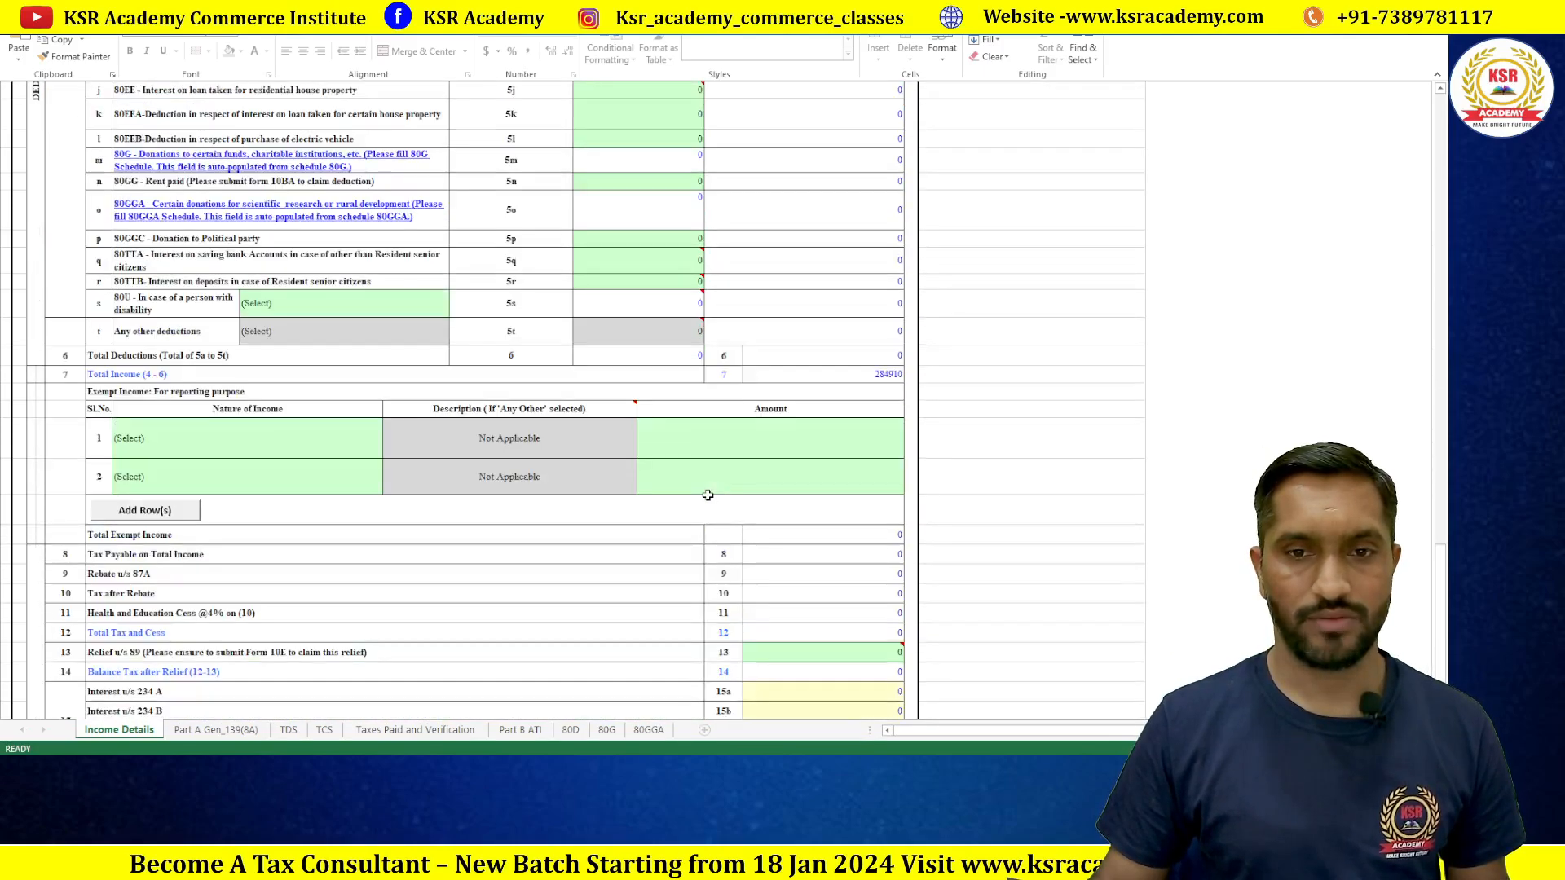
double_click(809, 373)
click(724, 415)
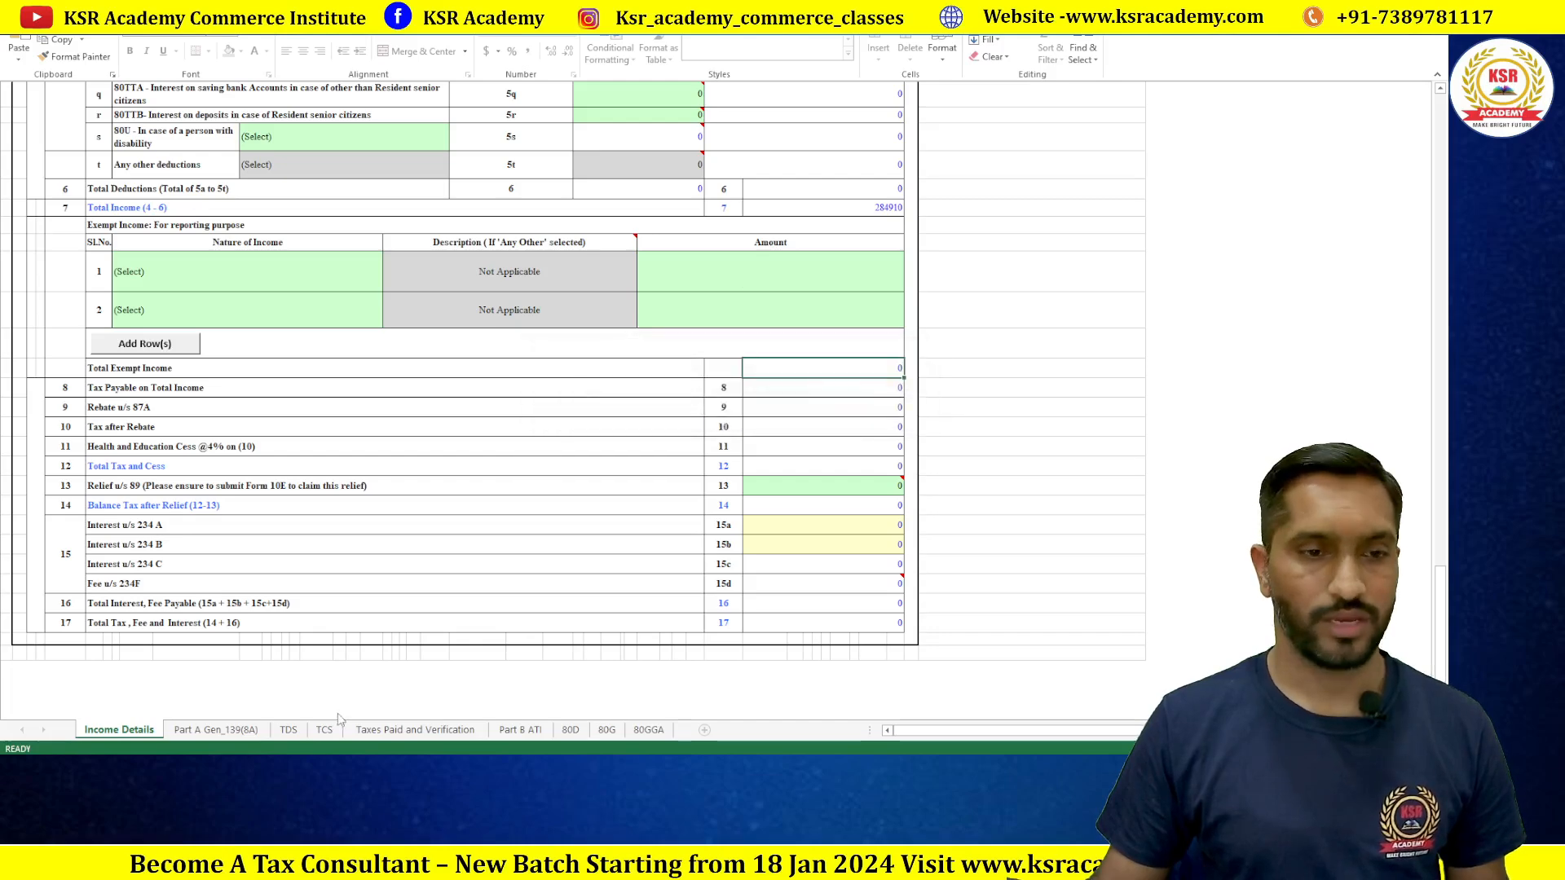
click(288, 729)
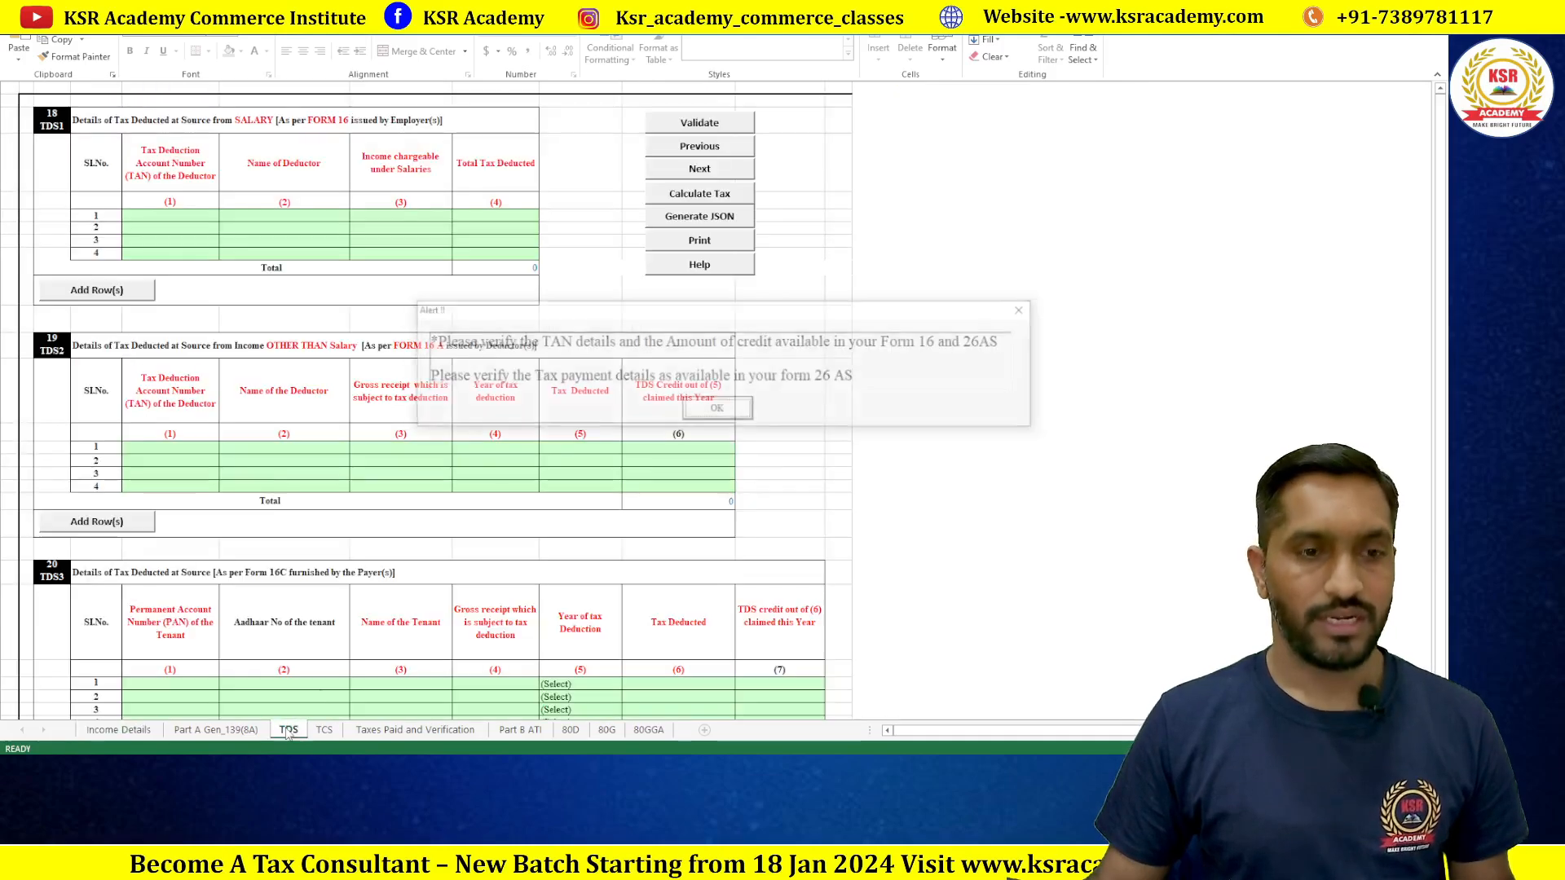
Step: Acknowledge the TDS reminders and validate the TCS sheet, which passes as OK
click(717, 410)
click(848, 454)
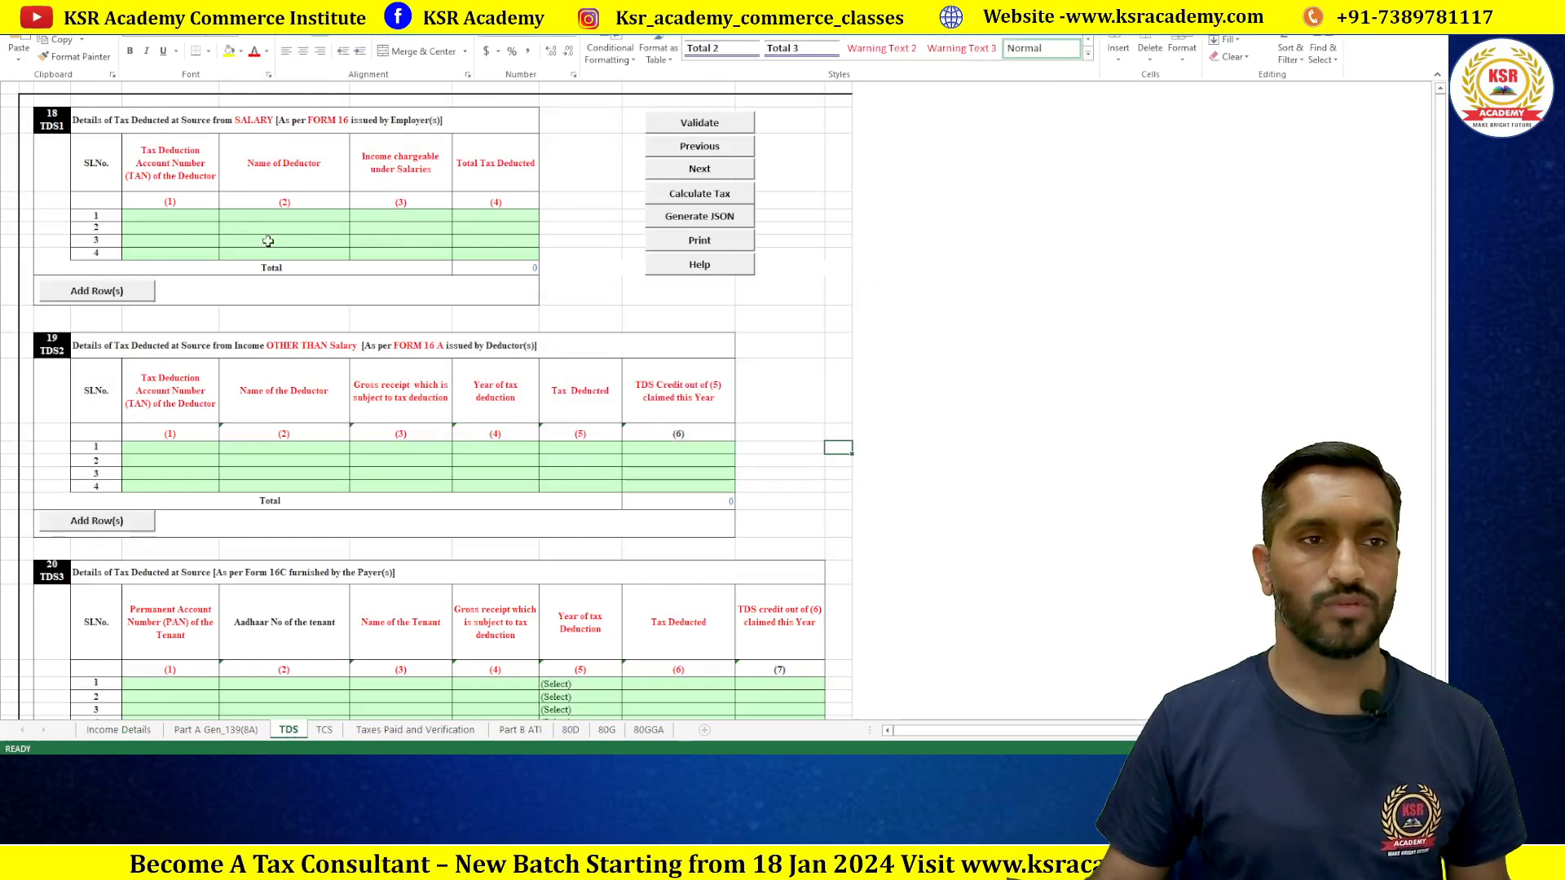
click(324, 729)
click(725, 411)
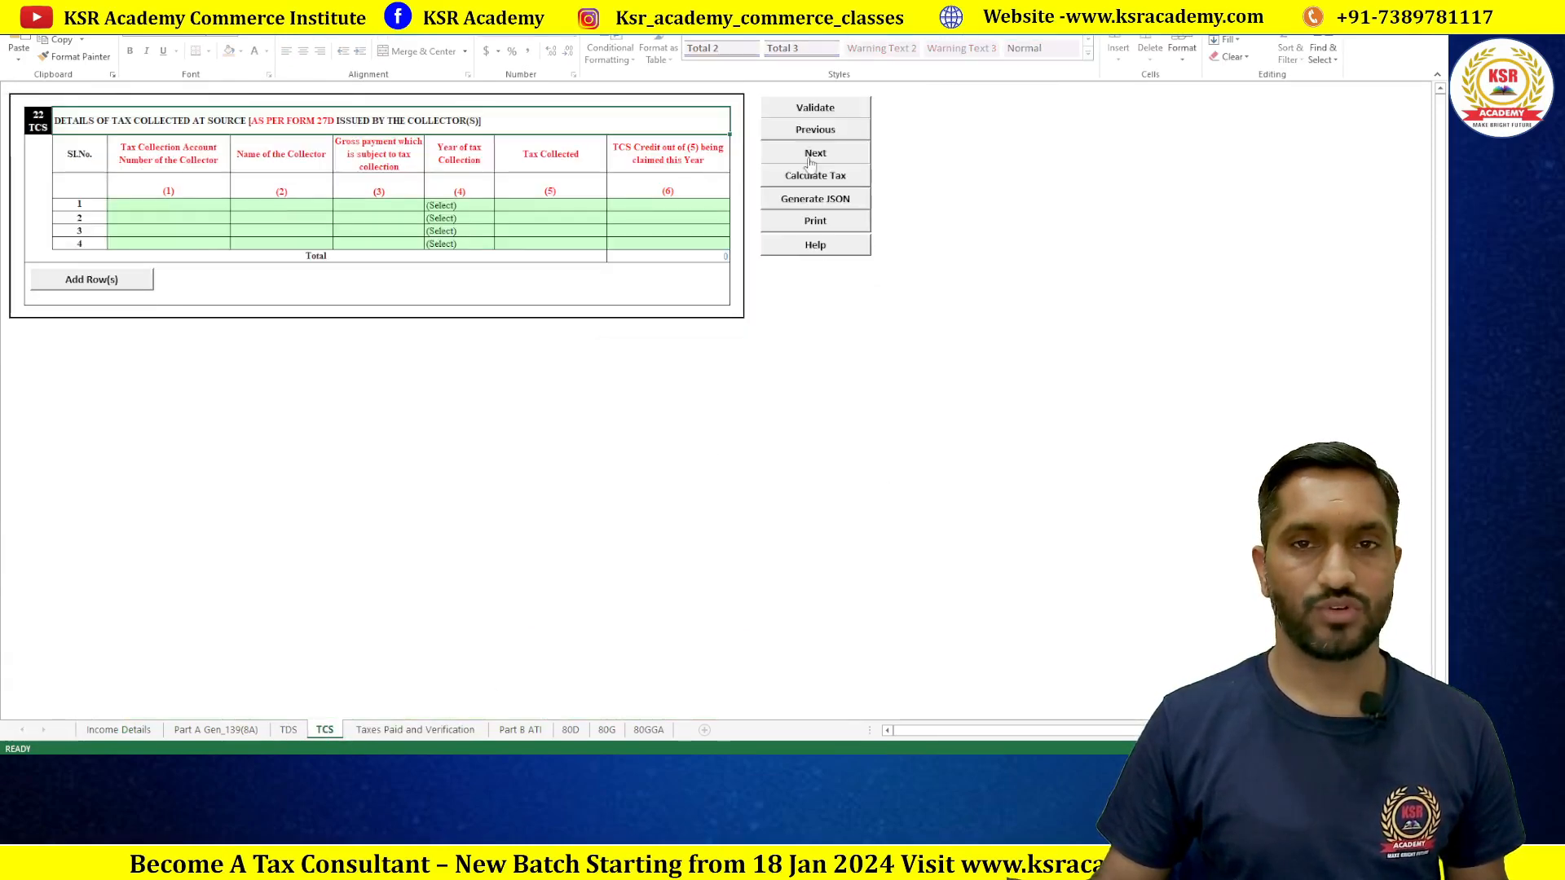
click(812, 106)
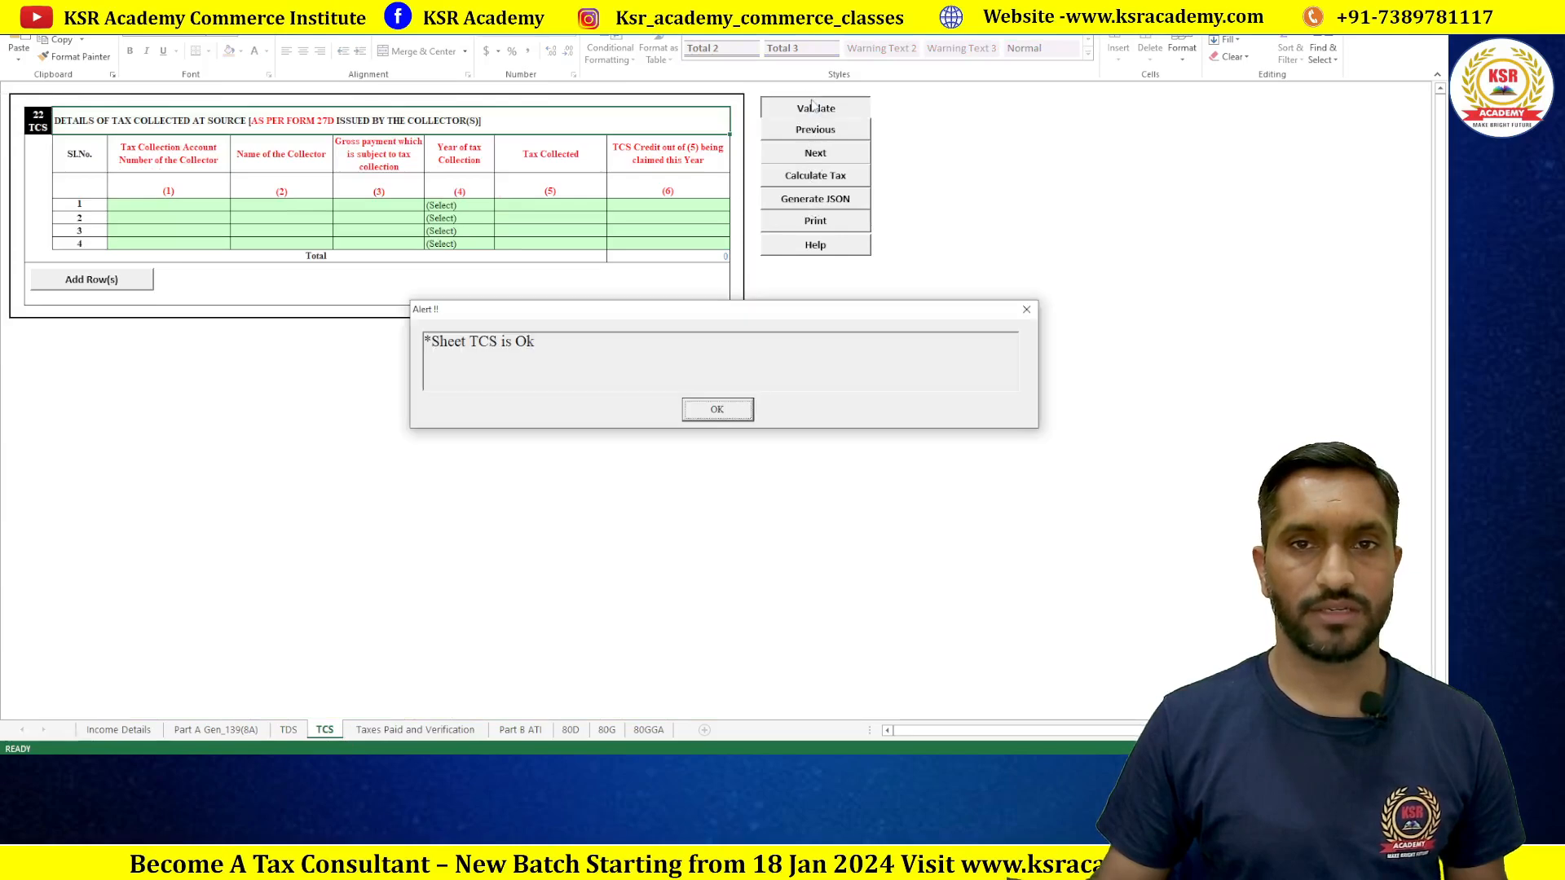
click(716, 410)
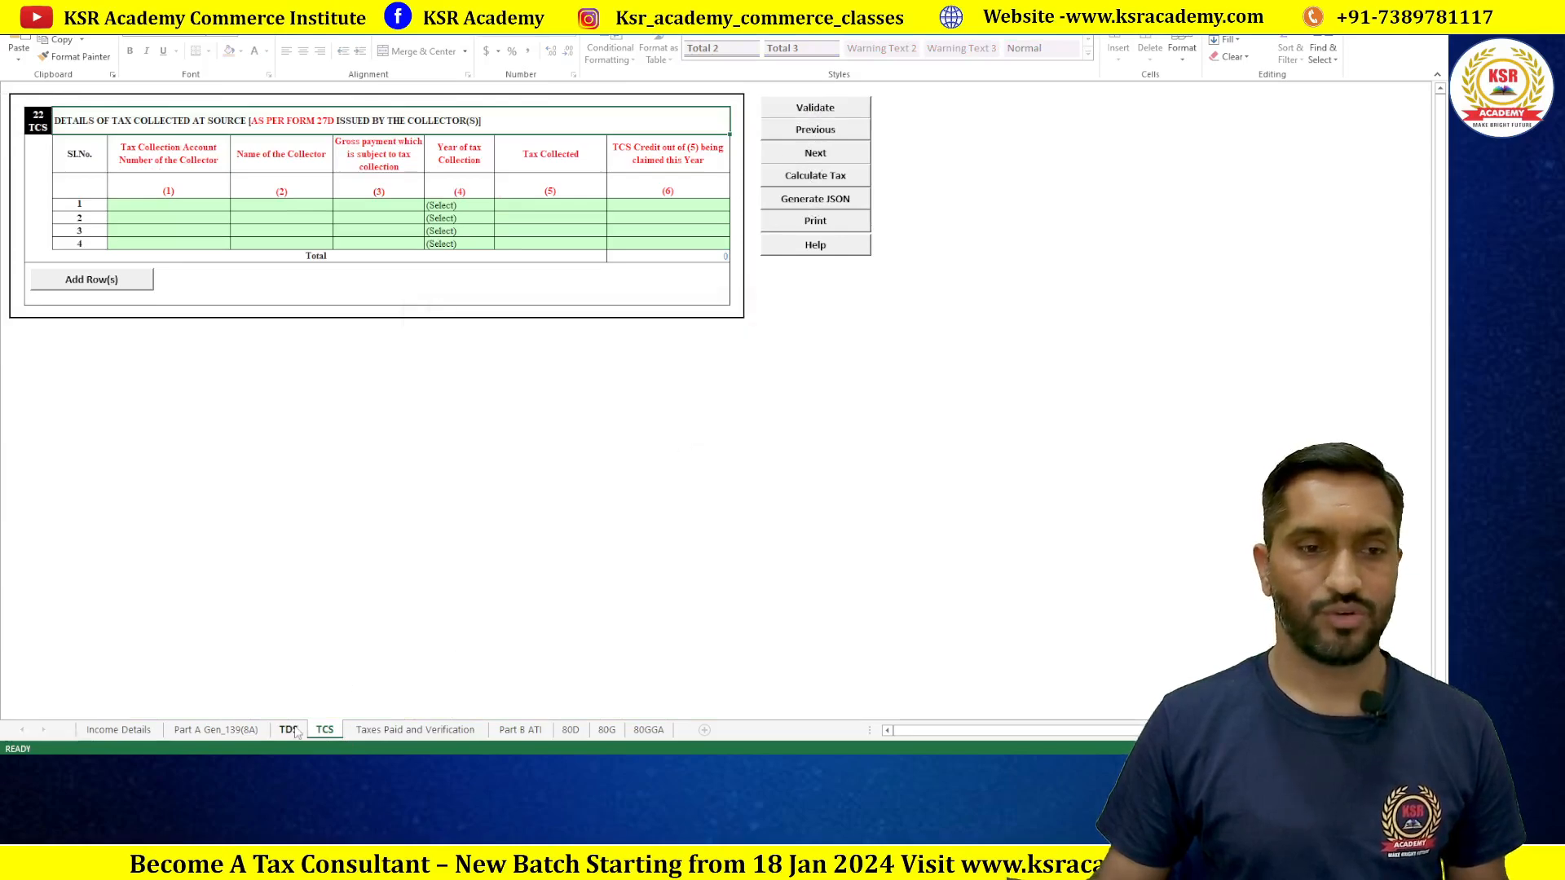
Step: Acknowledge the TAN/26AS and advance-tax notes, confirming the TDS sheet passes validation
click(717, 410)
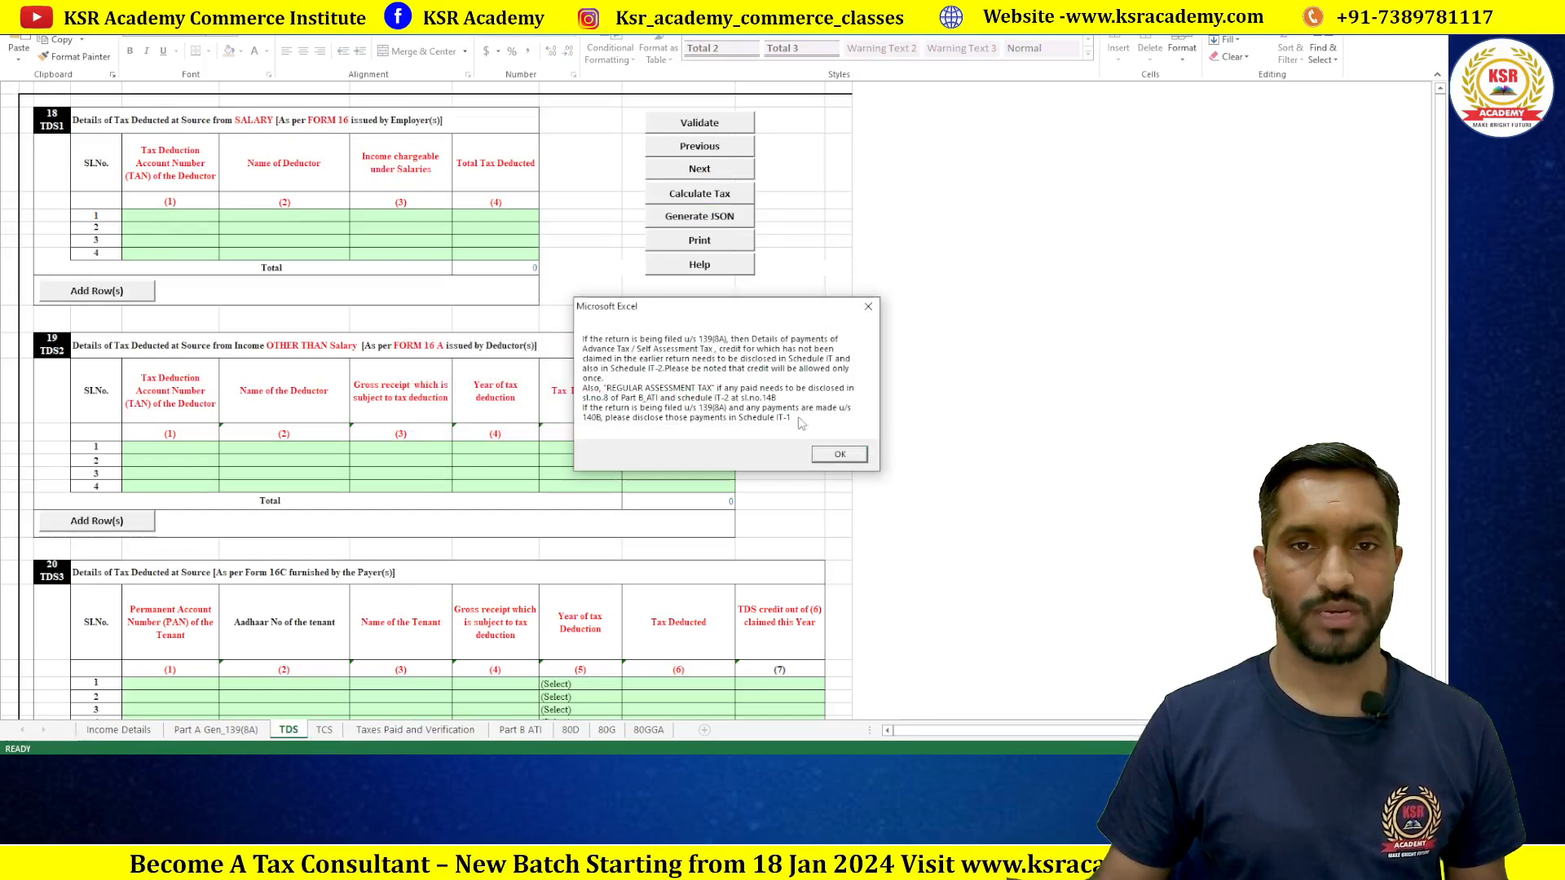
click(823, 454)
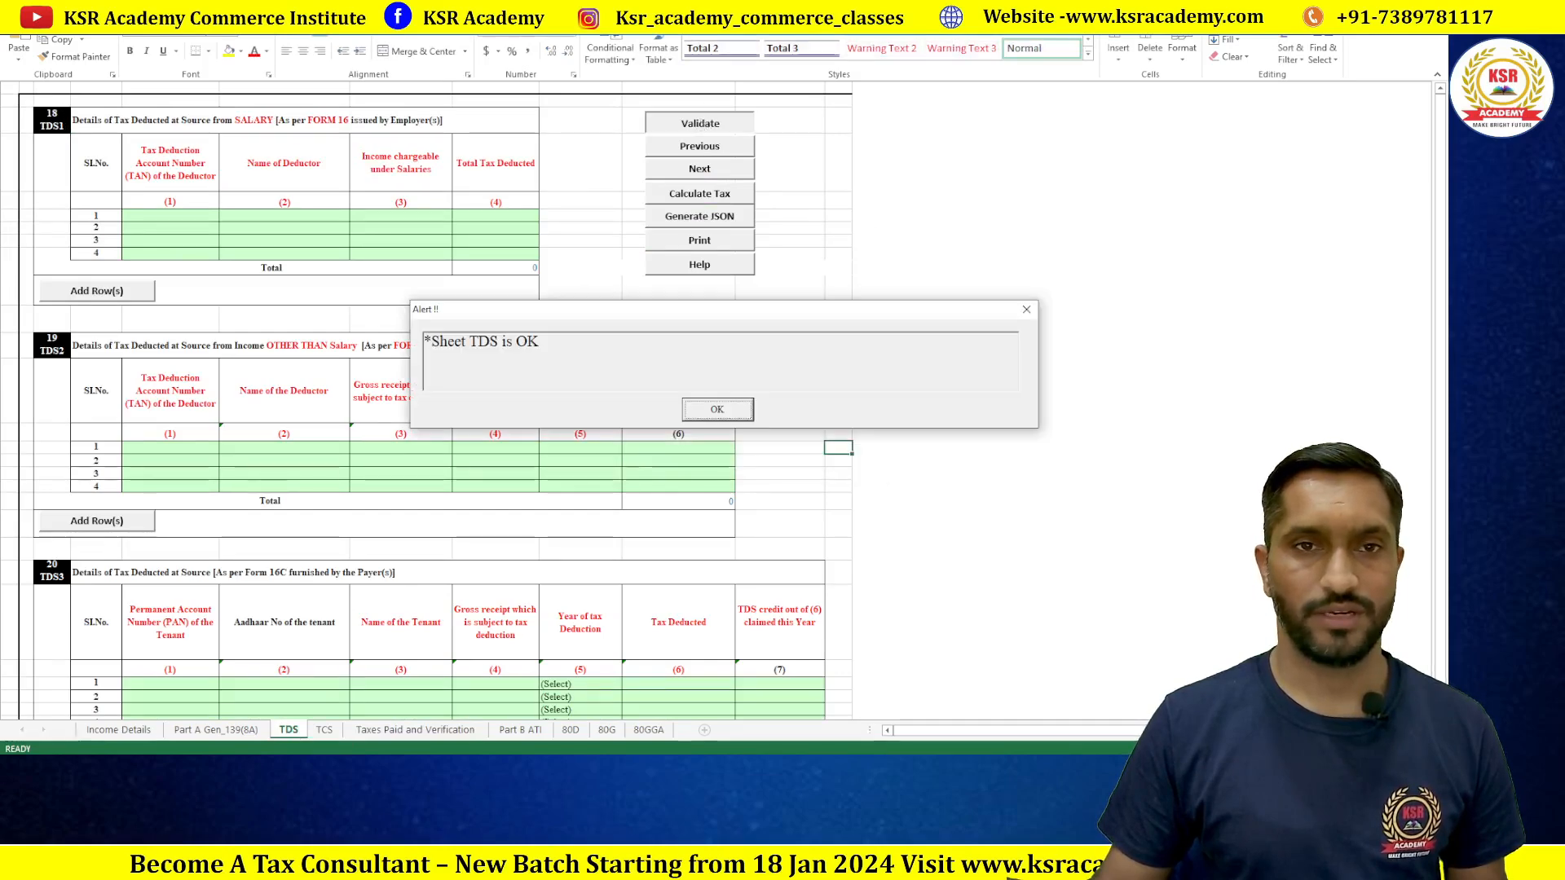
click(732, 412)
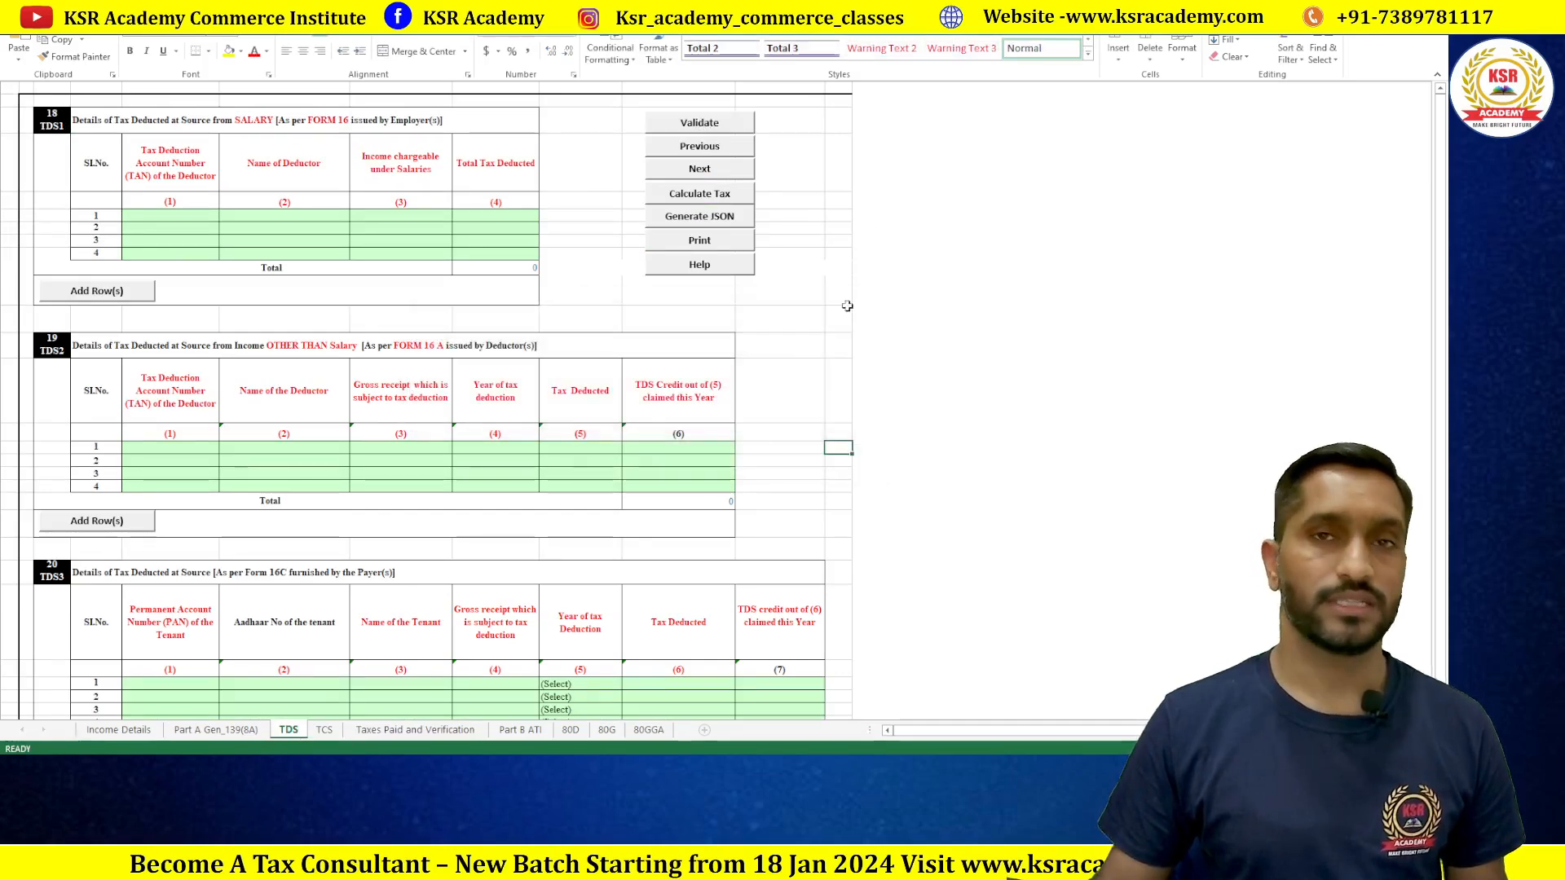
click(414, 729)
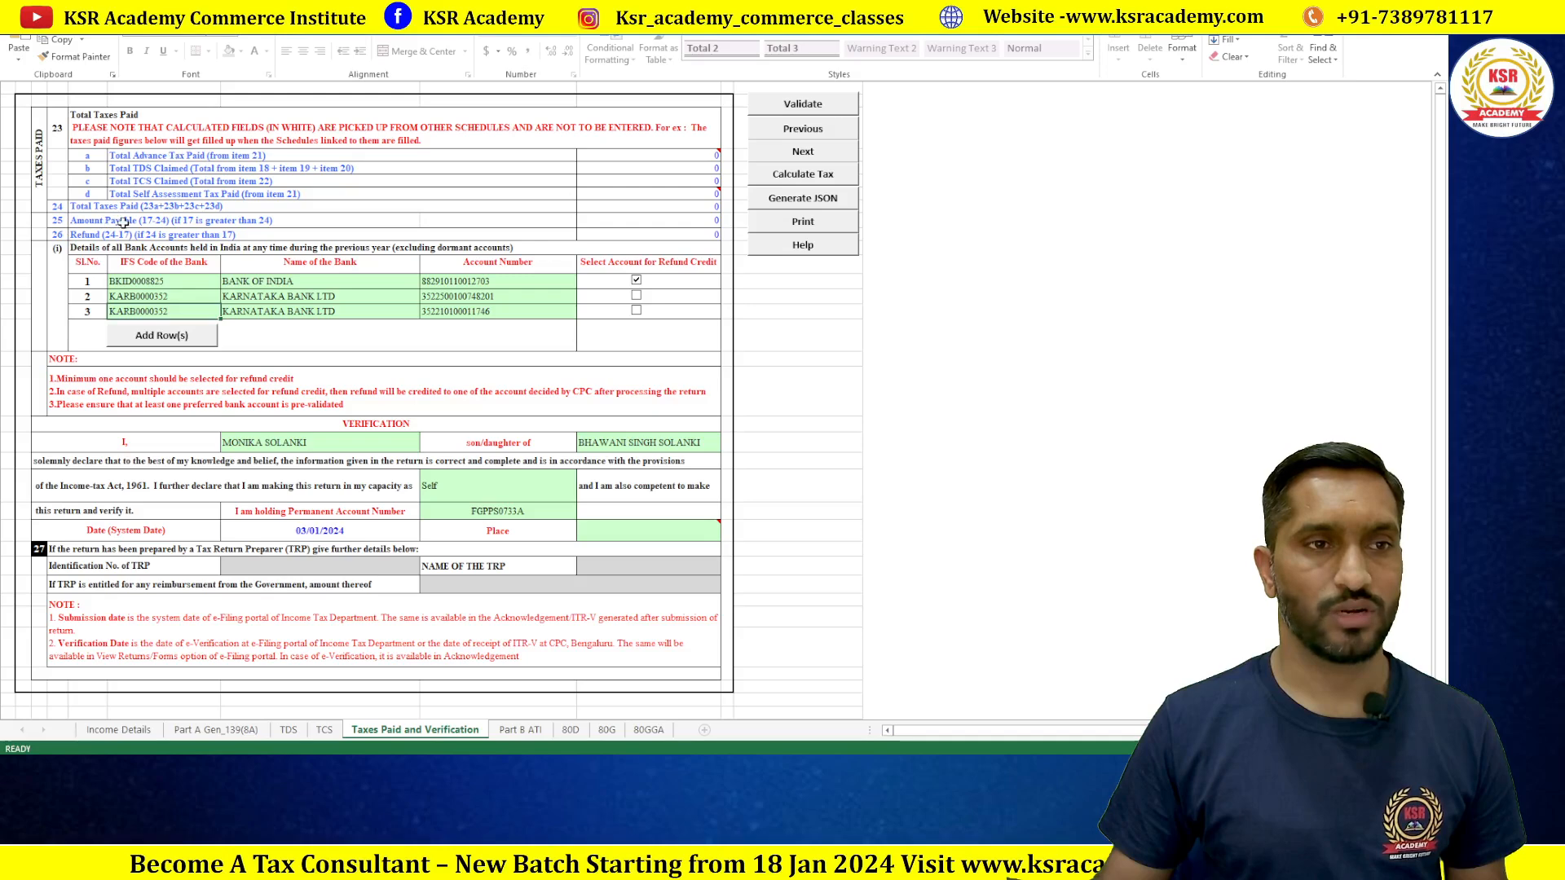
Step: Read the Total Advance Tax Paid comment in cell I4 and scan the bank details
click(650, 156)
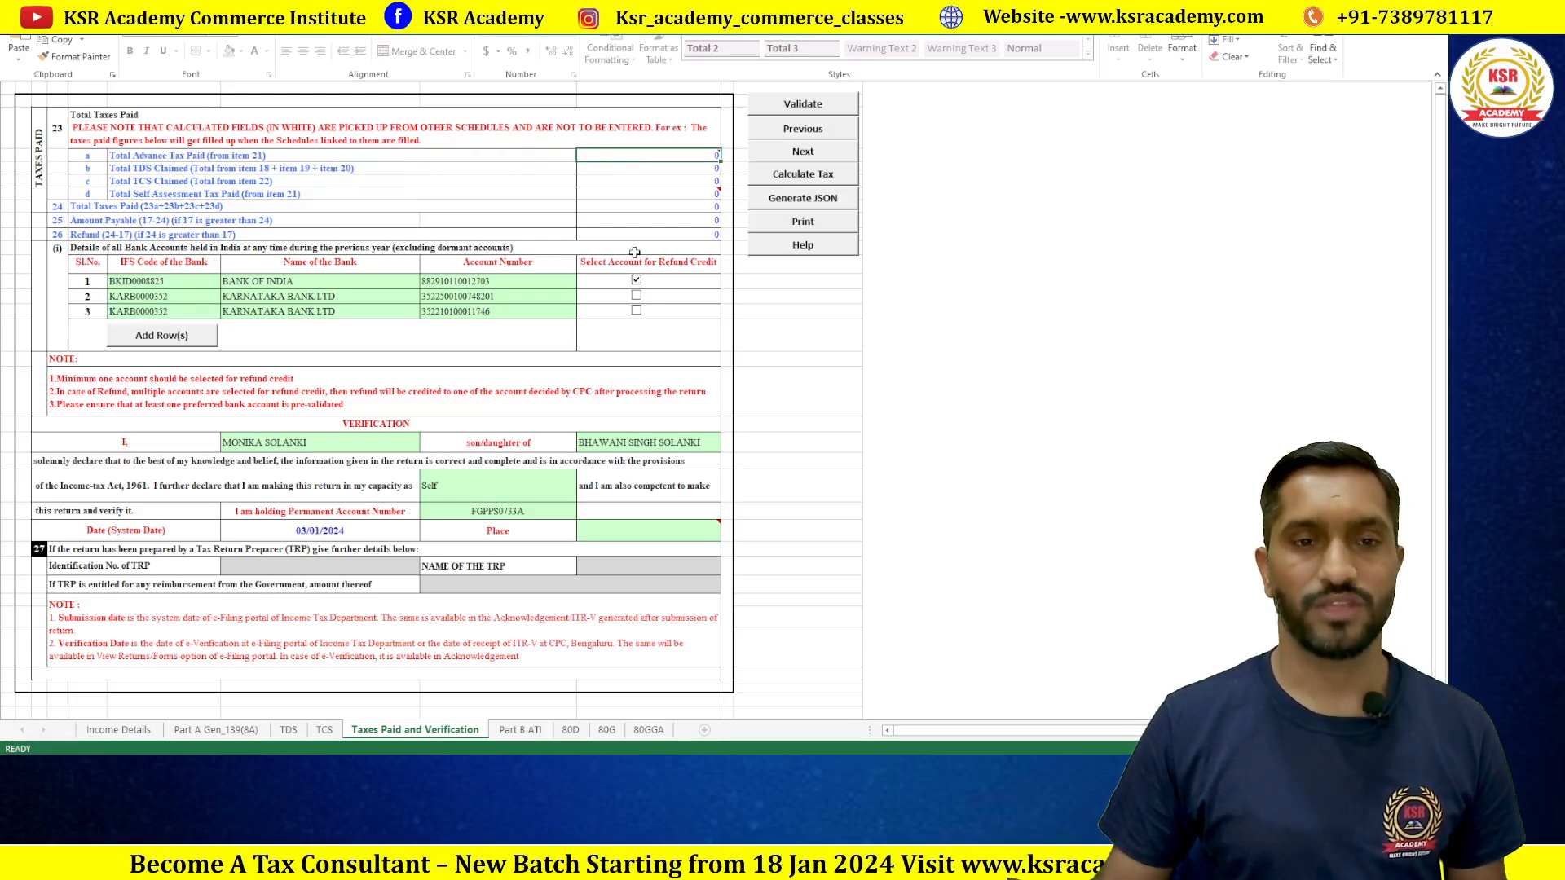
scroll(635, 252, down, 2)
scroll(585, 445, up, 3)
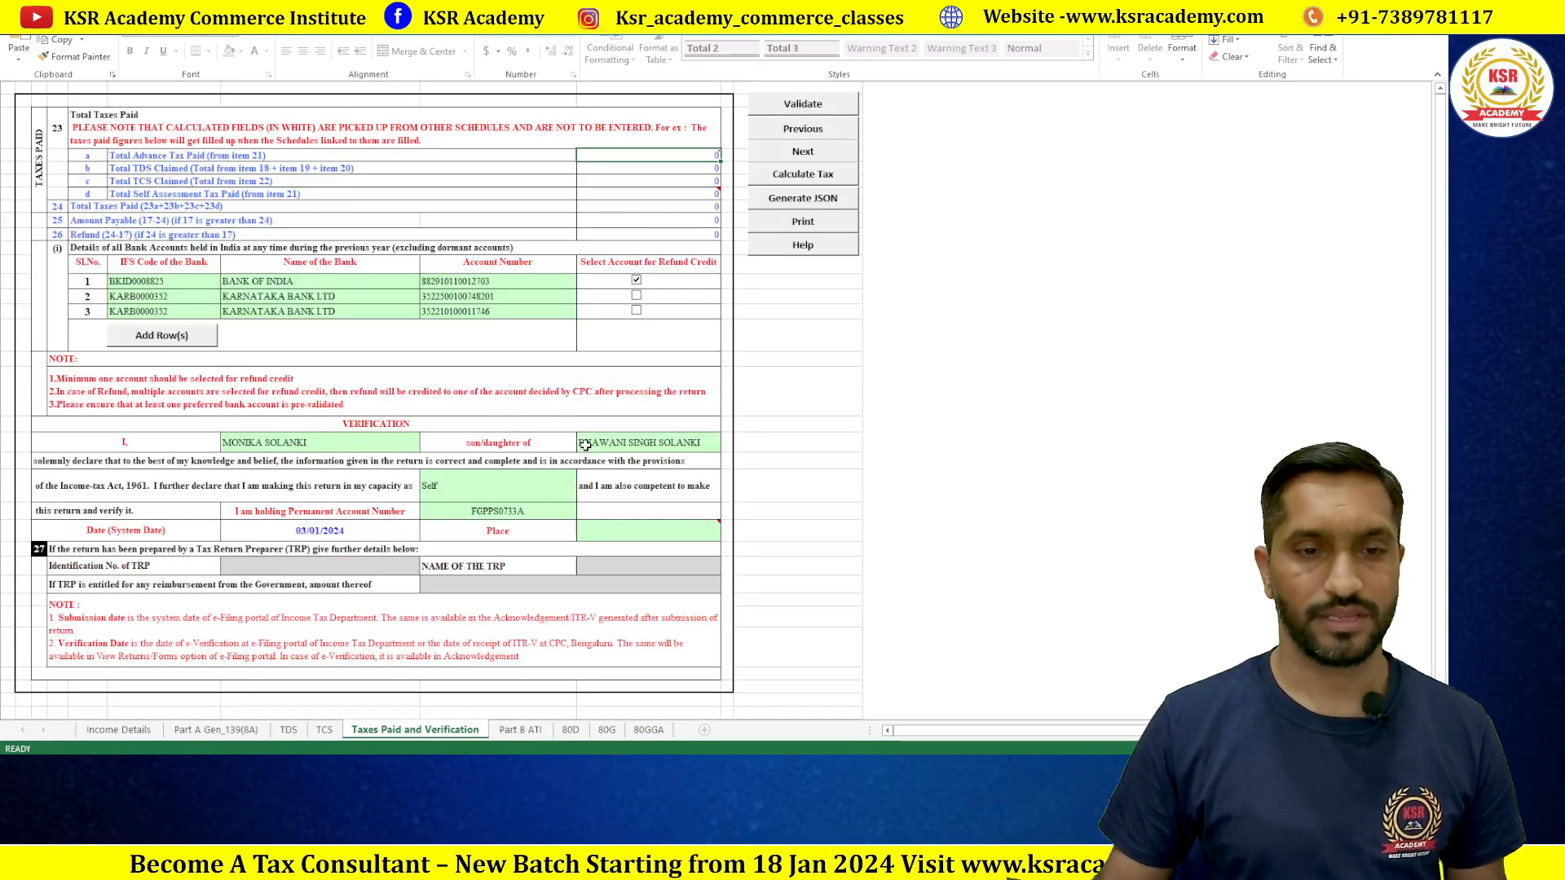
click(521, 730)
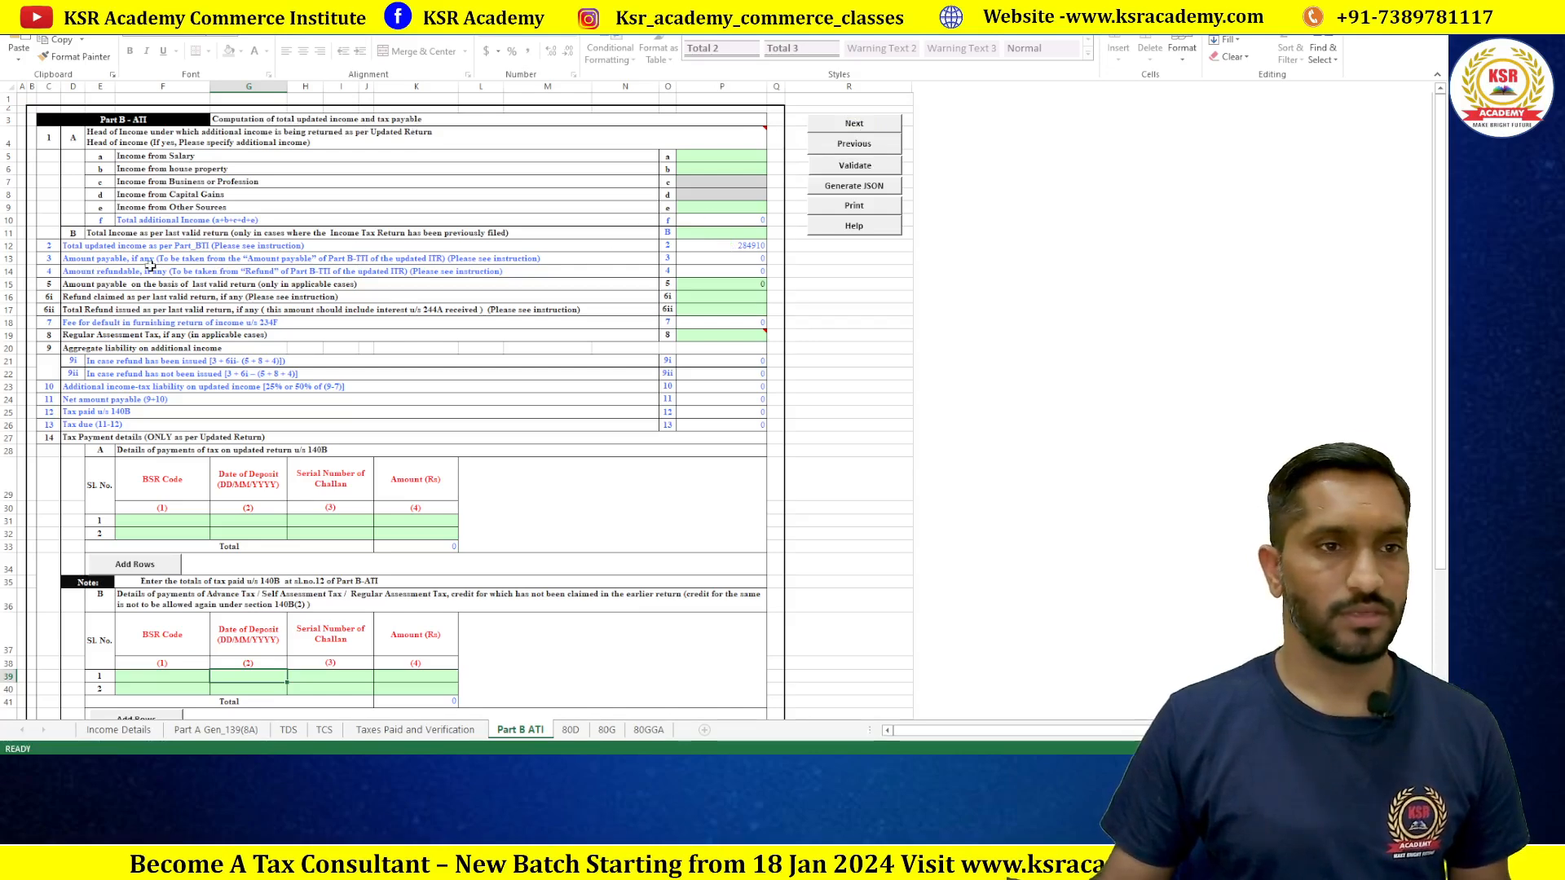
double_click(726, 263)
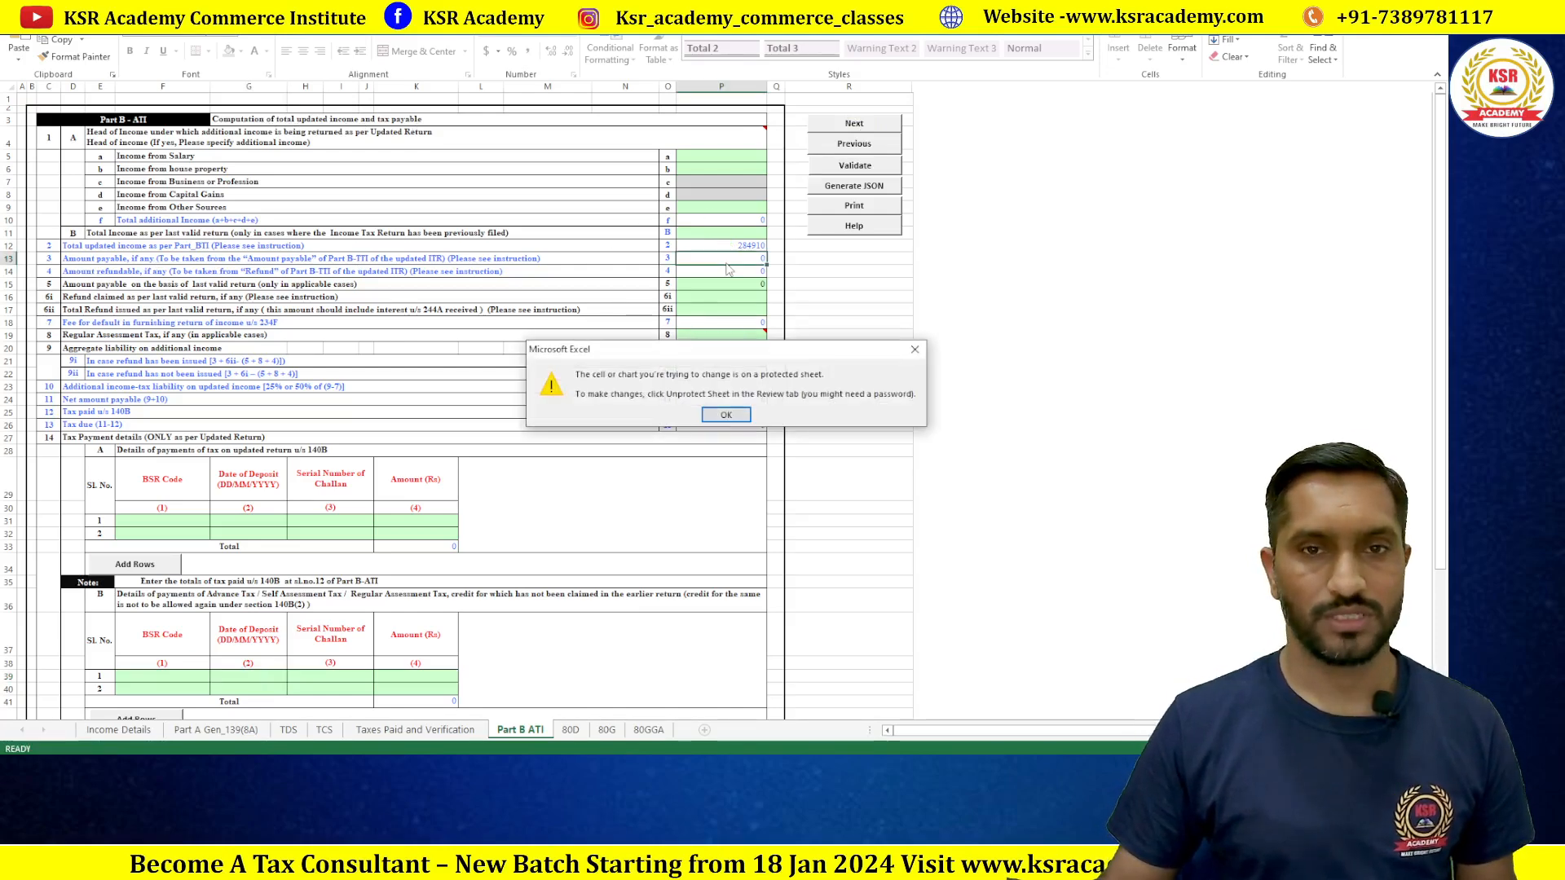
click(725, 415)
scroll(717, 363, down, 8)
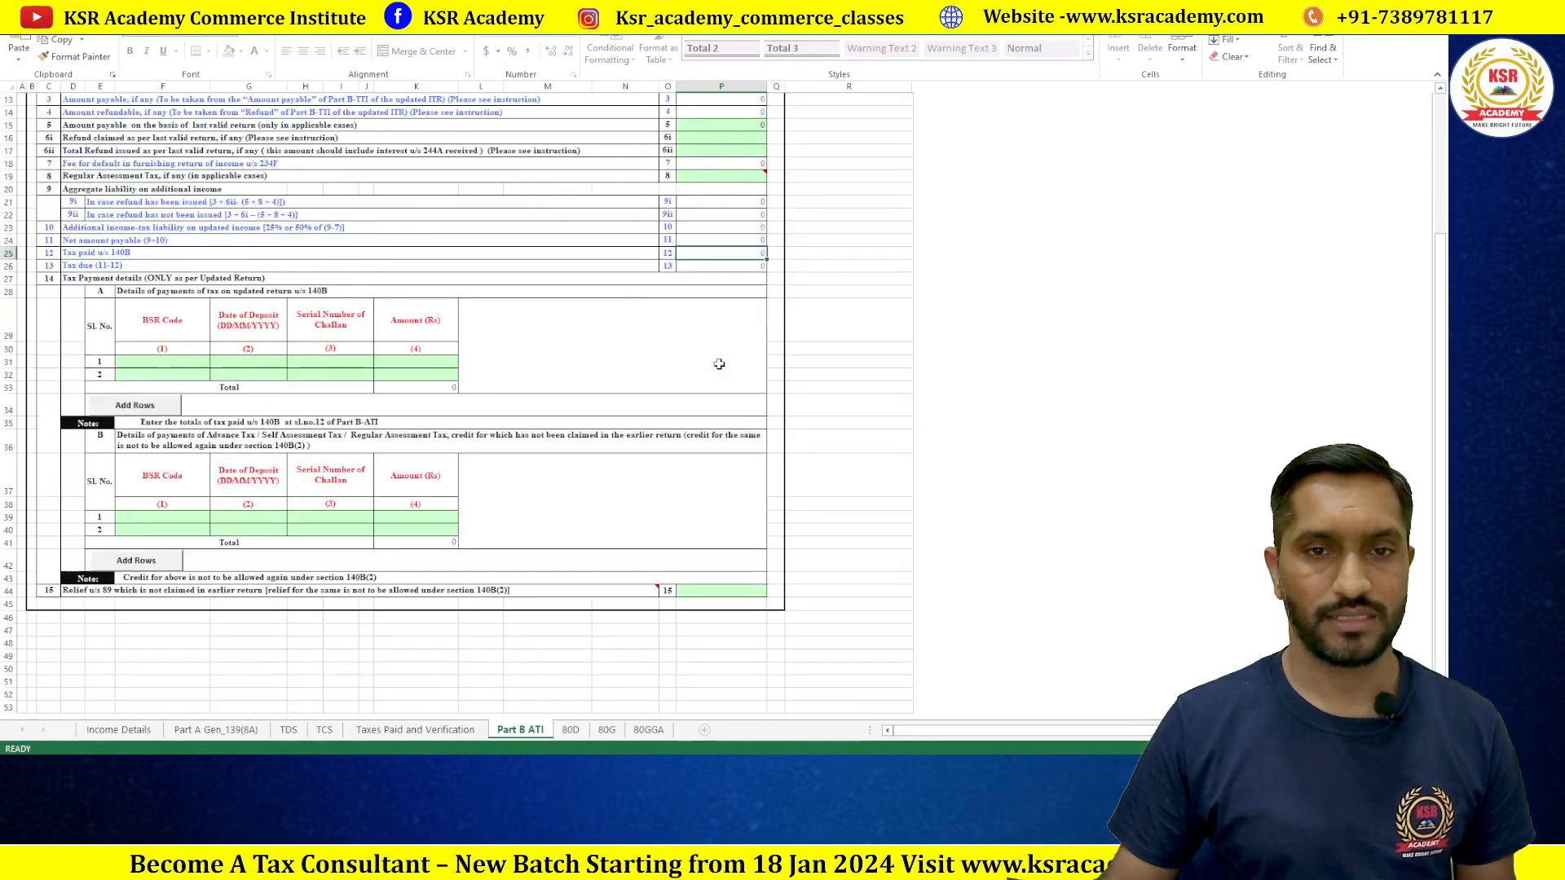
scroll(718, 362, up, 7)
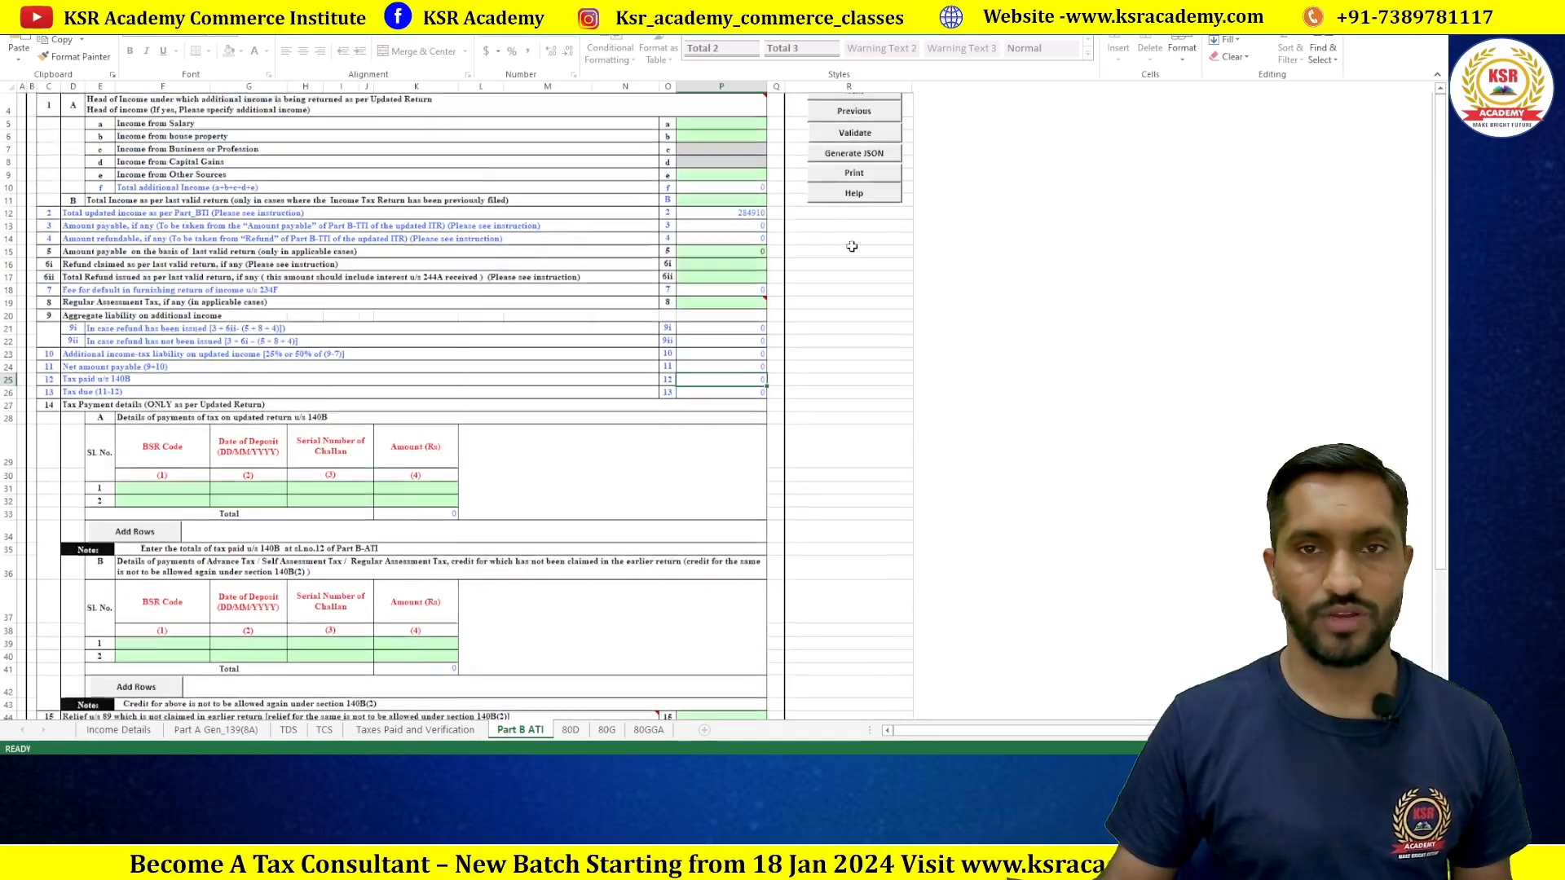
scroll(869, 242, up, 1)
click(856, 167)
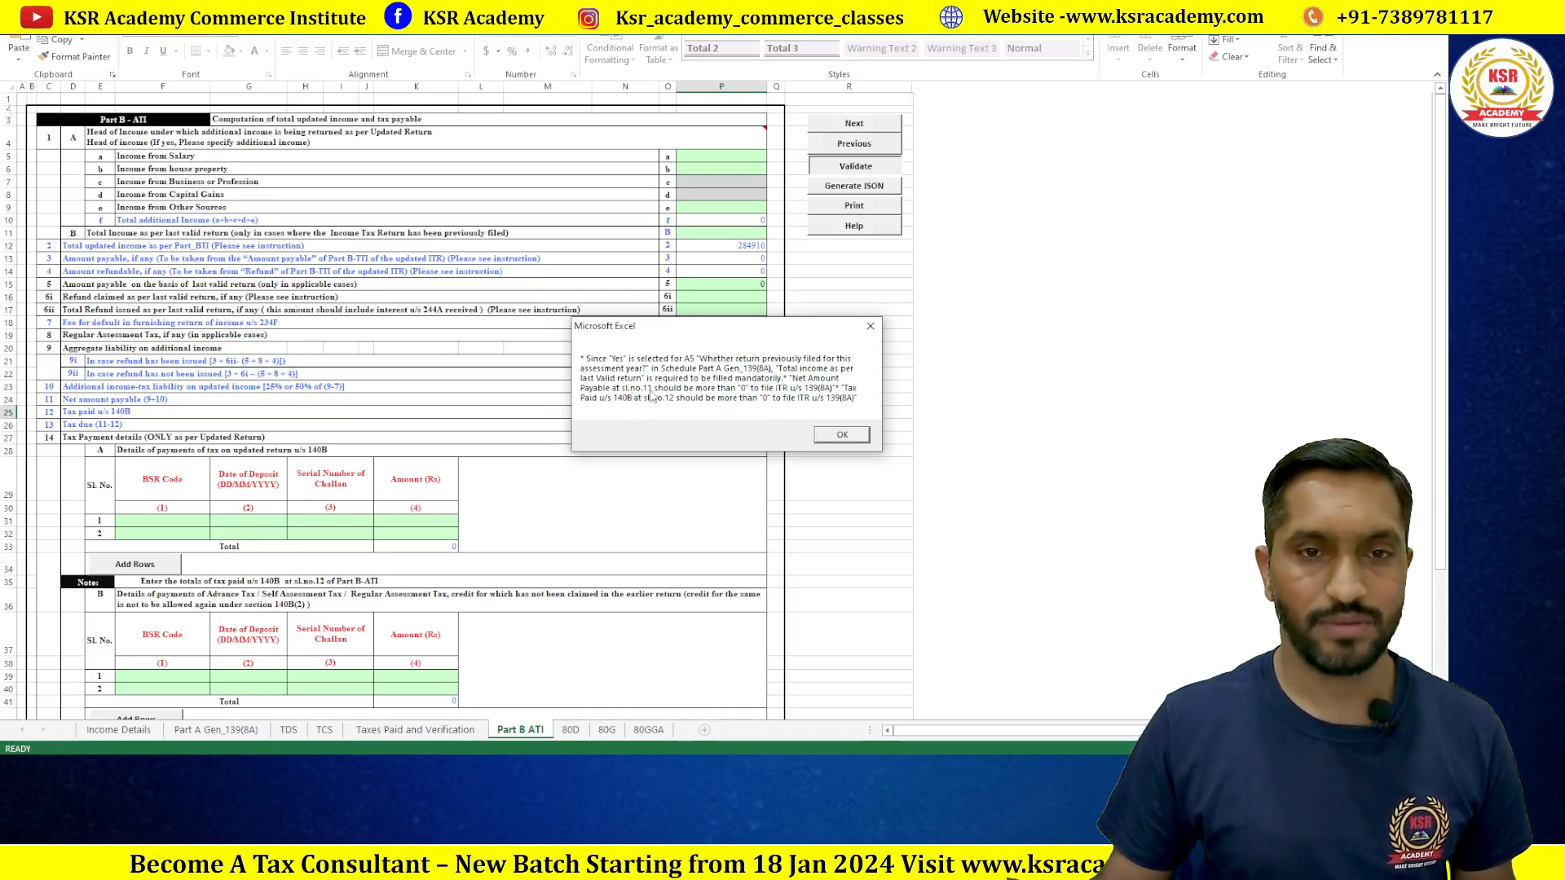
click(842, 434)
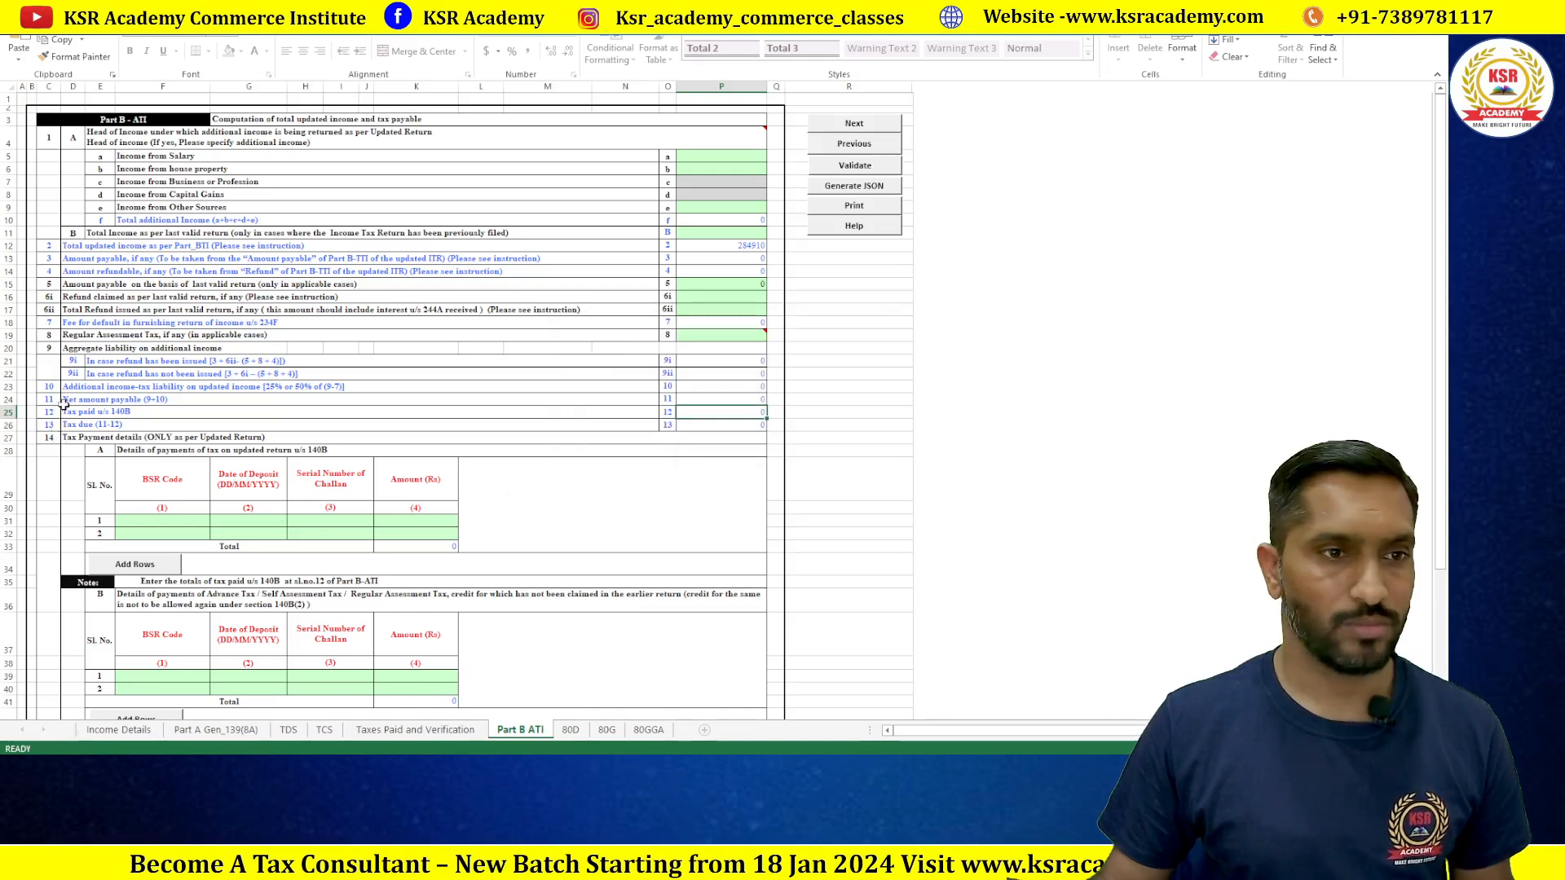
click(751, 403)
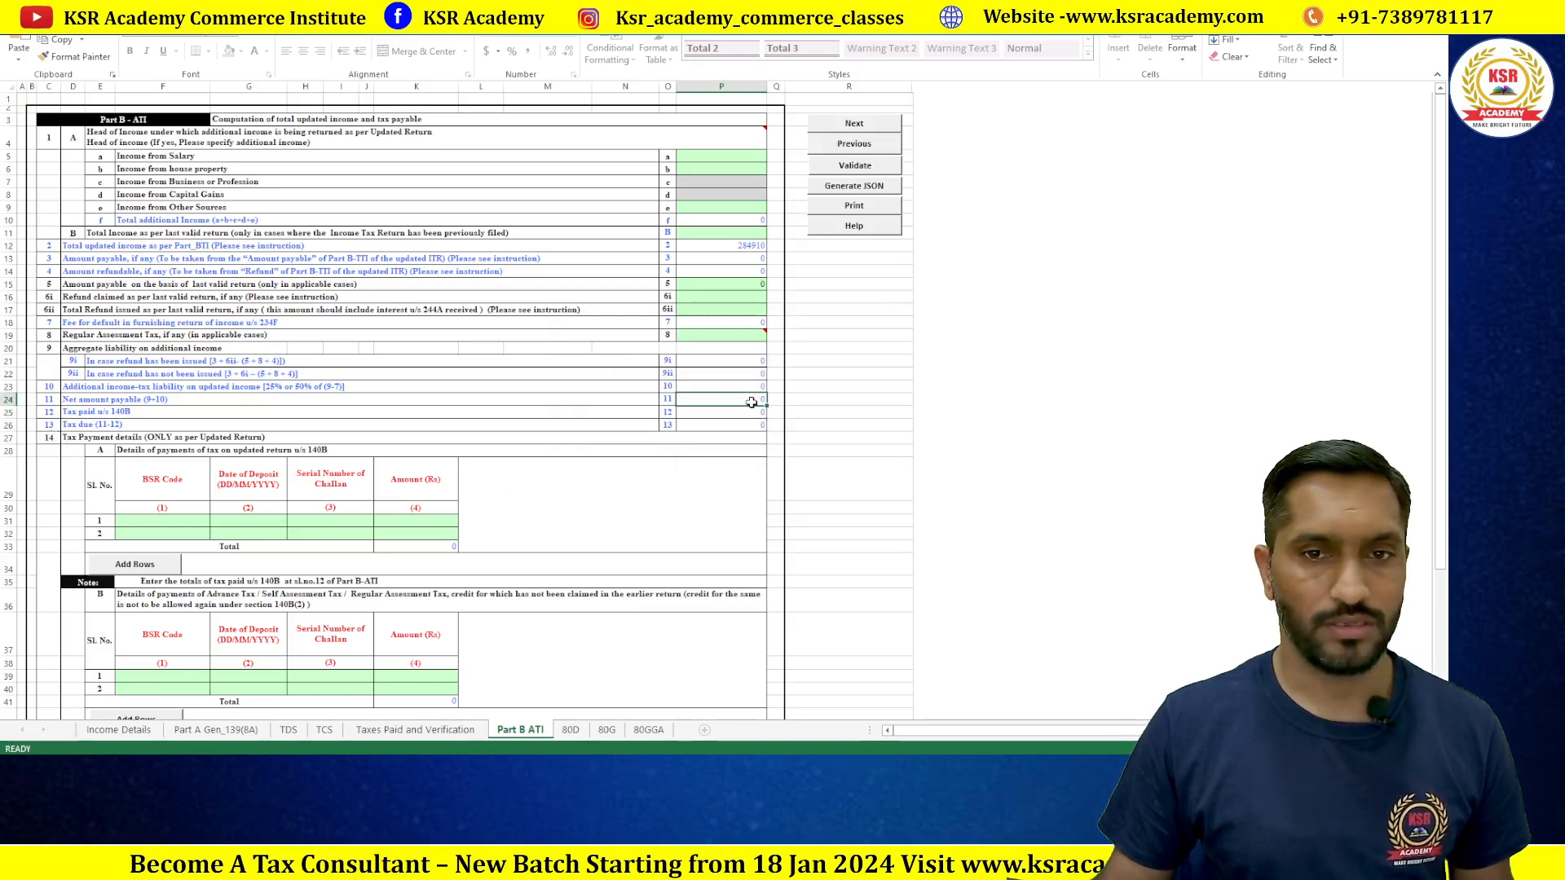
double_click(751, 403)
key(Return)
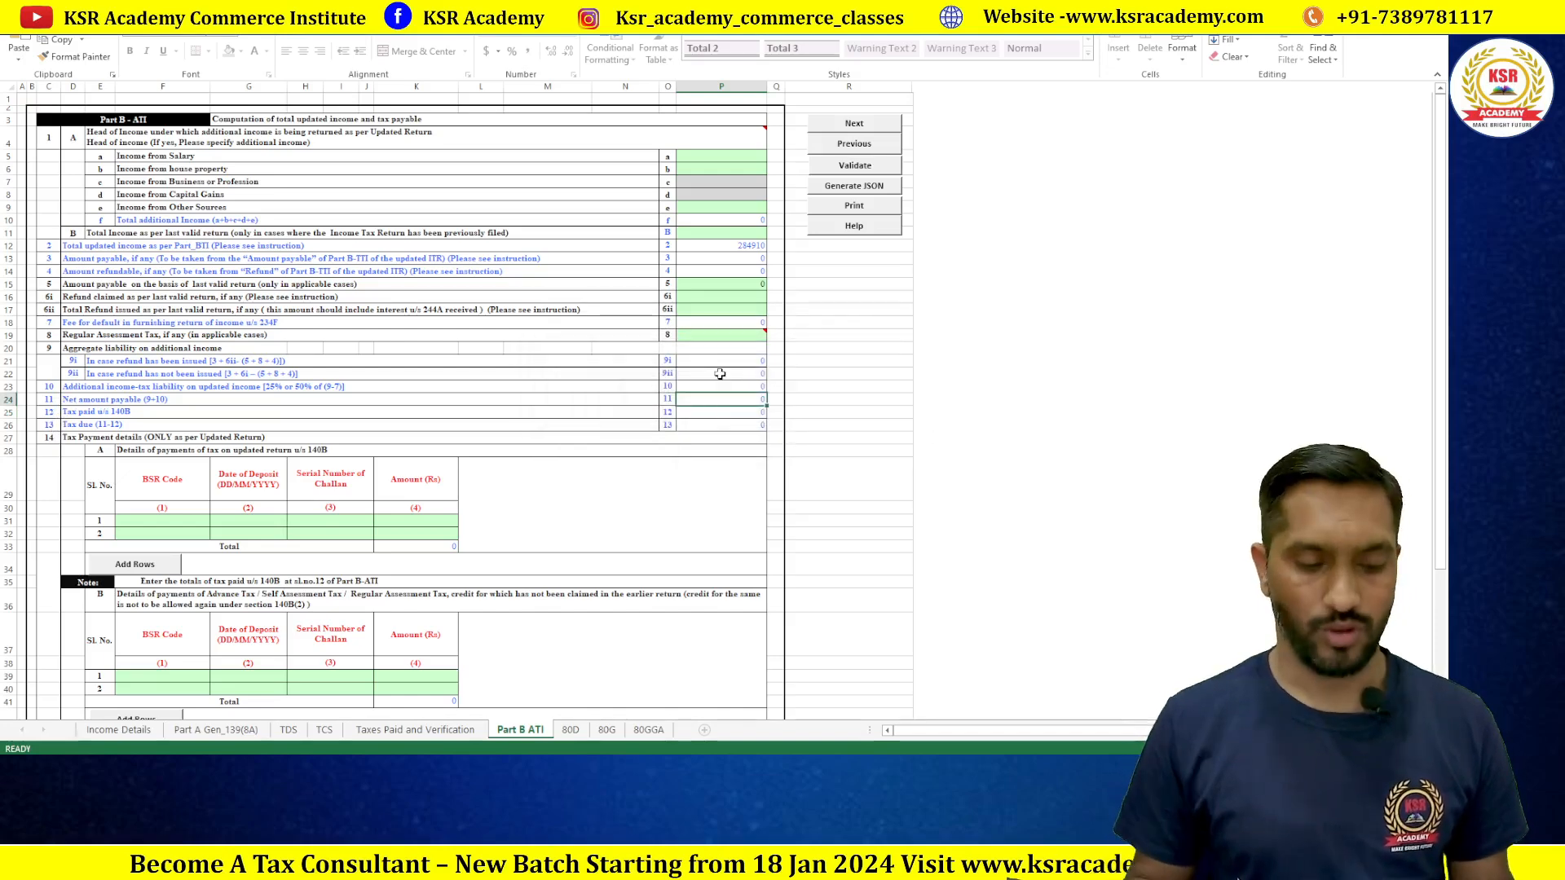
double_click(720, 373)
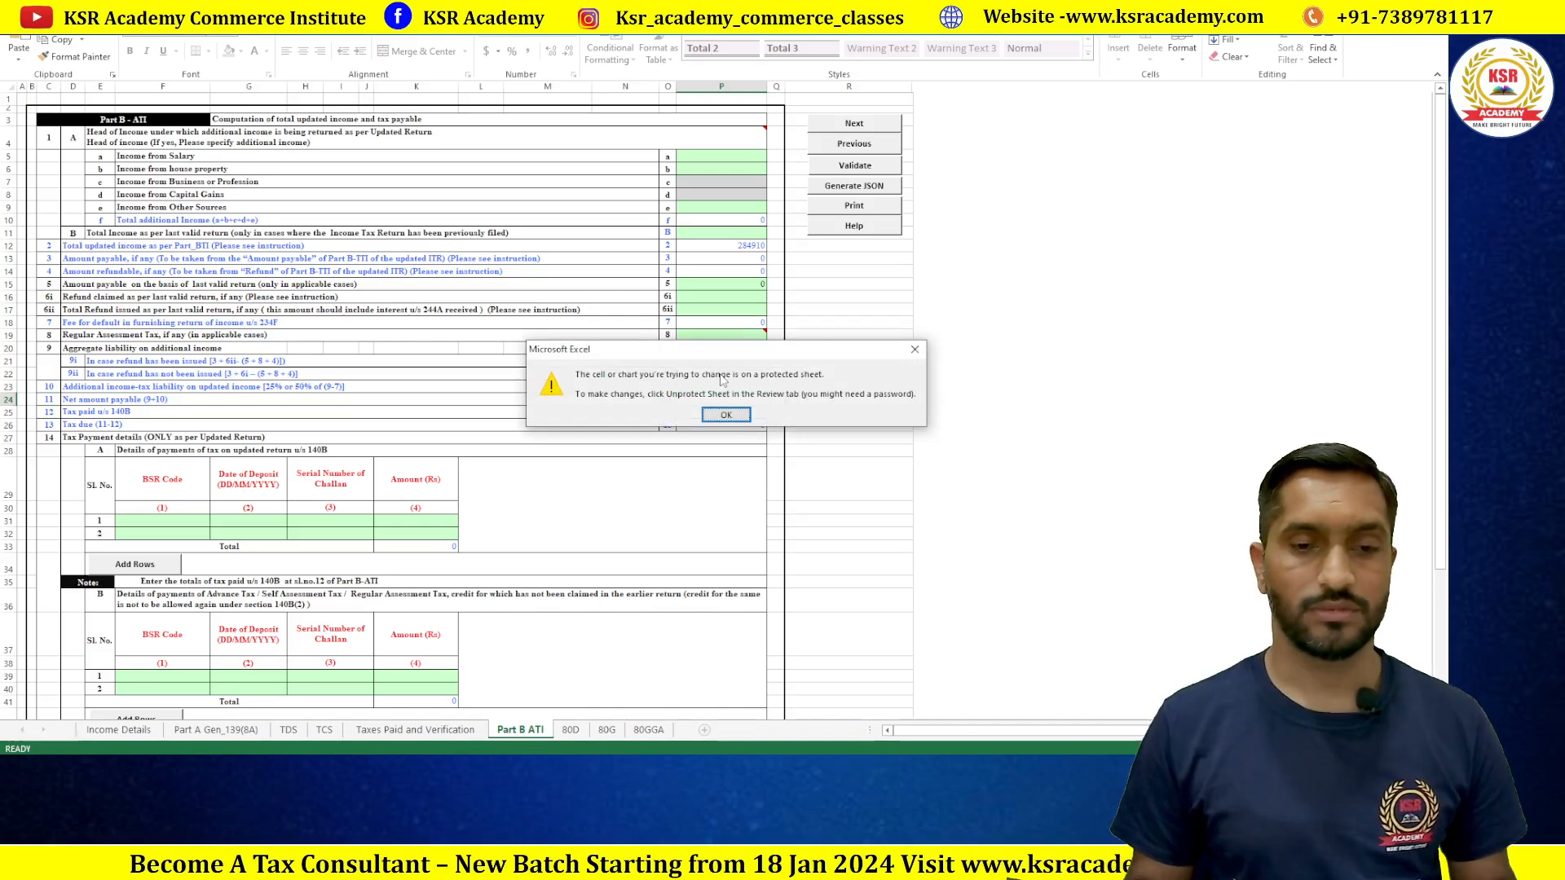
click(725, 415)
double_click(736, 510)
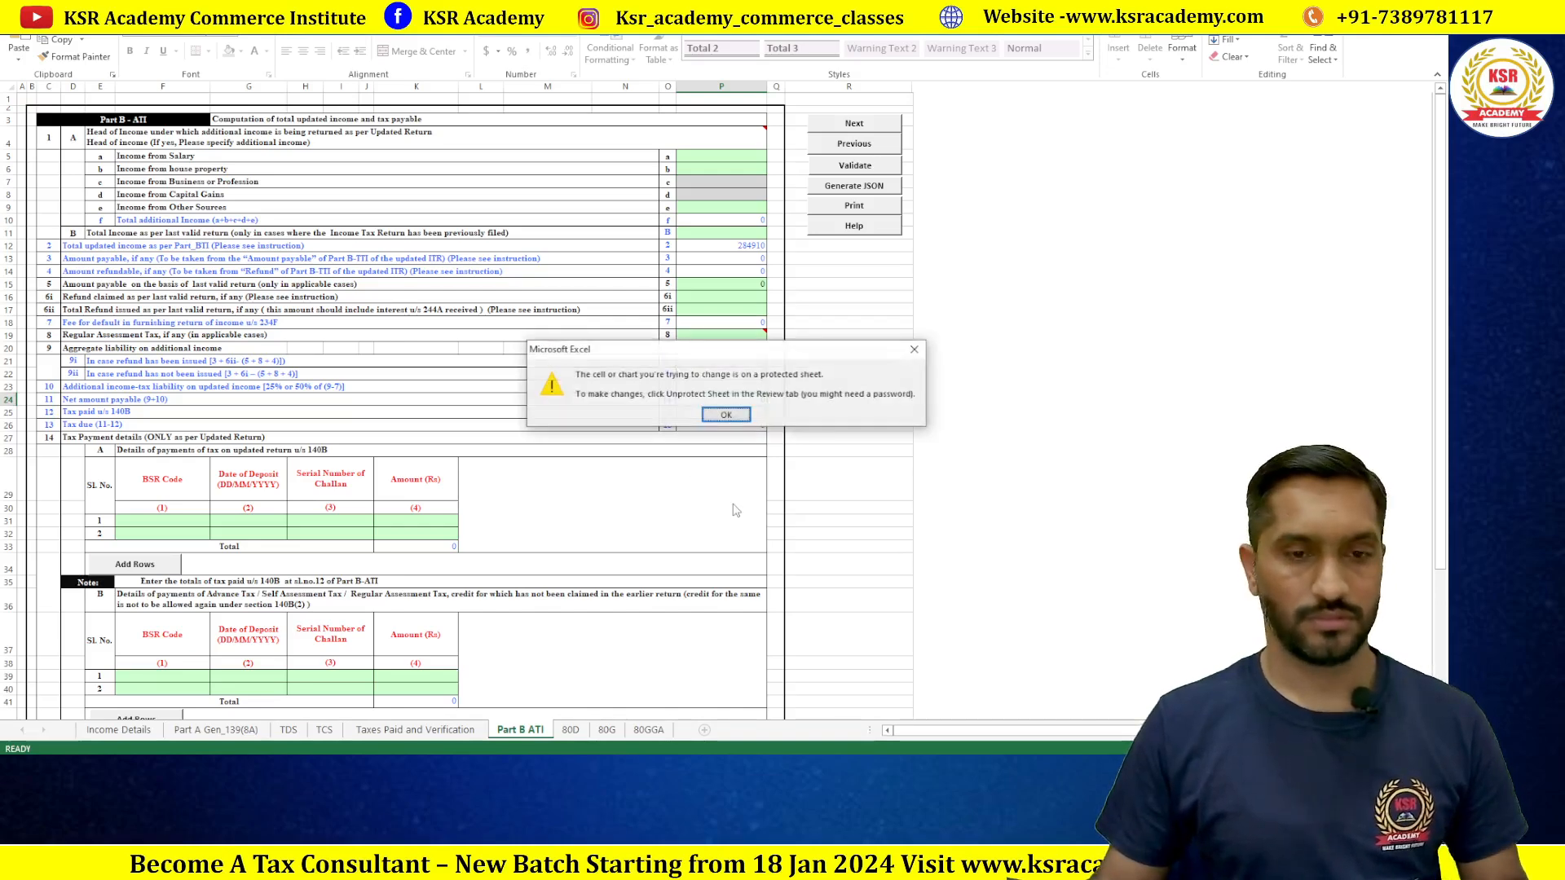
click(725, 415)
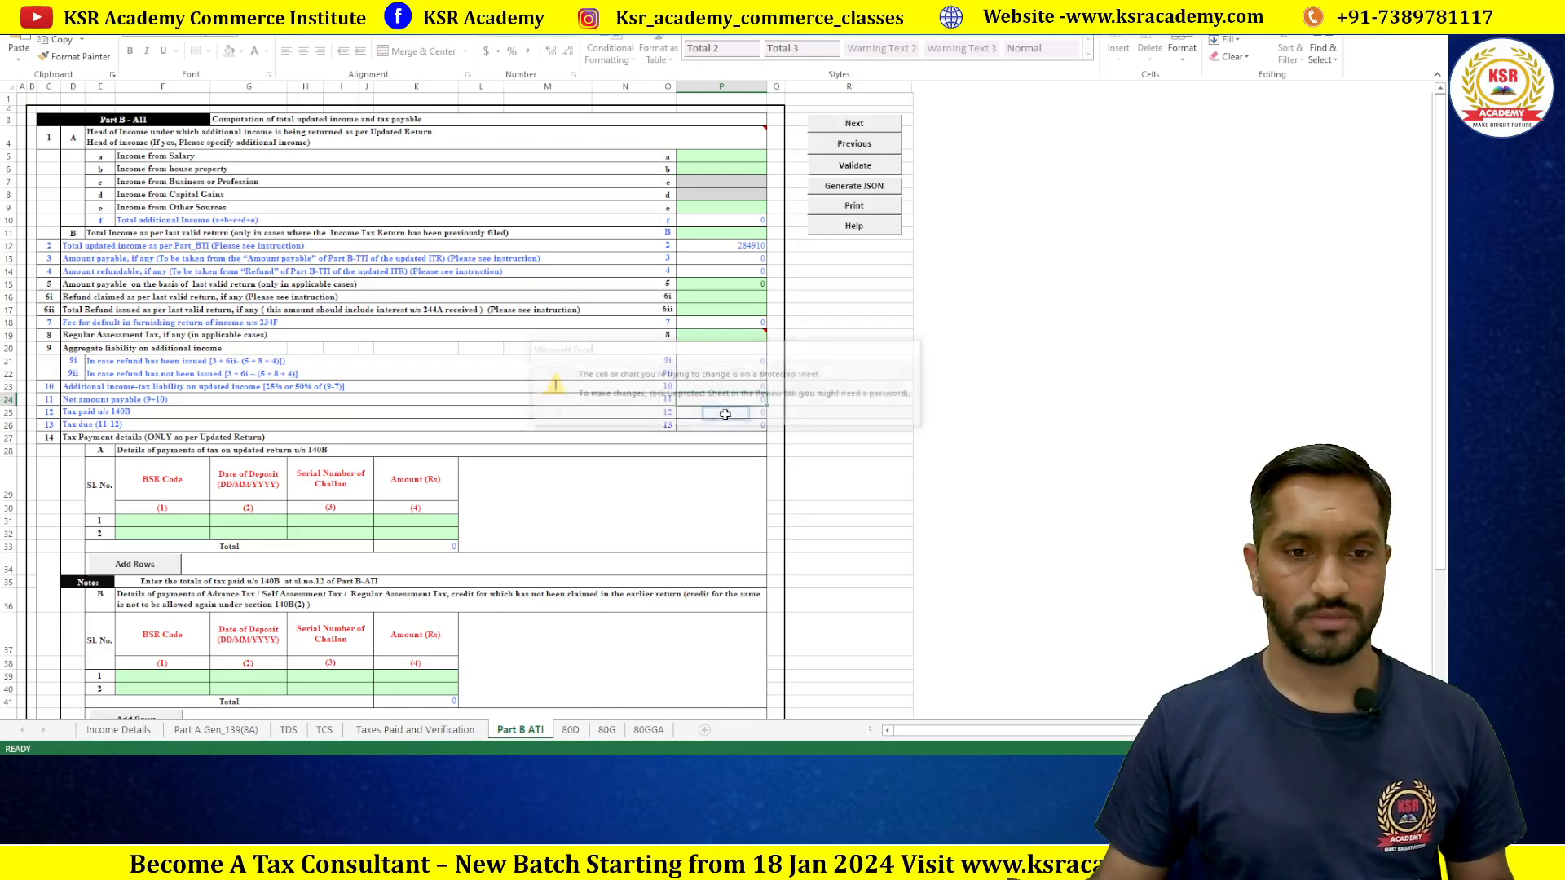
double_click(678, 521)
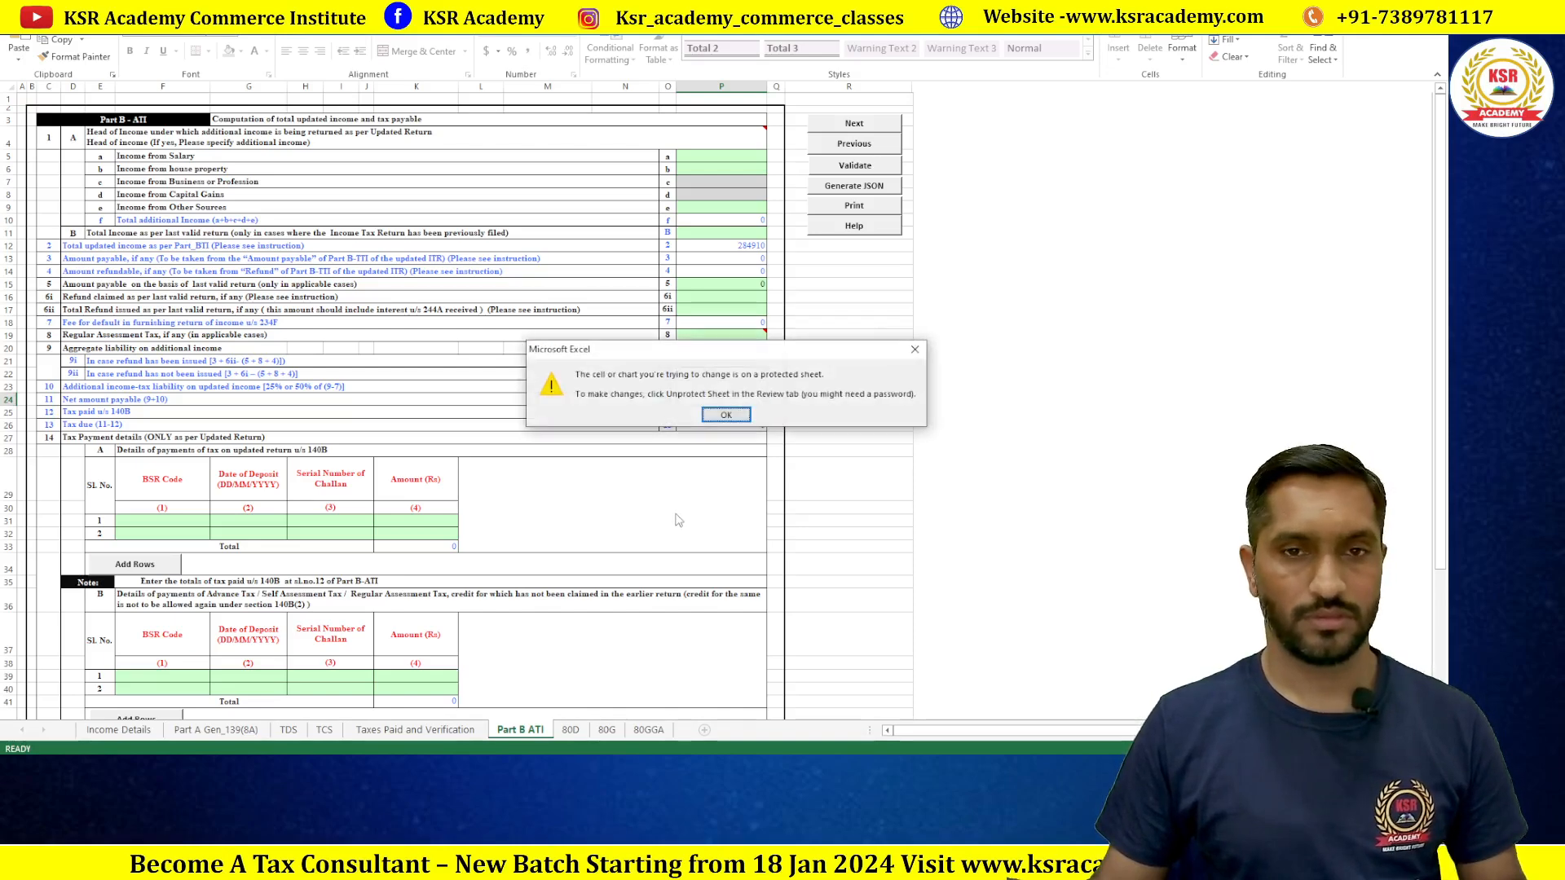
click(732, 417)
double_click(1042, 446)
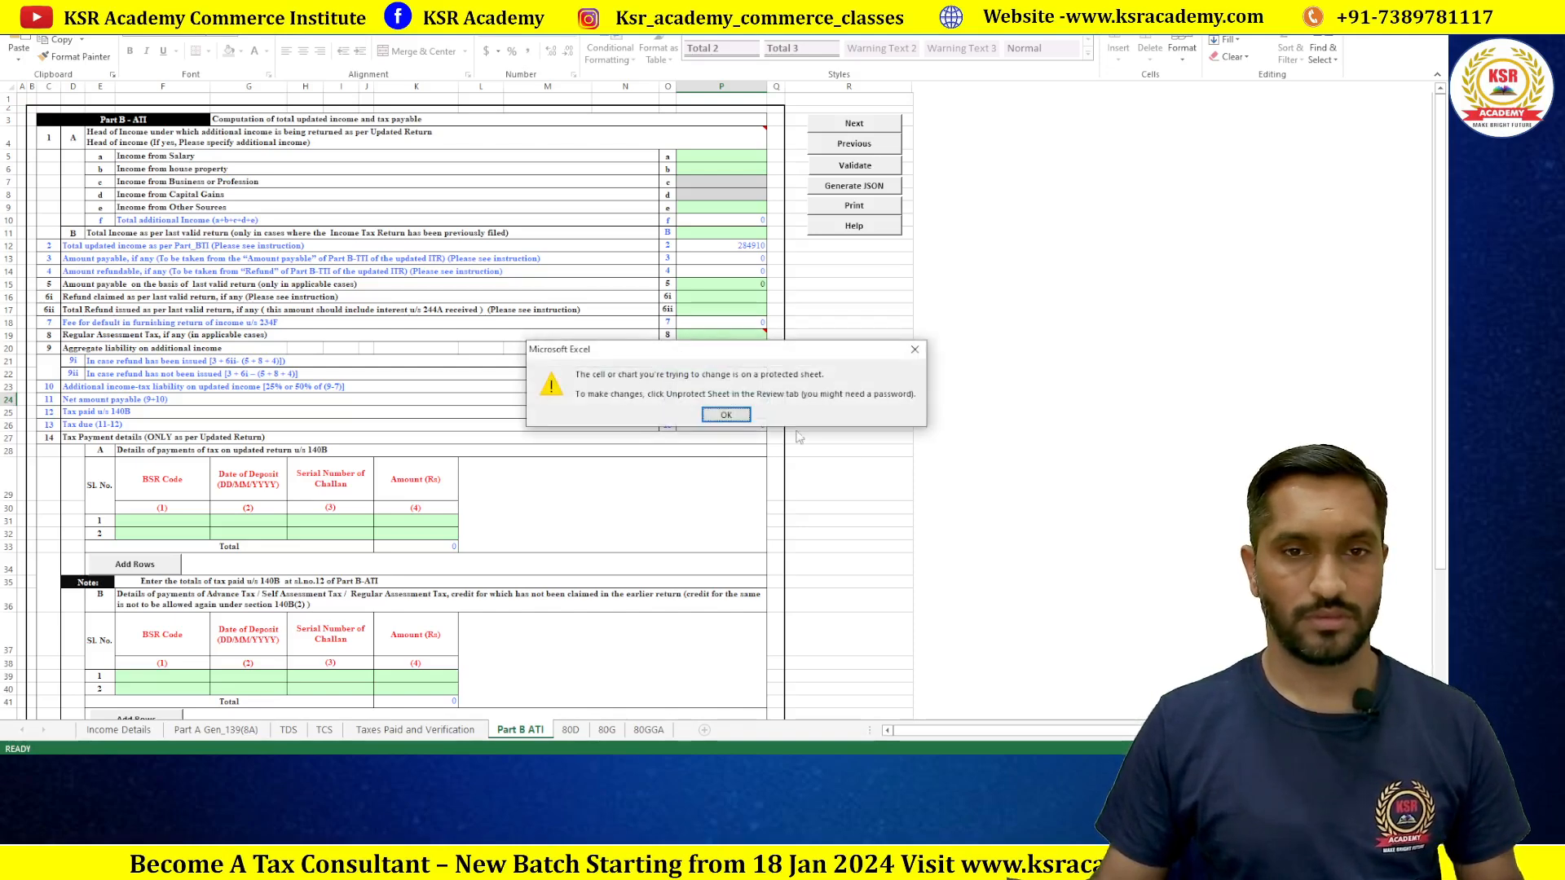
click(736, 419)
click(504, 766)
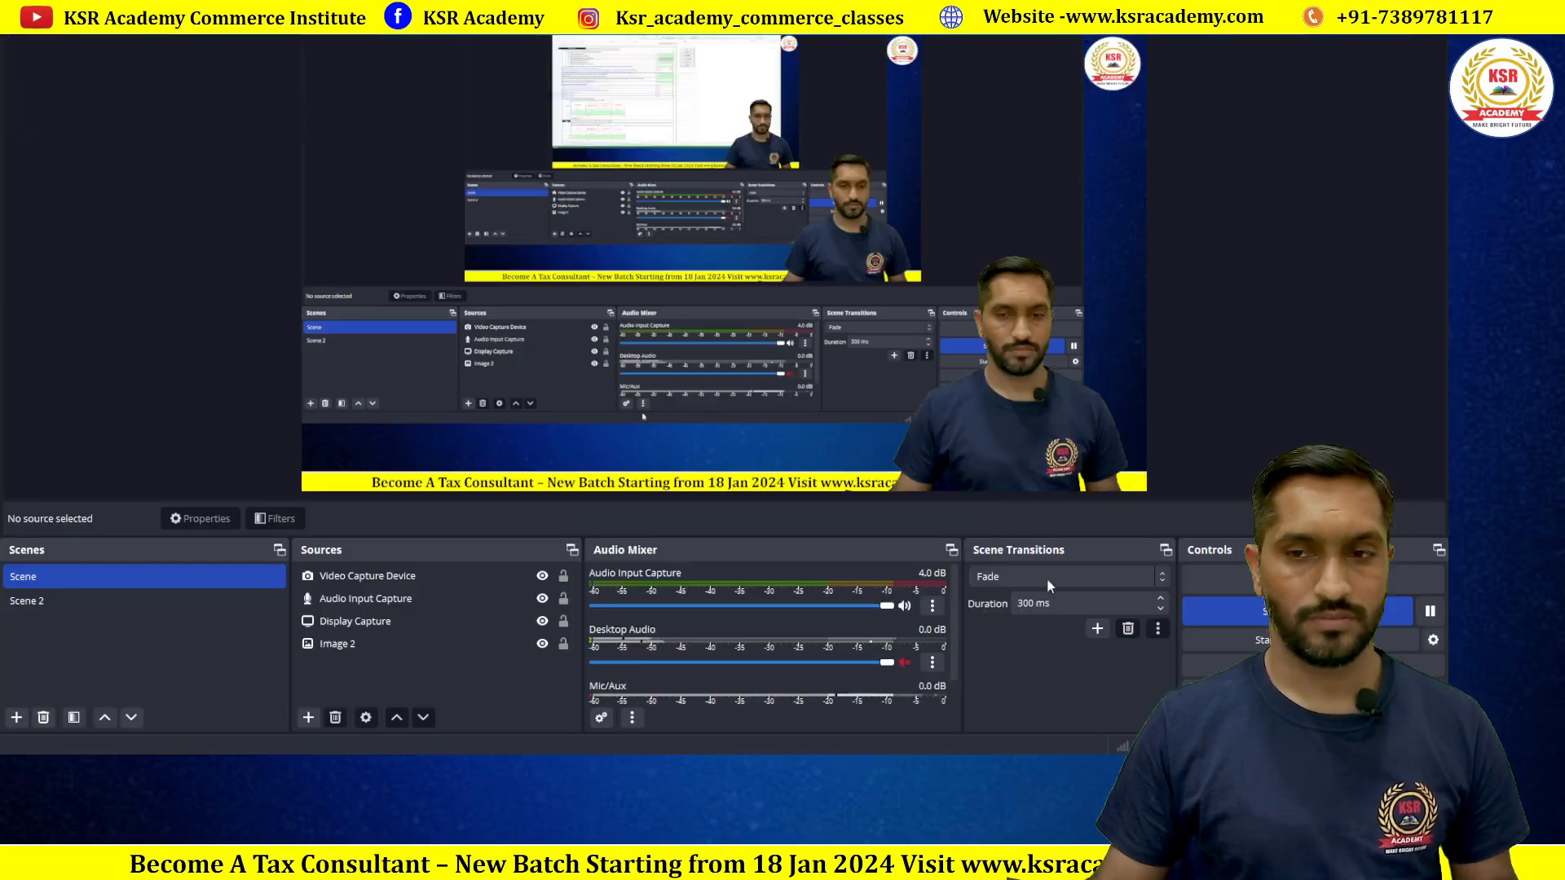
Step: Go to e-File > e-Pay Tax and start a + New Payment
click(1430, 612)
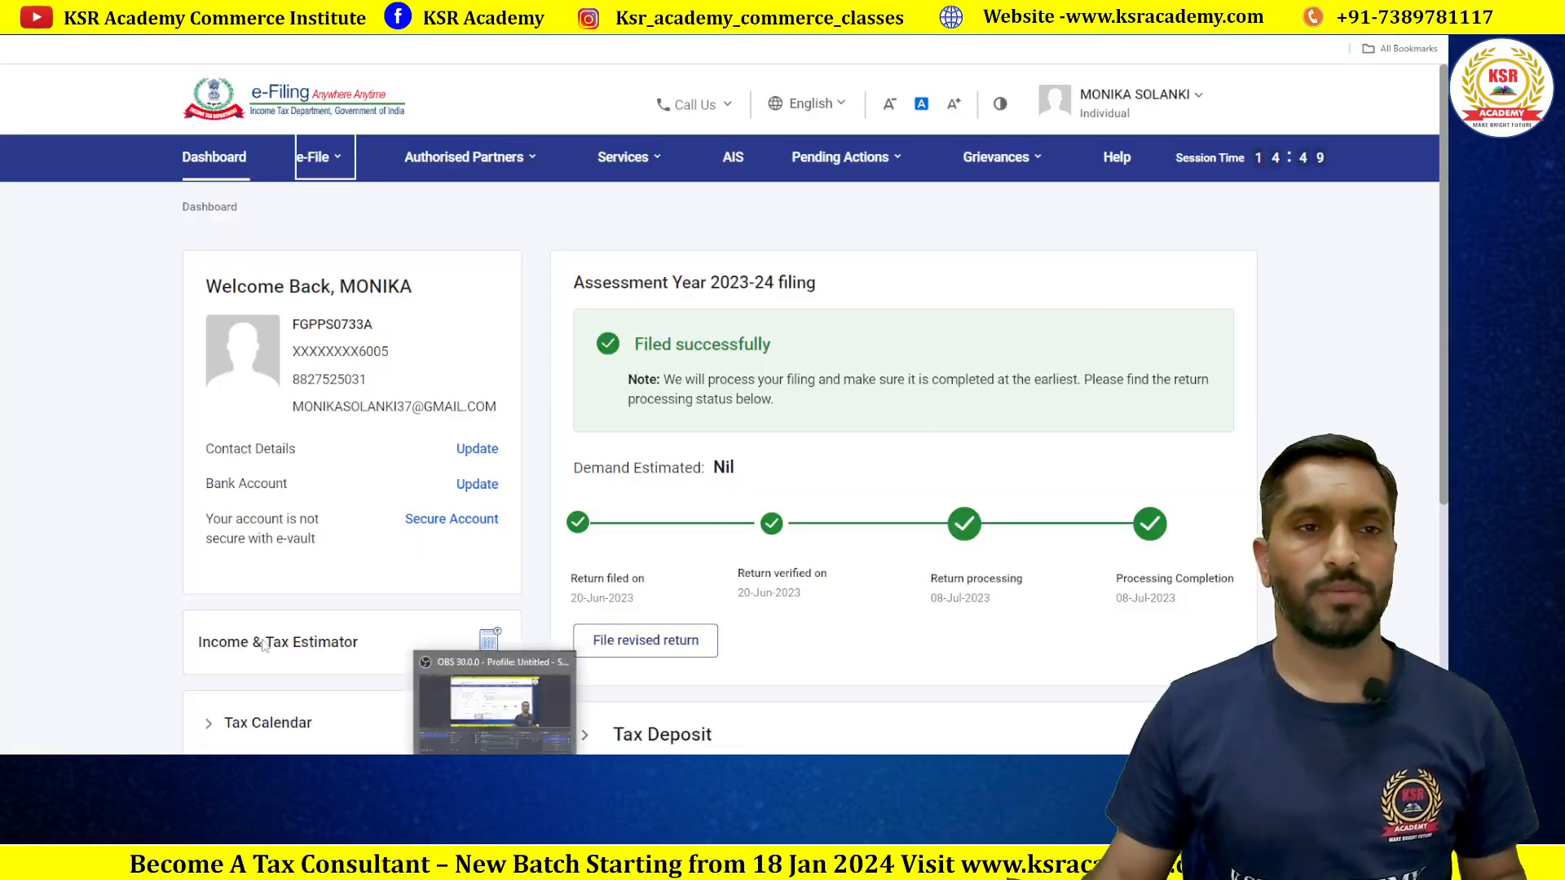
click(340, 163)
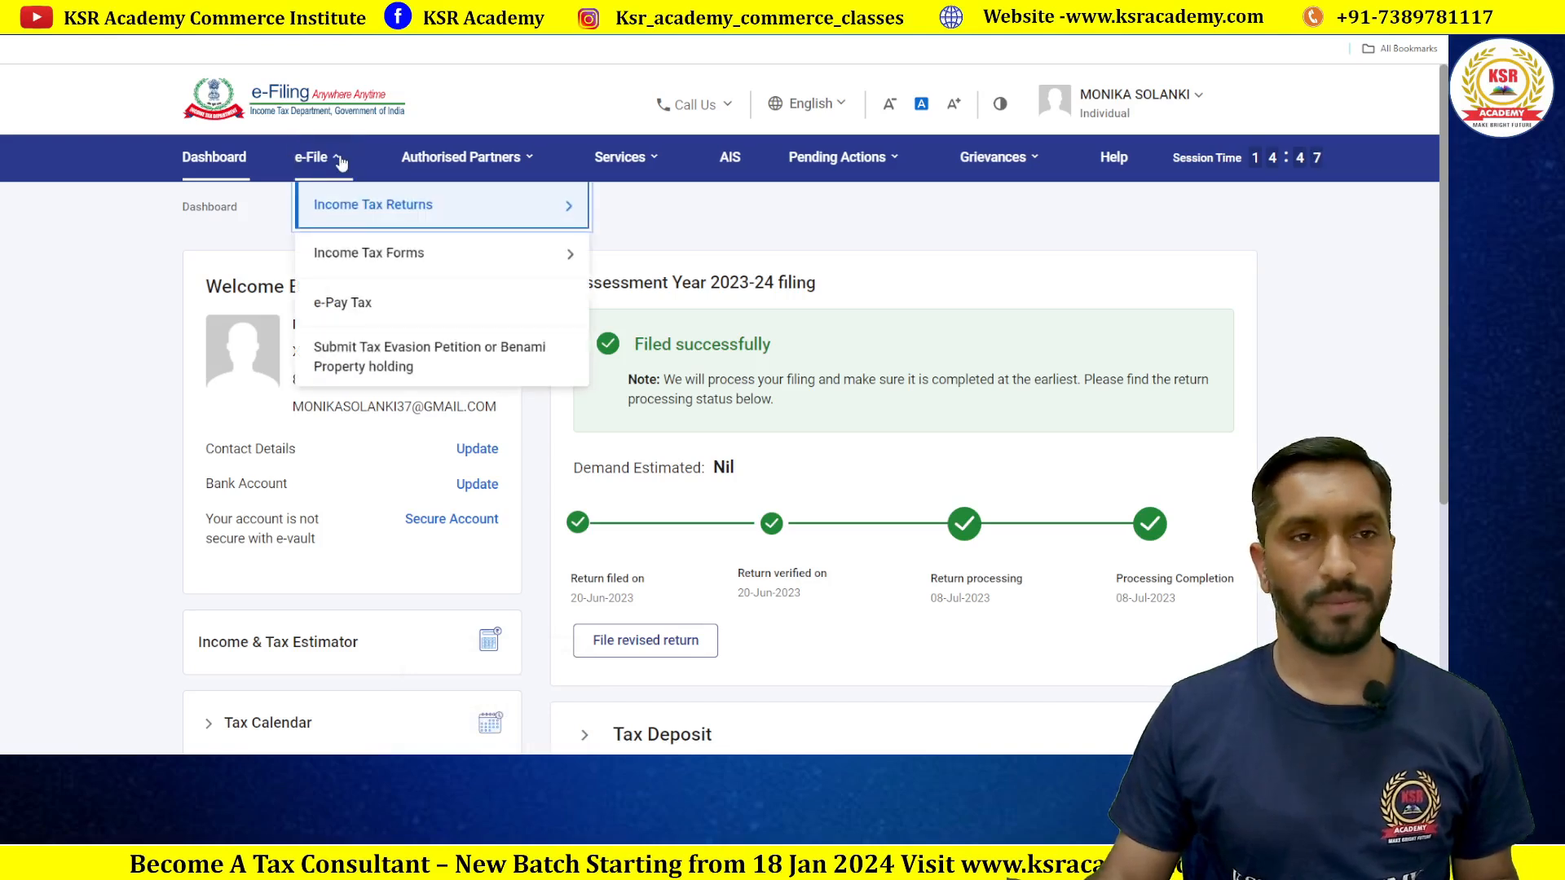
click(356, 307)
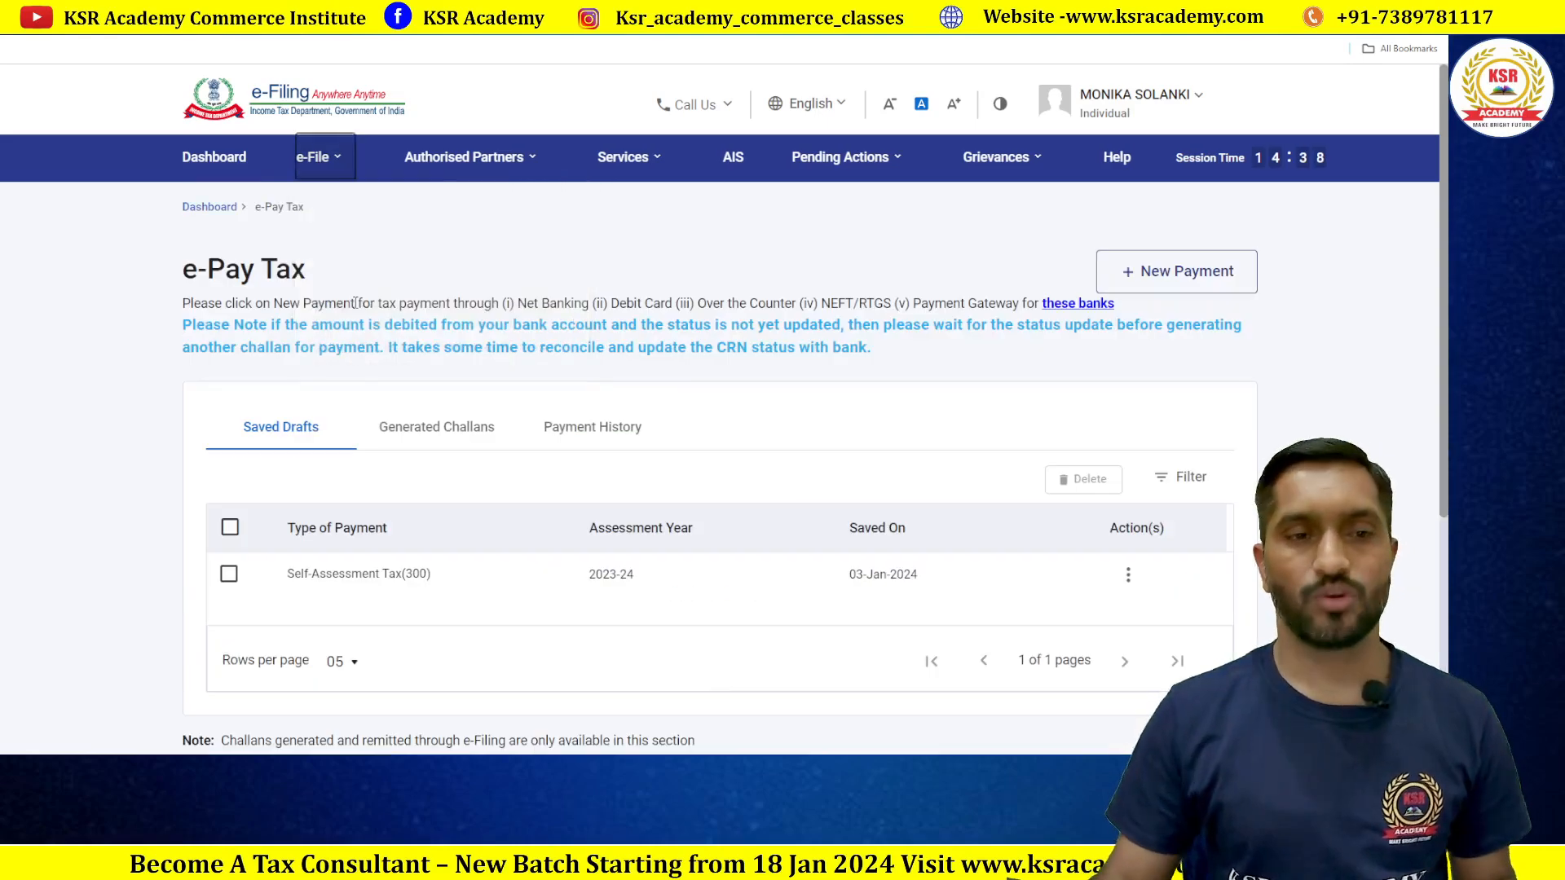
scroll(855, 342, down, 2)
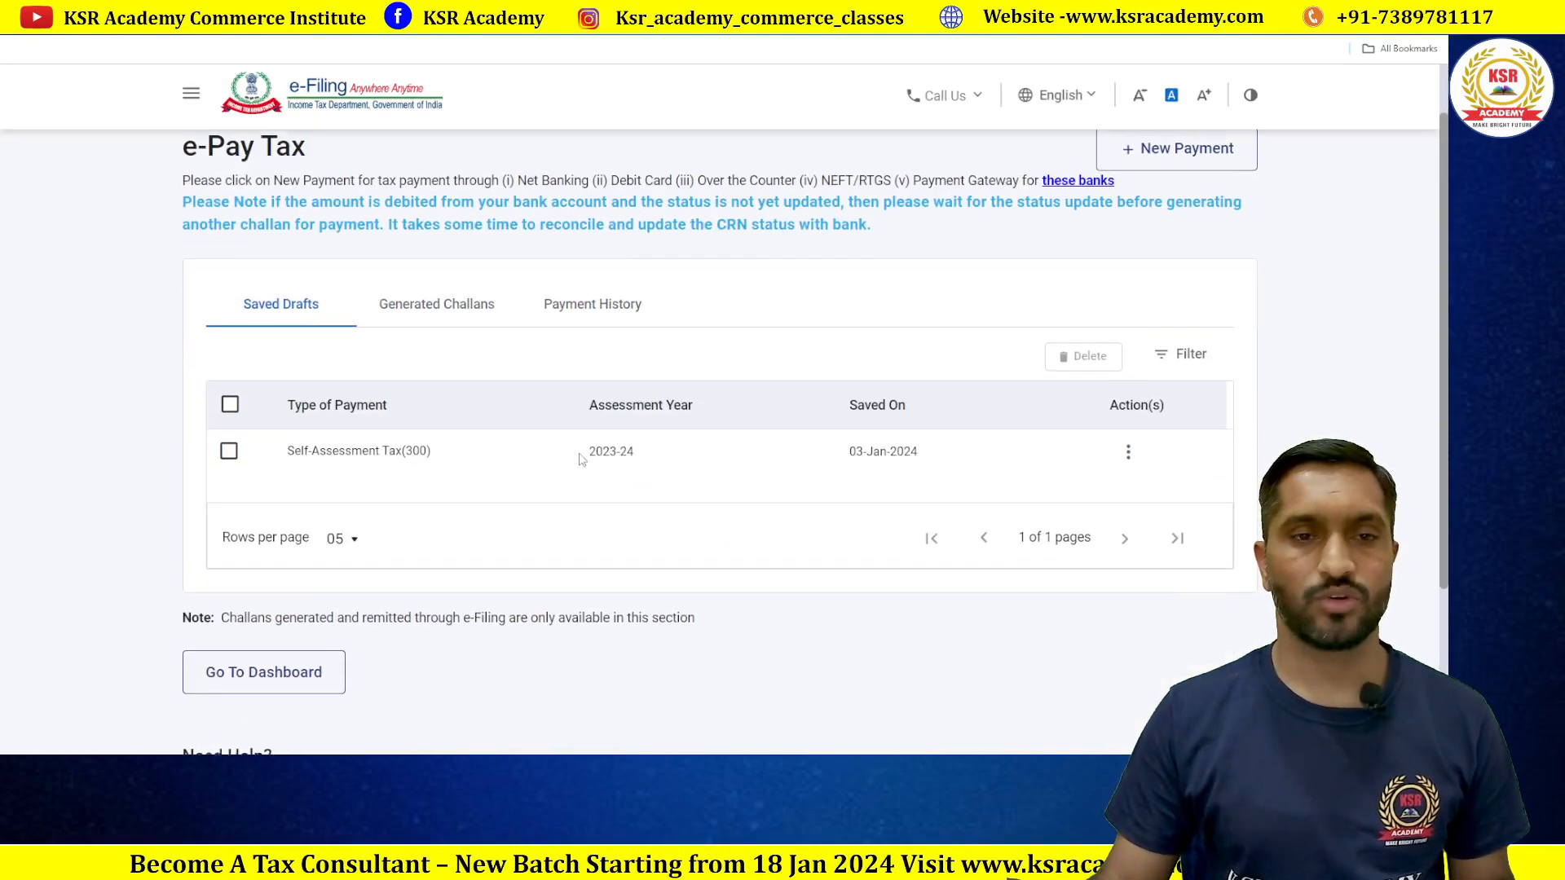
click(1169, 151)
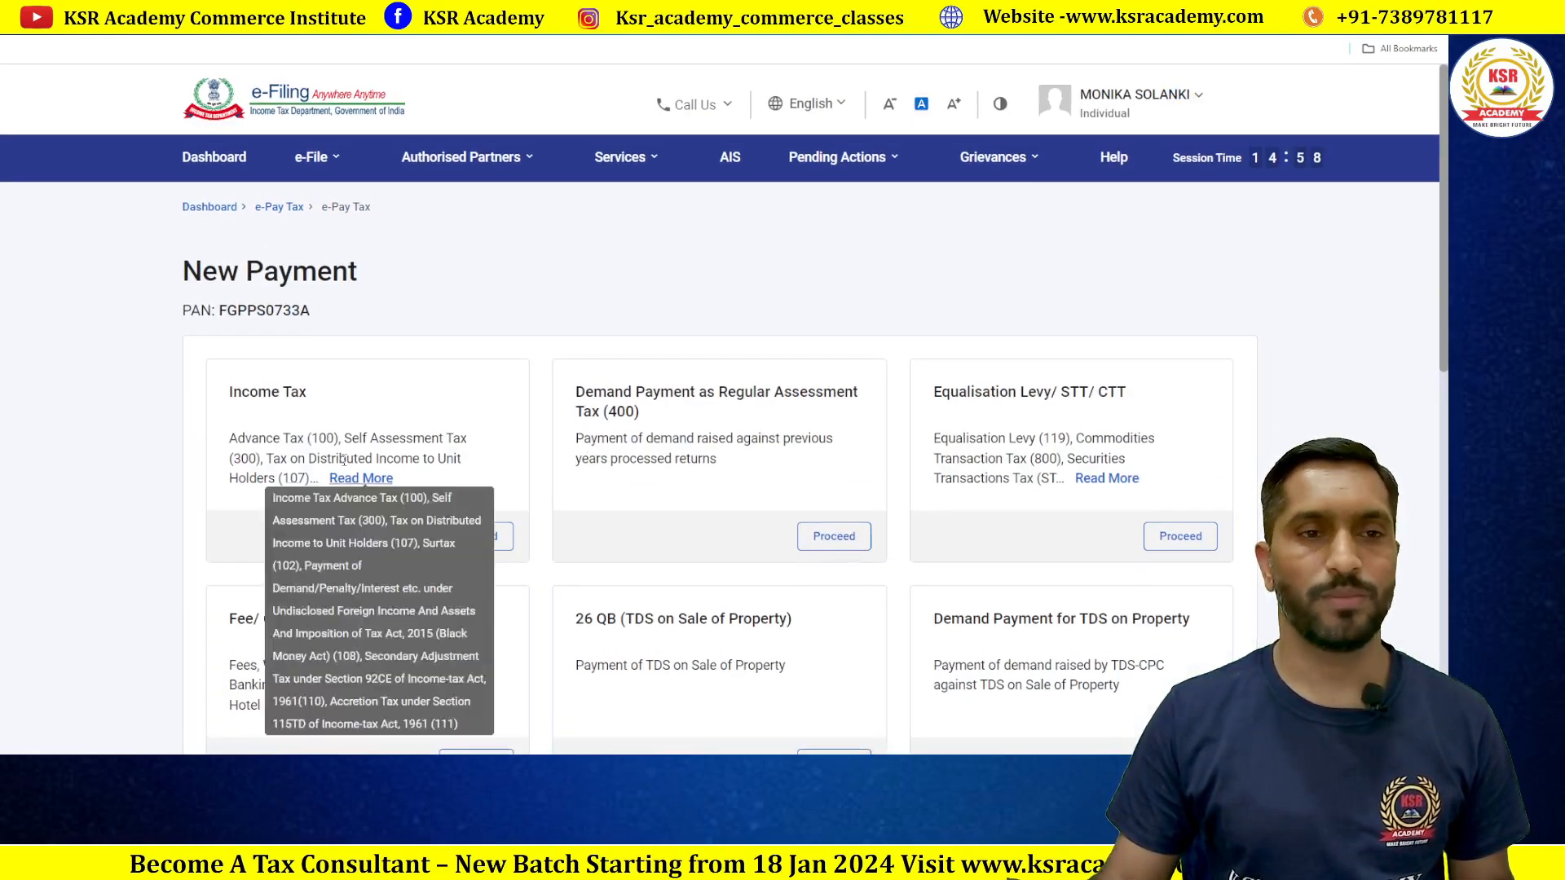
Step: Proceed with Income Tax, choosing AY 2023-24 and Self-Assessment Tax (300), then continue
scroll(399, 404, down, 3)
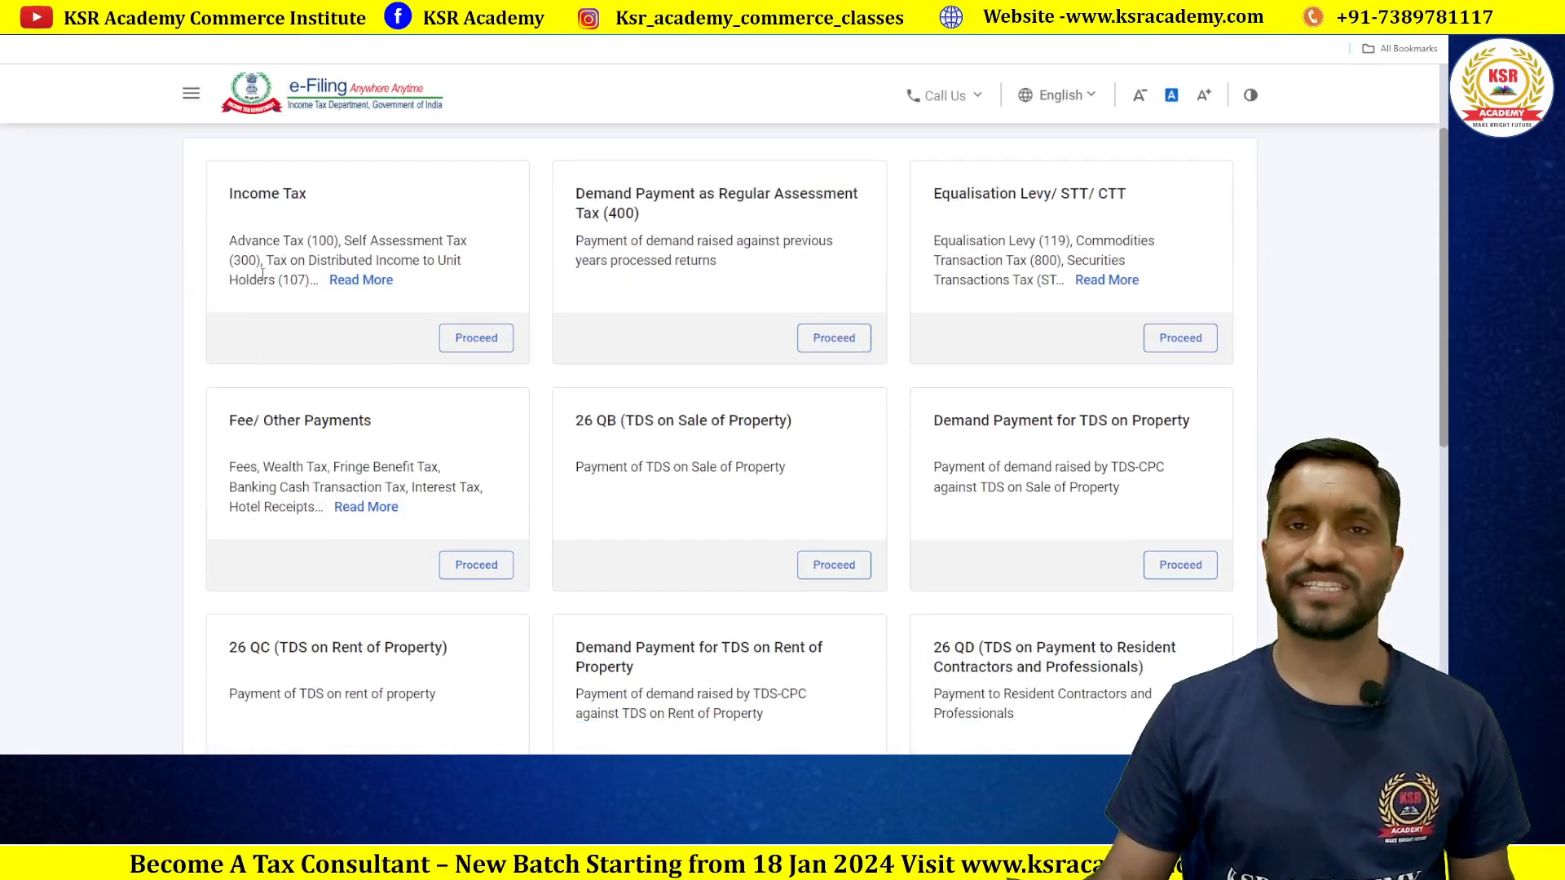
click(476, 337)
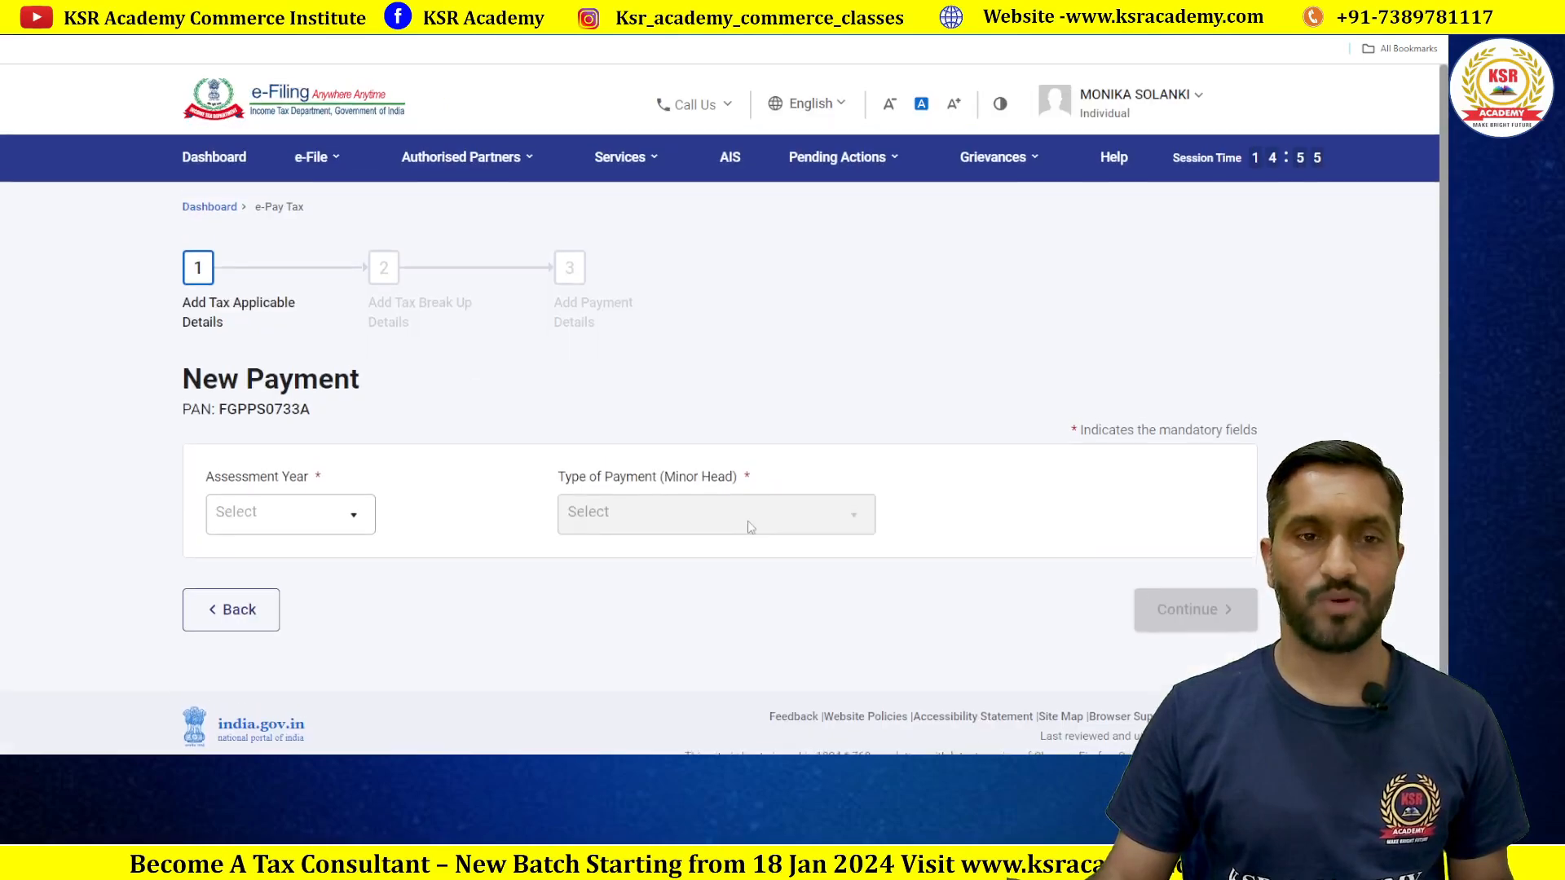
scroll(507, 393, down, 1)
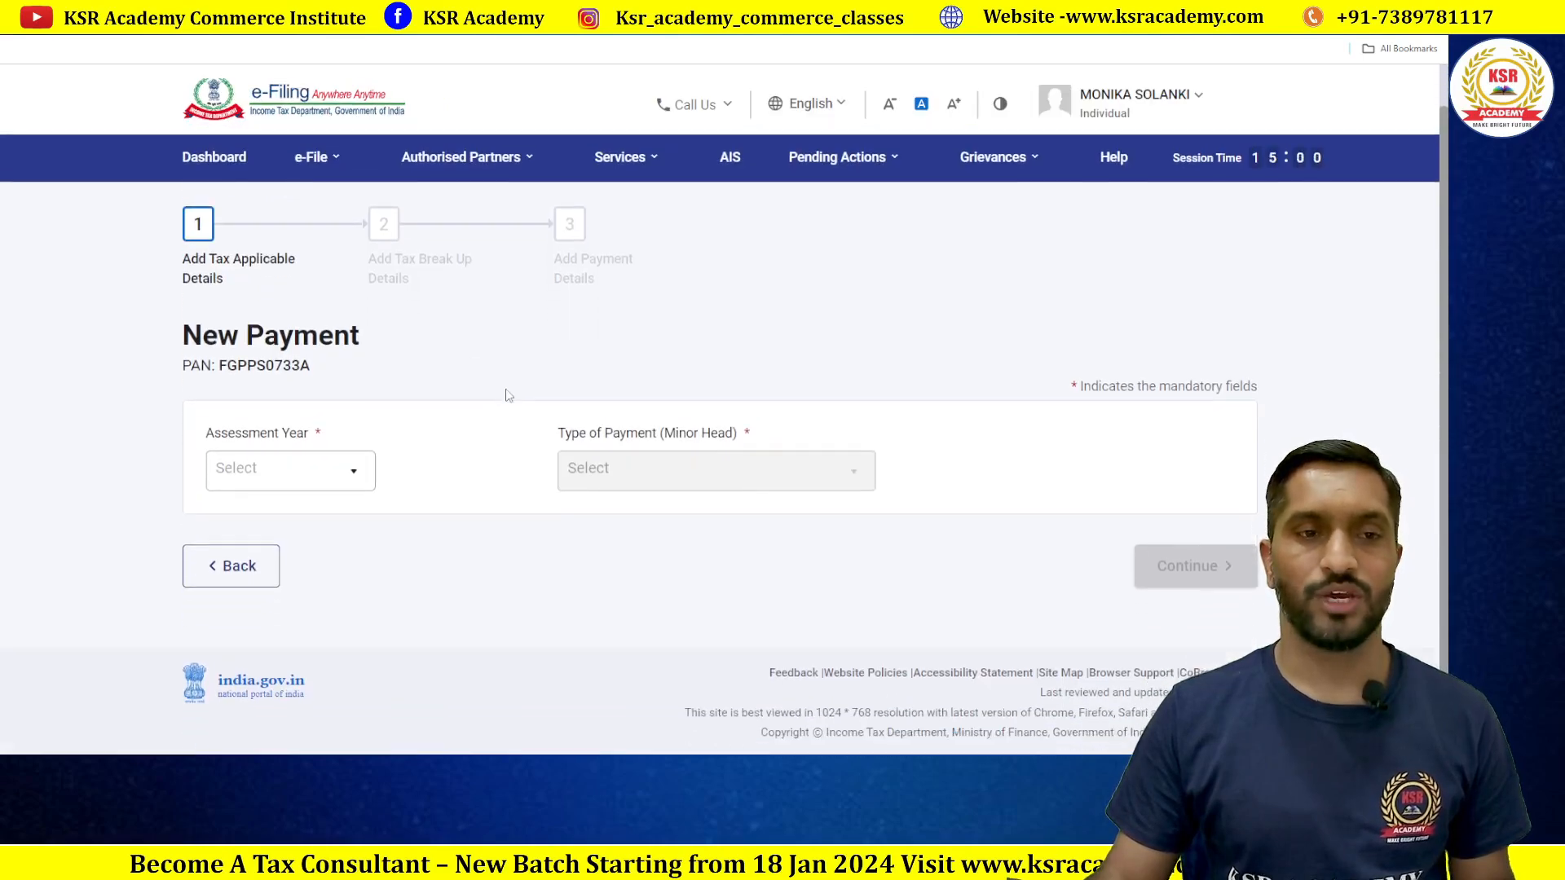
click(345, 481)
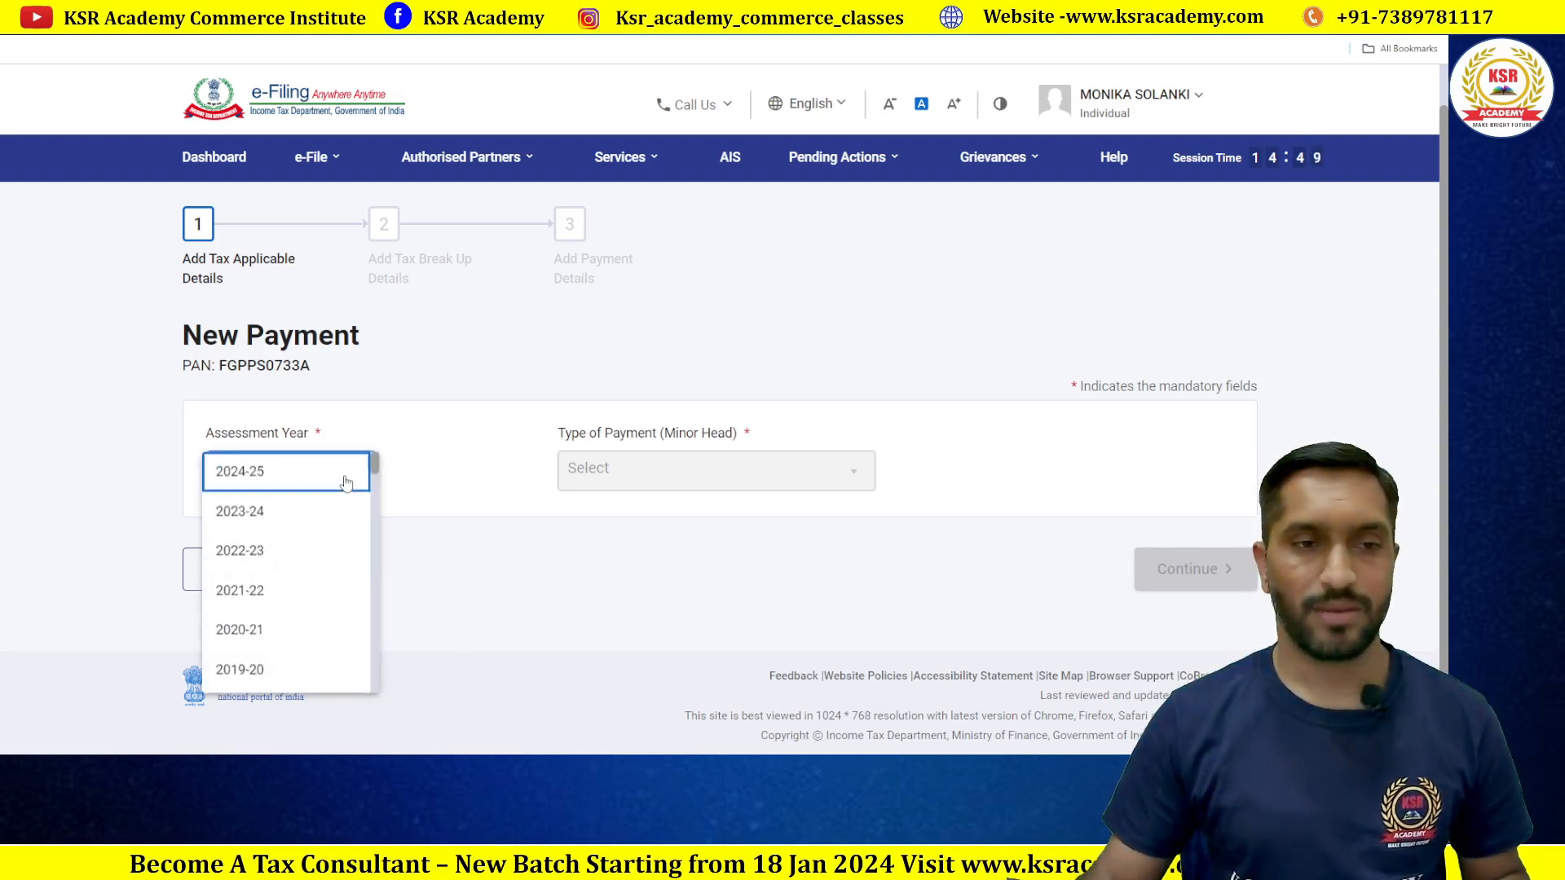
click(248, 513)
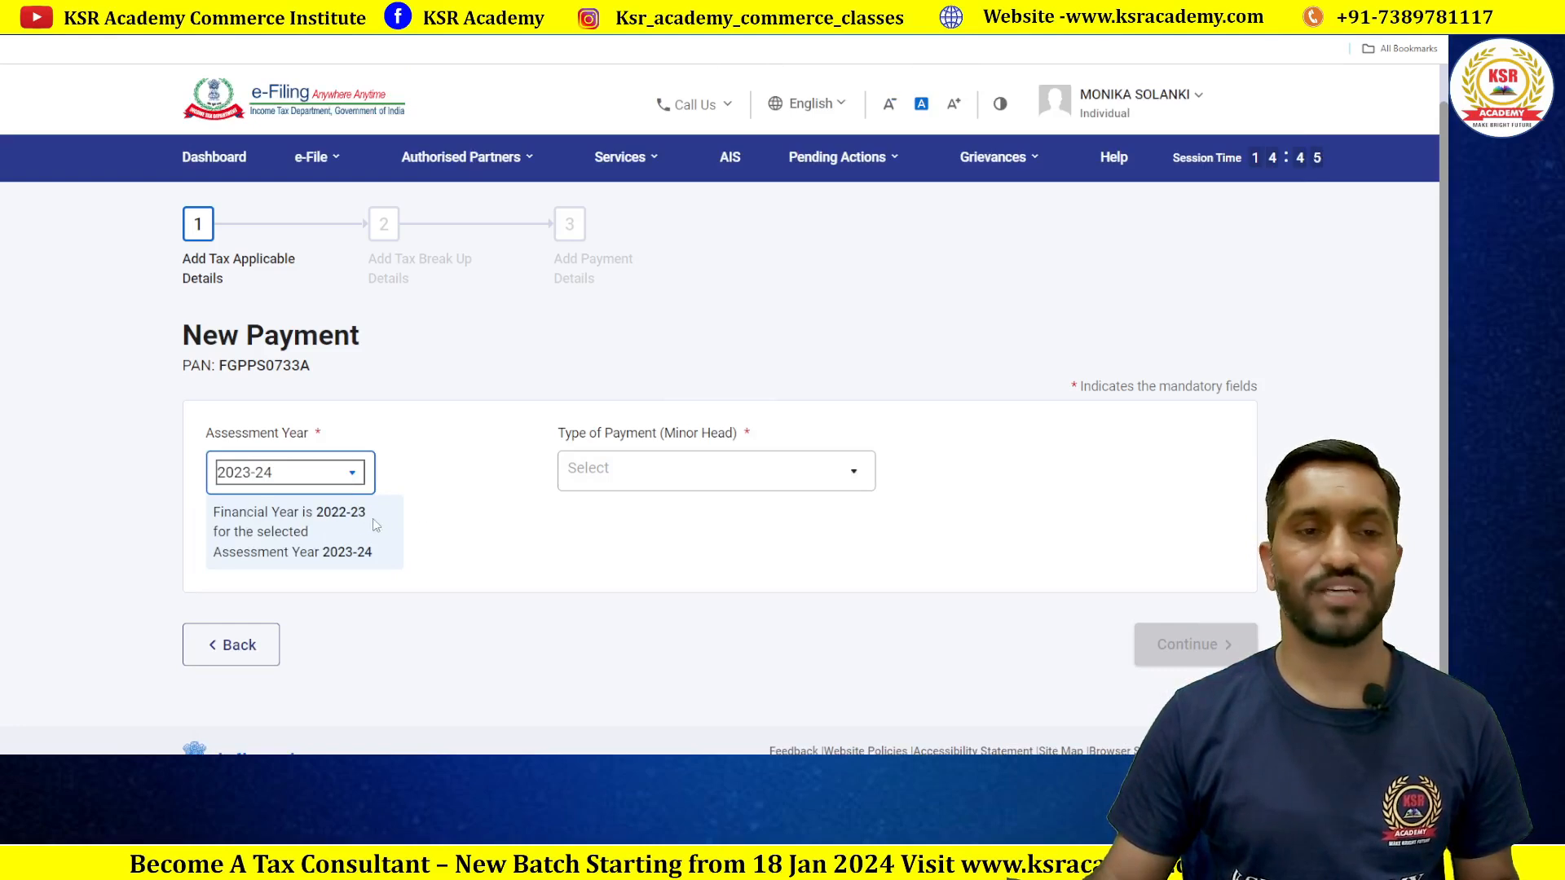
click(613, 471)
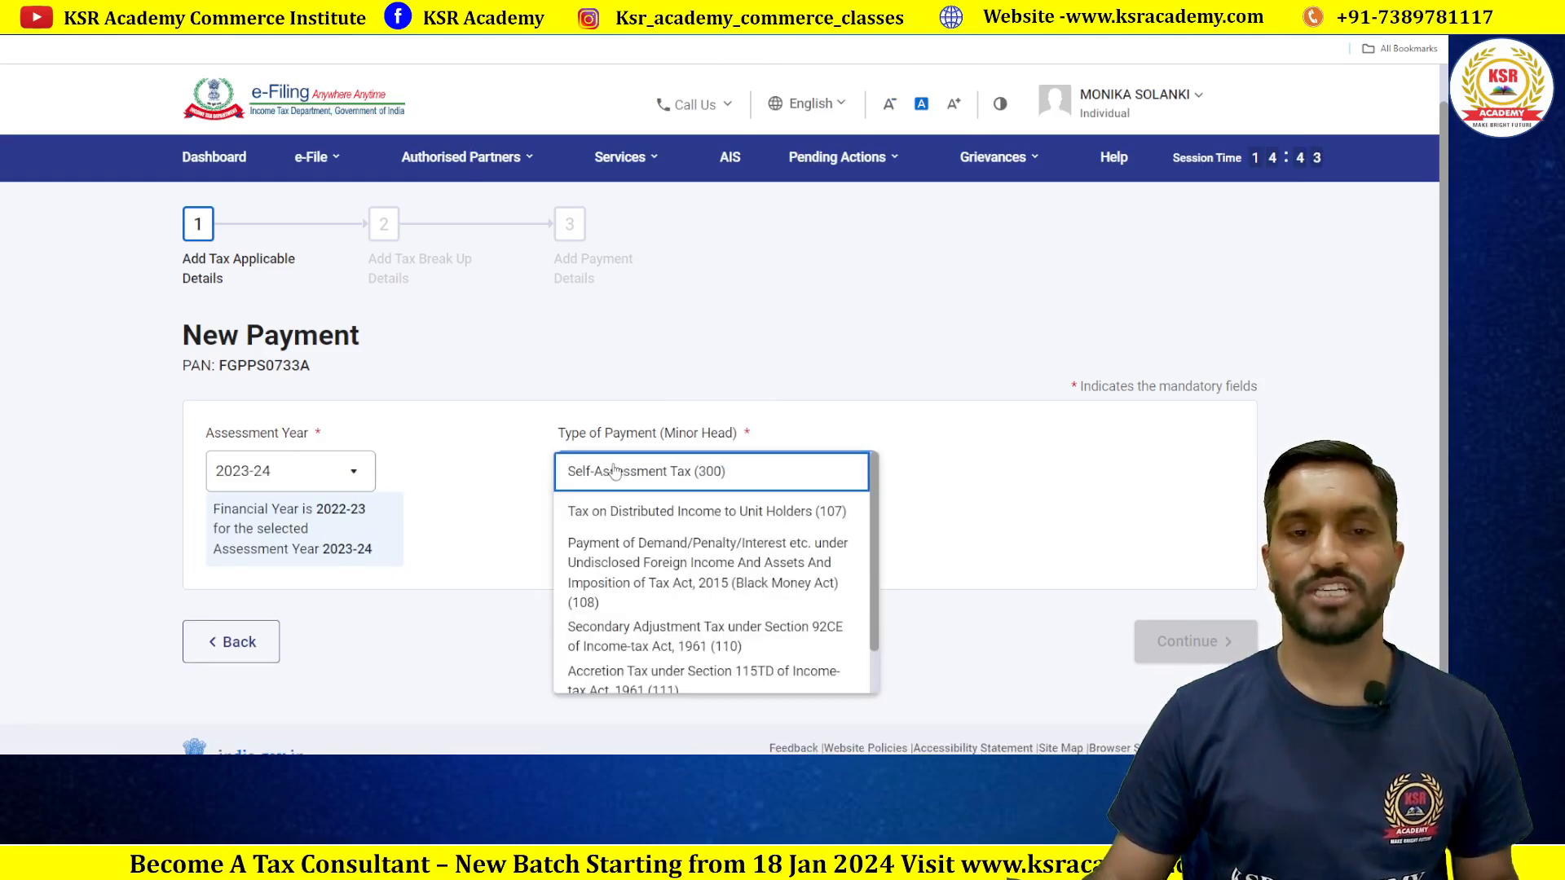
click(679, 475)
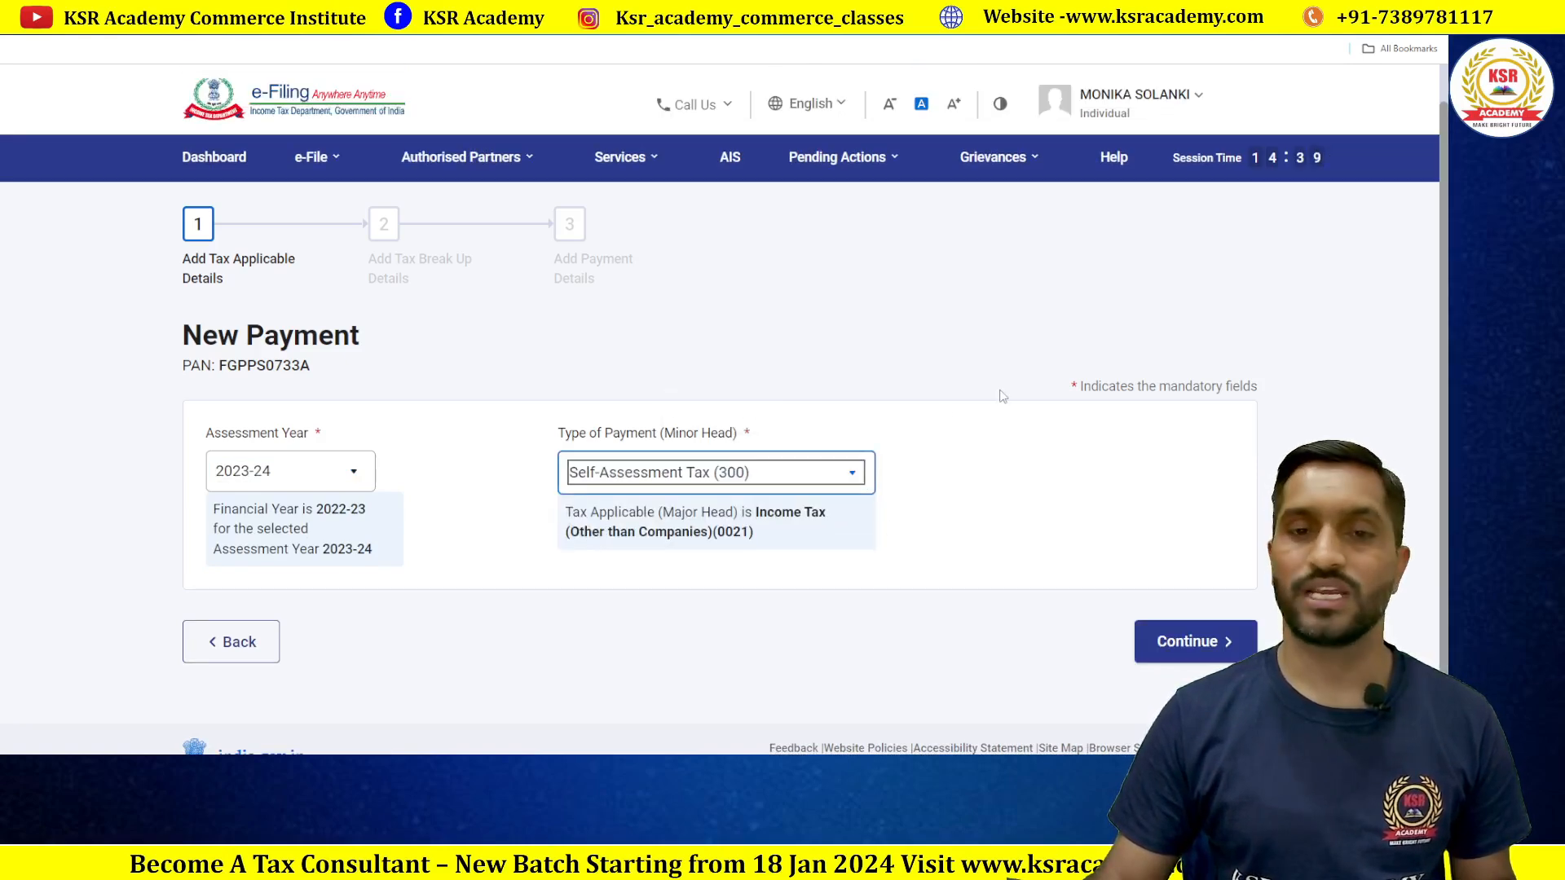
click(1184, 643)
Step: Enter 1000 in the (f) Others field so the challan total reads ₹1,000, then continue
scroll(848, 493, down, 3)
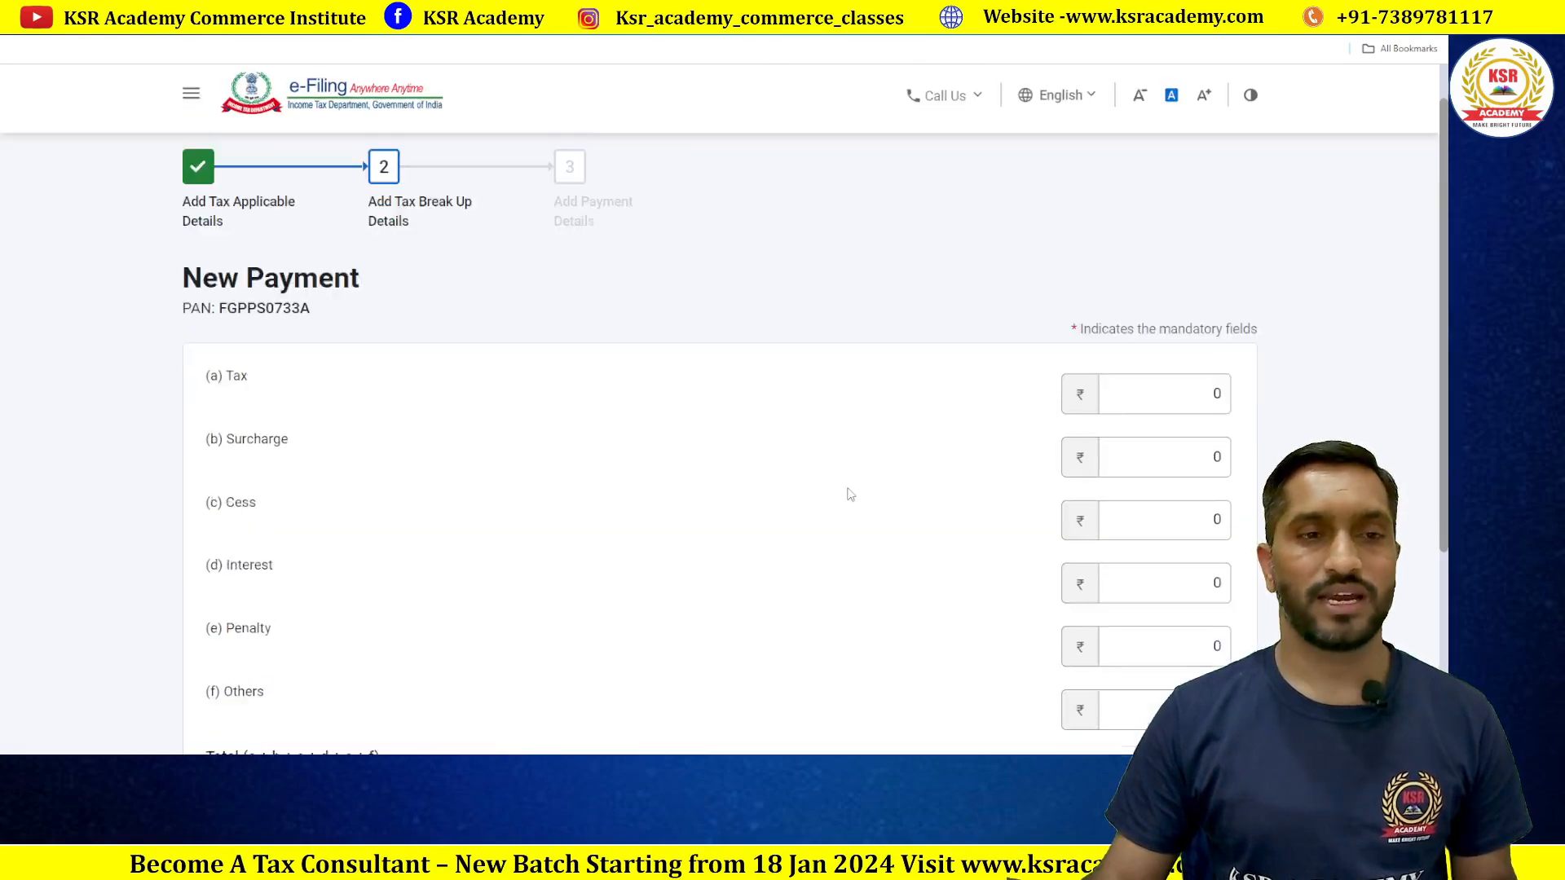
scroll(850, 494, down, 1)
scroll(772, 472, up, 3)
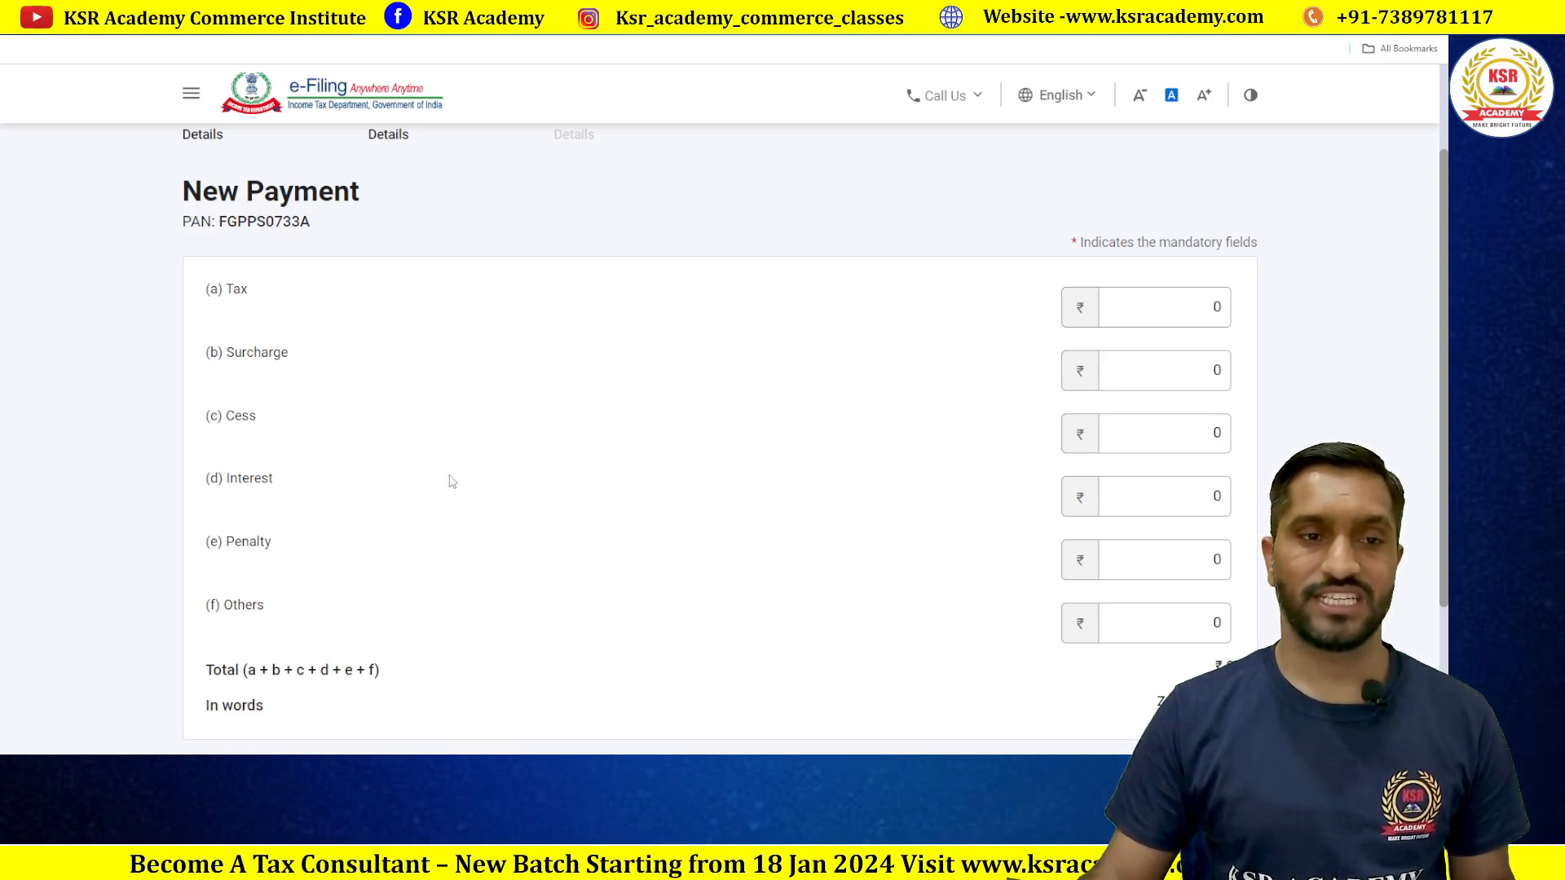
scroll(433, 486, down, 1)
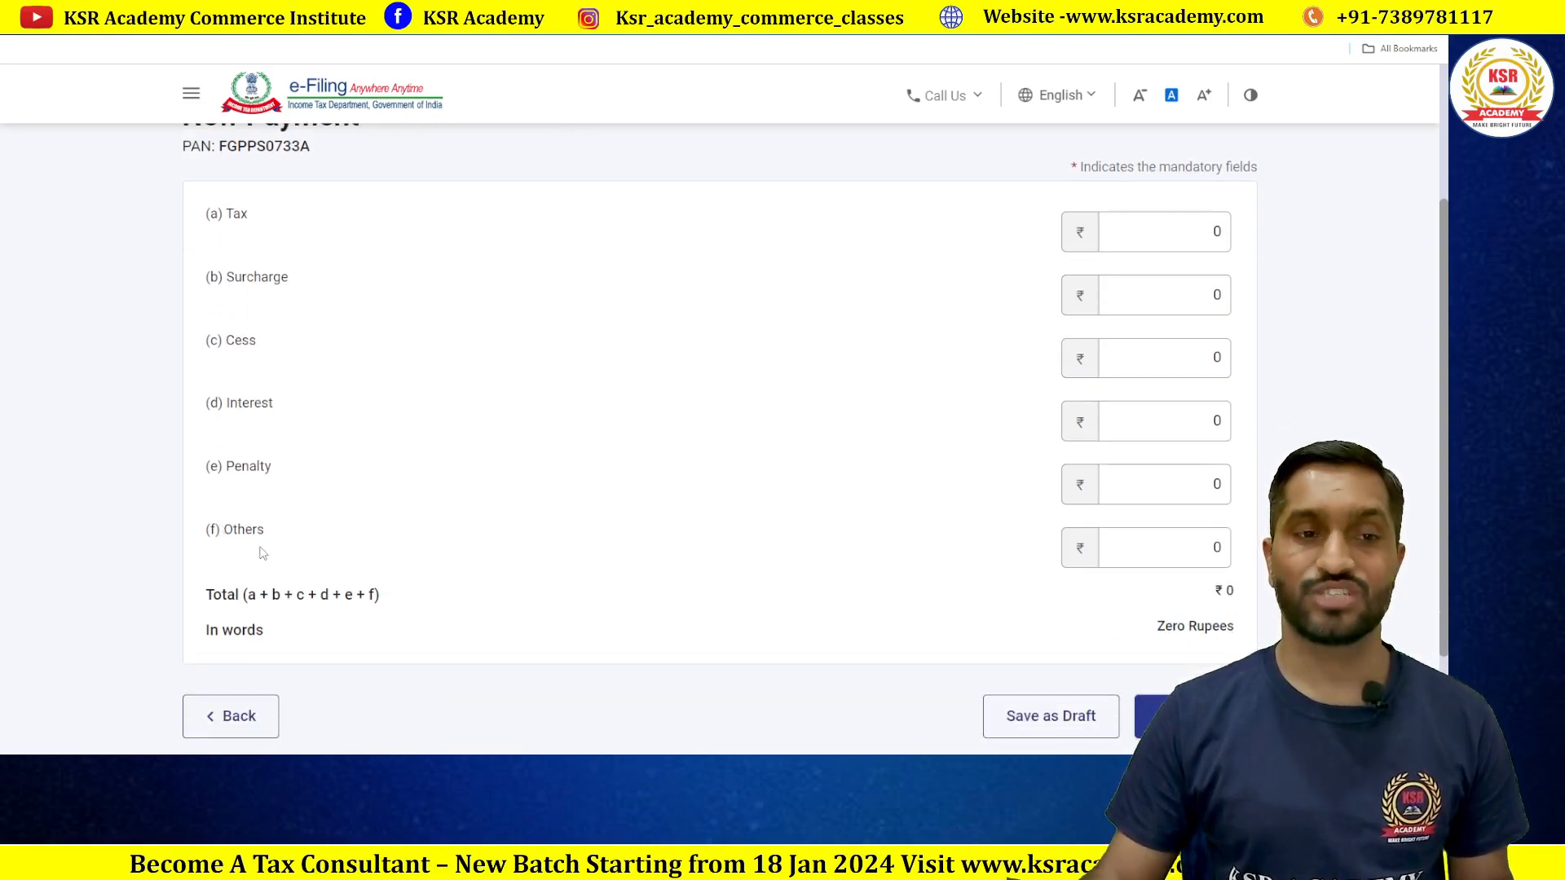
click(1212, 547)
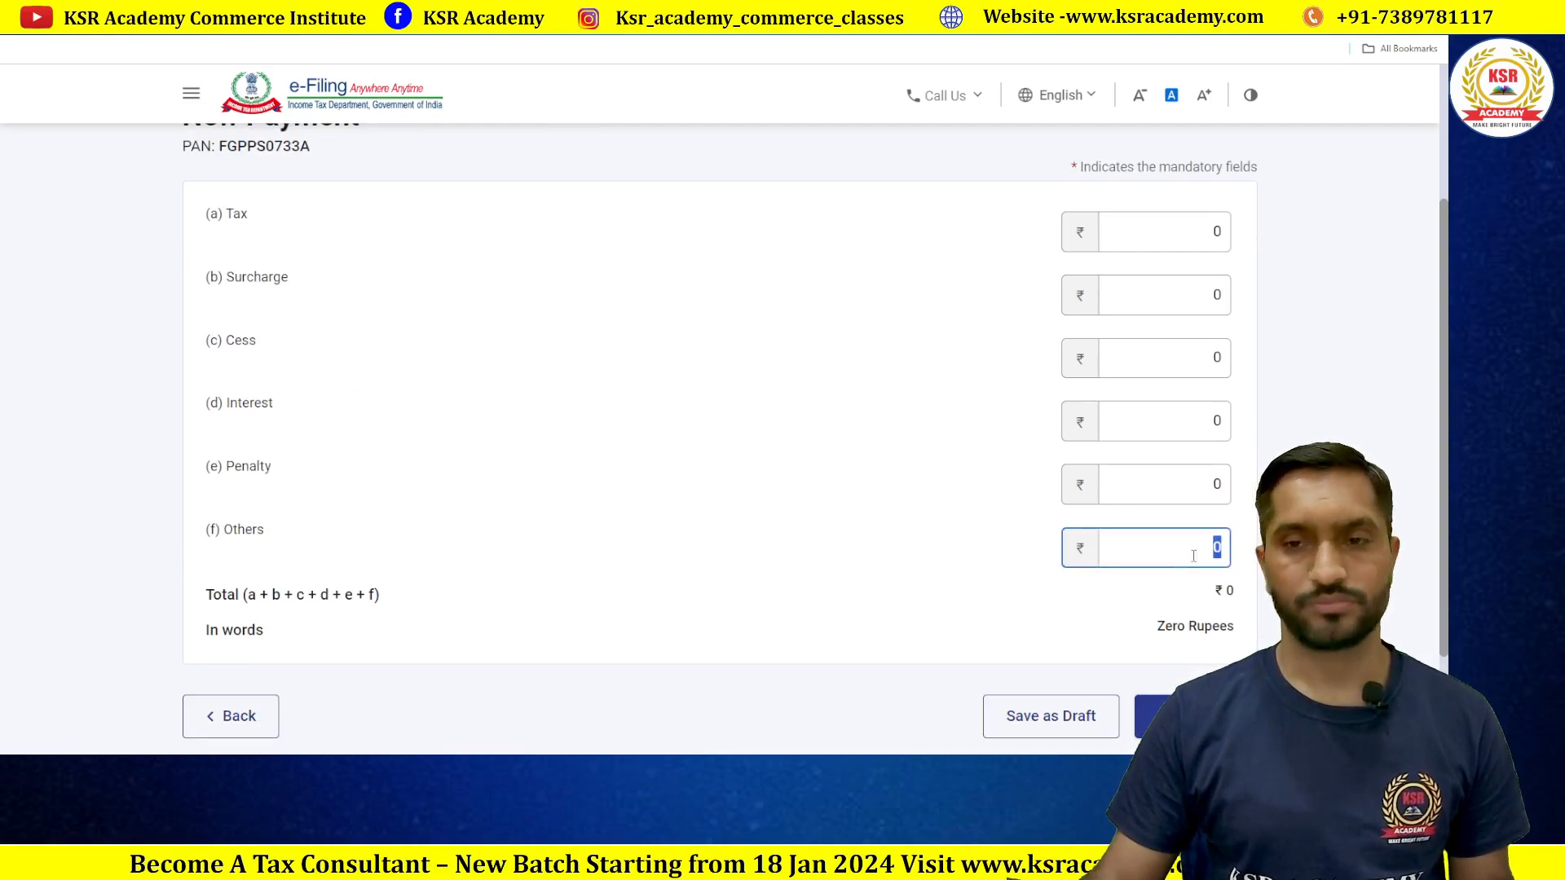
text(1000)
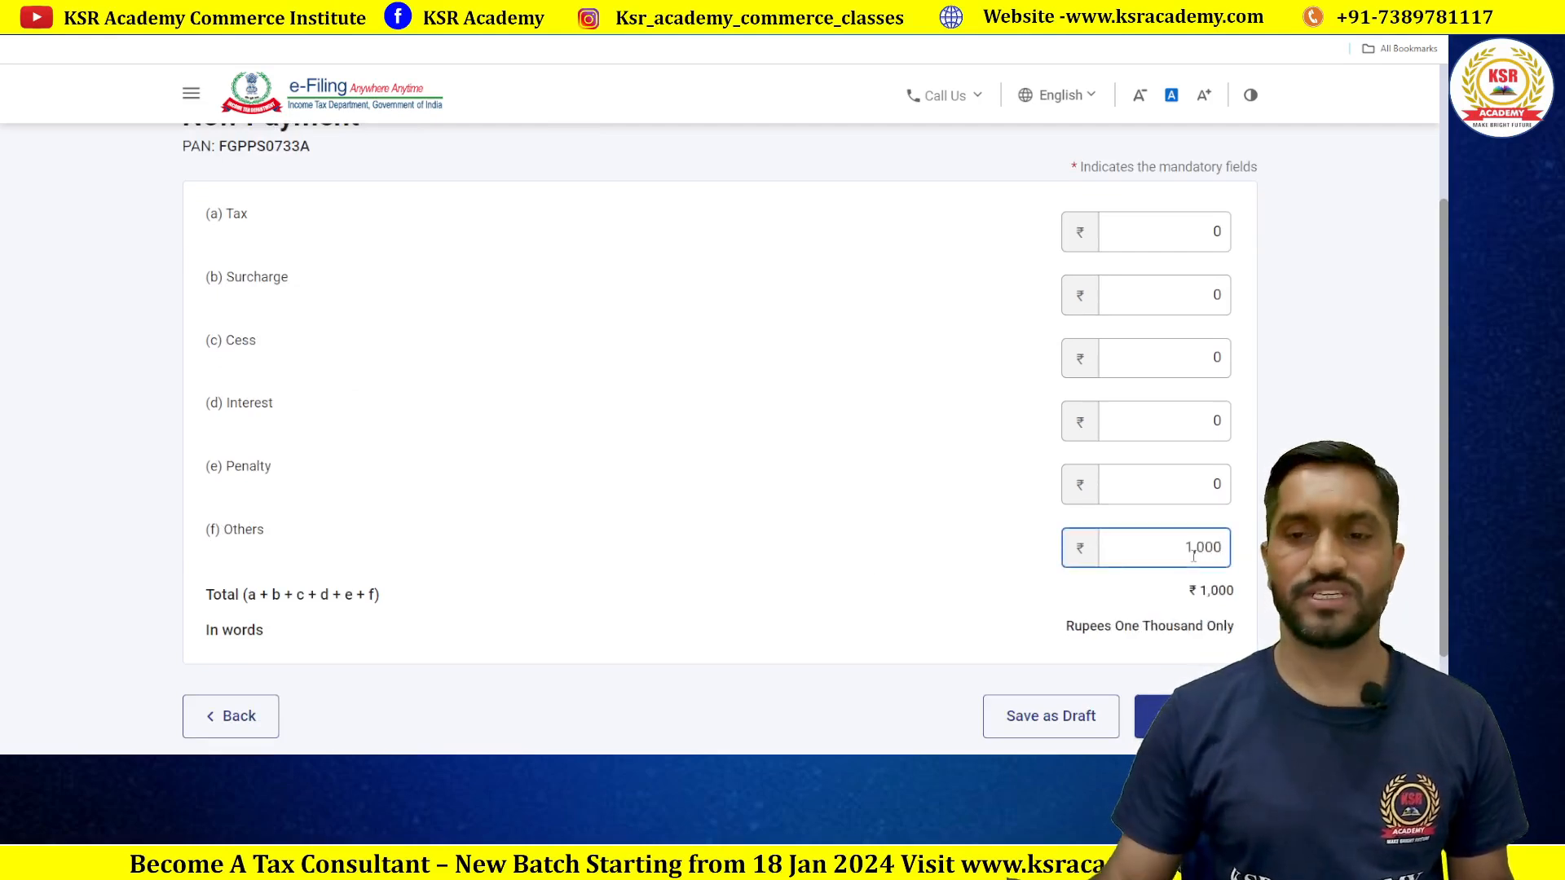
click(951, 590)
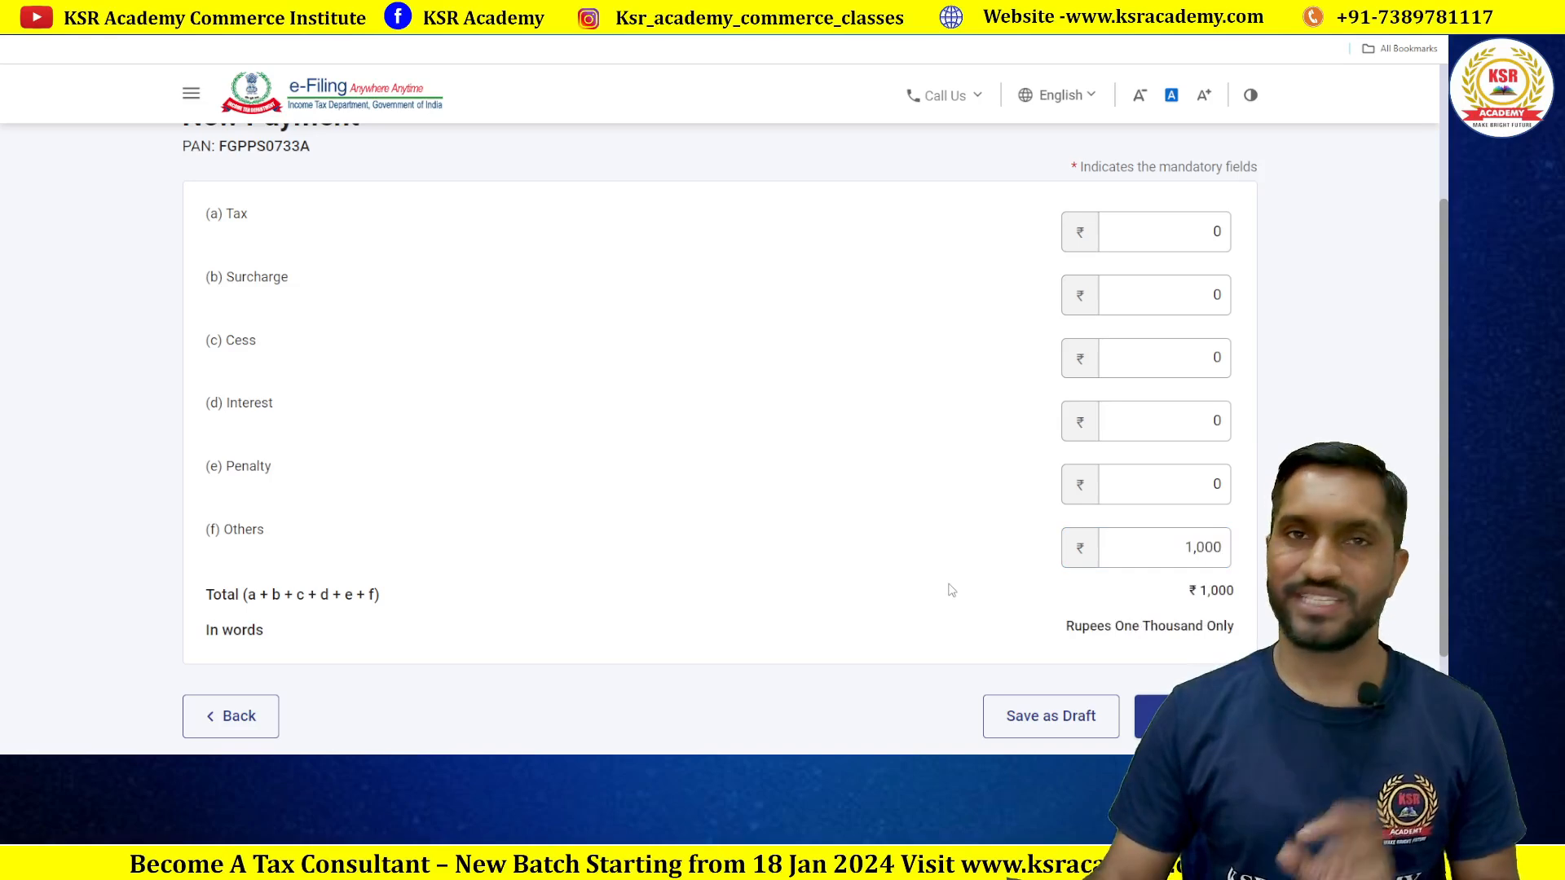
scroll(950, 590, down, 2)
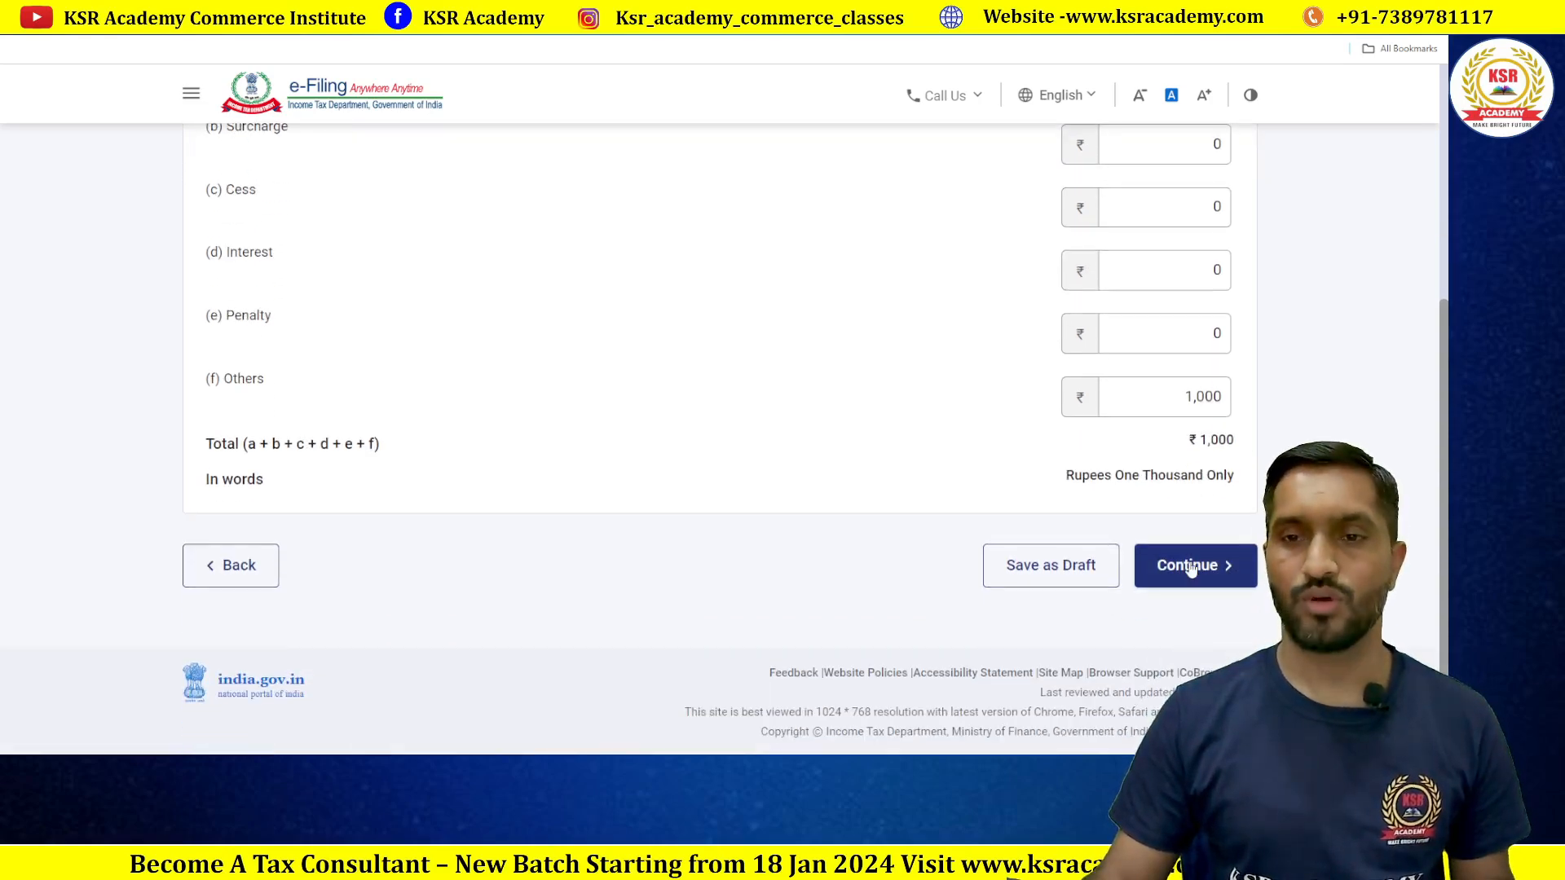
click(1190, 568)
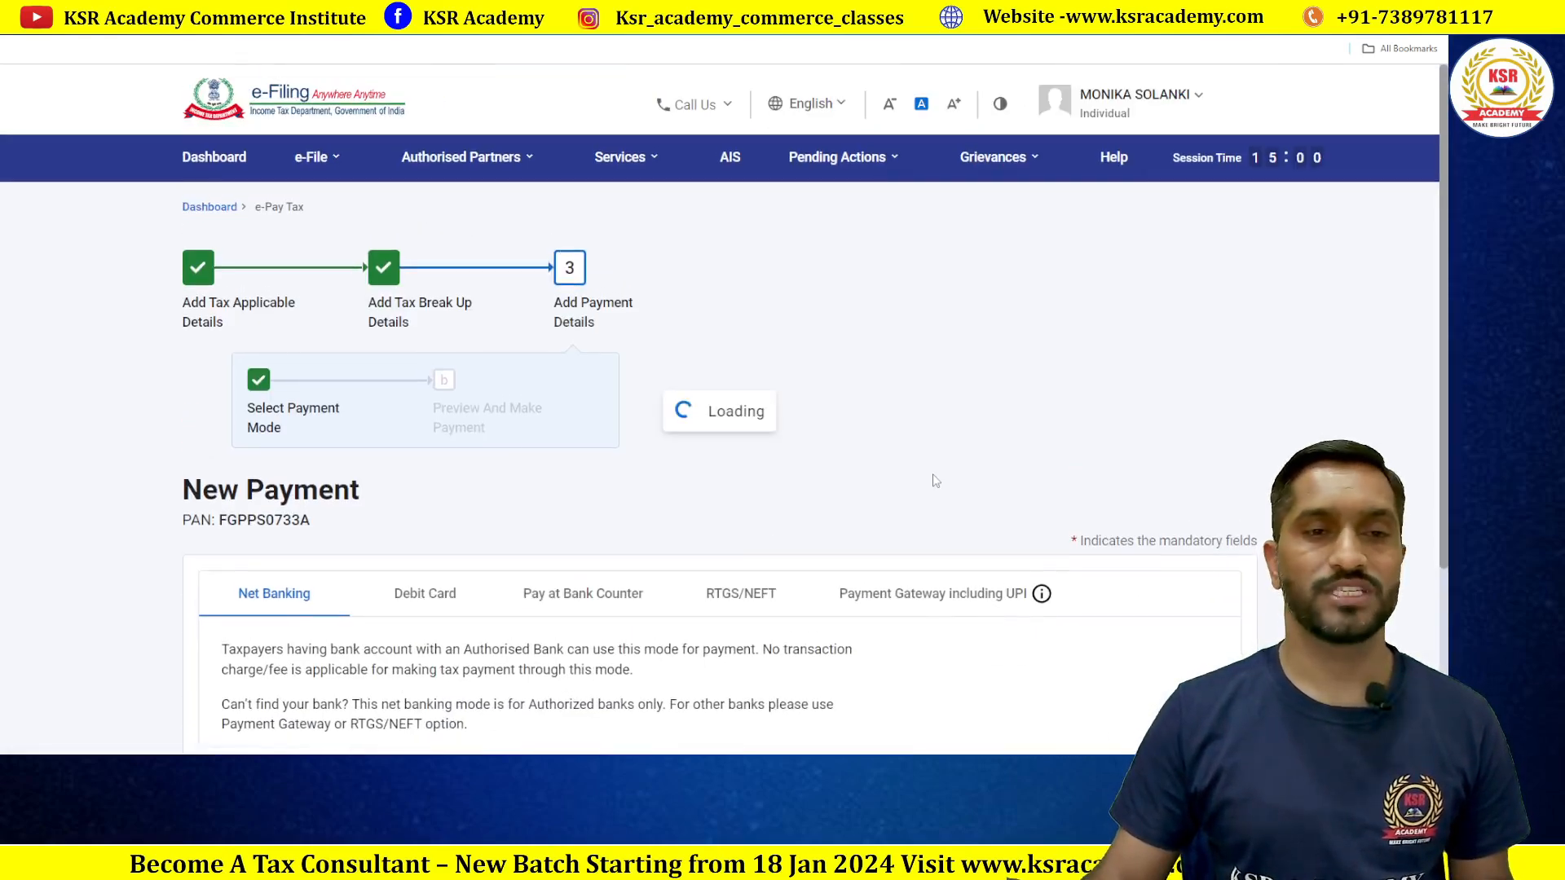
Step: Compare the Debit Card and Net Banking options, then select RTGS/NEFT as payment mode
scroll(935, 481, down, 3)
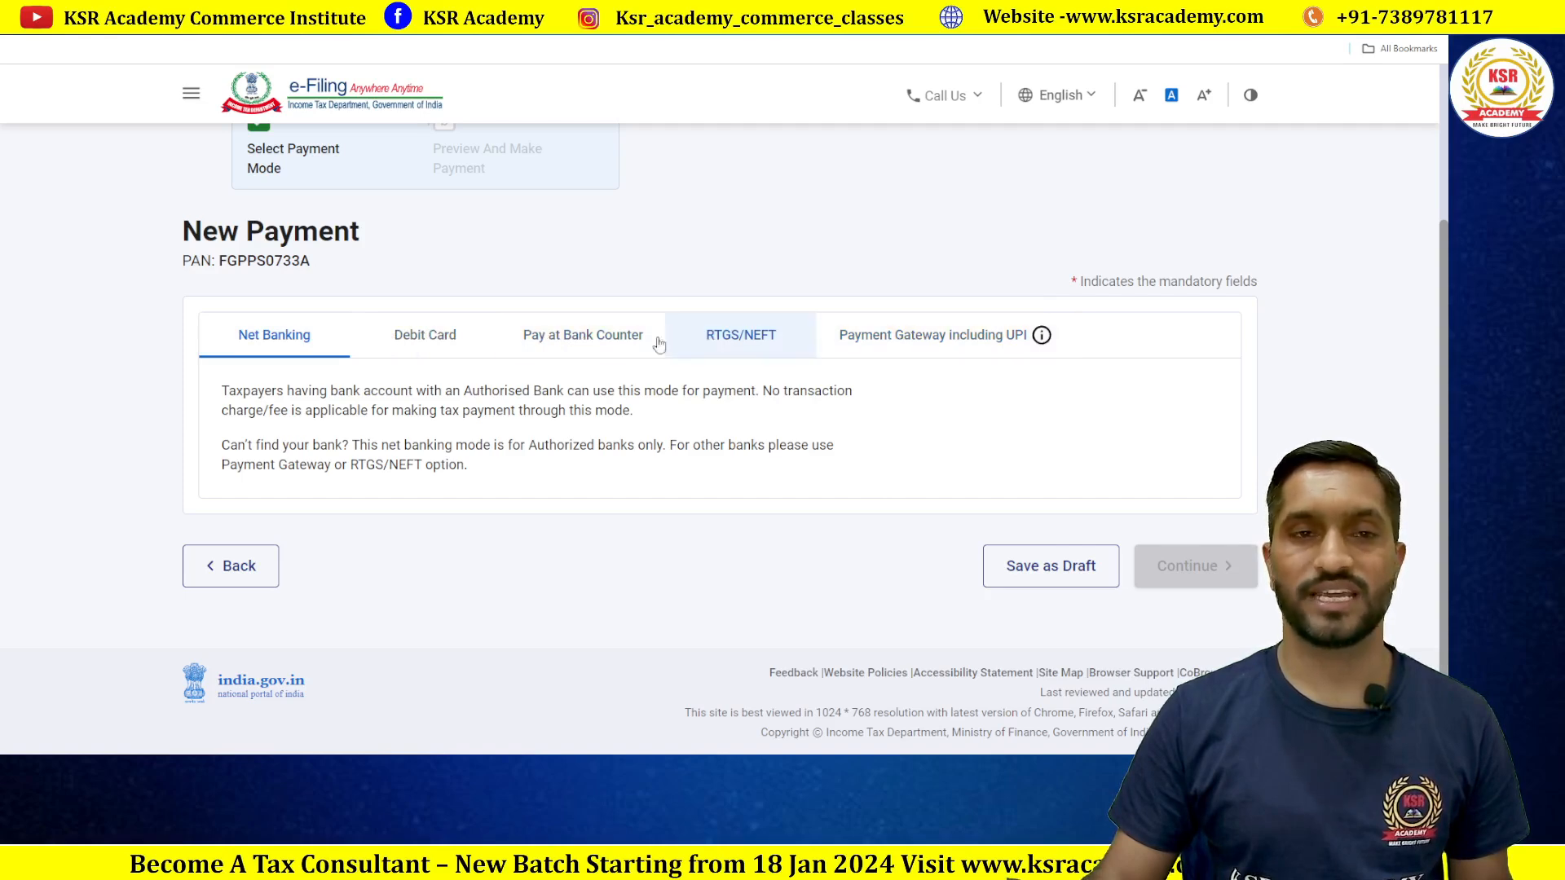
click(440, 338)
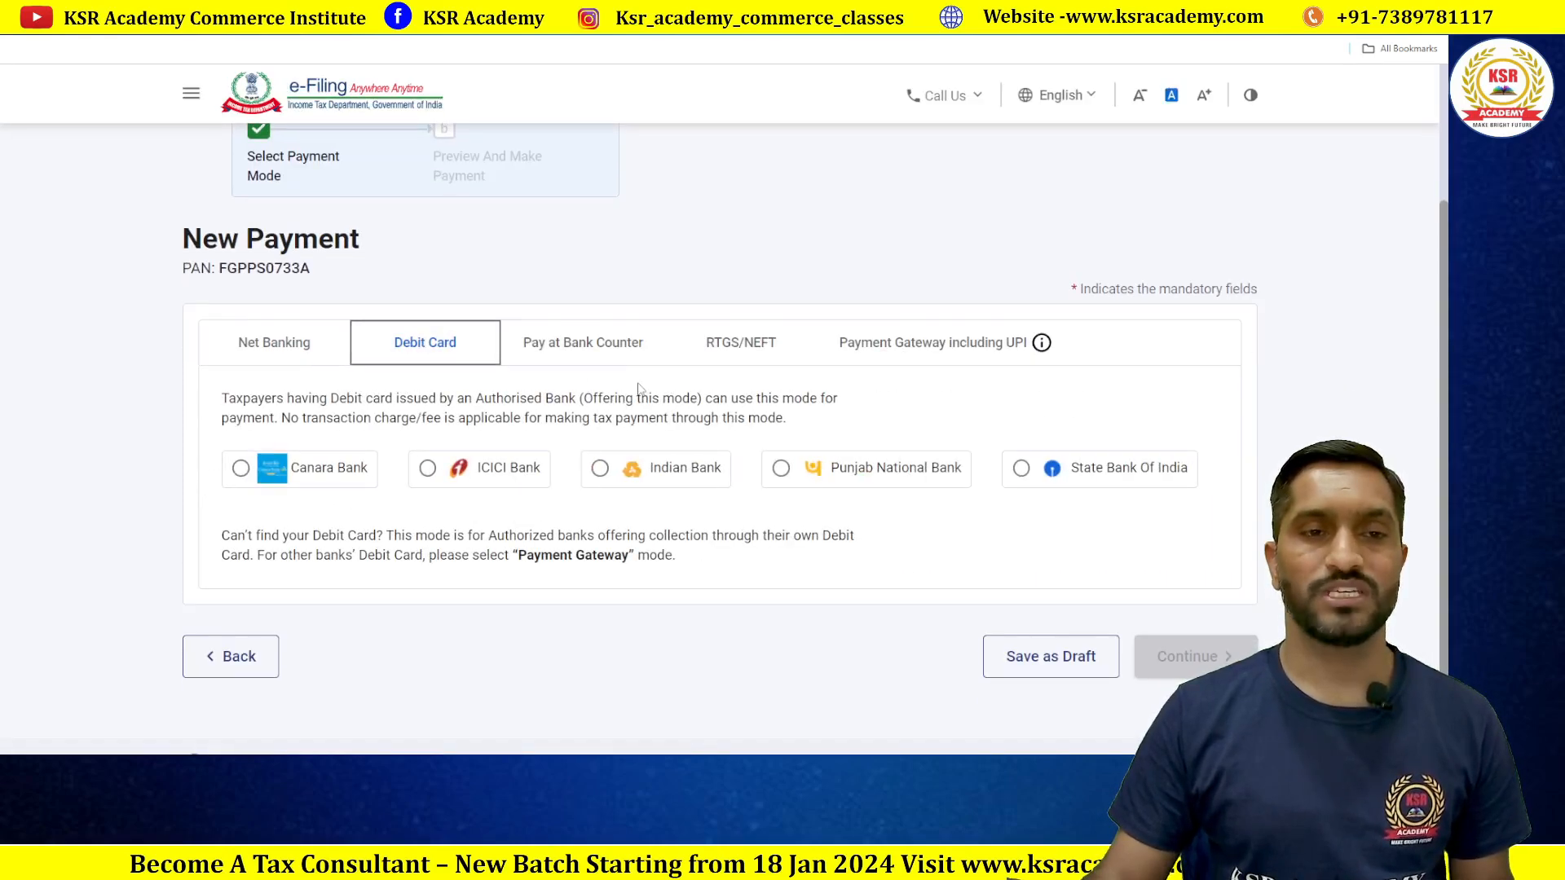
scroll(638, 389, down, 2)
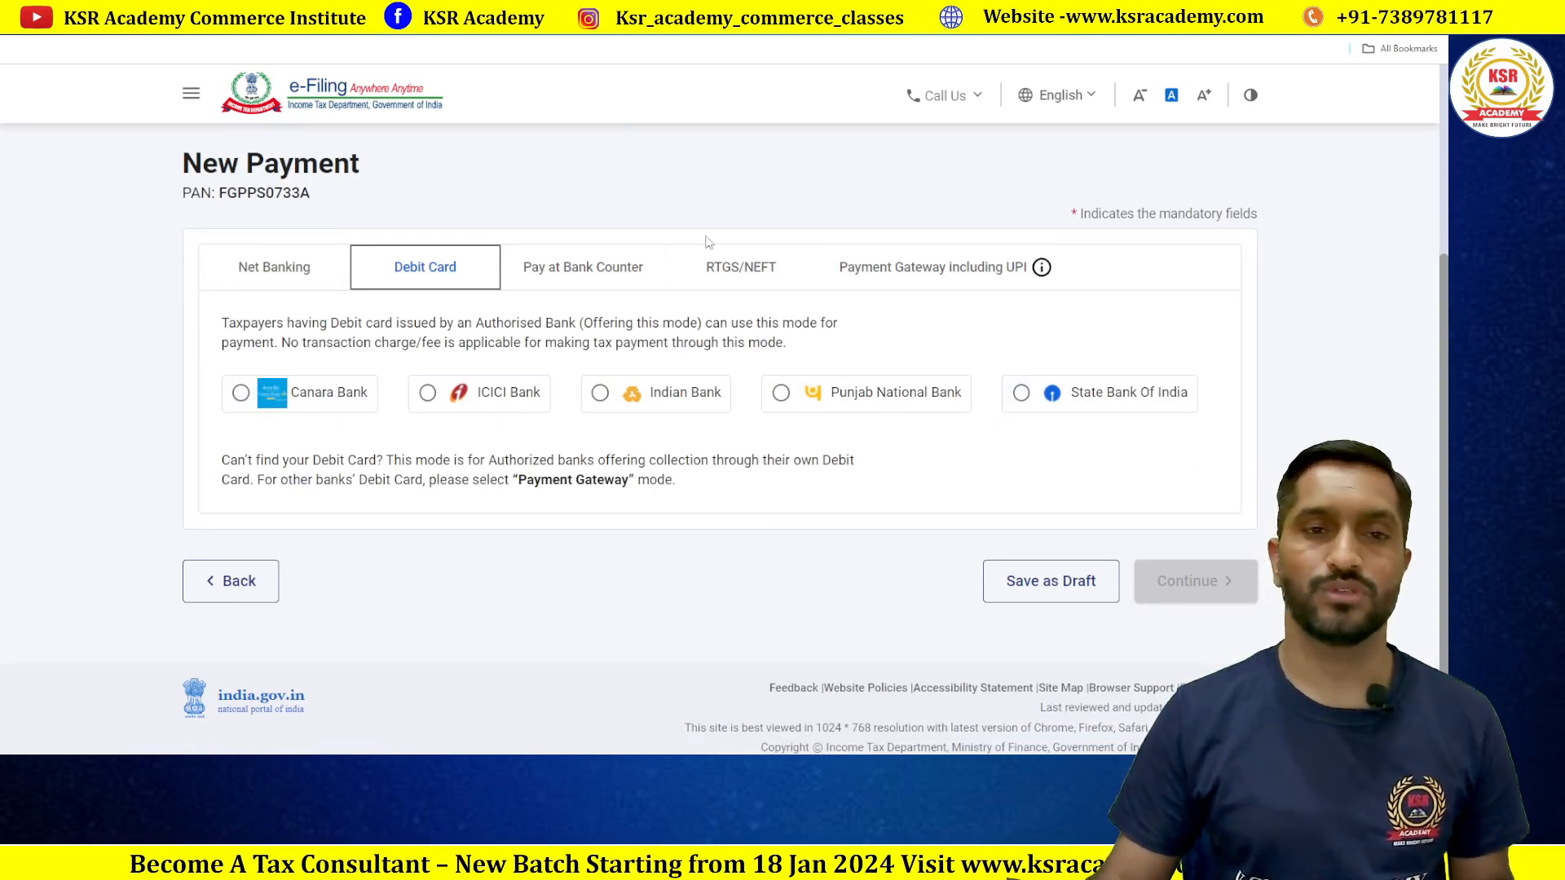
click(262, 267)
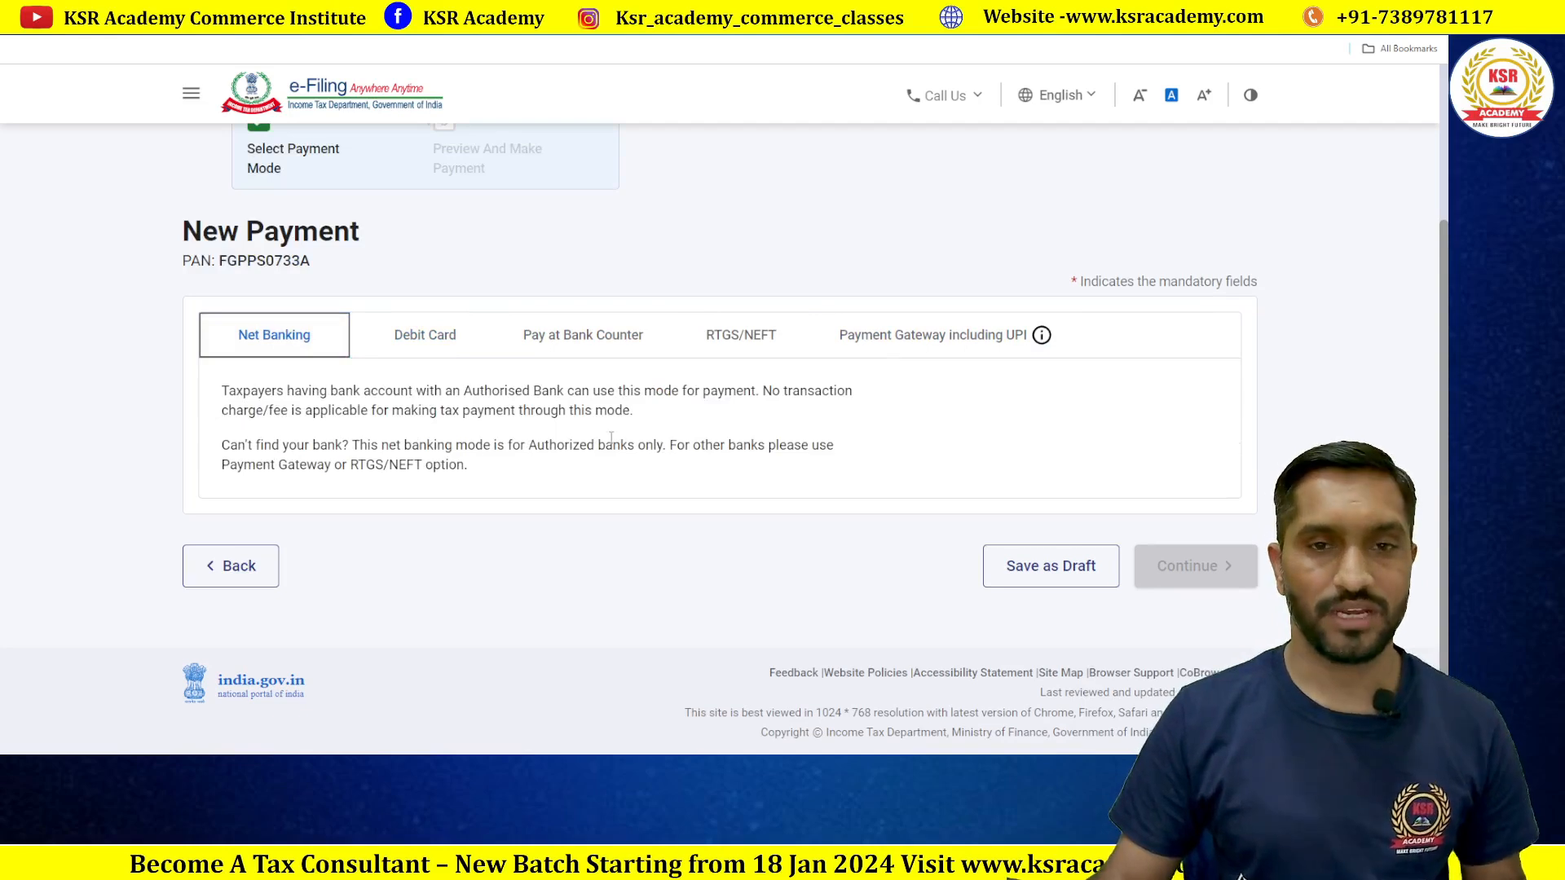
click(1025, 619)
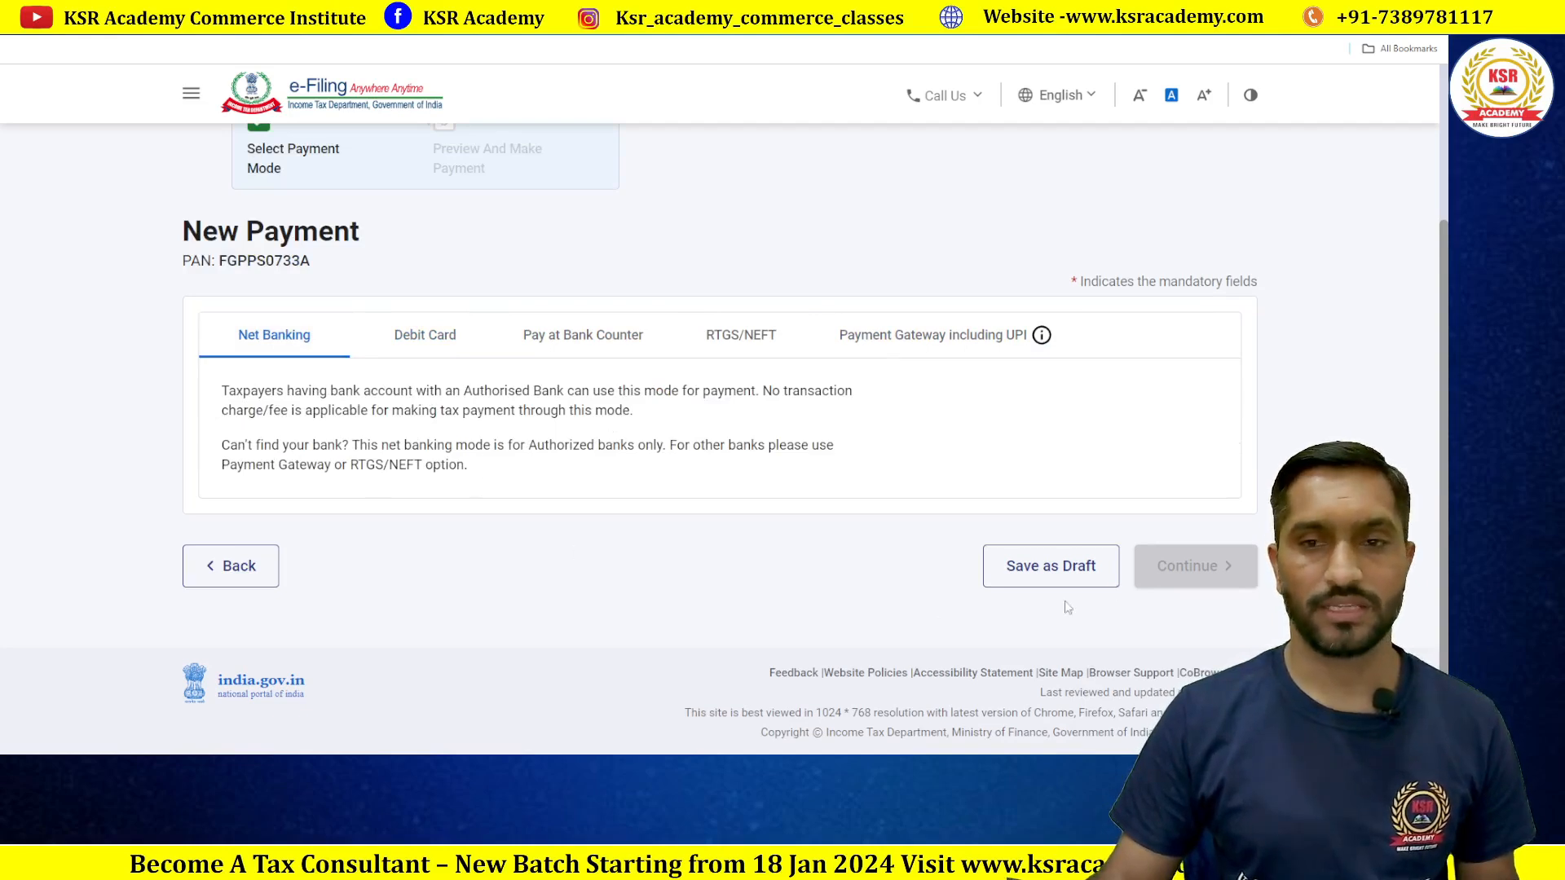
scroll(580, 384, up, 2)
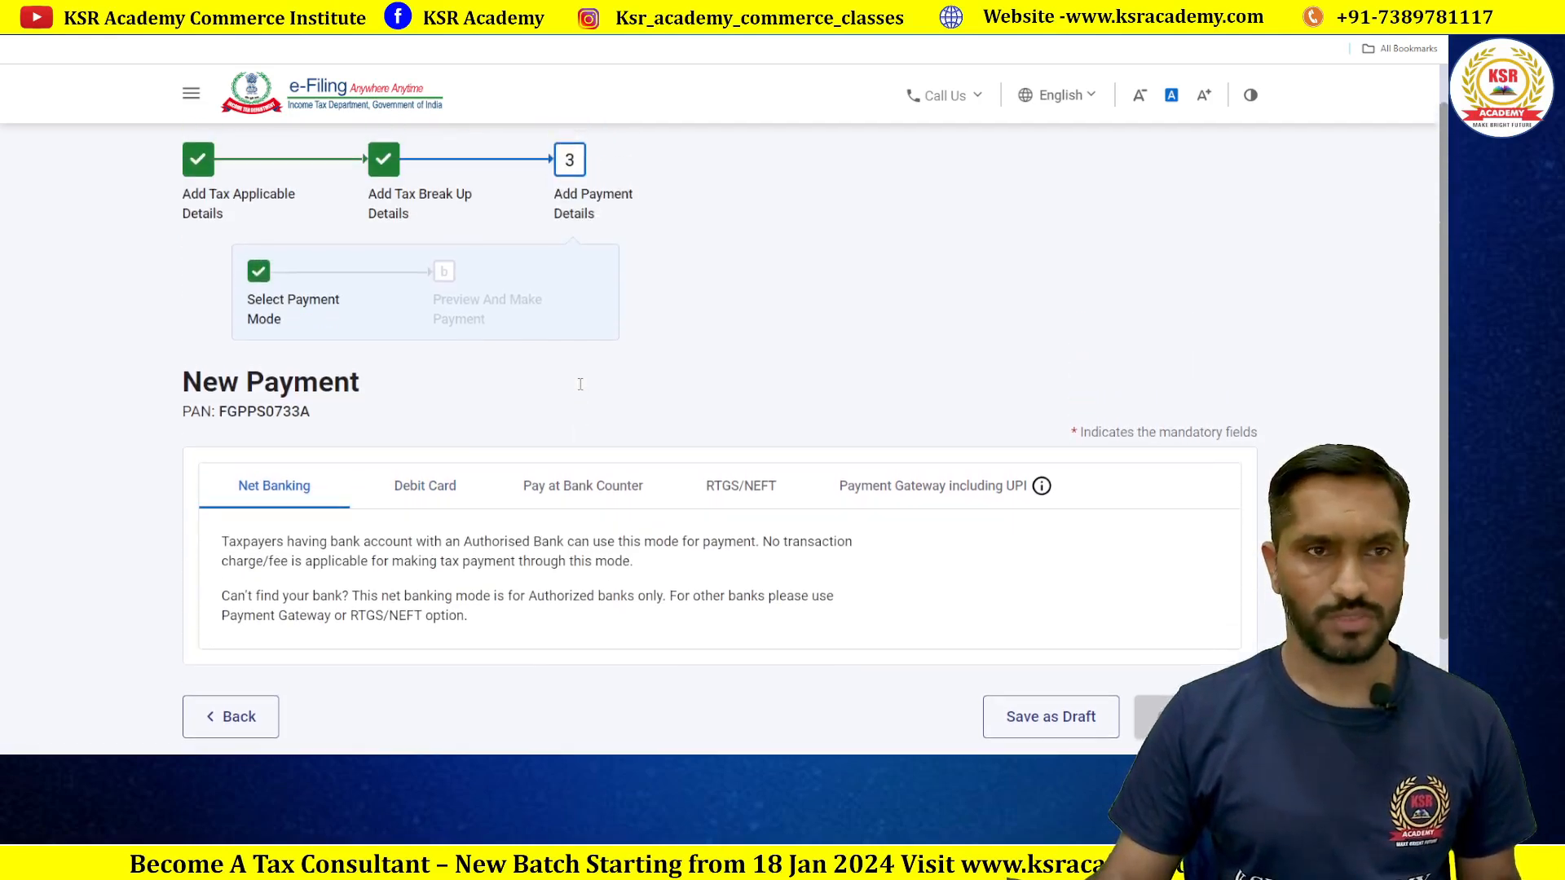
scroll(581, 388, down, 2)
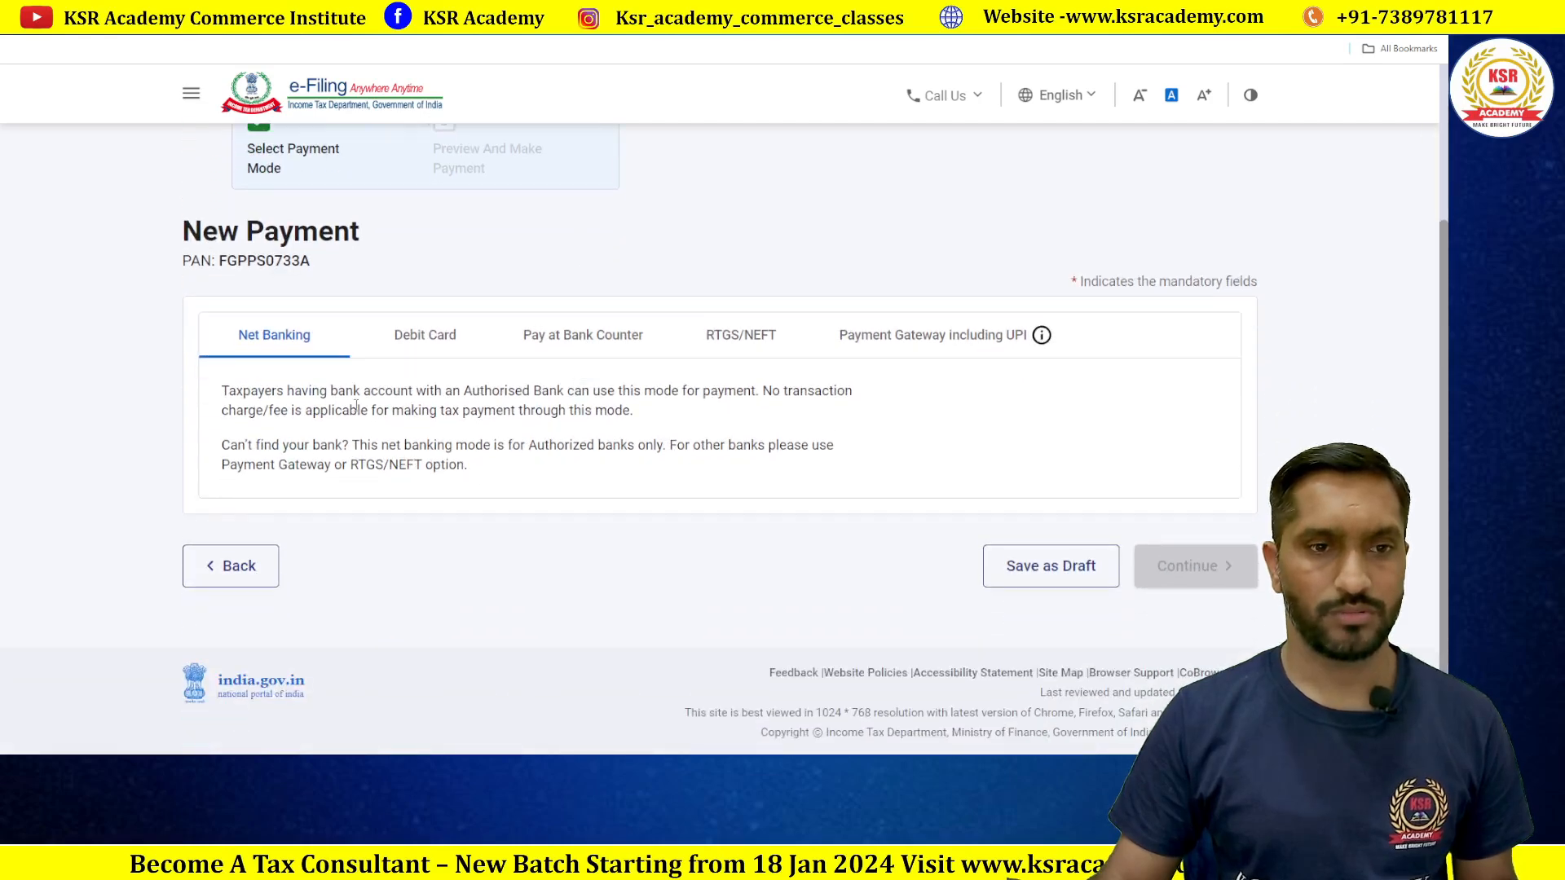
click(428, 336)
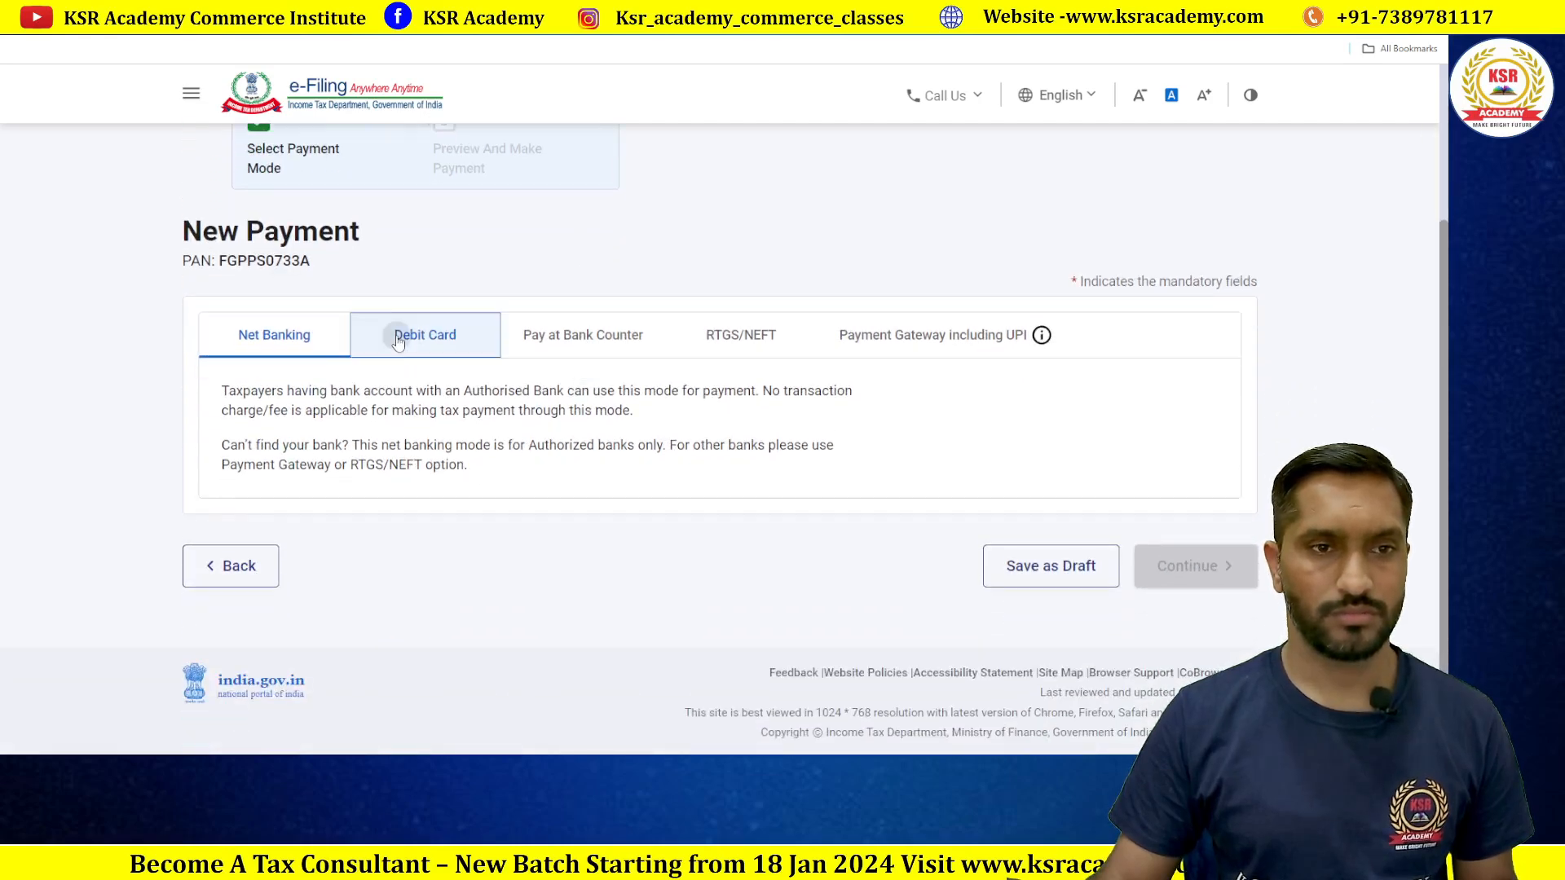
double_click(281, 342)
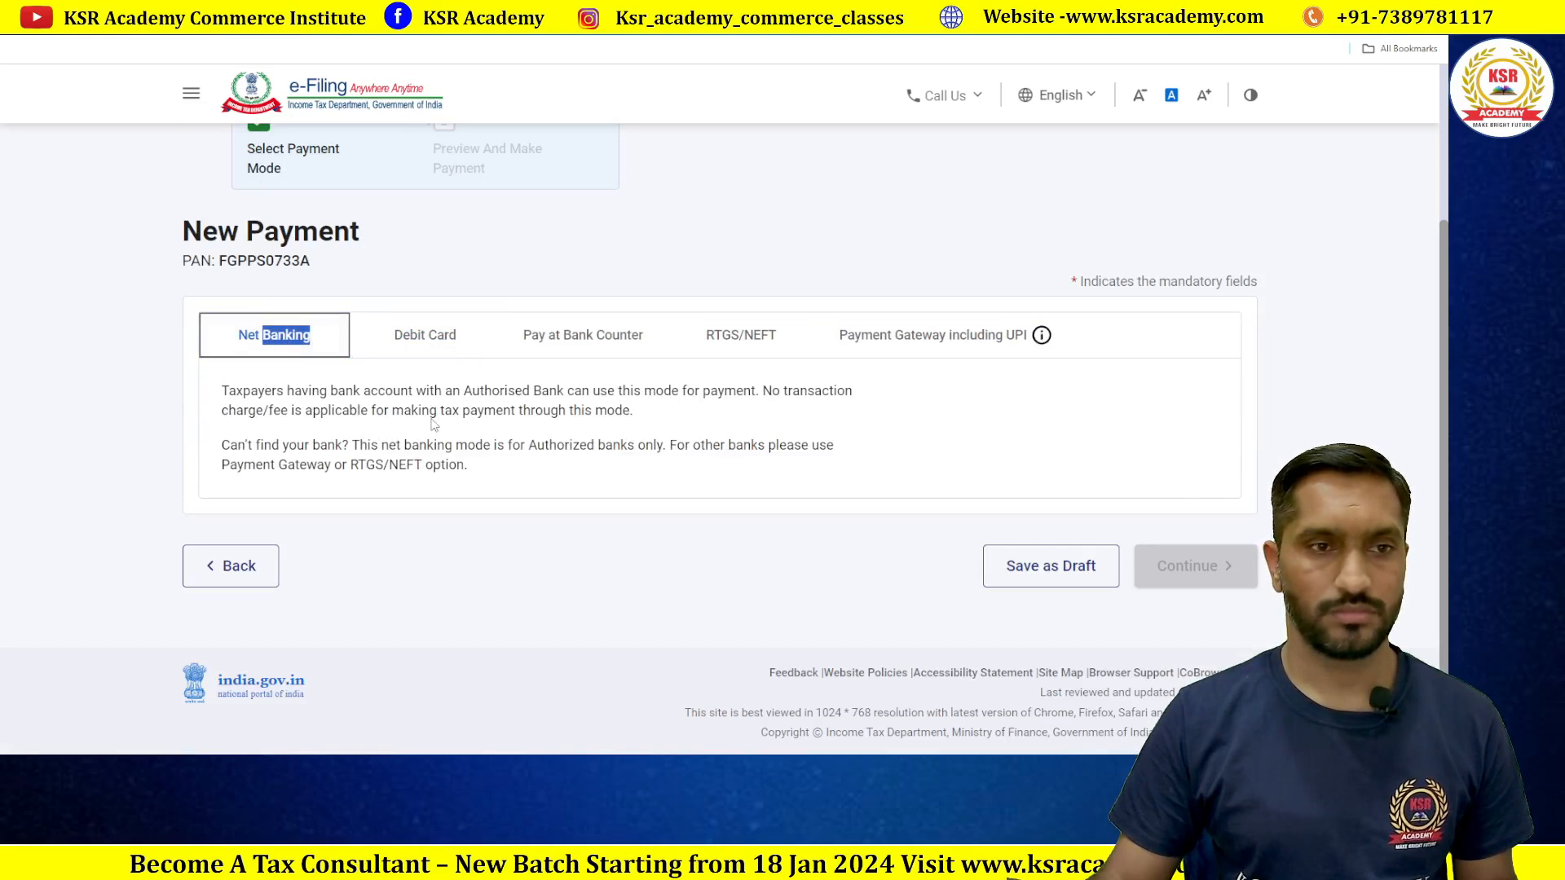
click(394, 391)
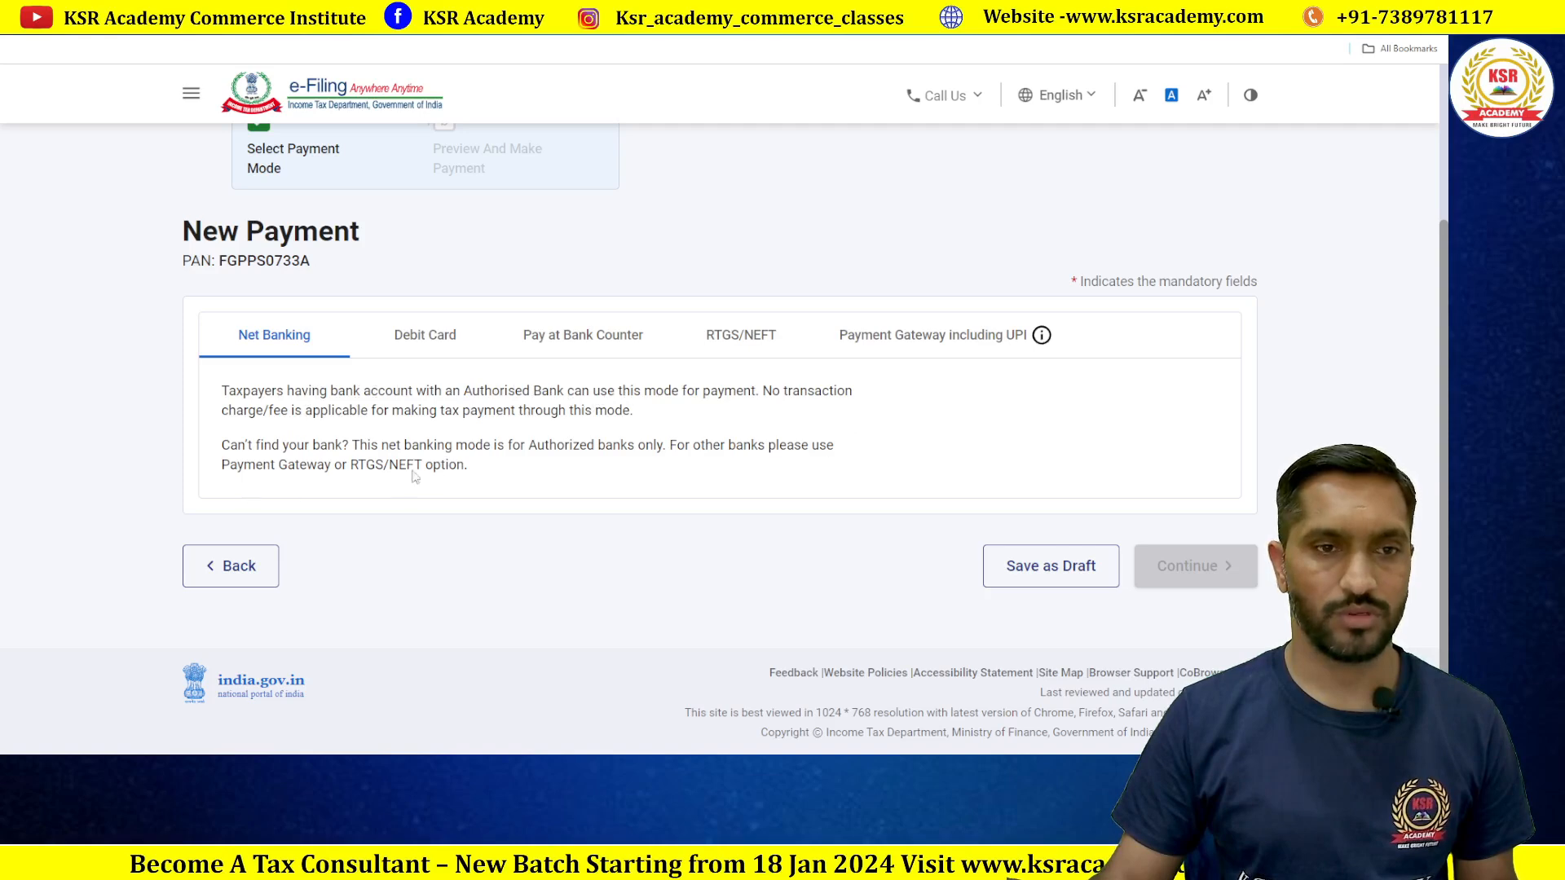
click(727, 334)
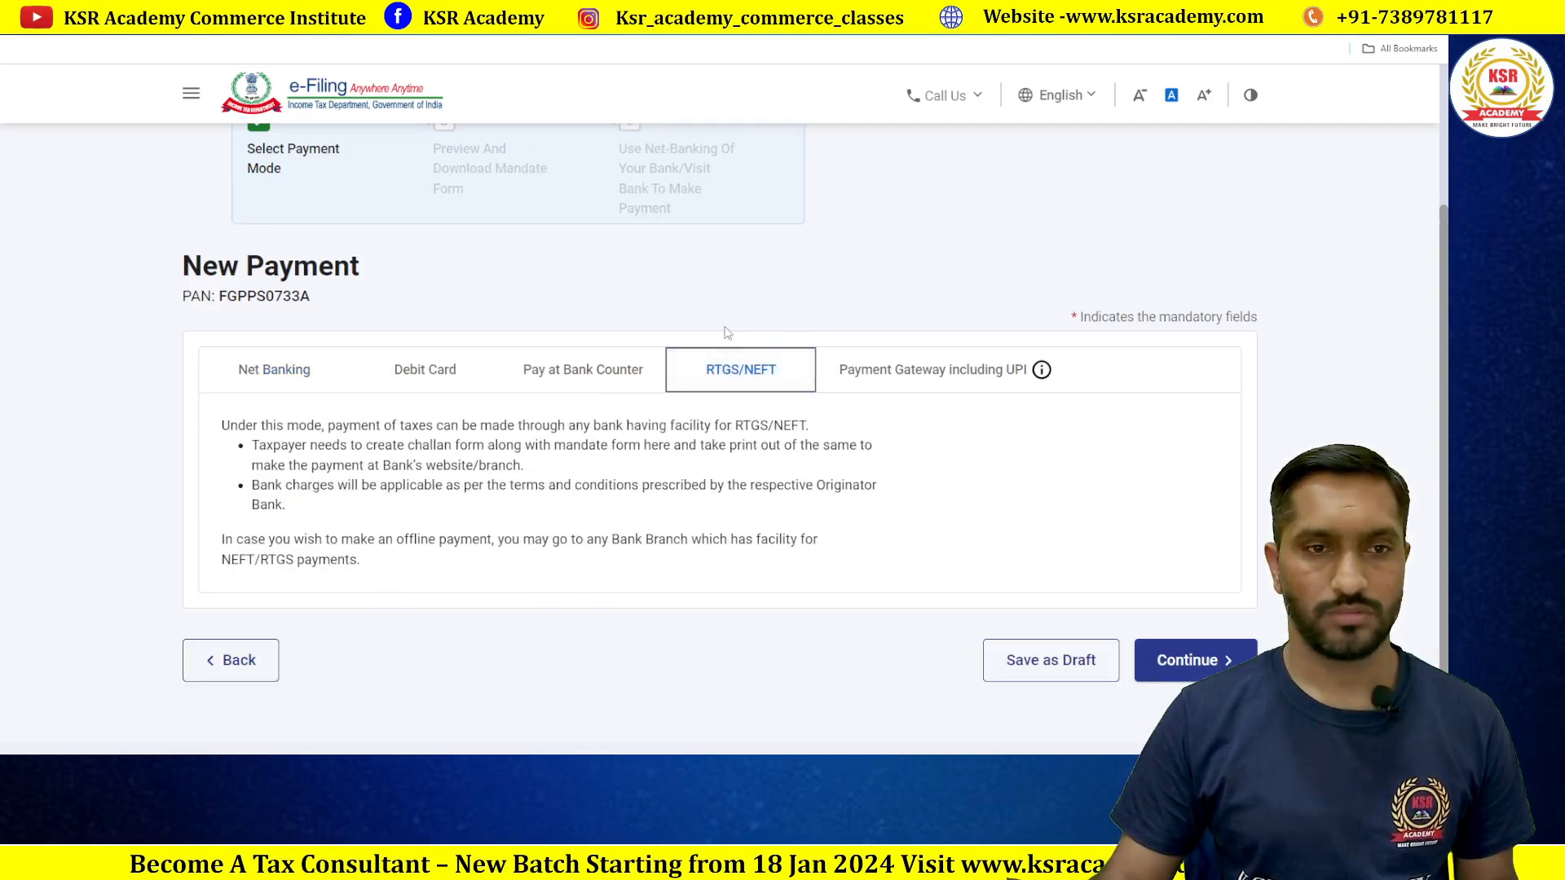
Step: Revisit Debit Card, Net Banking and RTGS/NEFT, settling on Payment Gateway including UPI with six banks
click(864, 371)
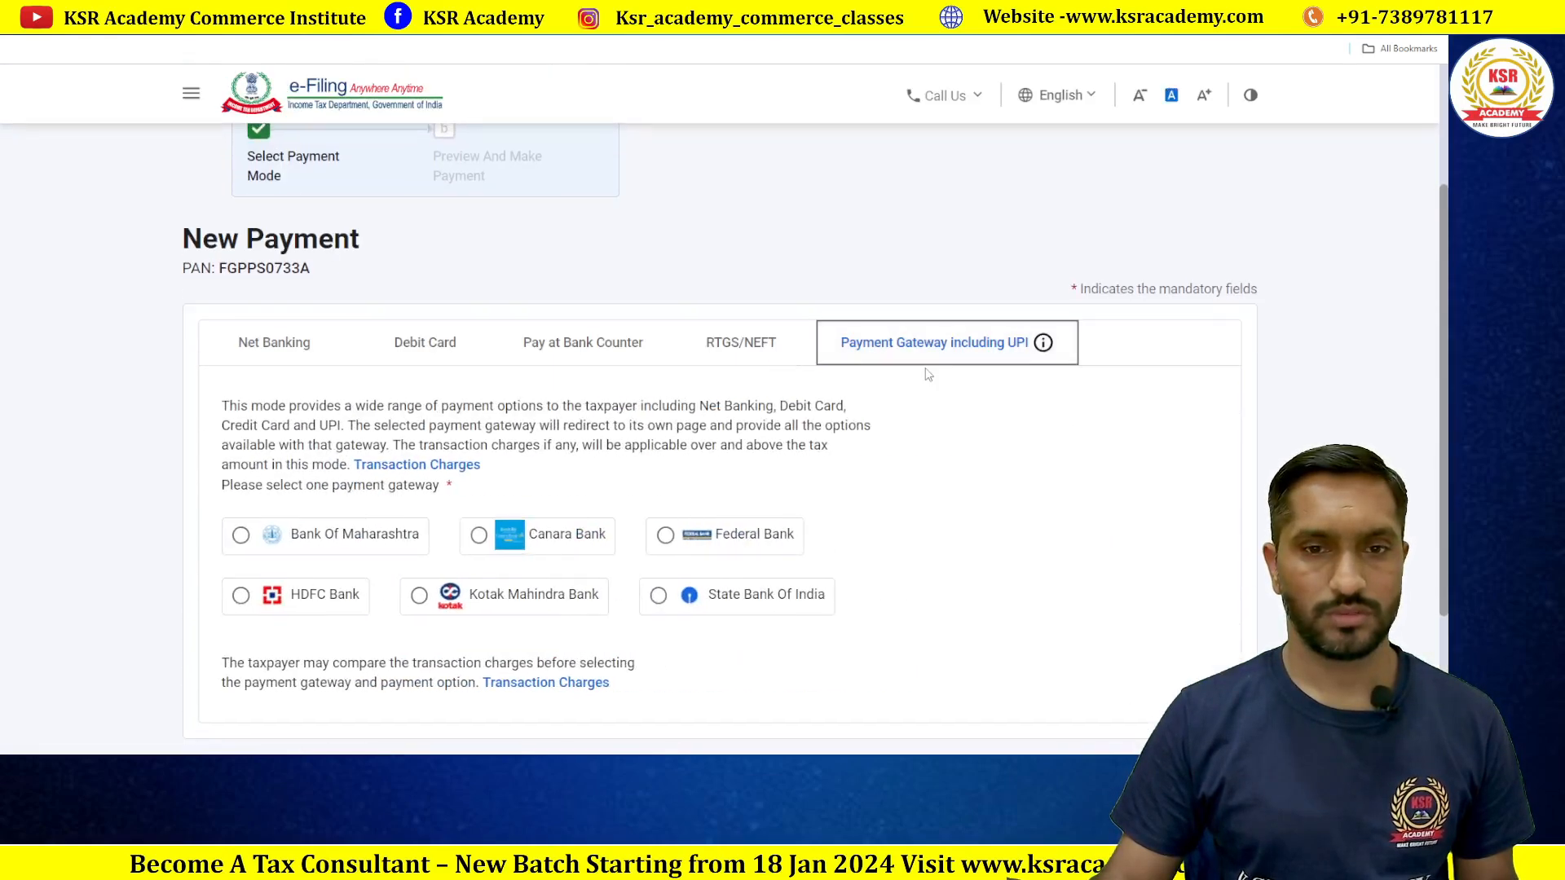
scroll(949, 489, down, 3)
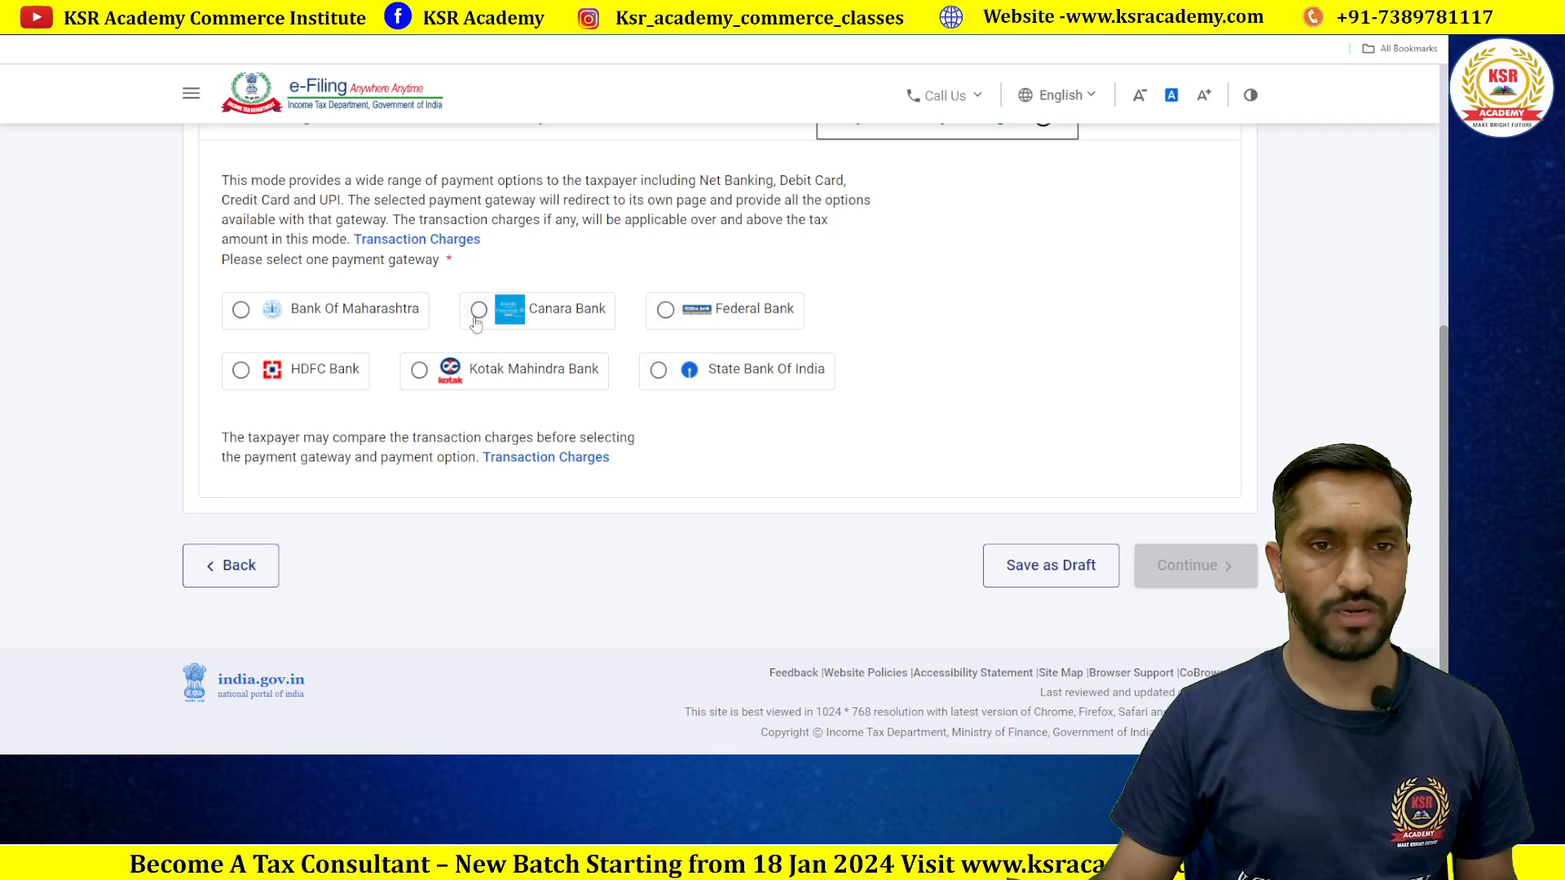
scroll(698, 464, up, 1)
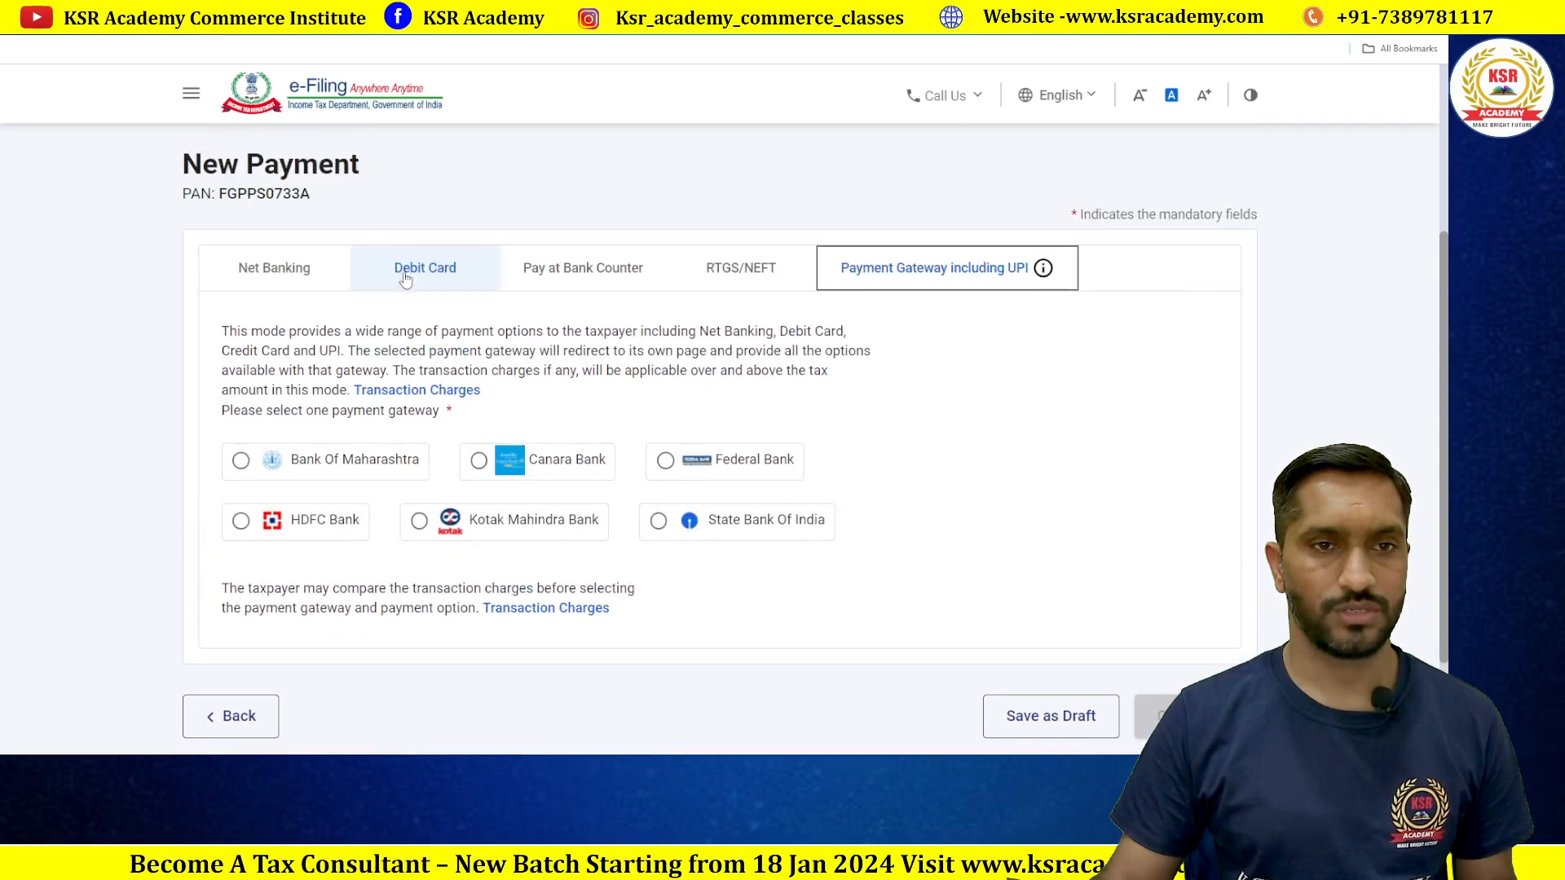
click(424, 267)
click(274, 273)
scroll(274, 278, up, 1)
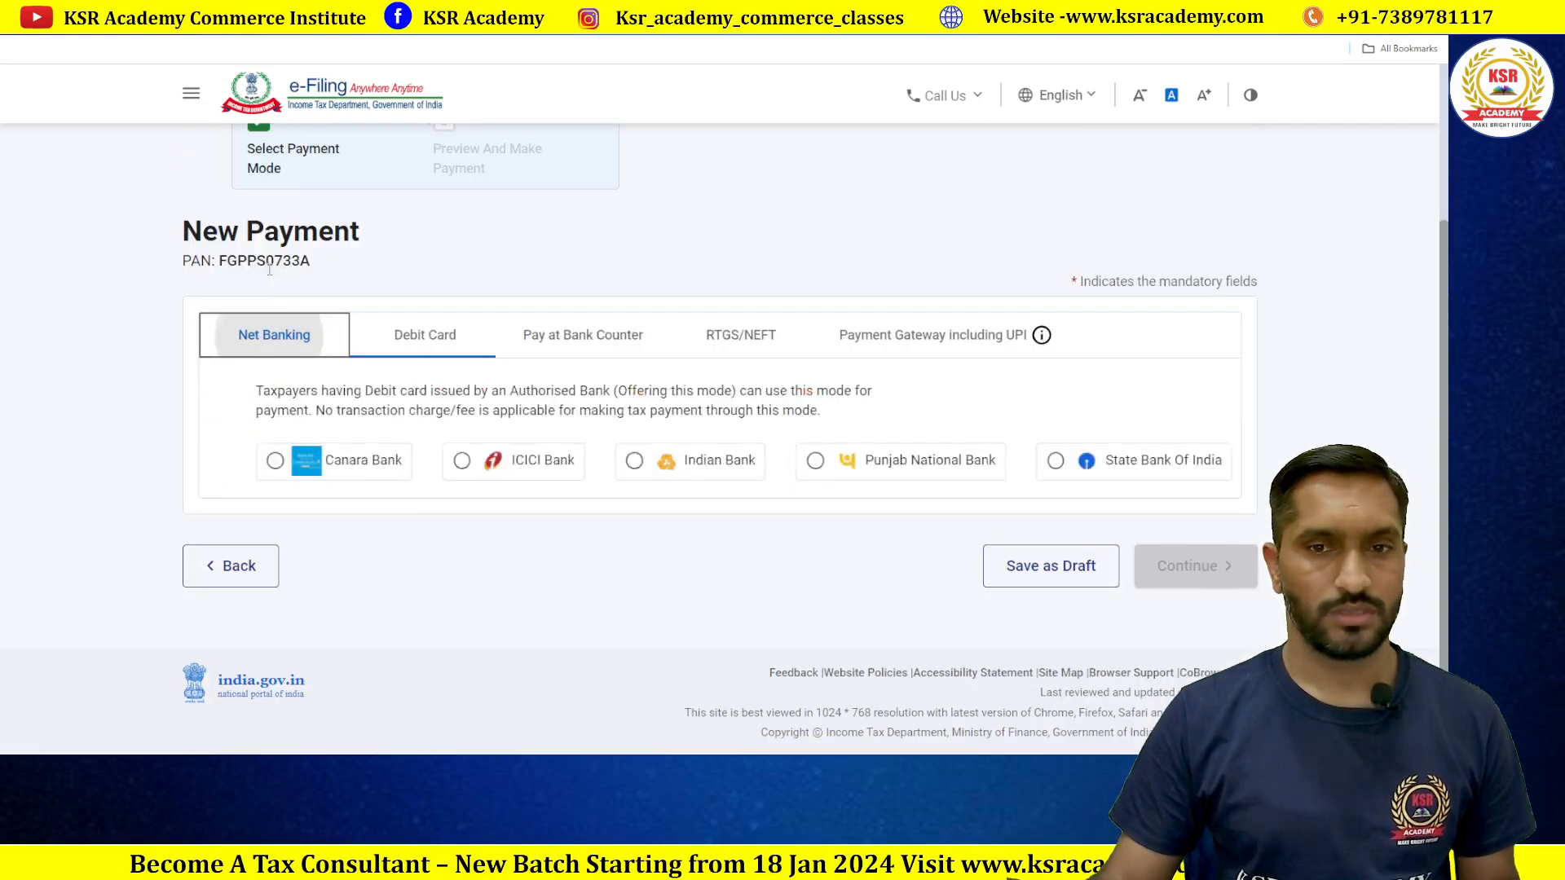
scroll(489, 480, up, 1)
scroll(407, 457, down, 1)
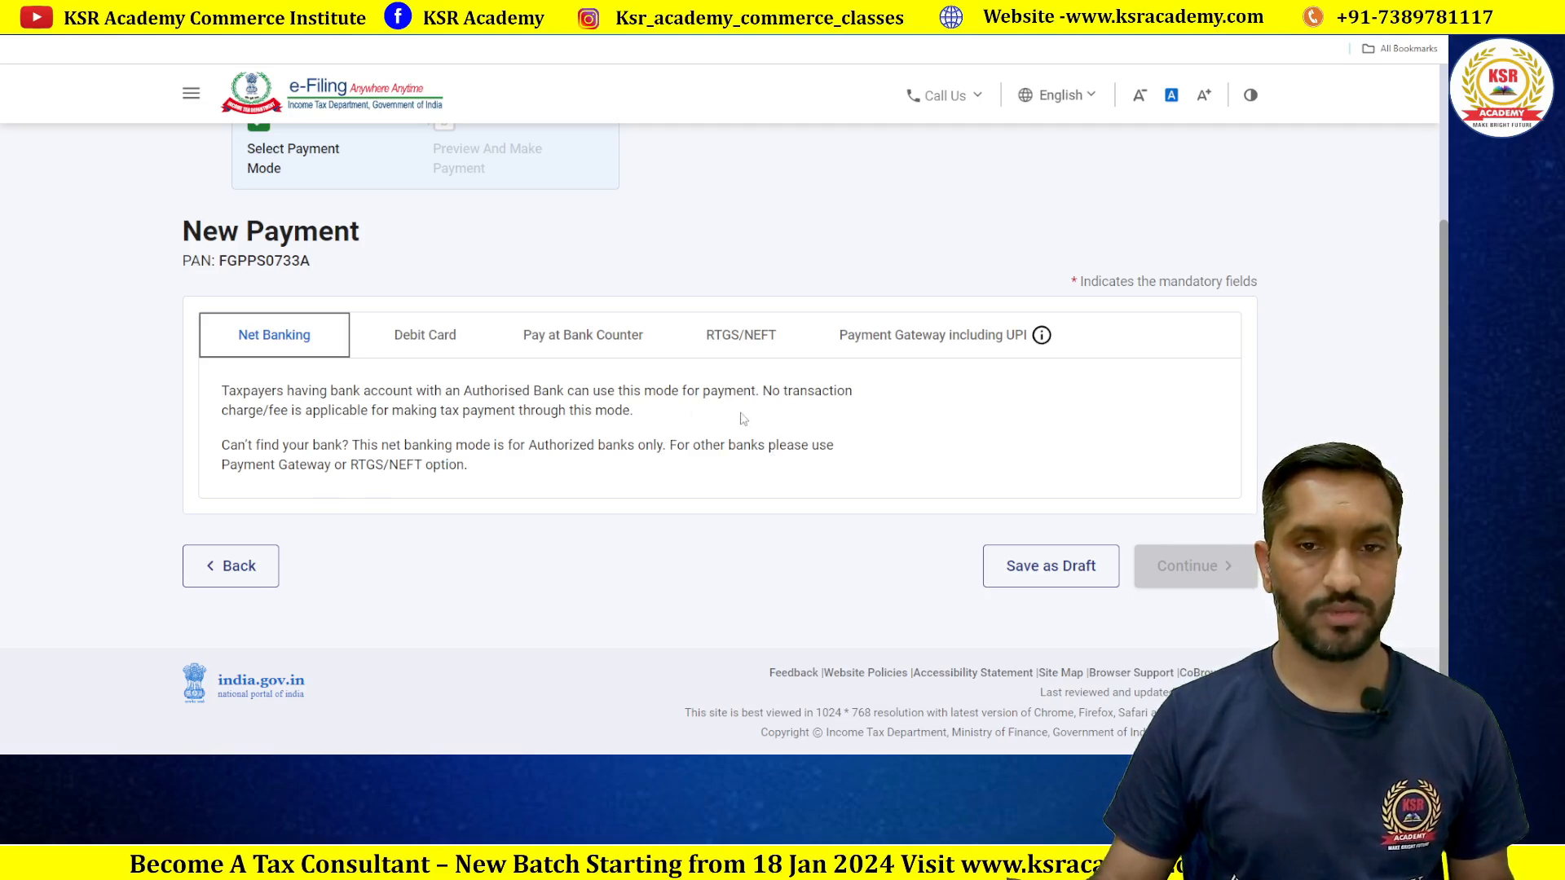
click(754, 353)
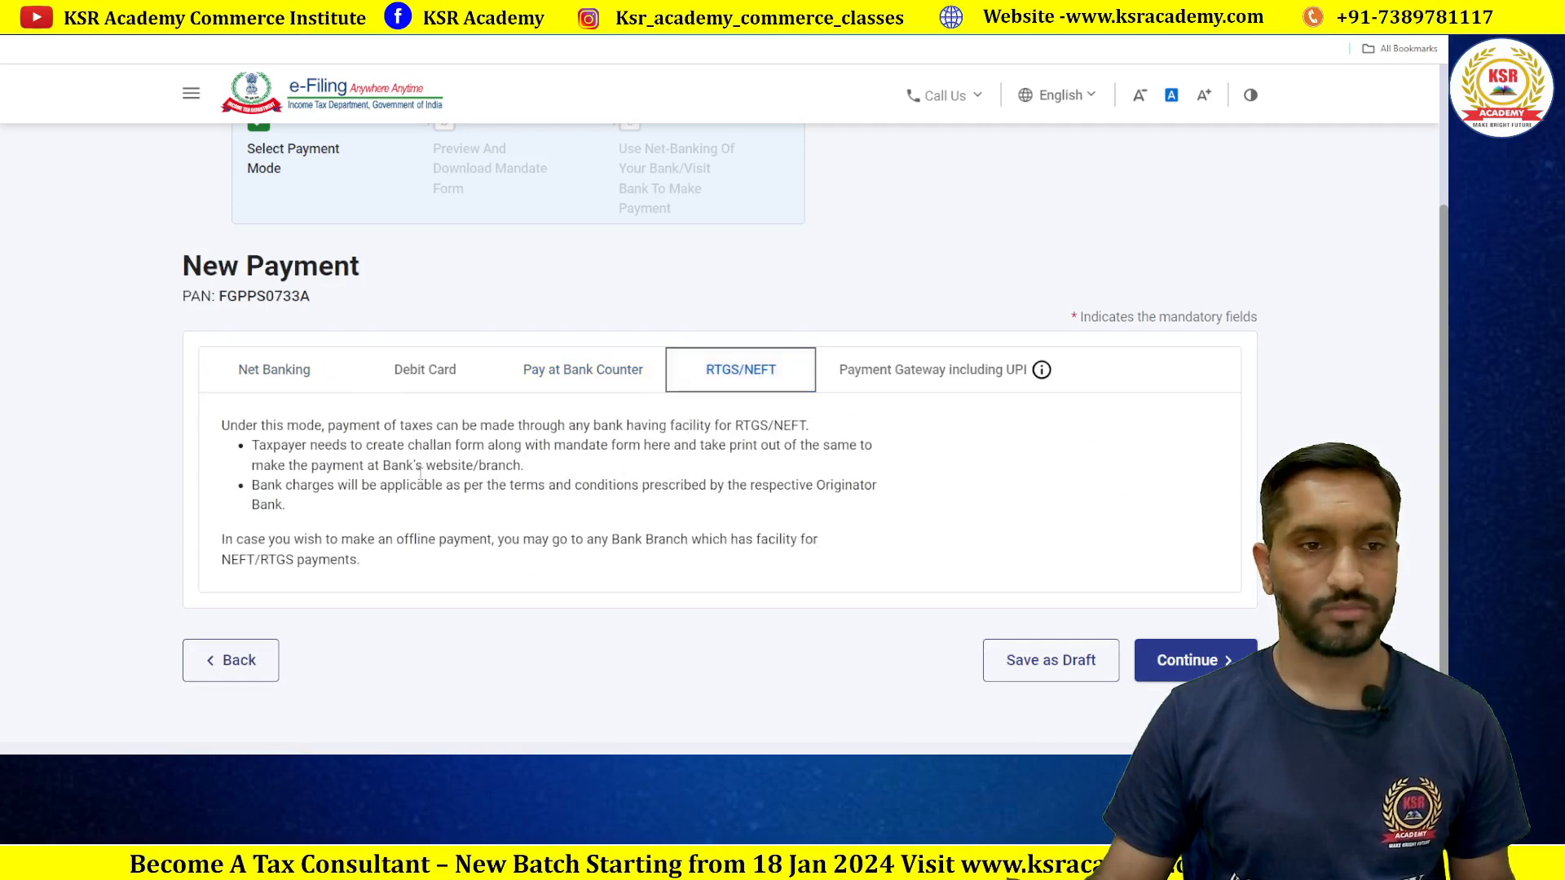
click(920, 369)
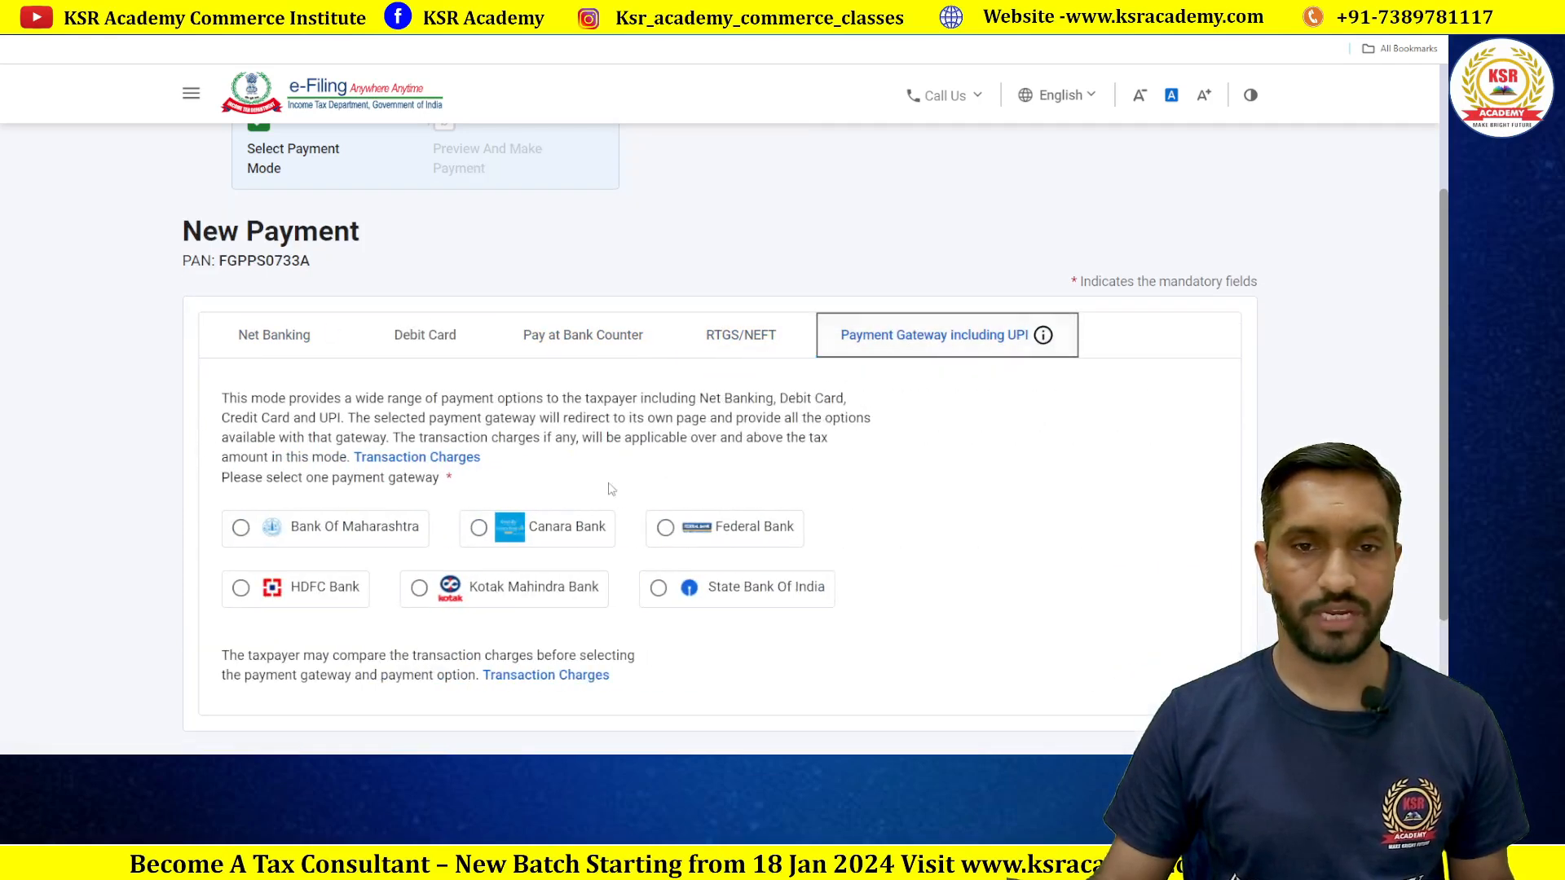
scroll(751, 447, down, 3)
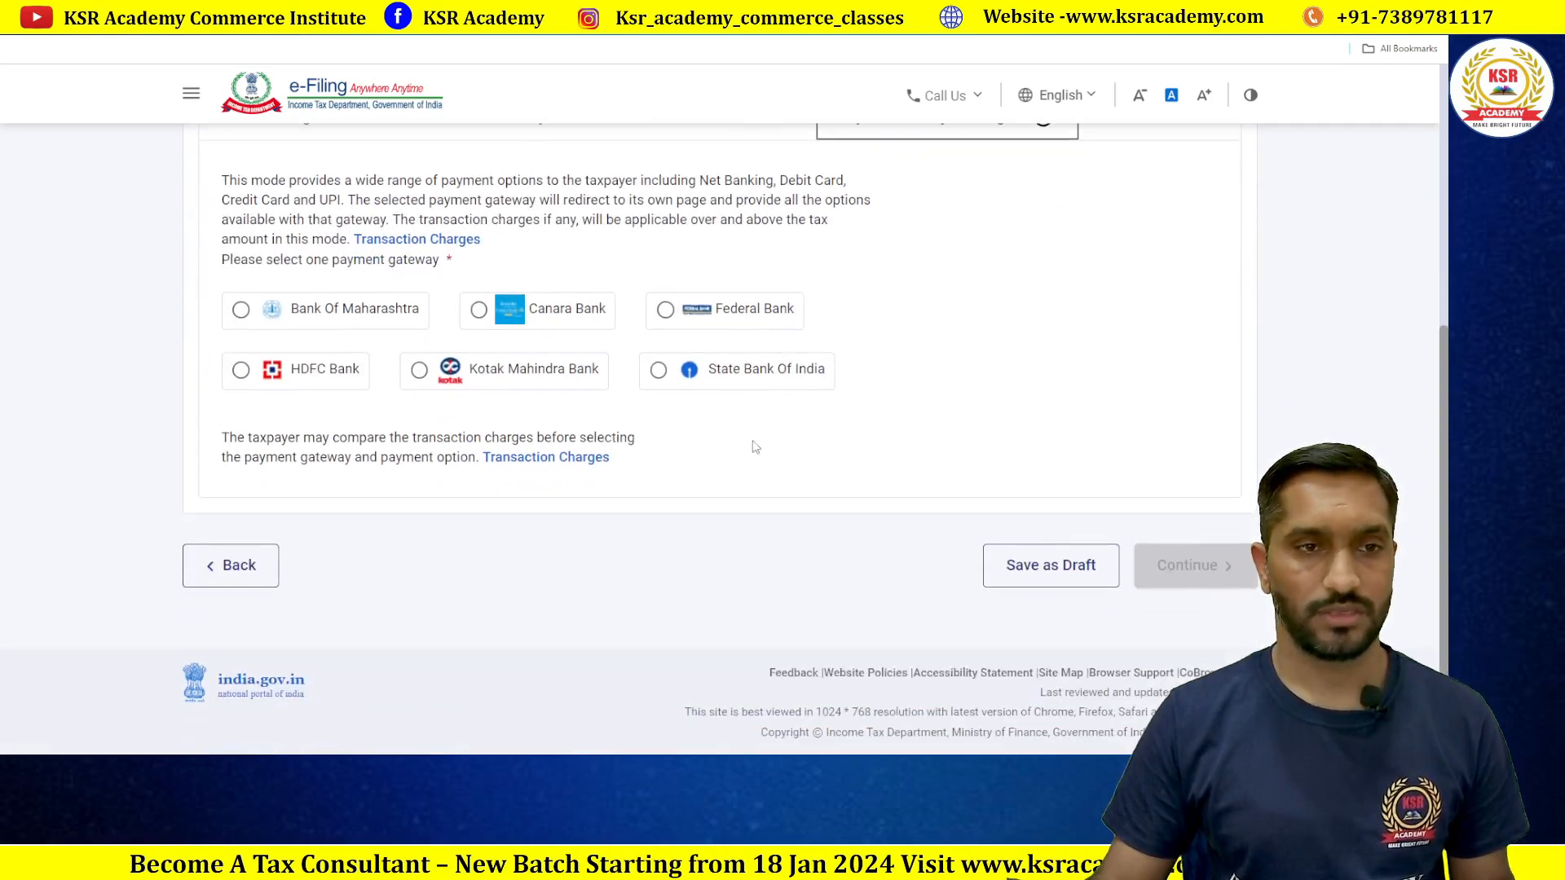
scroll(755, 446, up, 1)
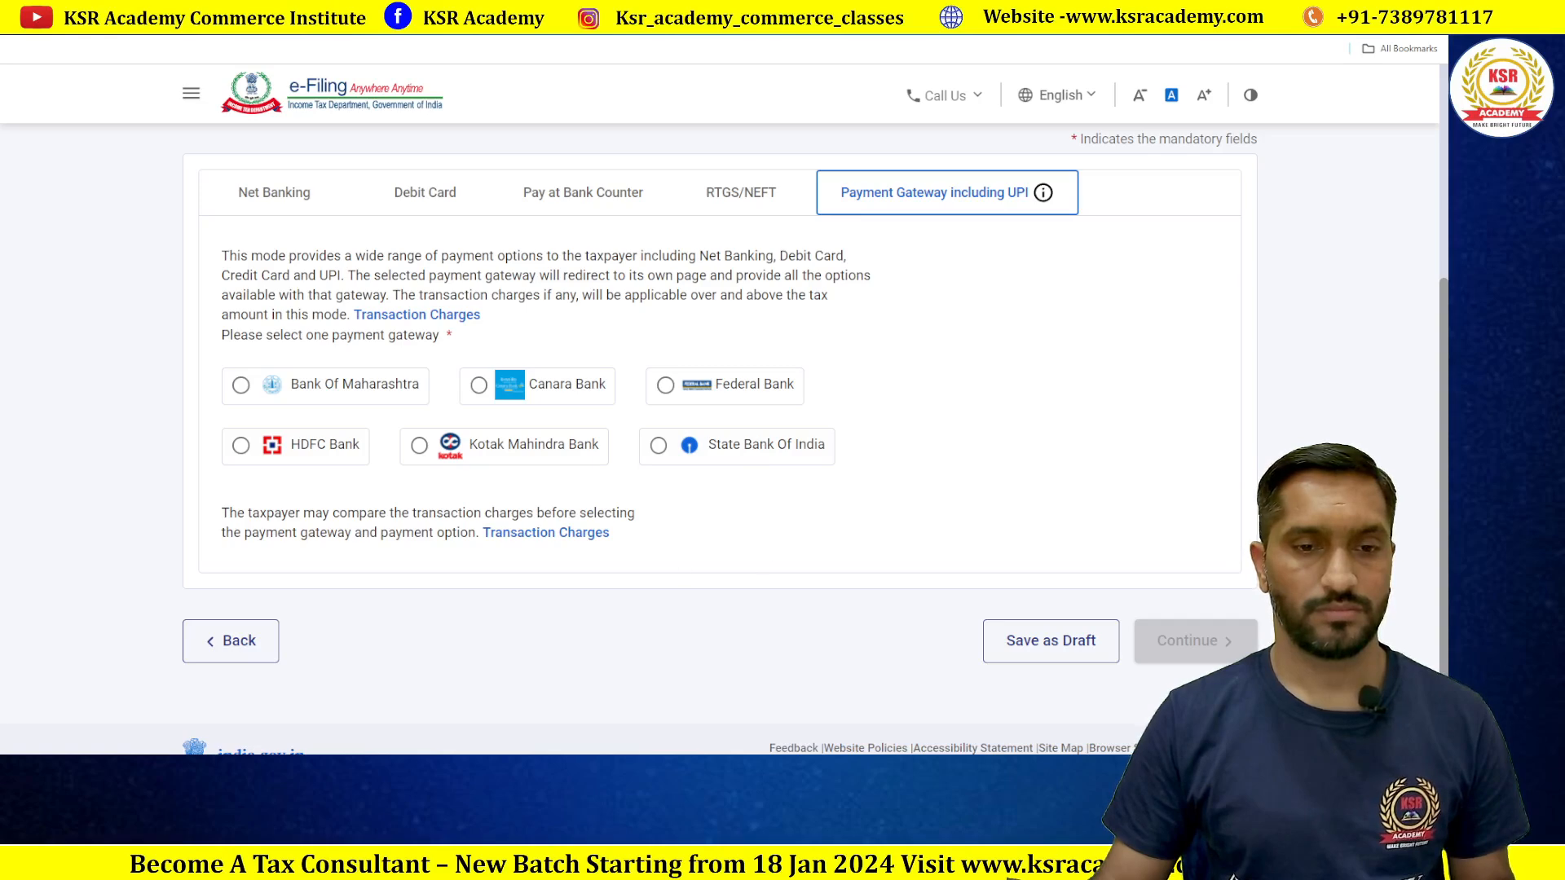
key(alt+Tab)
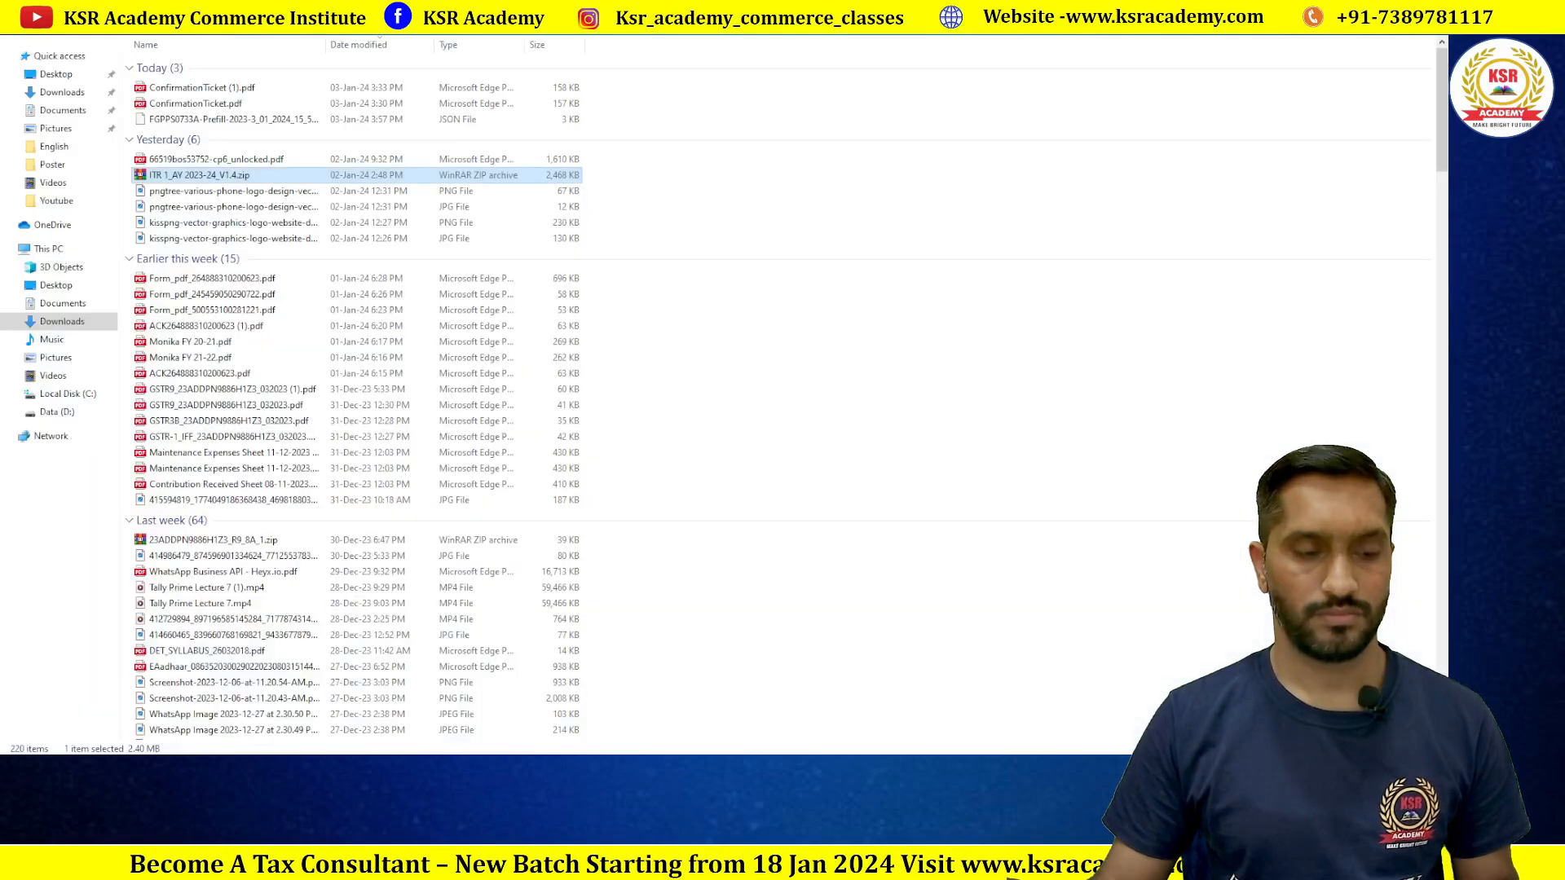
key(F2)
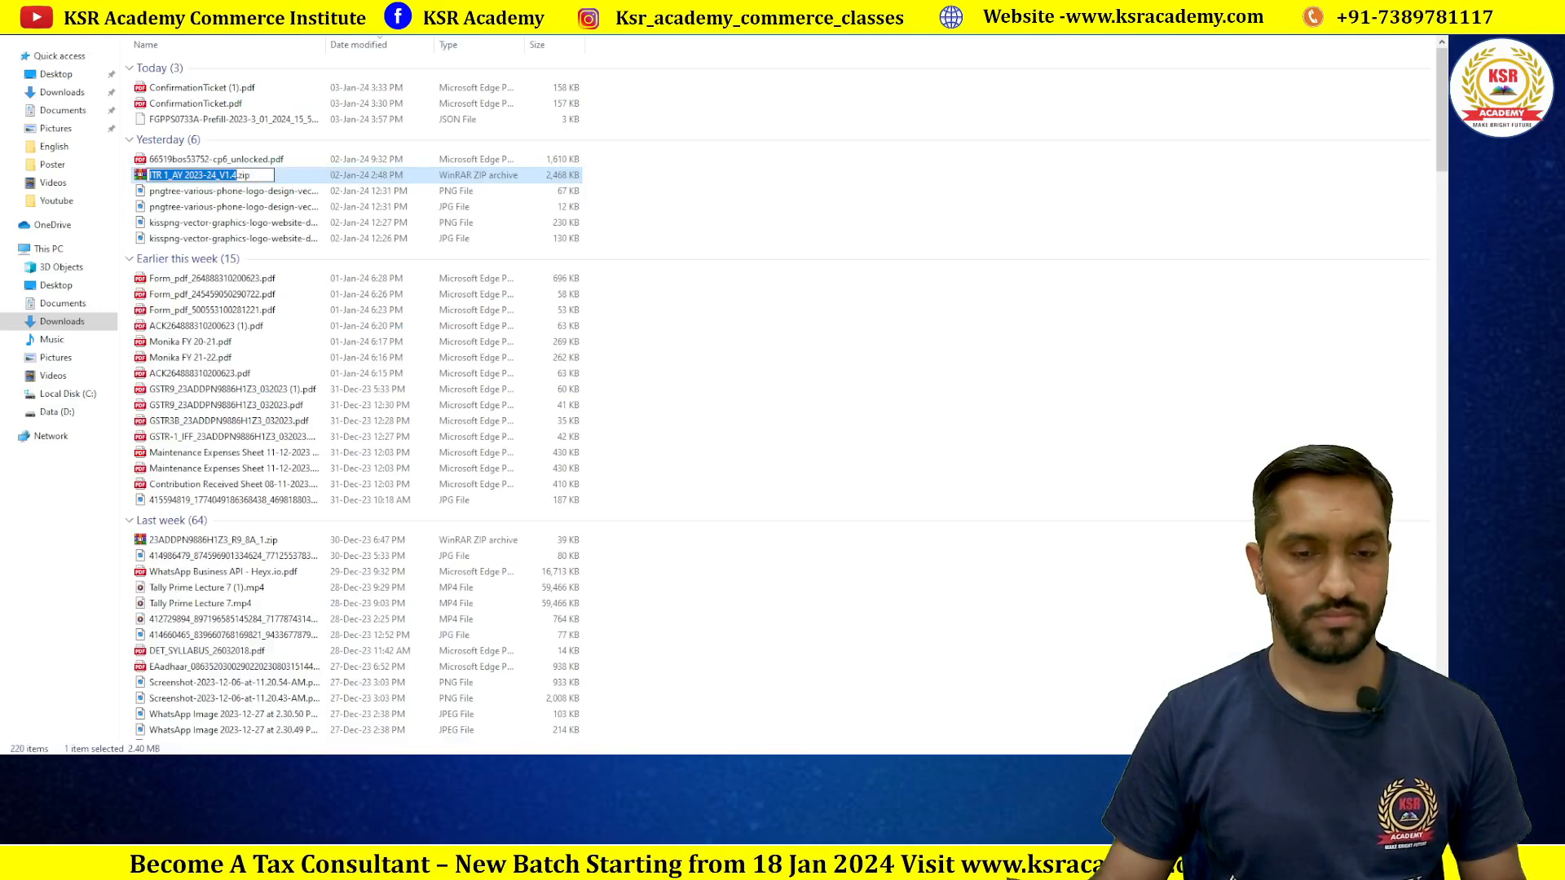
click(842, 423)
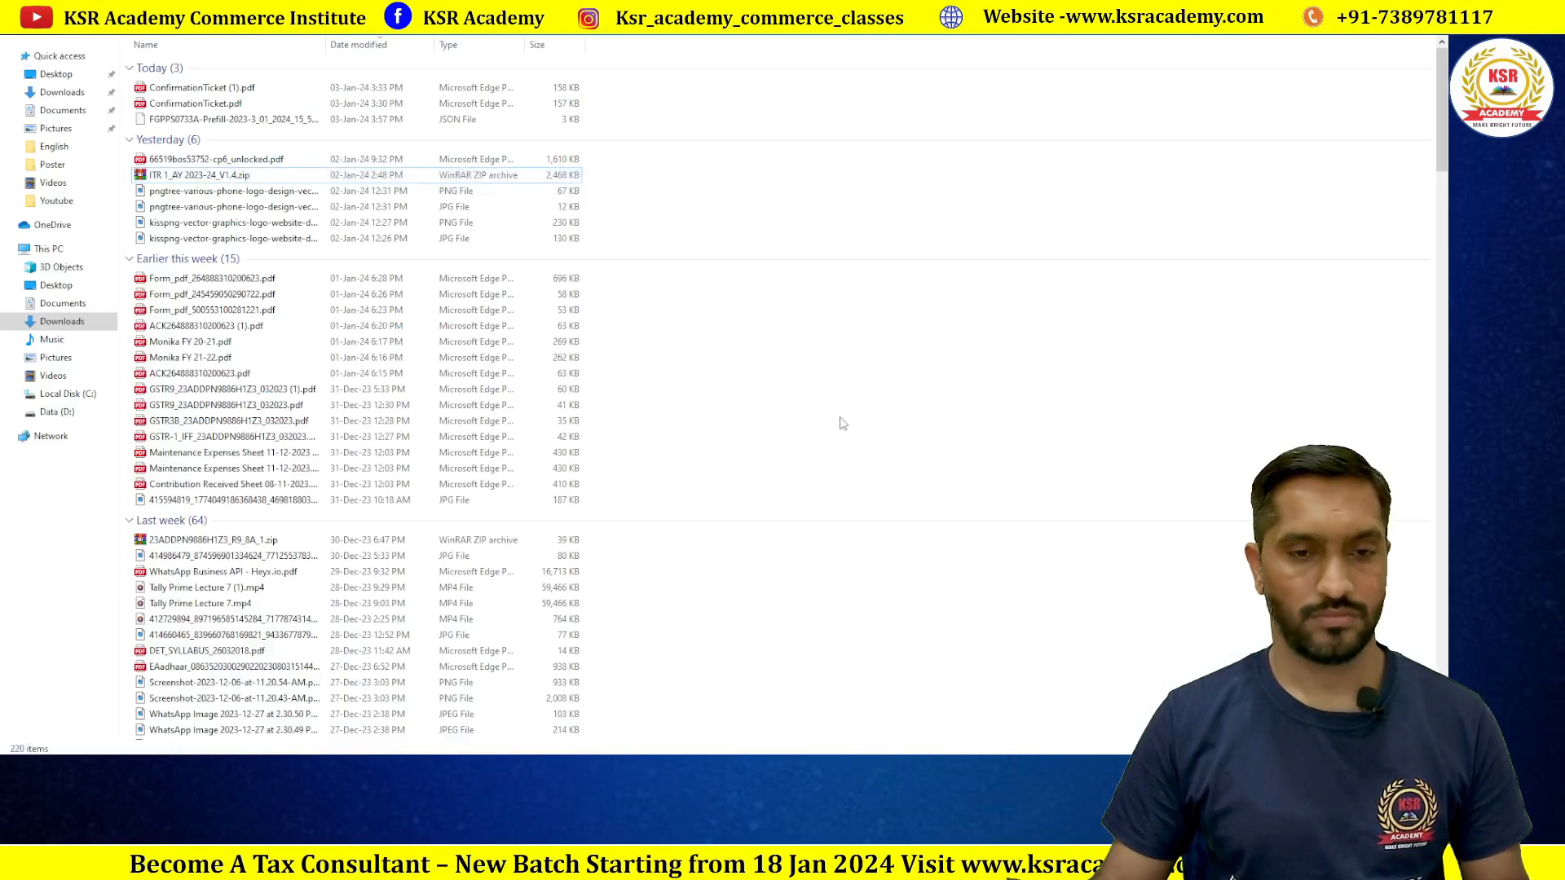
key(alt+Tab)
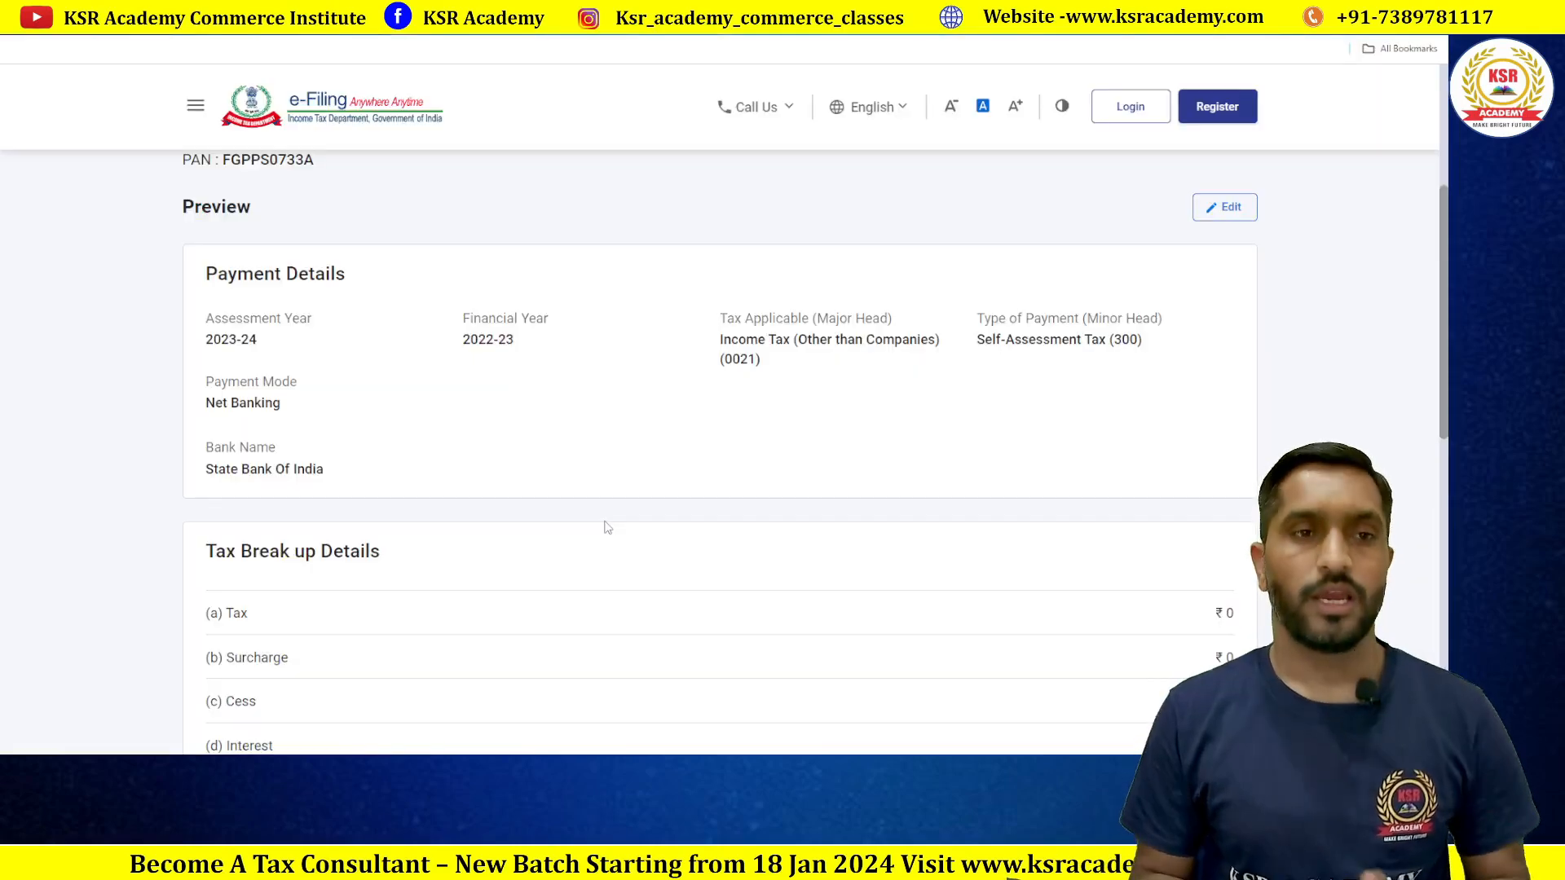
Step: Choose Pay Now for the ₹1,000 challan, accept the terms and conditions, and submit to State Bank of India
scroll(607, 527, up, 4)
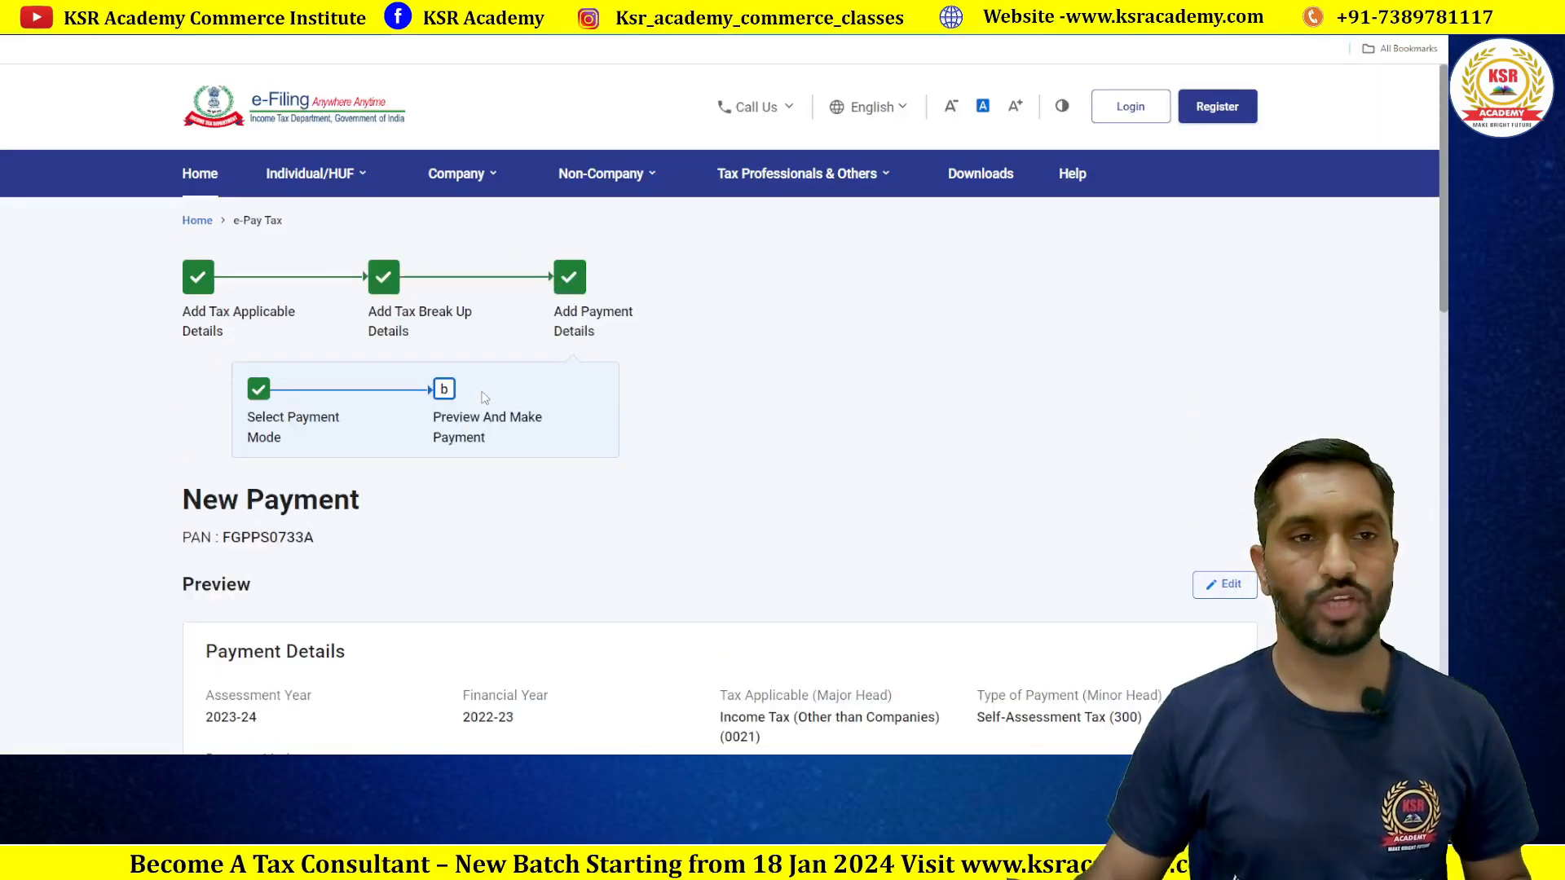
scroll(723, 364, down, 3)
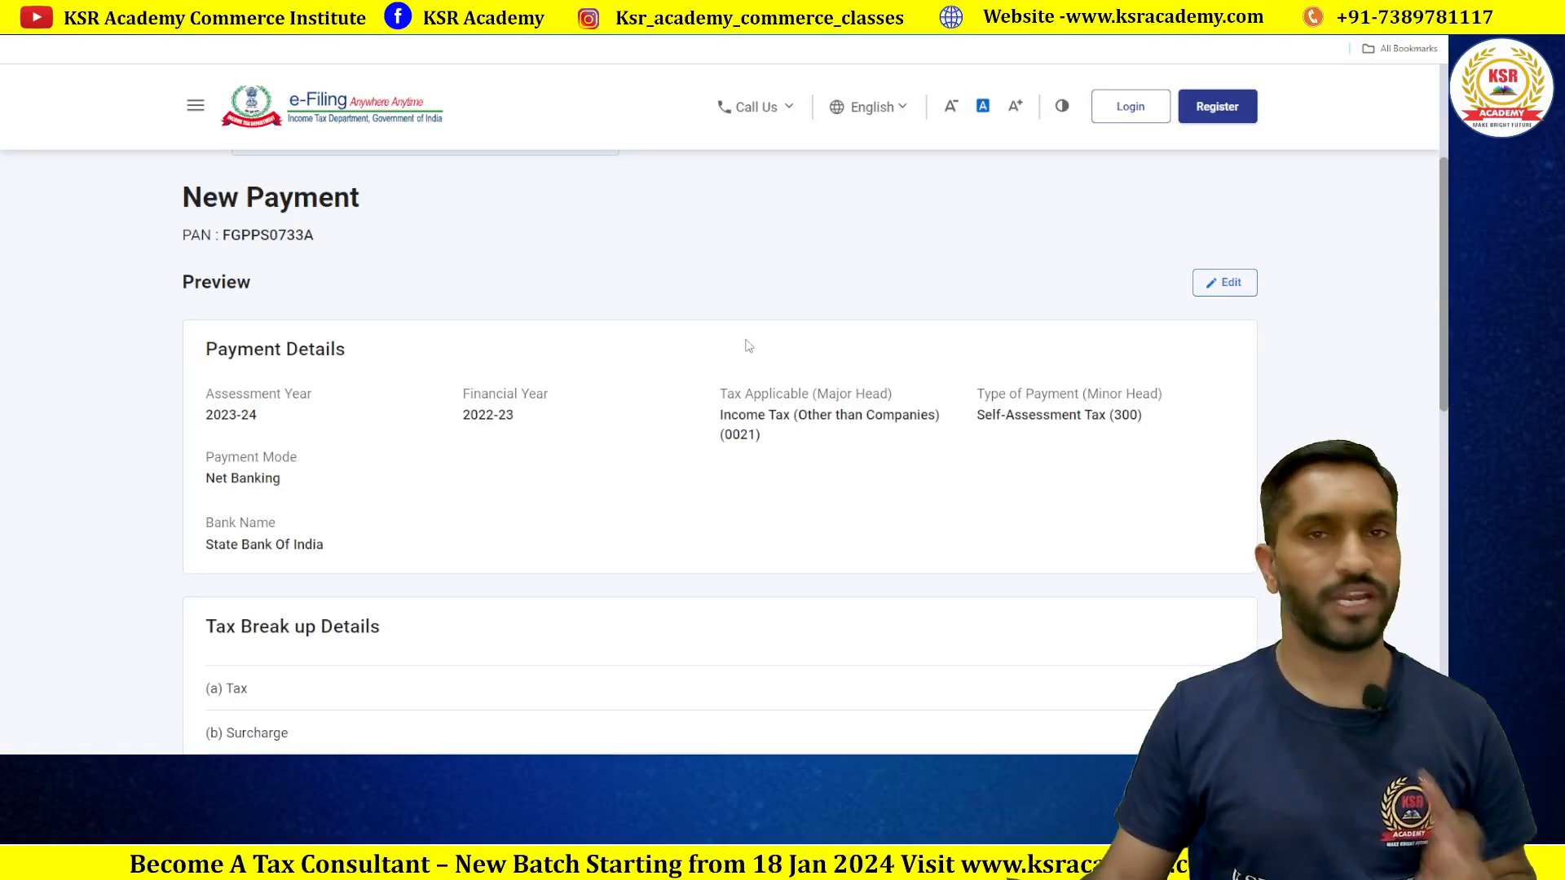
scroll(551, 377, down, 2)
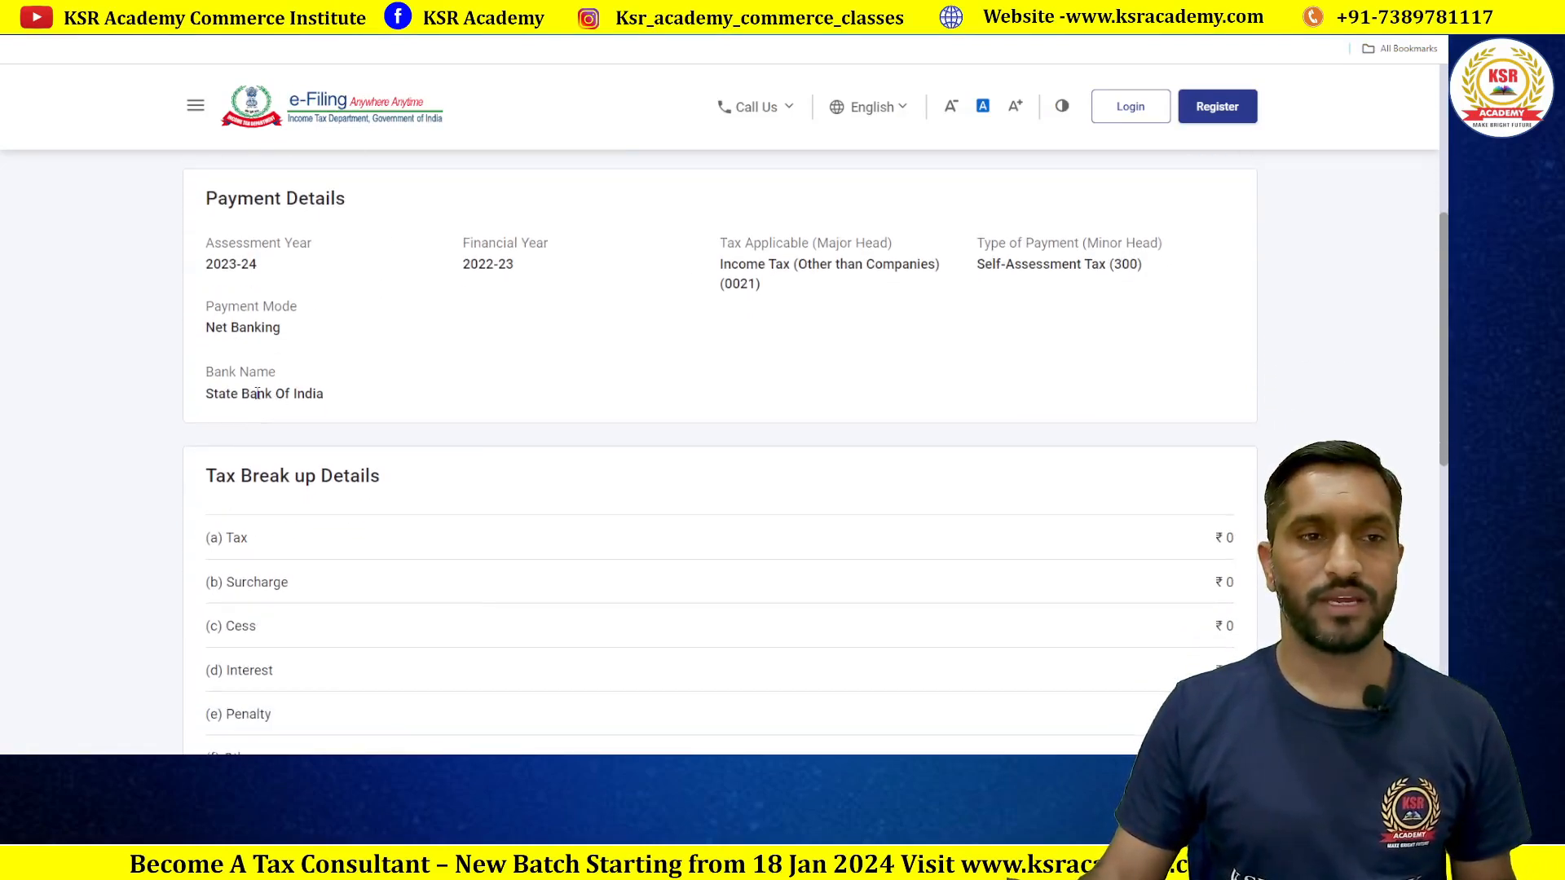
scroll(457, 399, down, 6)
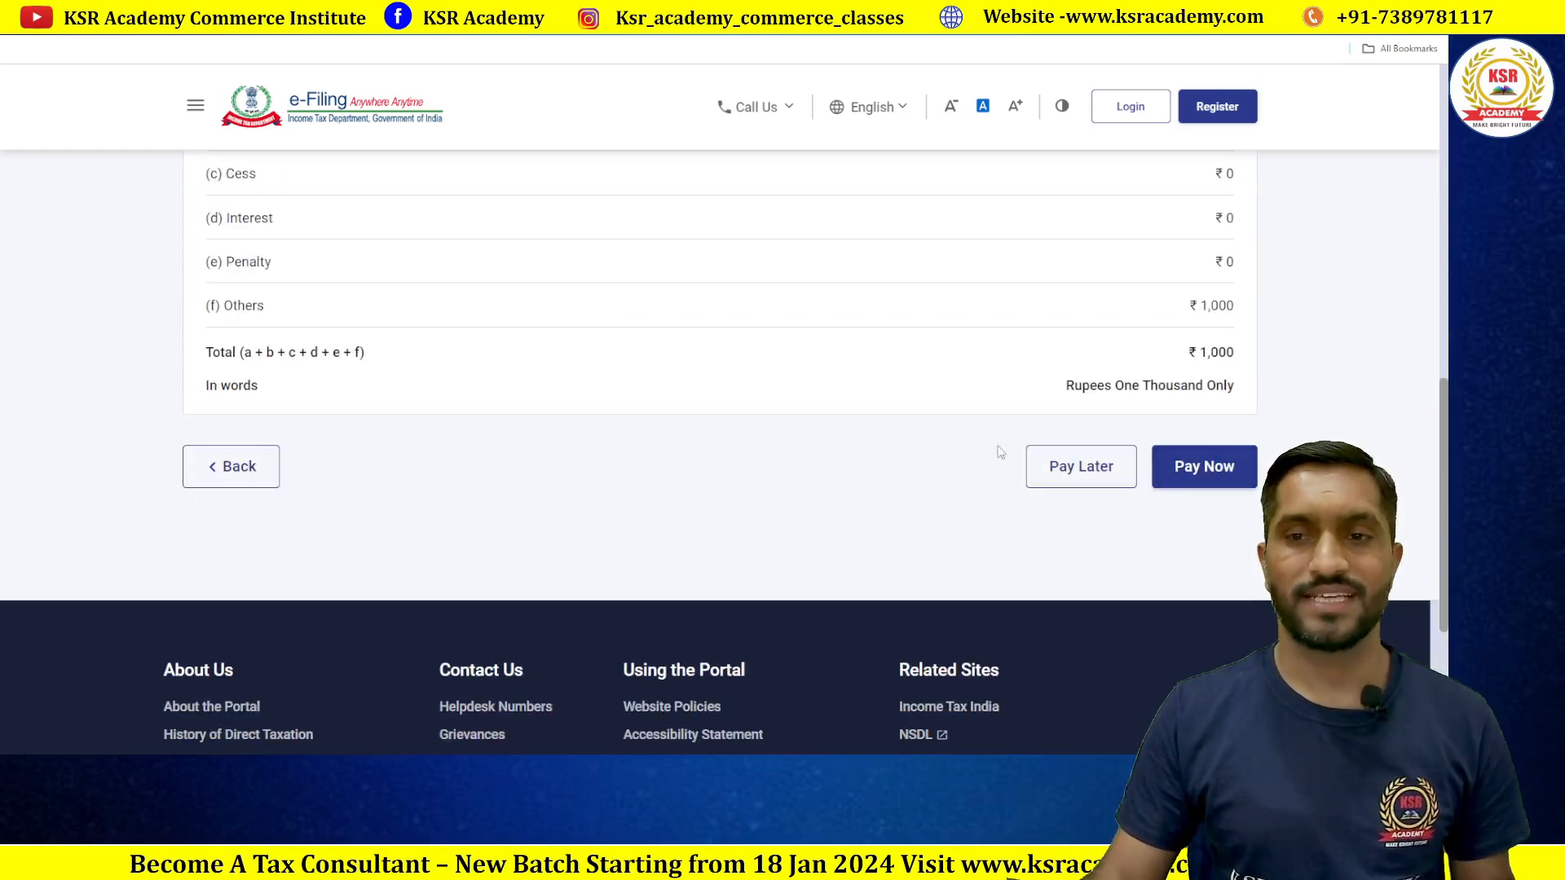
click(1182, 479)
scroll(757, 482, down, 10)
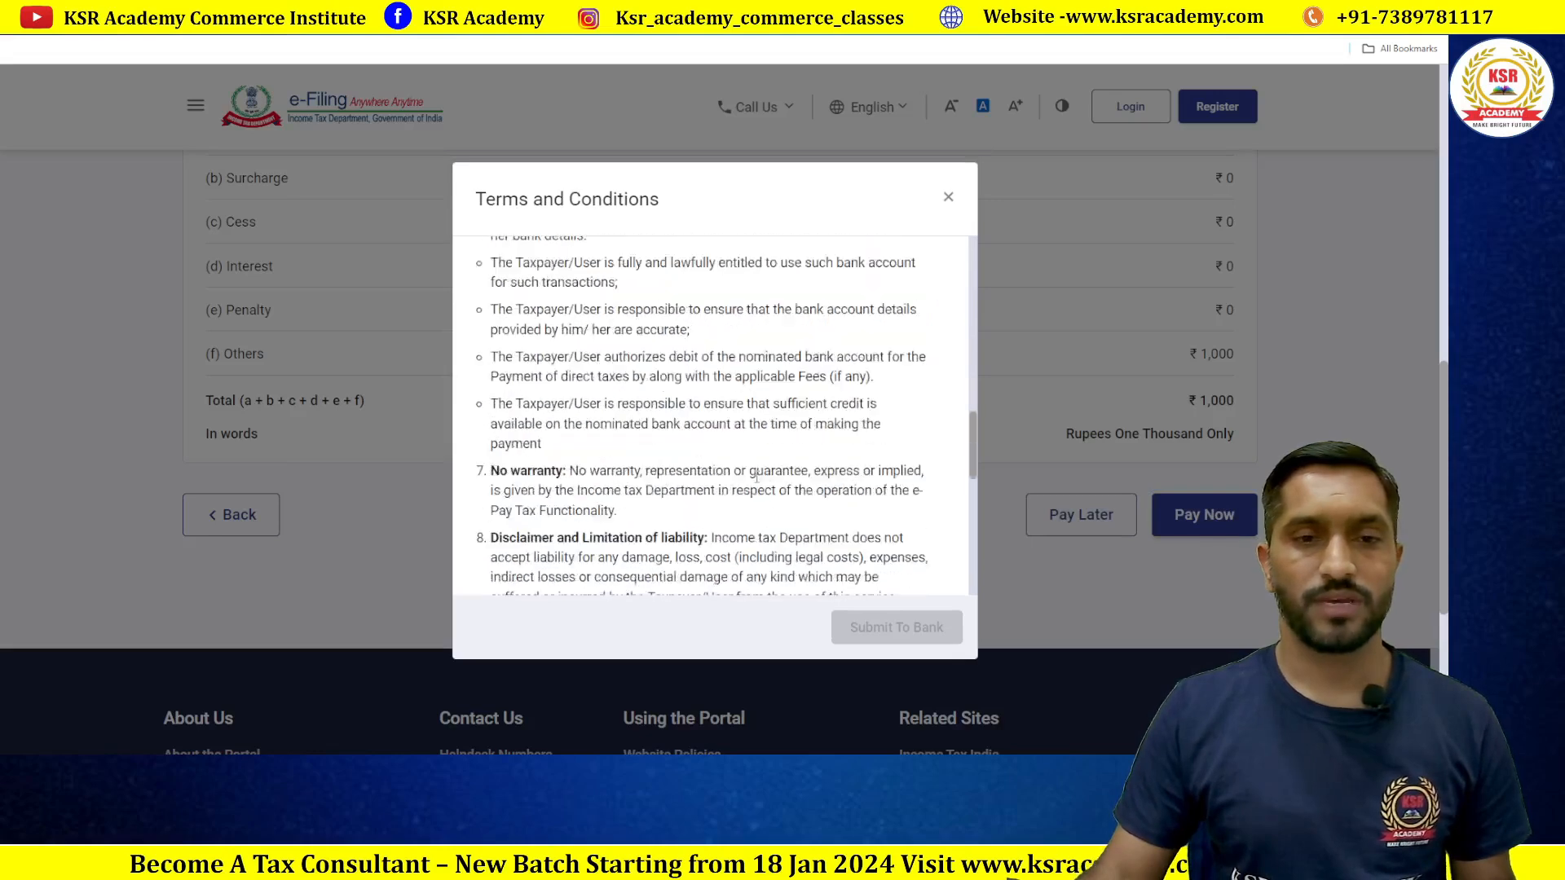
click(498, 561)
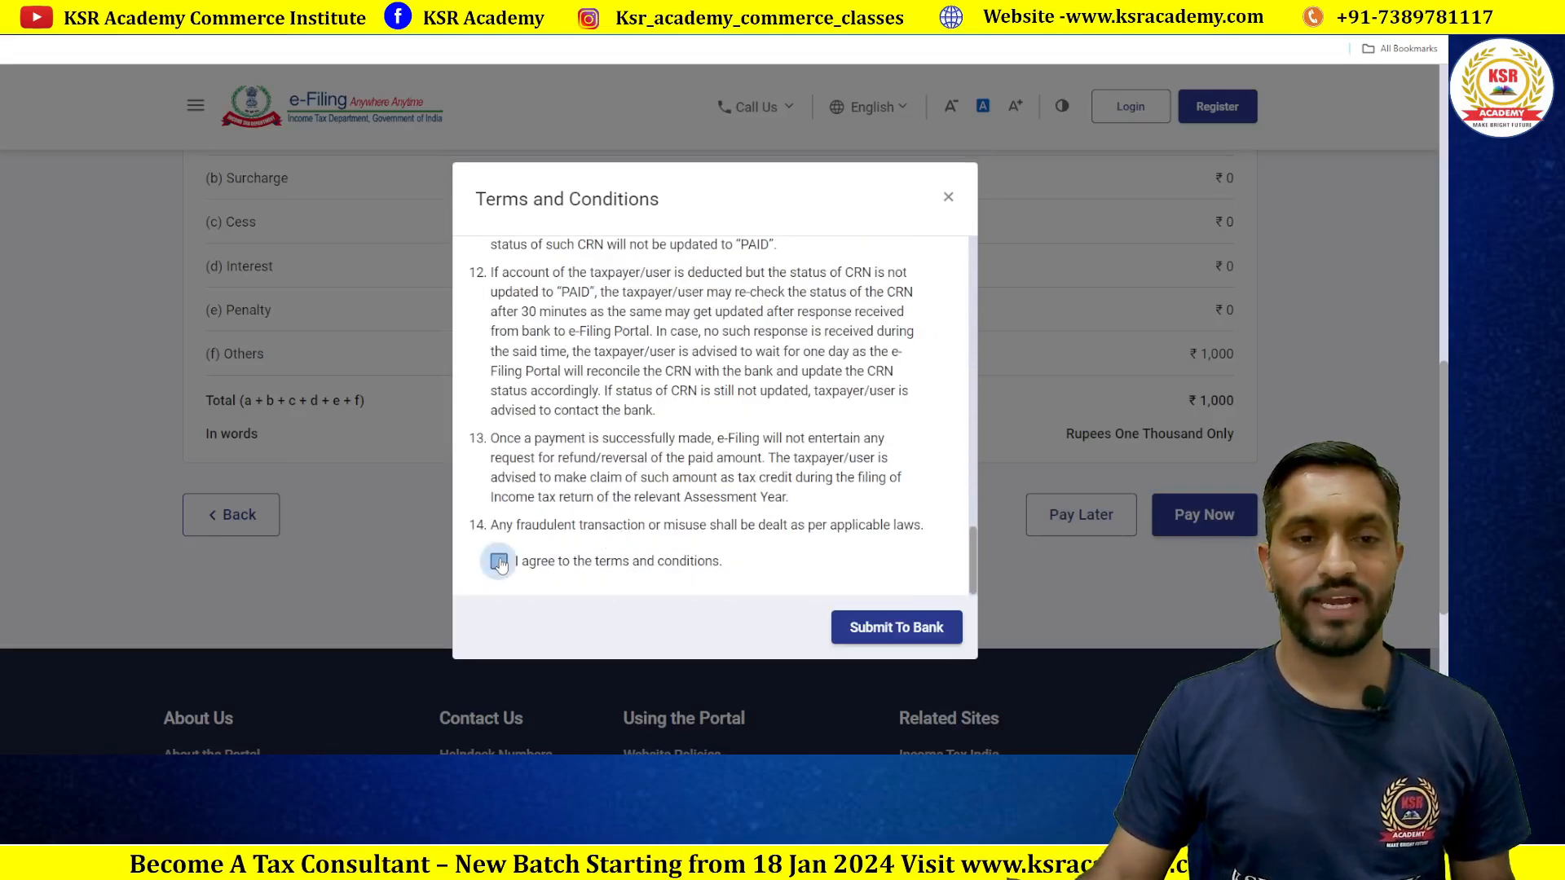
click(889, 628)
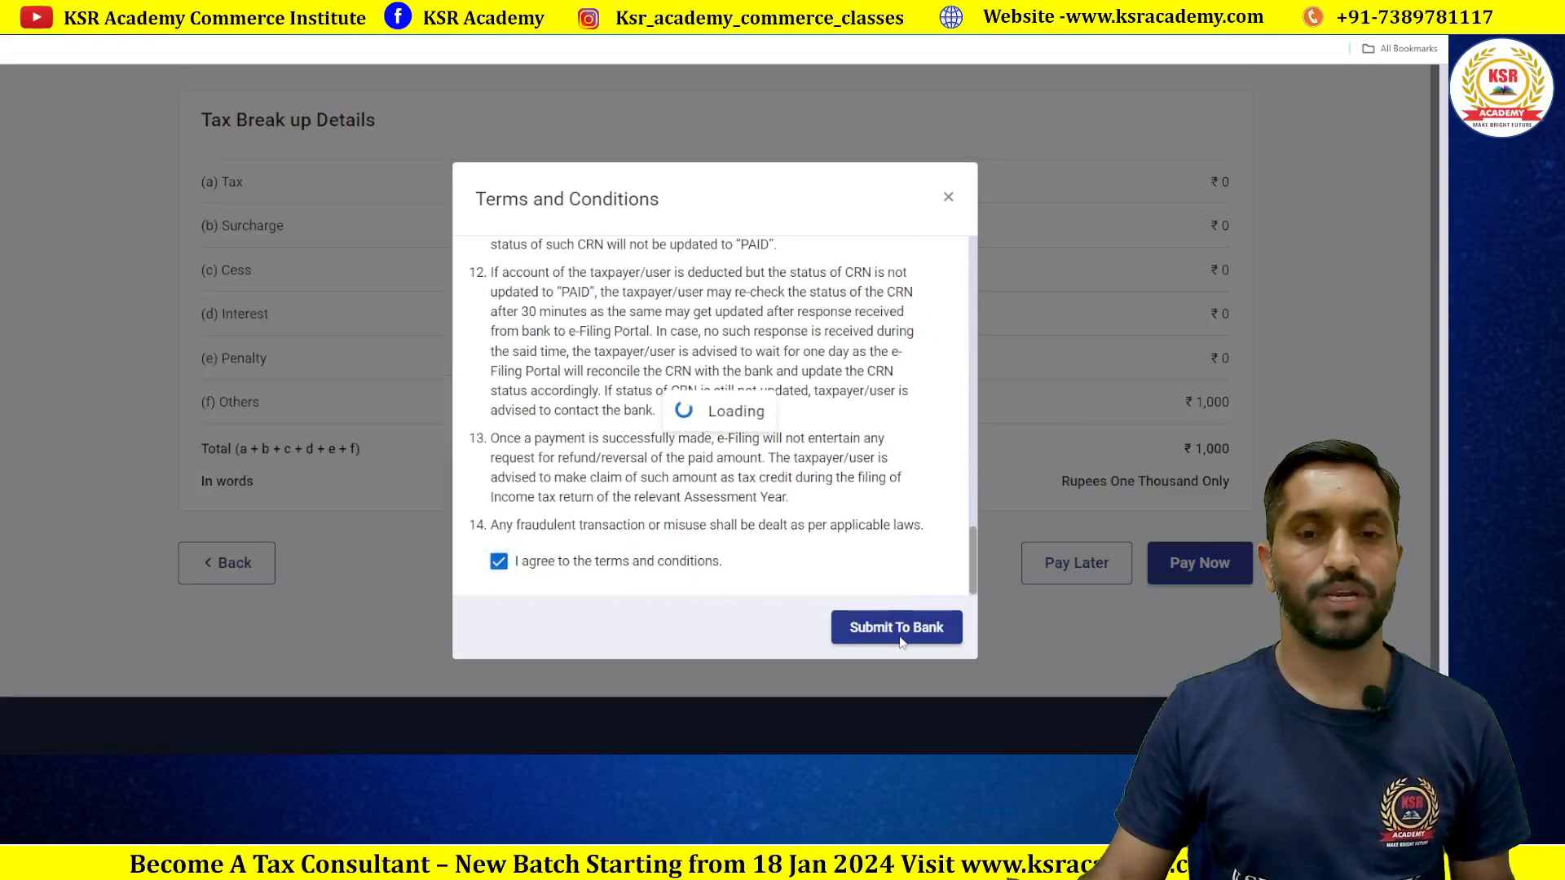
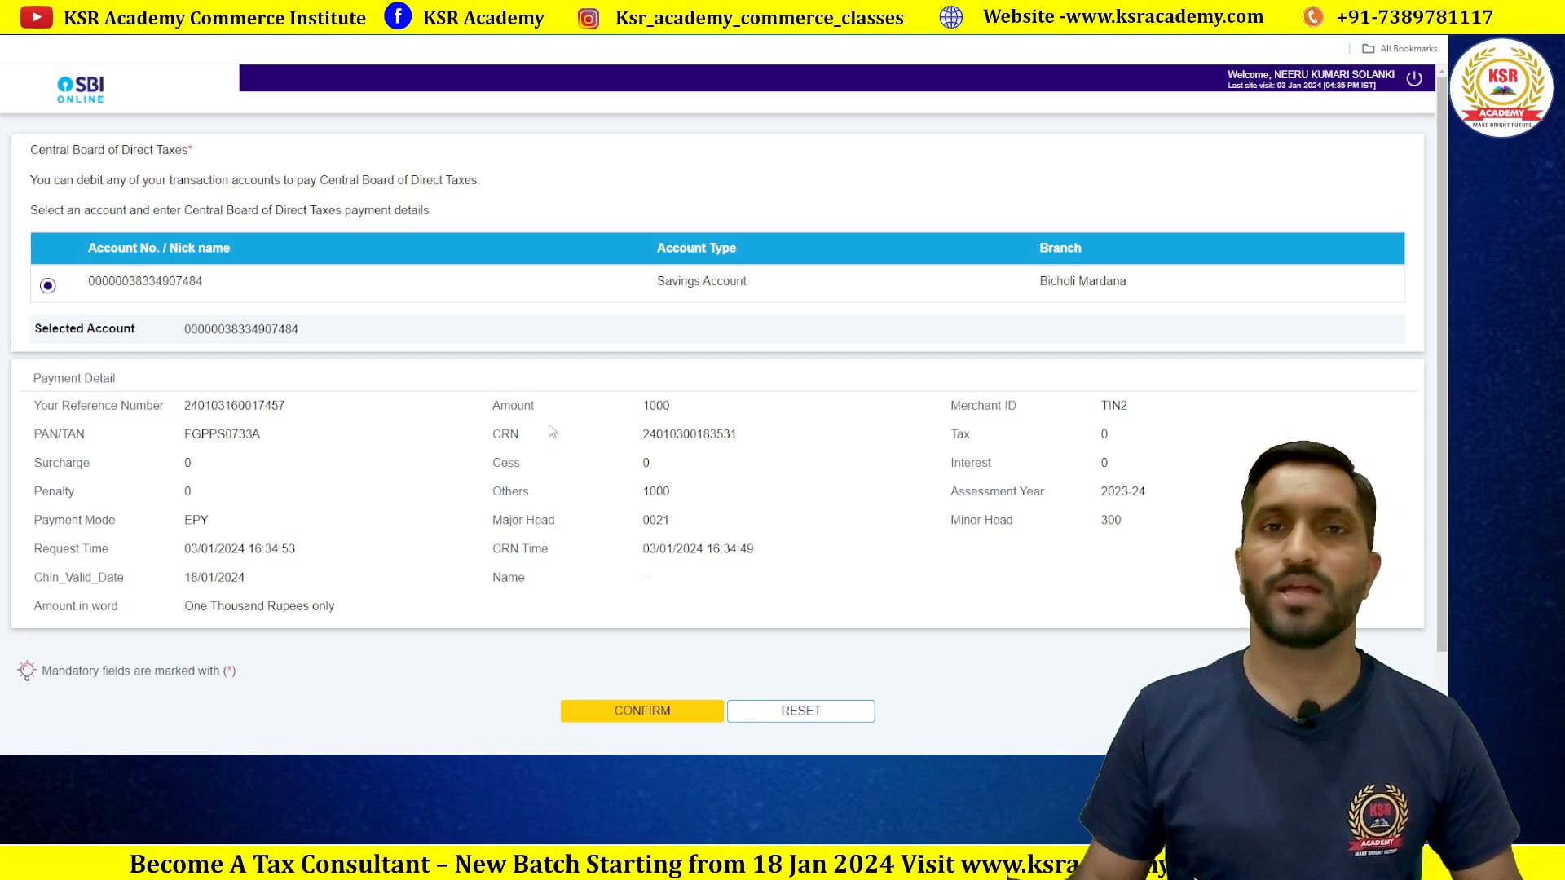
Step: Confirm the savings-account payment details and authorise the ₹1,000 payment with the SMS high security password
scroll(551, 431, down, 1)
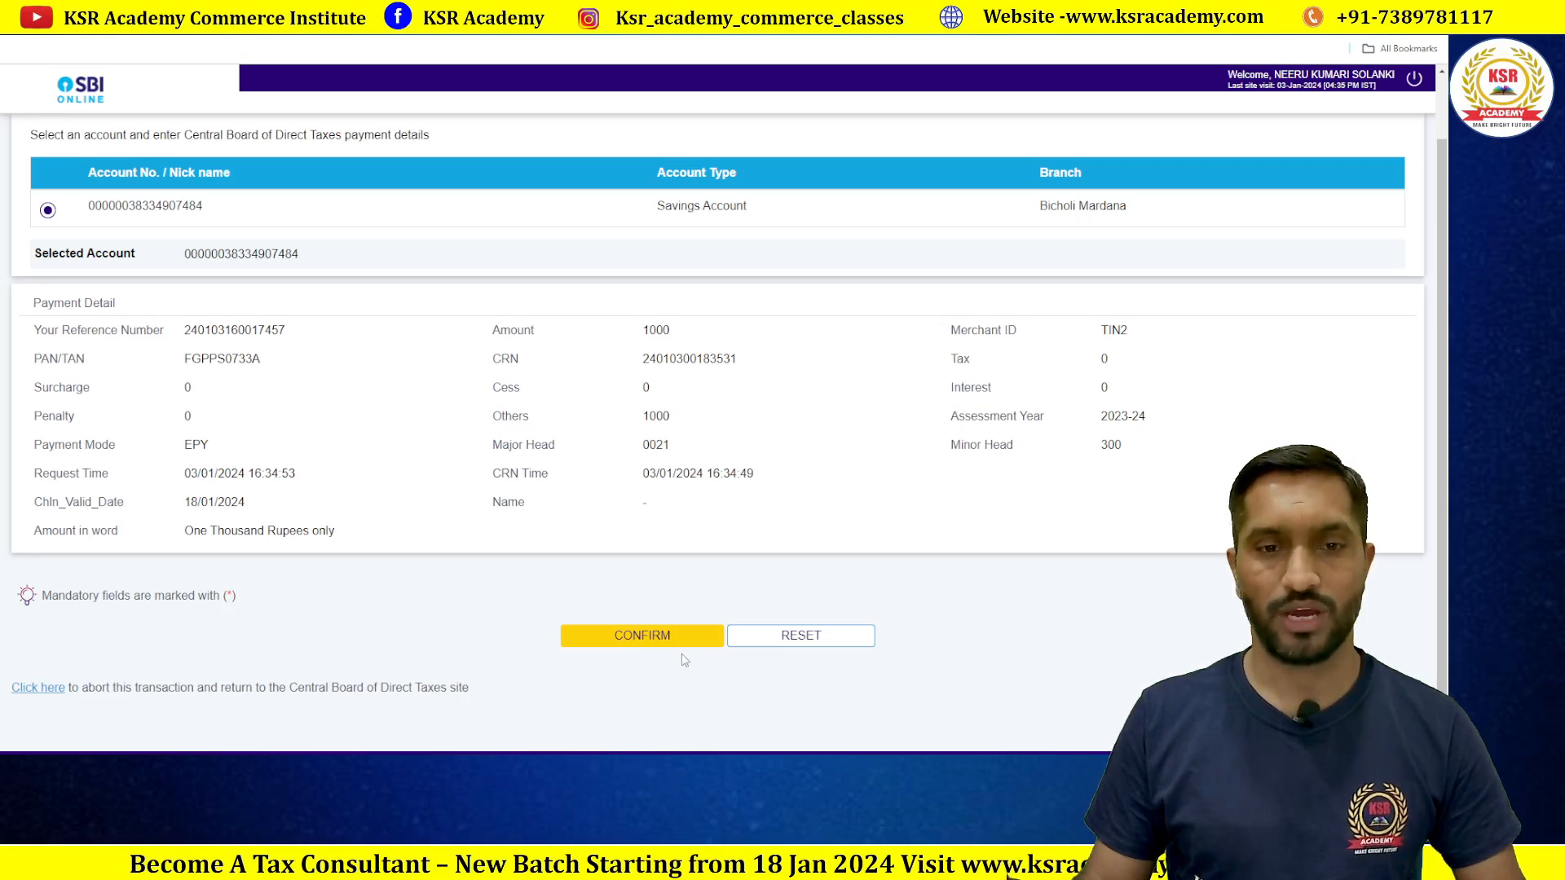
click(655, 642)
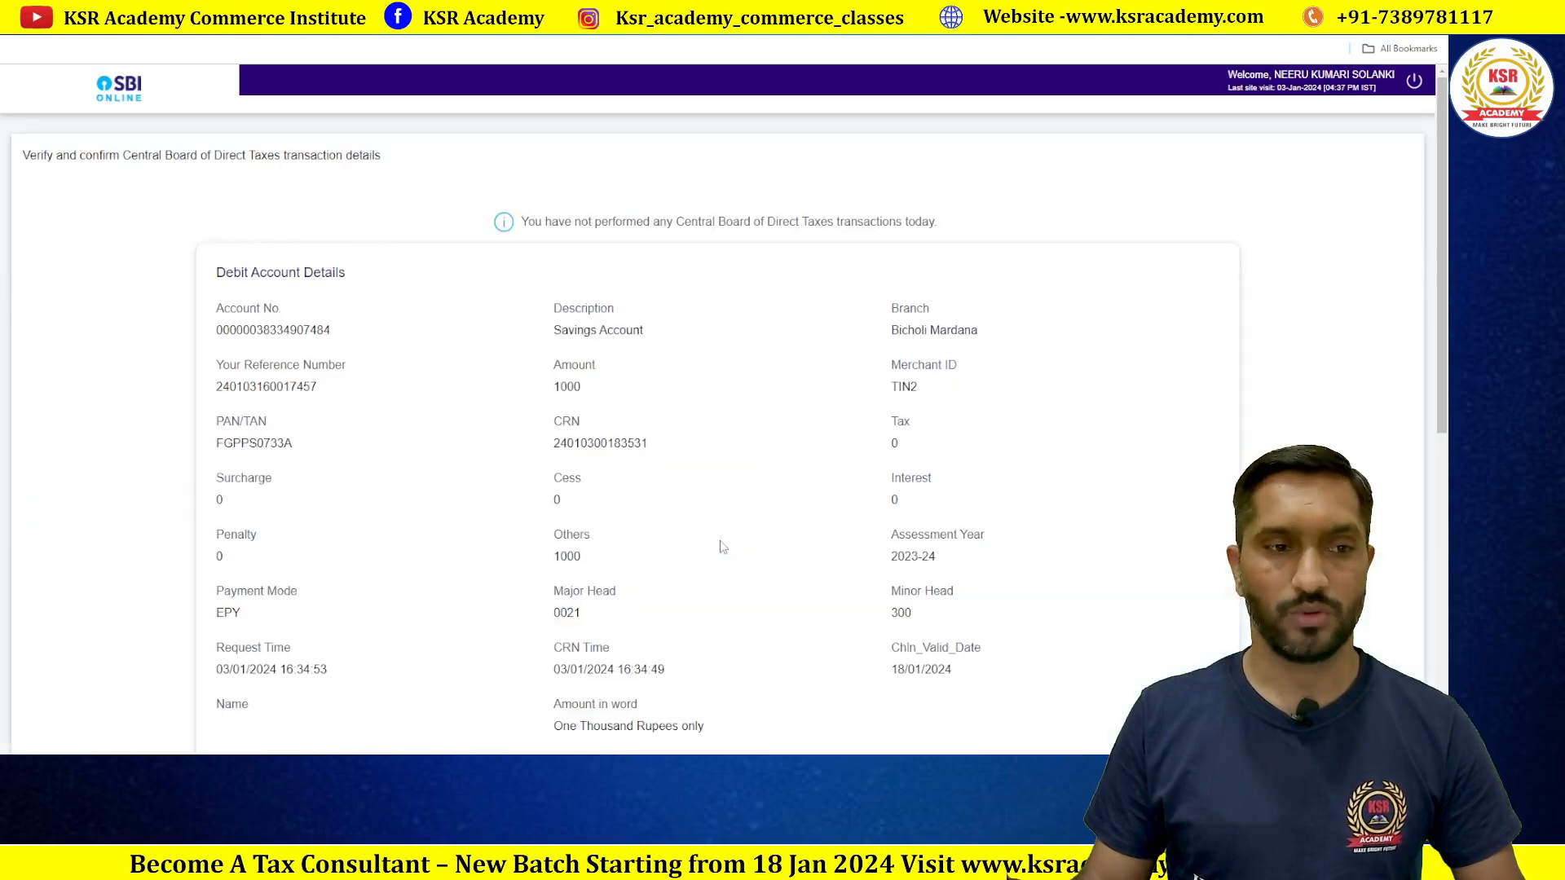
scroll(778, 475, down, 1)
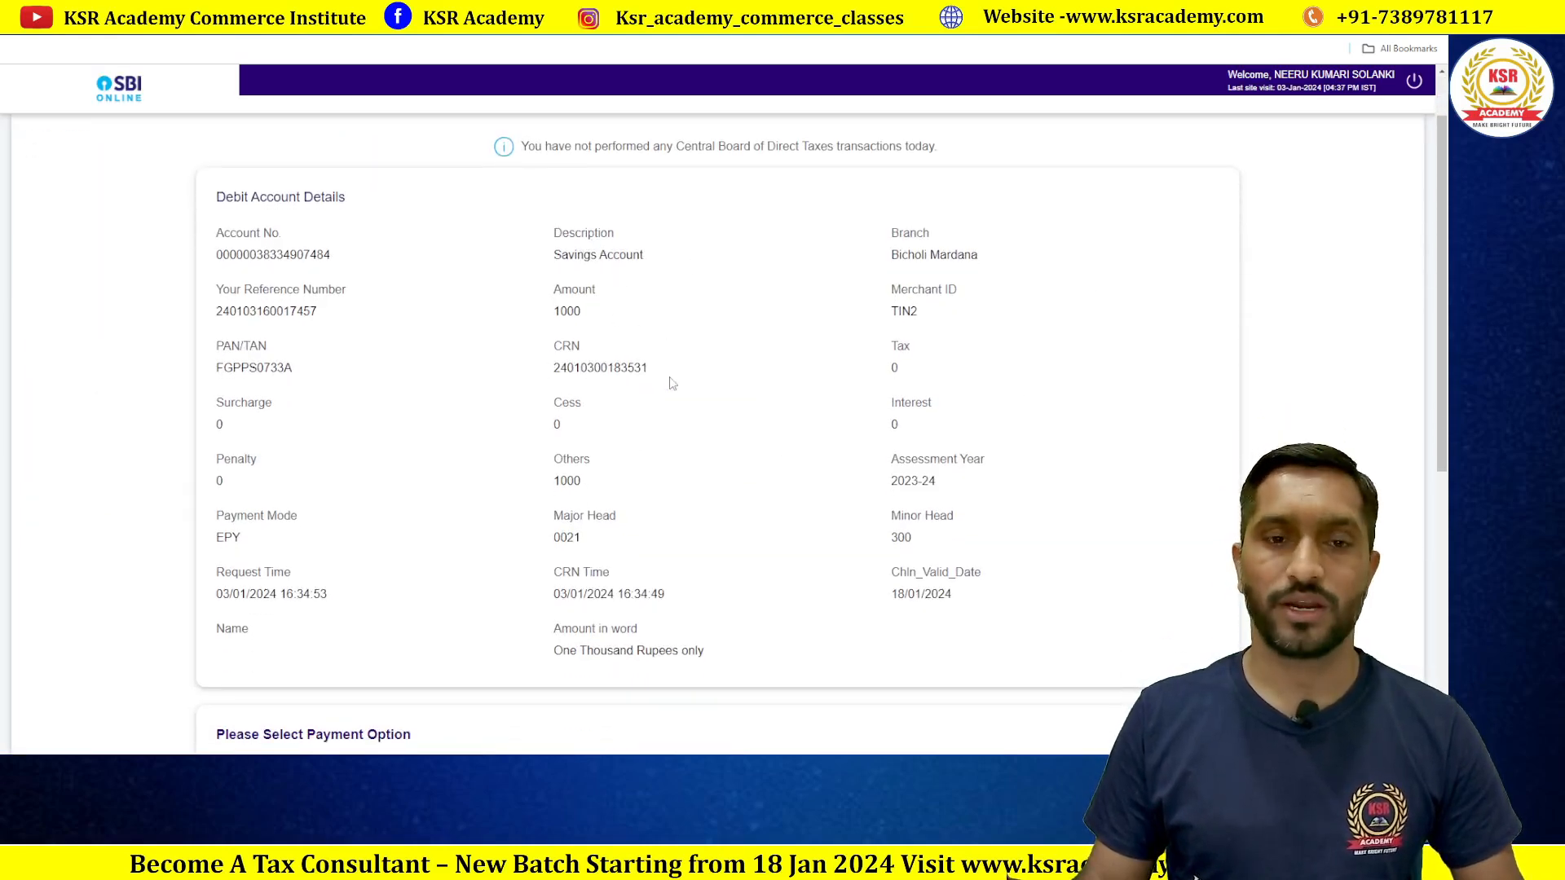
scroll(671, 383, down, 6)
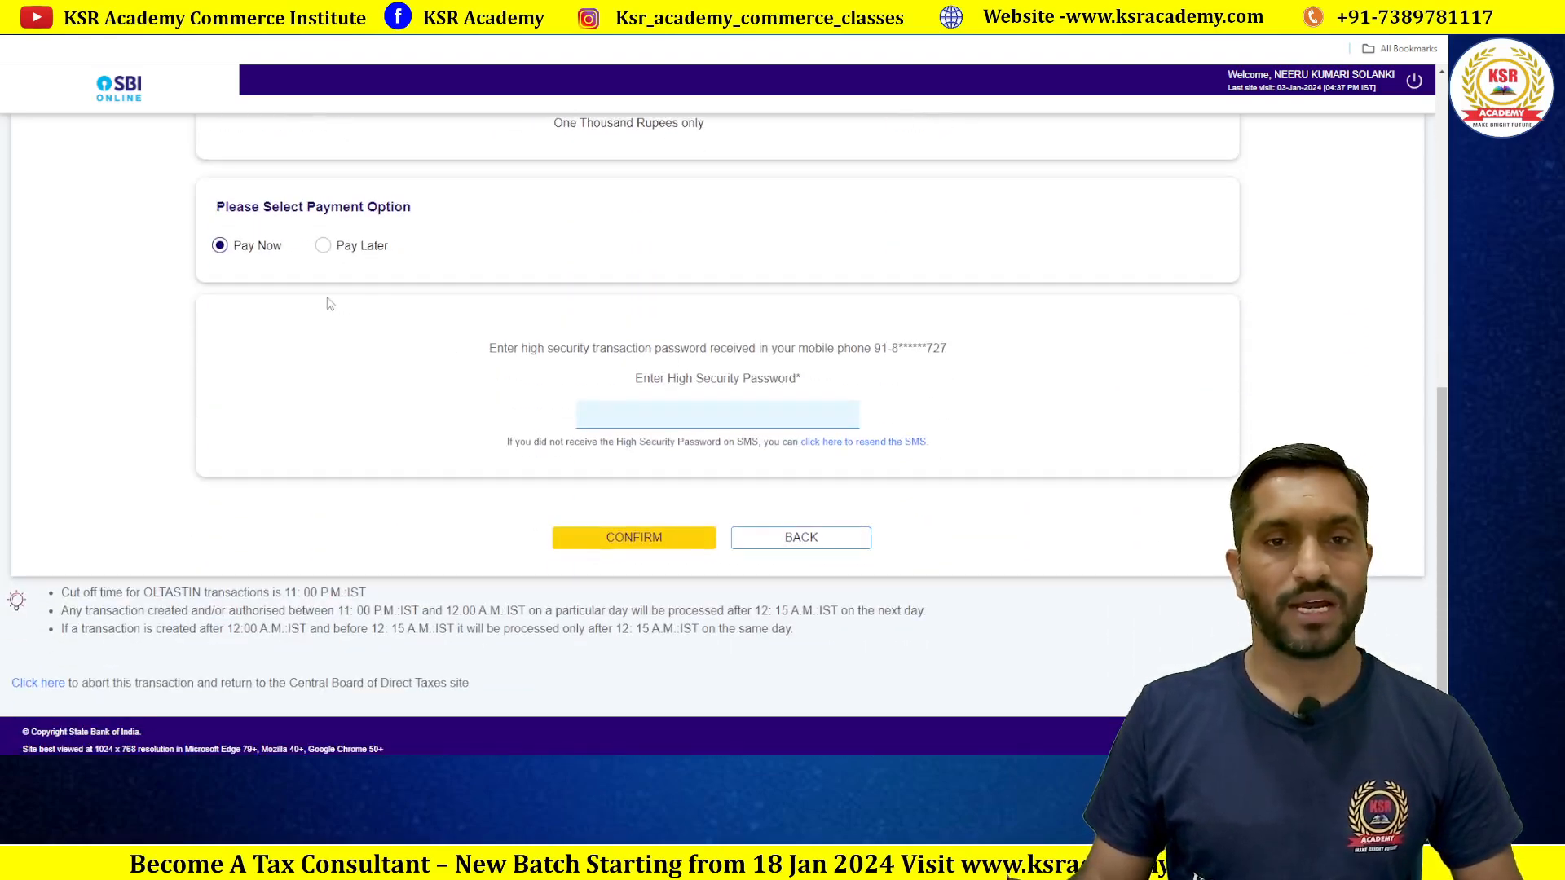
click(687, 420)
key(ctrl+v)
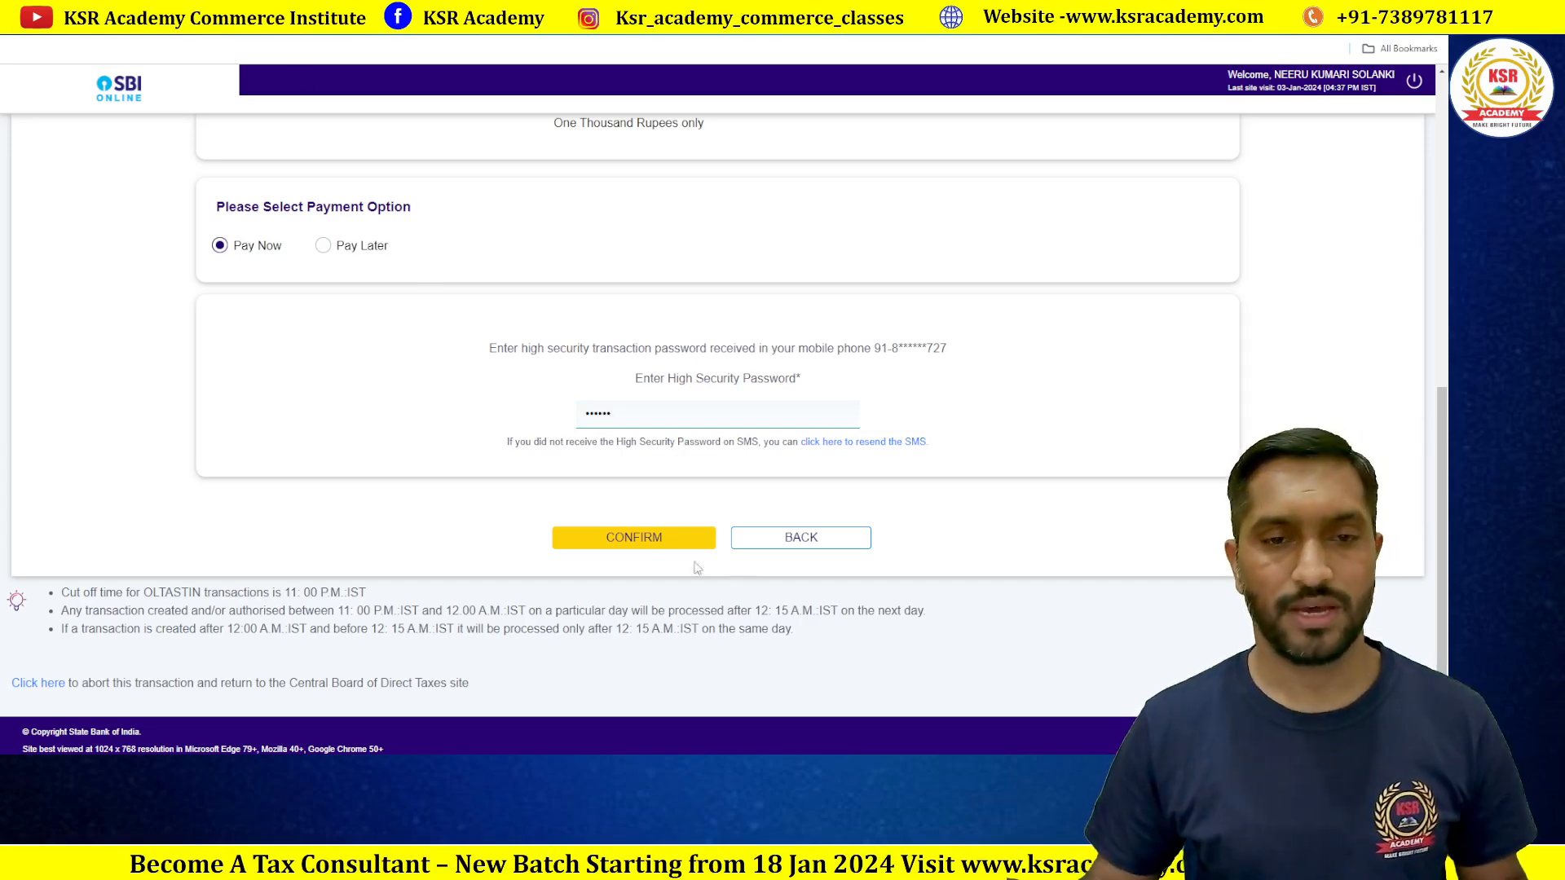
click(658, 543)
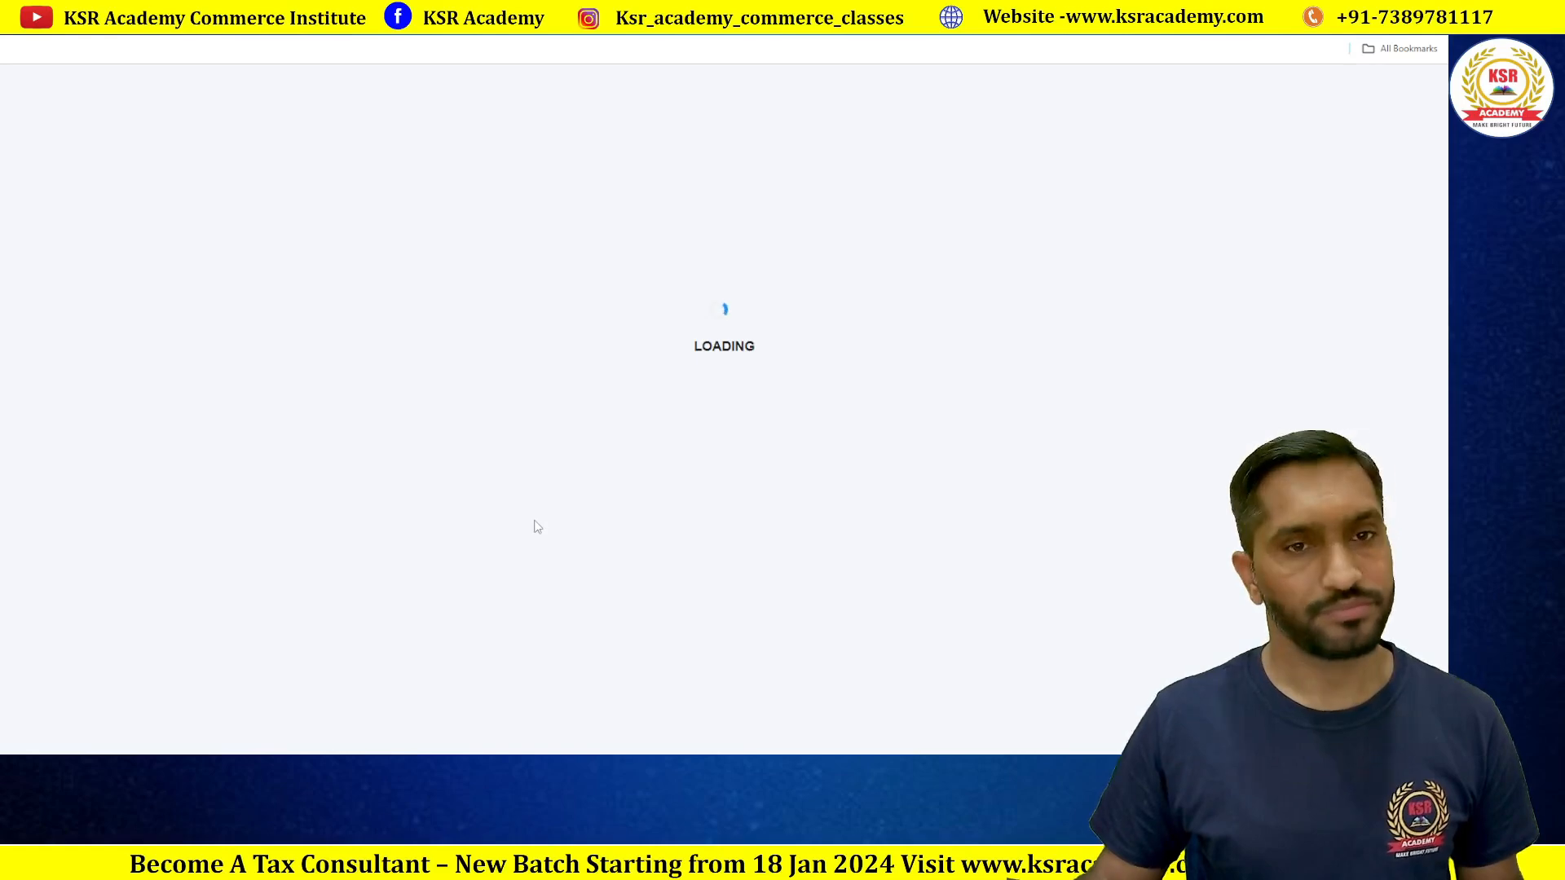
Step: Download the ₹1,000 challan receipt from the payment success page
scroll(772, 526, down, 5)
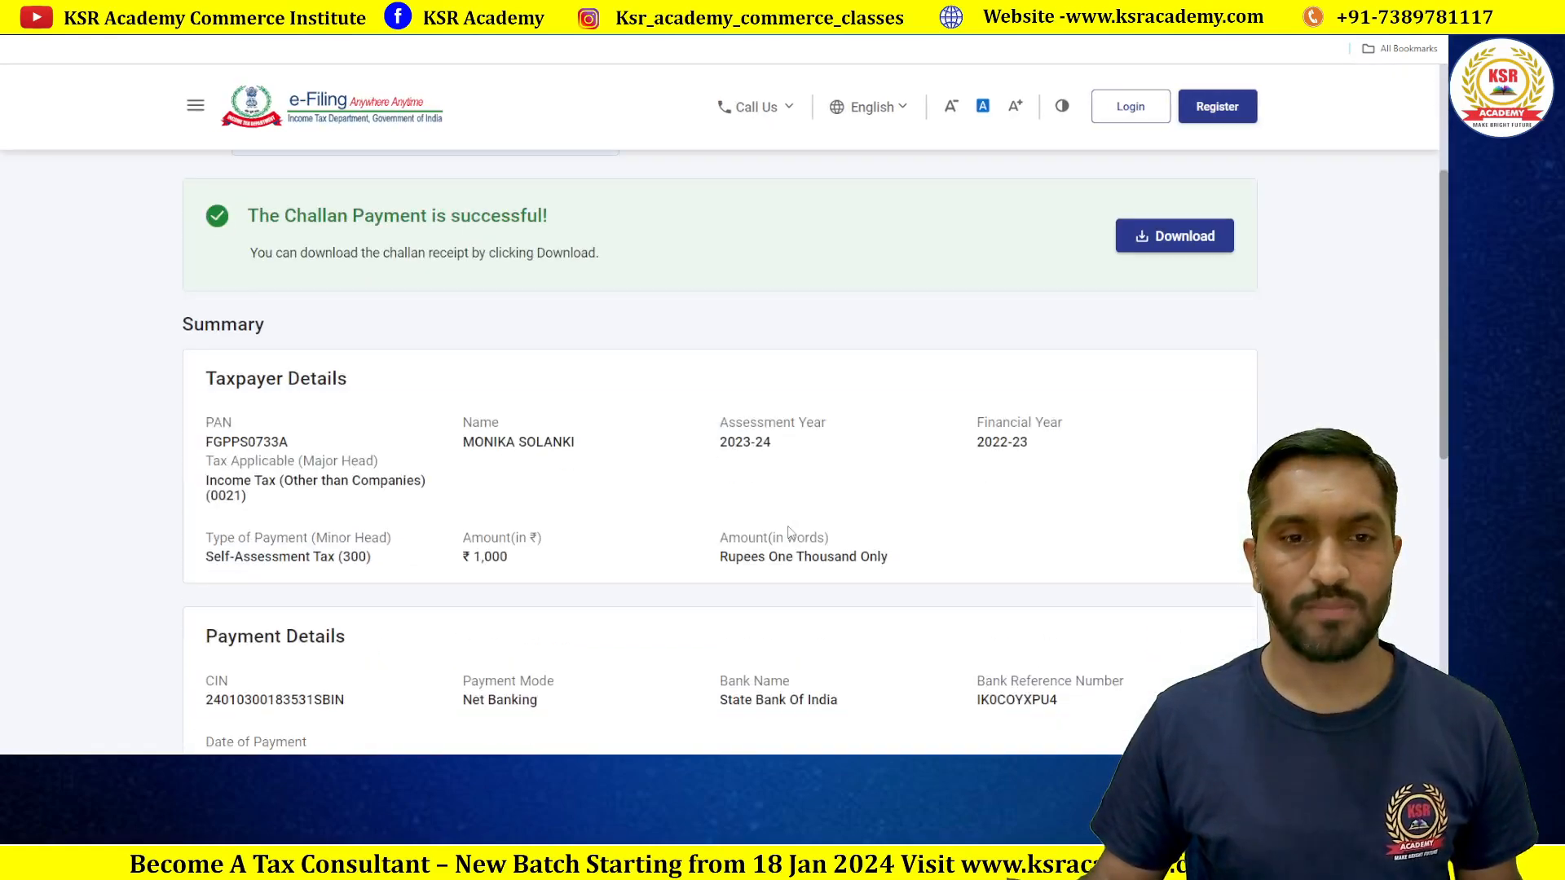
scroll(807, 520, down, 1)
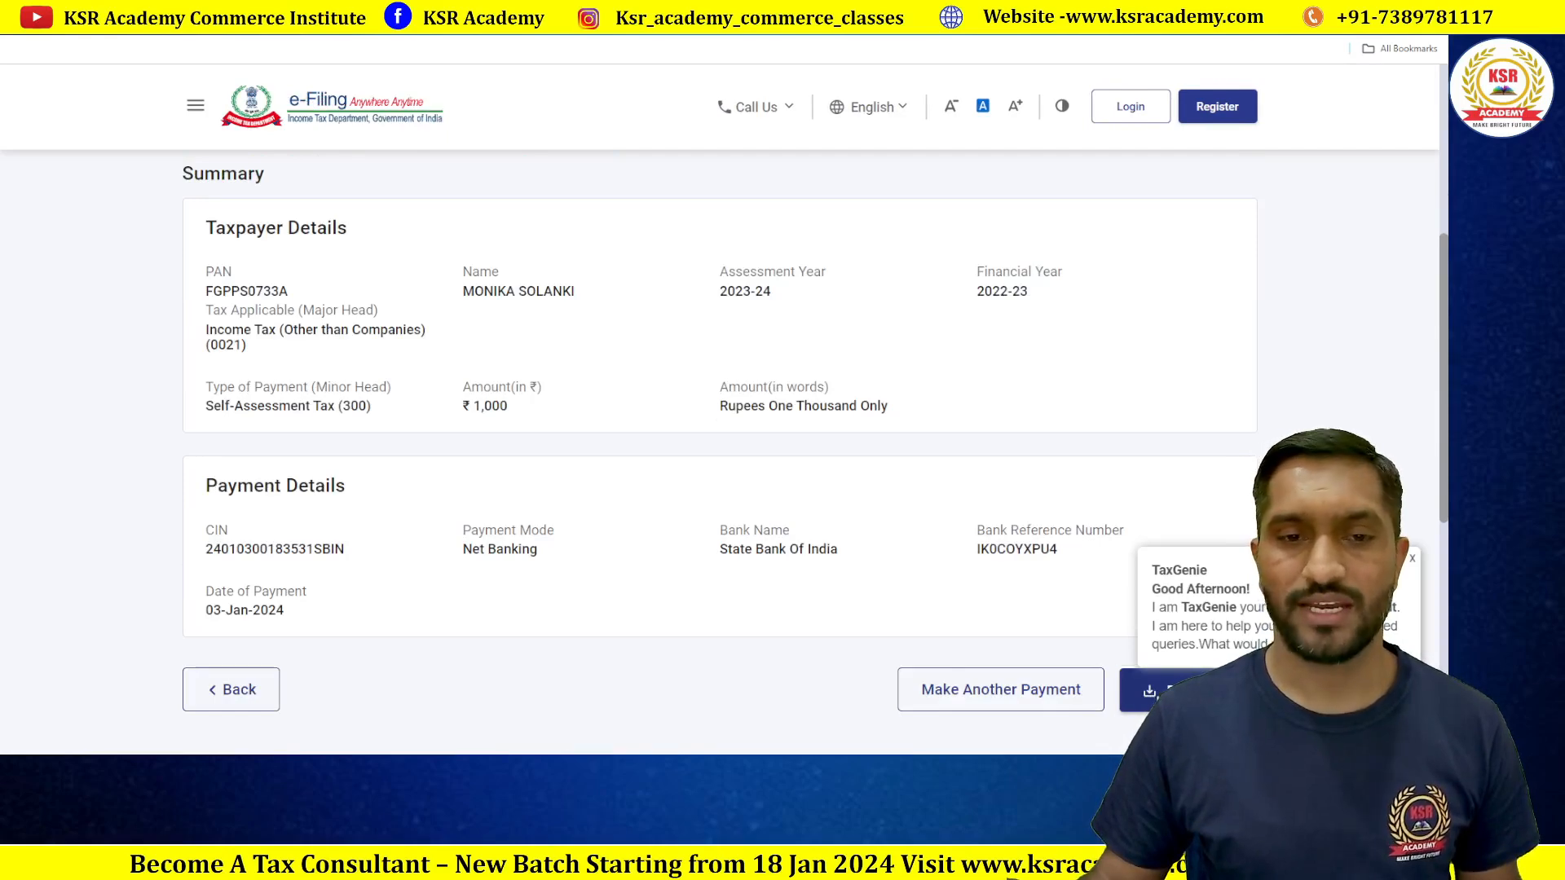
click(1149, 691)
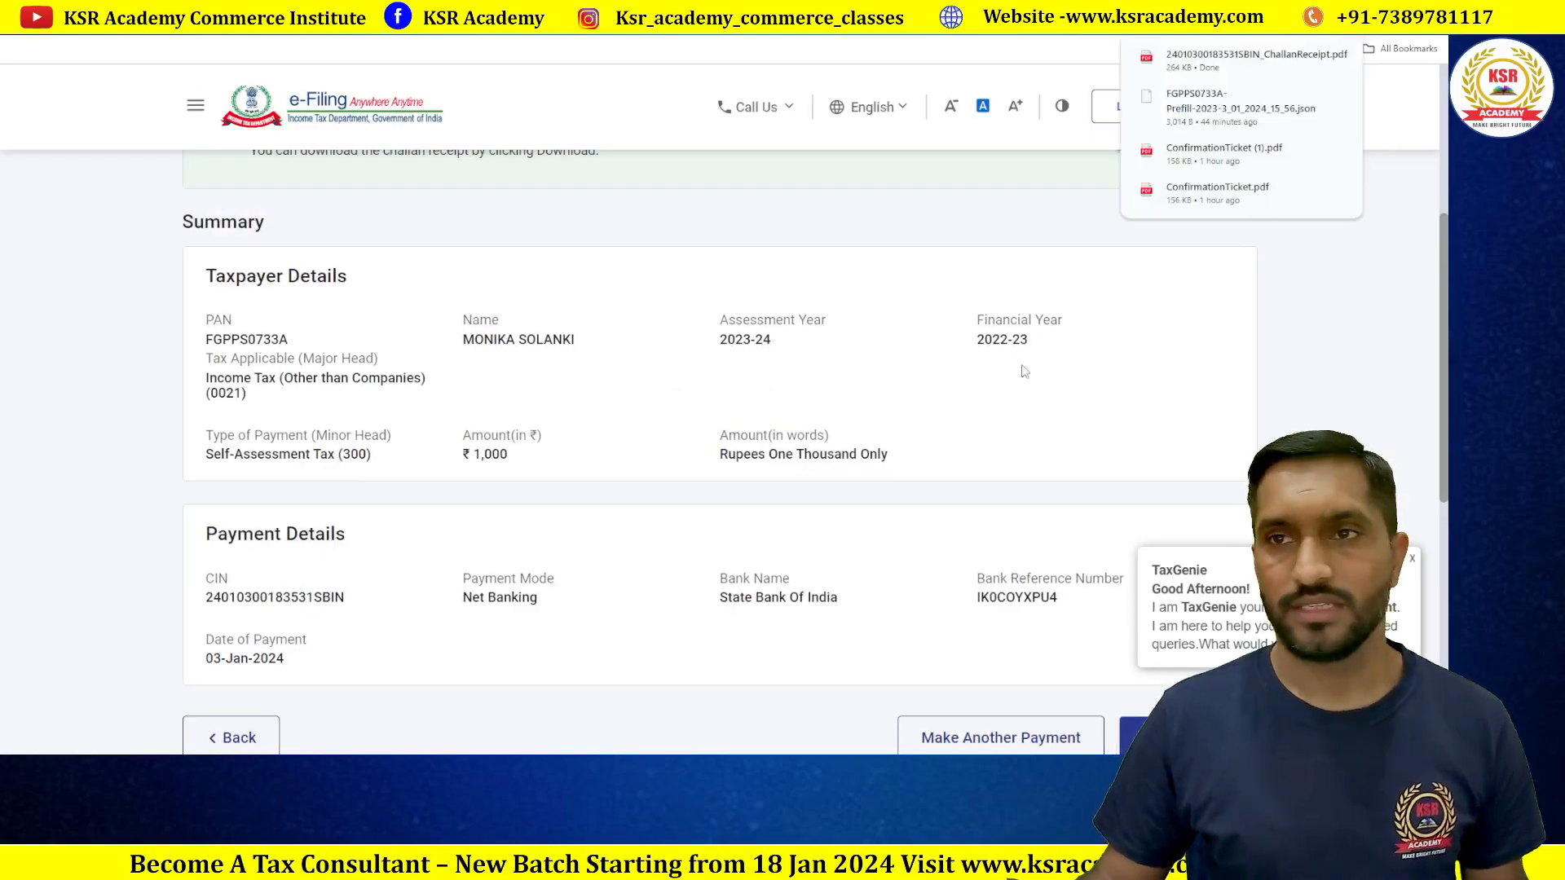
Step: Open ChallanReceipt.pdf to review it, then return to the ITR workbook
click(1255, 59)
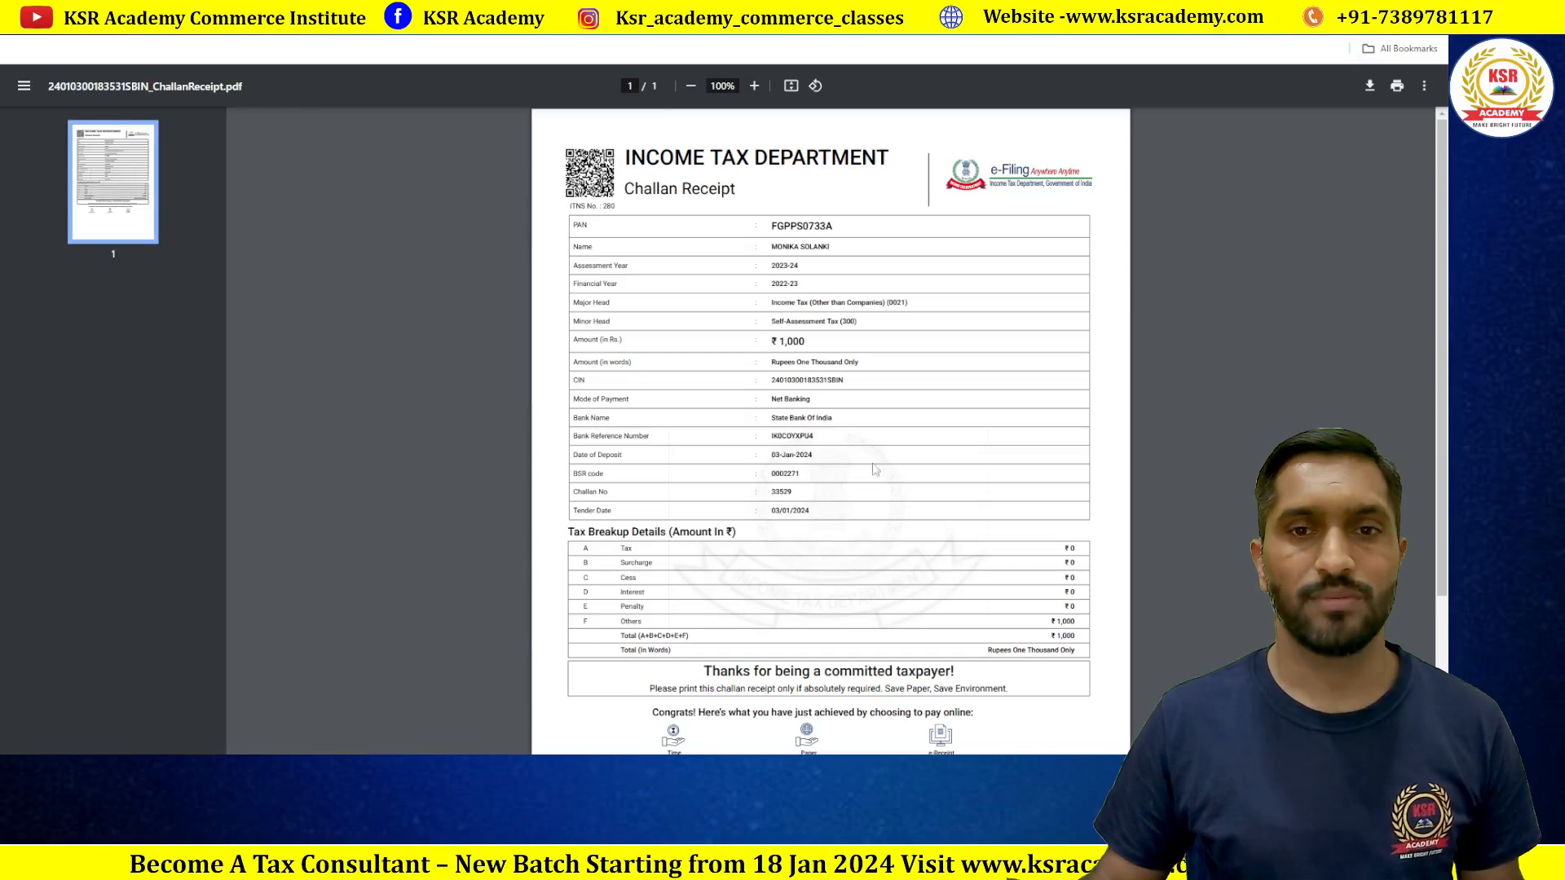
ctrl+scroll(864, 465, up, 5)
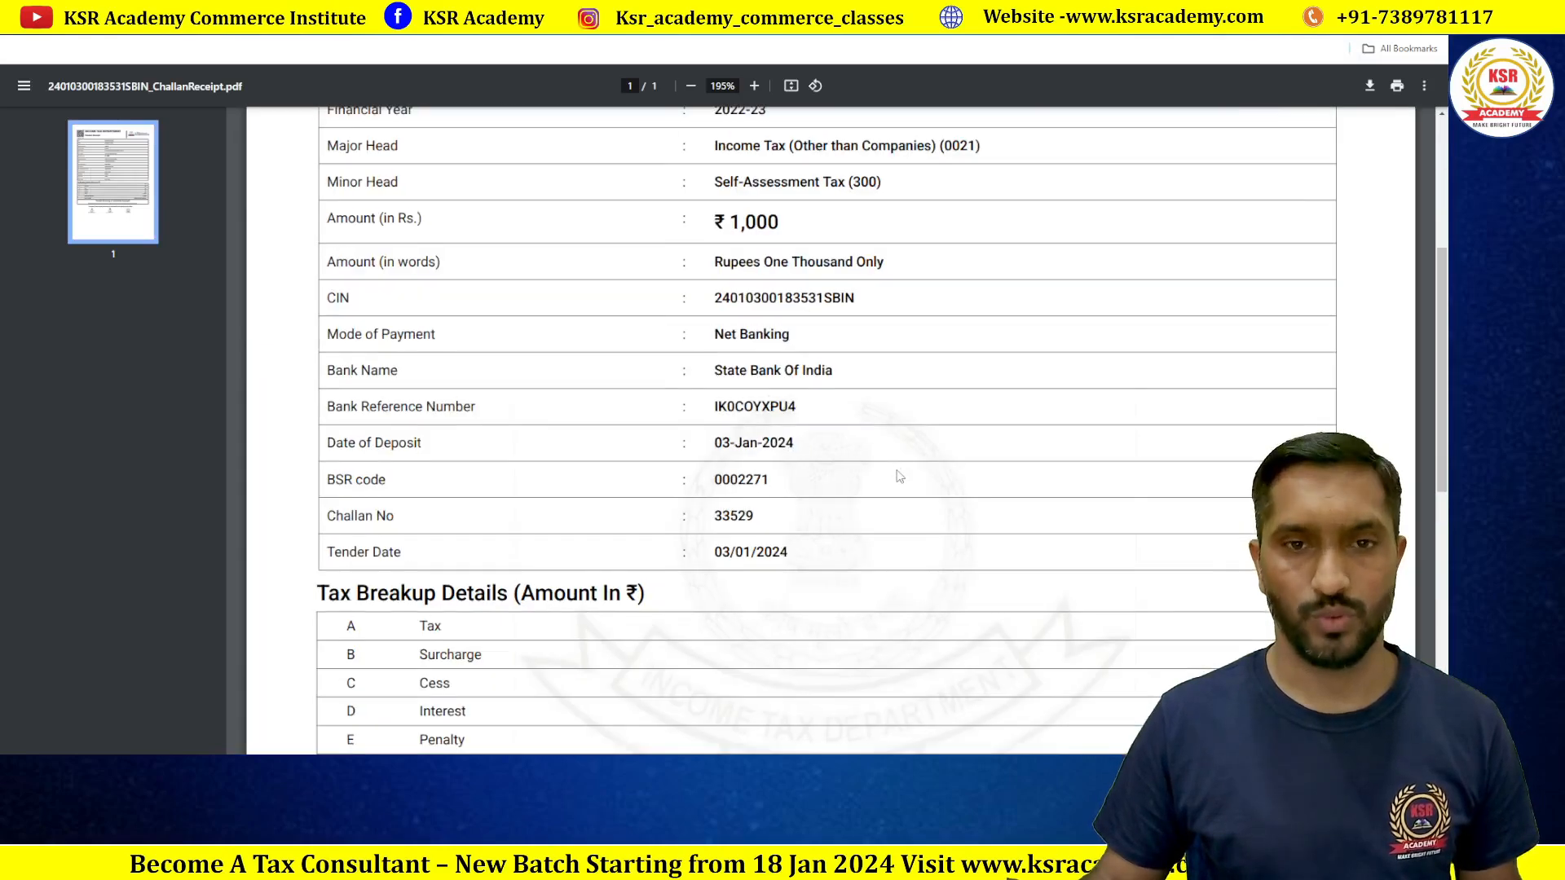
scroll(899, 476, up, 2)
scroll(900, 476, down, 3)
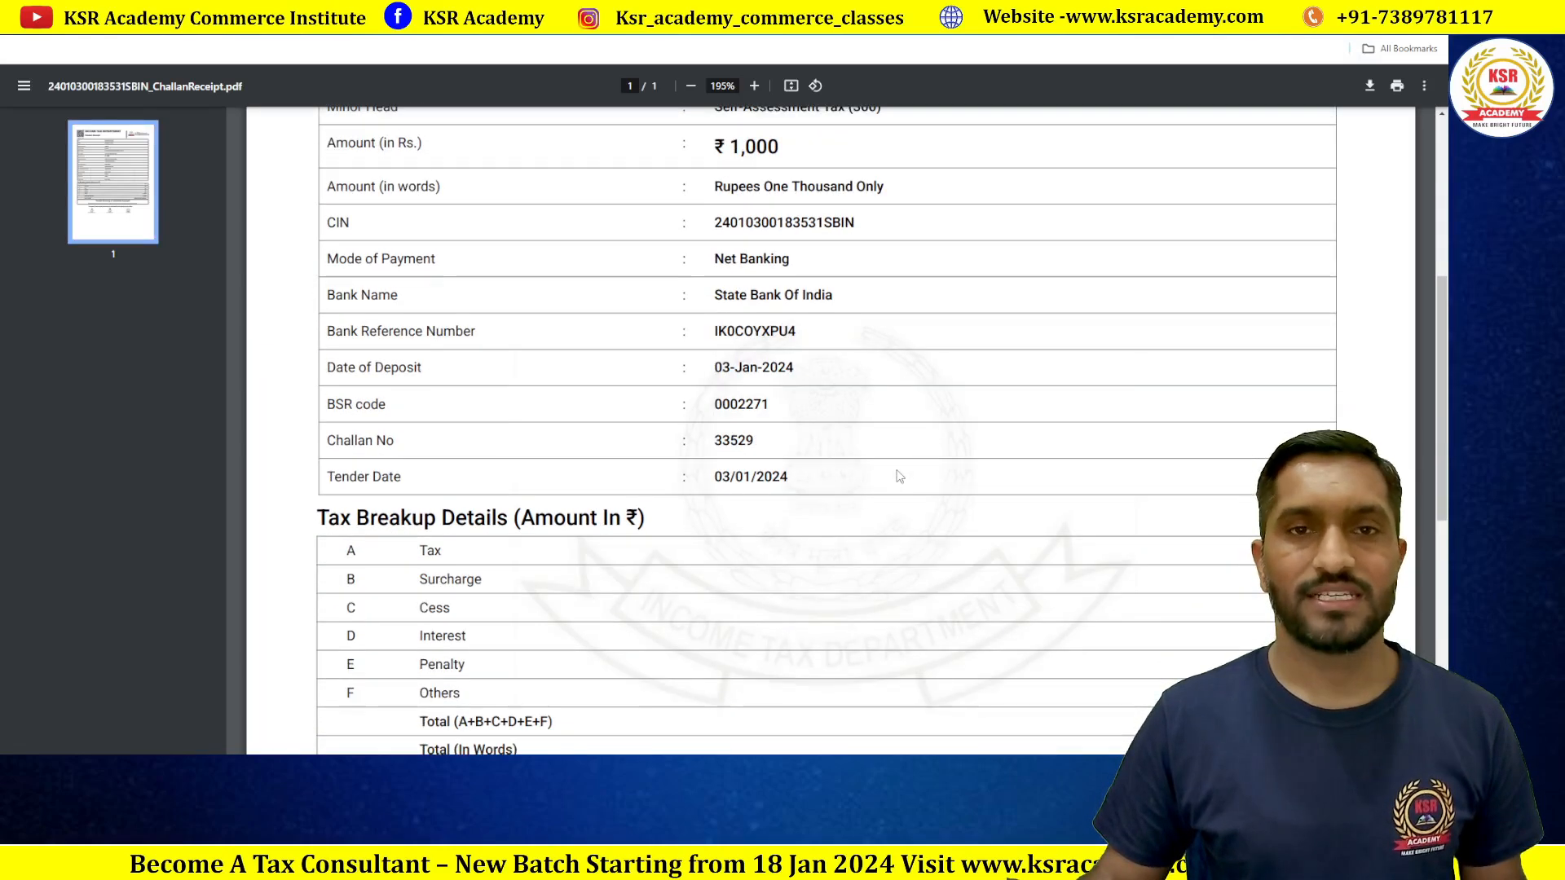
scroll(899, 476, down, 1)
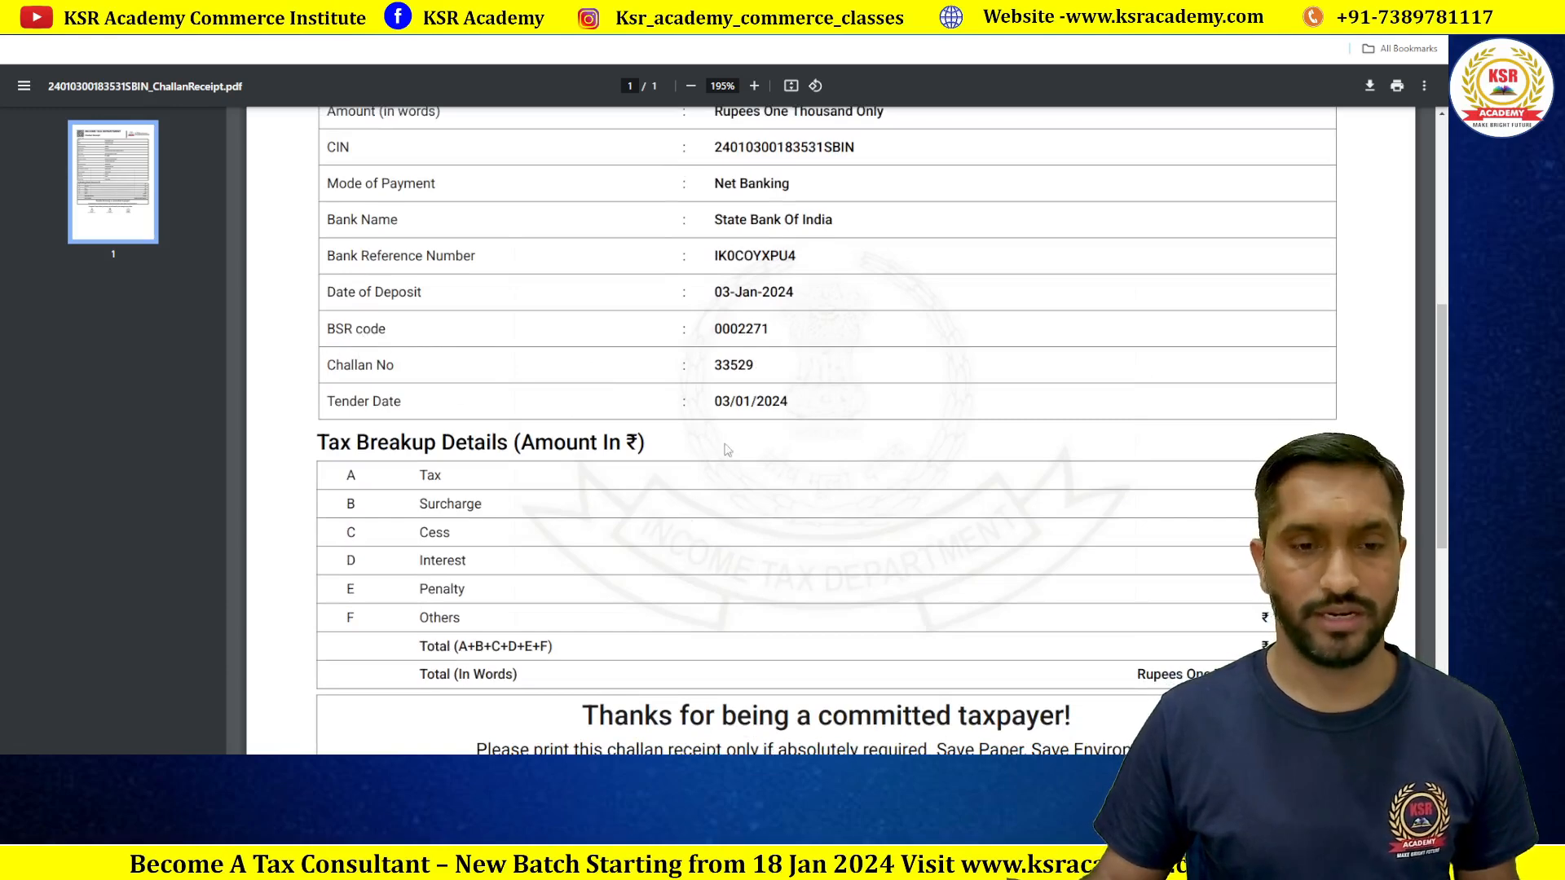
mouse_move(571, 770)
click(573, 707)
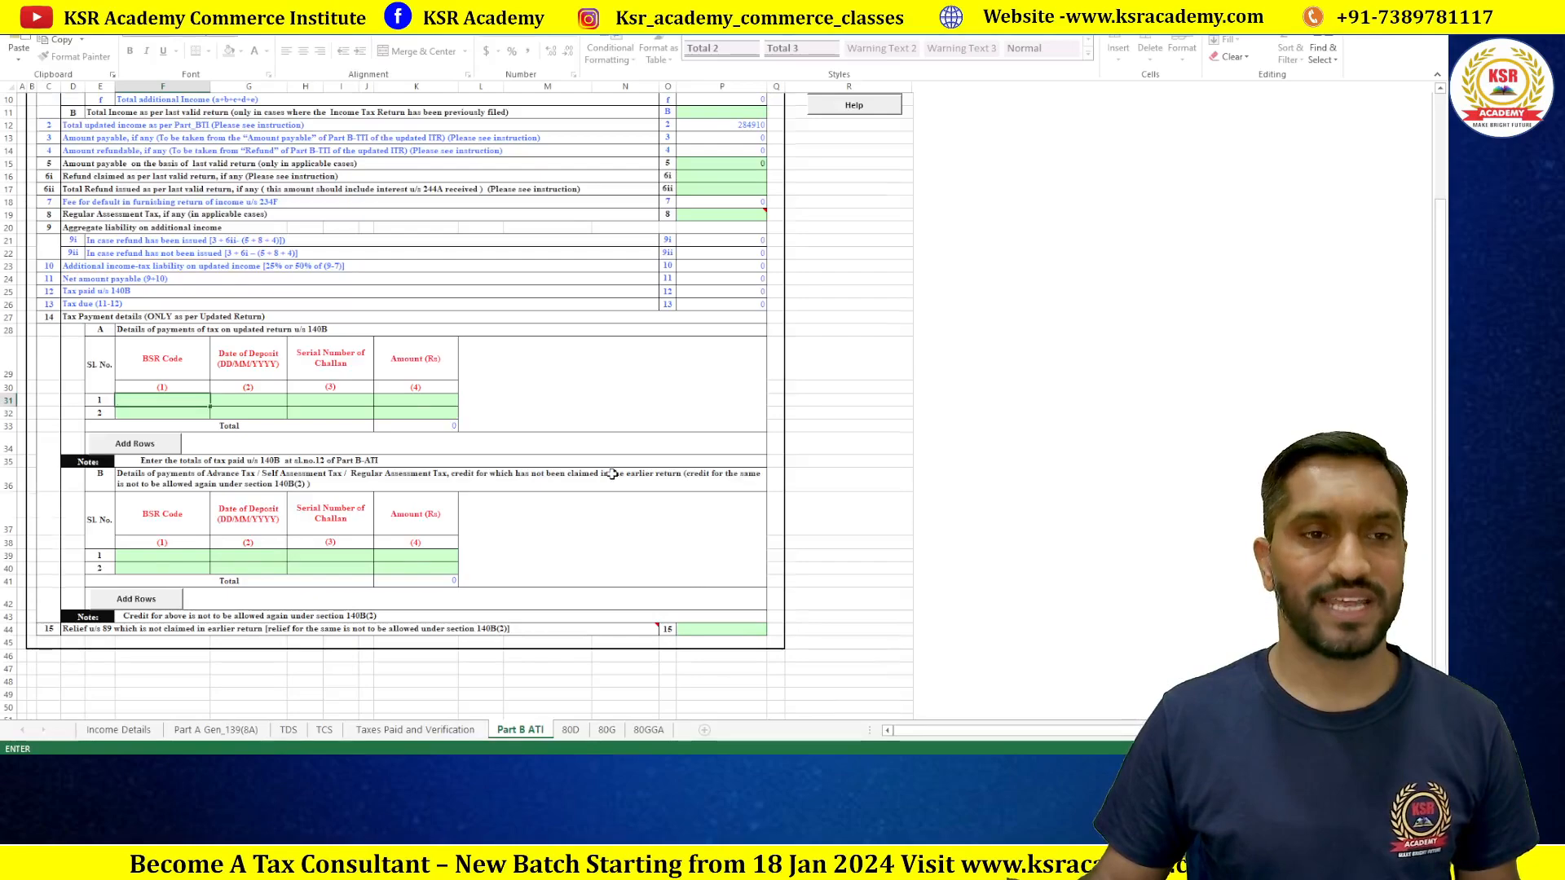
scroll(612, 474, up, 3)
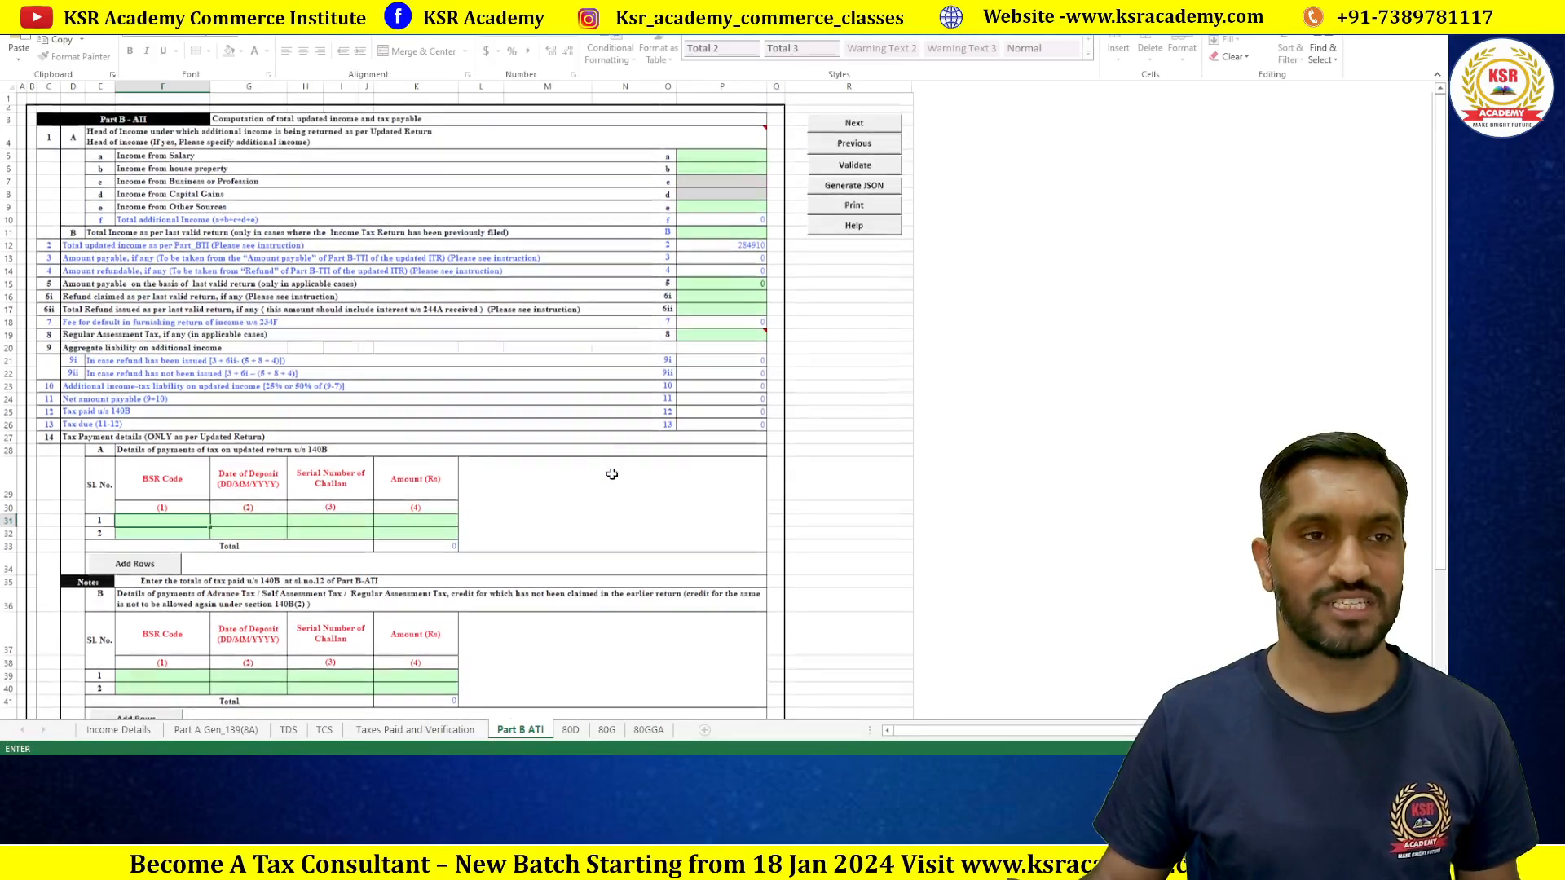
click(427, 733)
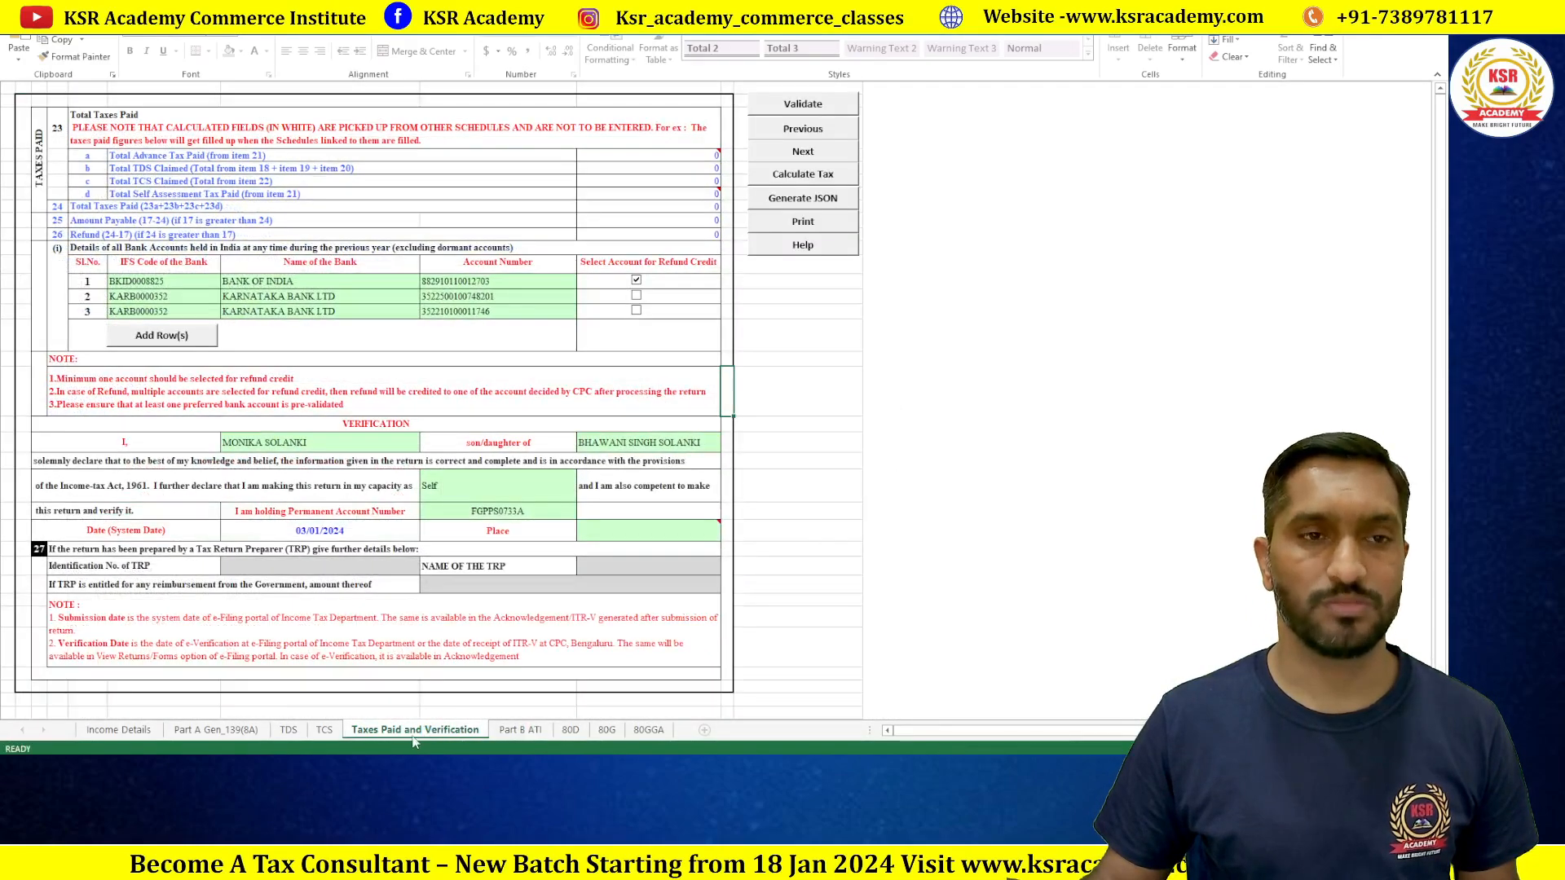
click(519, 733)
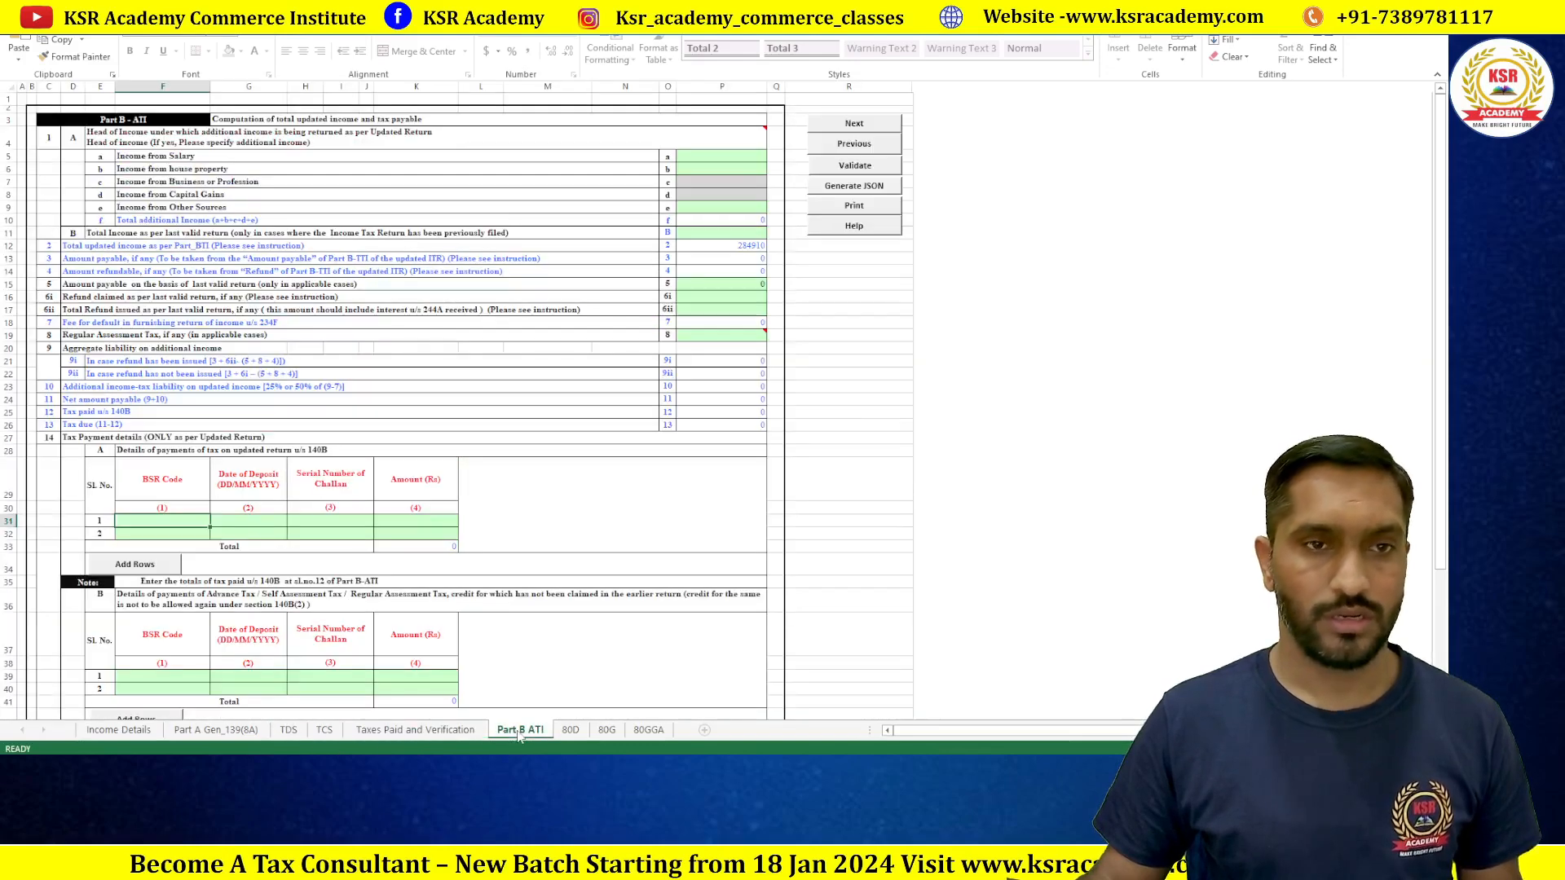
click(414, 731)
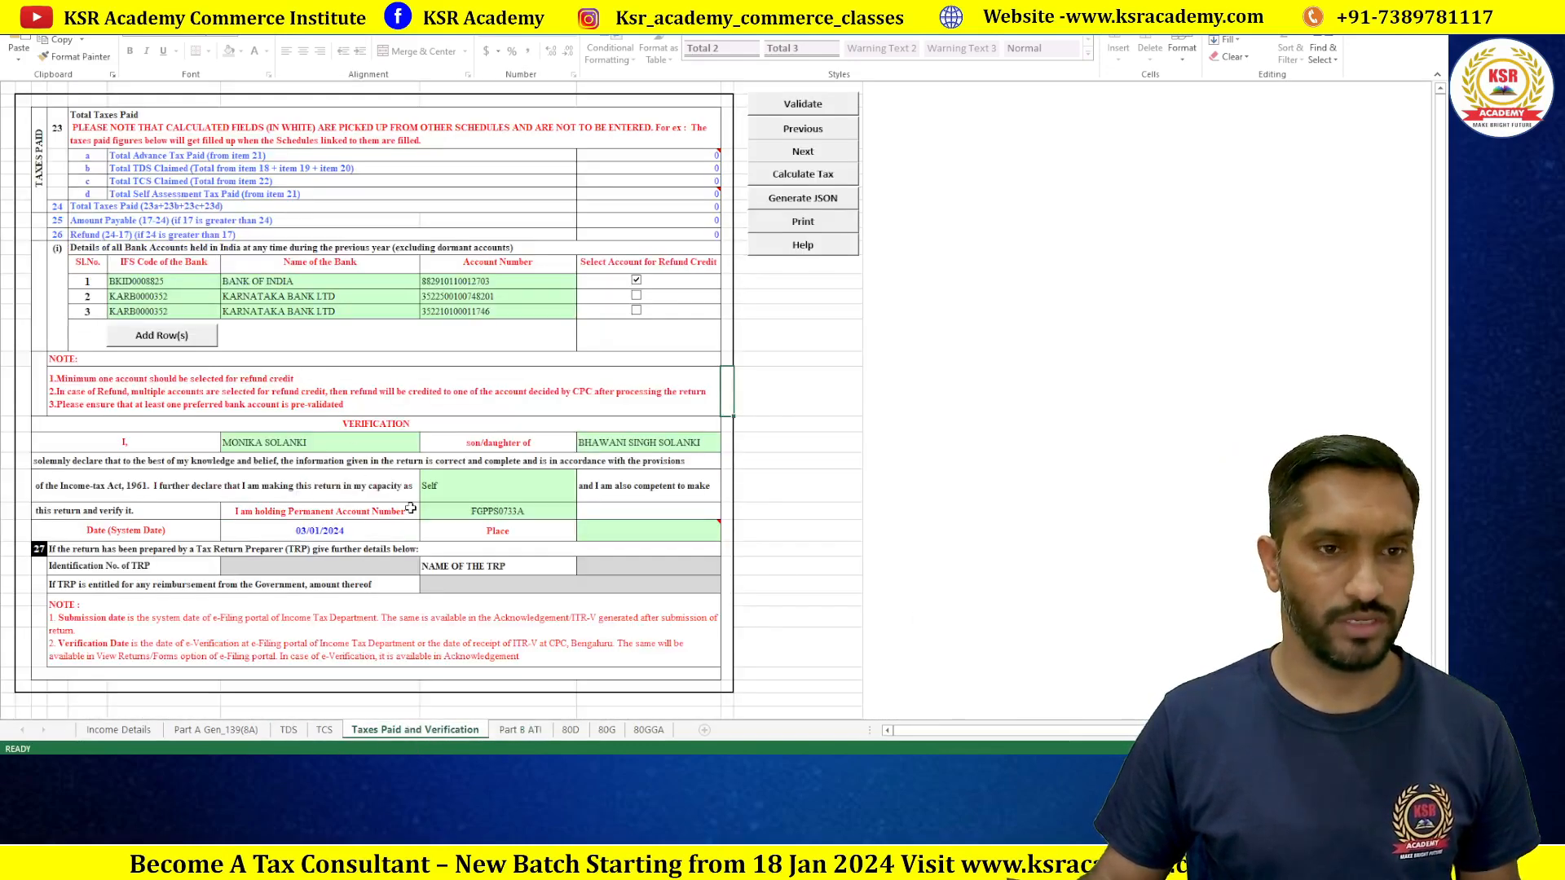
double_click(230, 733)
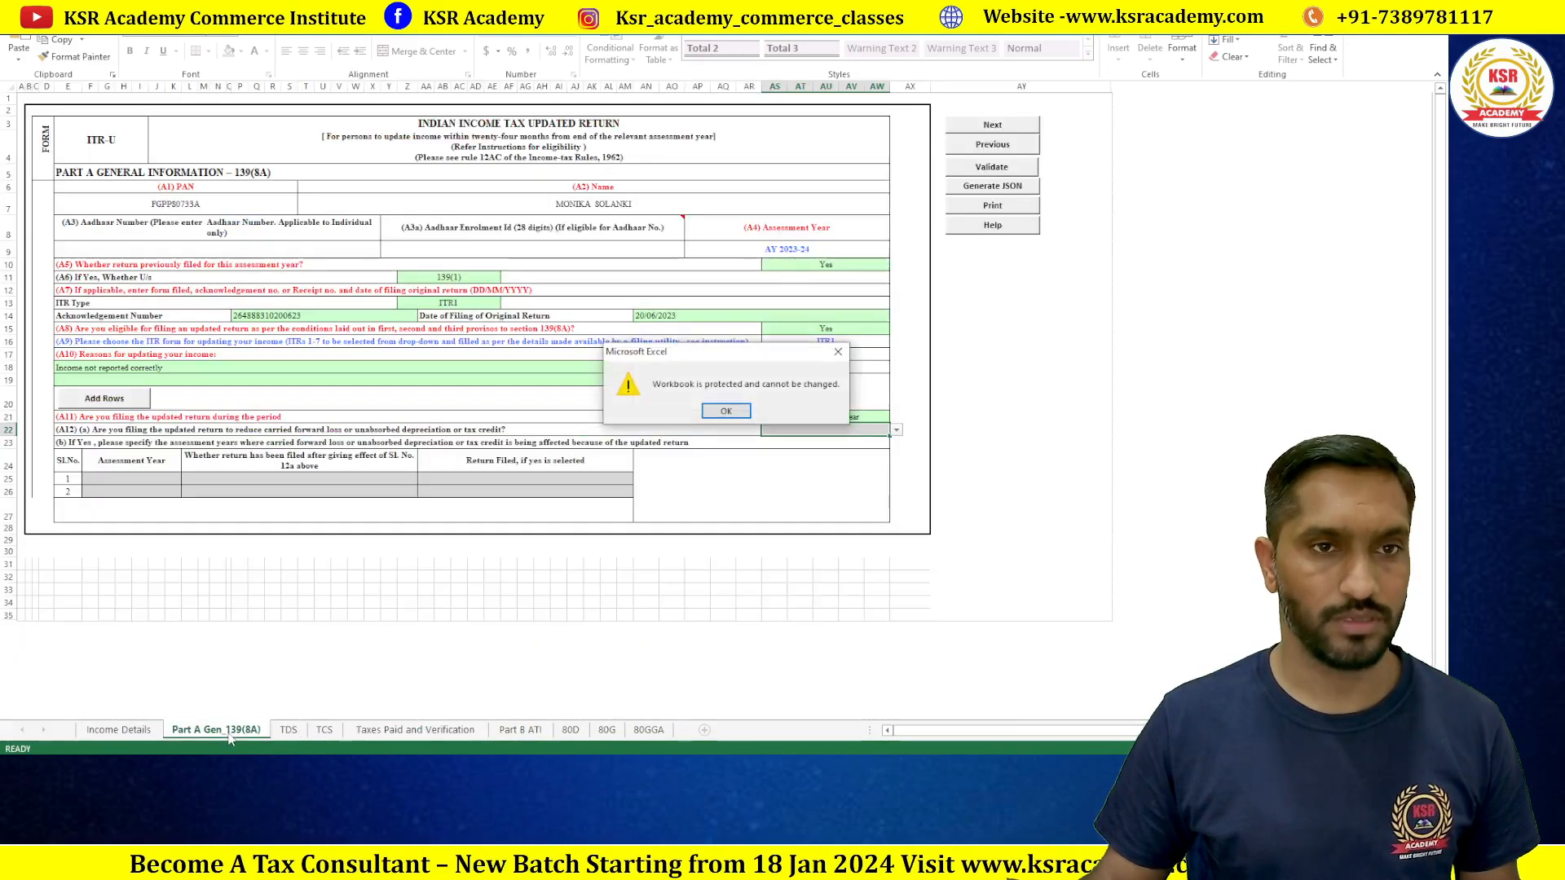
click(726, 411)
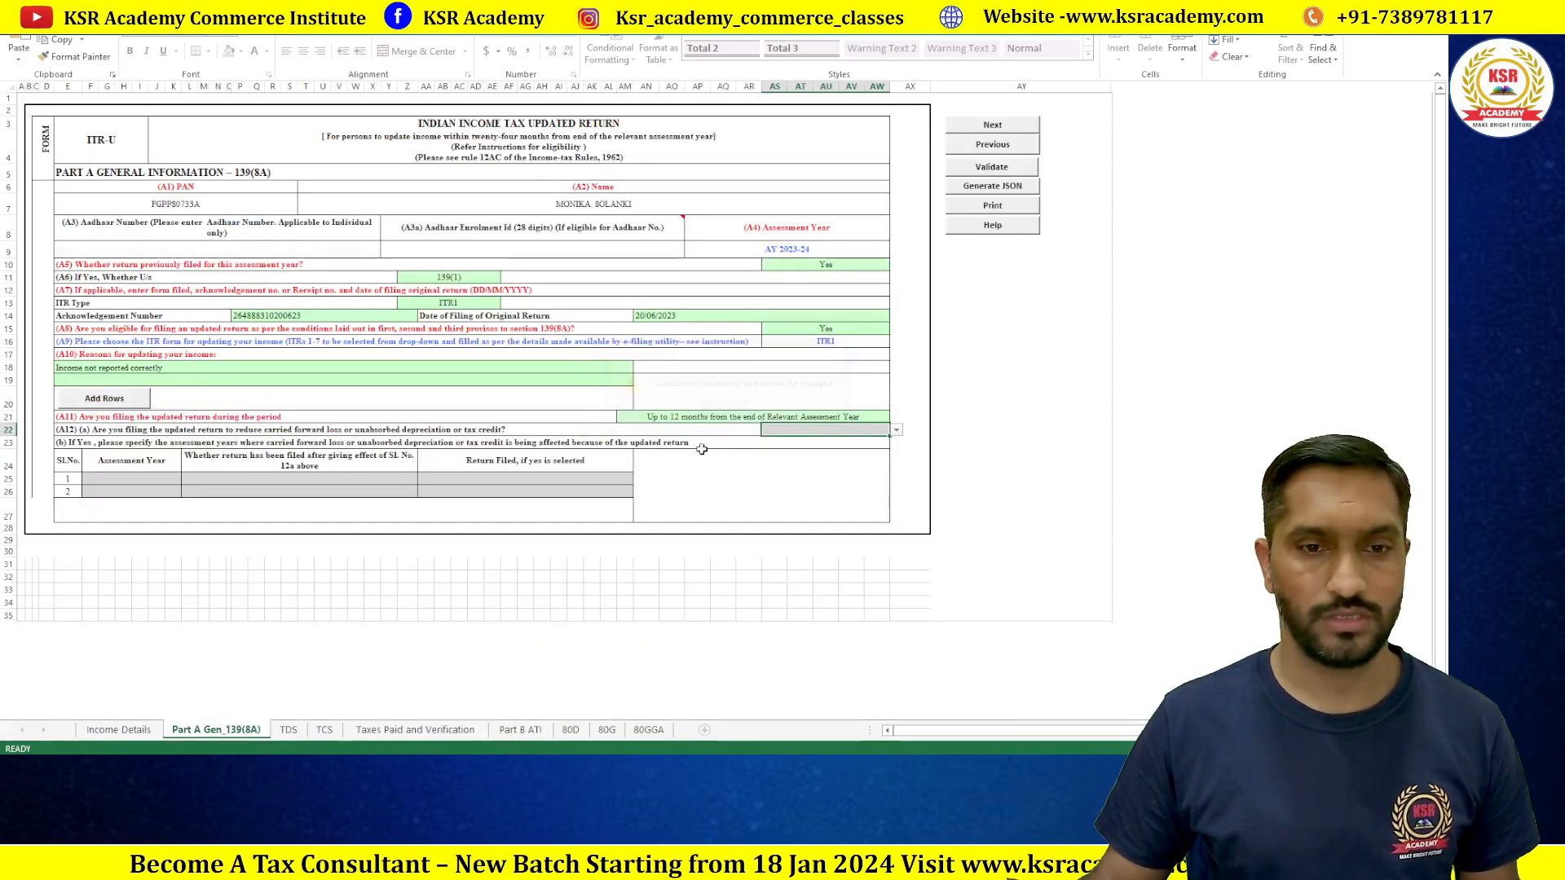
click(400, 731)
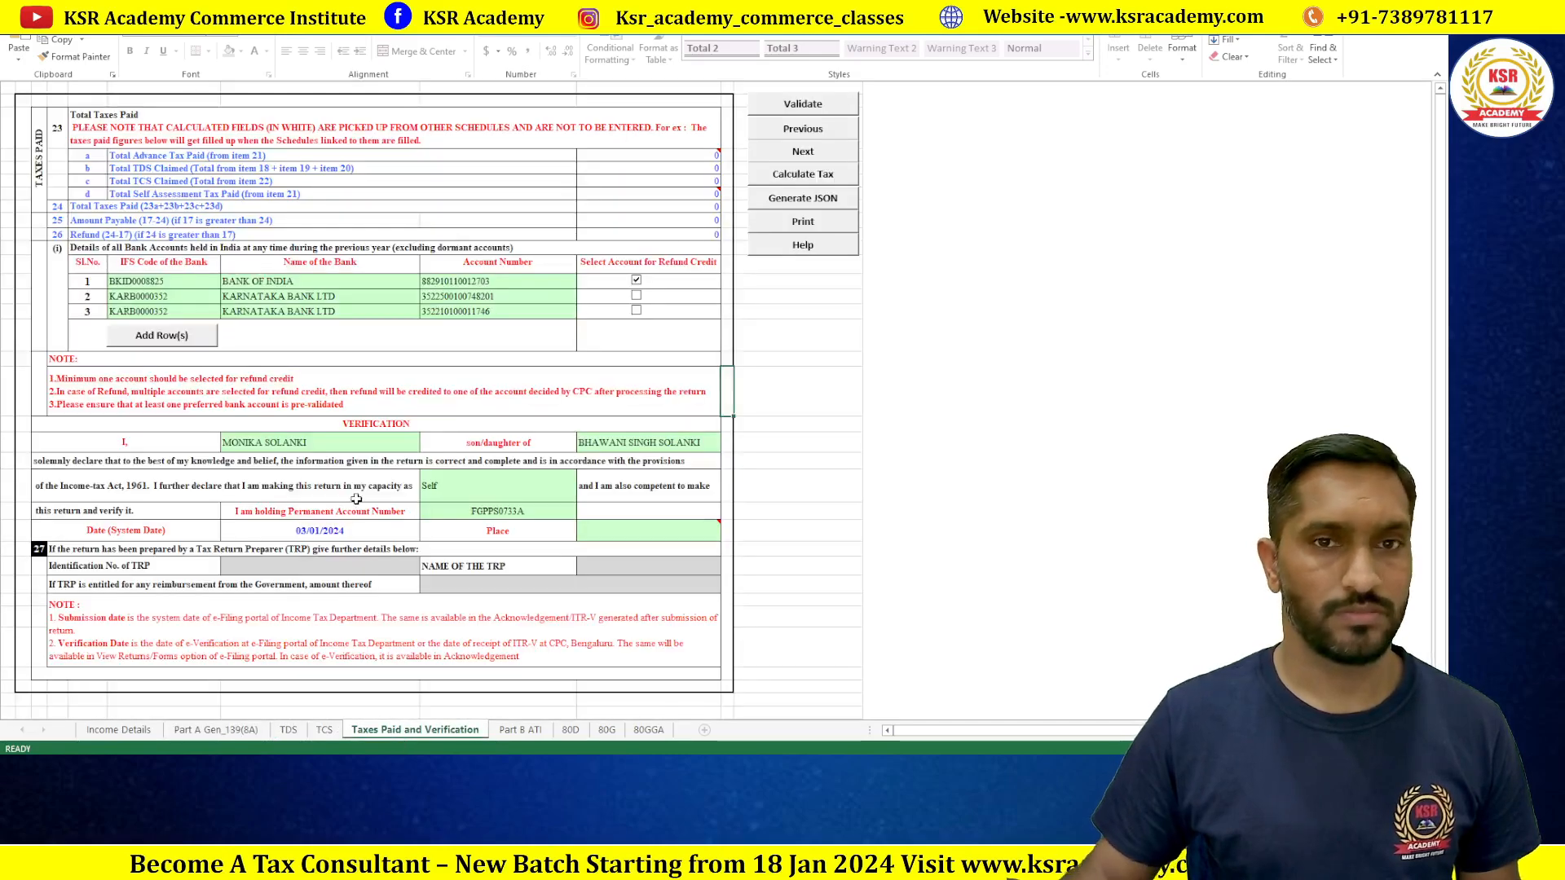
click(514, 731)
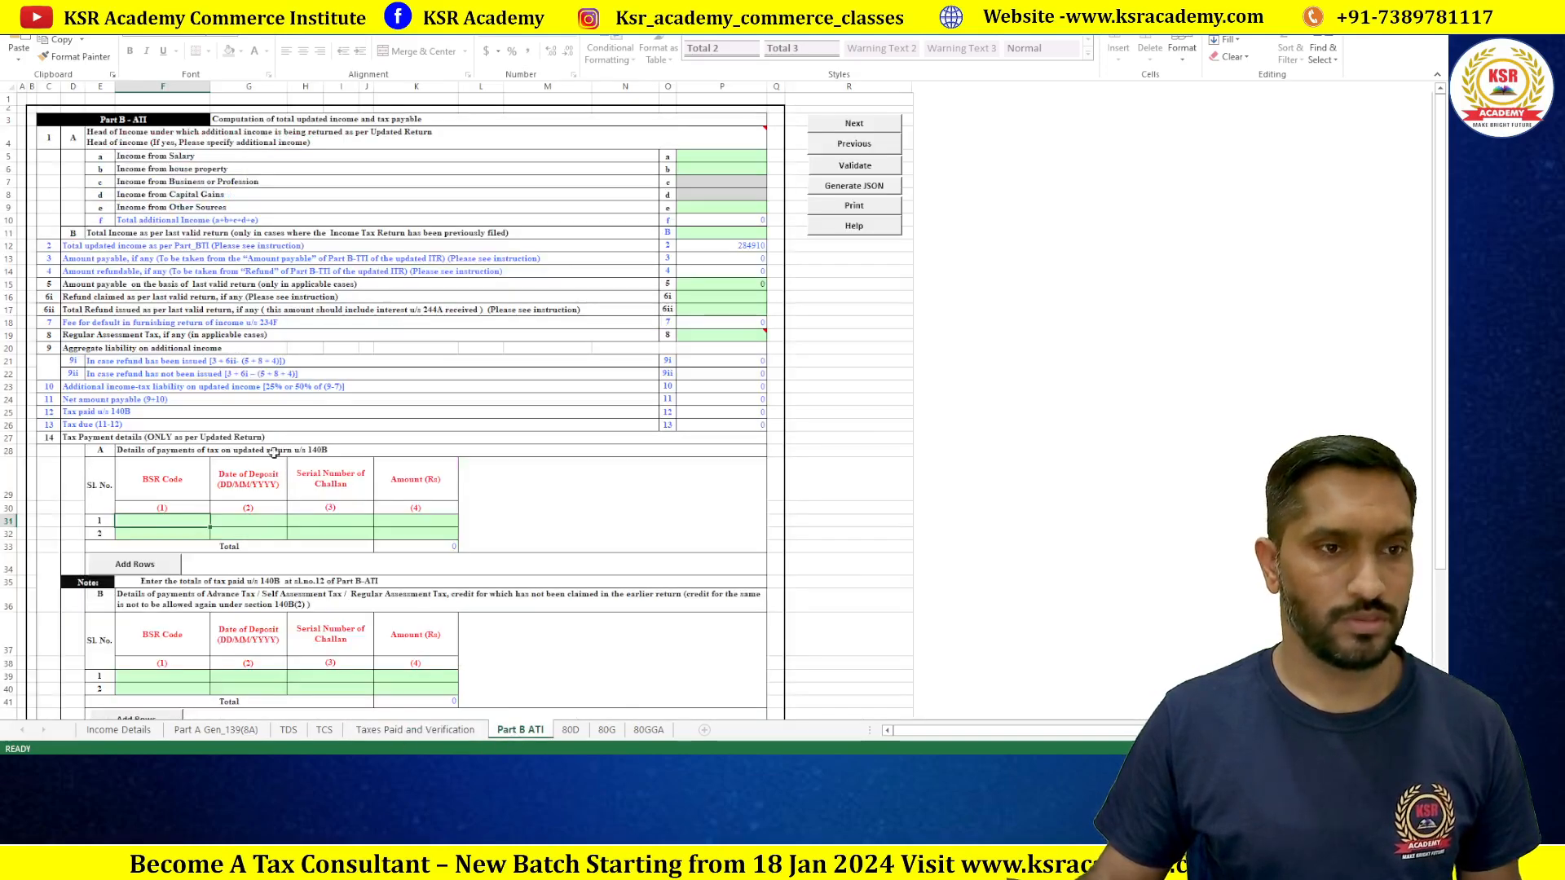
scroll(244, 363, down, 3)
scroll(274, 382, up, 5)
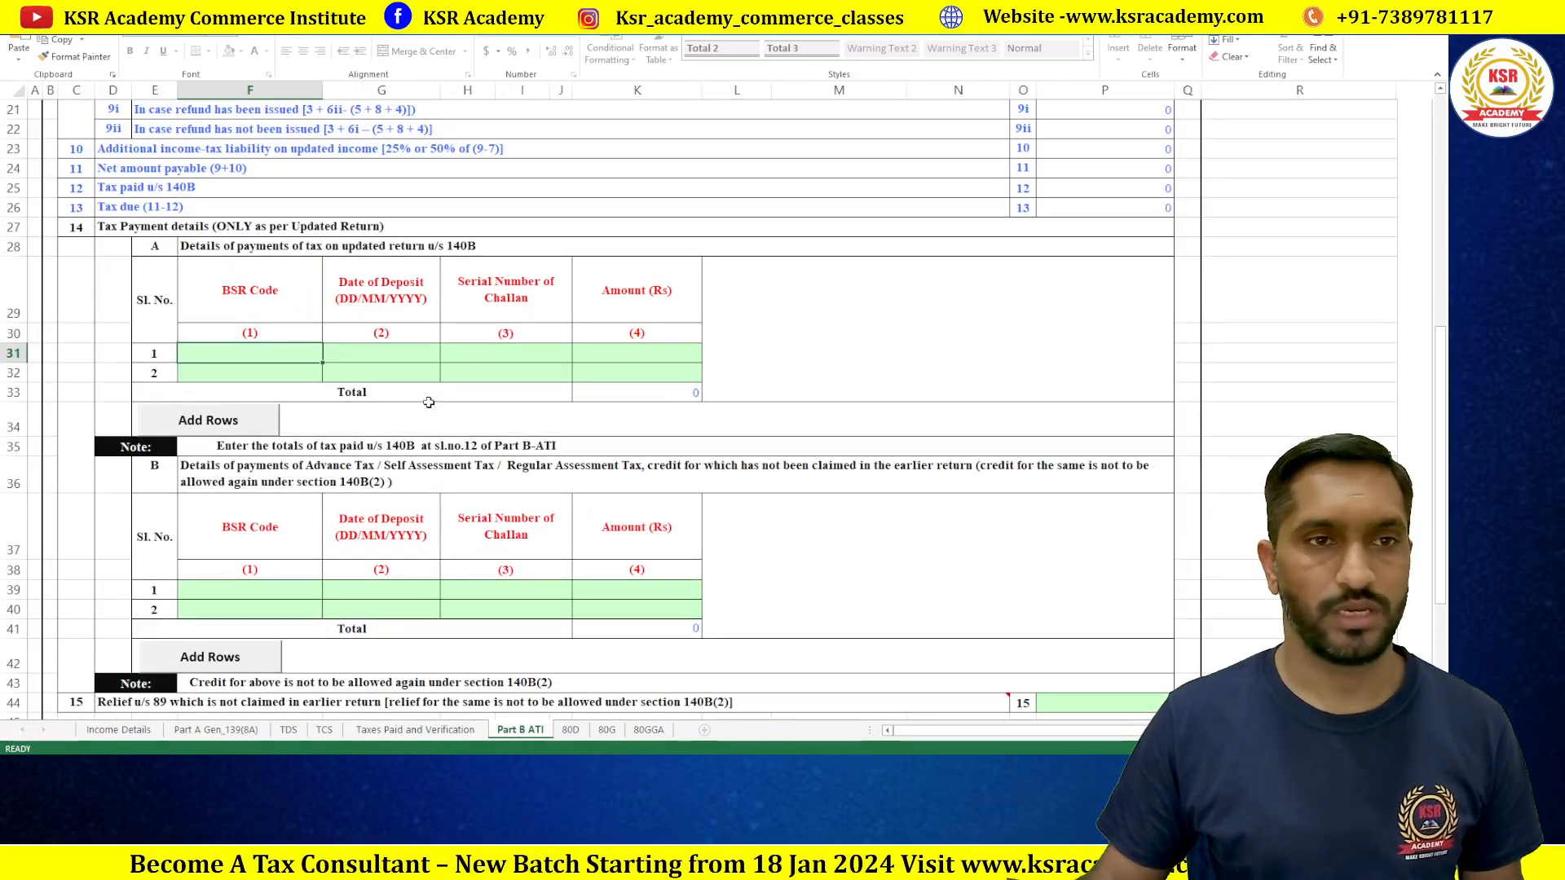
scroll(429, 401, up, 1)
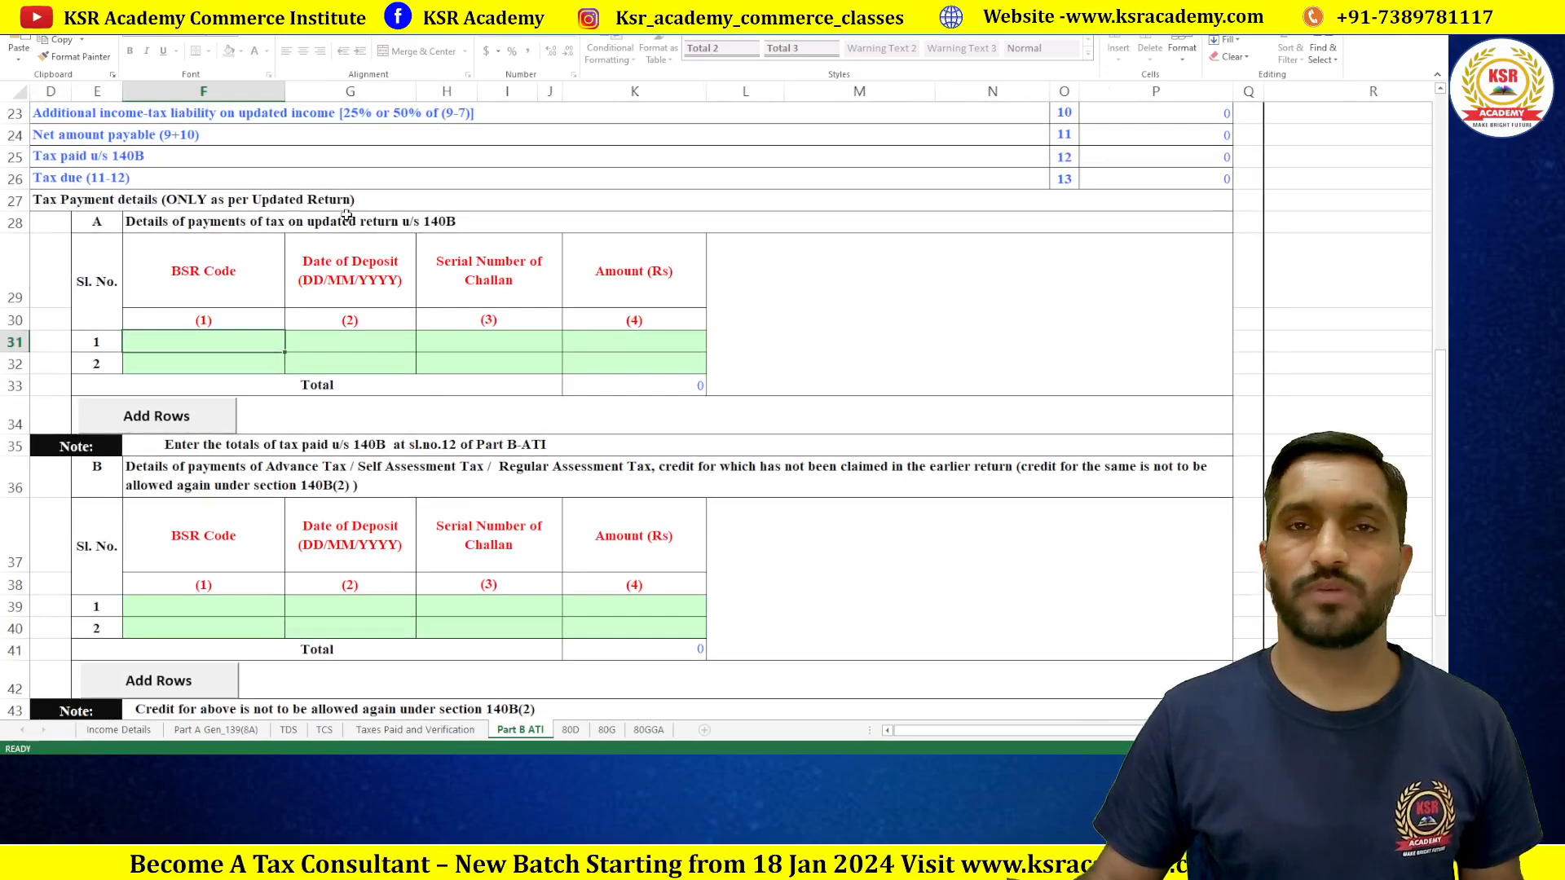
Step: Enter the challan's BSR code and deposit date 03/01/2024 in the first 140B row
key(alt+Tab)
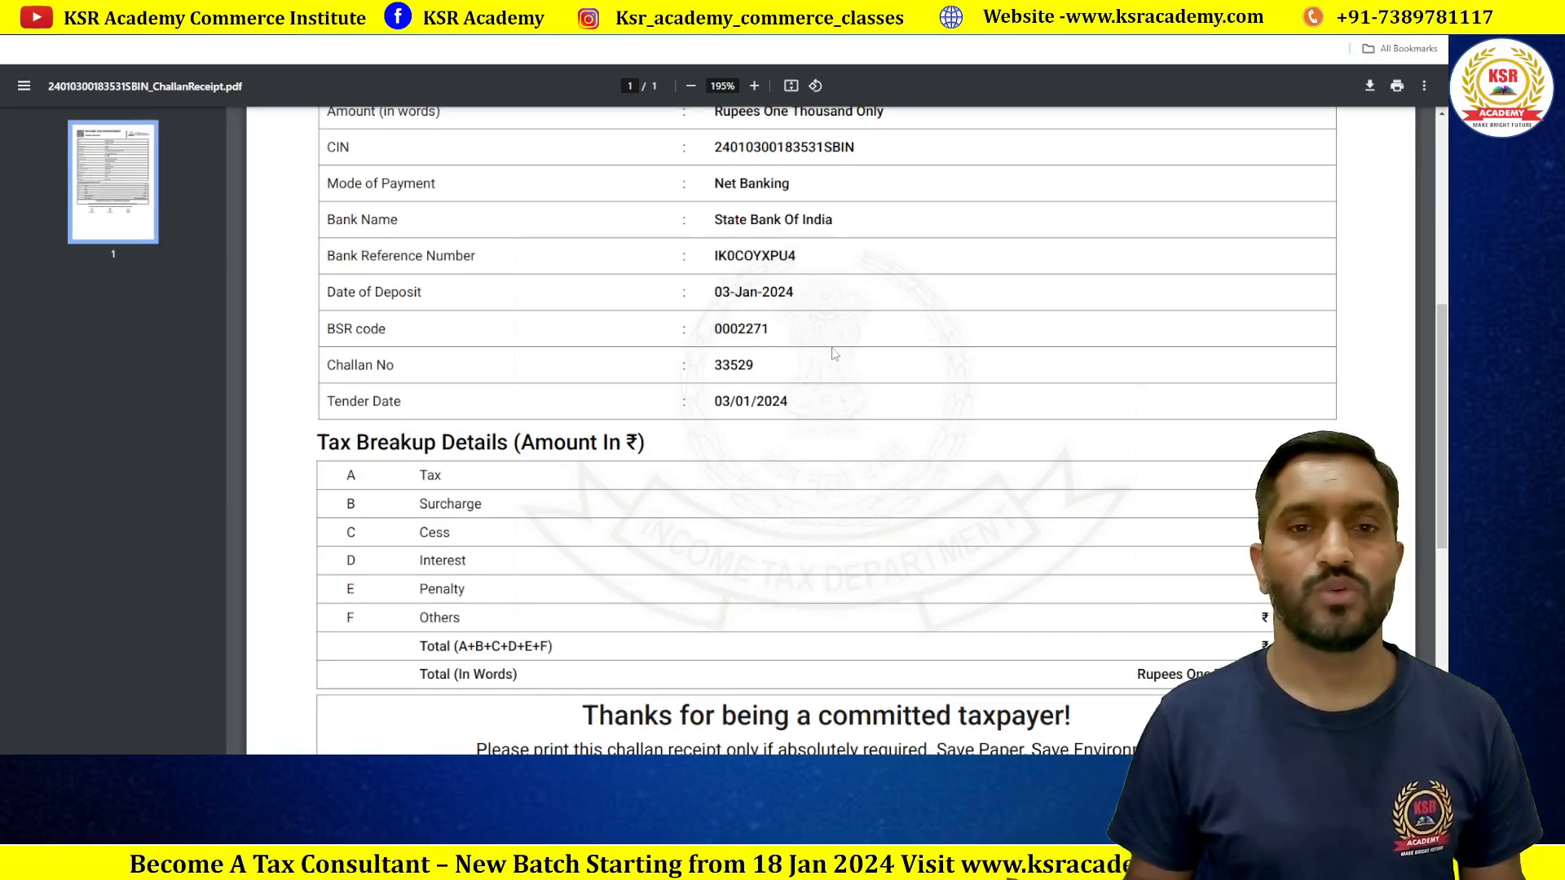
key(alt+Tab)
text(000)
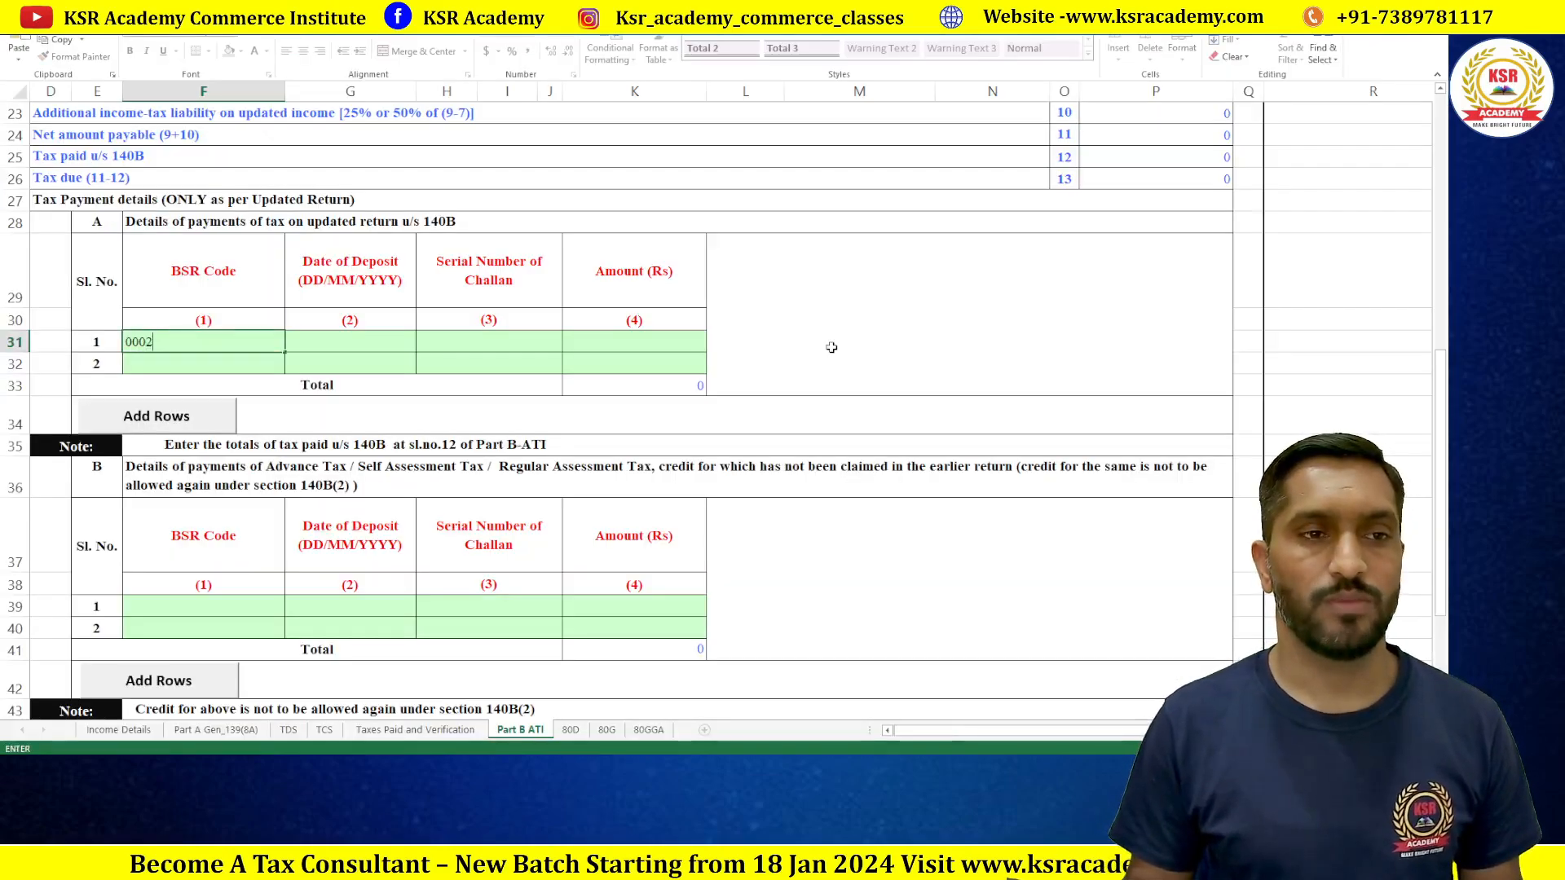
key(Tab)
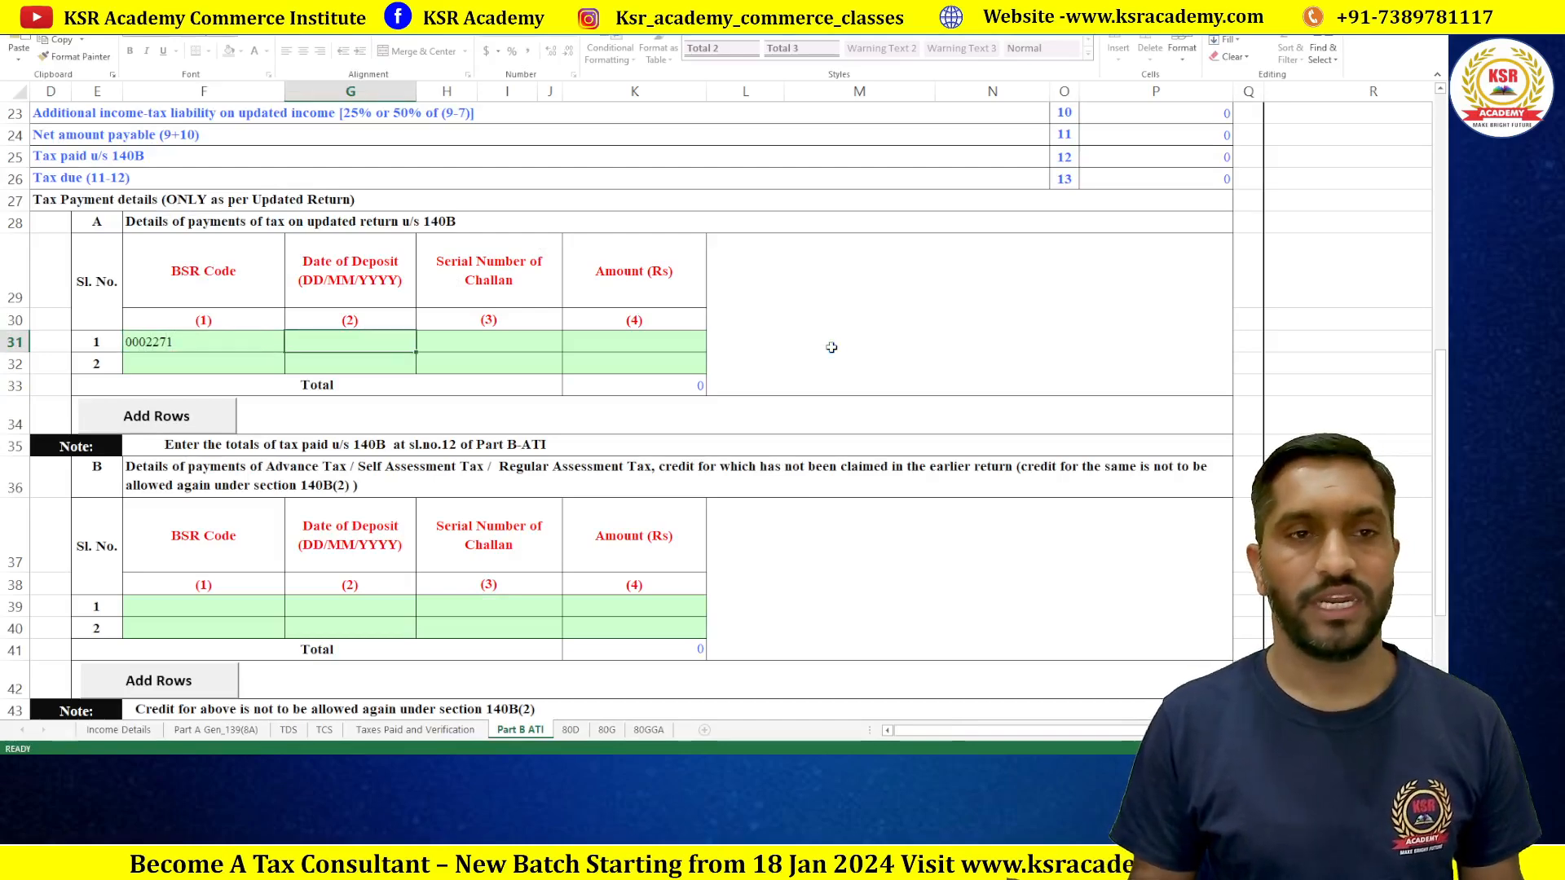
key(alt+Tab)
key(alt+Tab)
text(03/01/)
key(alt+Tab)
key(alt+Tab)
text(20)
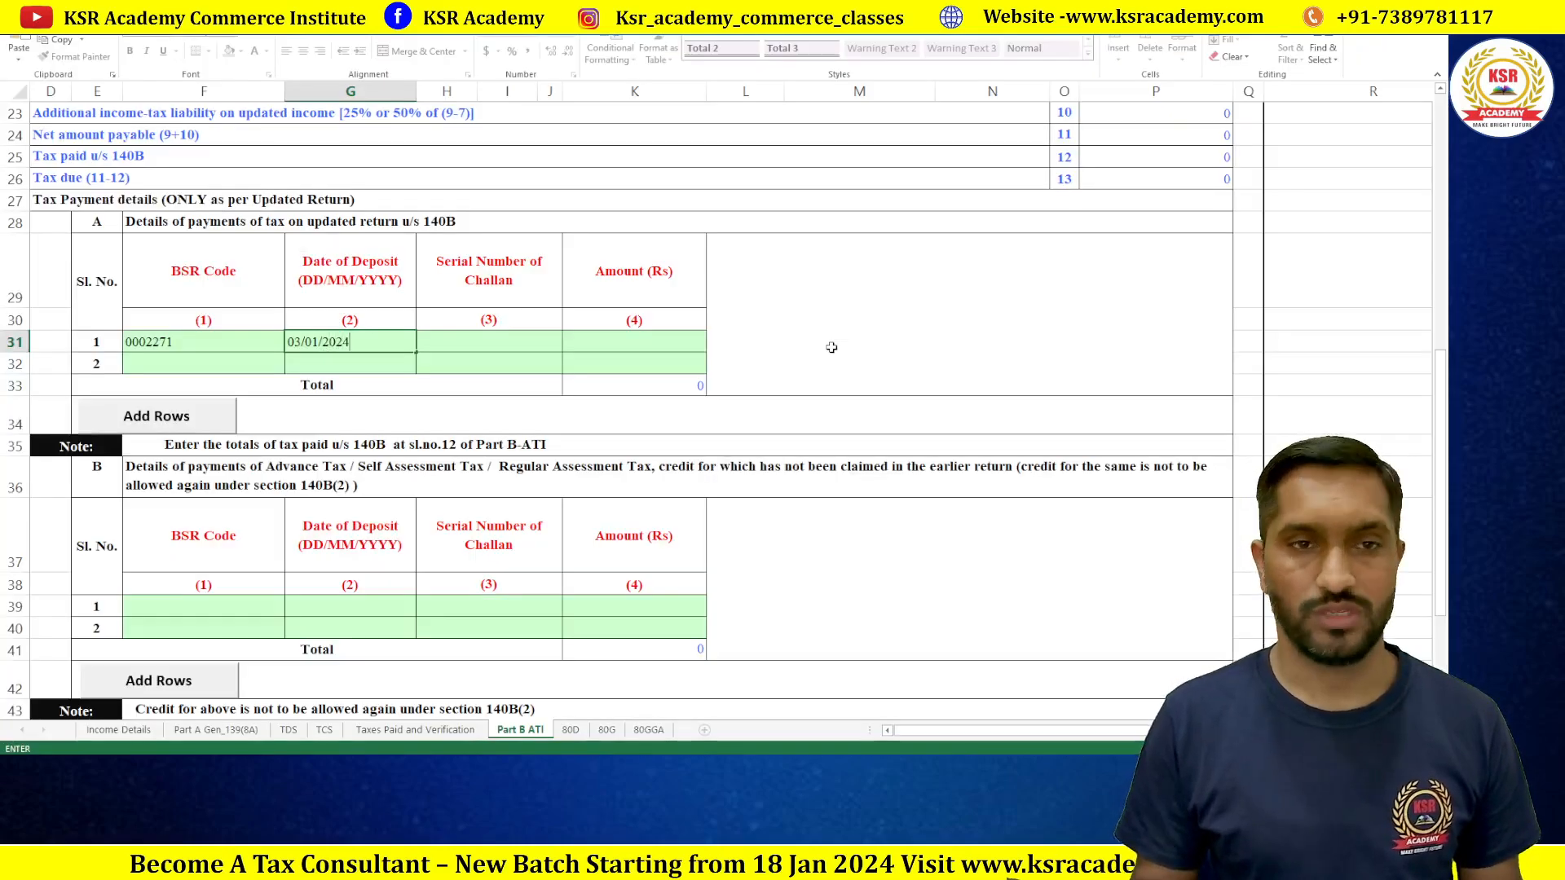
key(Tab)
Step: Enter the challan serial number from the receipt and amount 1000, so tax paid shows 1000
key(alt+Tab)
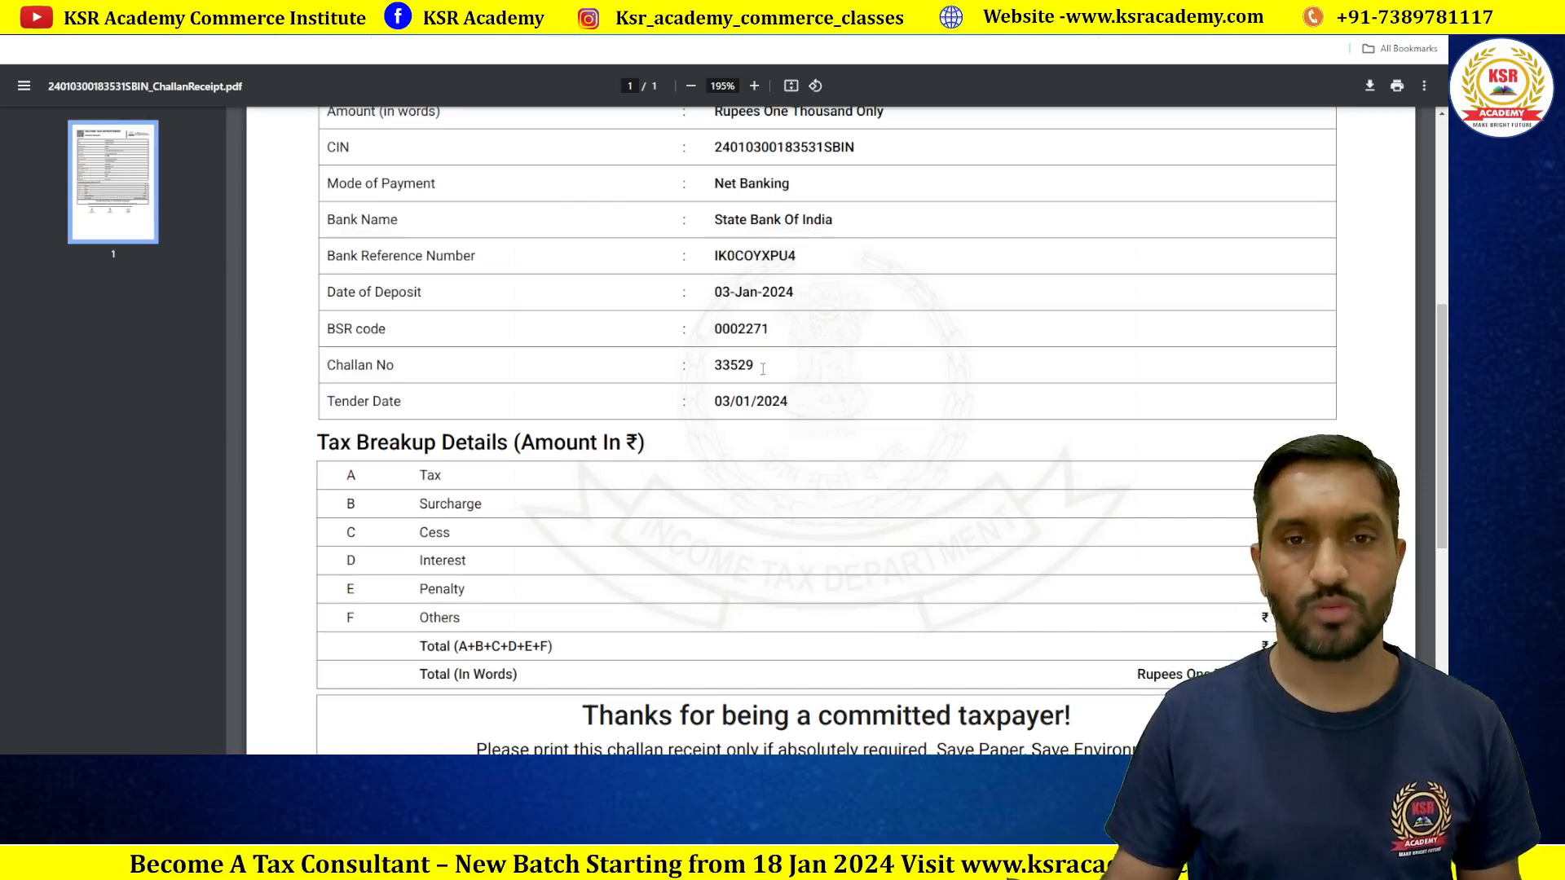
key(alt+Tab)
text(3352)
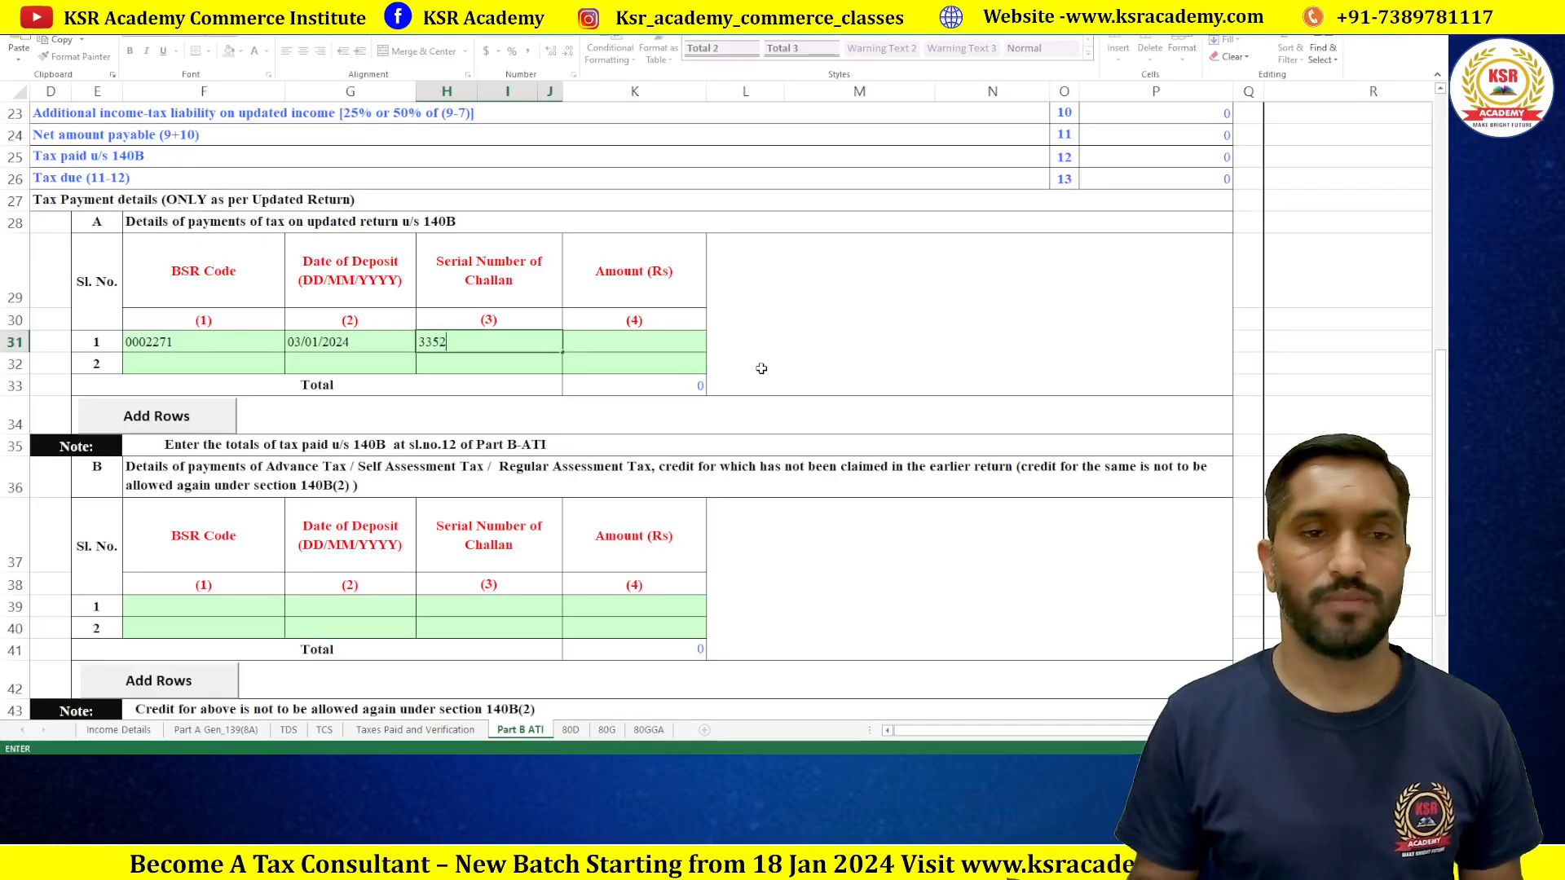
key(Tab)
text(1000)
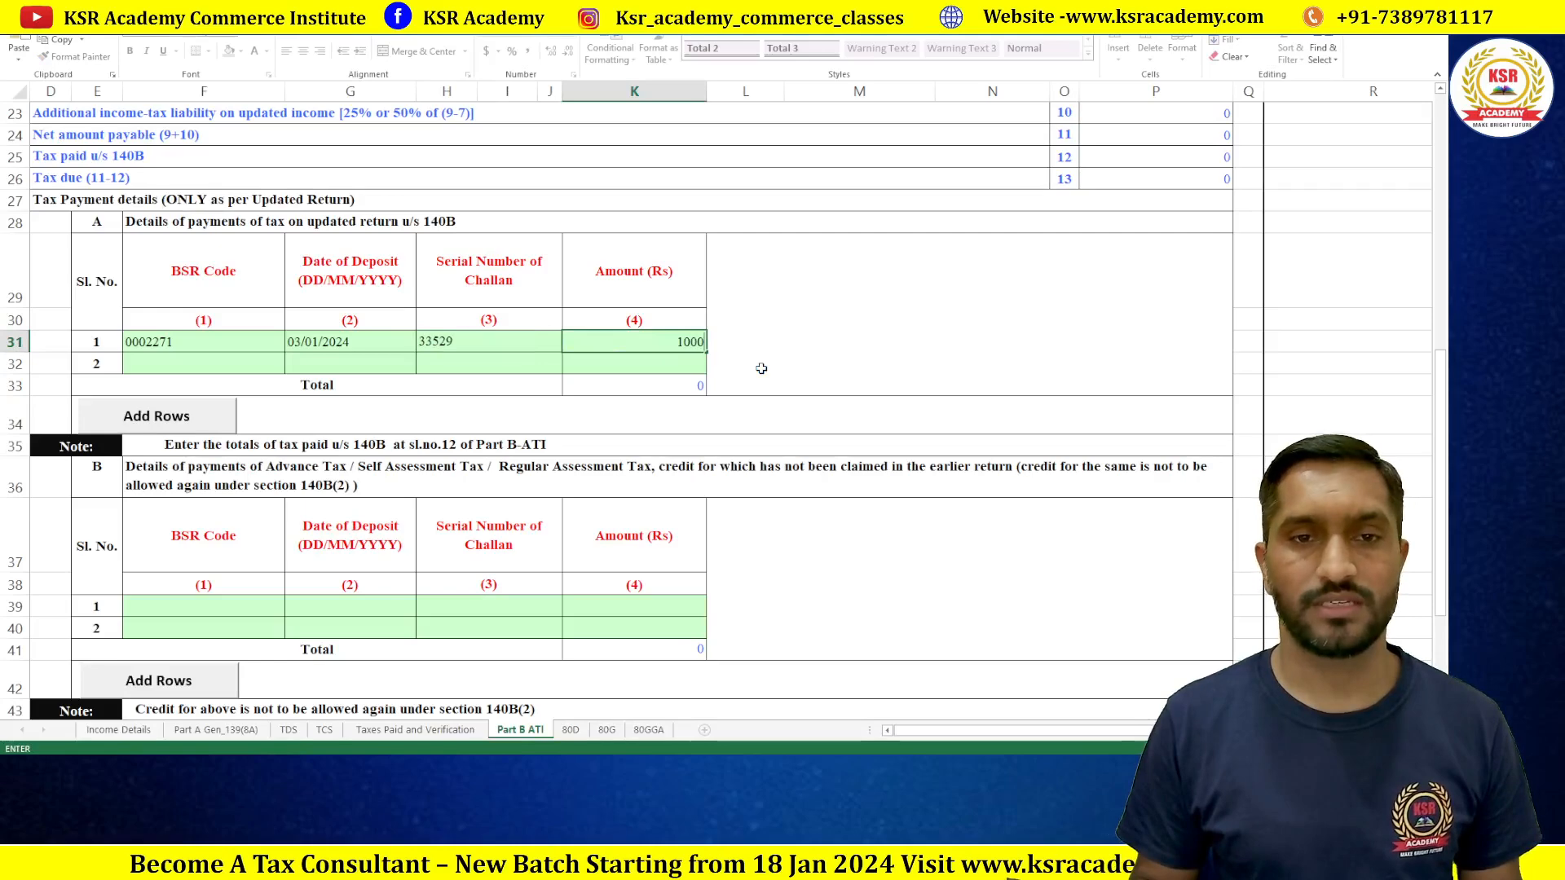
click(762, 367)
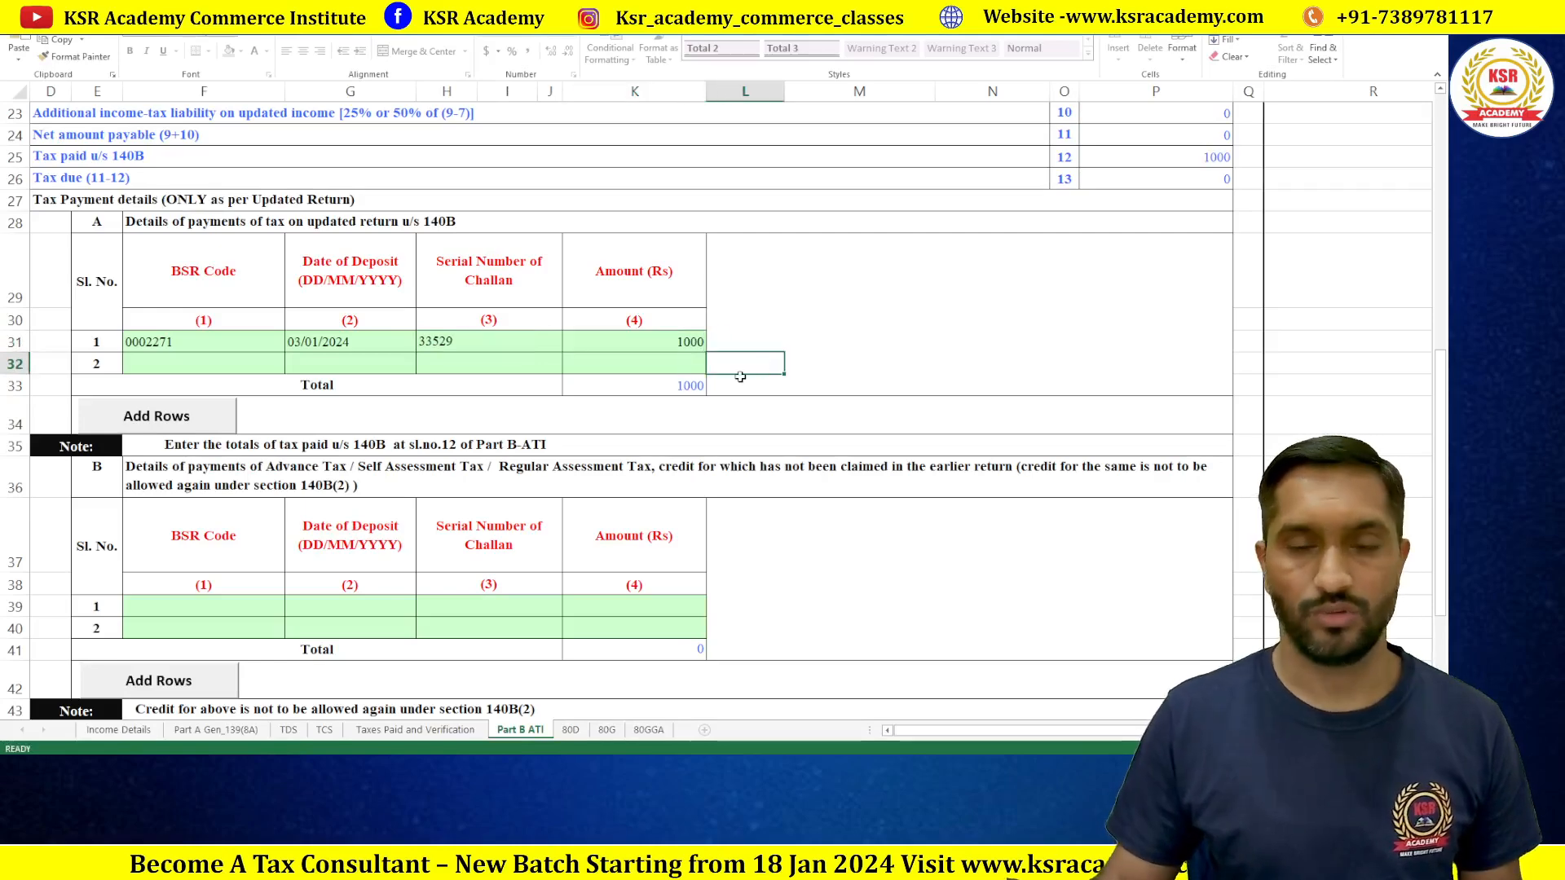
scroll(952, 453, up, 2)
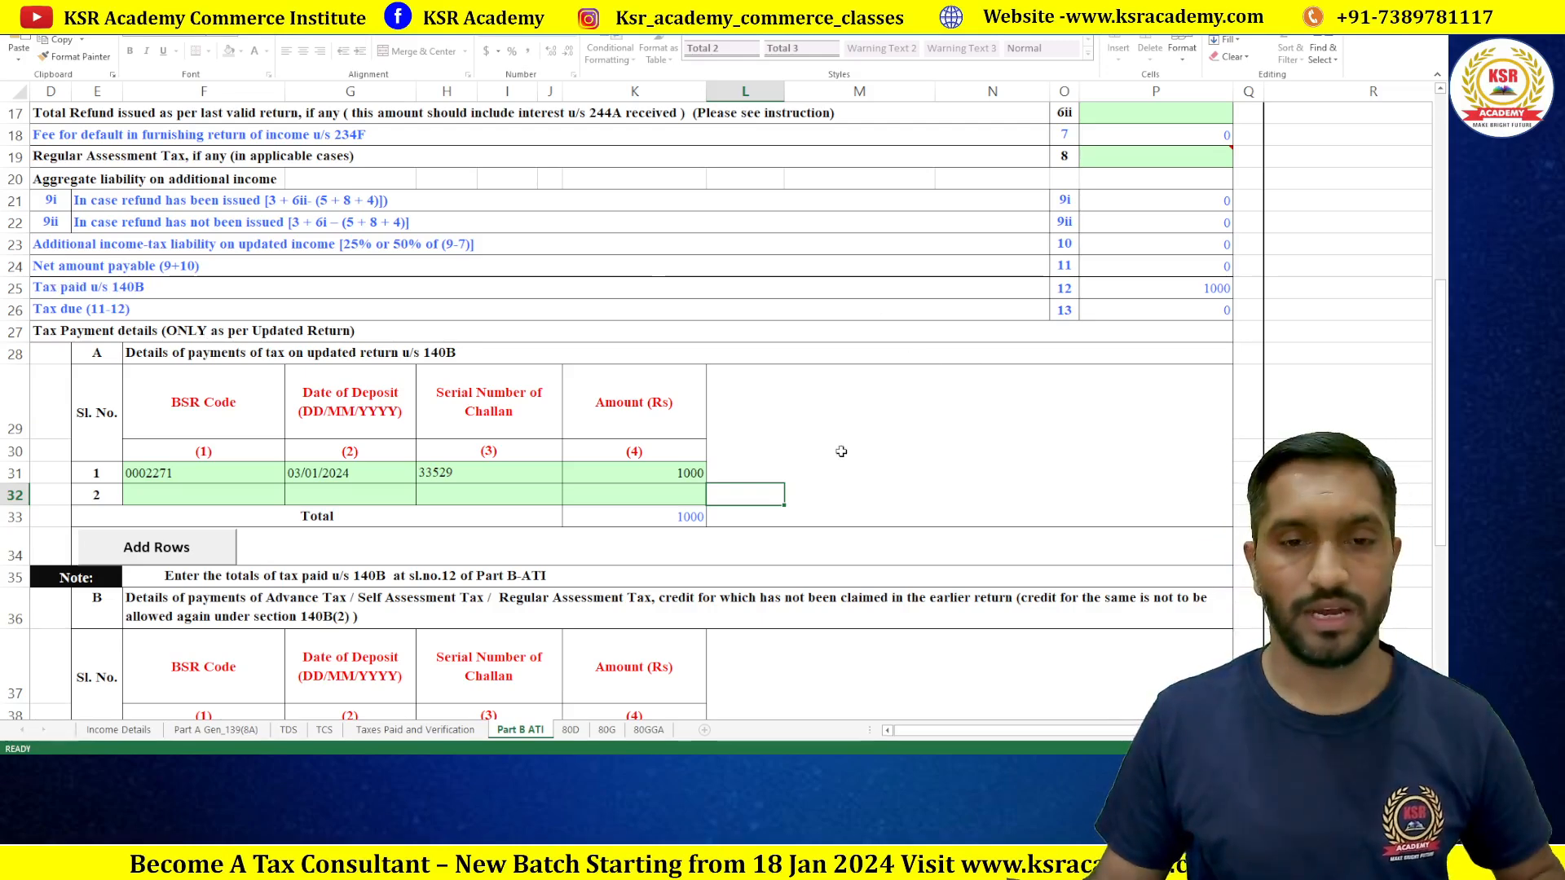
scroll(842, 451, down, 3)
scroll(841, 451, down, 1)
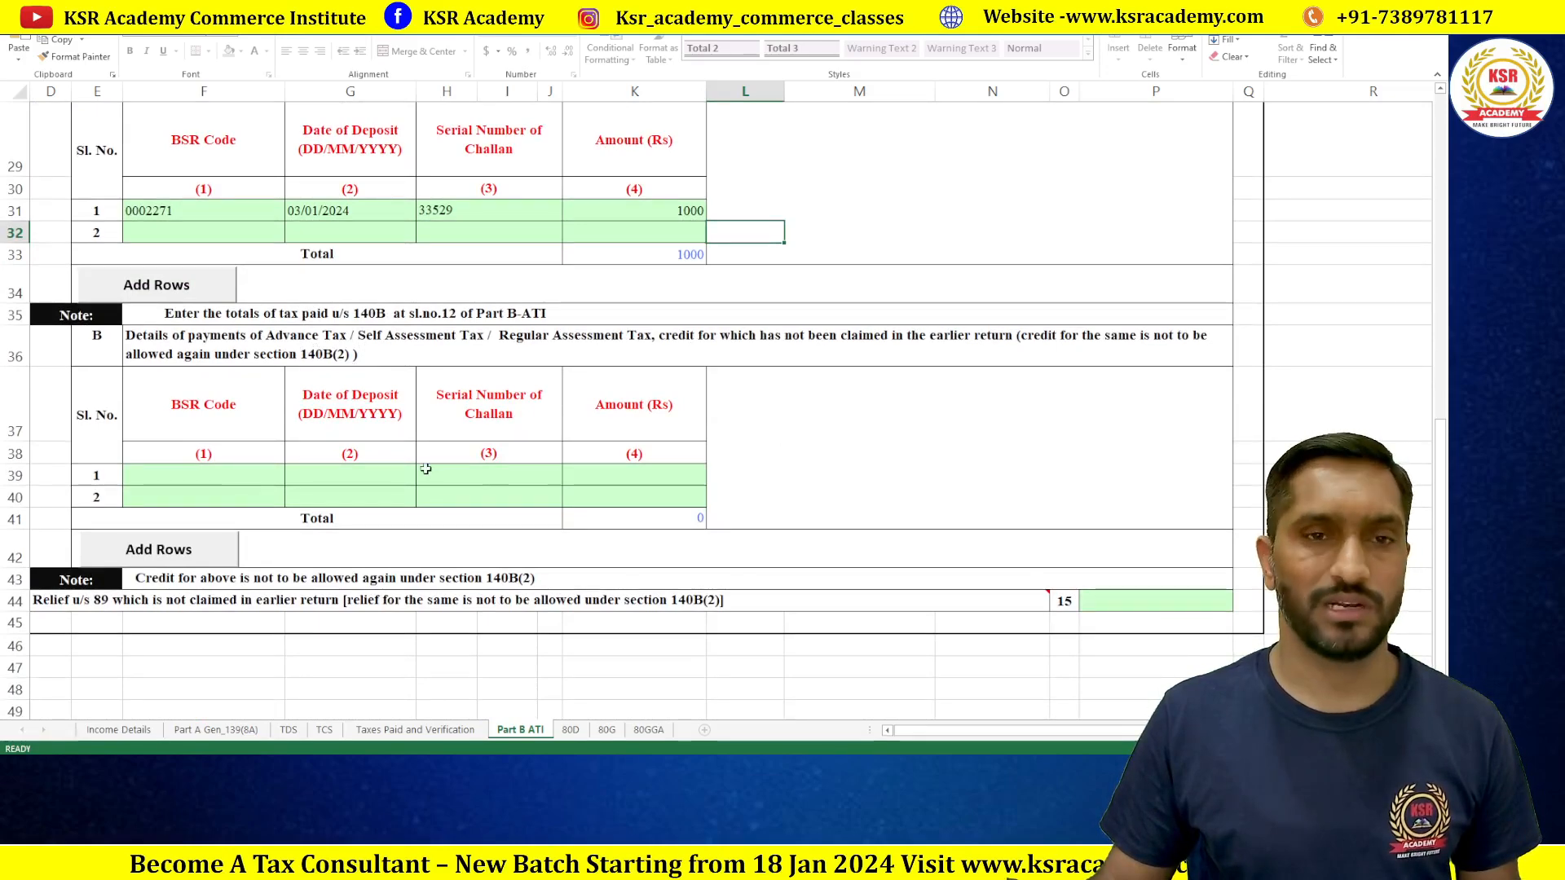
scroll(438, 303, up, 3)
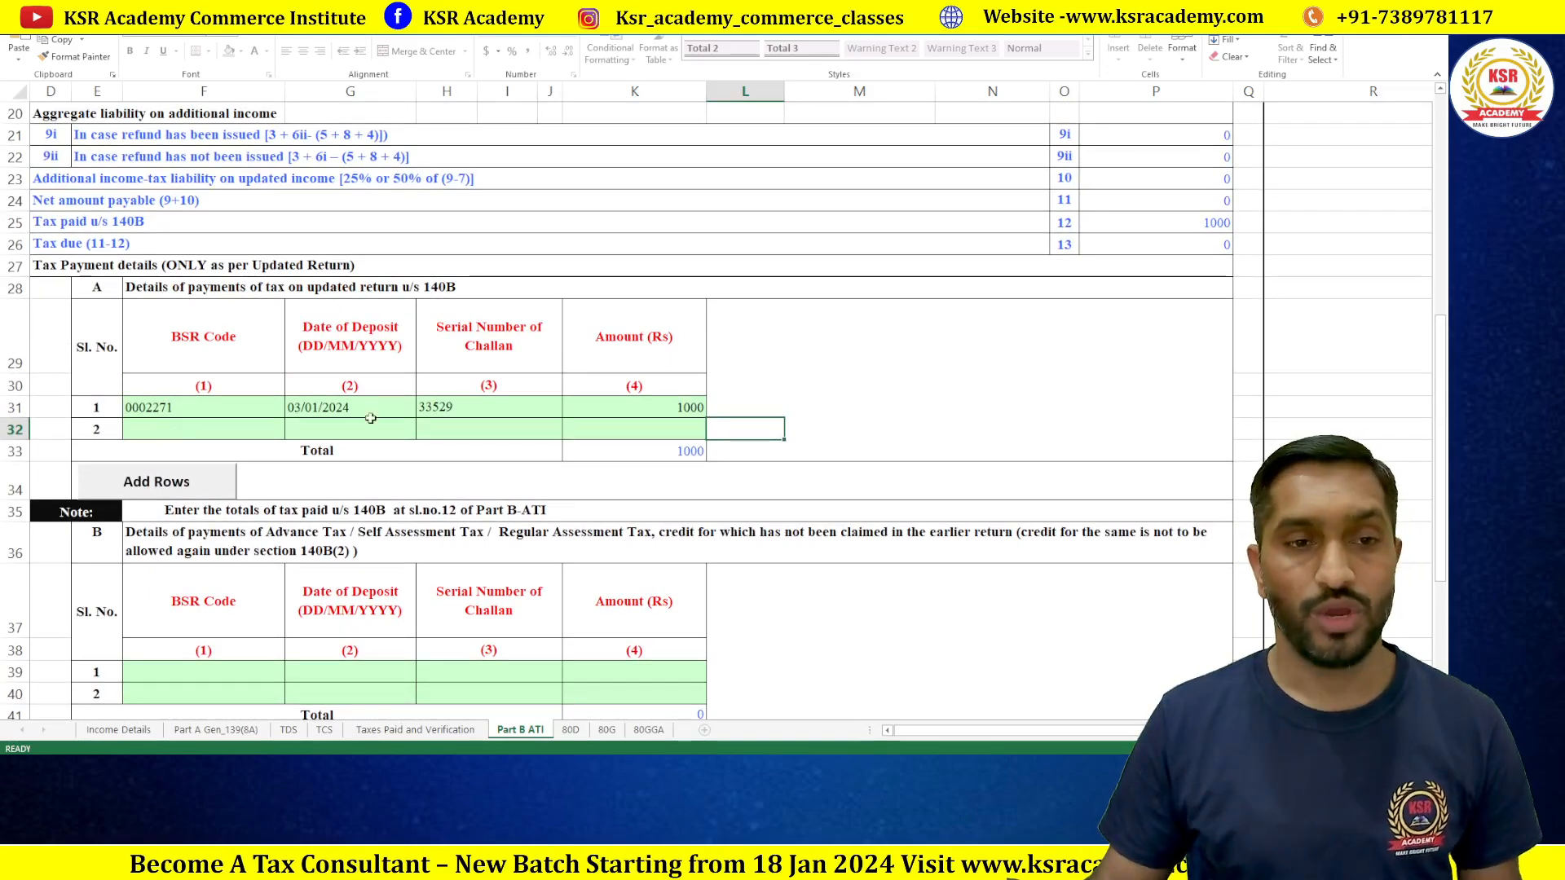
click(415, 732)
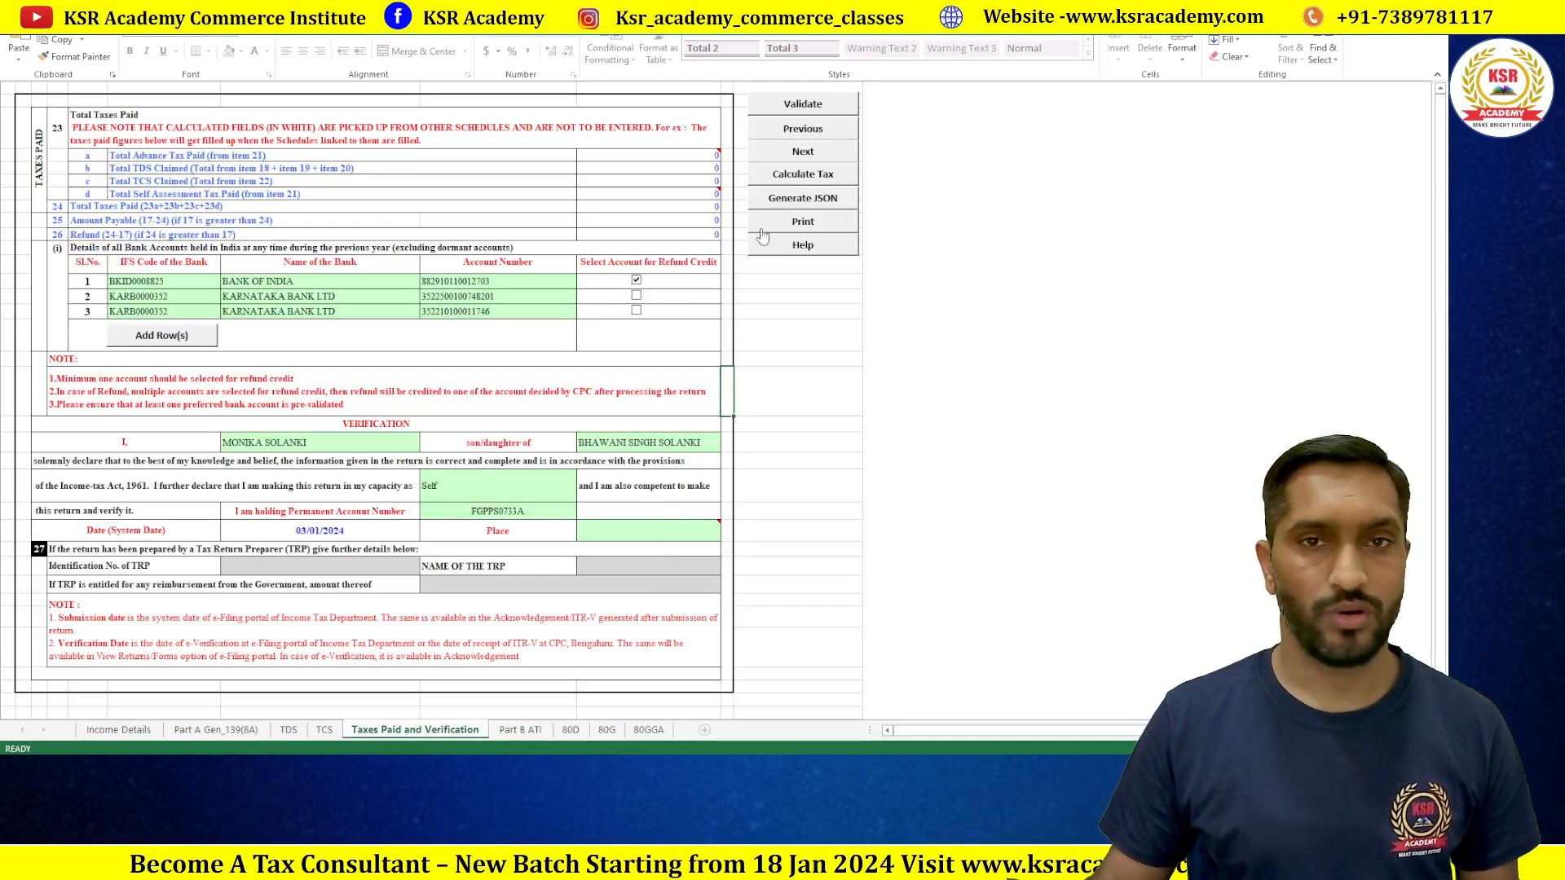
double_click(524, 733)
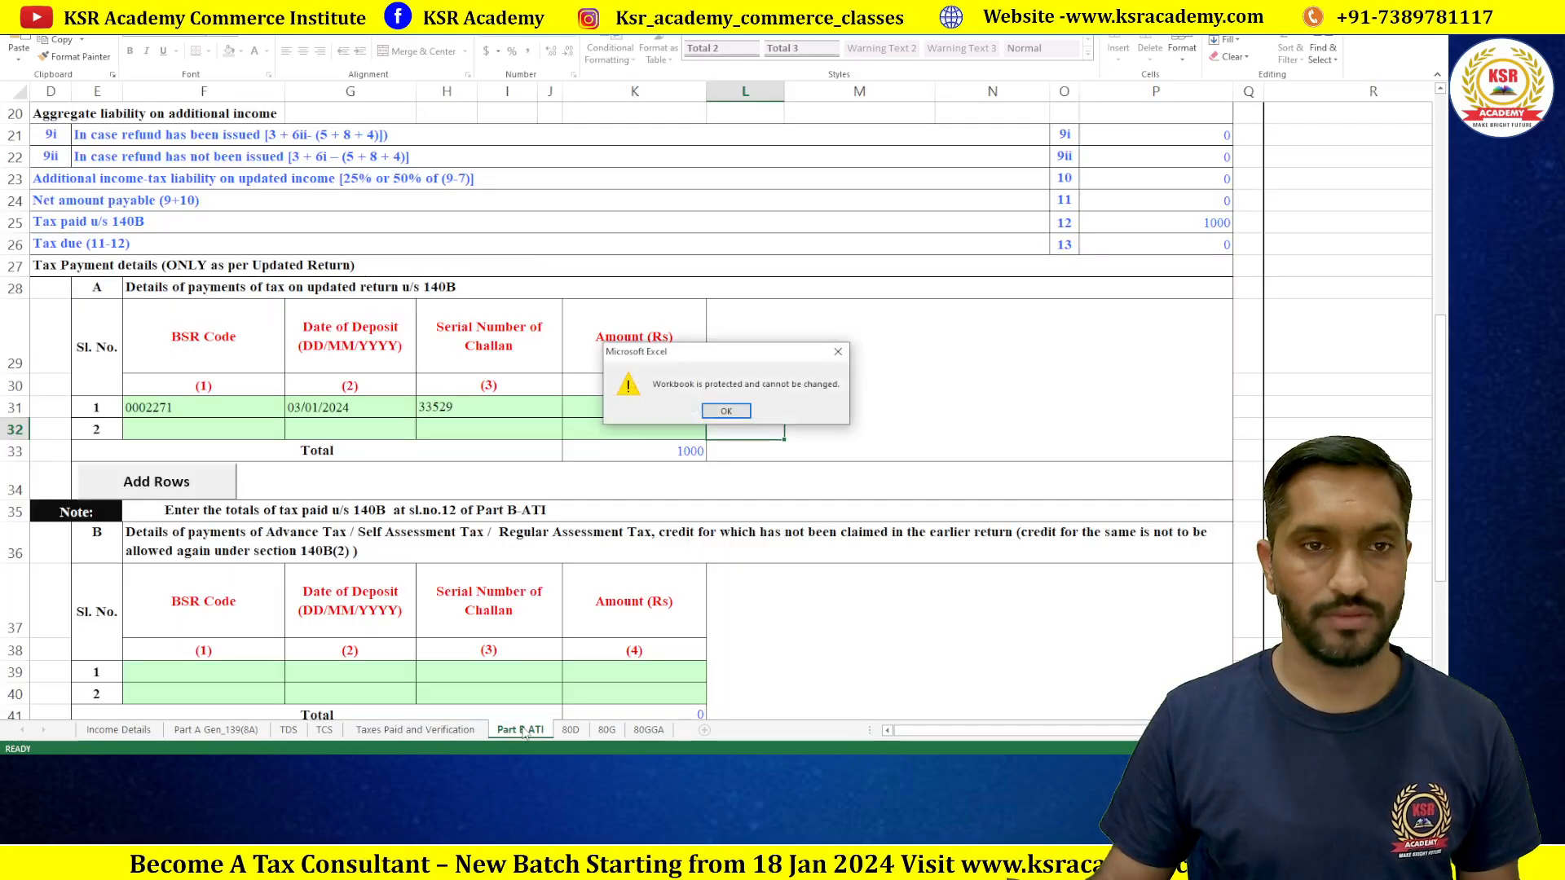
Step: Validate Part B ATI and dismiss the warning that last-return income and net payable are required
click(722, 412)
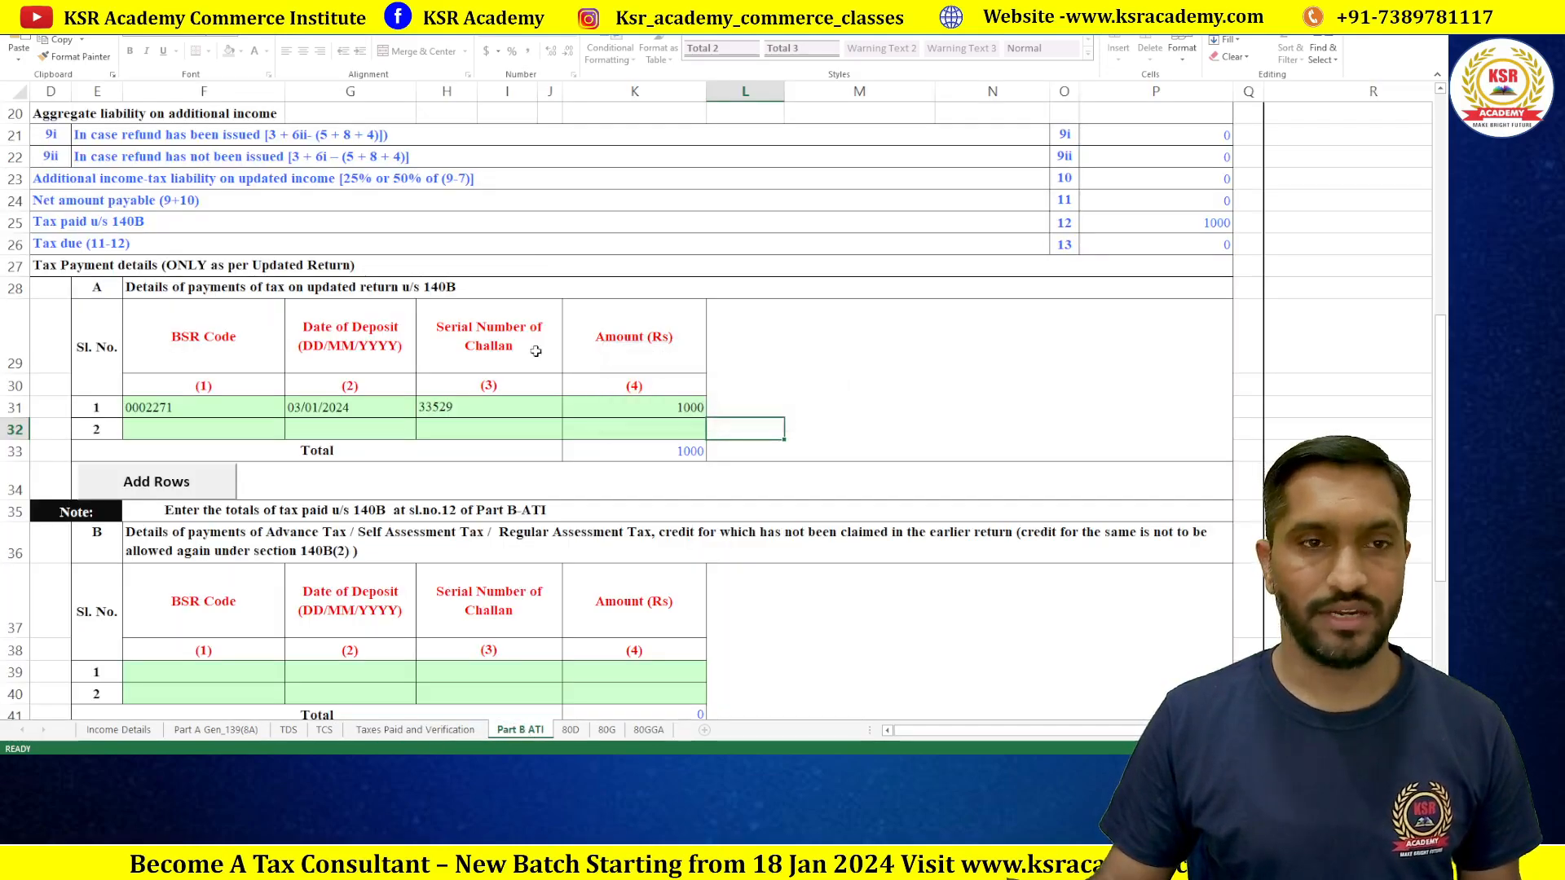
scroll(1162, 467, up, 6)
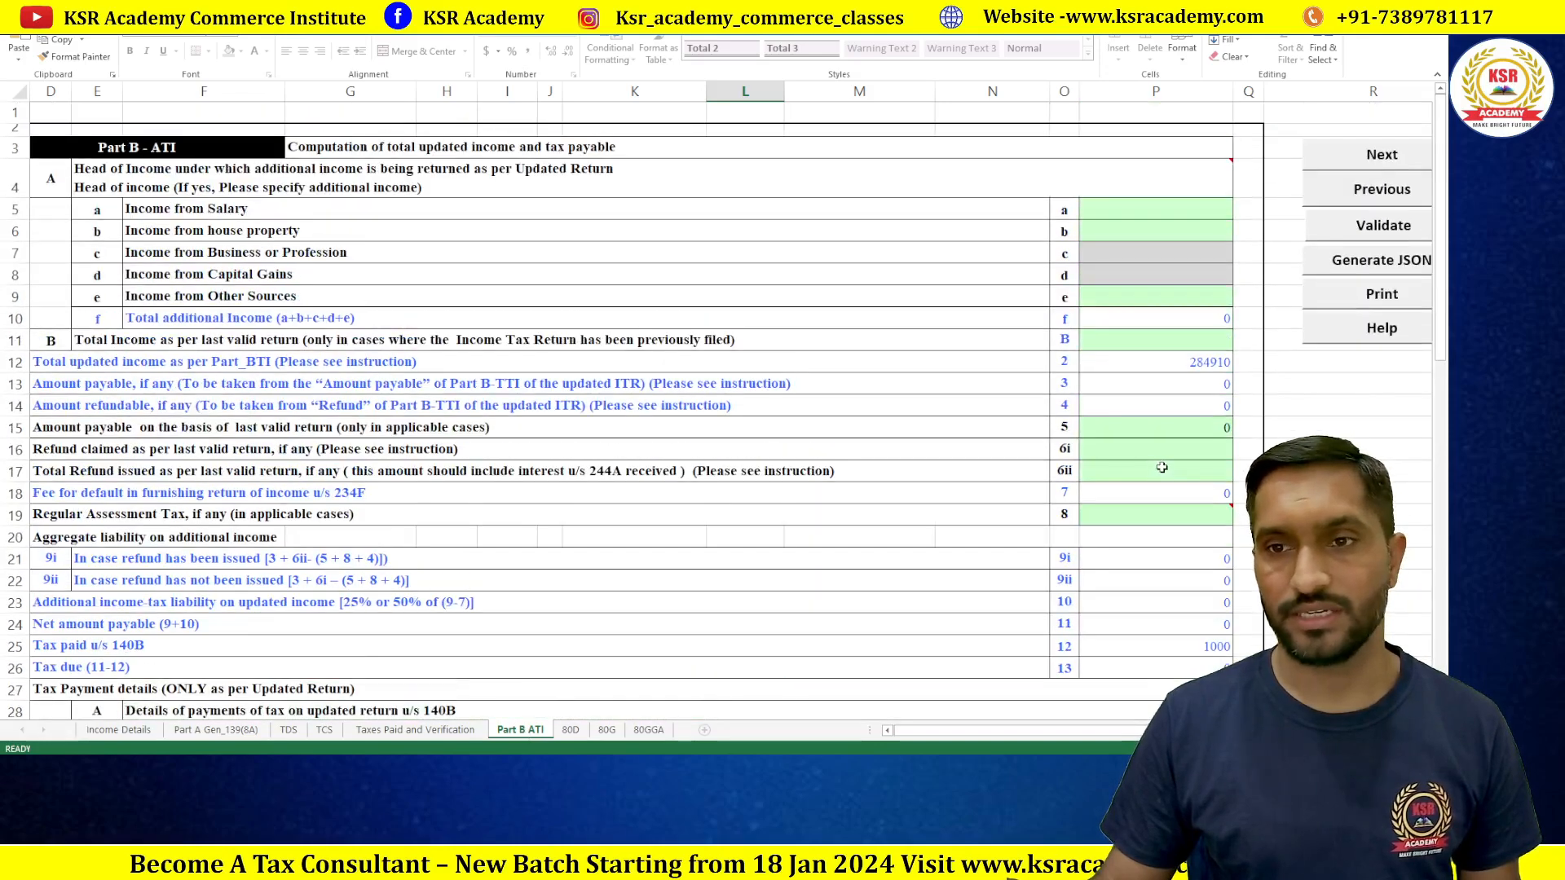
click(1380, 234)
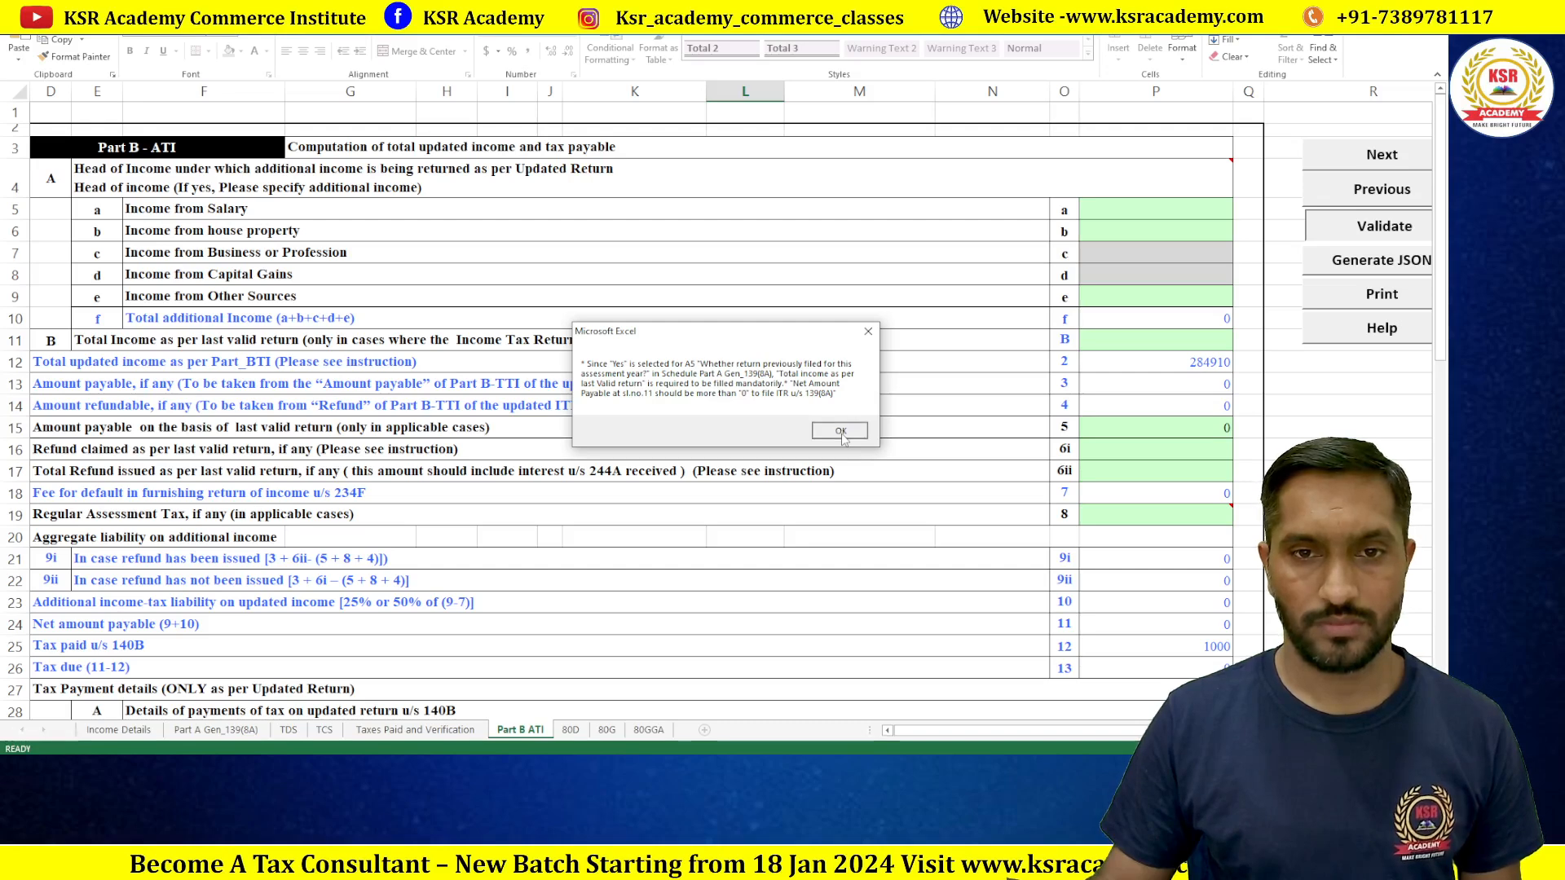
click(841, 431)
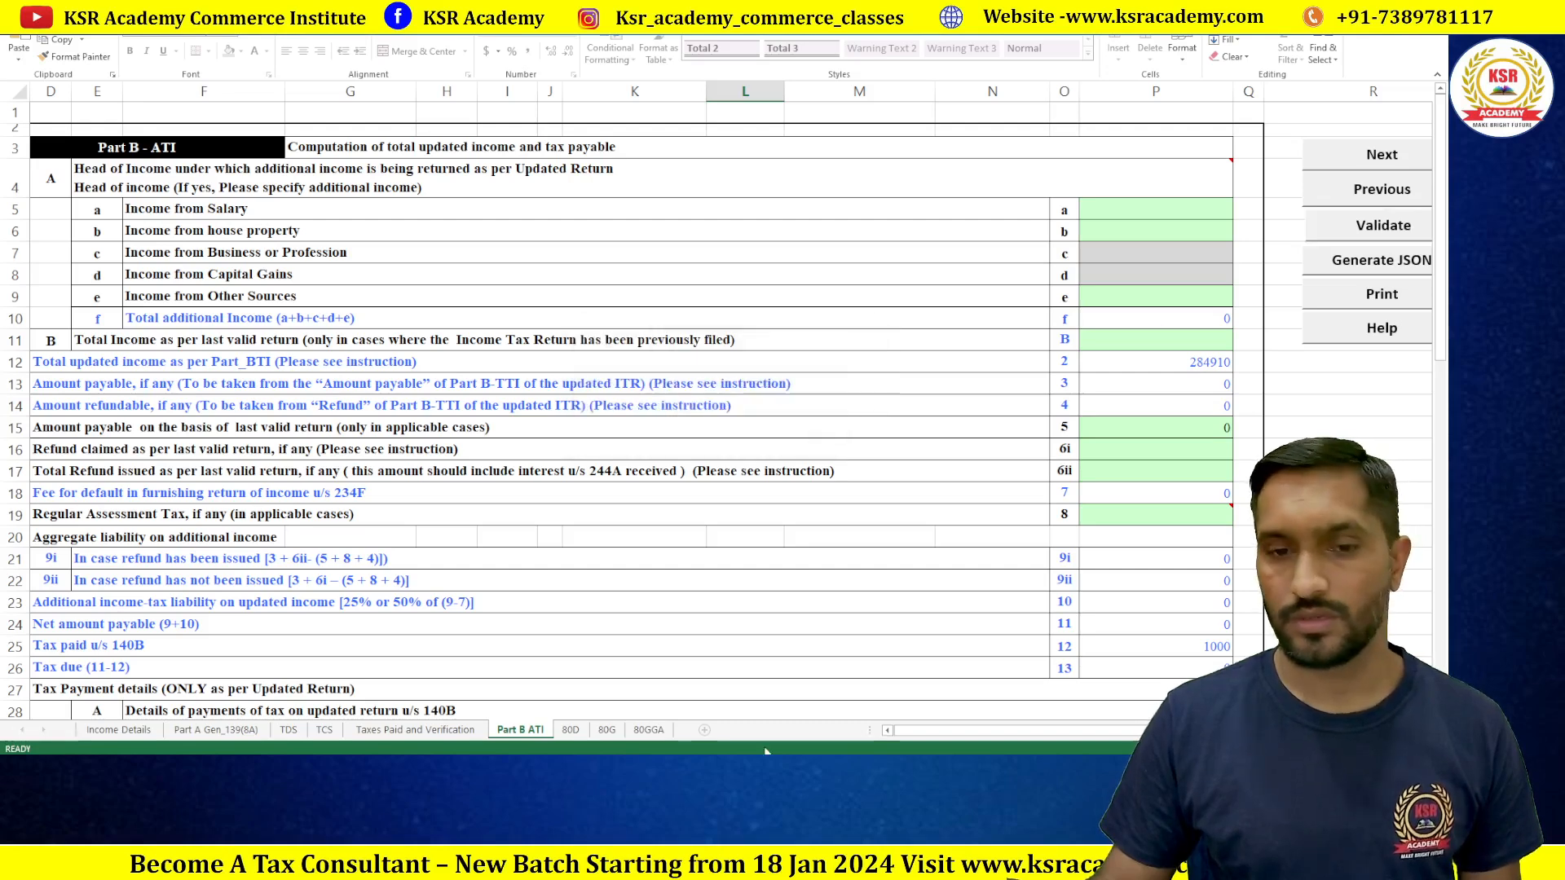
Step: Open the Taxes Paid and Verification sheet and attempt to edit the protected TRP name cell
click(423, 731)
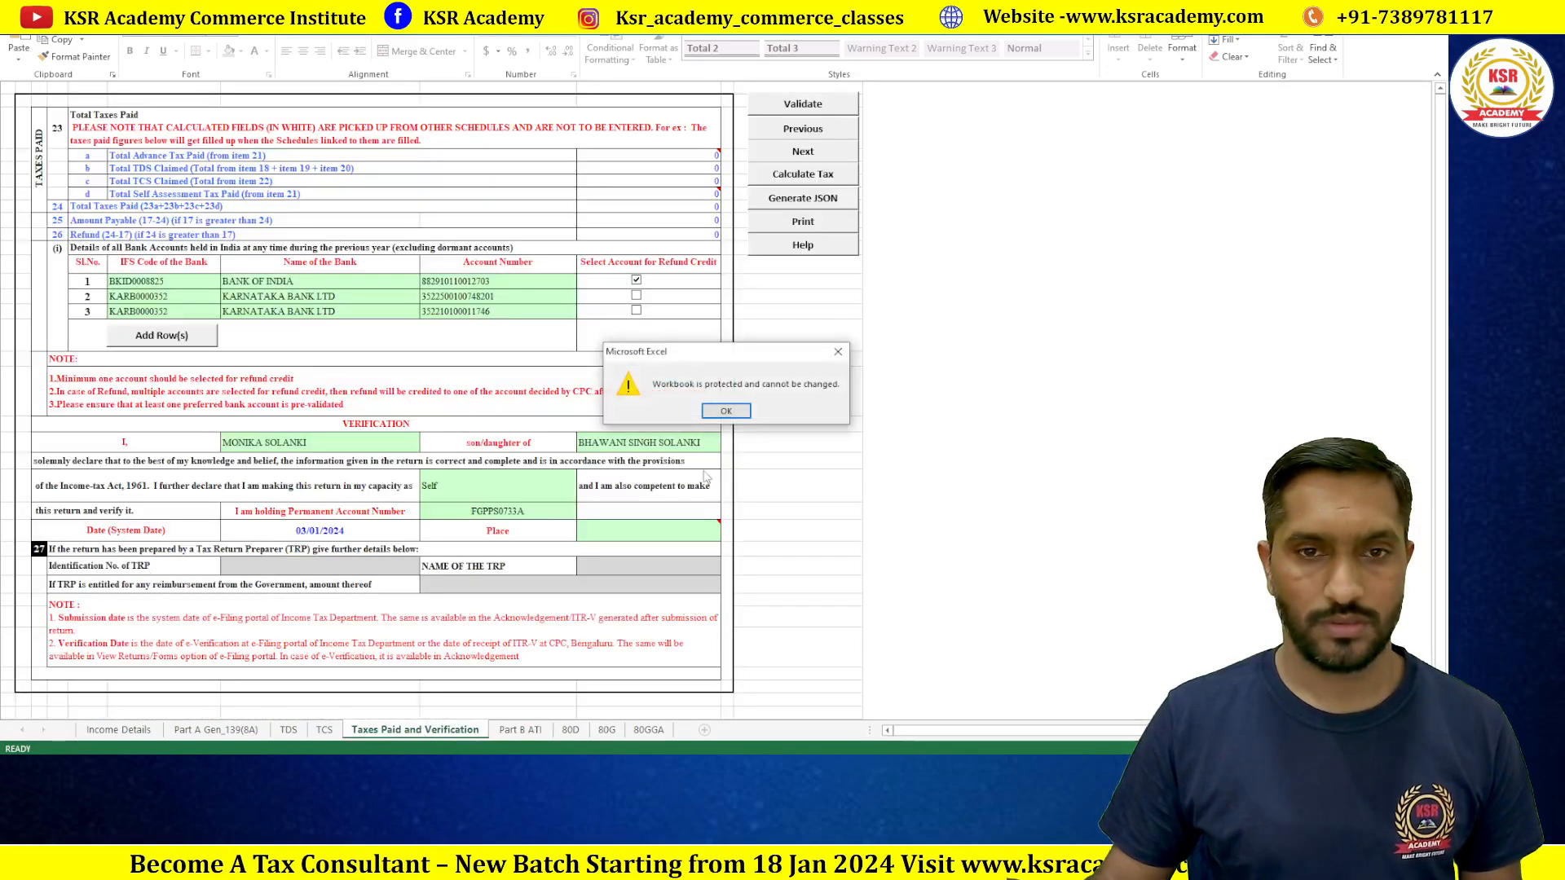
click(727, 410)
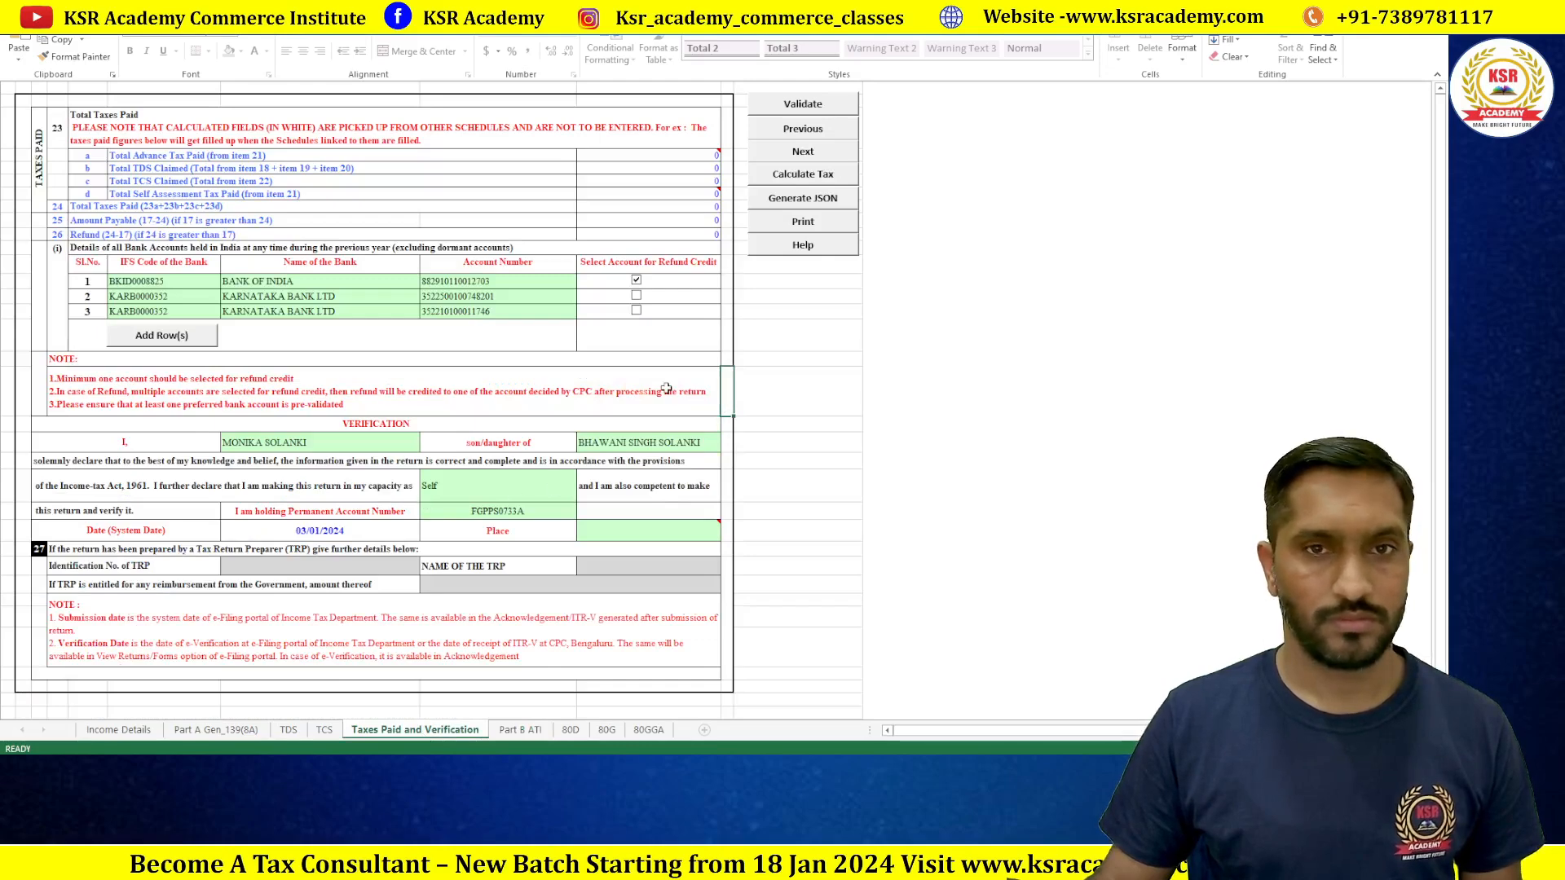
scroll(666, 389, down, 2)
scroll(666, 389, up, 2)
scroll(666, 389, up, 1)
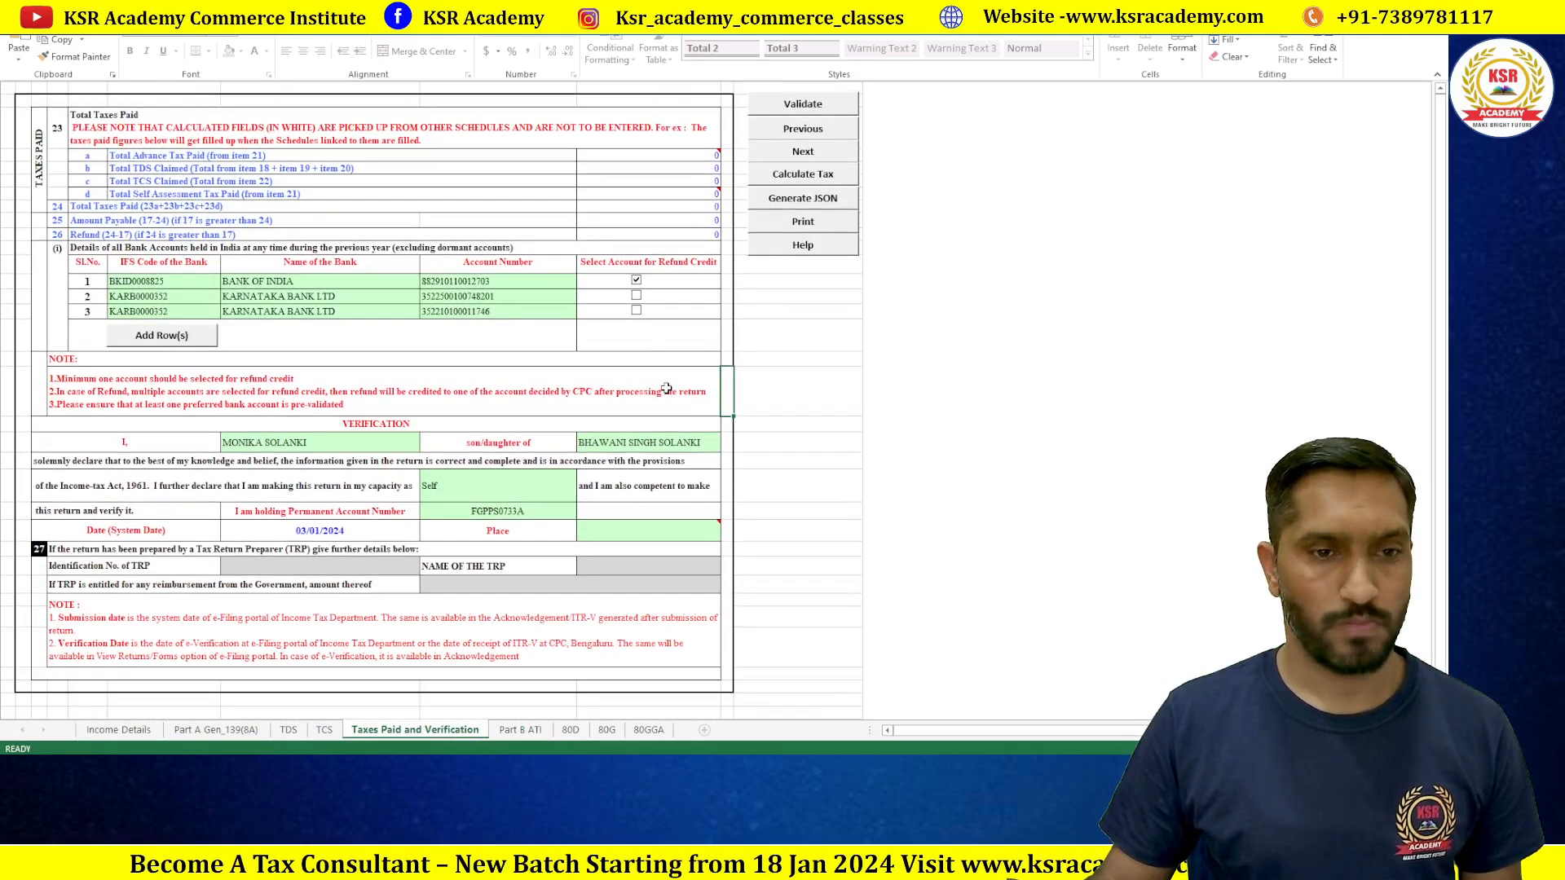
double_click(685, 573)
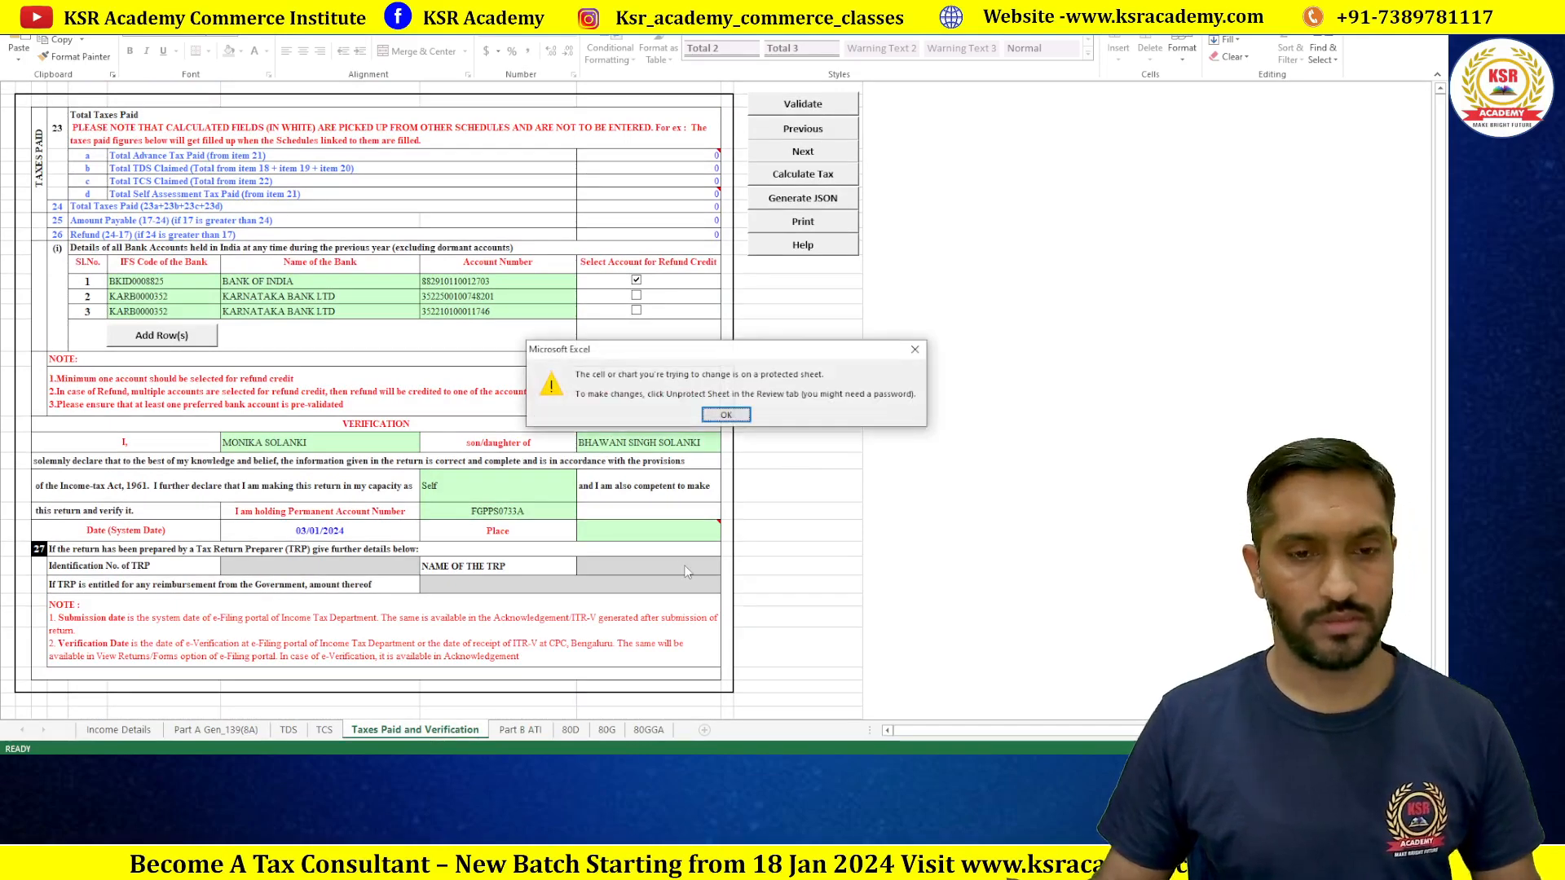
click(735, 417)
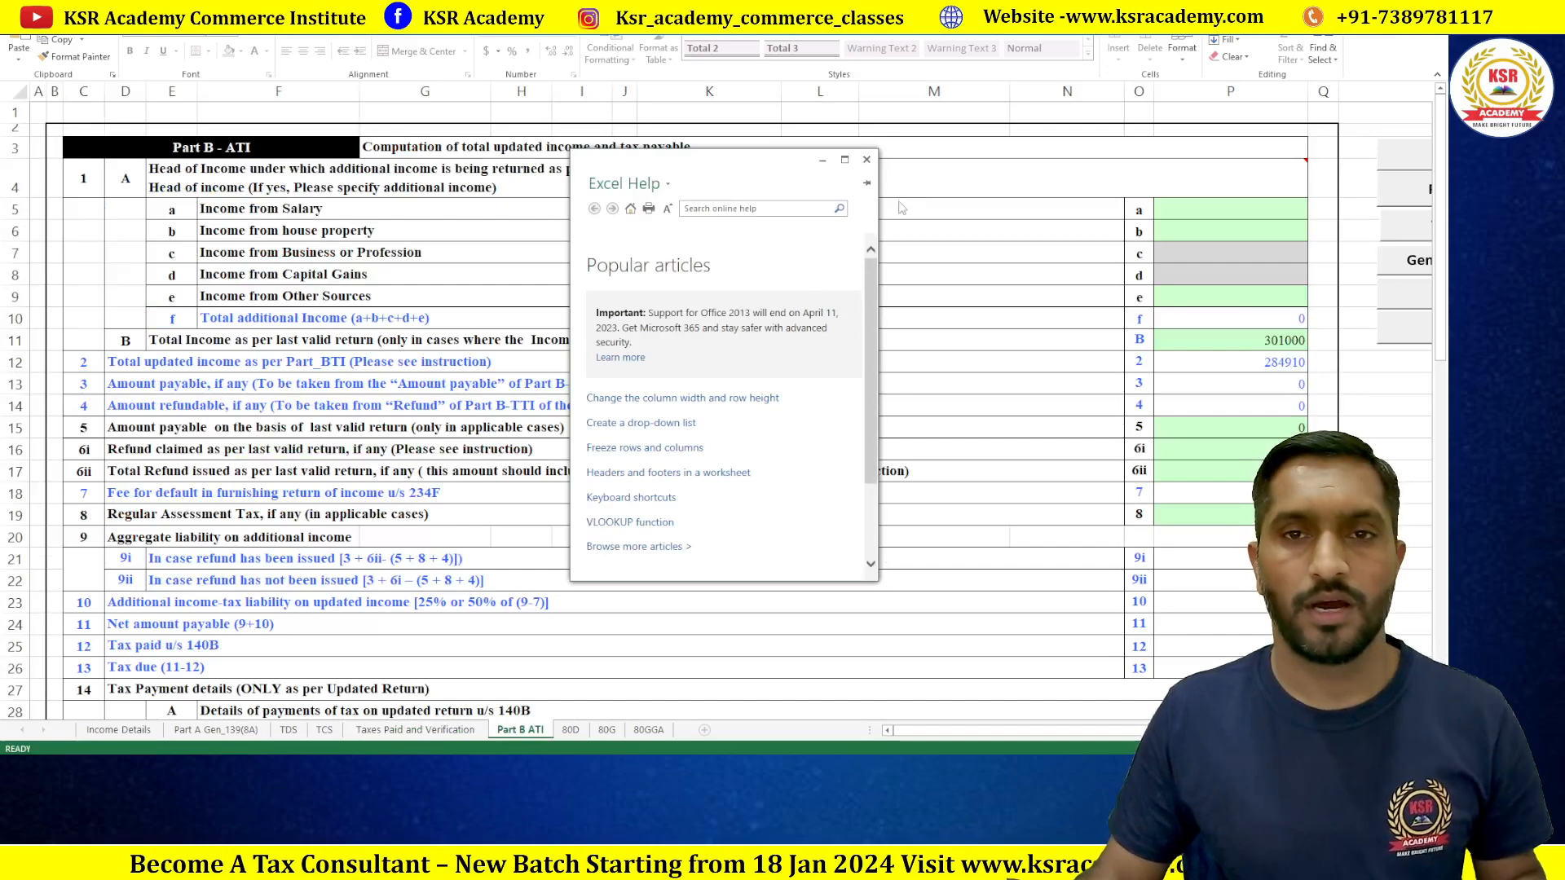
Step: Close Excel Help and confirm 301000 as total income per last valid return
click(866, 159)
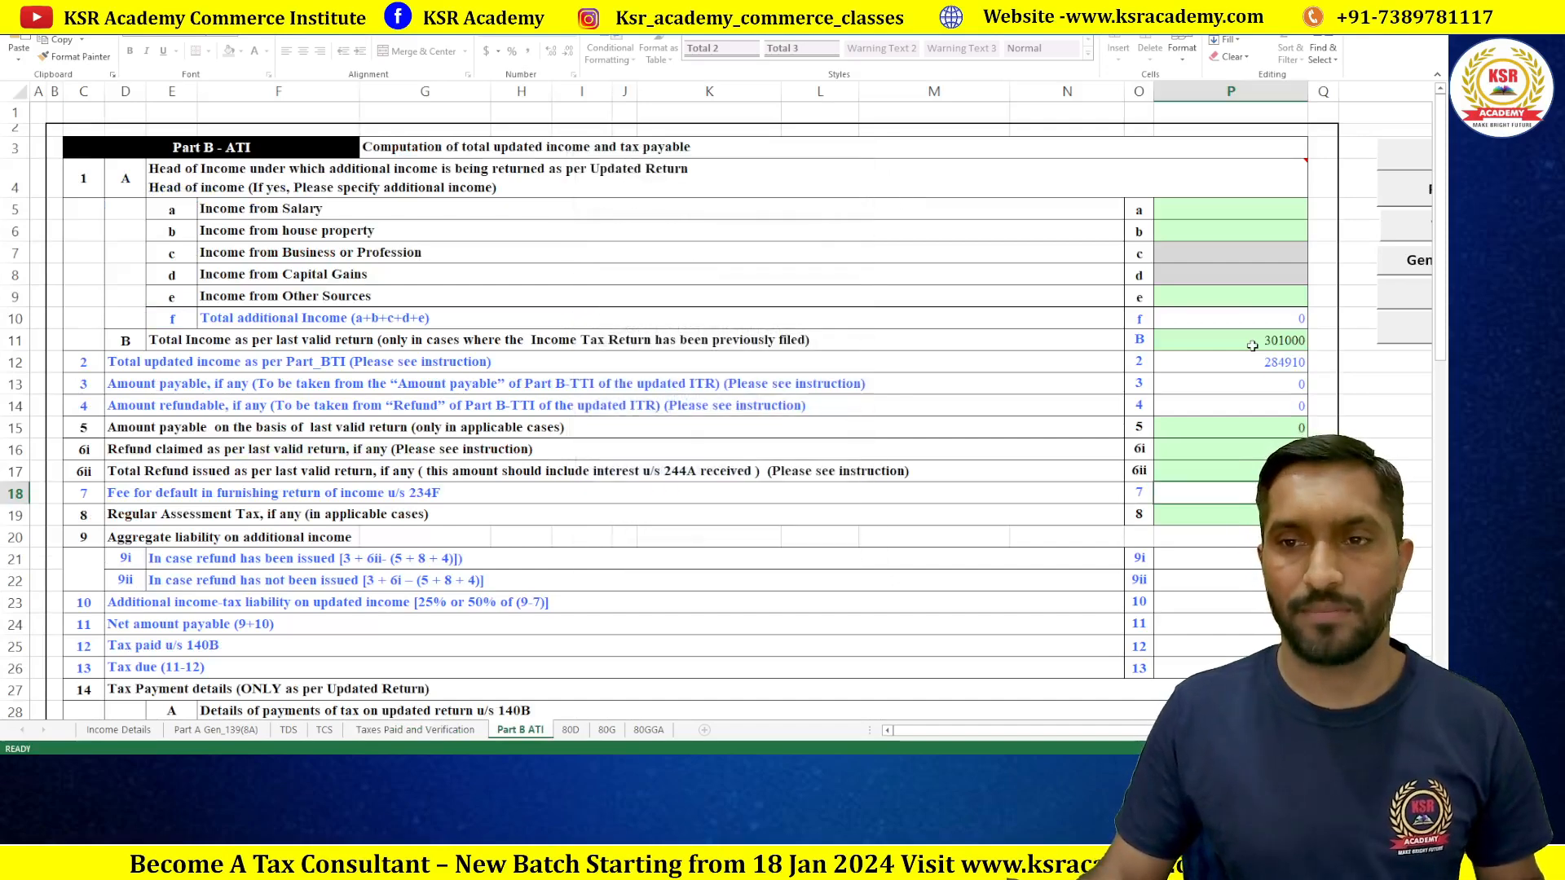
double_click(1252, 345)
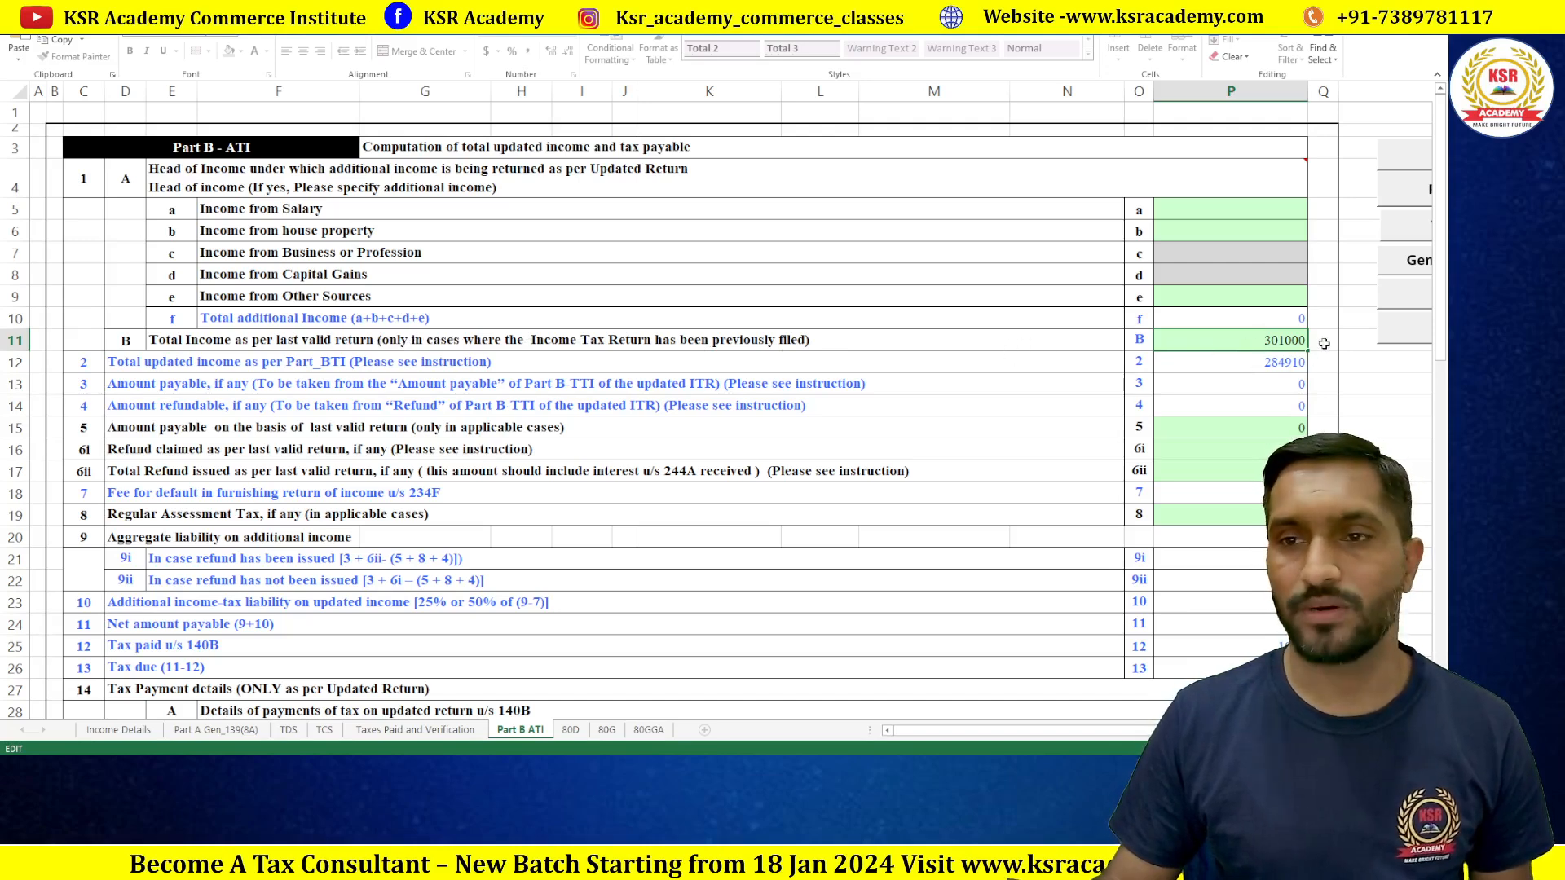
key(Tab)
scroll(925, 359, down, 1)
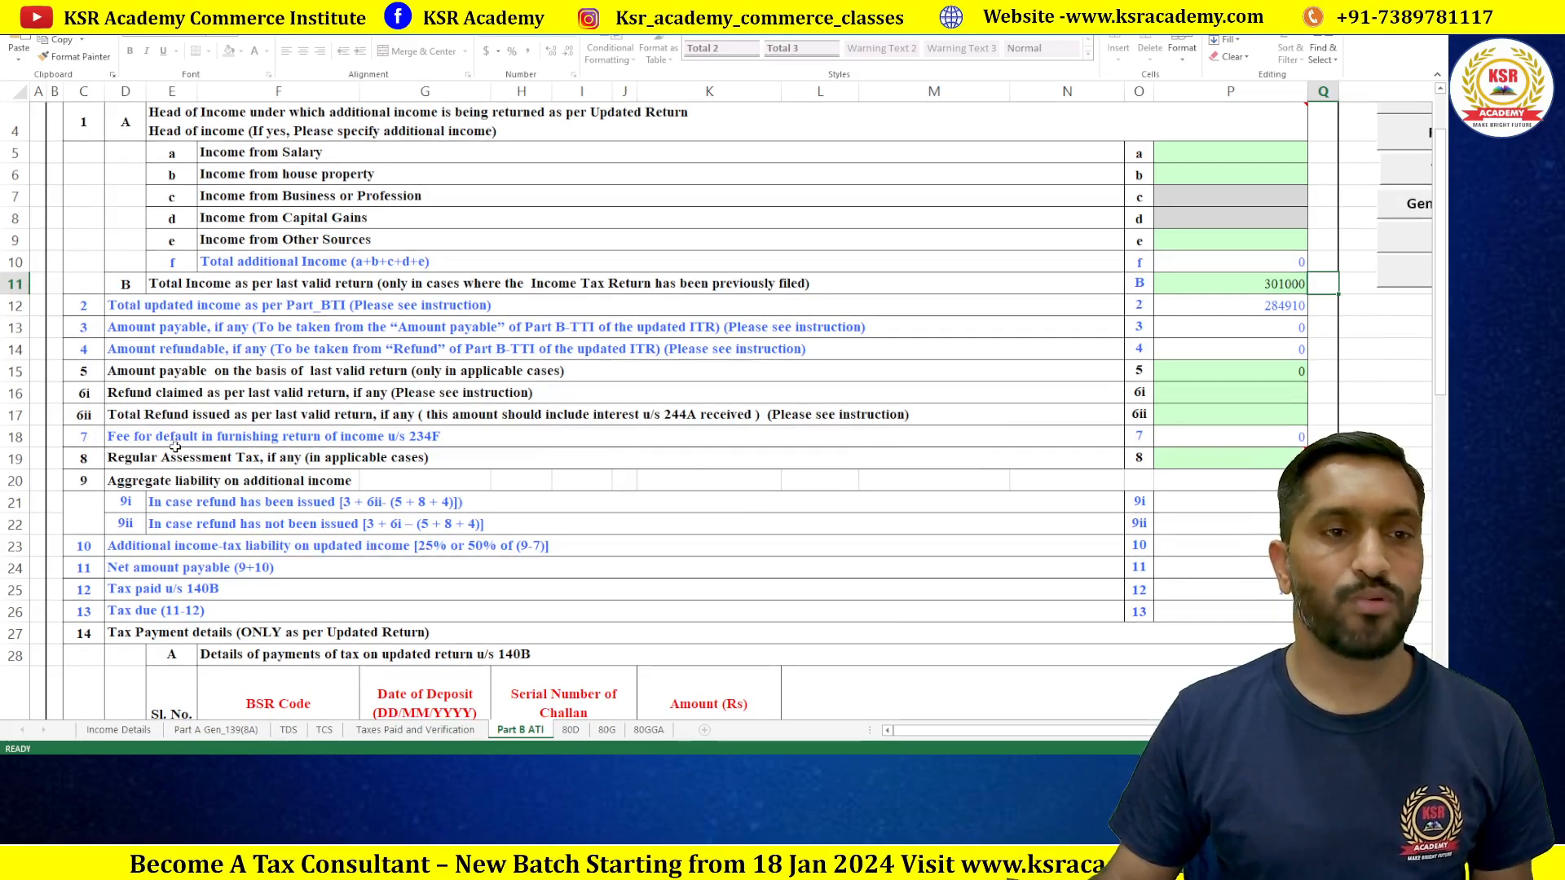
Step: Attempt to edit the locked 234F fee and Part B-TTI payable cells, dismissing the protection warnings
click(1292, 438)
key(1)
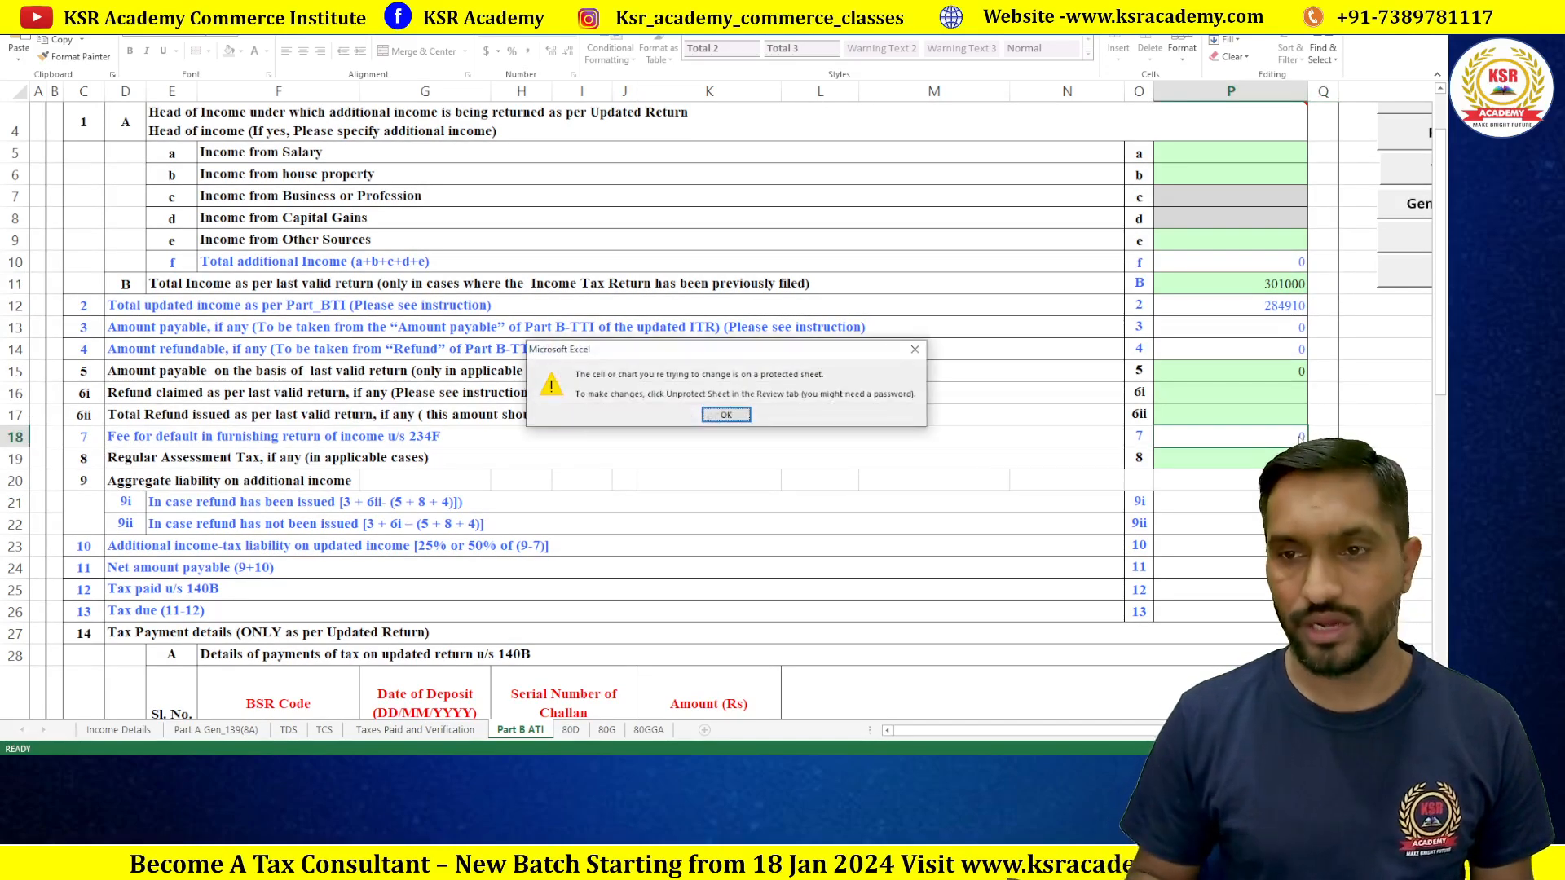
click(727, 417)
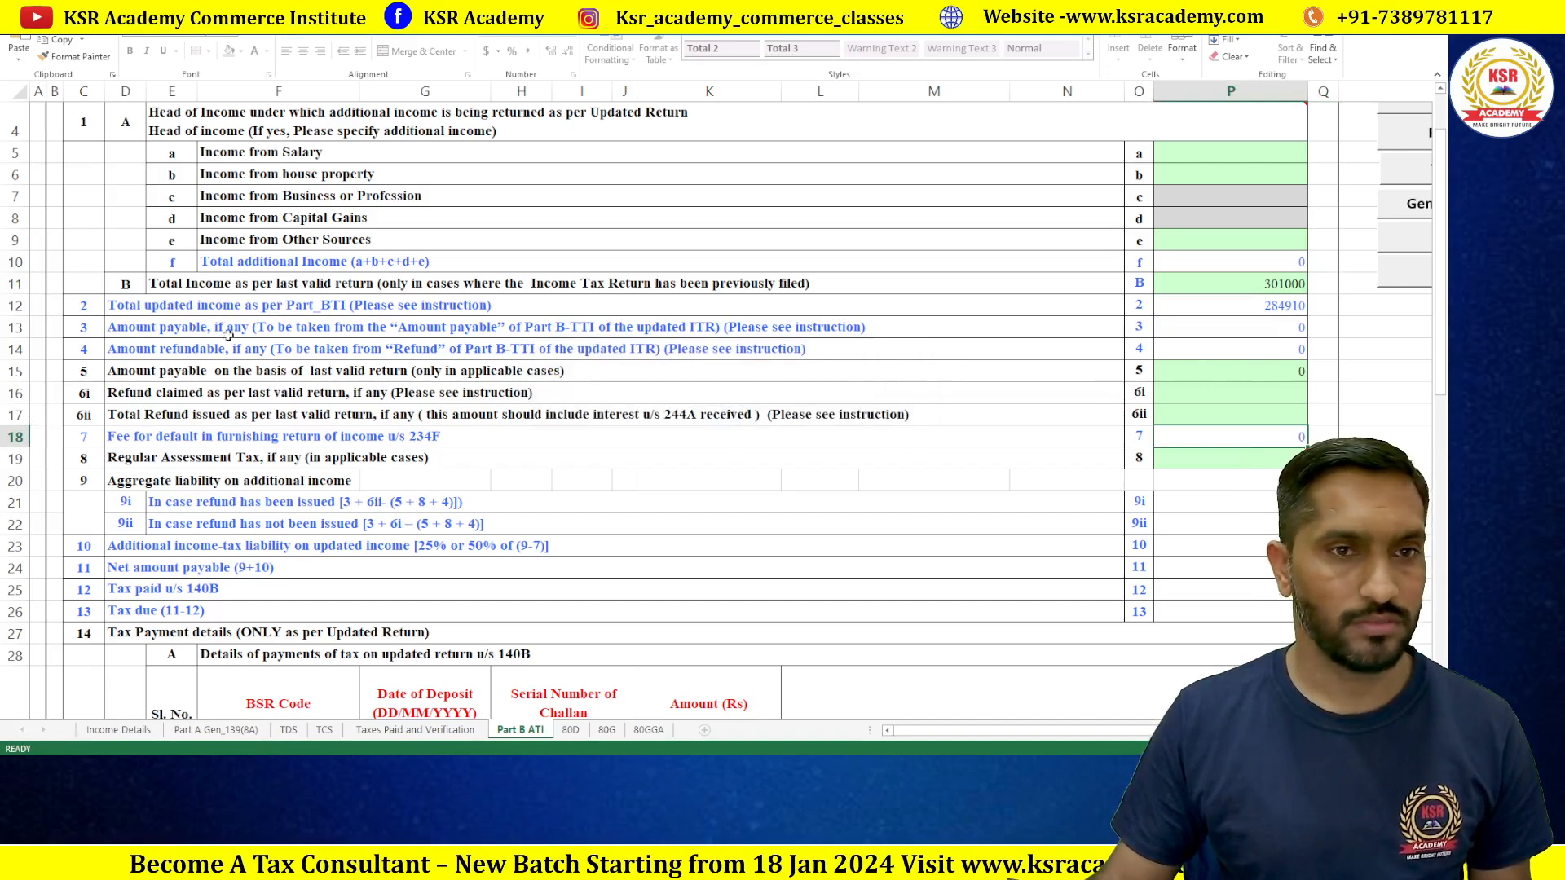
double_click(1233, 332)
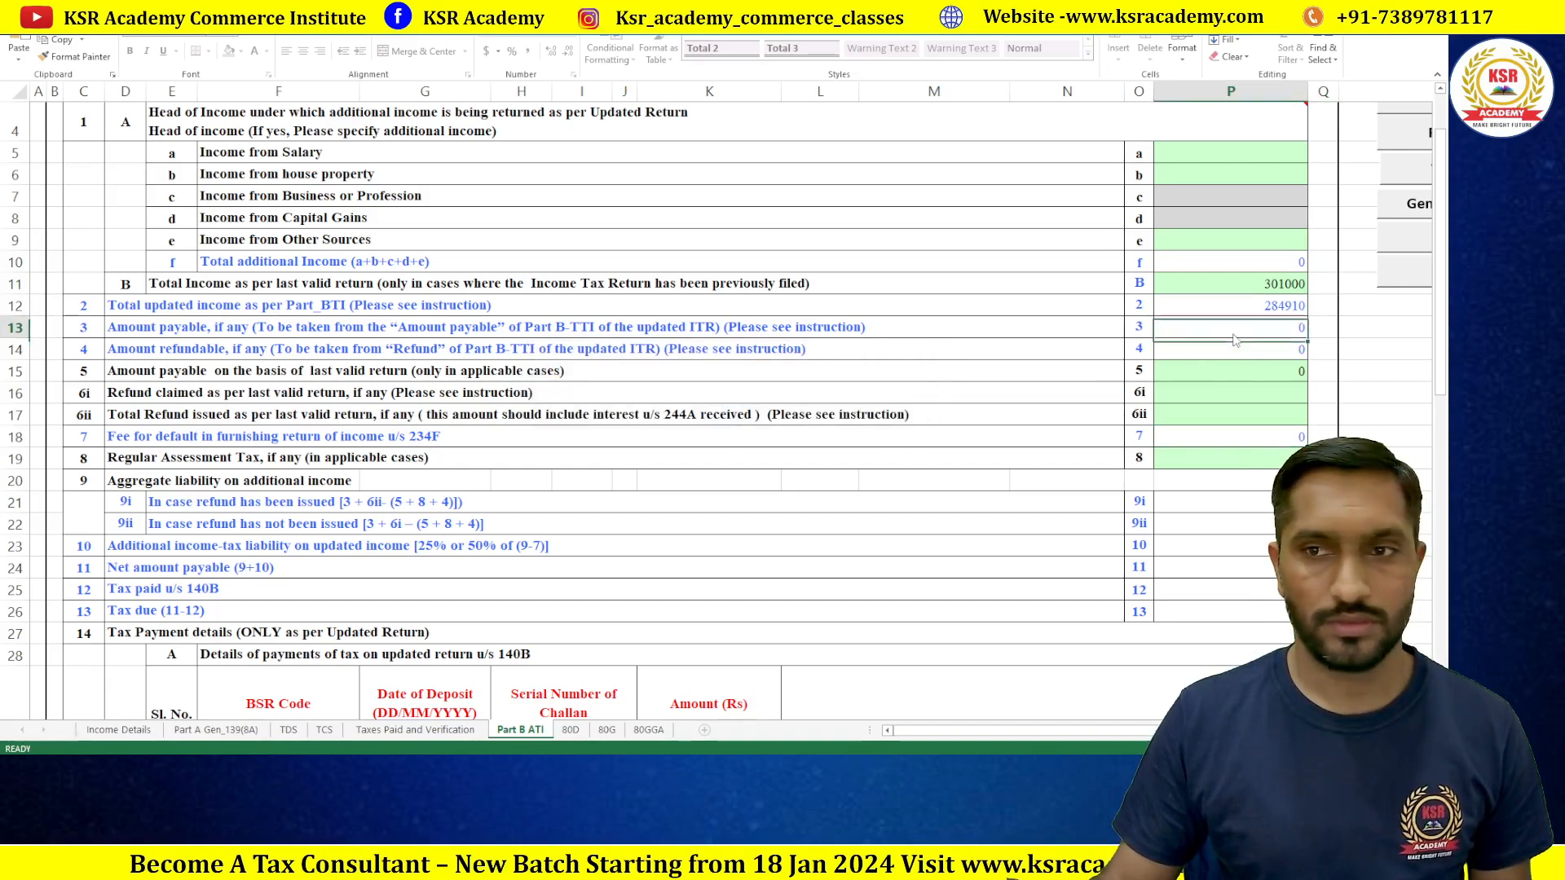
click(722, 420)
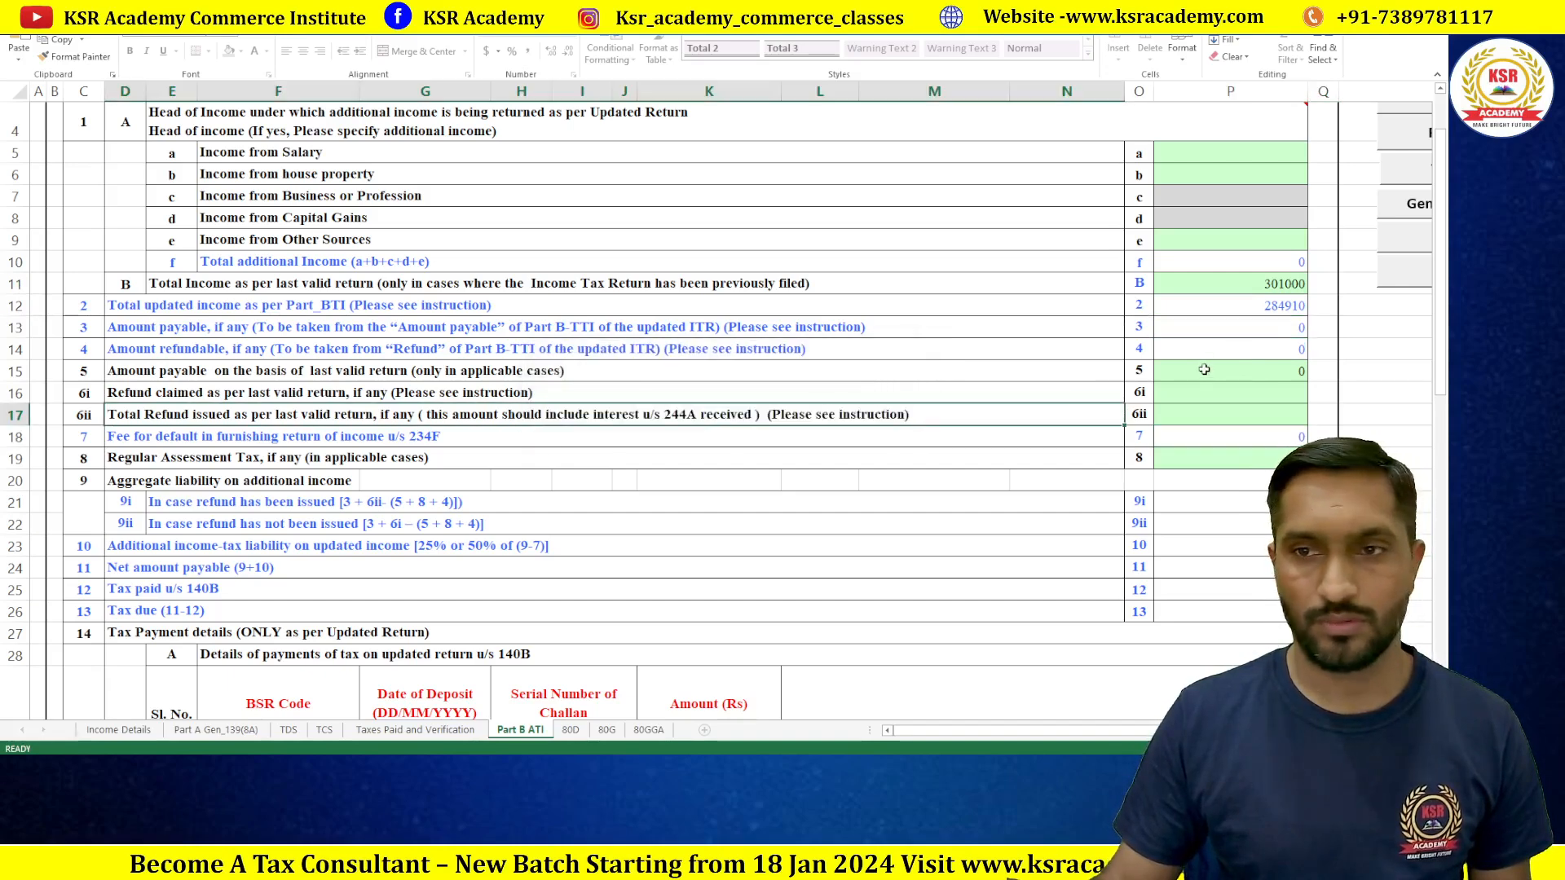
Step: Enter 1000 as amount payable per last valid return, then check tax paid and tax due
double_click(1233, 375)
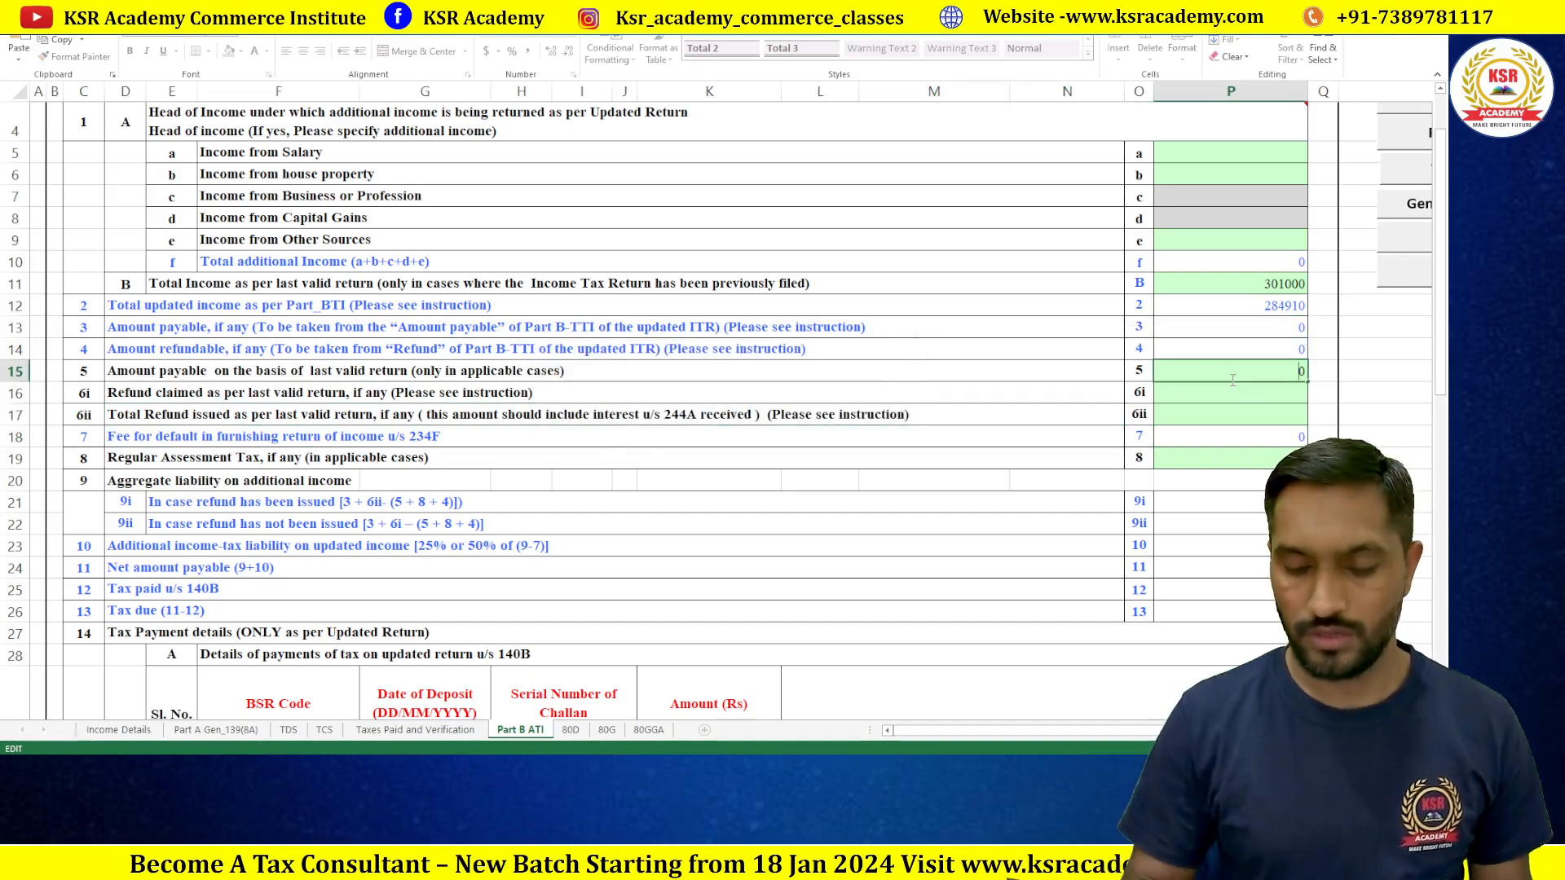
text(1000)
key(Return)
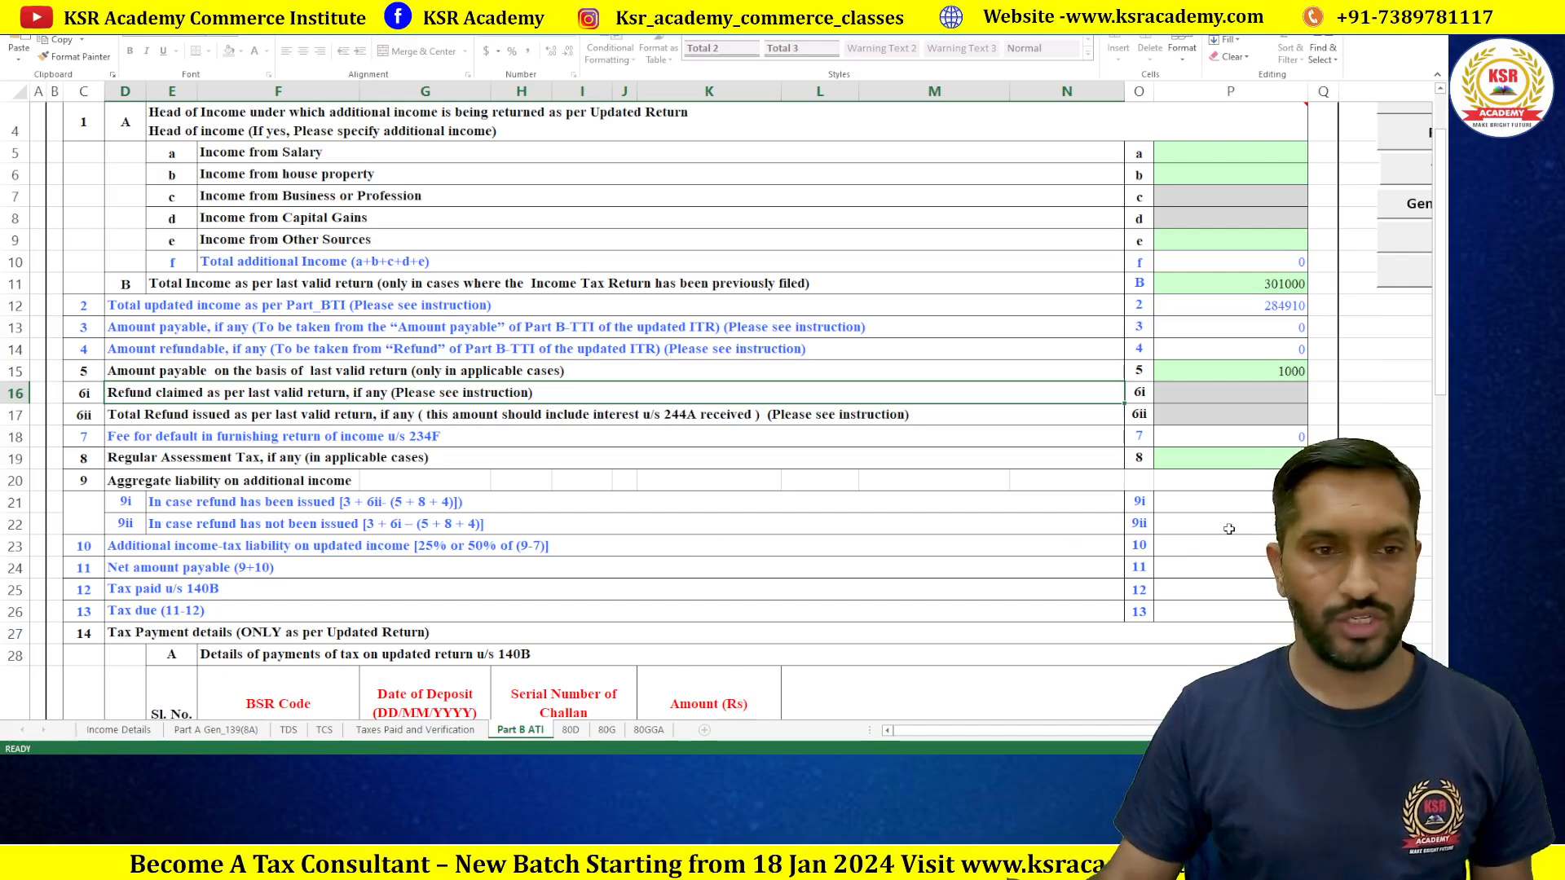
click(1238, 595)
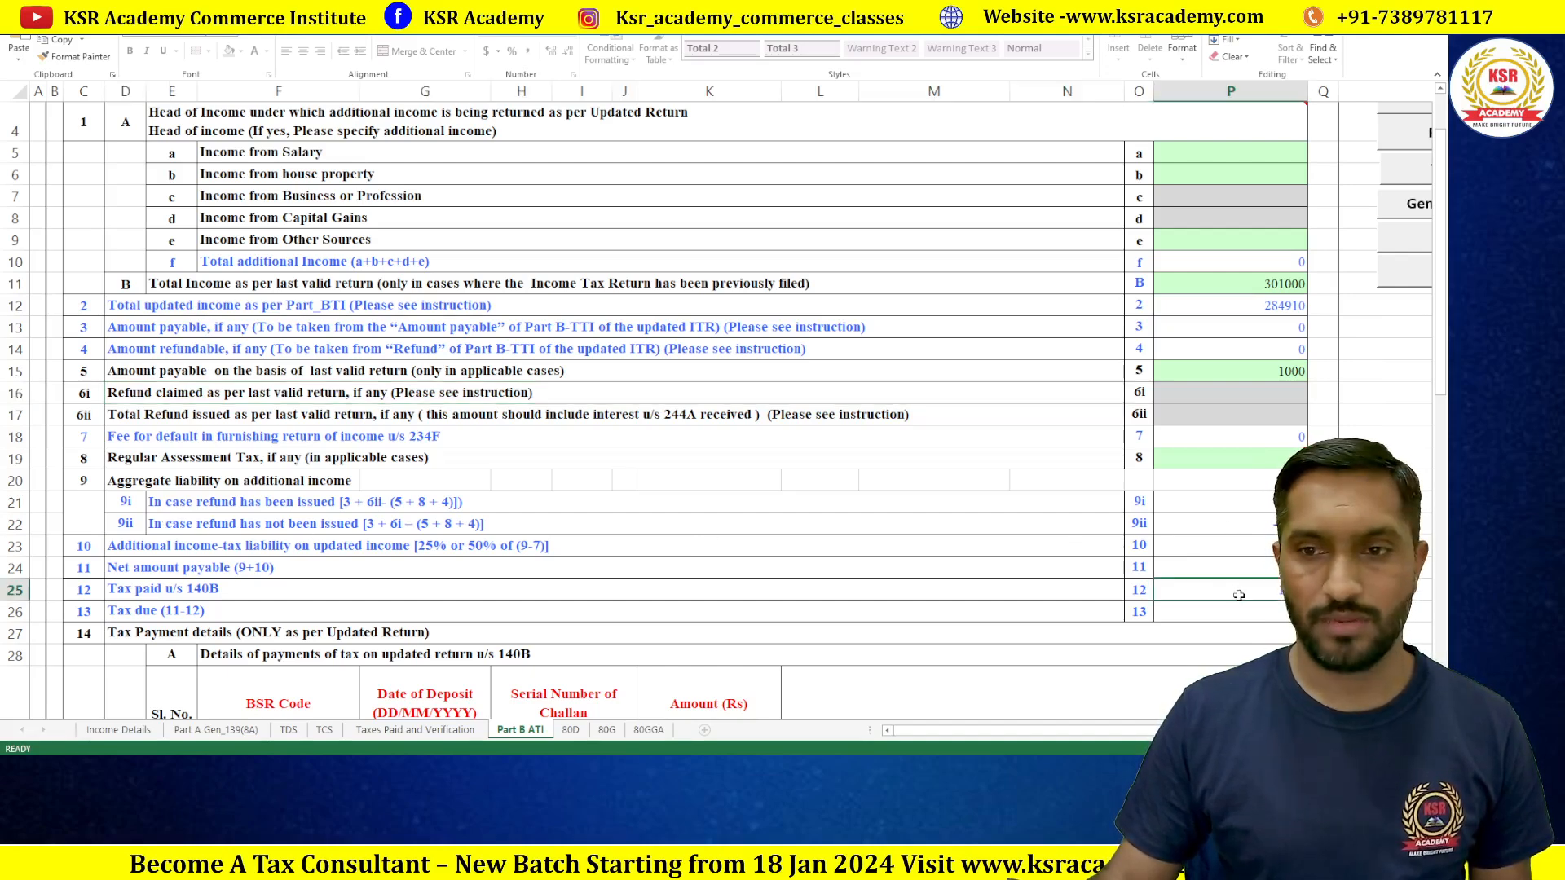
click(1245, 609)
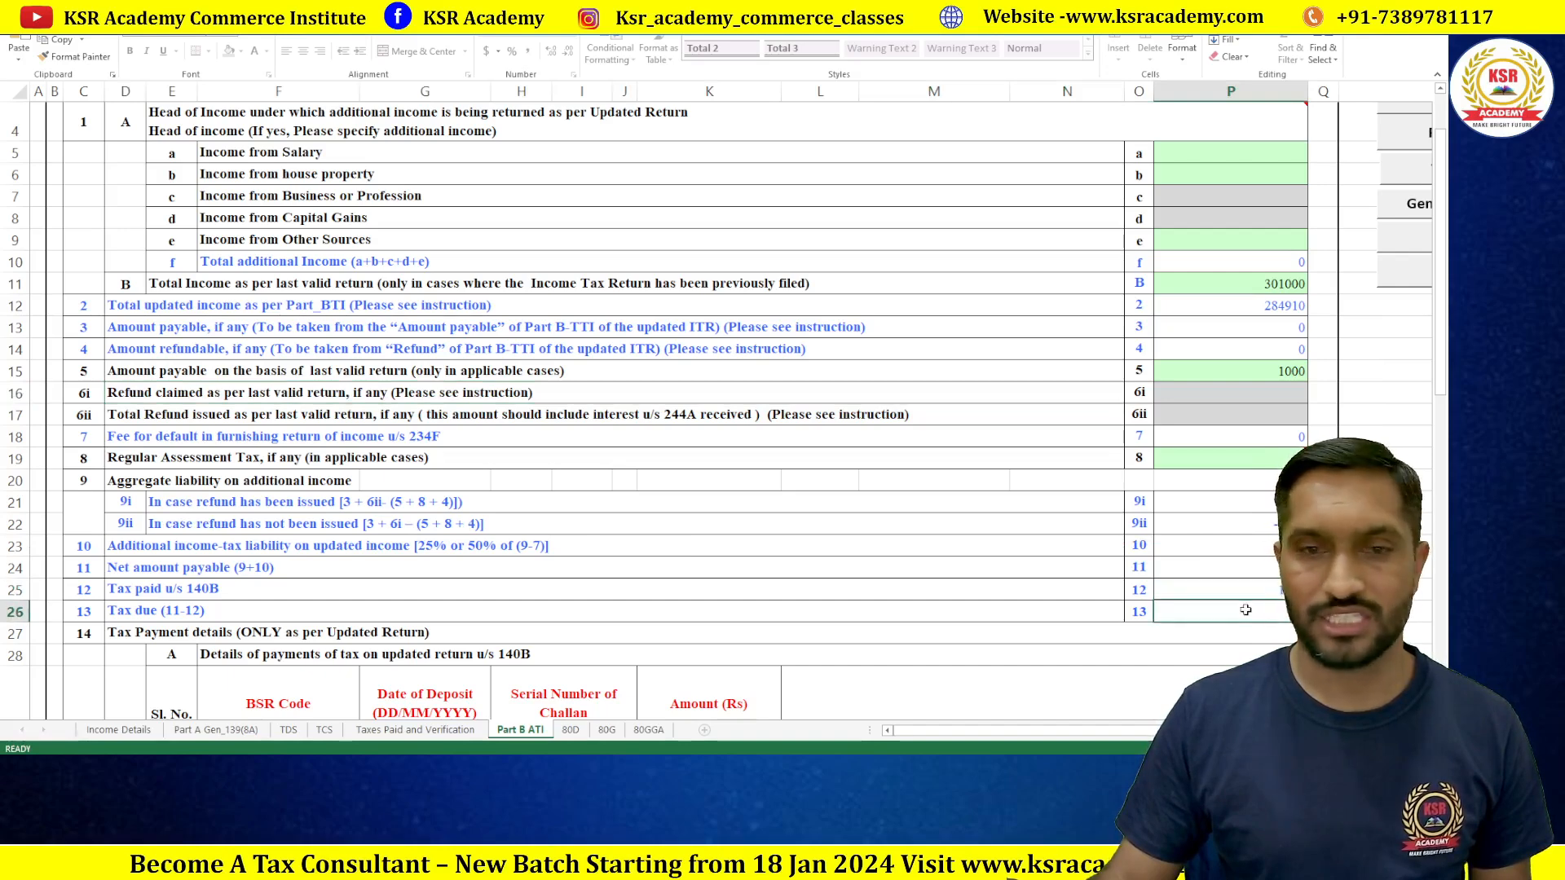
scroll(815, 529, down, 2)
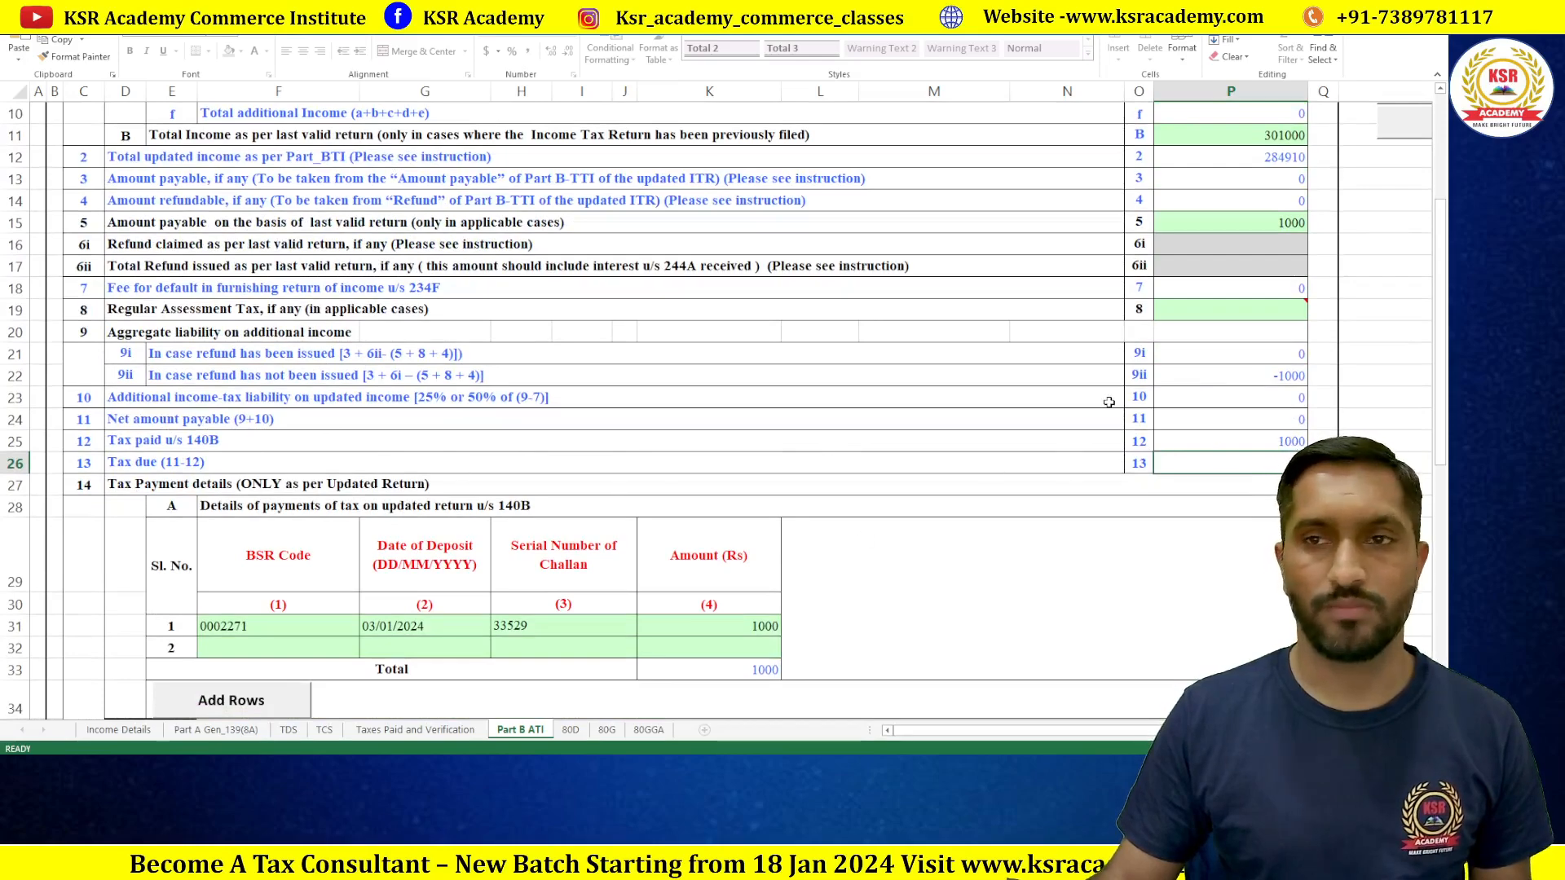
scroll(1299, 368, up, 3)
Step: Validate the Part B ATI sheet and dismiss the resulting message
drag(978, 731, 1141, 731)
click(1288, 231)
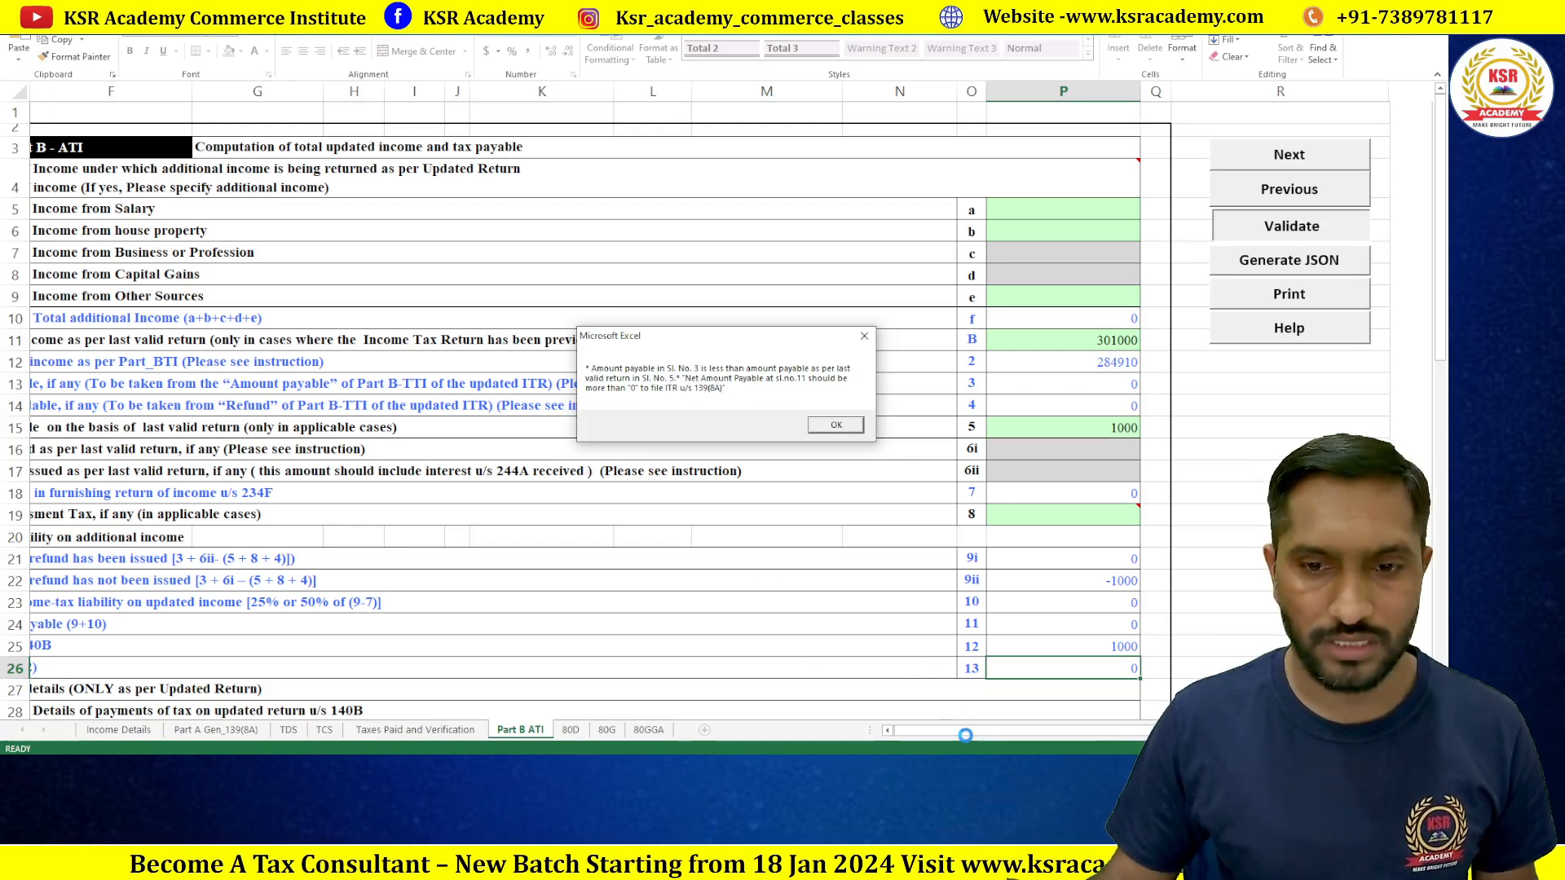
click(836, 425)
Step: Try editing the locked row 13 description and P13 amount payable, dismissing the protected-sheet warnings
drag(953, 732, 852, 733)
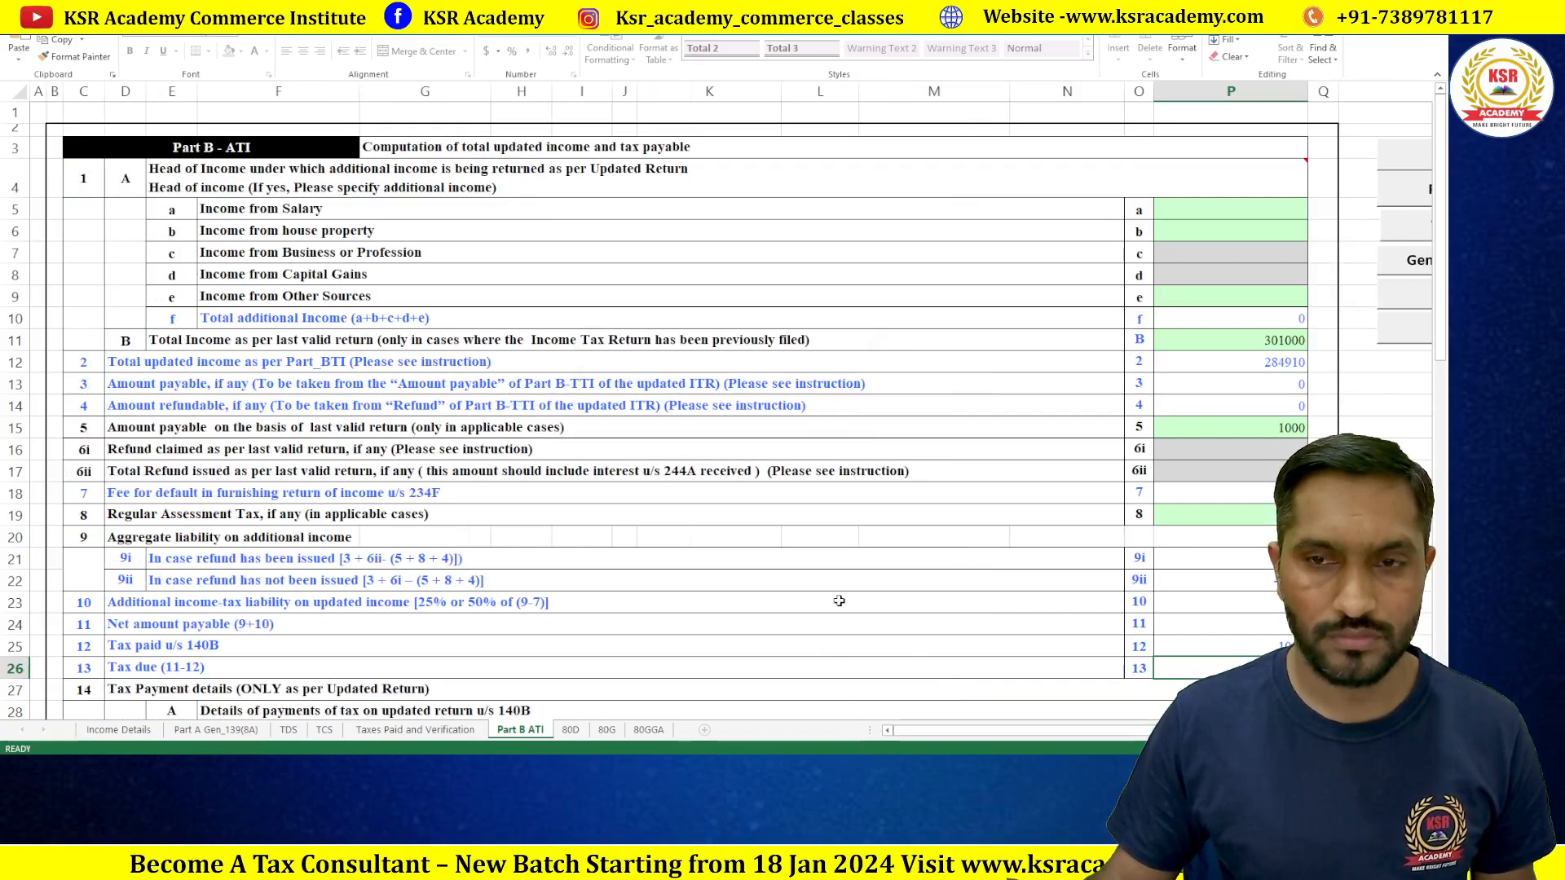
scroll(839, 603, down, 1)
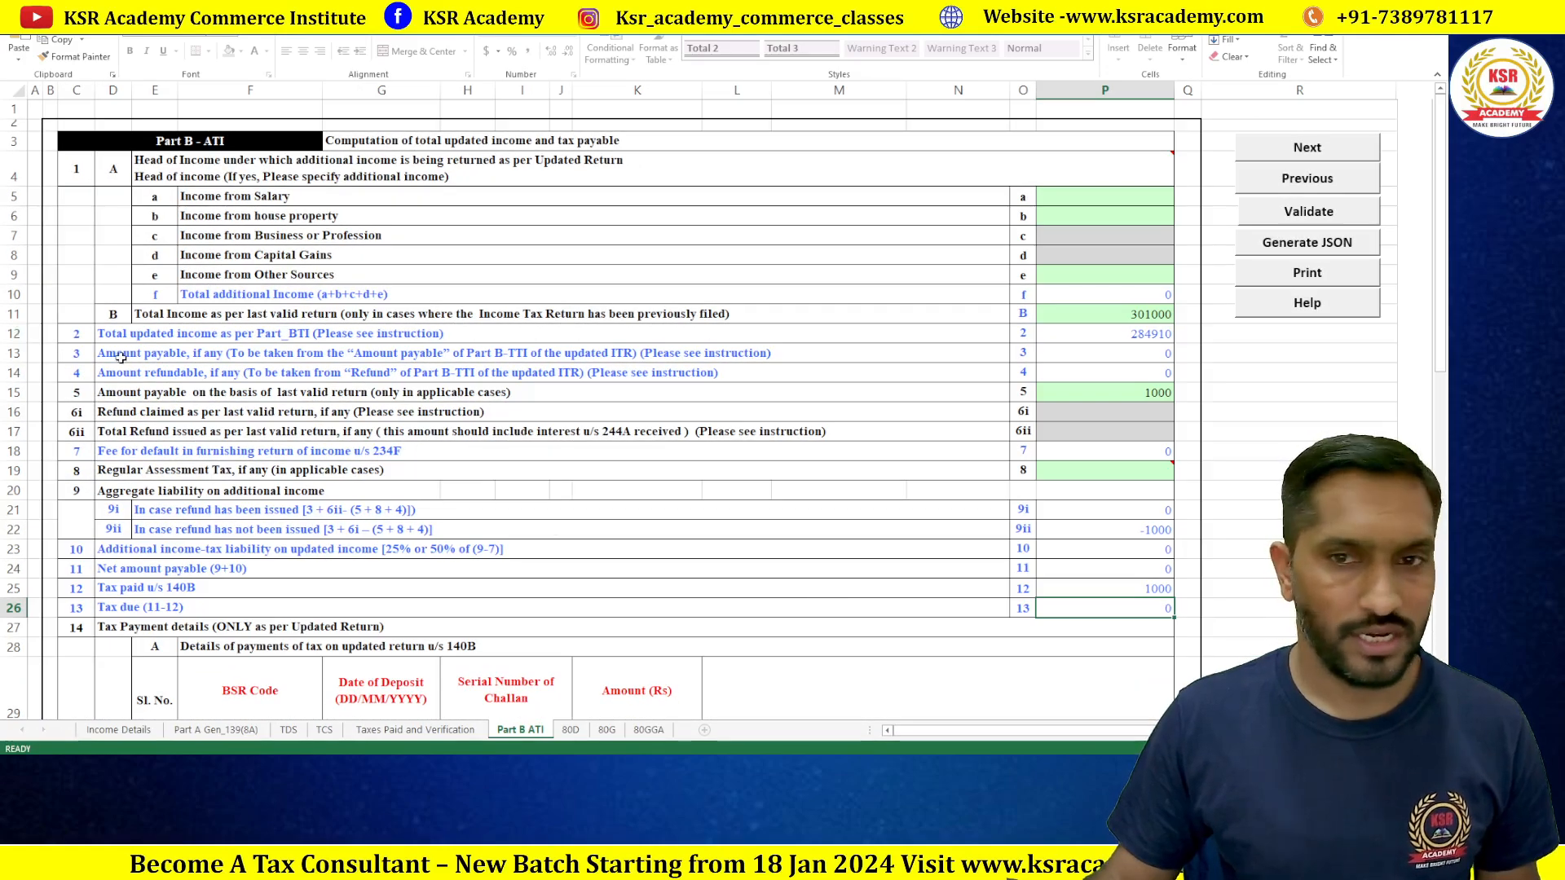
double_click(121, 355)
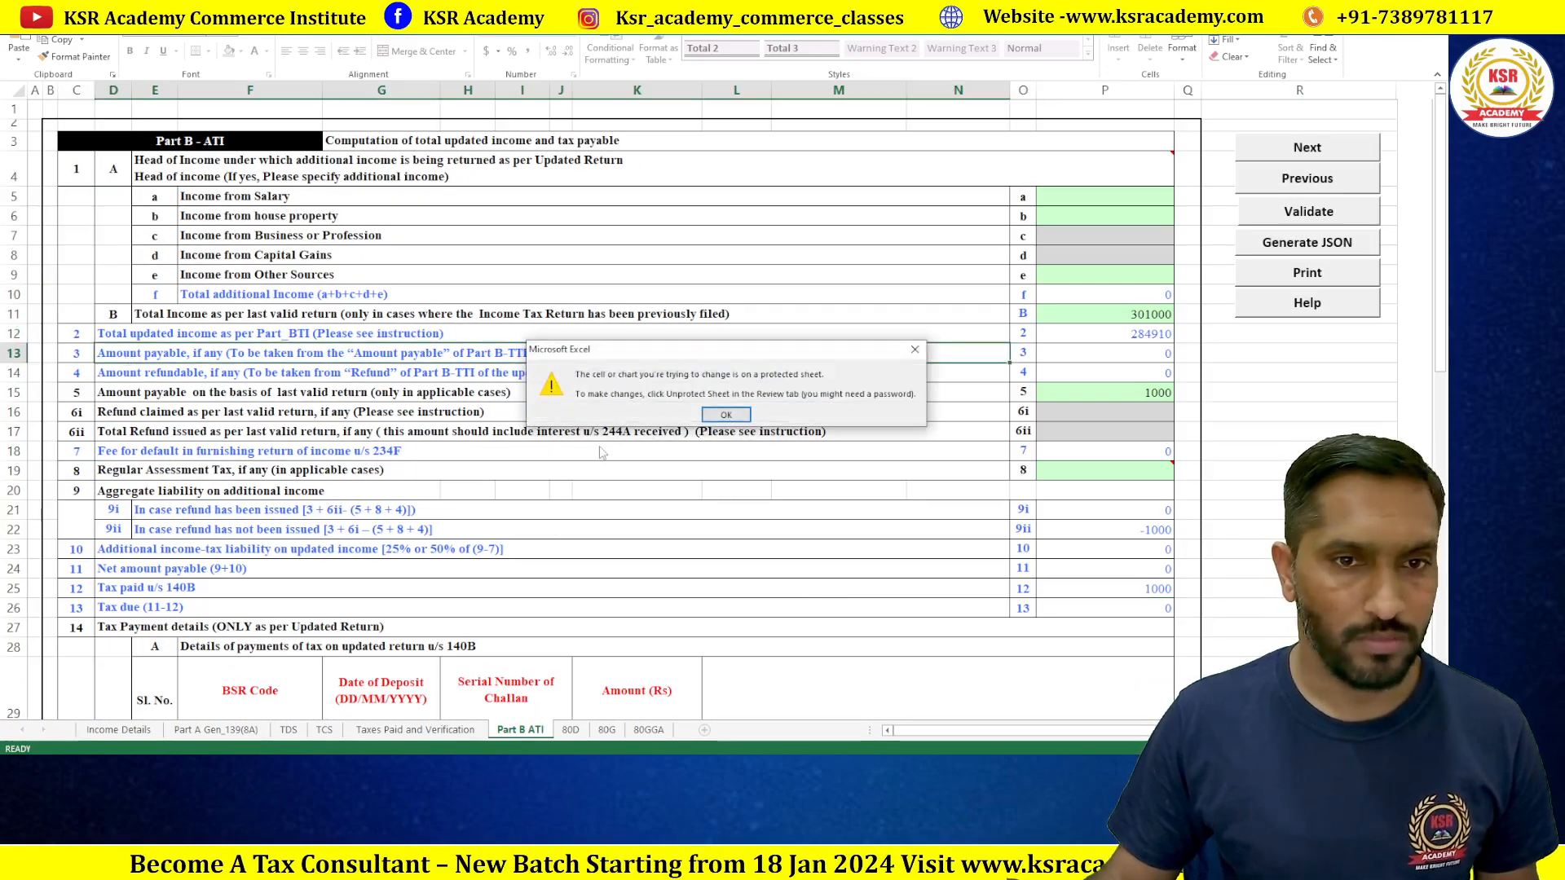
click(726, 414)
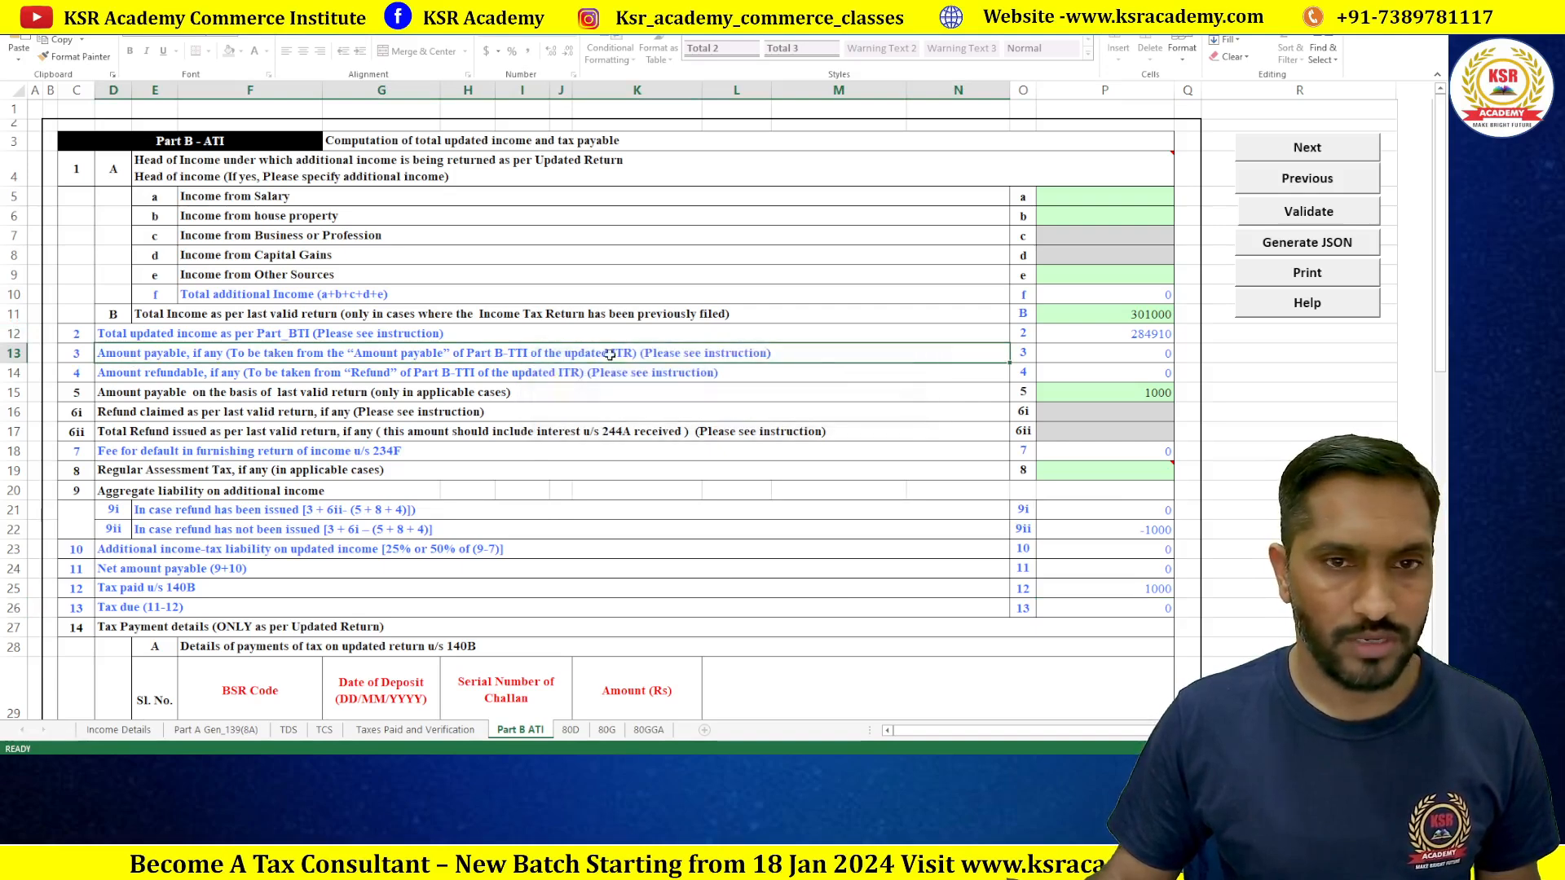
click(1144, 352)
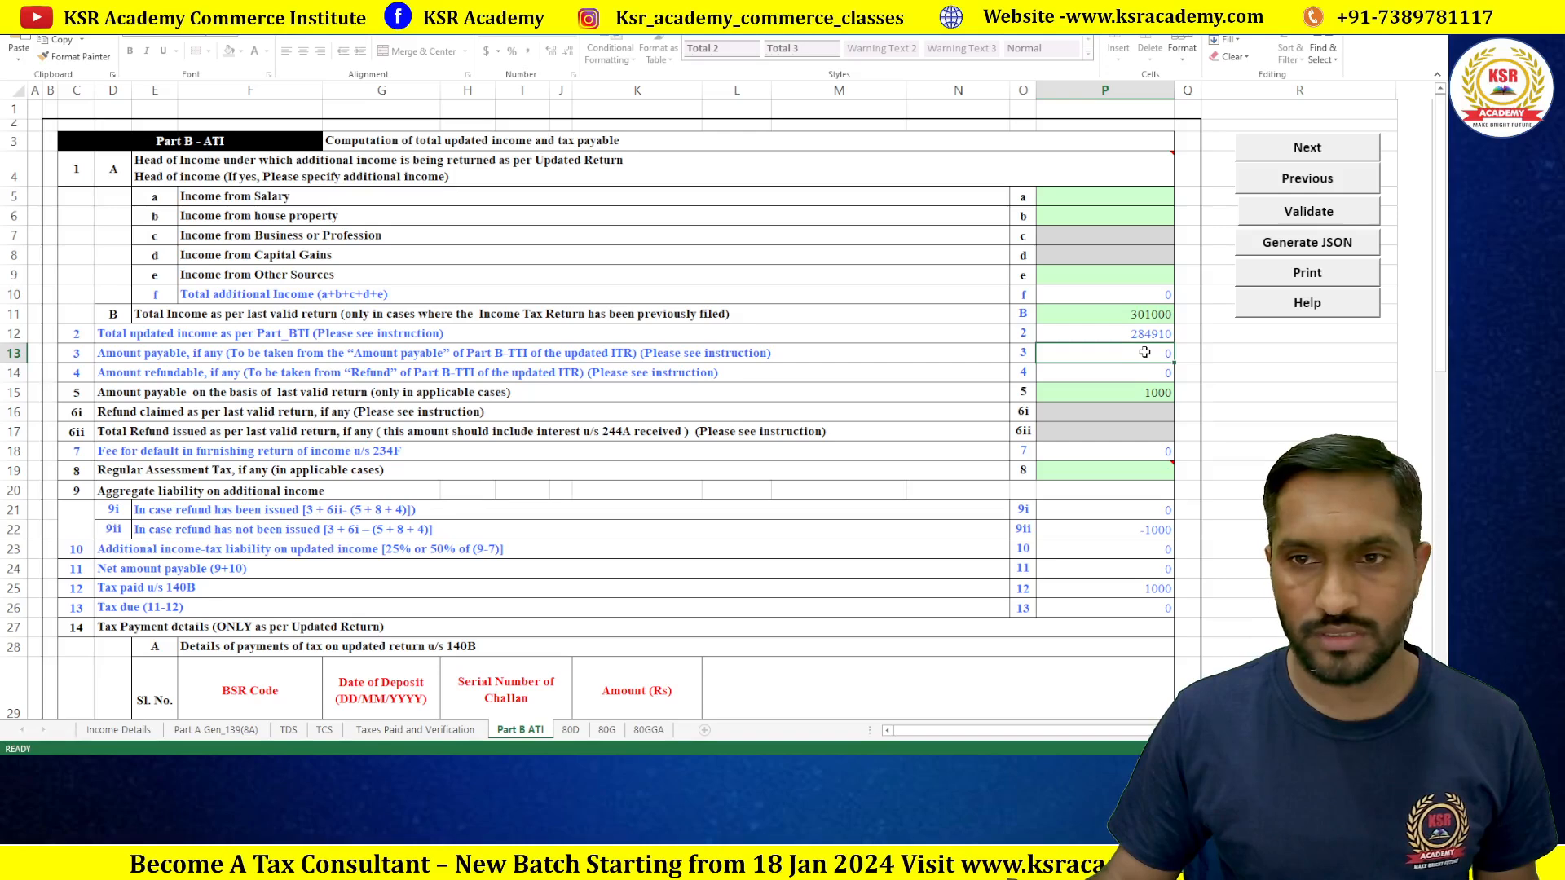
double_click(1145, 353)
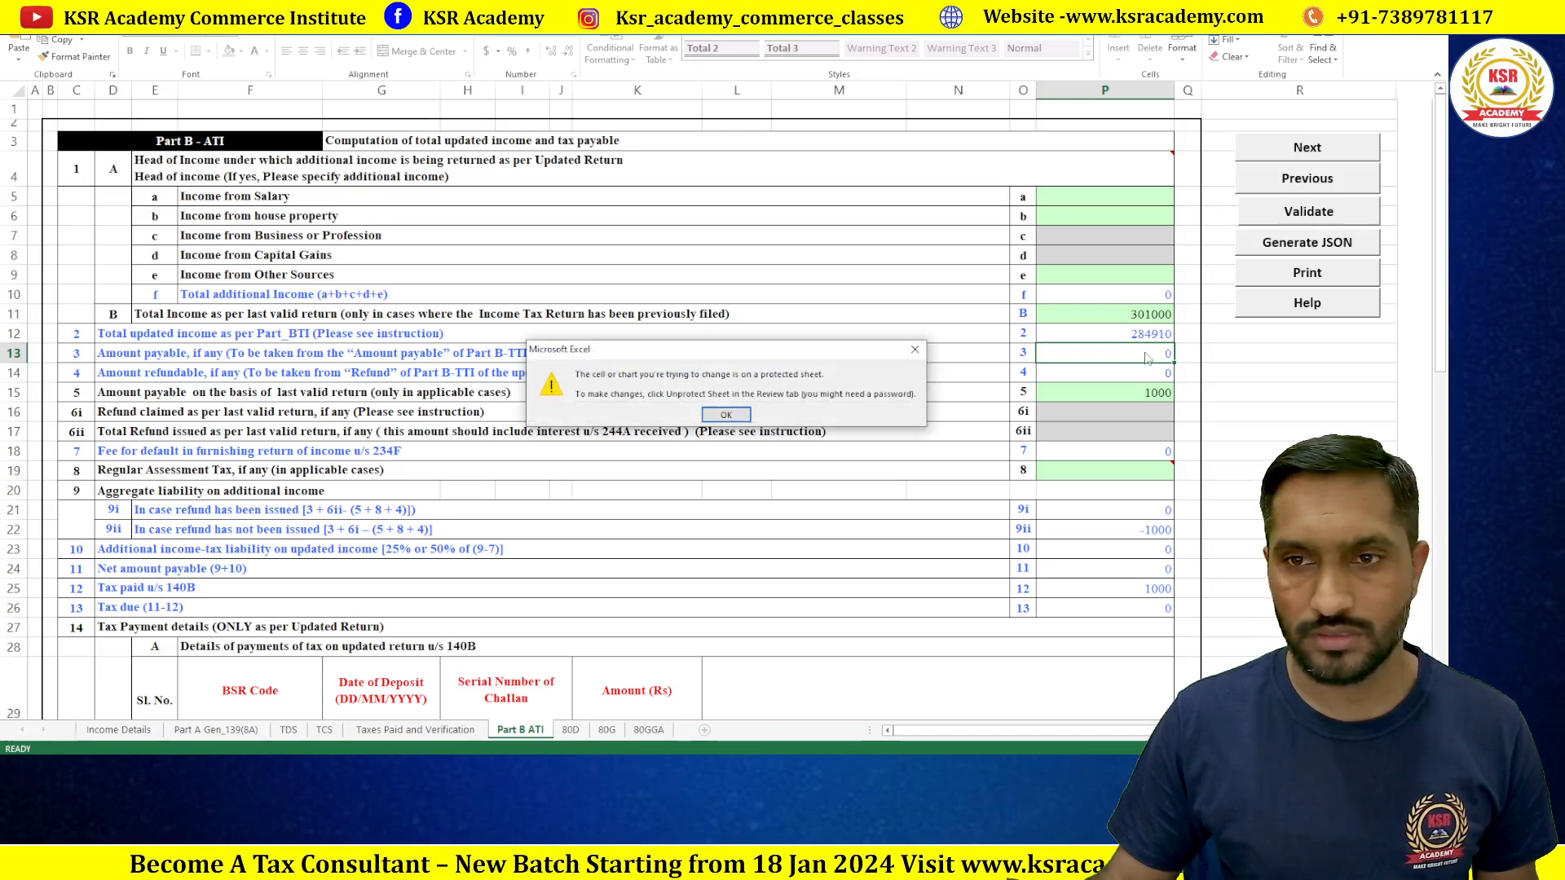
click(726, 414)
click(447, 410)
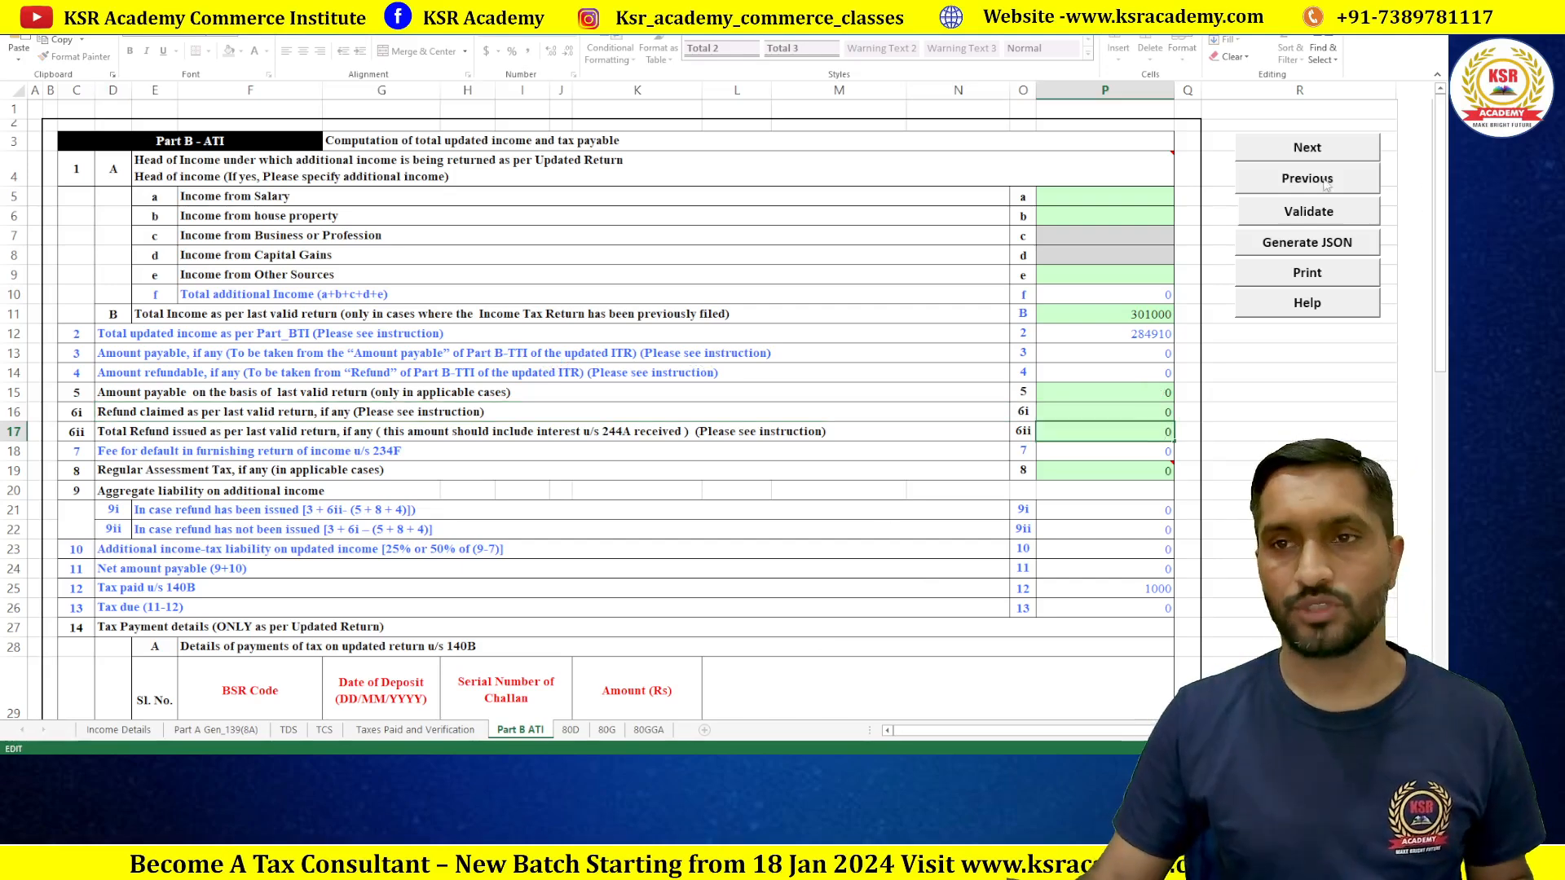
click(1311, 213)
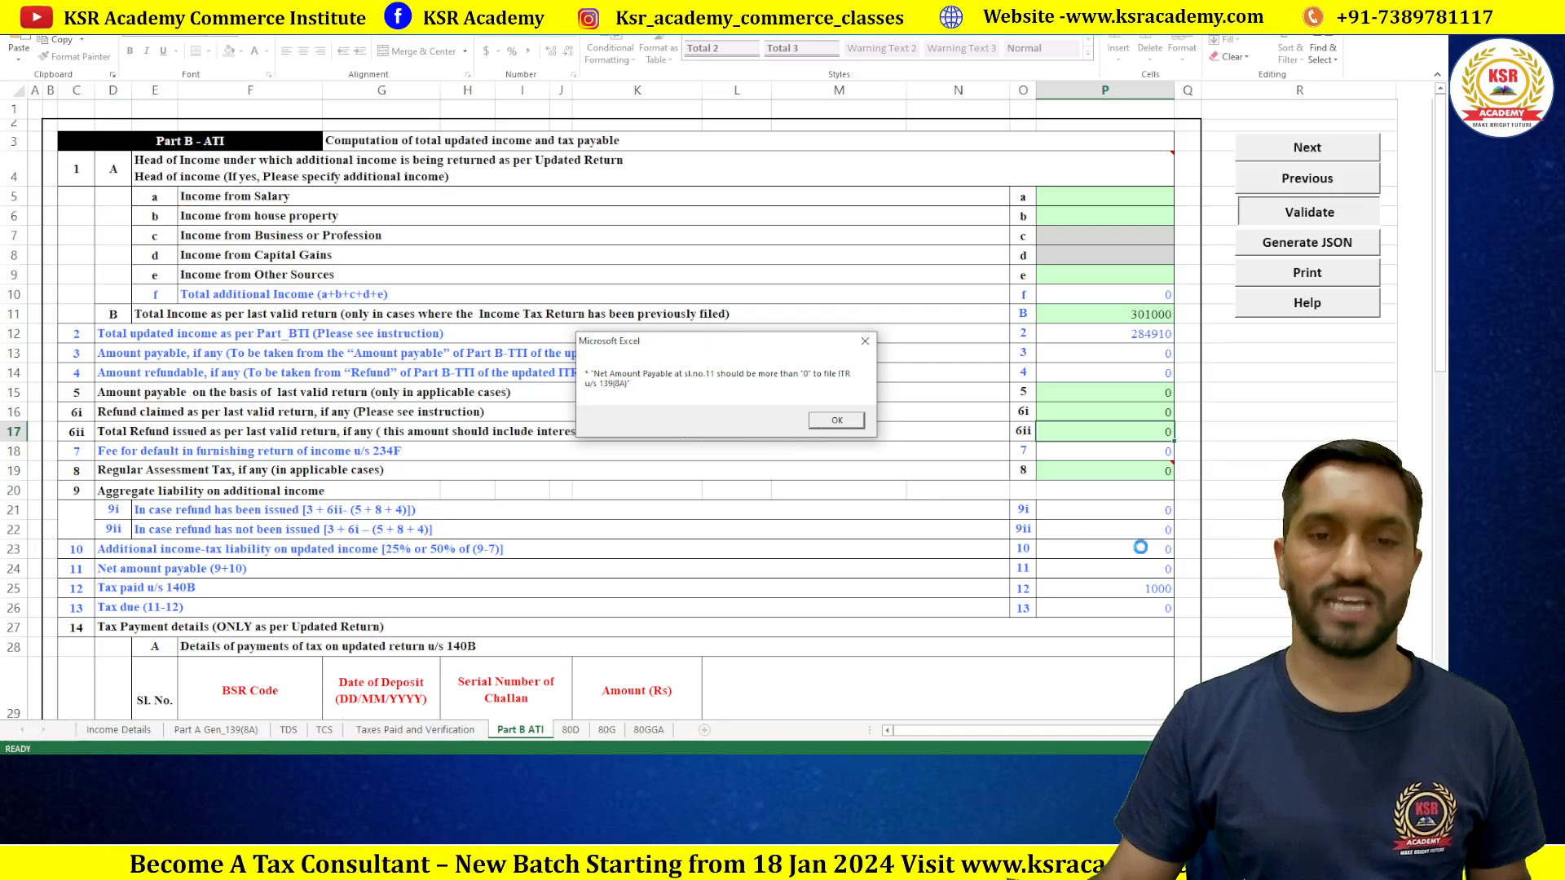
click(836, 420)
click(1149, 569)
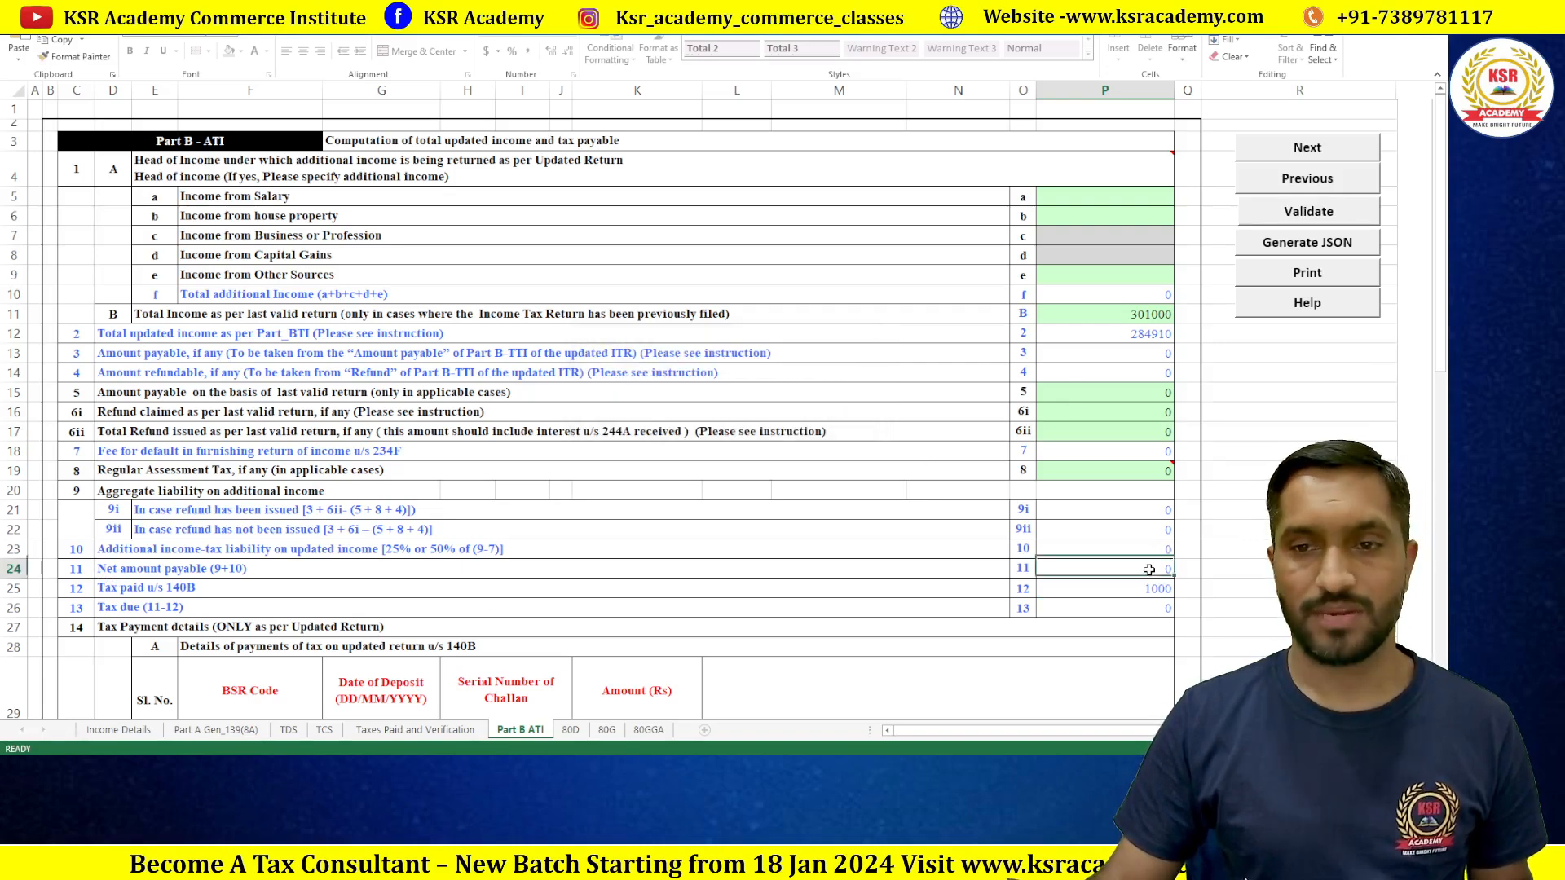
double_click(1150, 549)
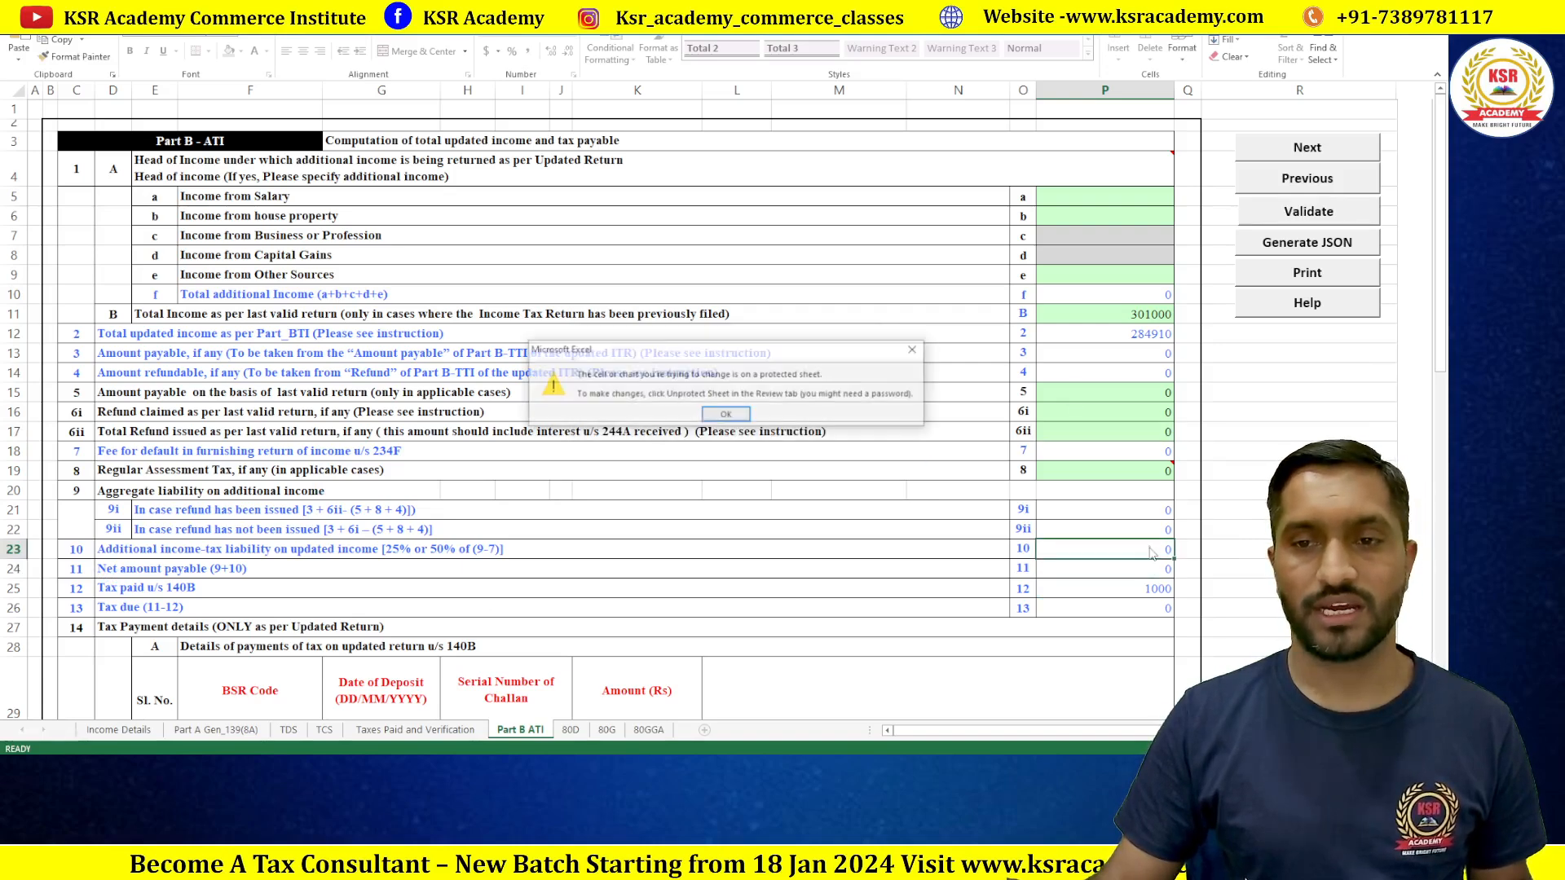
click(728, 415)
click(1149, 394)
click(1147, 415)
click(1141, 428)
click(1146, 396)
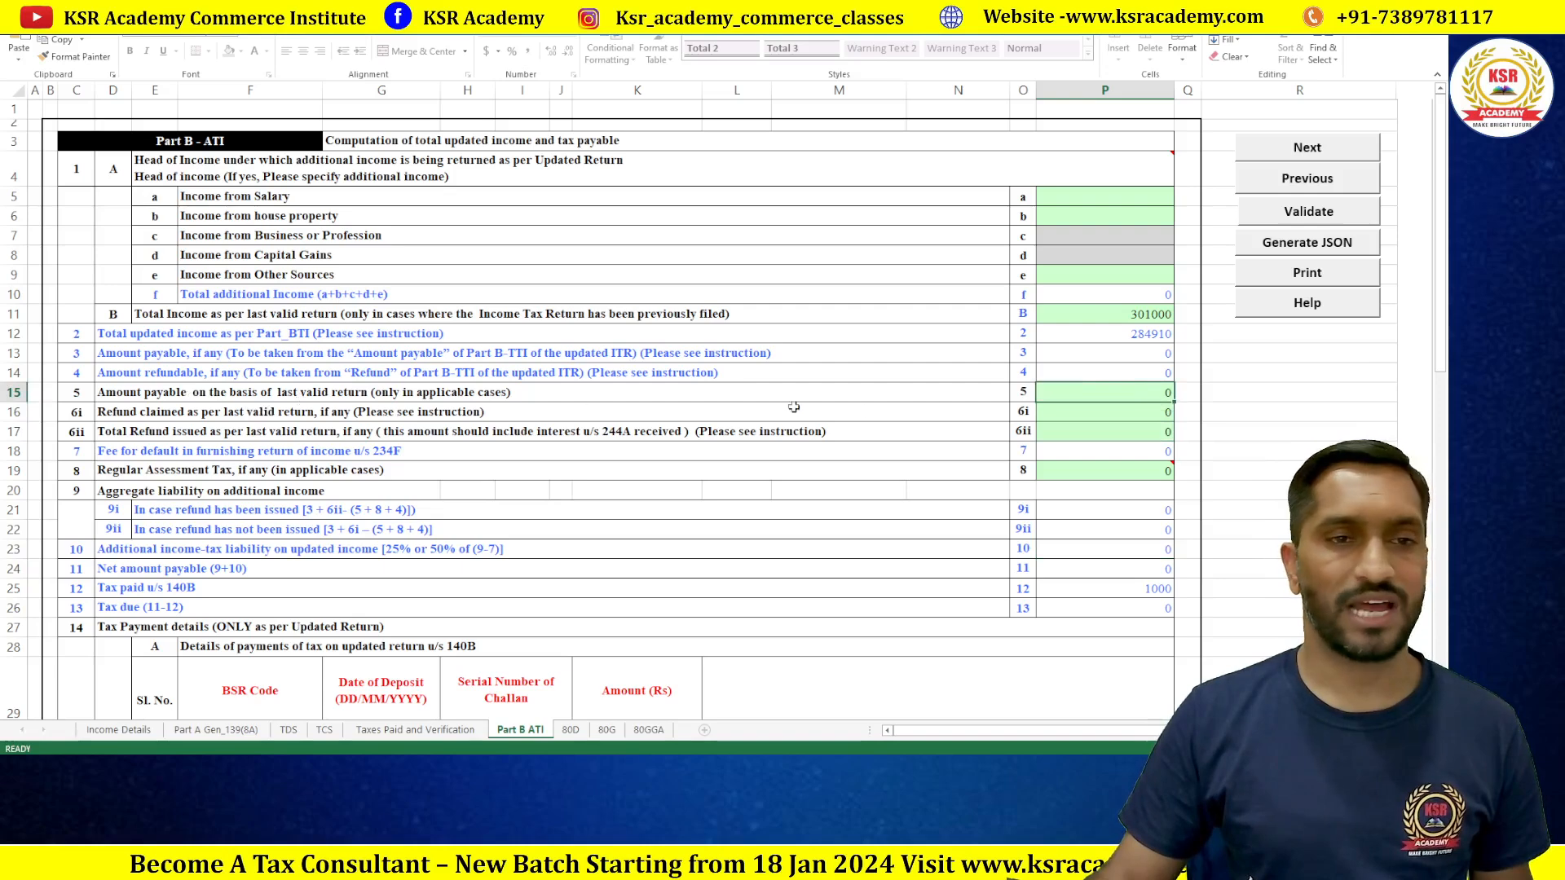
Step: Enter 500 as refund claimed in P16, correct it to 750, then check tax paid and net payable
click(1133, 416)
text(5)
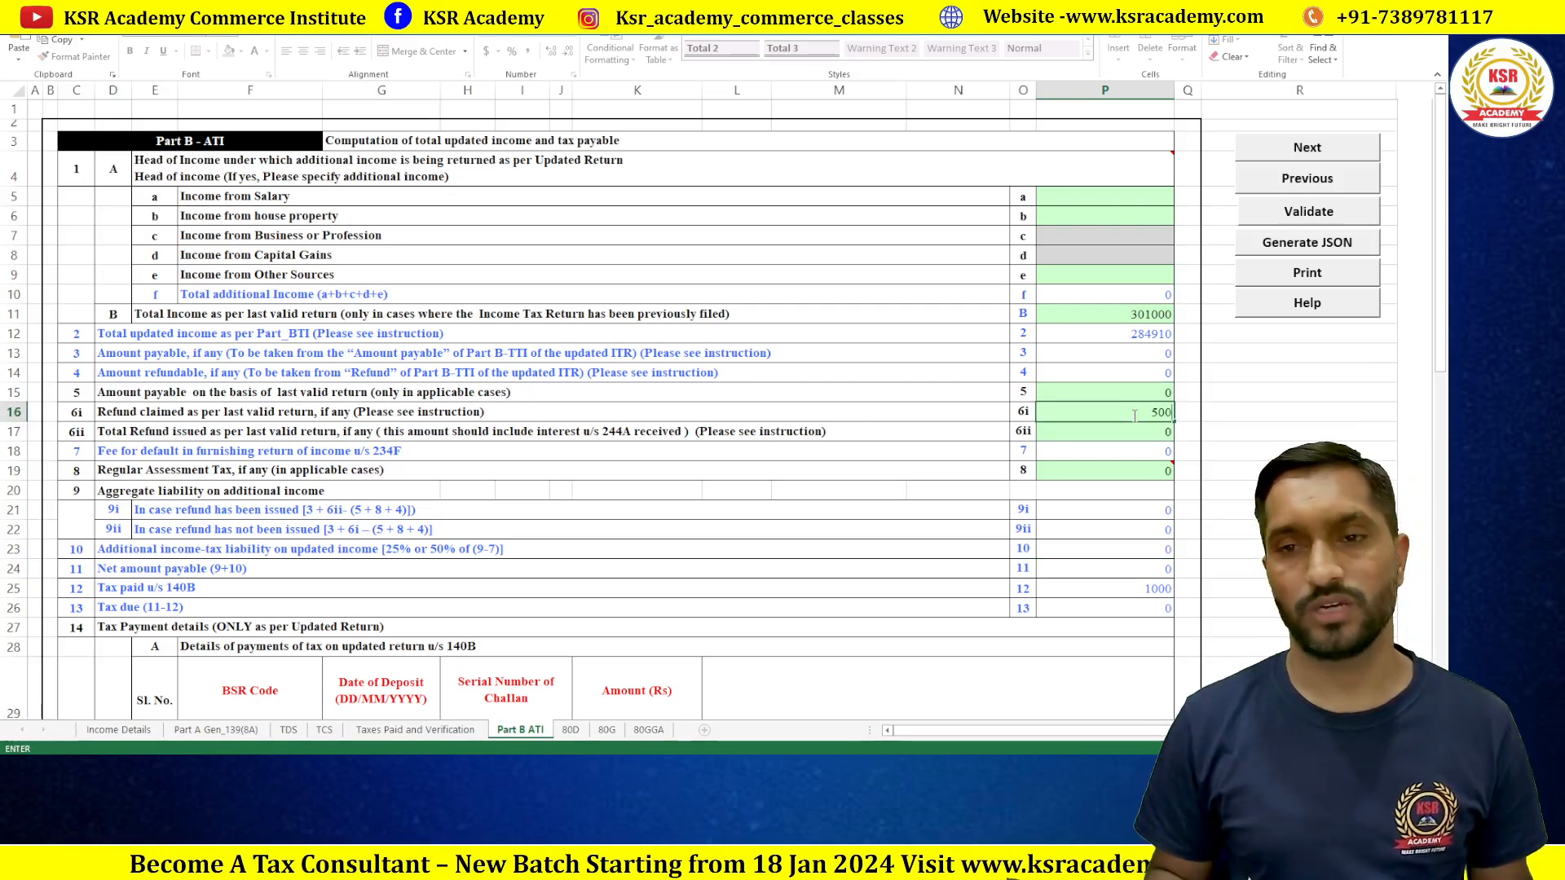
text(00)
key(Return)
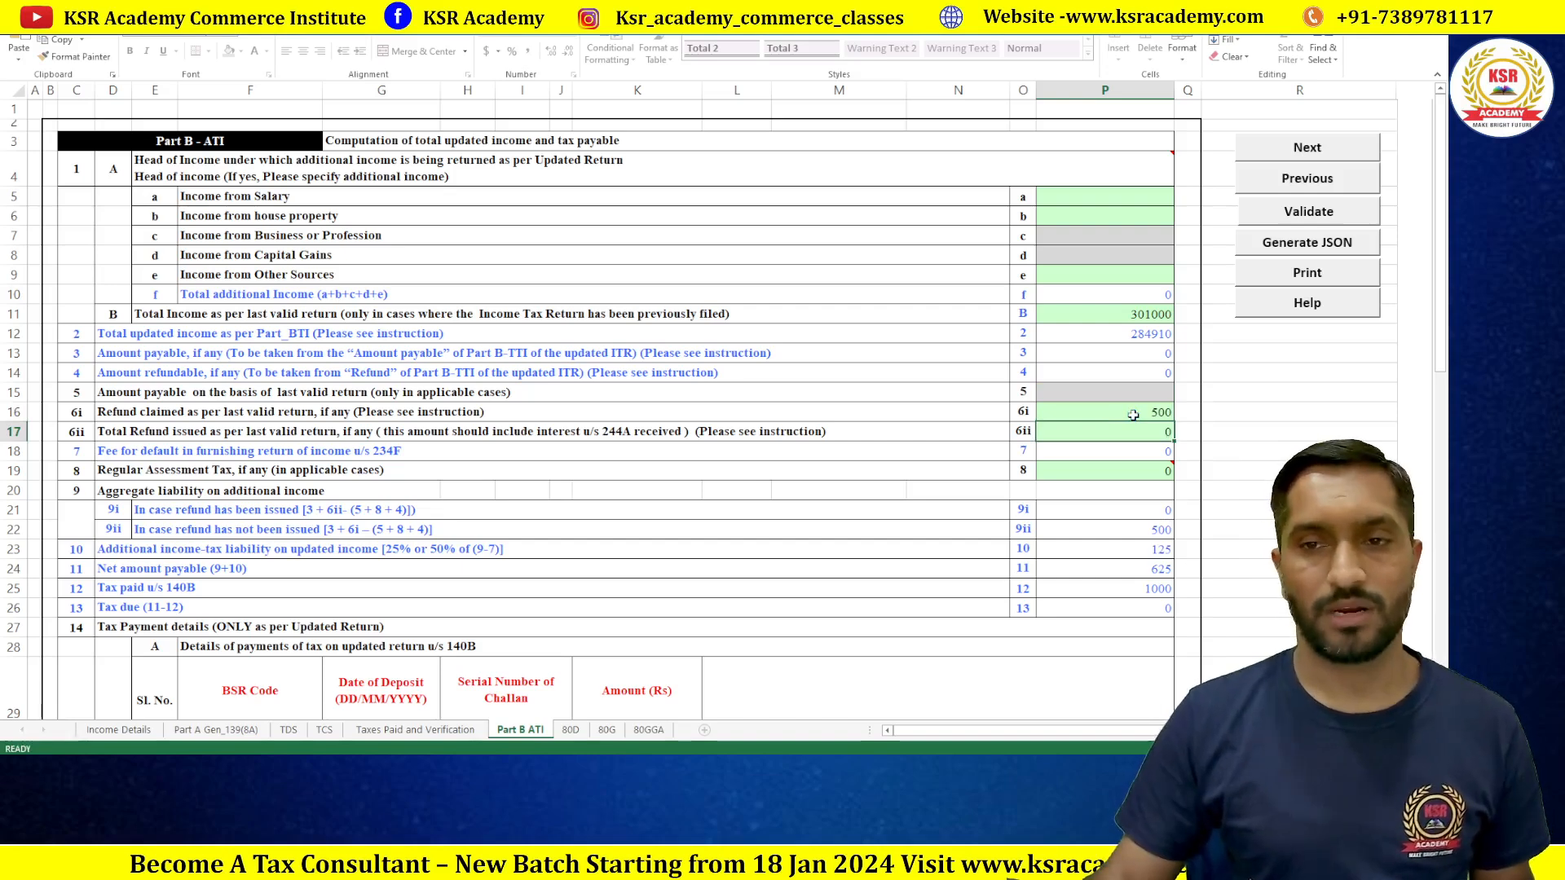
click(1133, 416)
text(750)
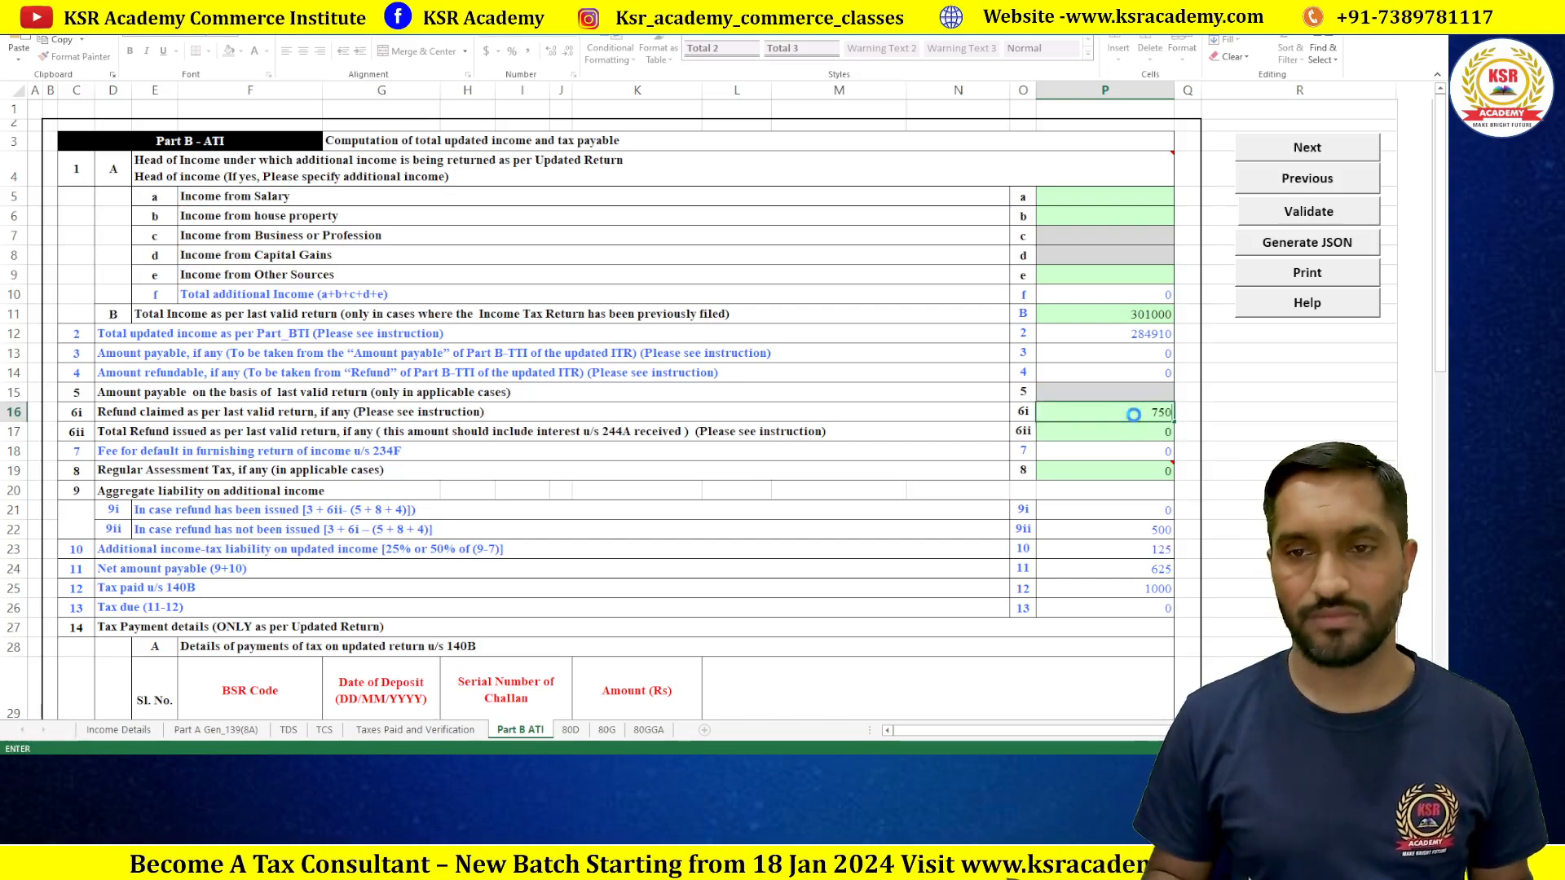
key(Return)
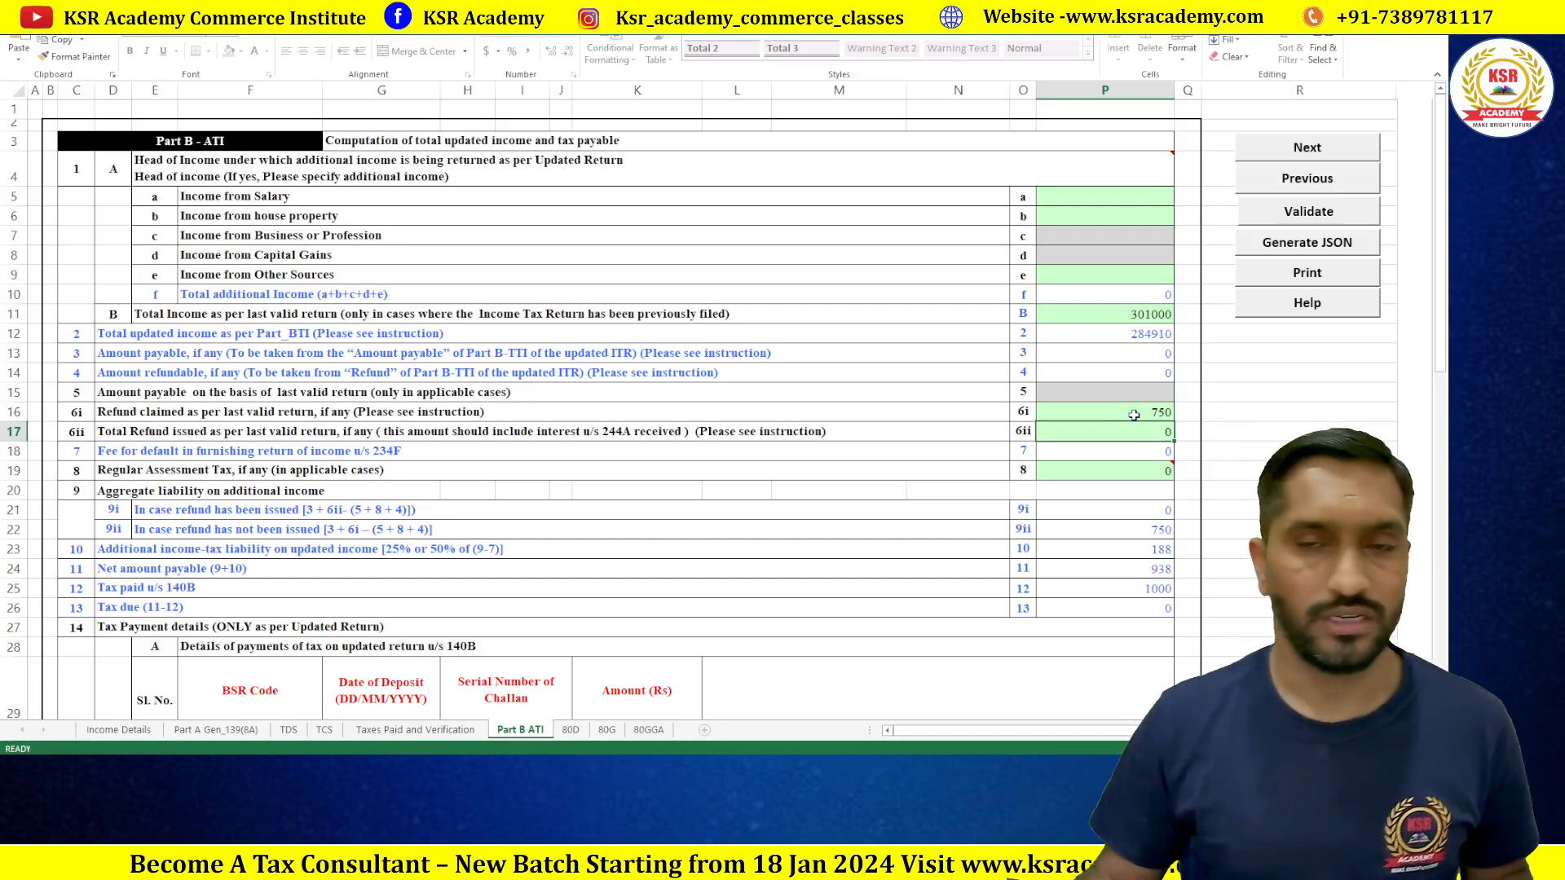
click(1110, 591)
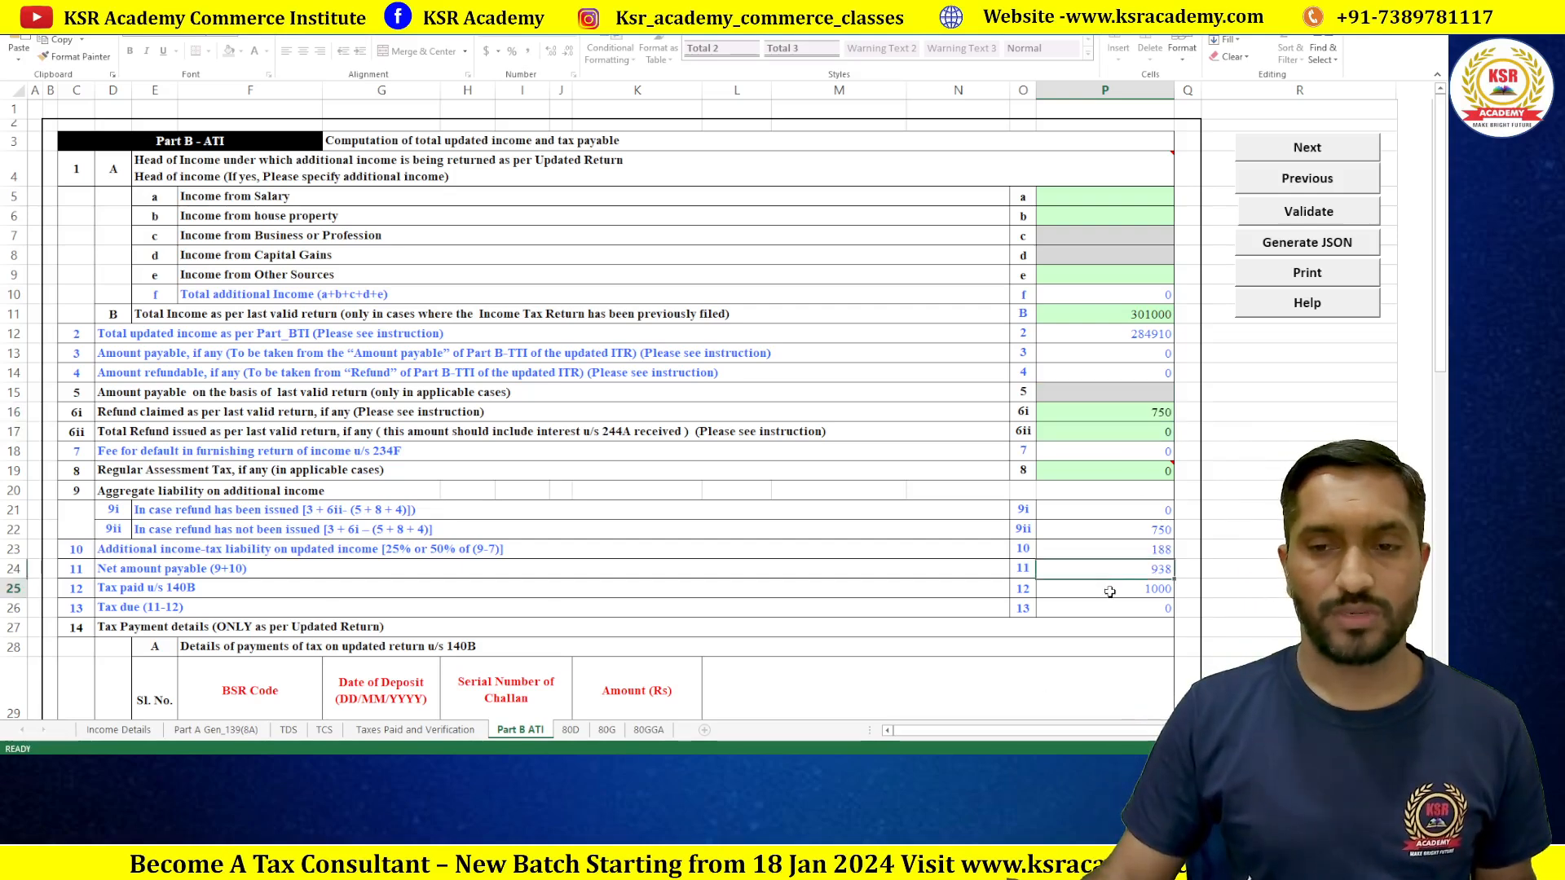
click(1170, 429)
Step: Try editing the locked tax due cell P26, then validate Part B ATI to 'Sheet Part B ATI is ok'
text(0)
click(1123, 575)
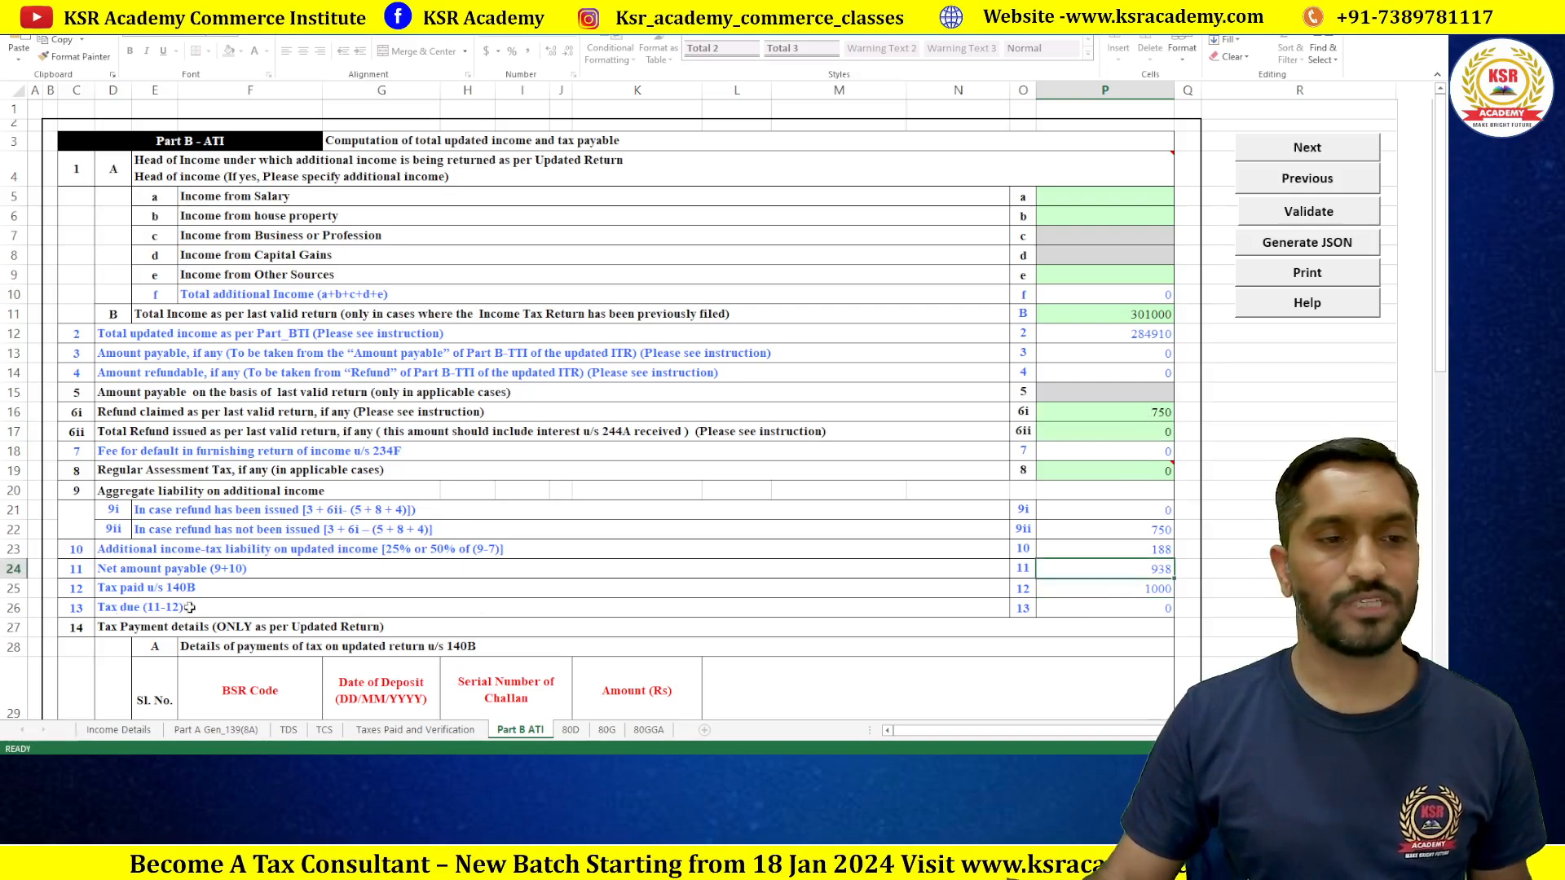
double_click(1154, 608)
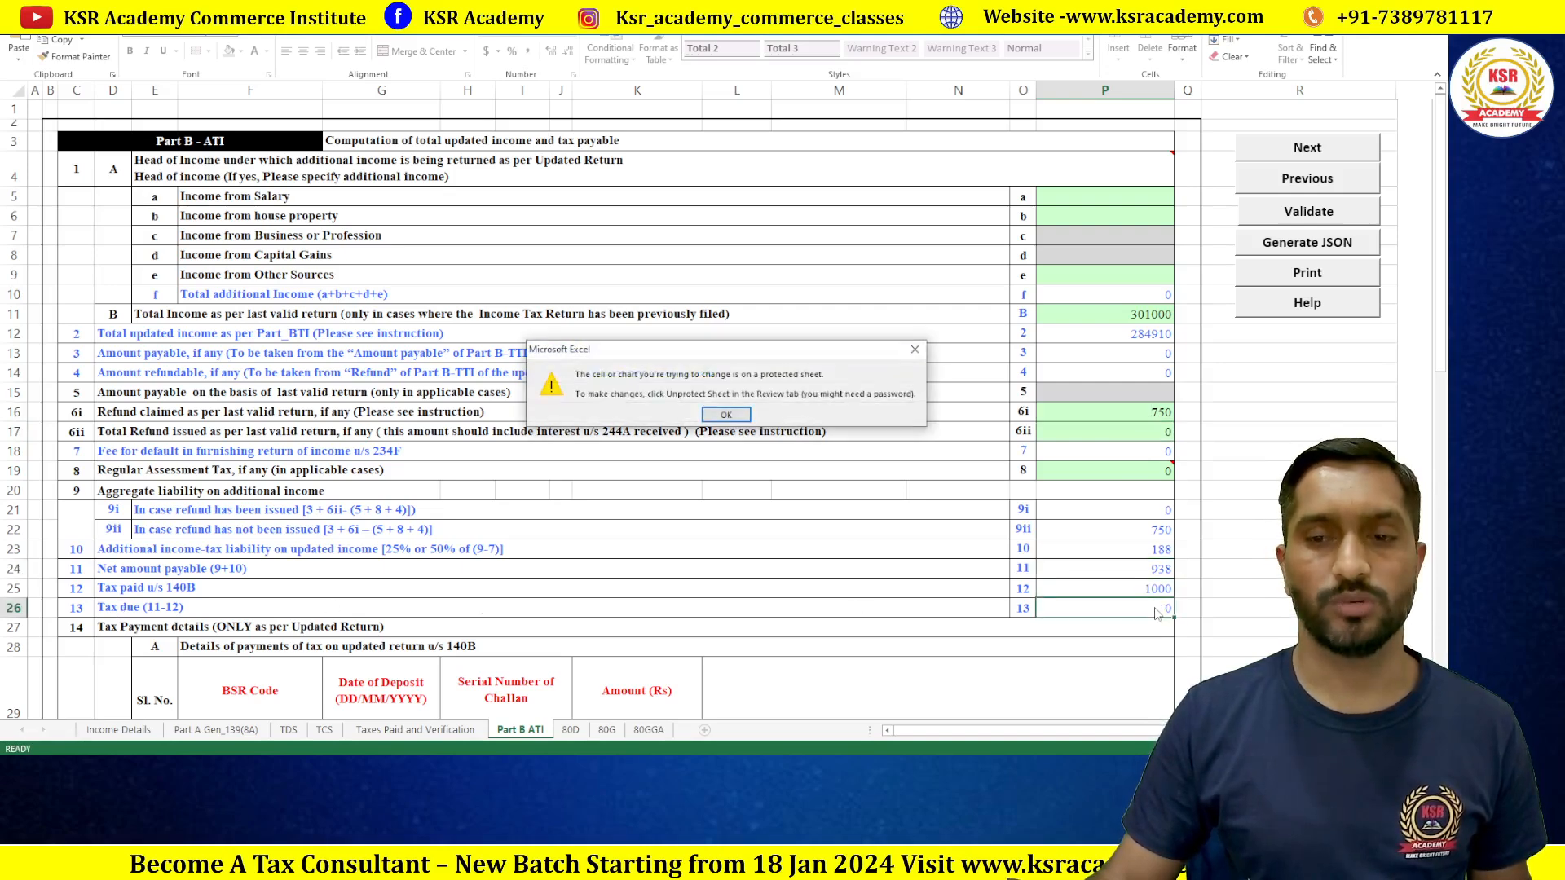
click(725, 414)
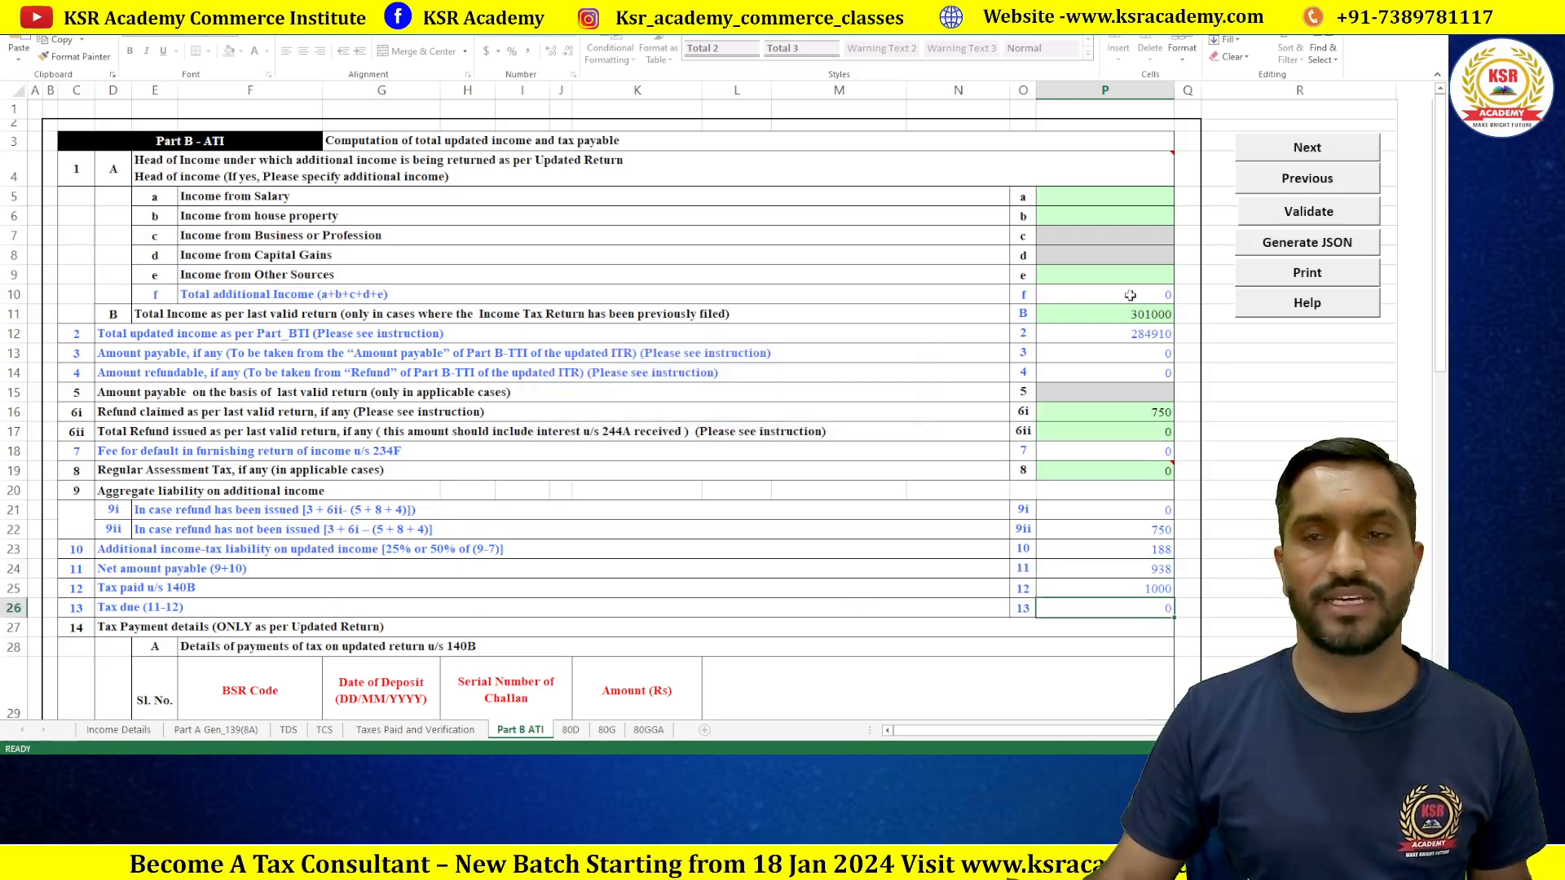
click(1304, 213)
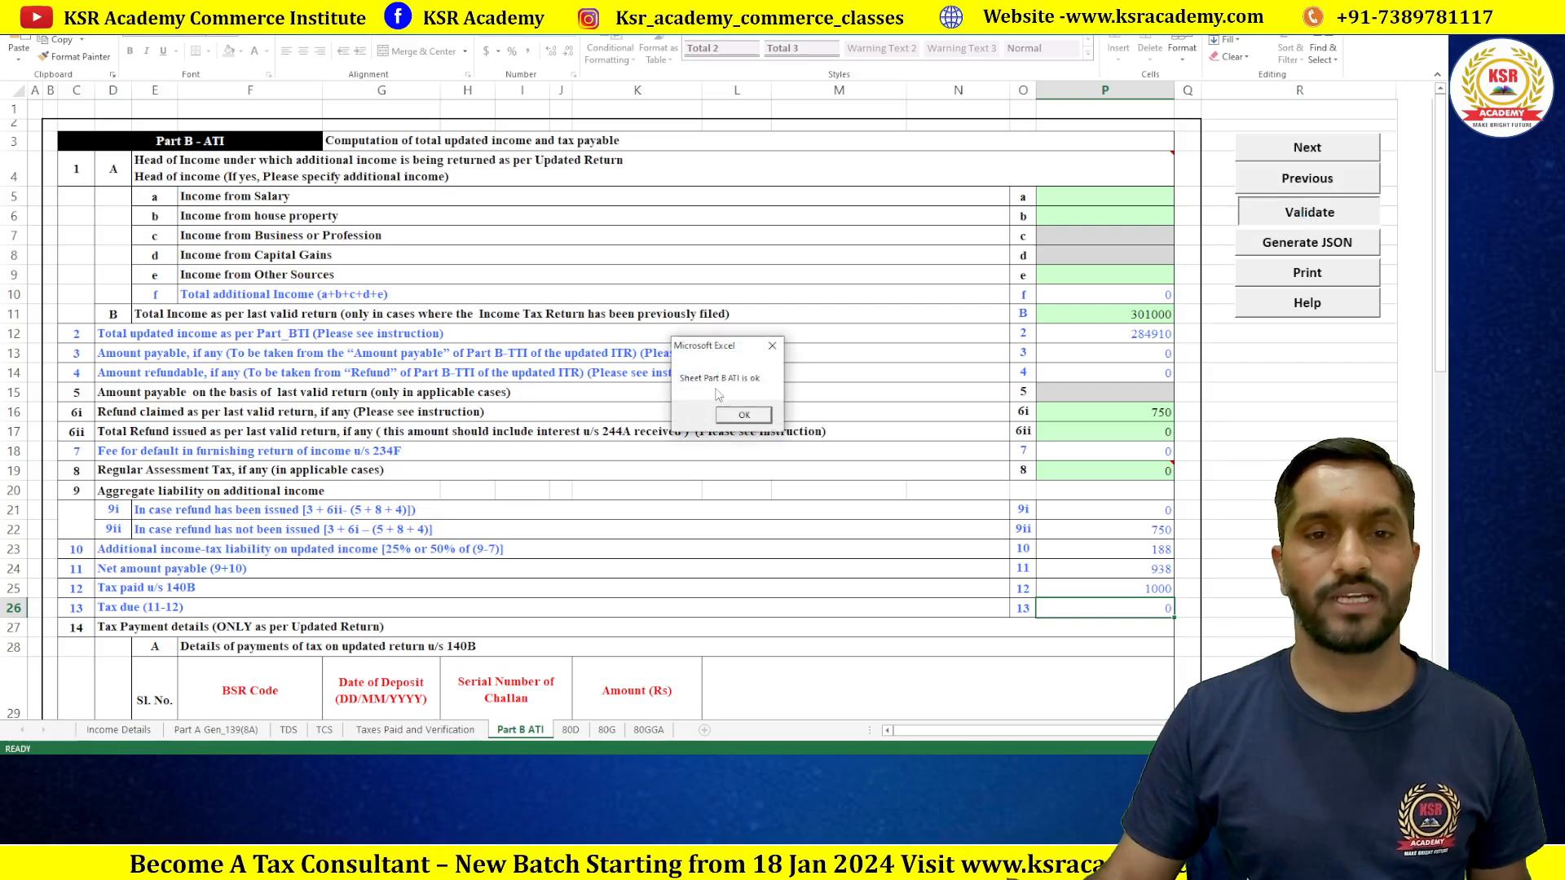
click(744, 416)
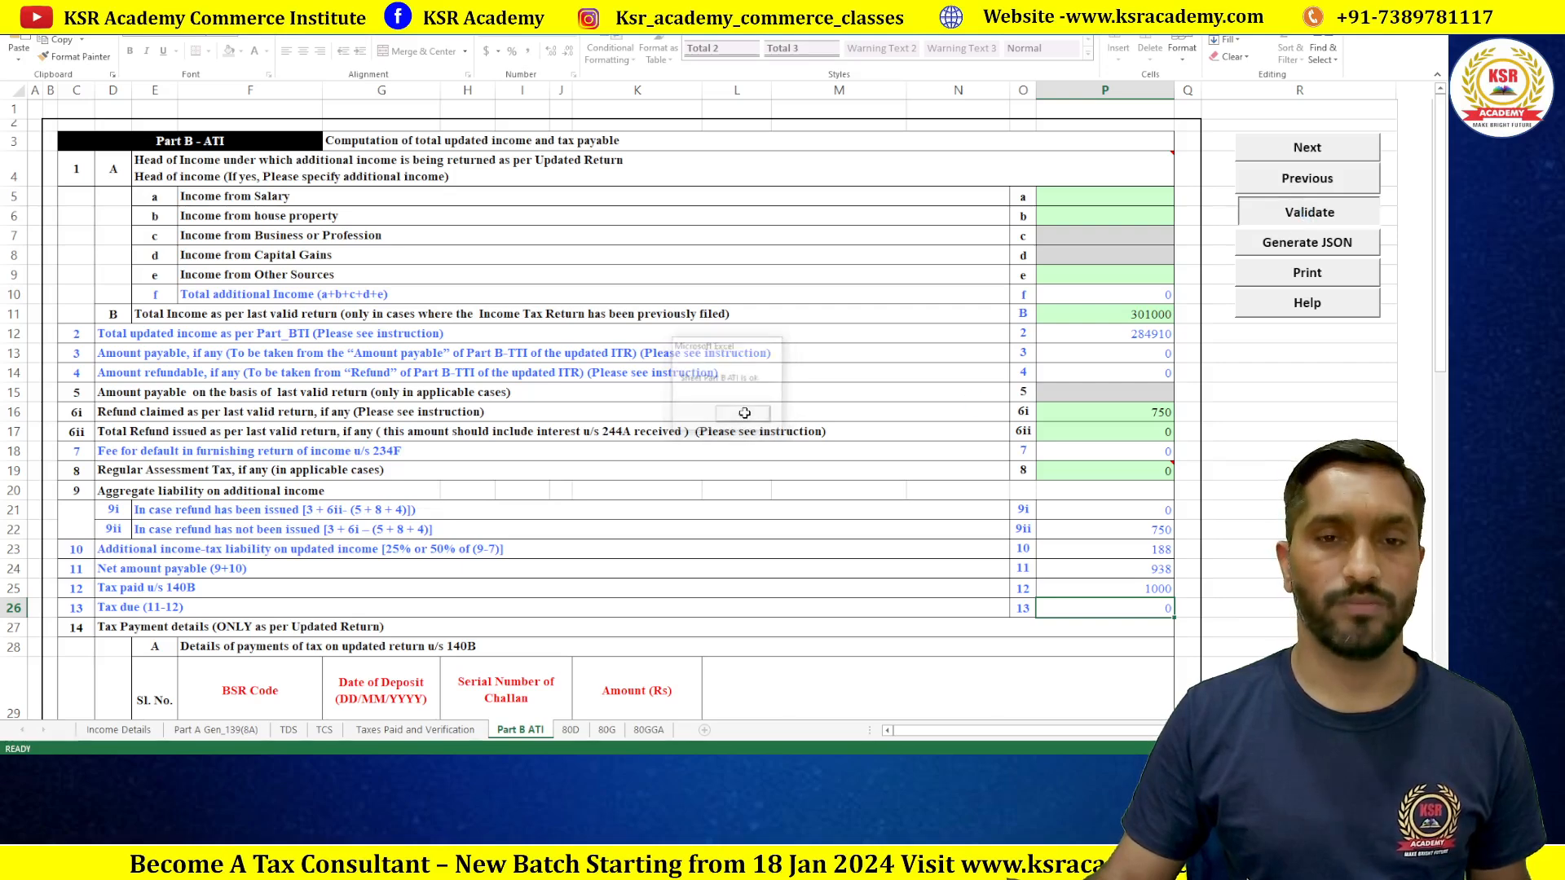
Step: Recheck the protected tax due cell and validate Part B ATI again, confirming it is ok
scroll(866, 469, down, 5)
scroll(866, 469, down, 10)
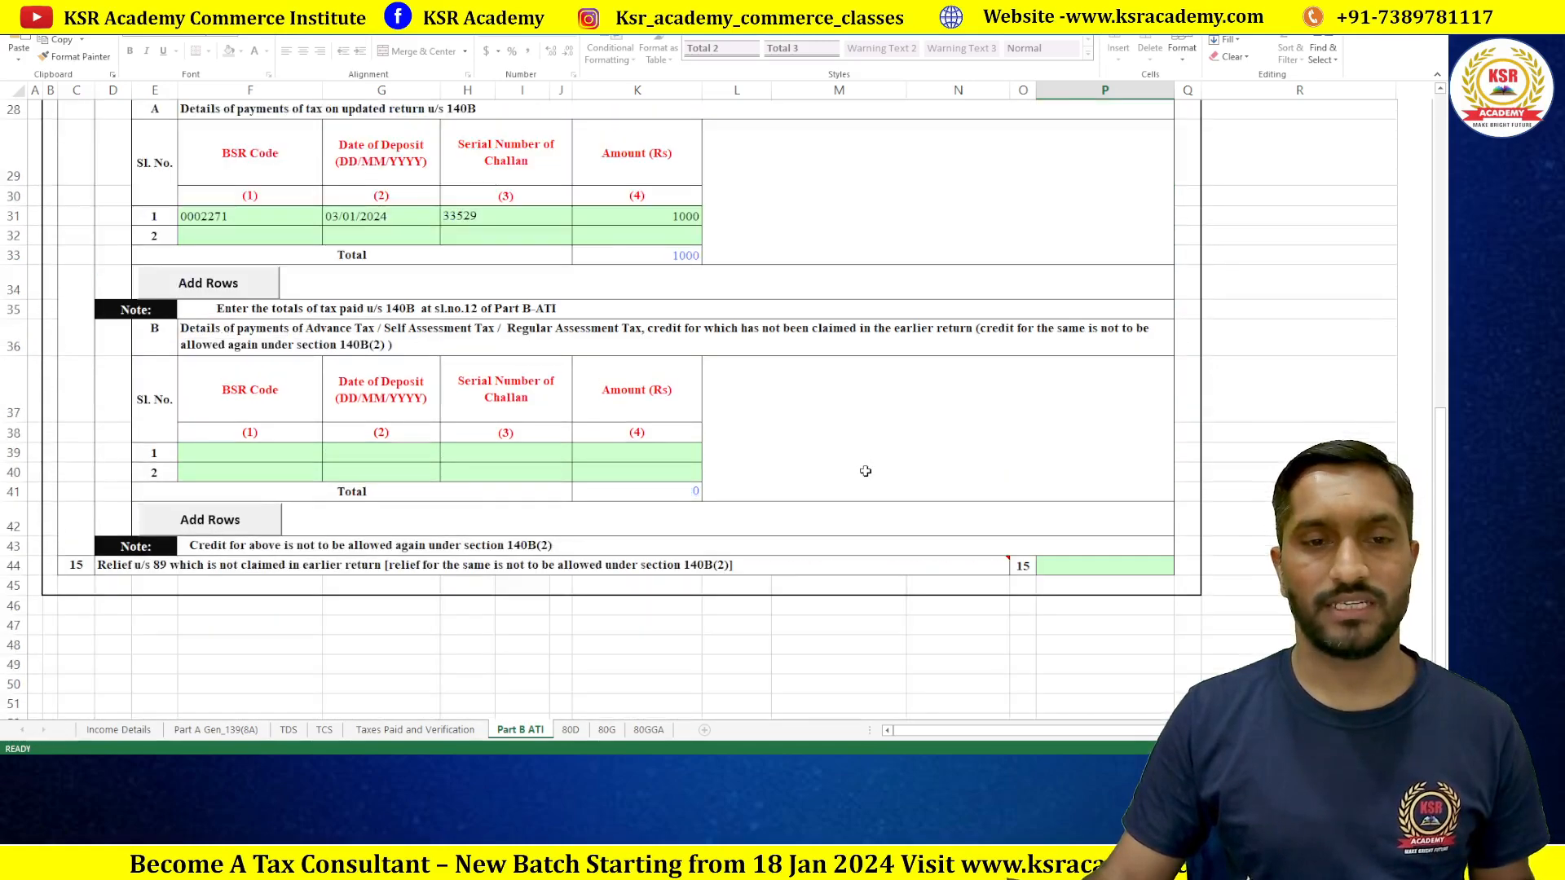
scroll(865, 471, up, 15)
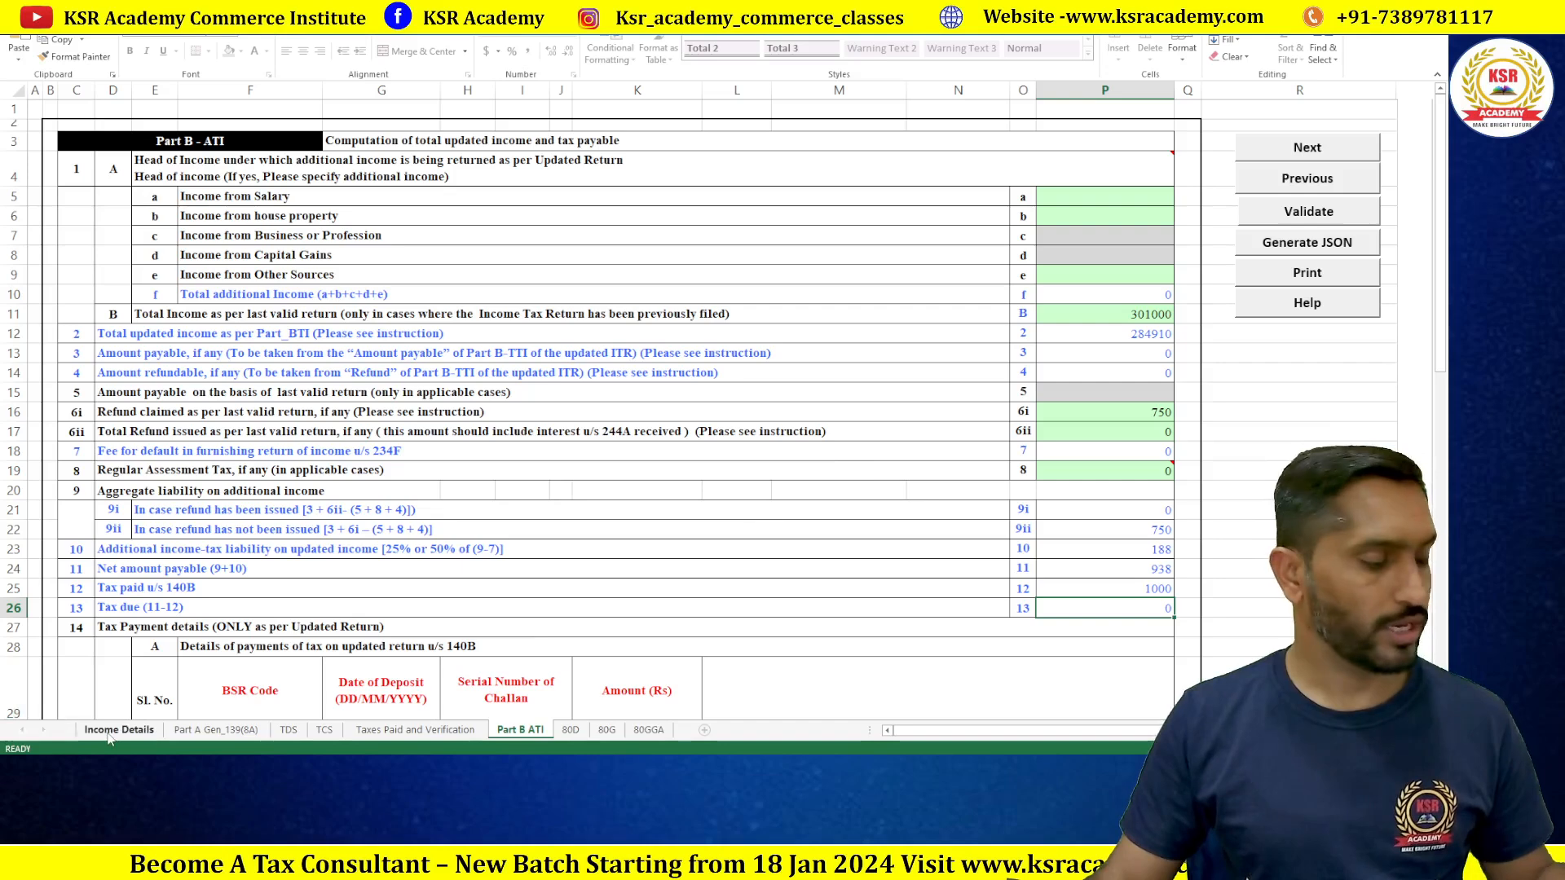
key(space)
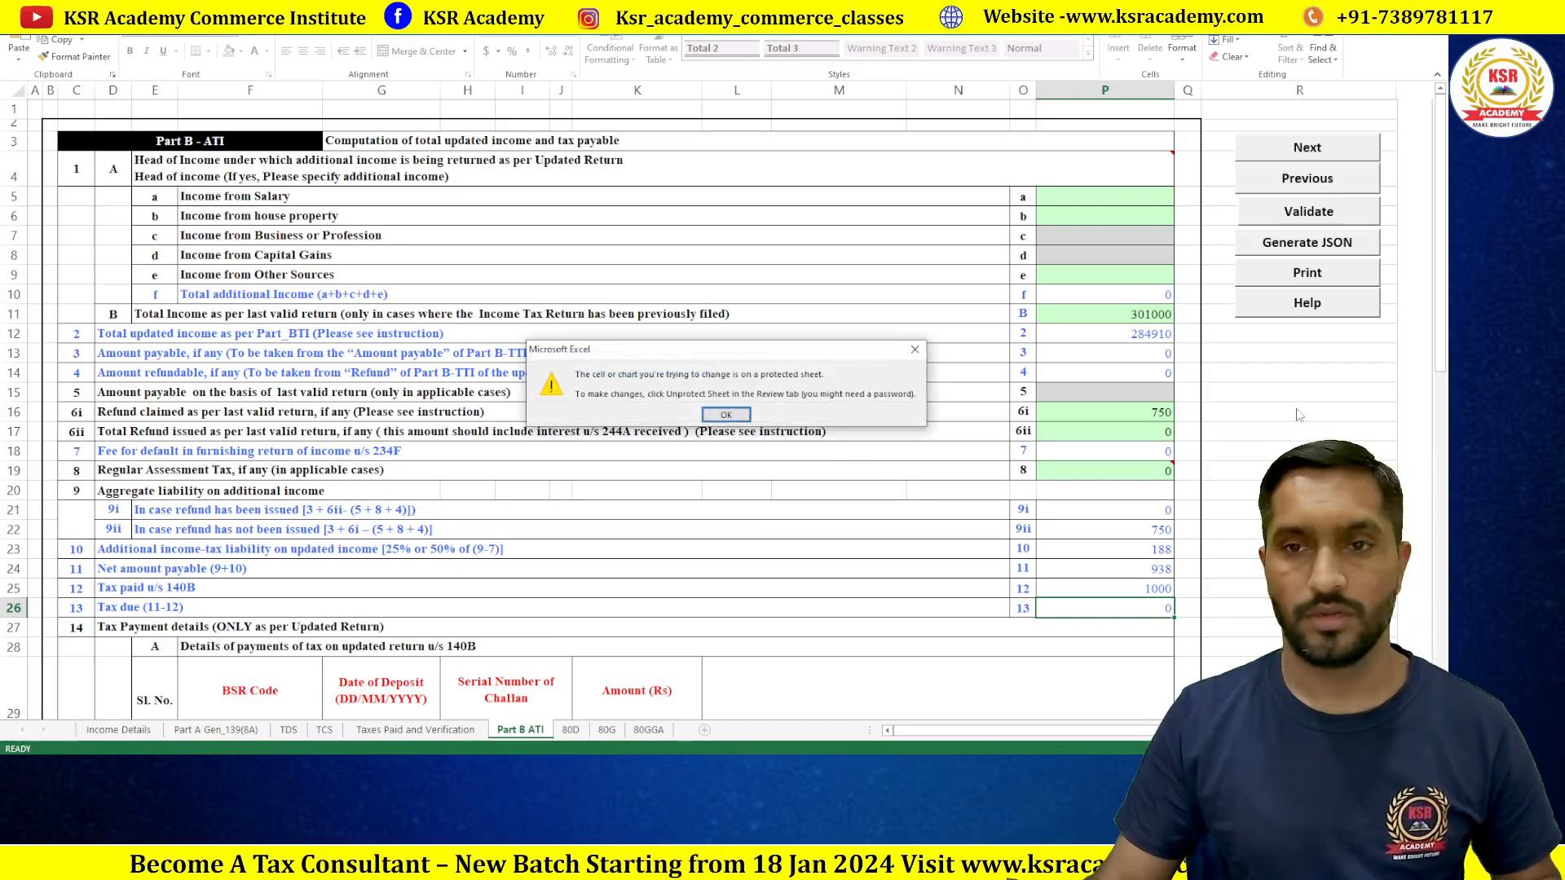
click(725, 414)
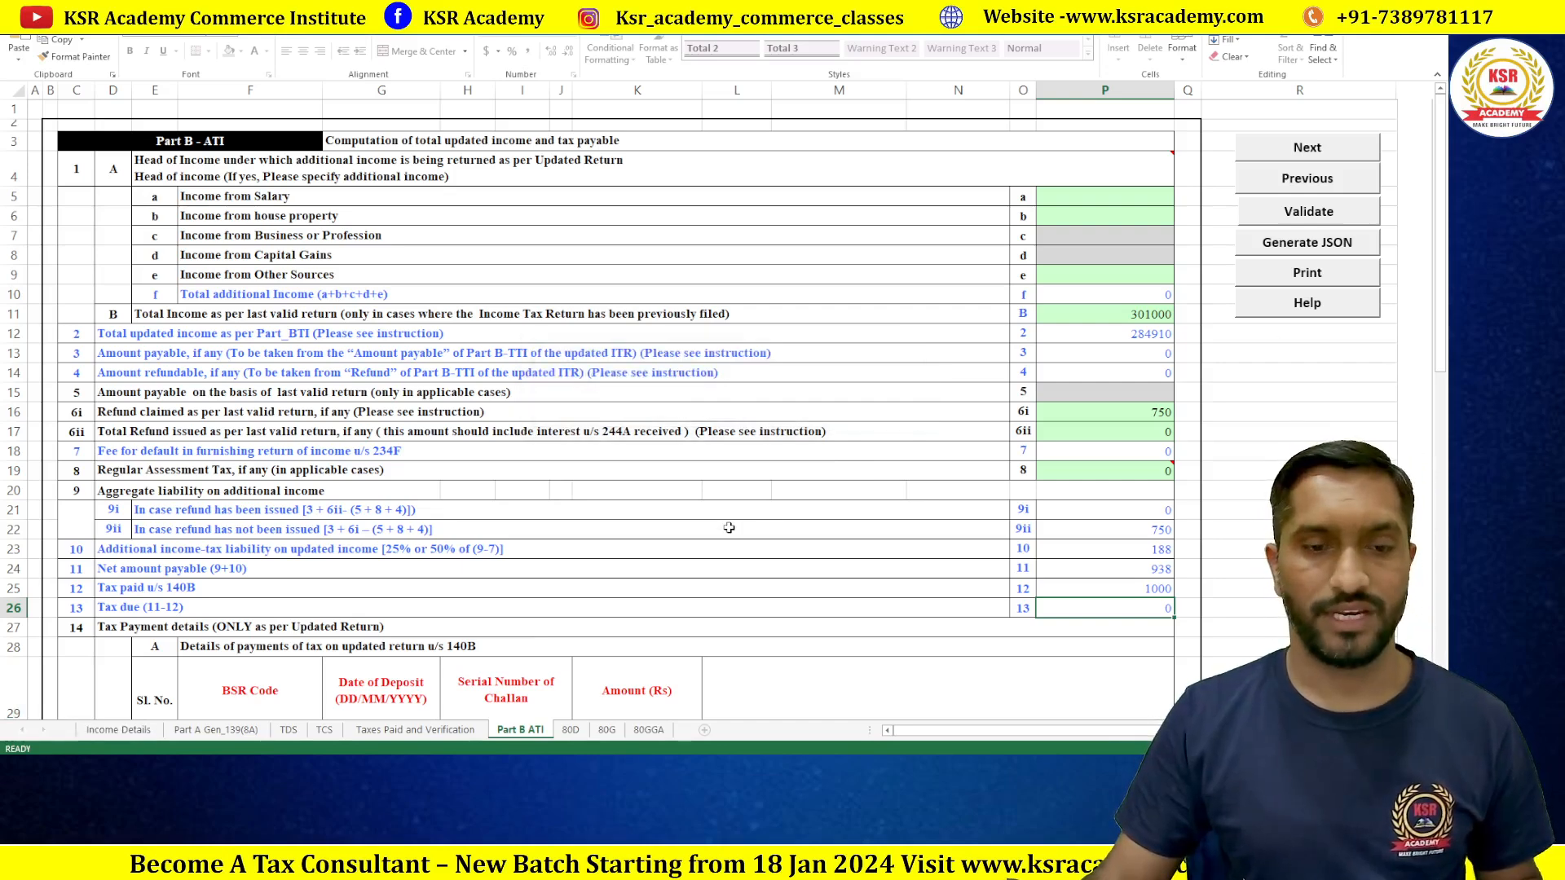
click(1305, 214)
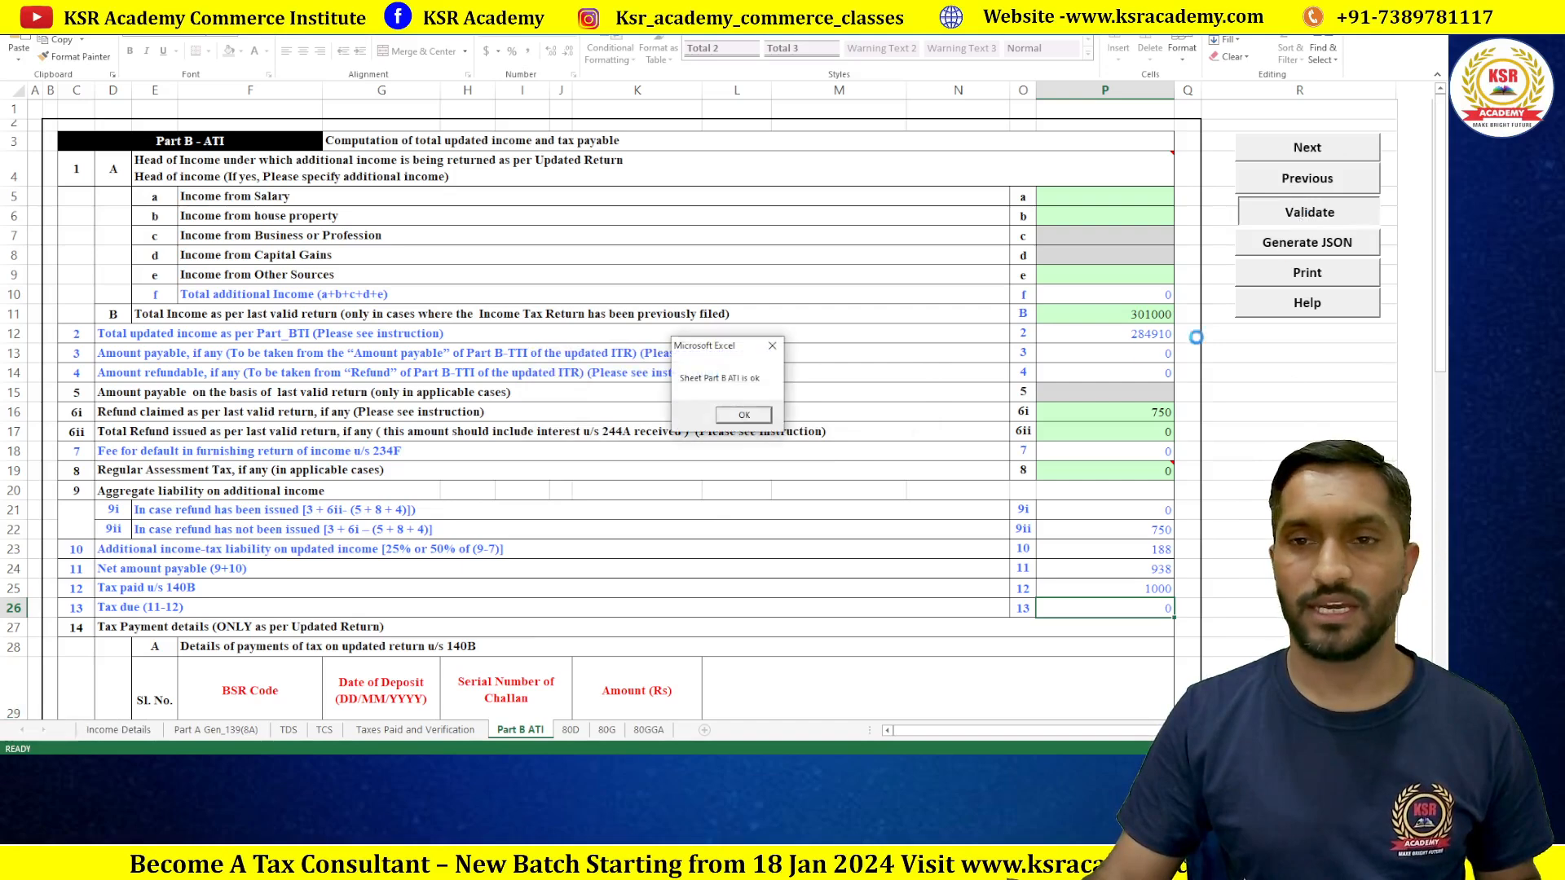
click(743, 416)
Step: Switch to the Income Details sheet and review the tax computation totals
click(118, 731)
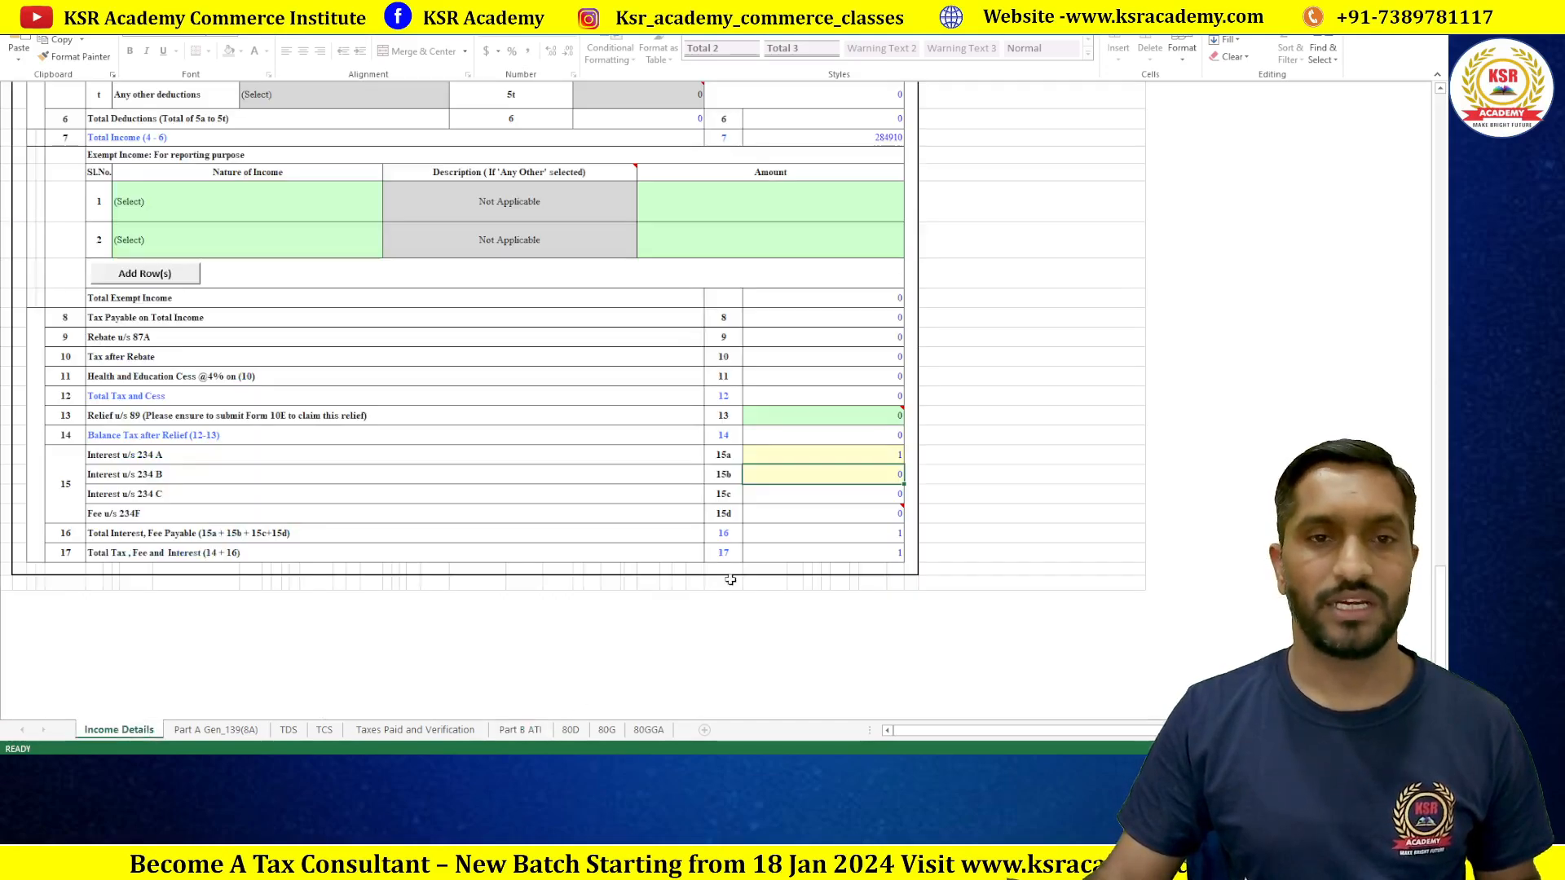
scroll(825, 490, up, 6)
scroll(811, 496, down, 6)
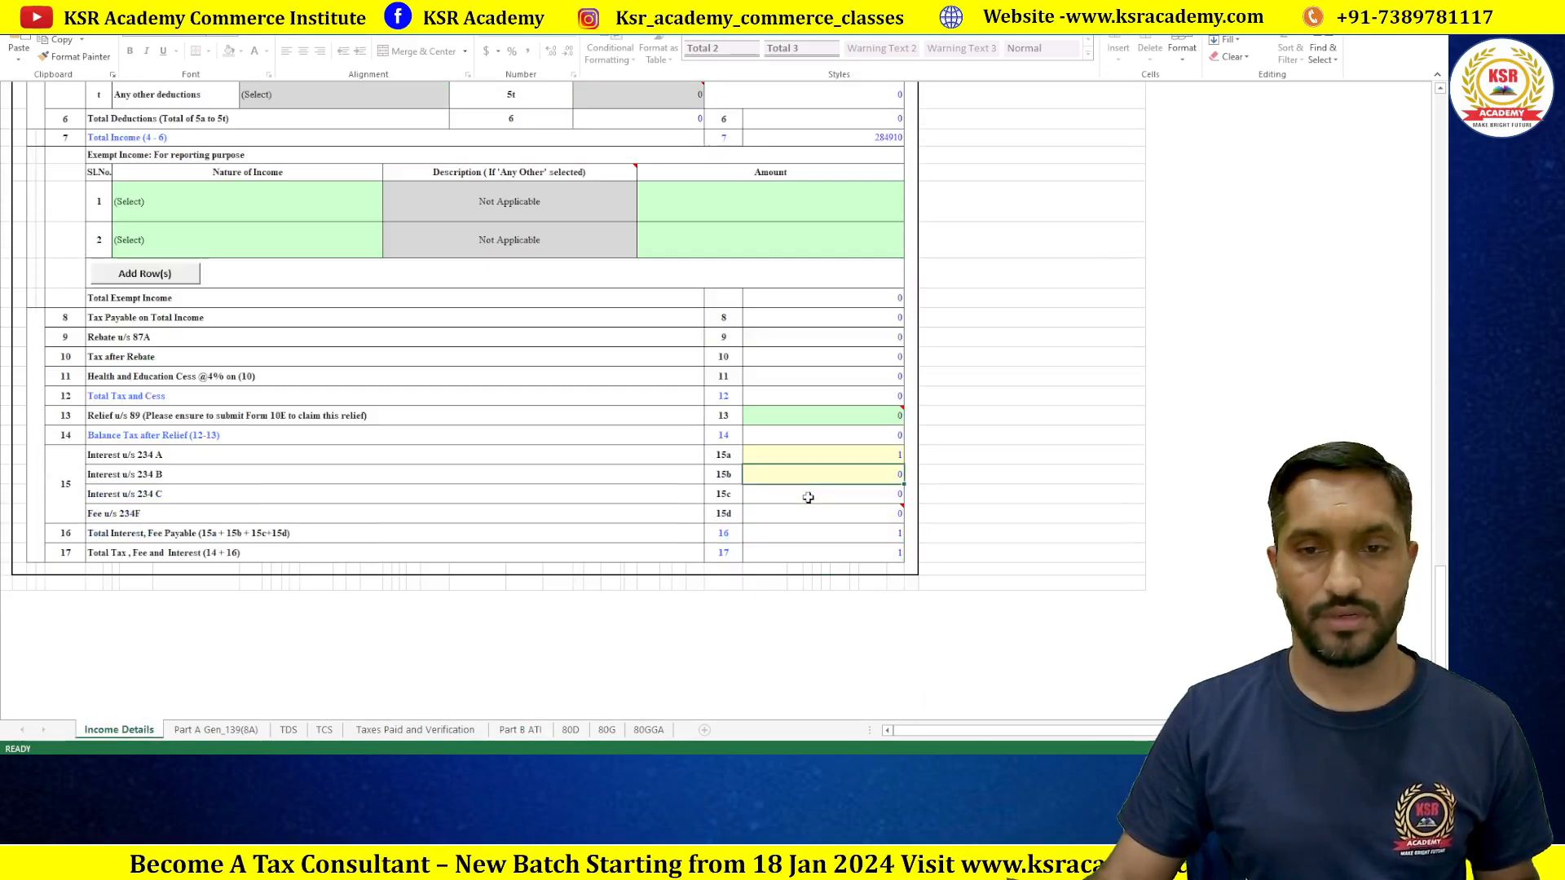
scroll(808, 496, up, 6)
scroll(807, 493, down, 8)
Step: Check the Interest u/s 234A value, keeping 1, and scroll back to the form's top
click(868, 316)
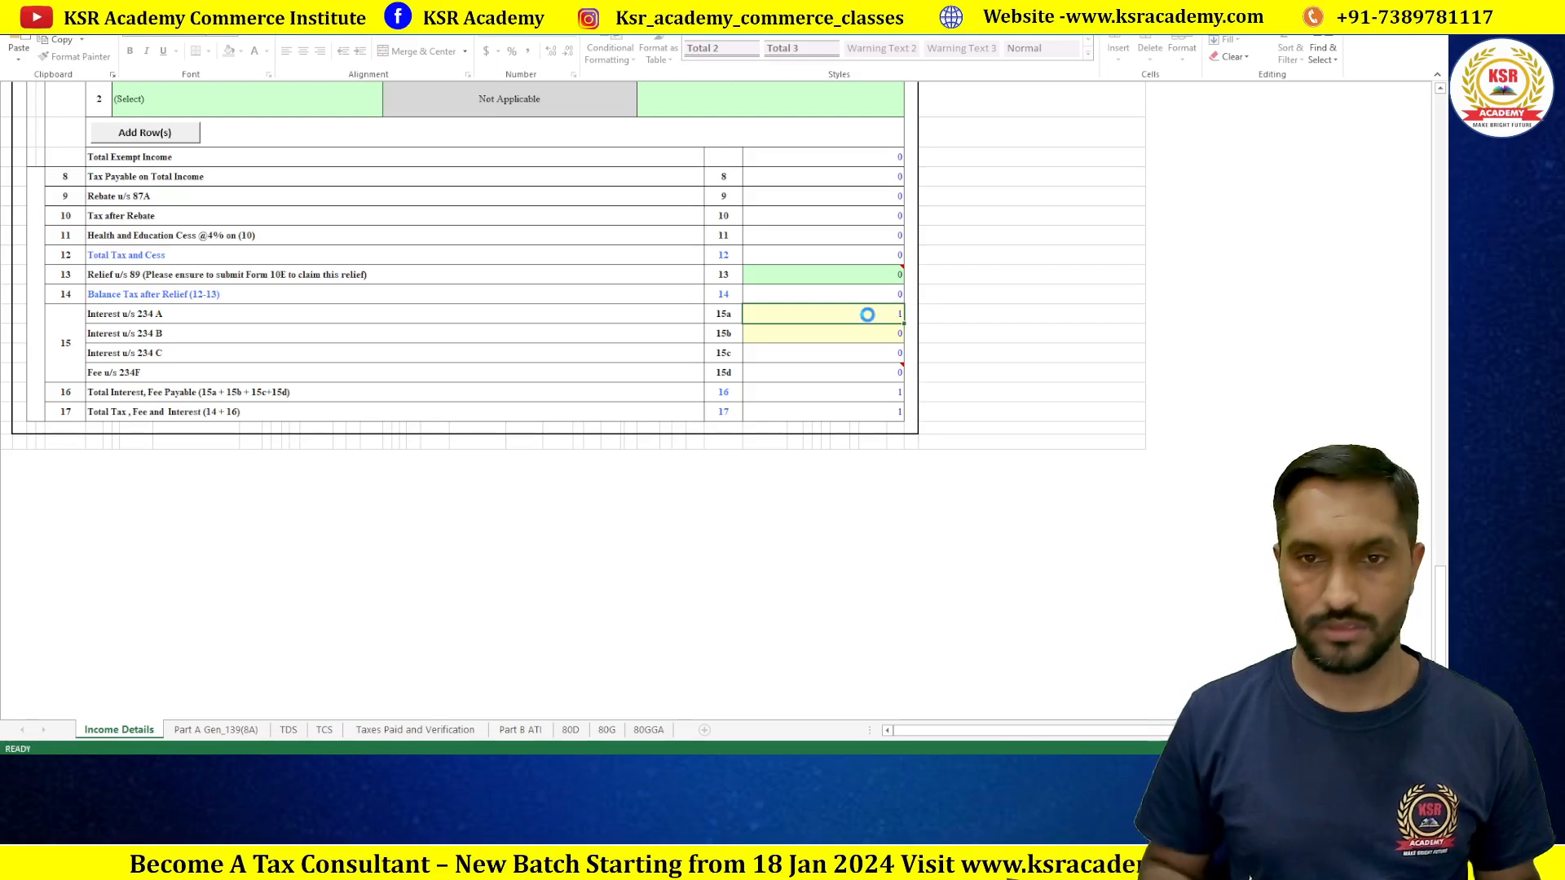
key(Return)
click(869, 315)
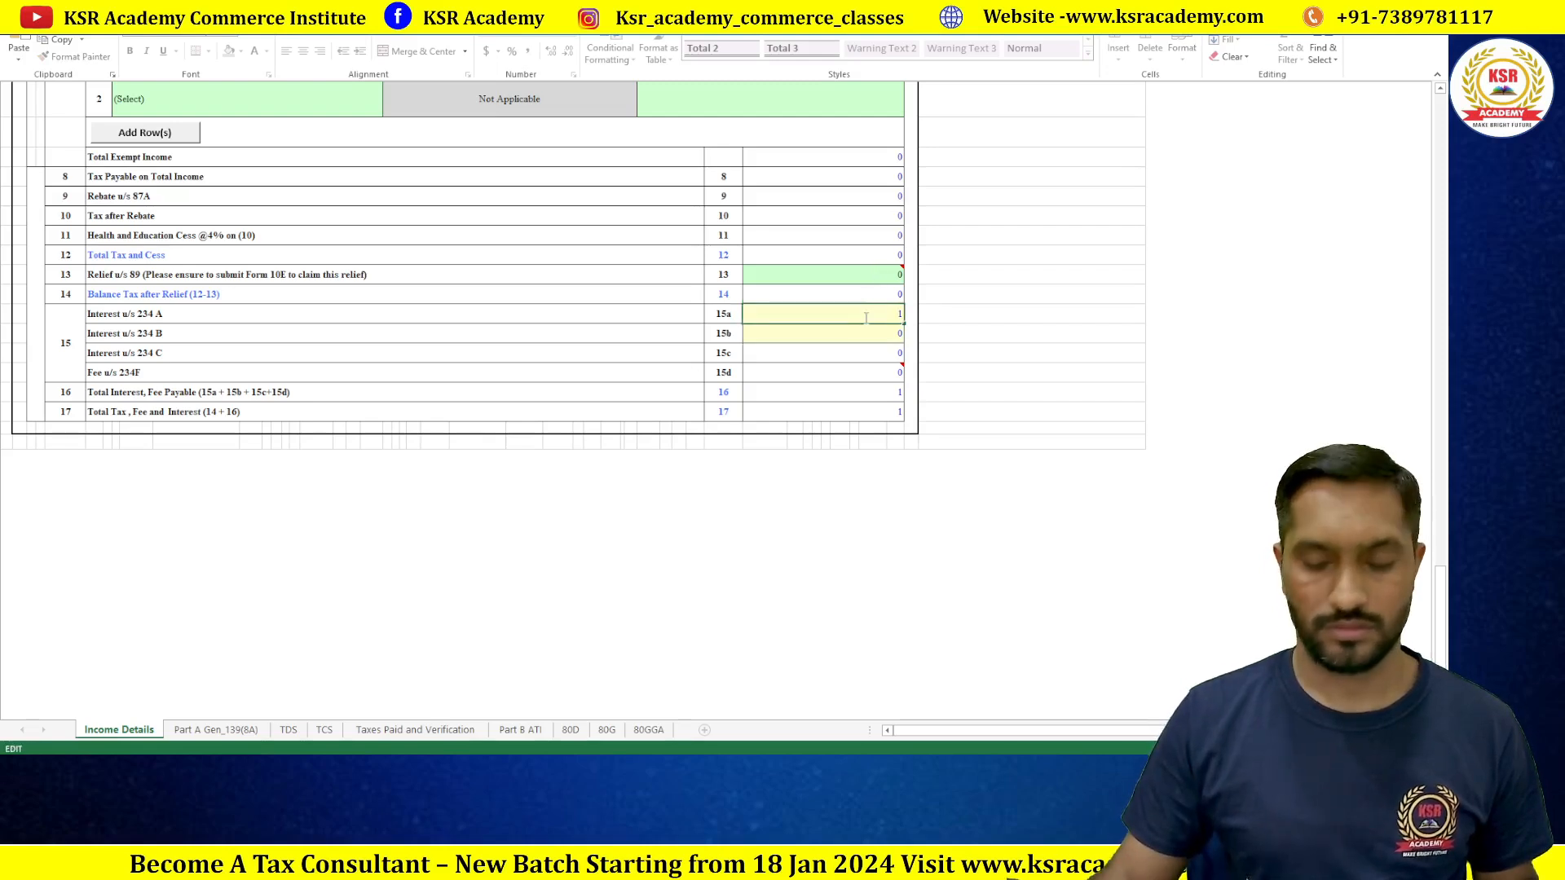
key(Return)
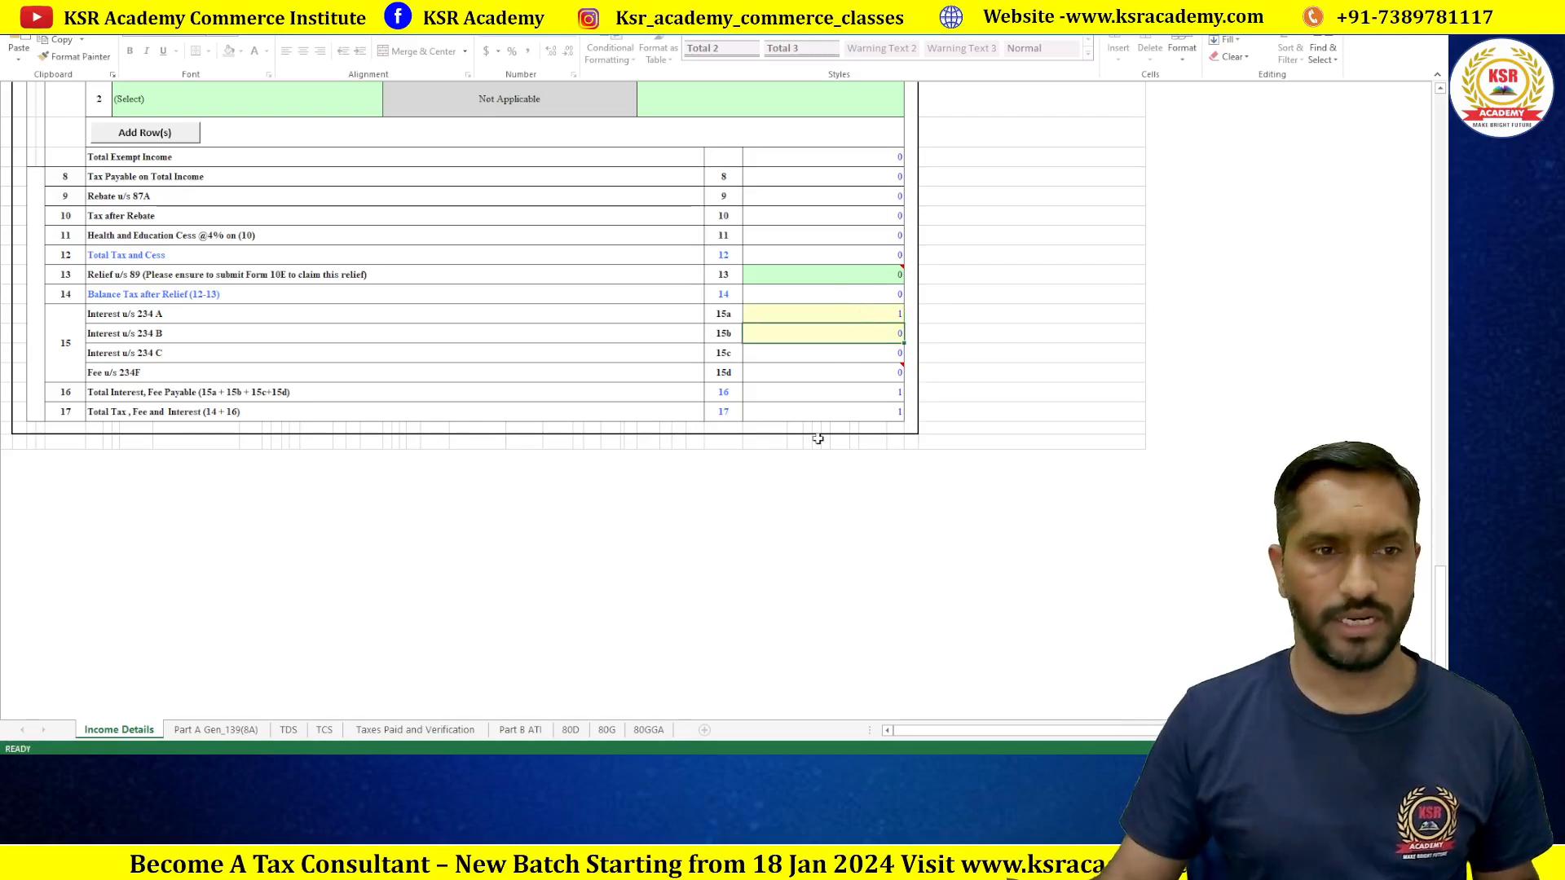
scroll(826, 438, up, 5)
scroll(825, 437, up, 20)
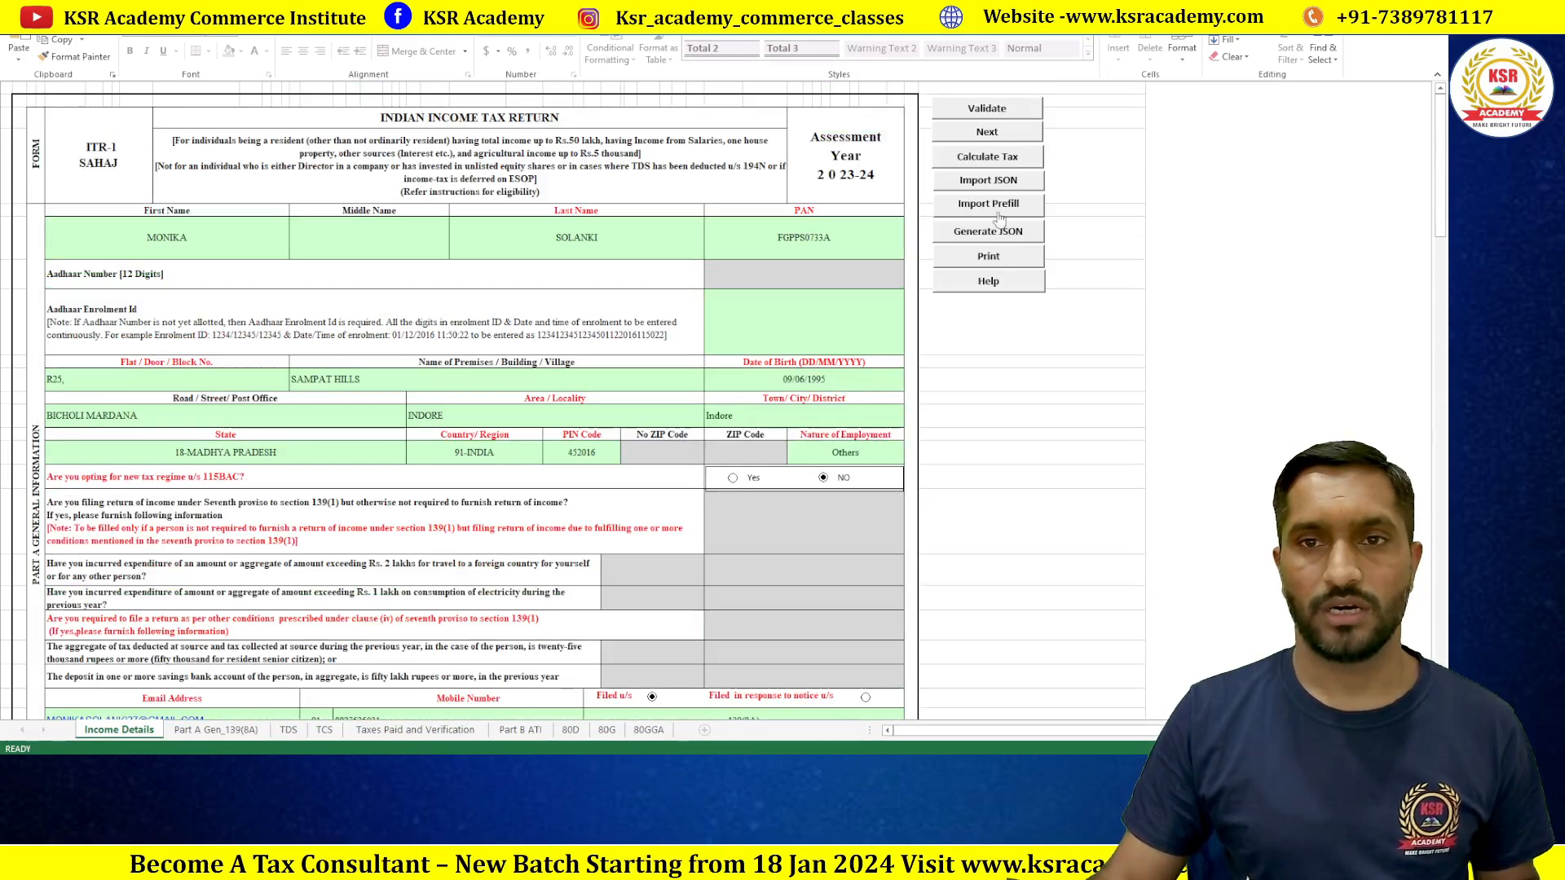
Step: Validate the Income Details and Part A Gen_139(8A) sheets, with both passing OK
click(987, 109)
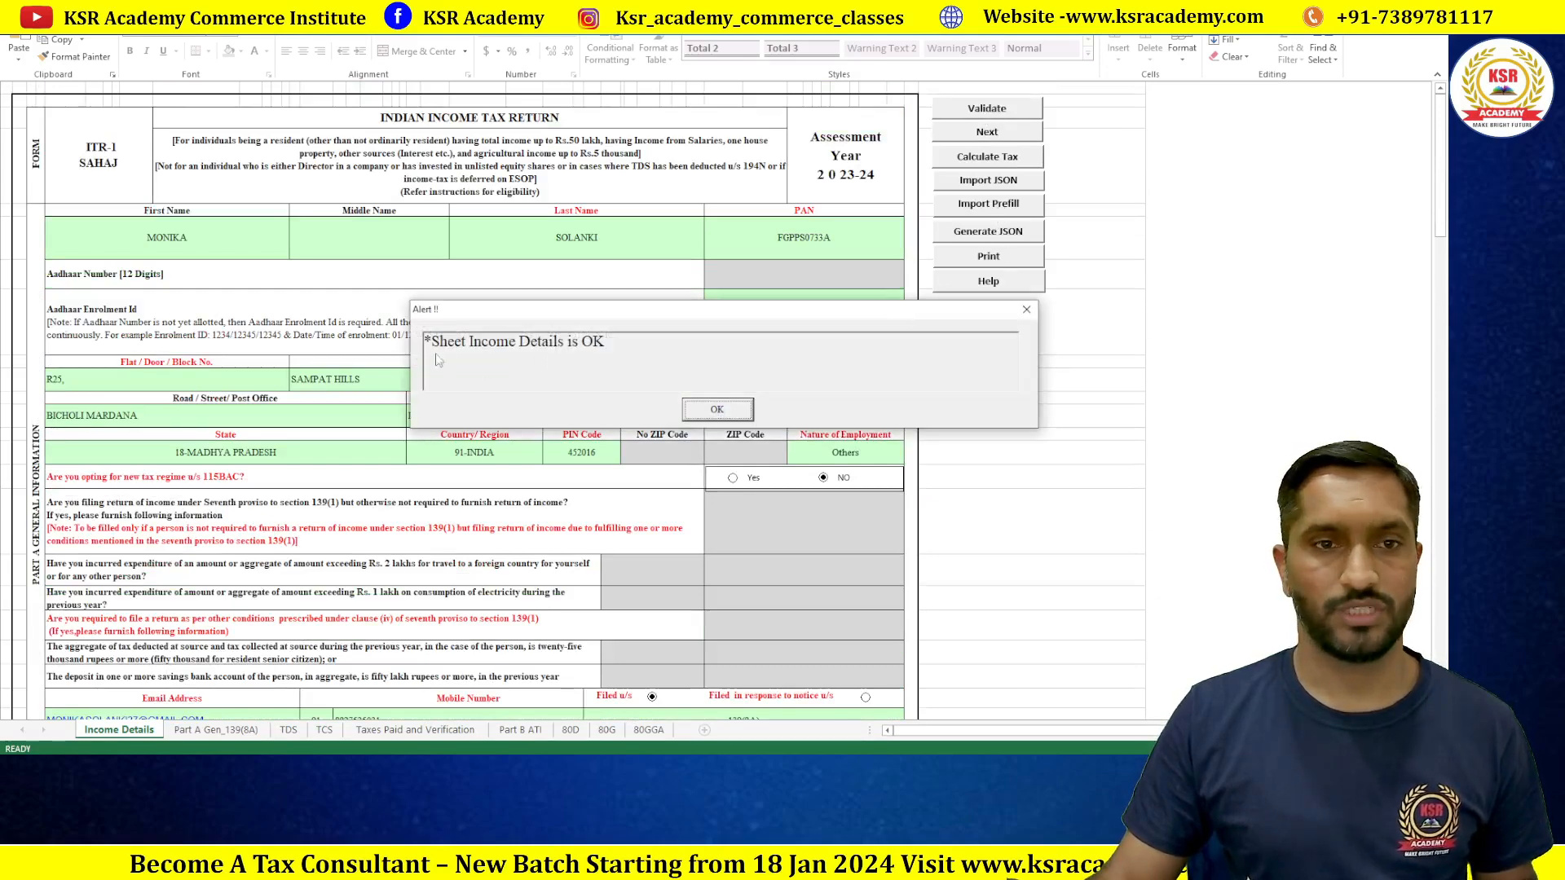
click(737, 416)
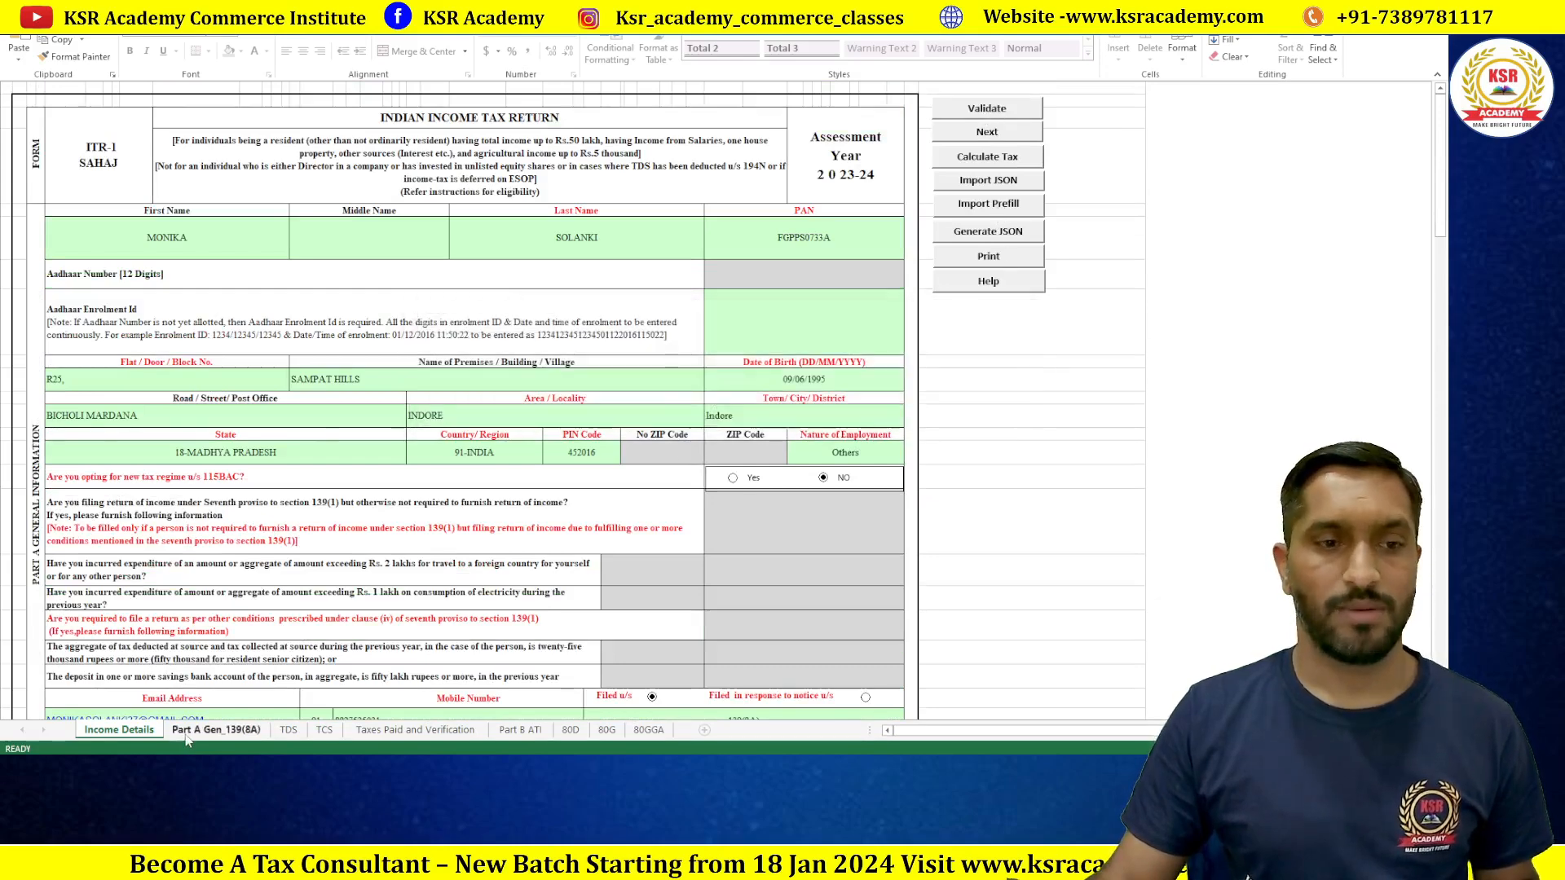
click(725, 410)
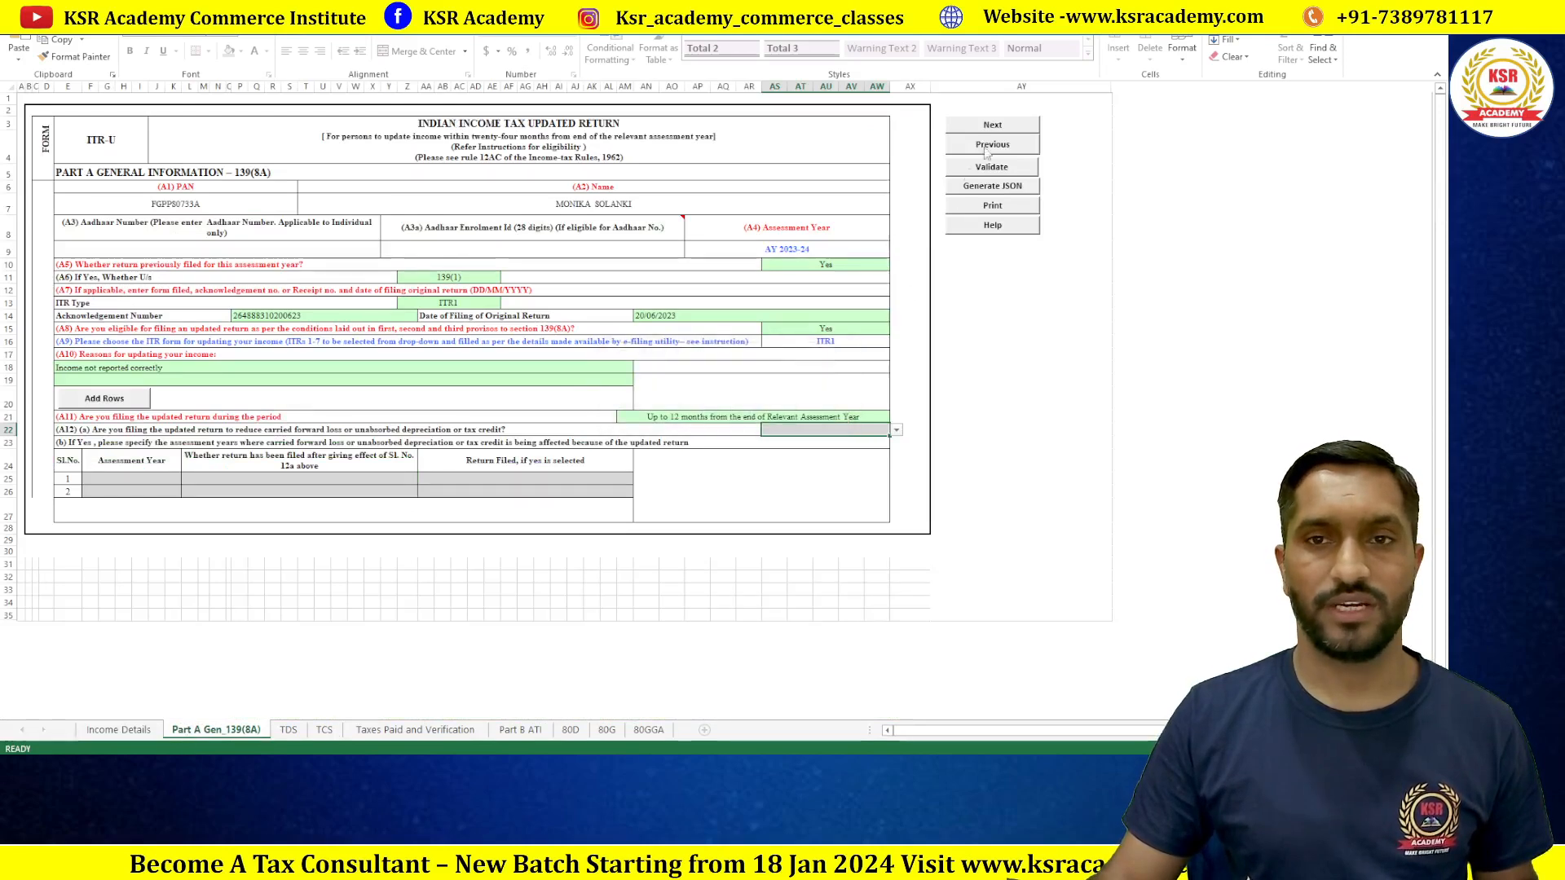
click(994, 171)
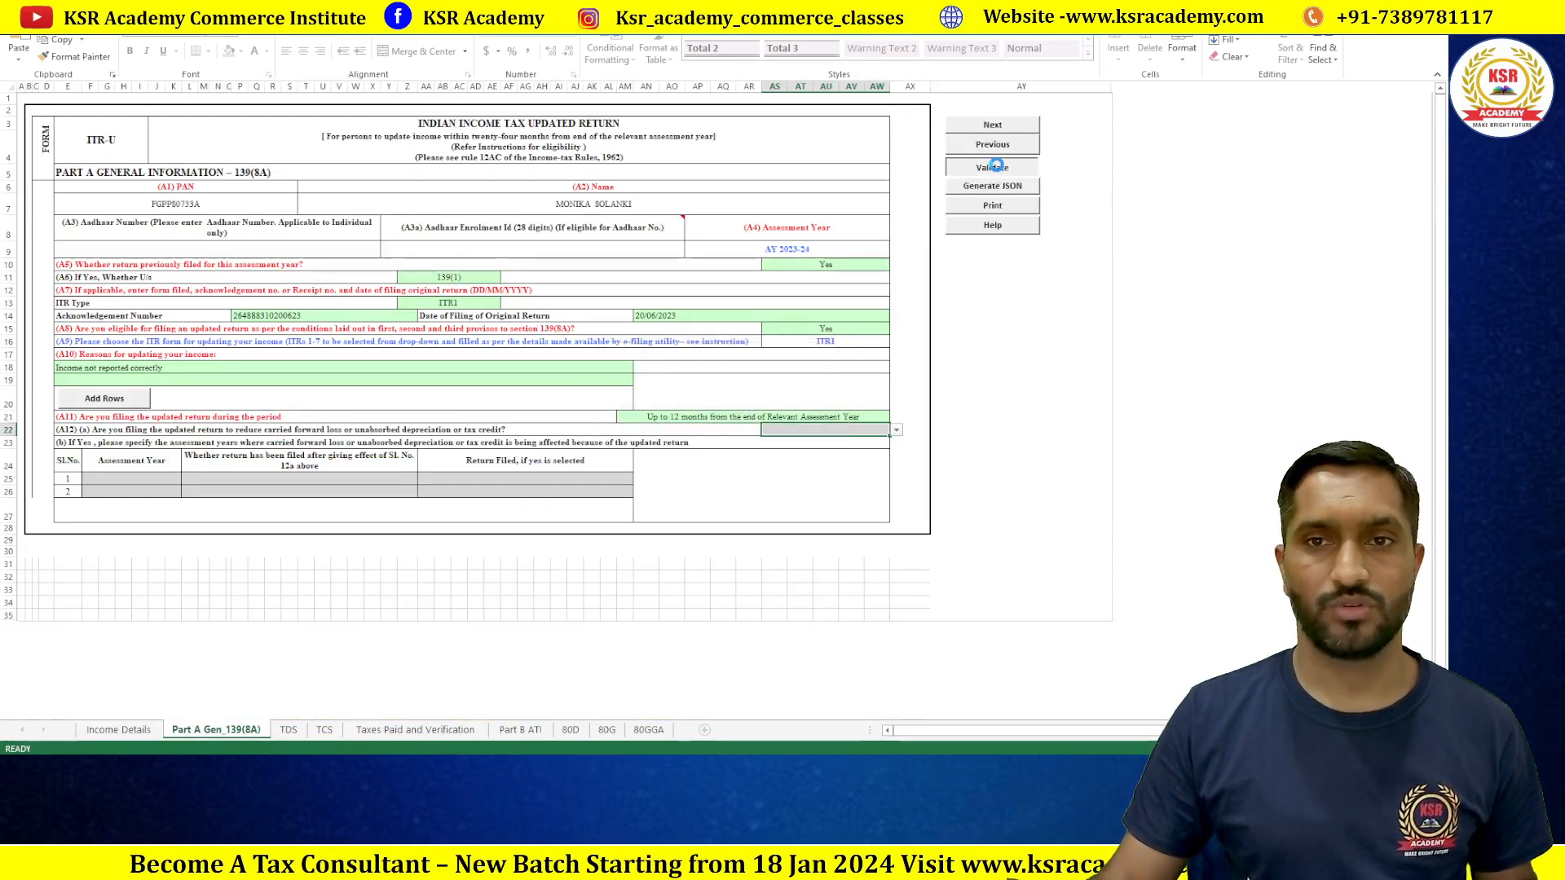
click(753, 416)
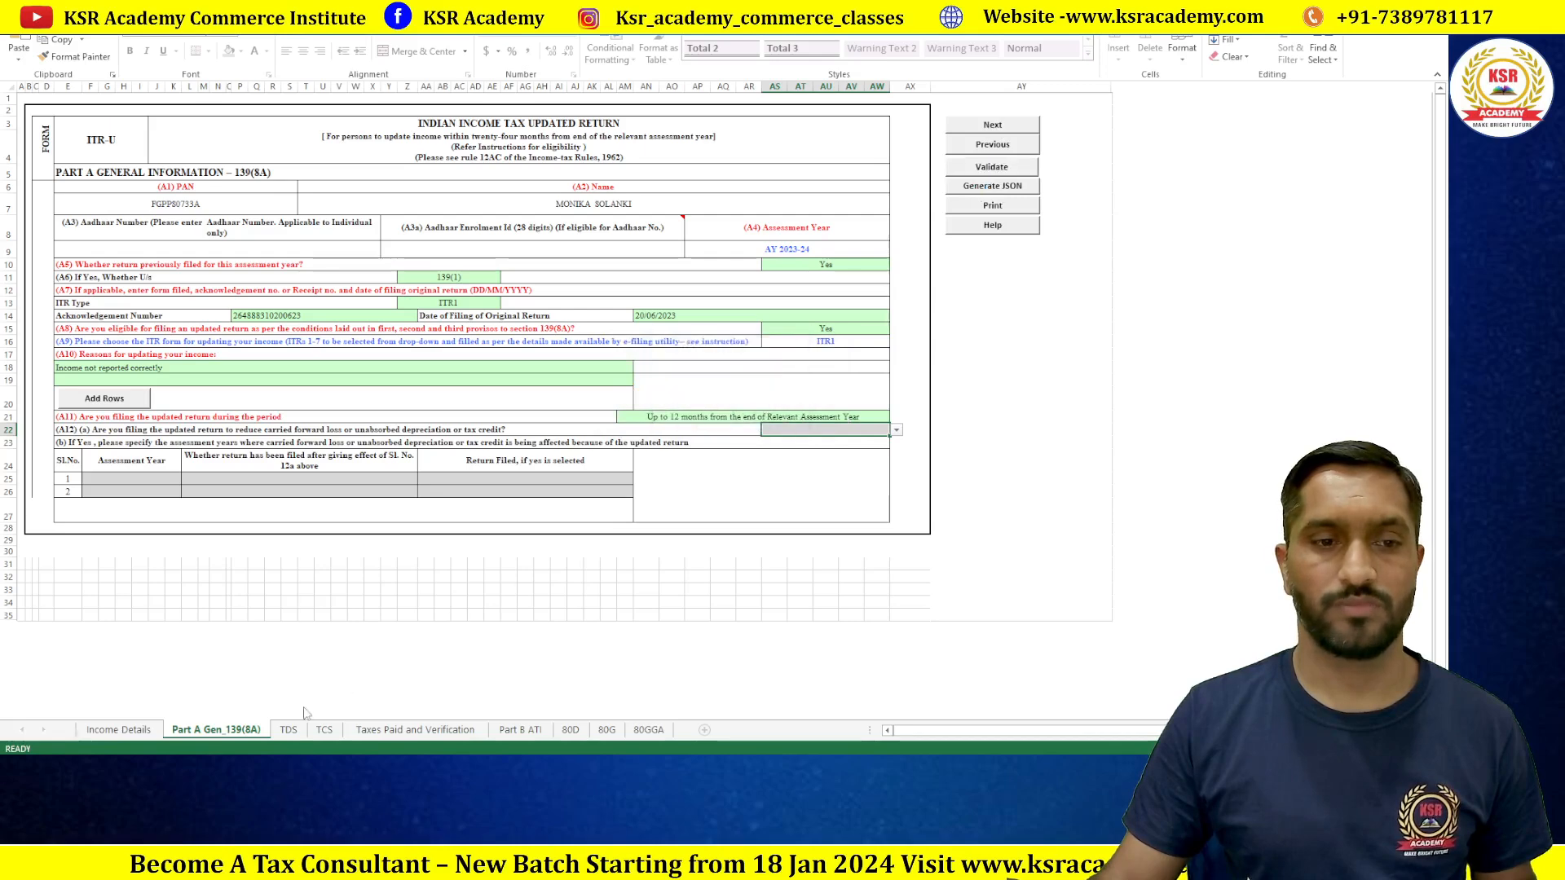
Step: Validate the TDS and TCS sheets to OK, then go to Taxes Paid and Verification
click(717, 410)
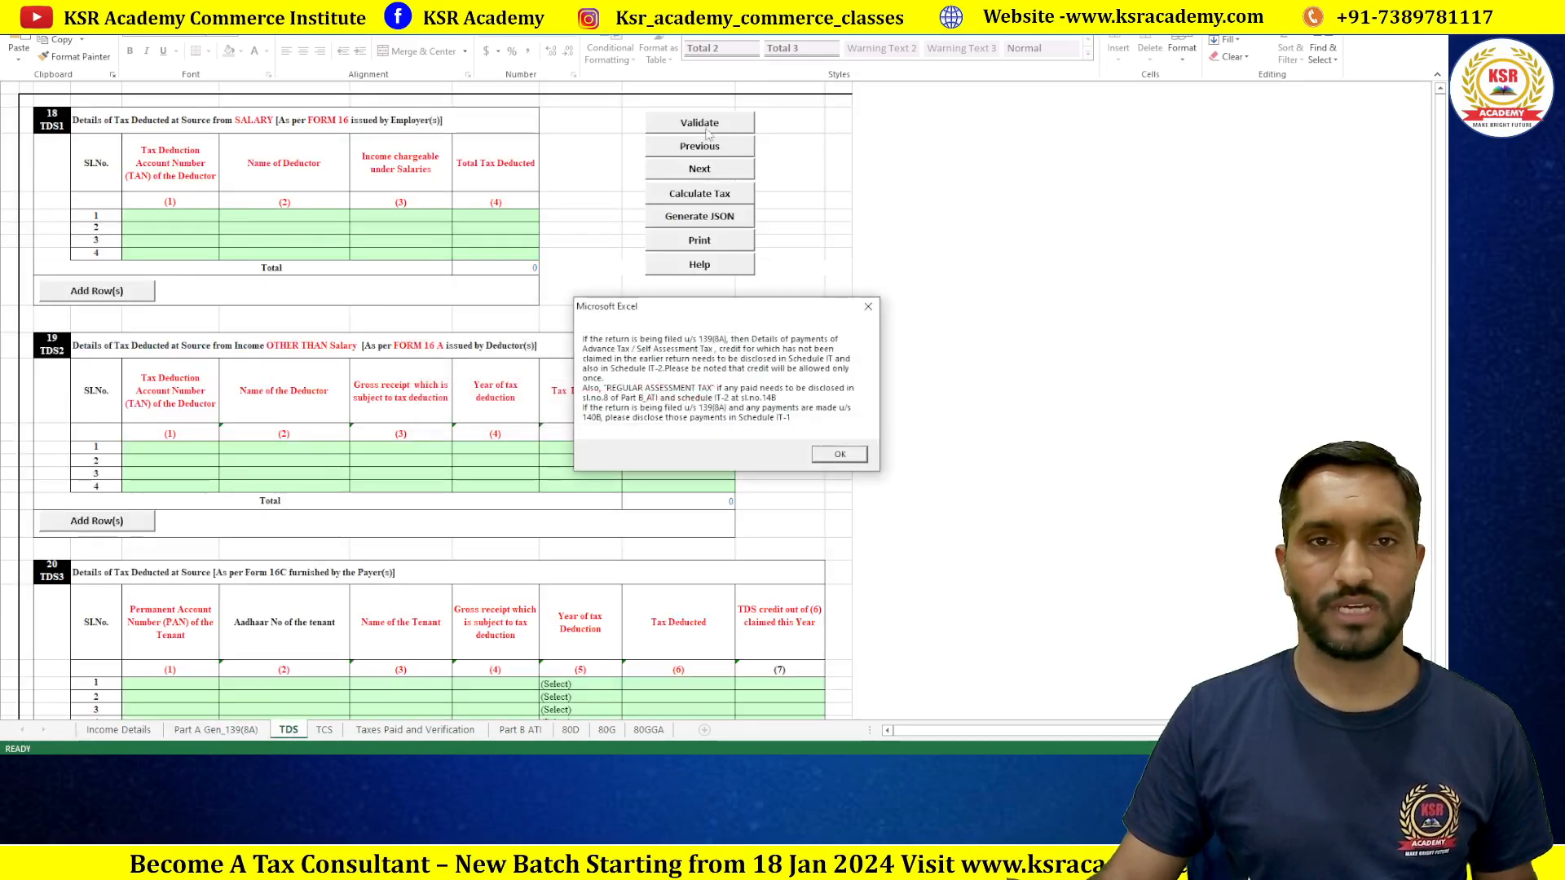
click(839, 453)
click(706, 120)
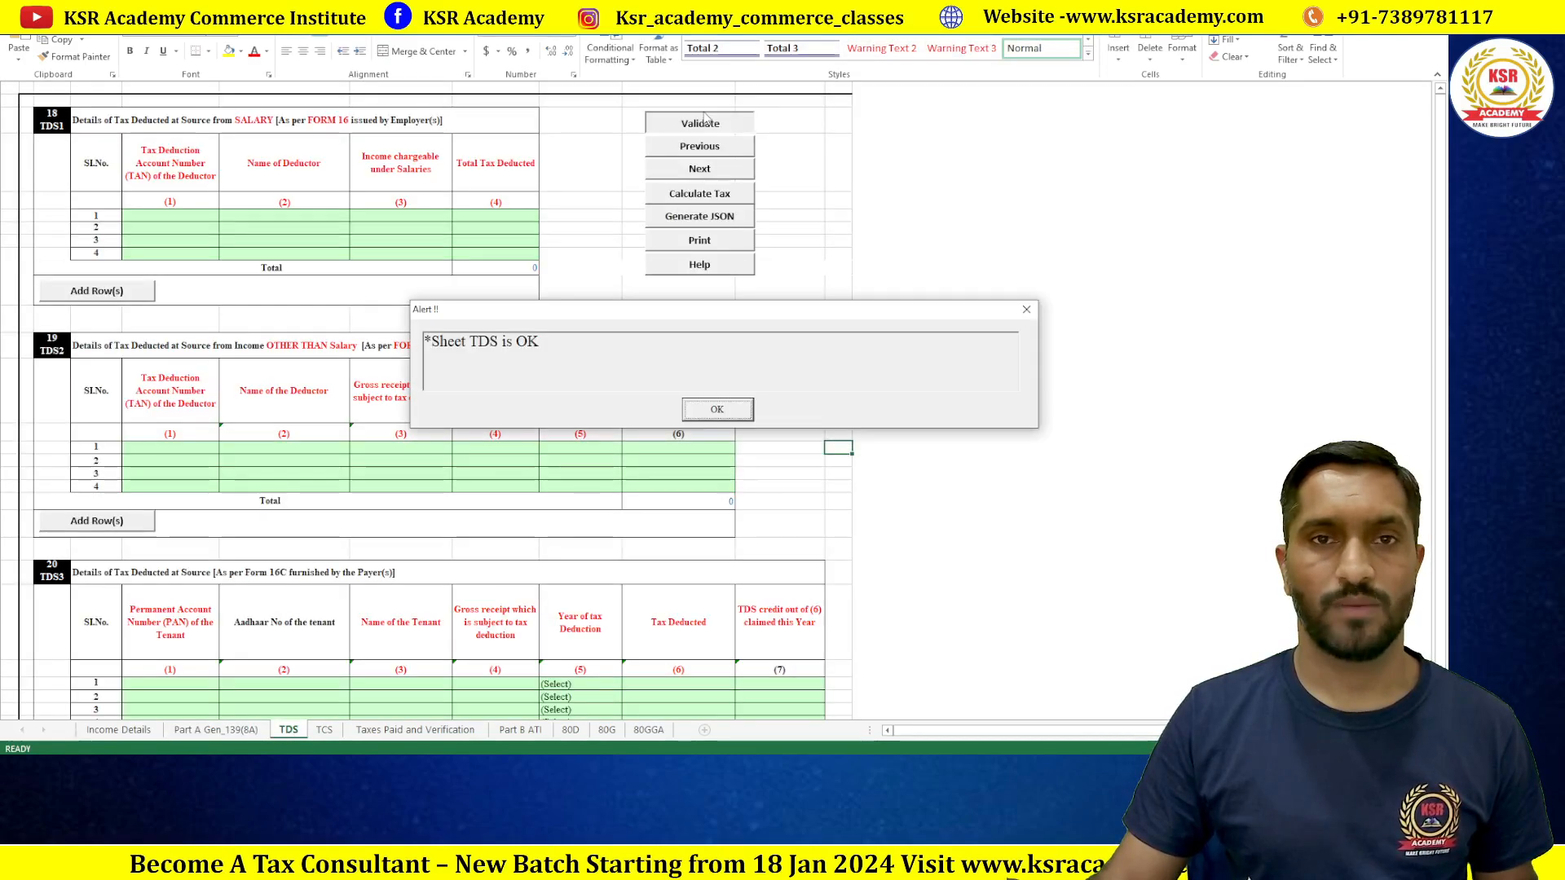
click(717, 409)
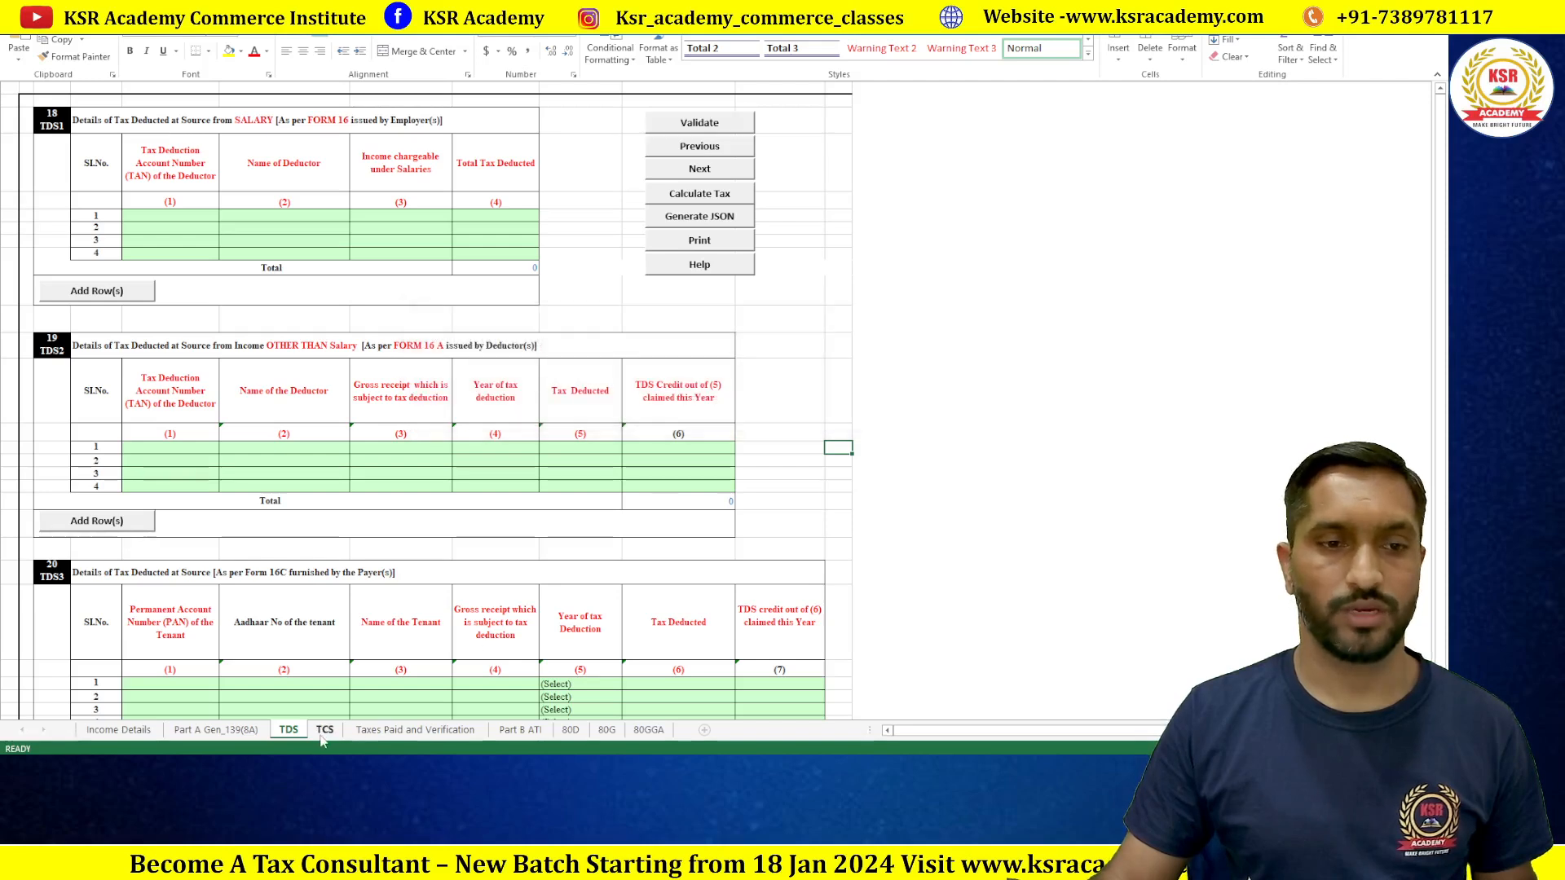
click(324, 729)
click(821, 113)
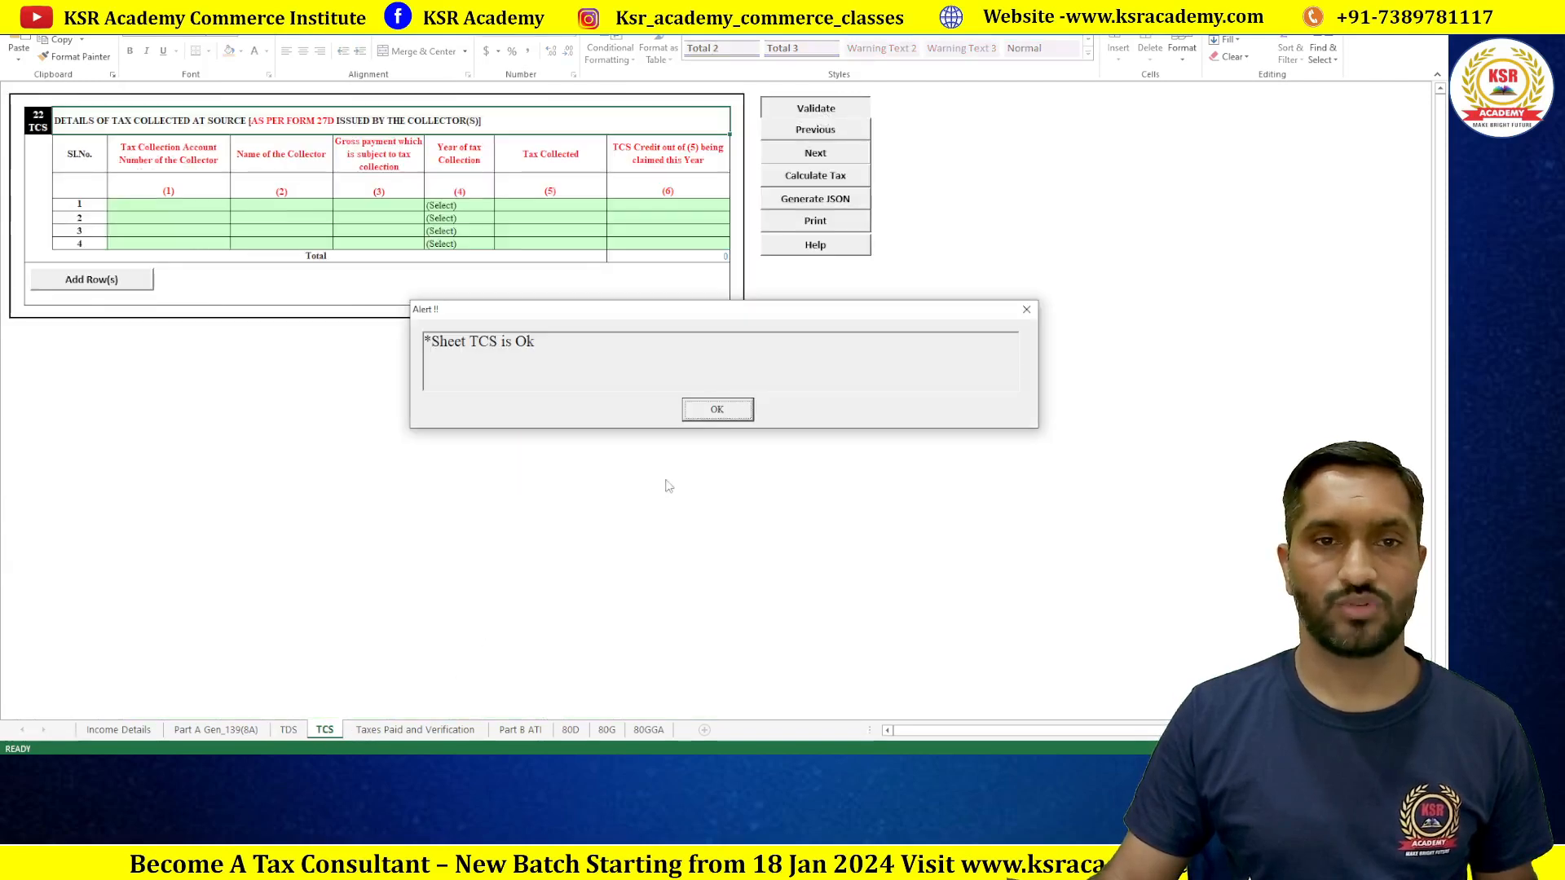
click(717, 409)
click(415, 729)
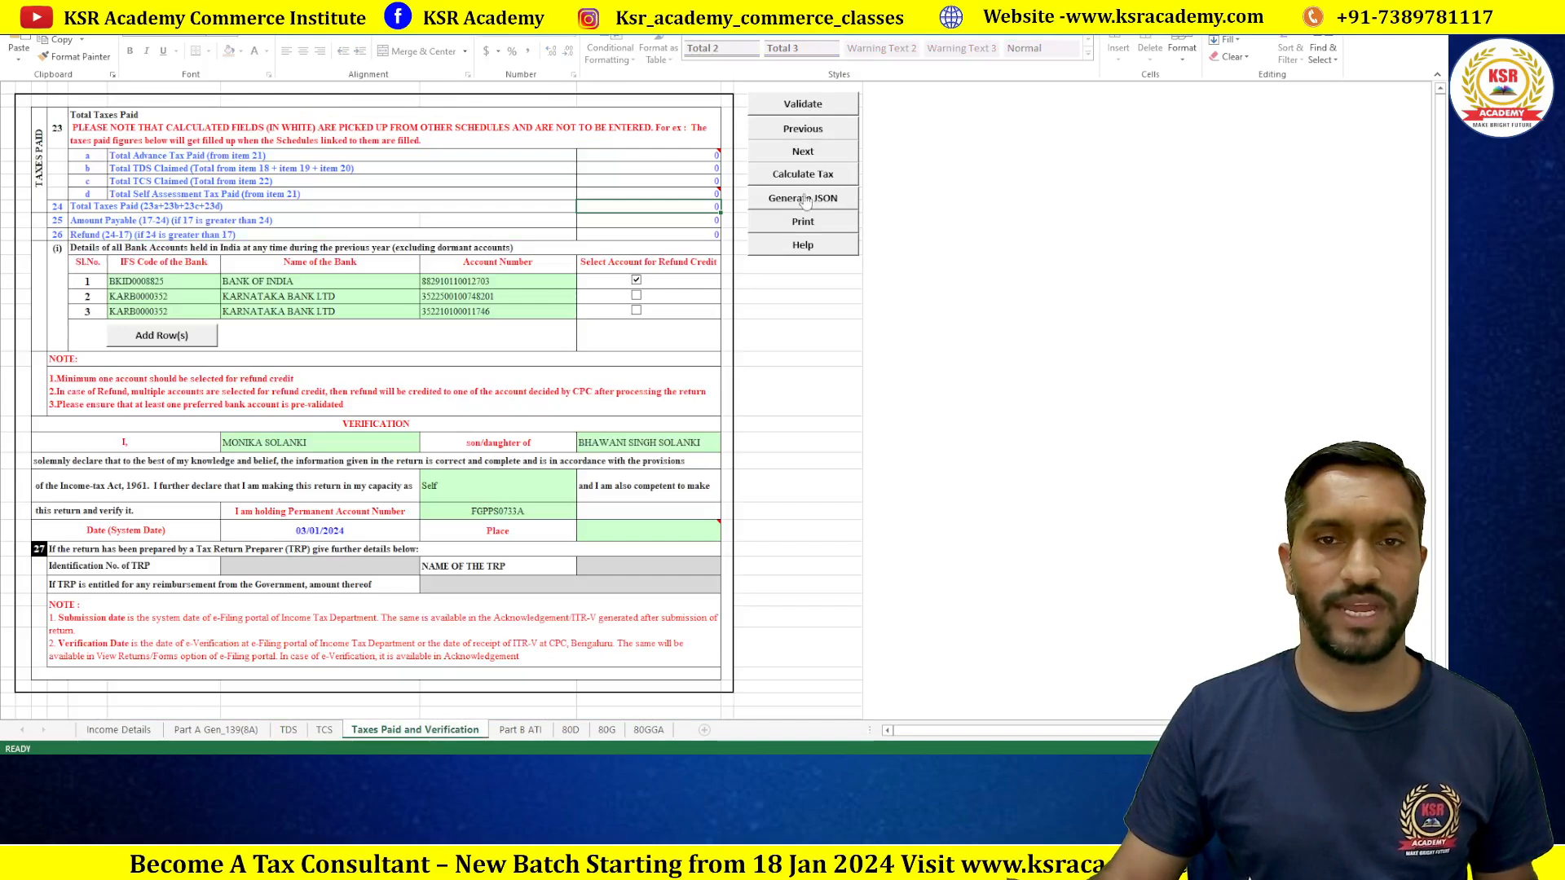
Step: Fill the missing verification Place as INDORE in H9 and revalidate Taxes Paid to OK
click(816, 108)
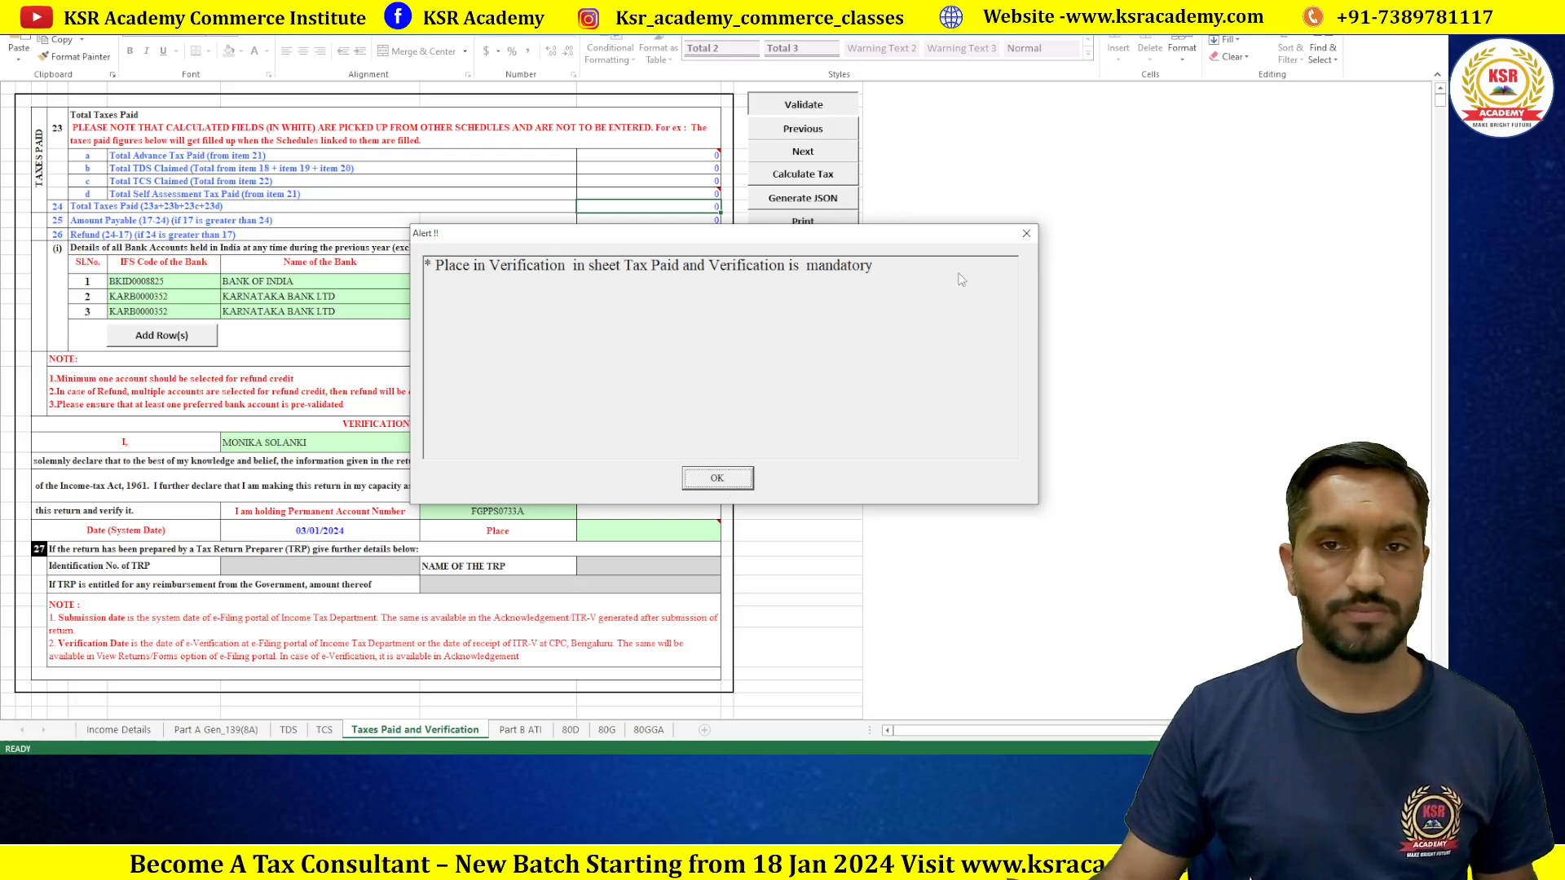
click(1029, 235)
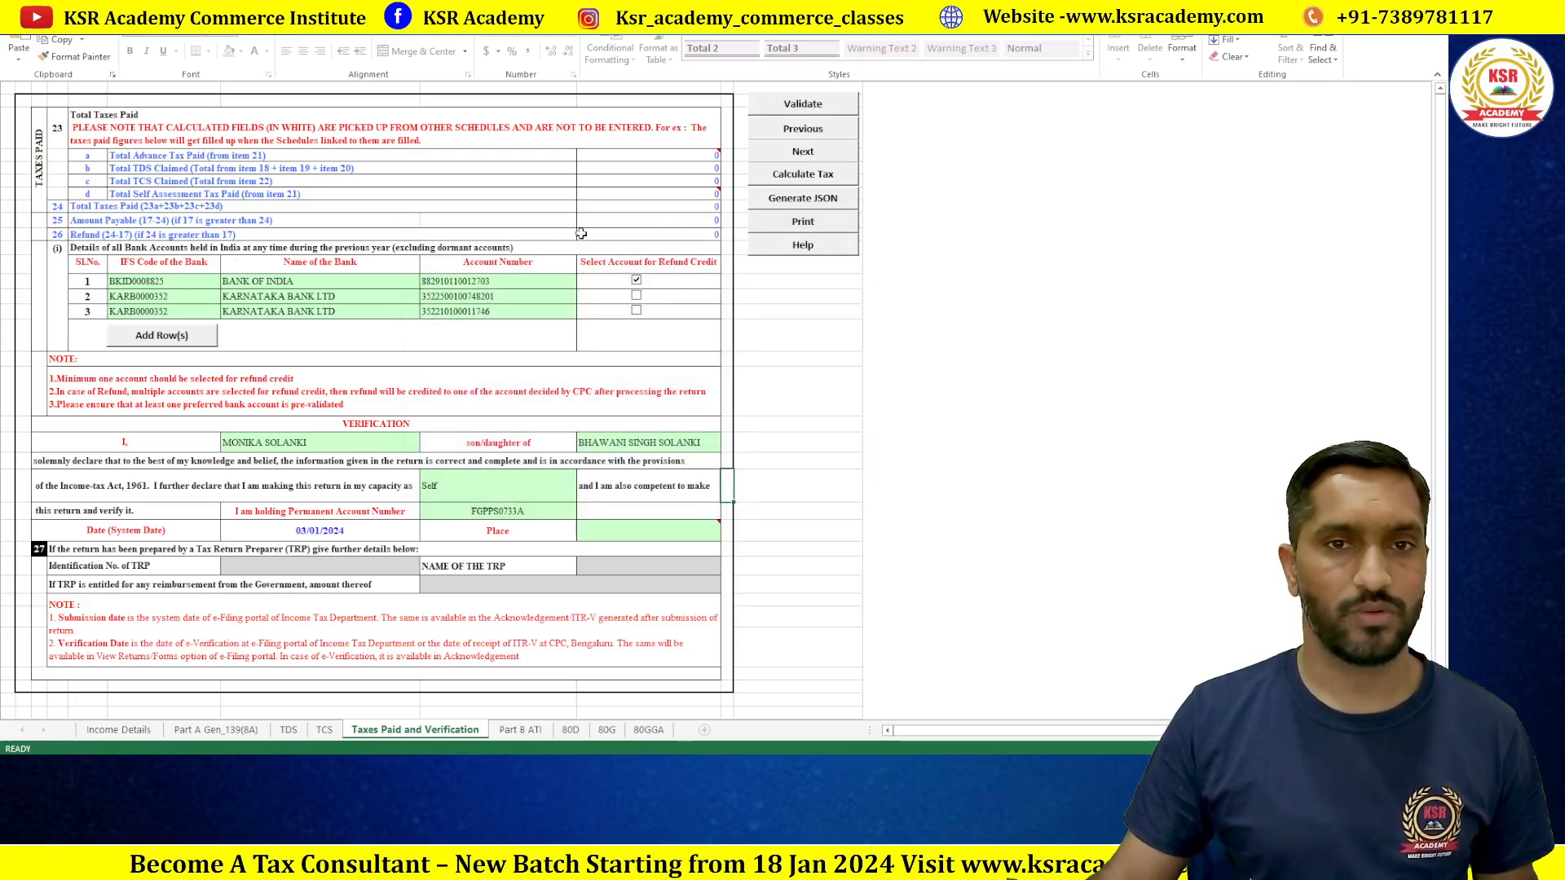
click(676, 210)
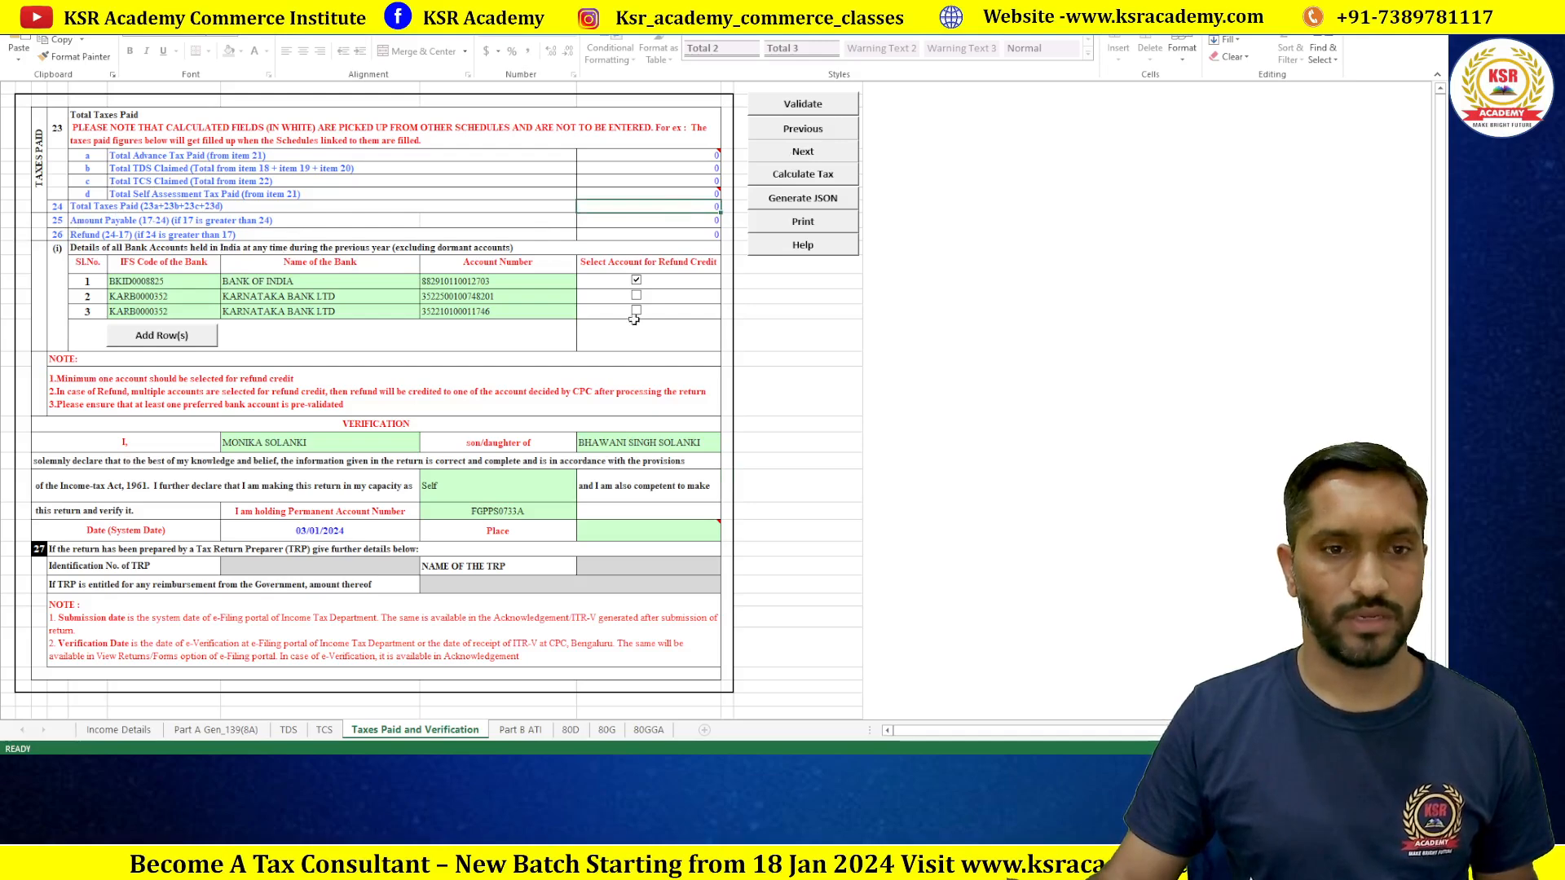
scroll(504, 405, down, 4)
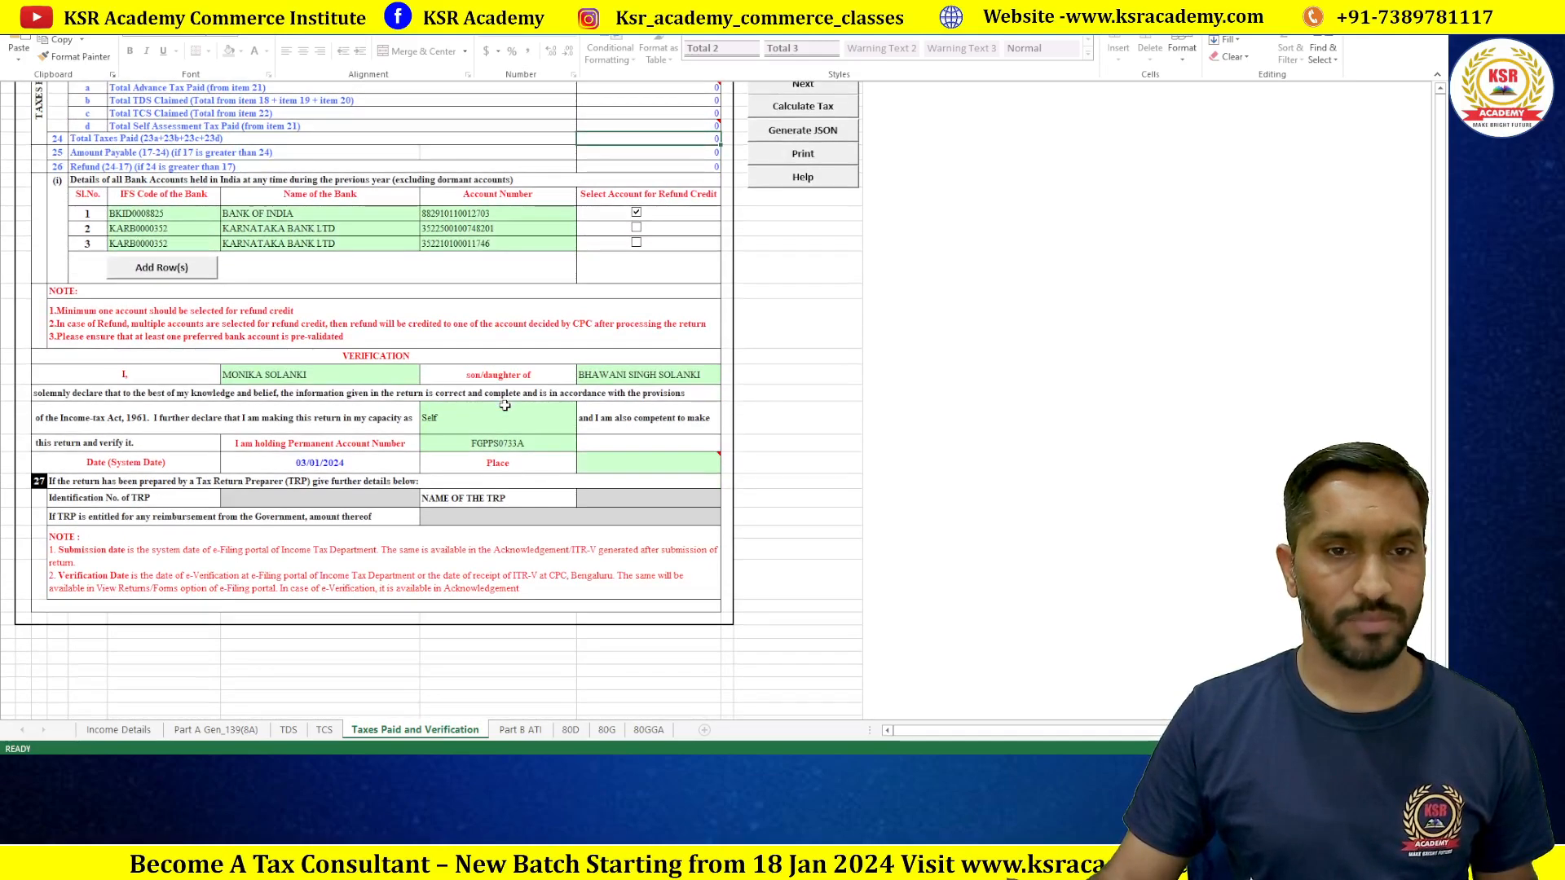
scroll(504, 406, down, 2)
click(614, 426)
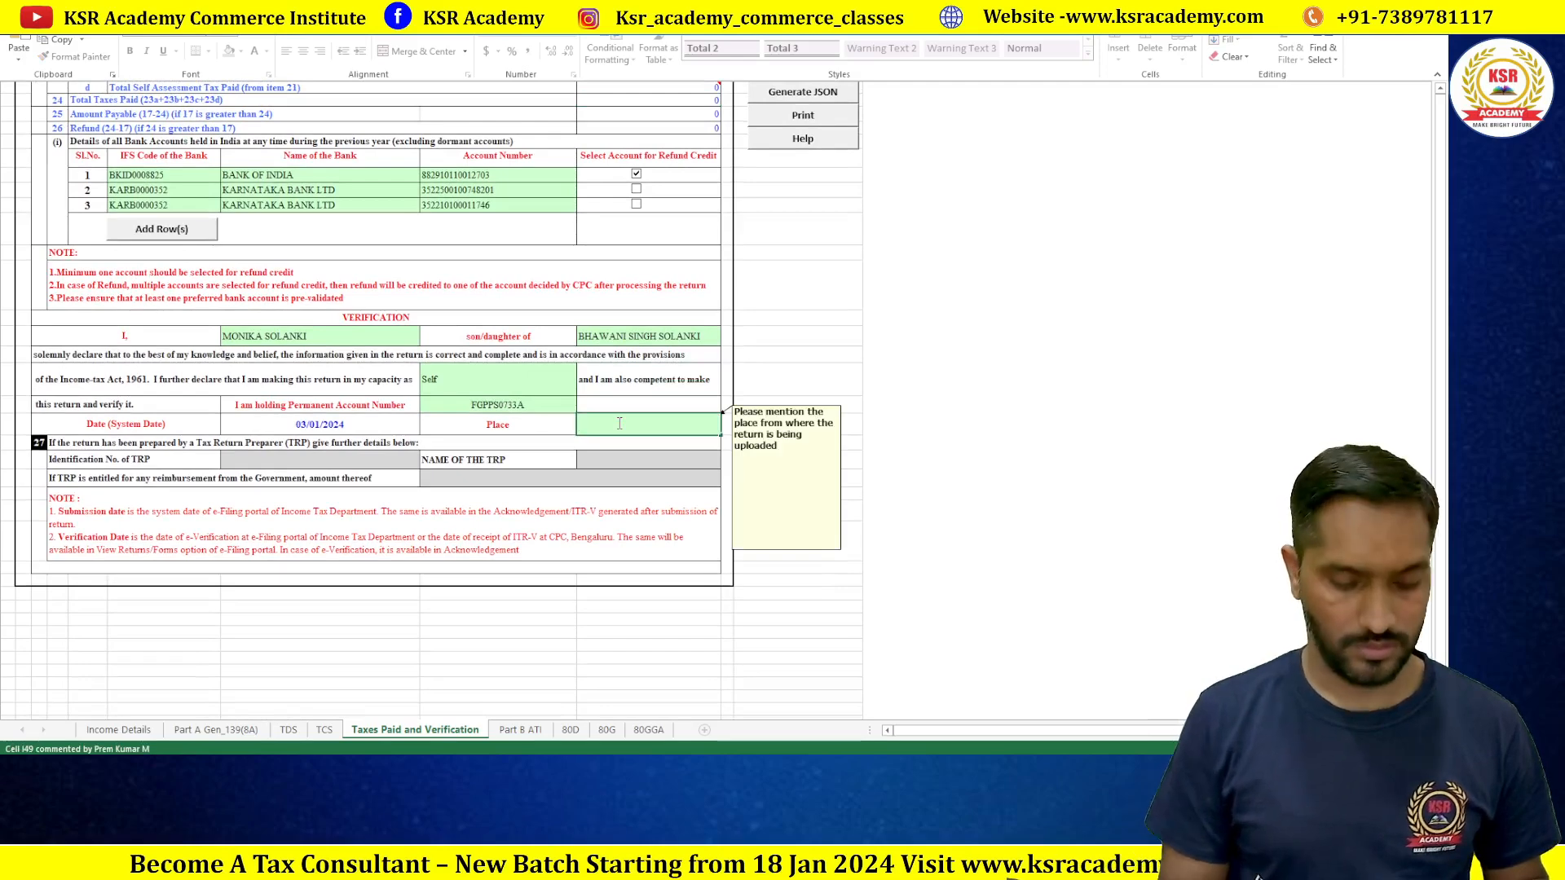
text(Indore)
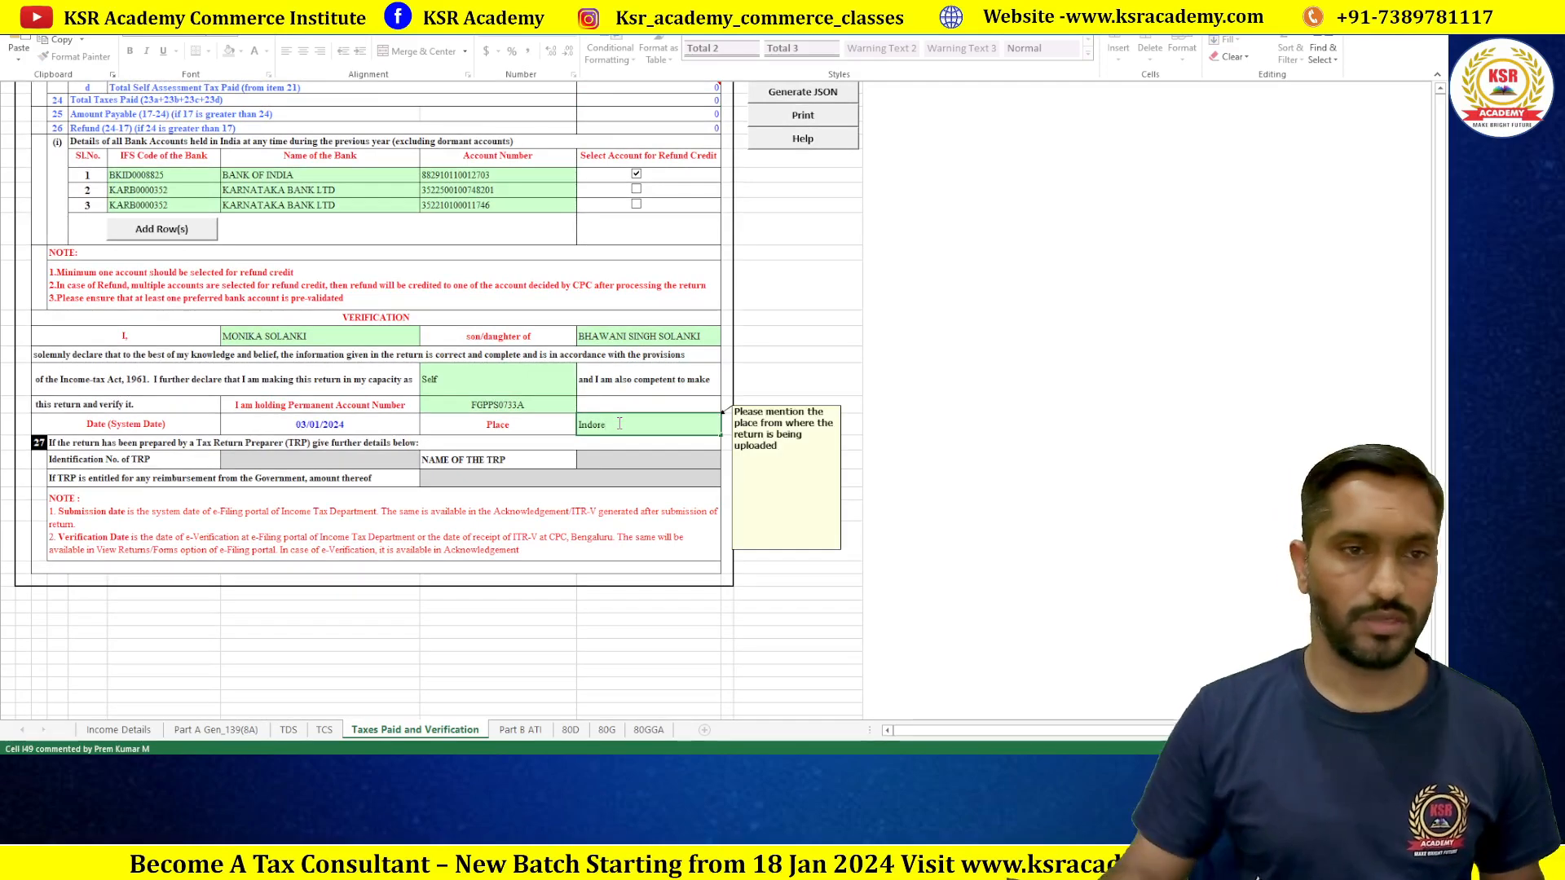
click(524, 440)
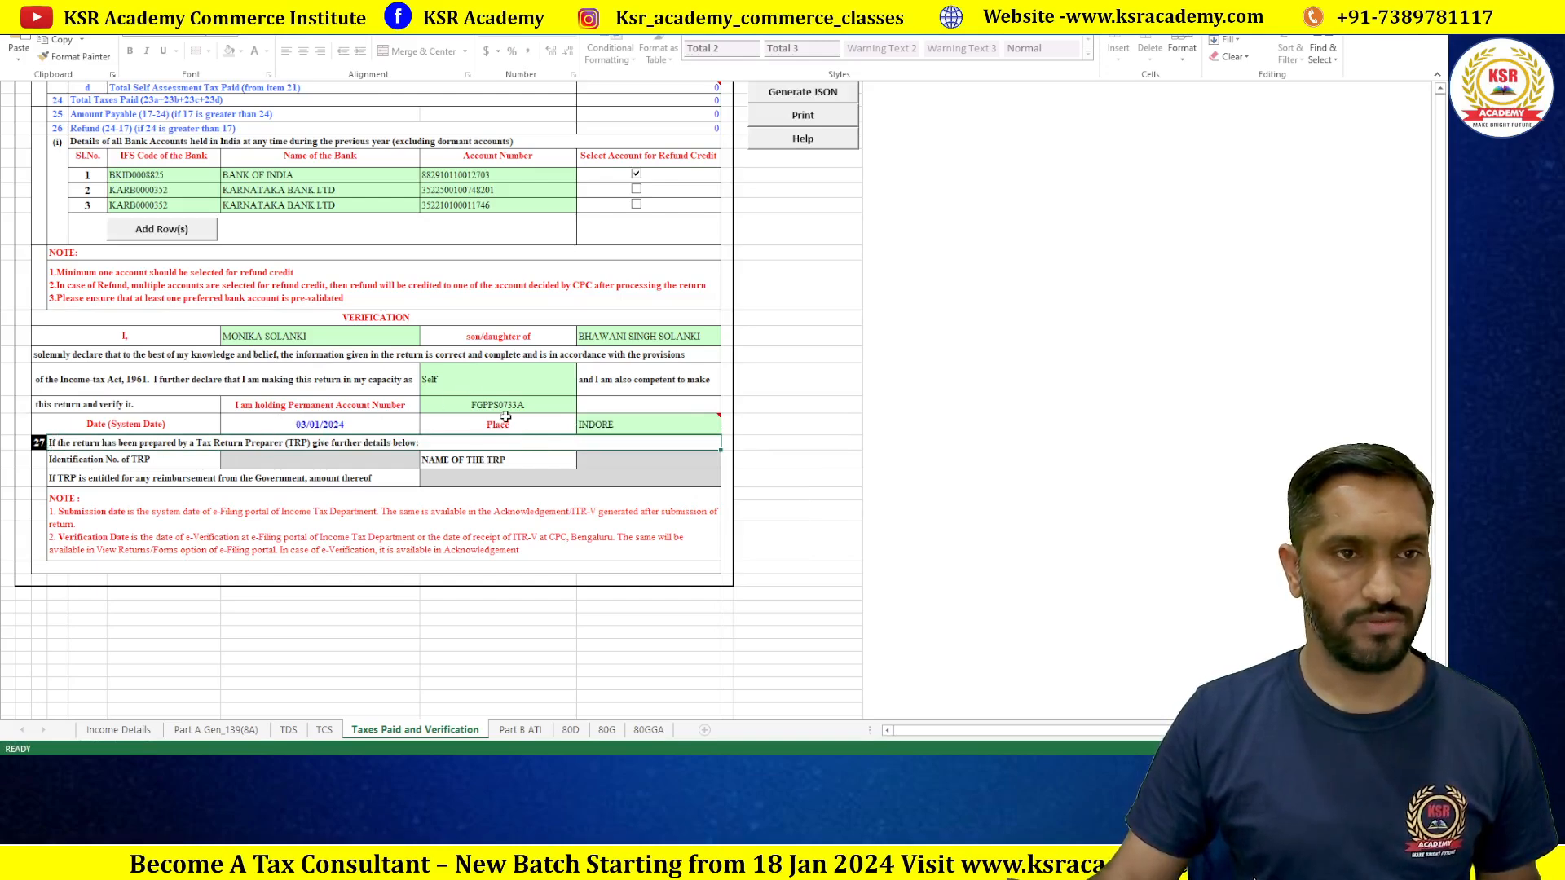
scroll(498, 411, up, 2)
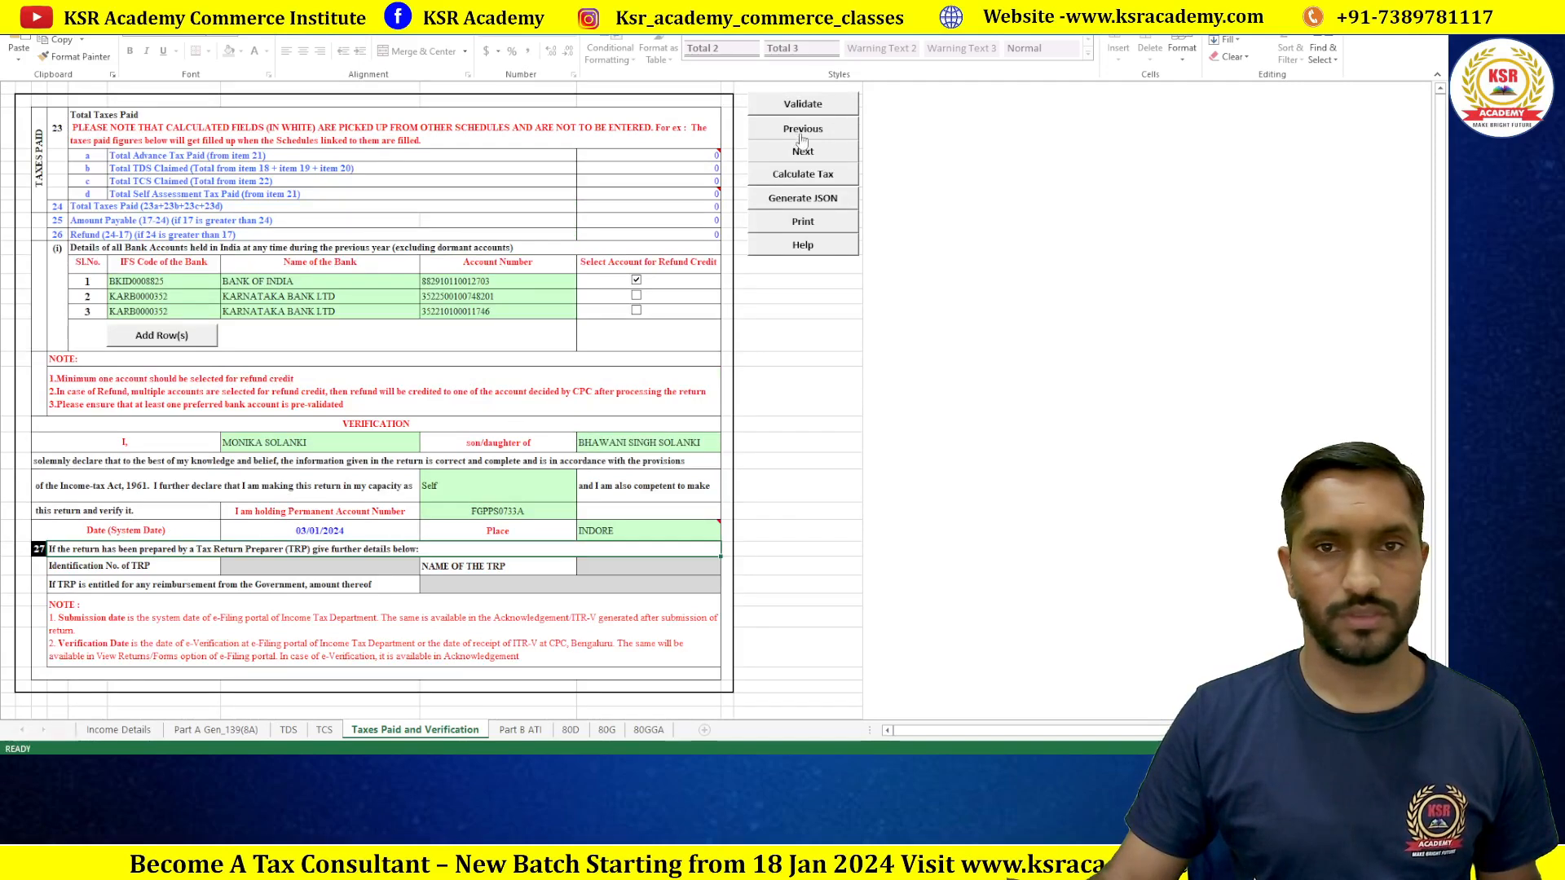
click(811, 110)
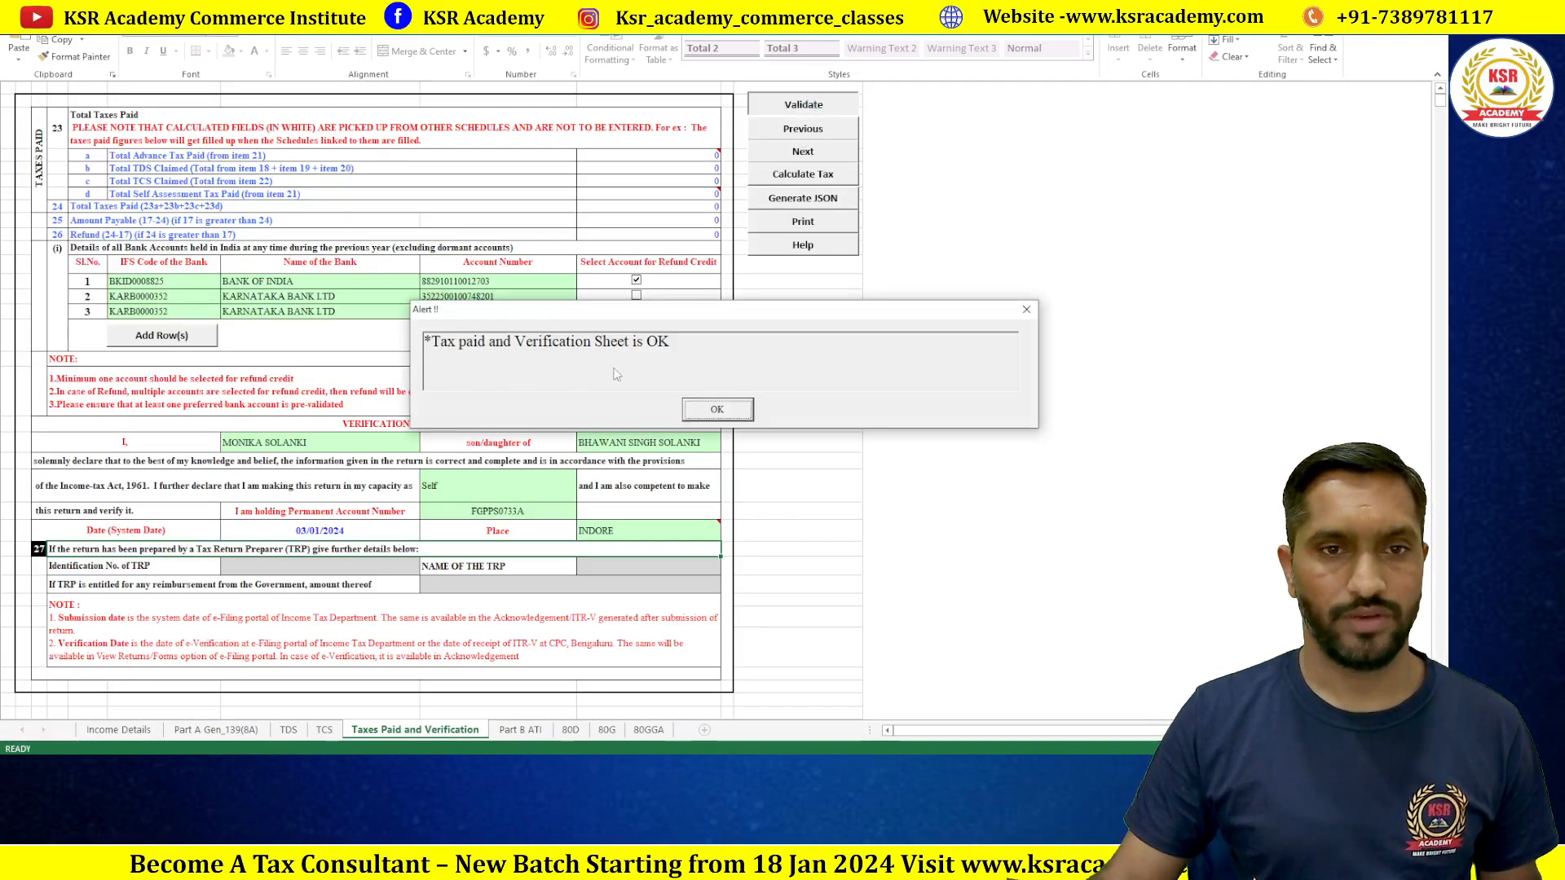
click(717, 410)
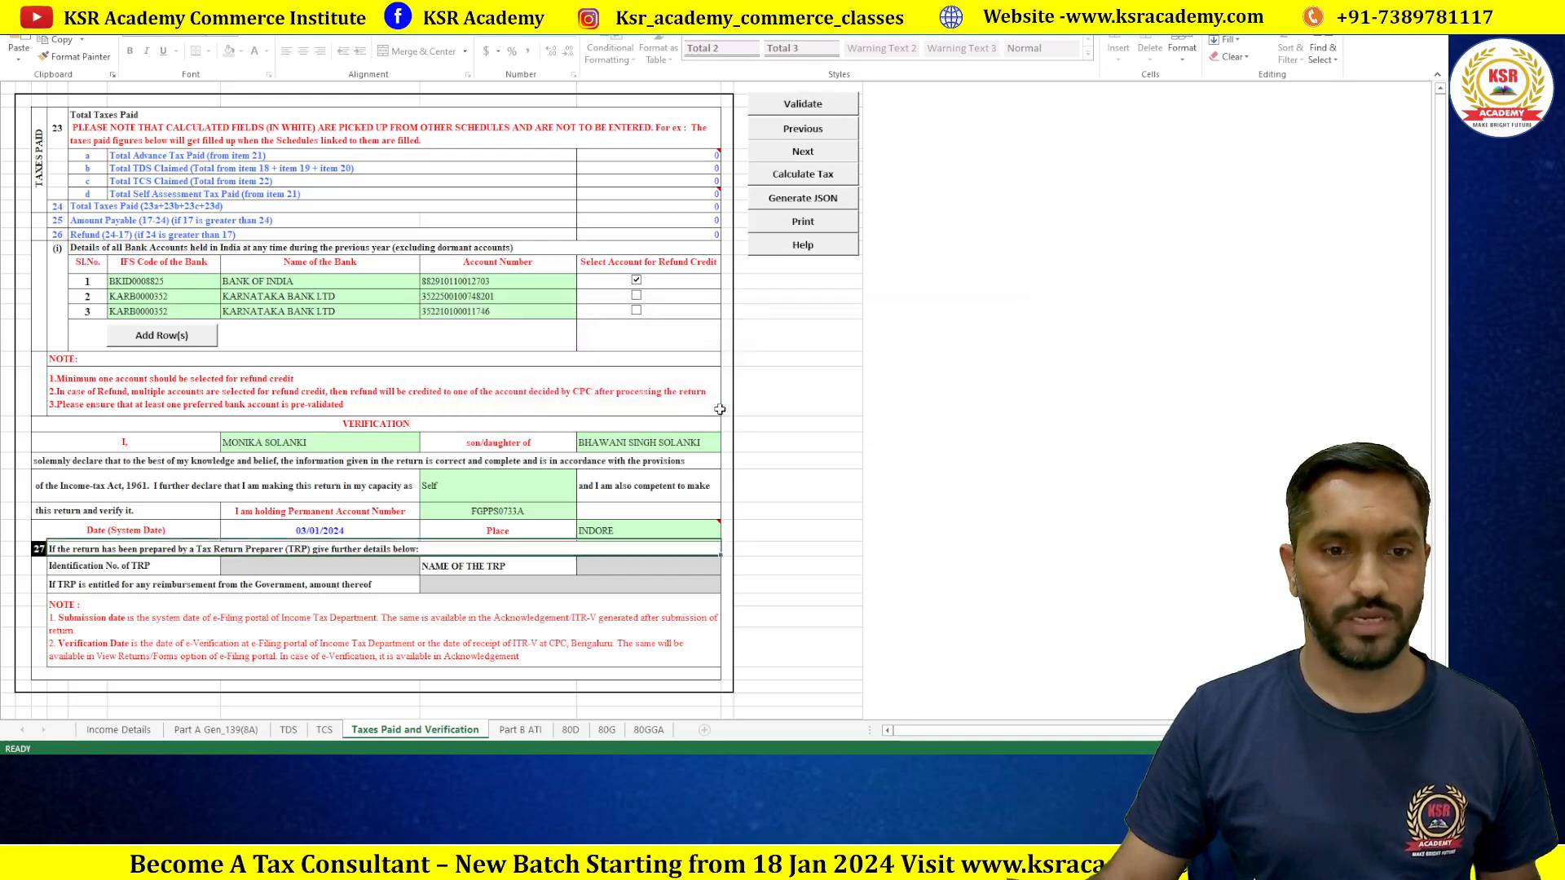
Step: Validate the Part B ATI and 80D sheets, both passing OK
click(520, 730)
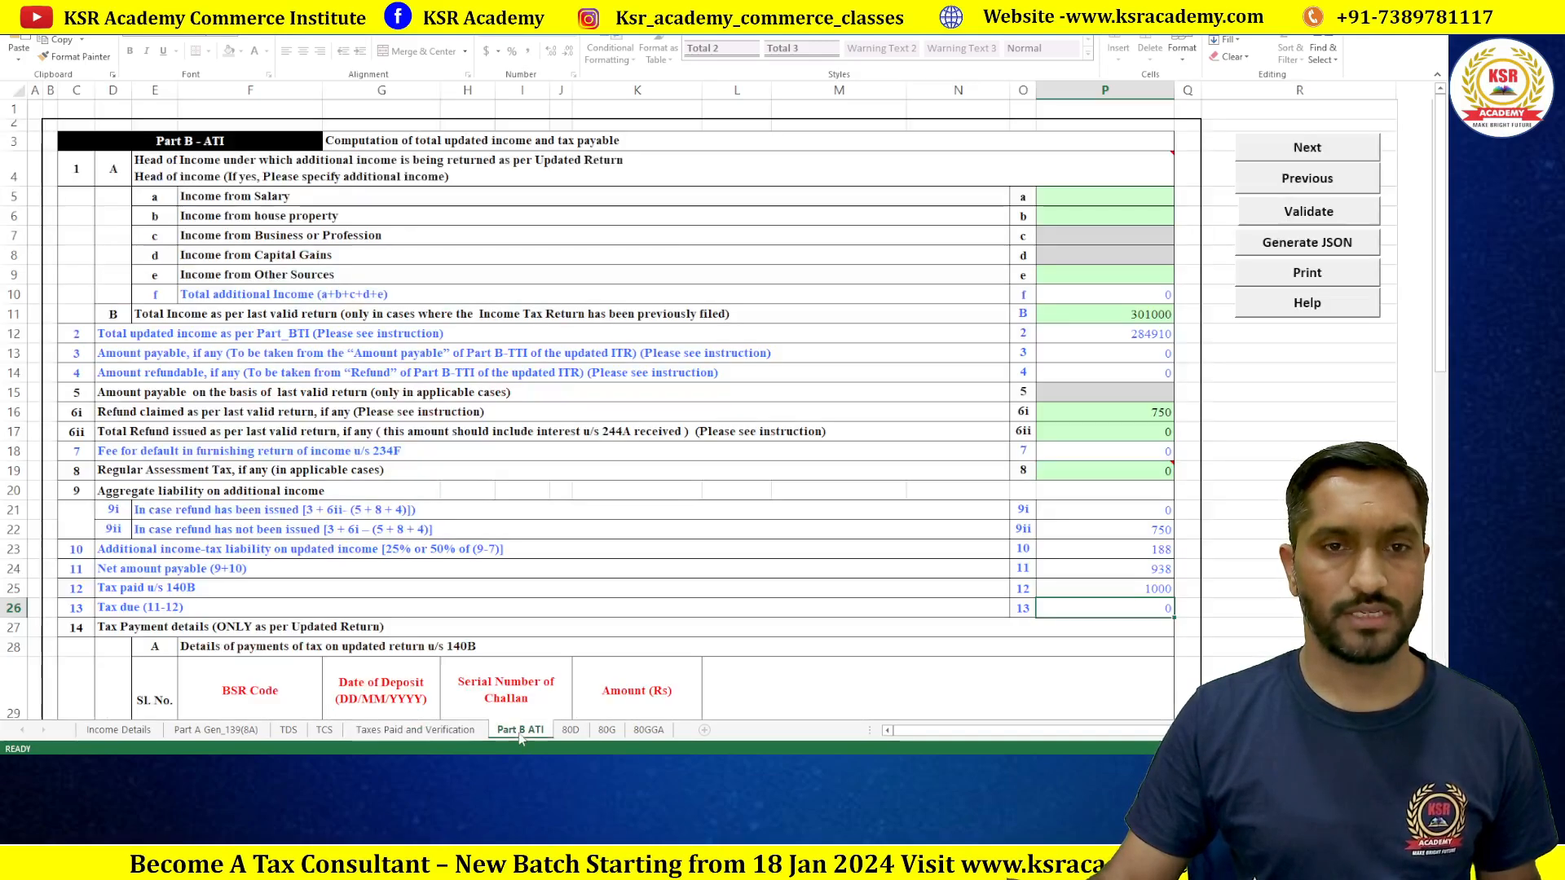
click(1321, 213)
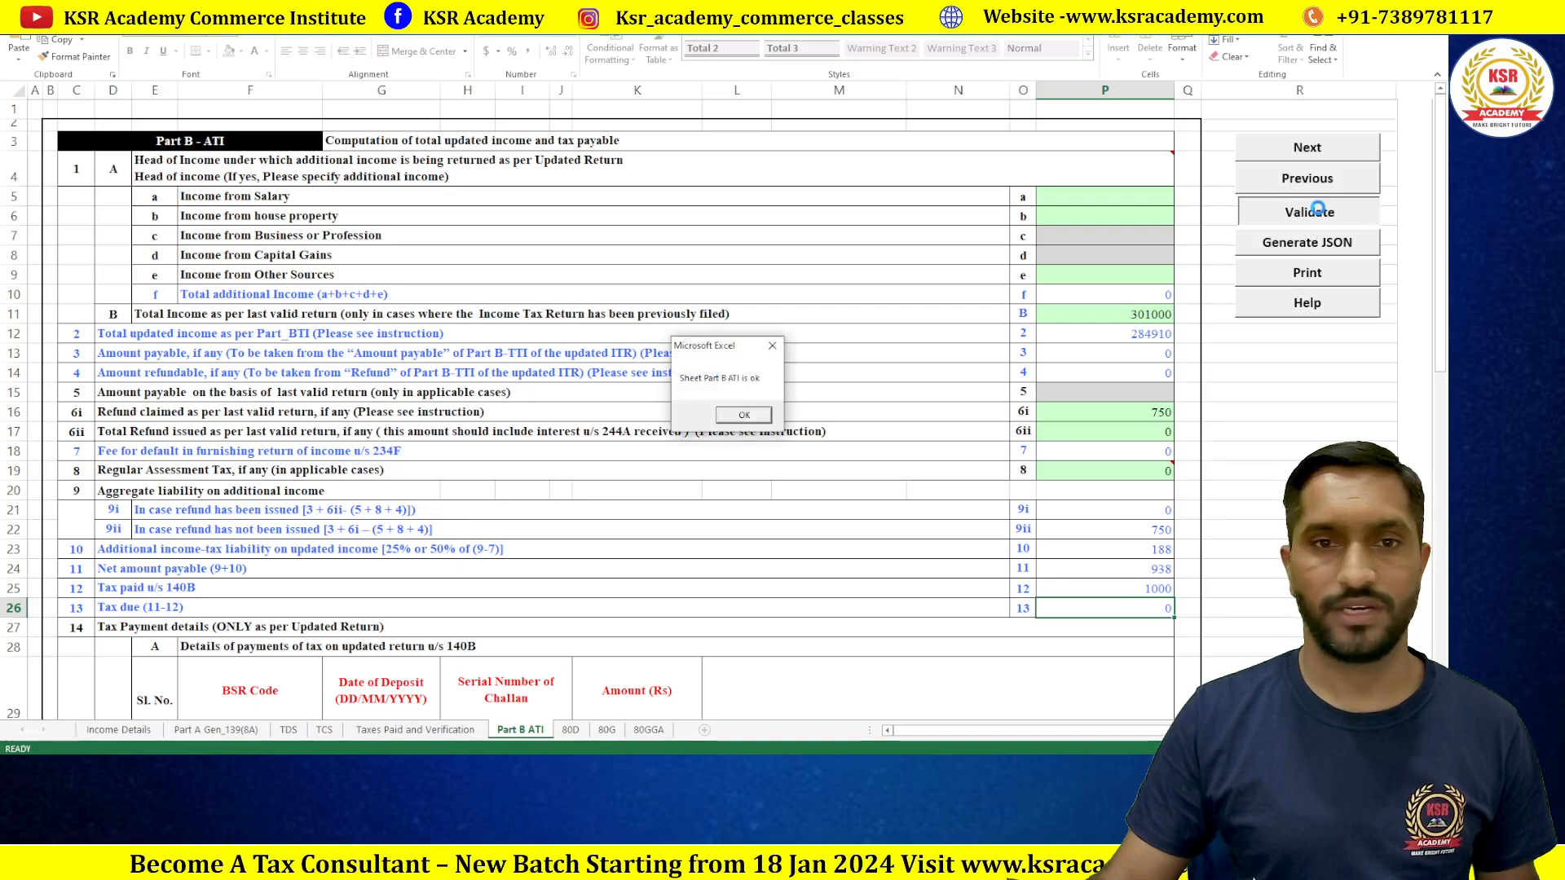
click(751, 430)
click(571, 731)
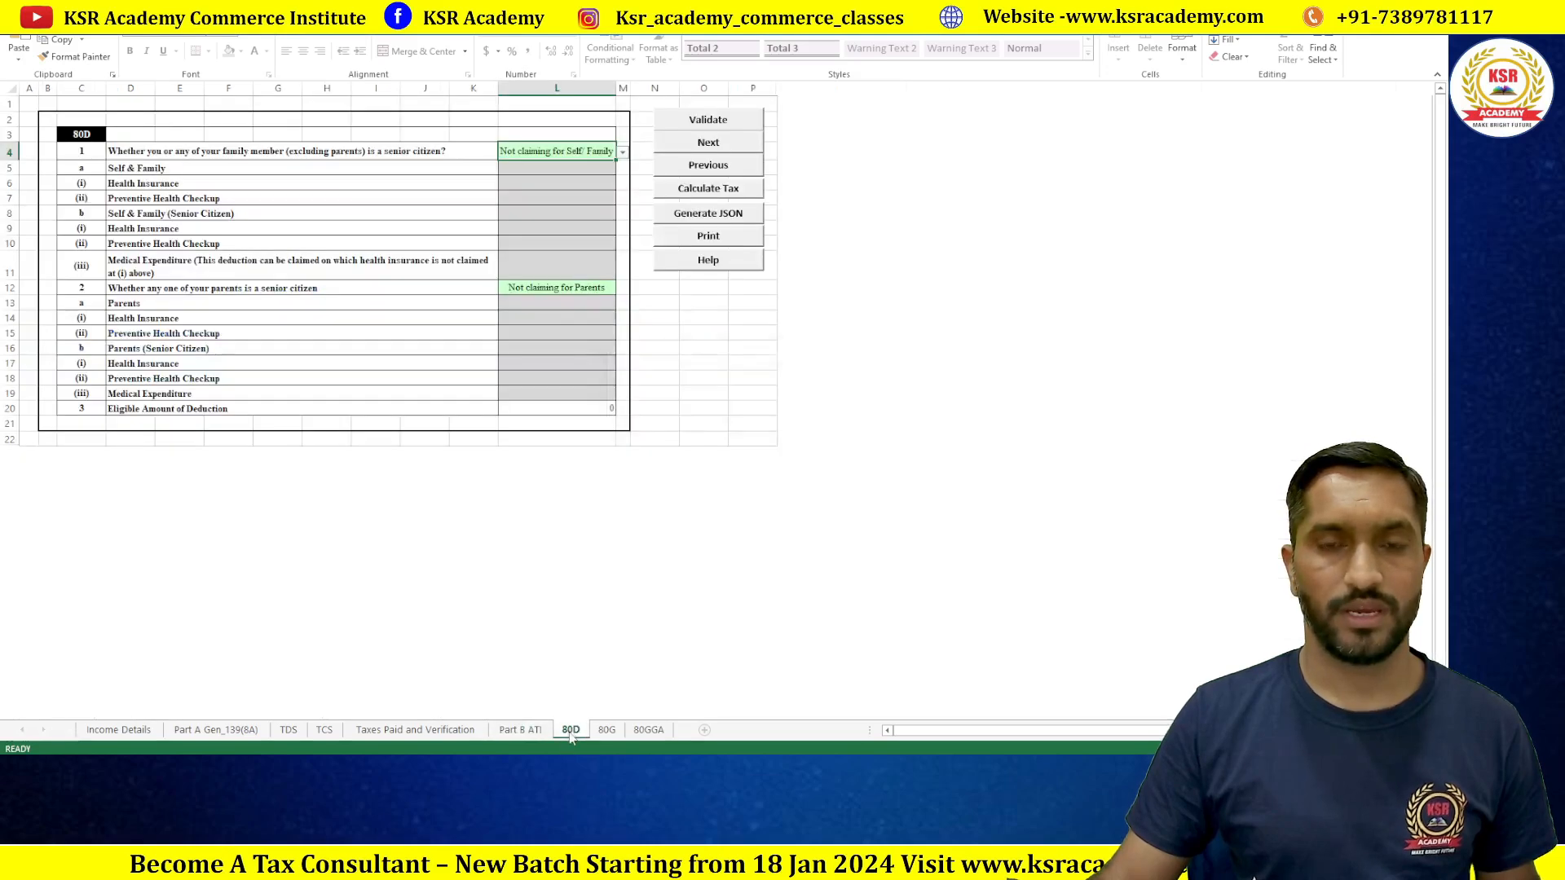
click(725, 418)
click(707, 127)
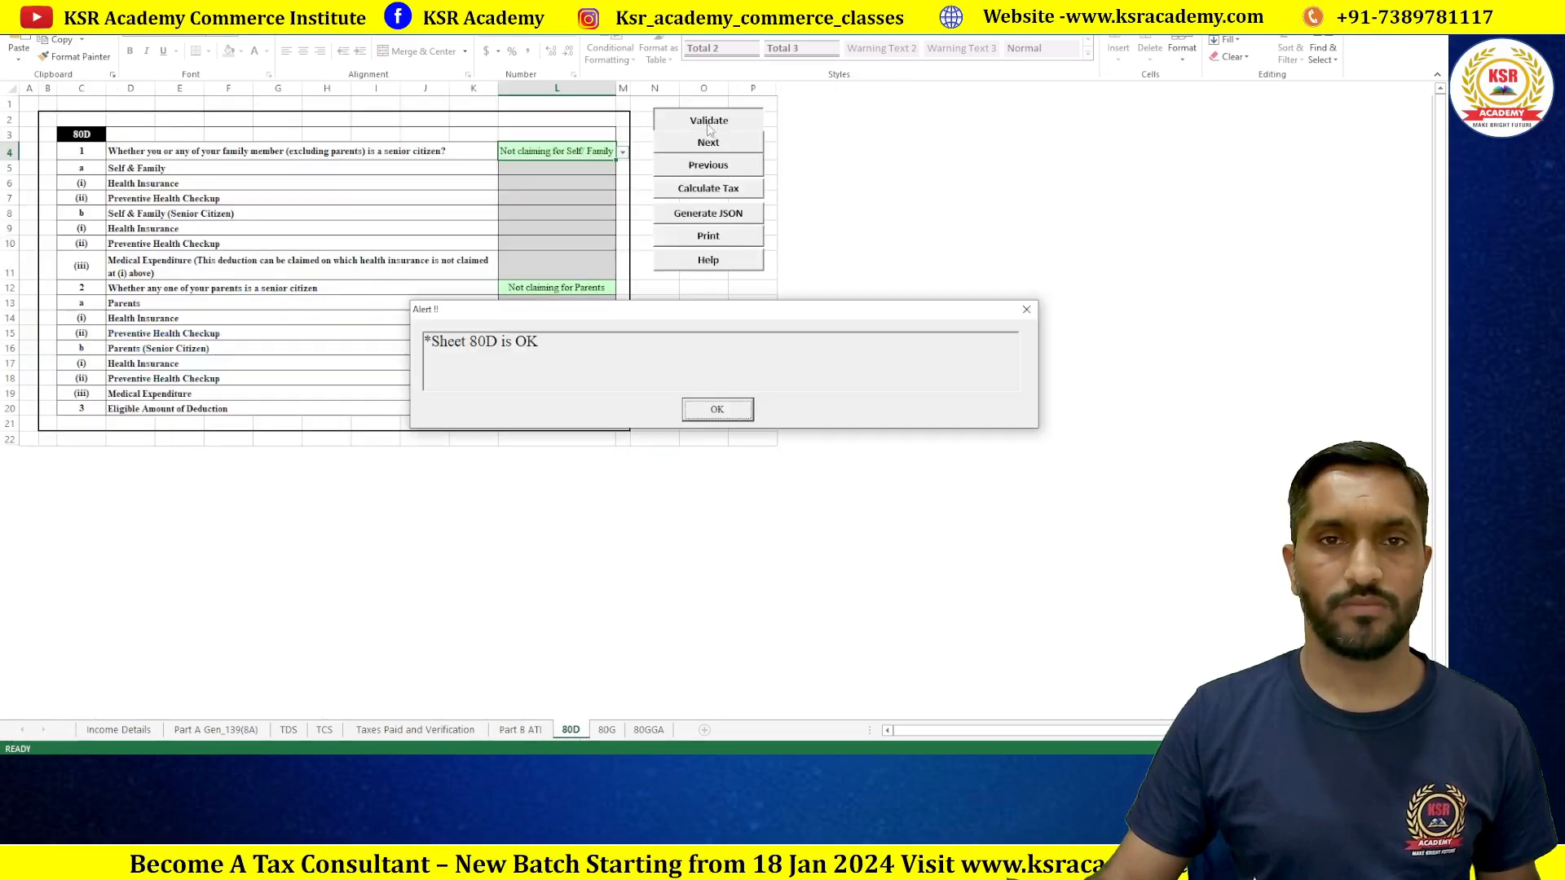
click(726, 414)
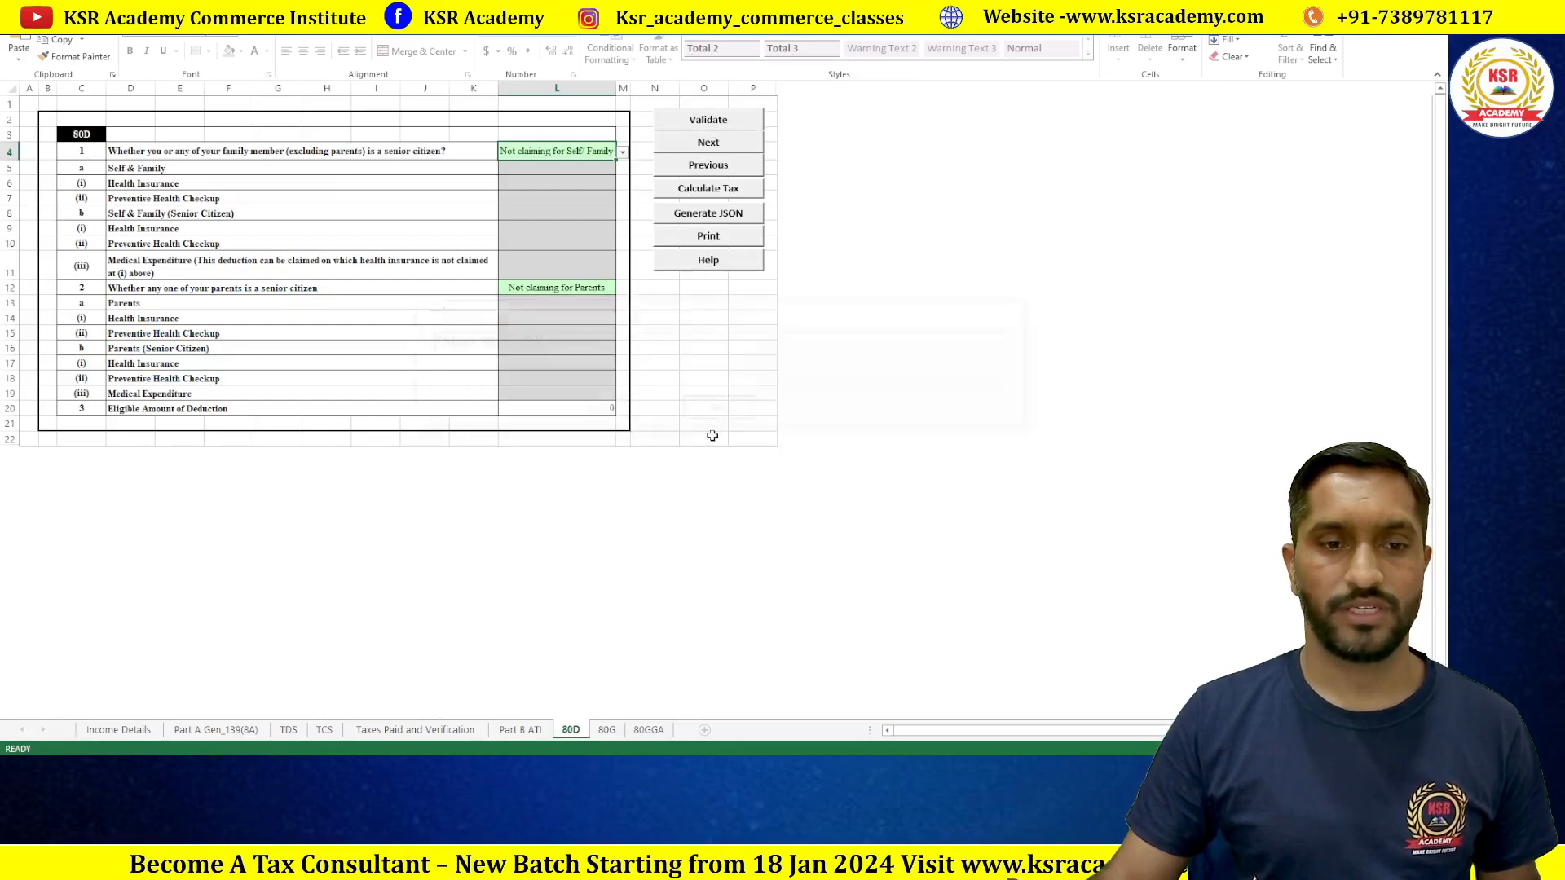
Step: Validate the 80G and 80GGA sheets to OK and return to Income Details
click(607, 731)
click(1003, 115)
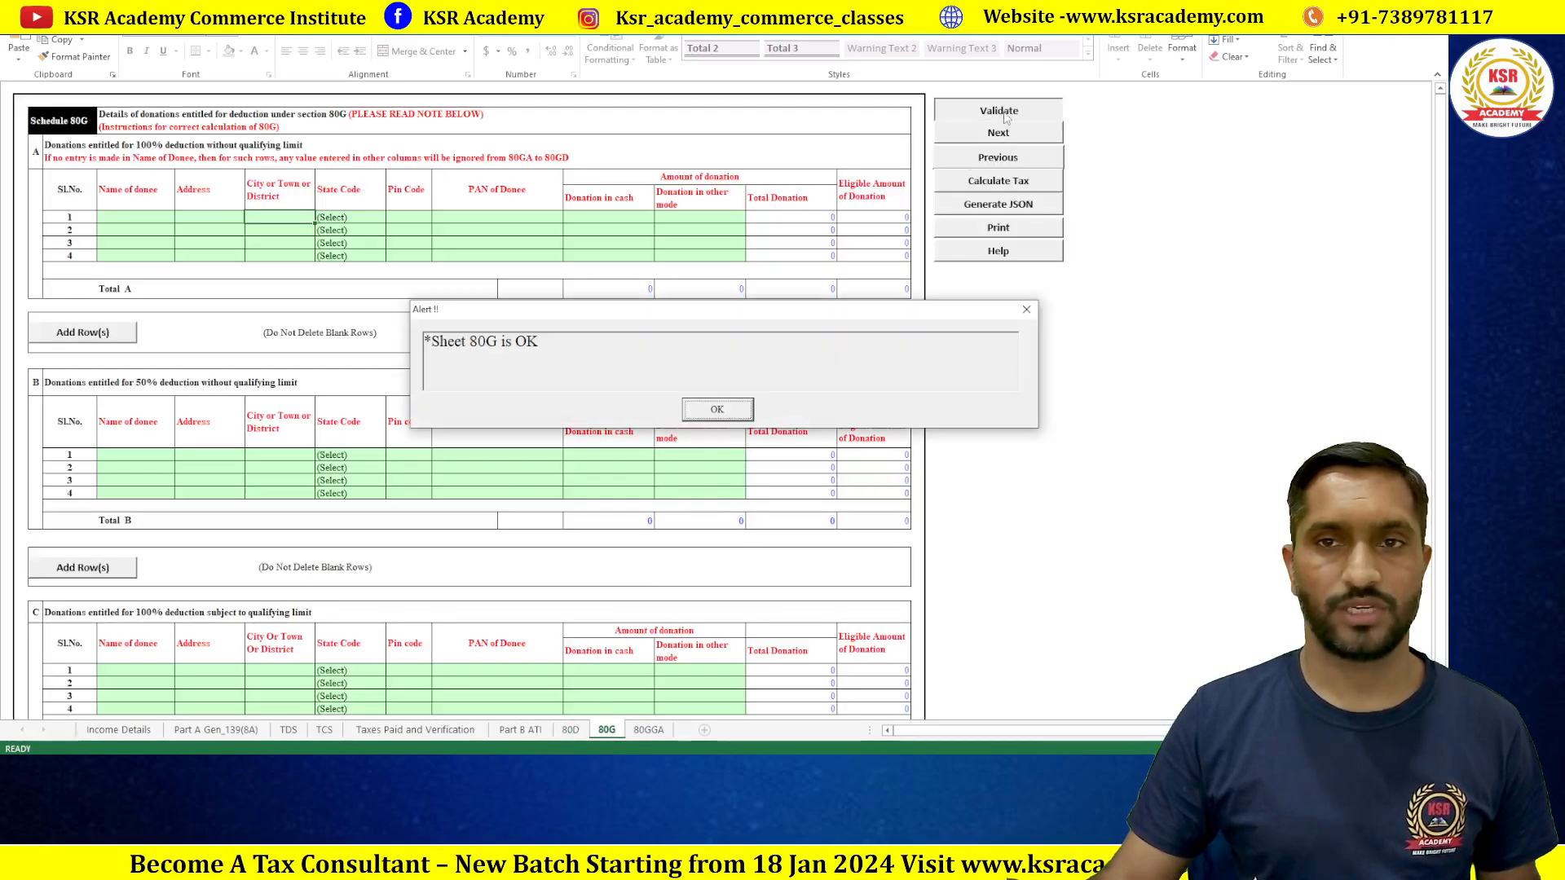
click(717, 409)
click(649, 730)
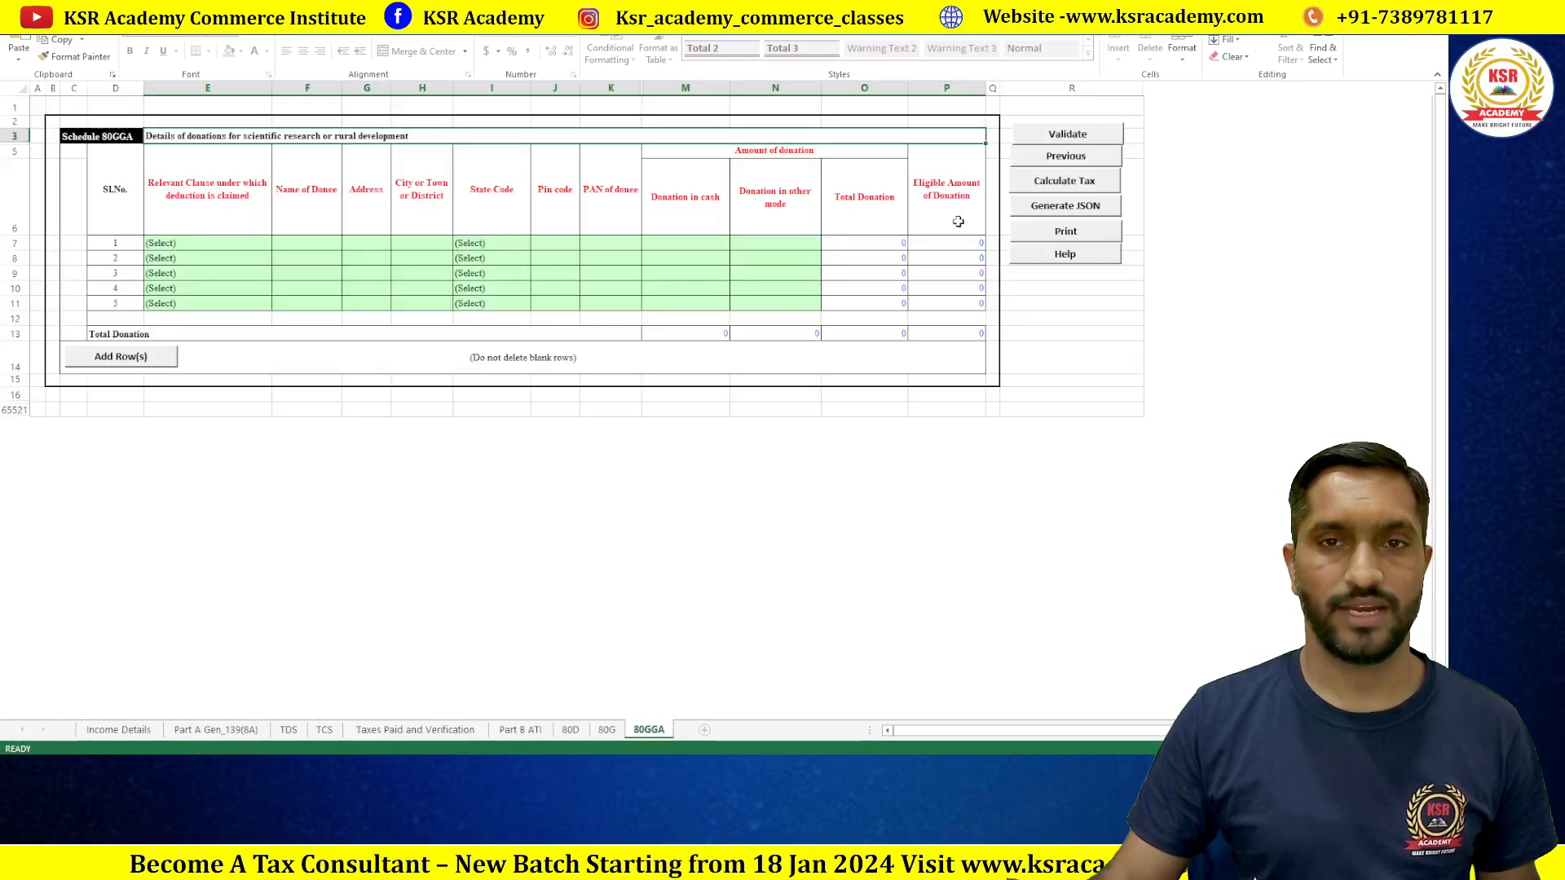
click(1078, 139)
click(717, 410)
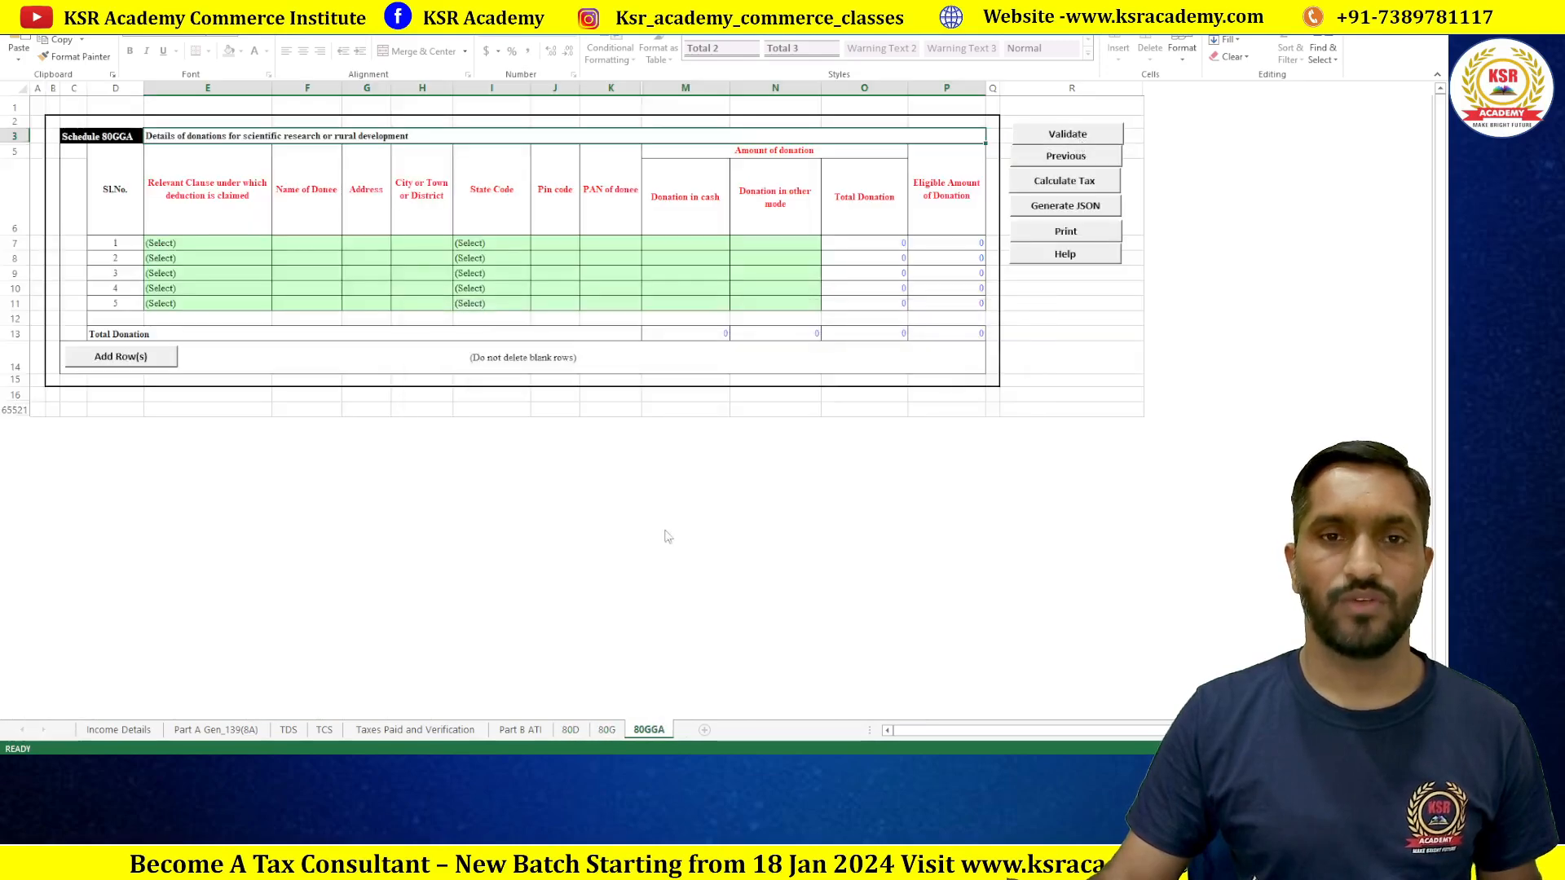
click(119, 730)
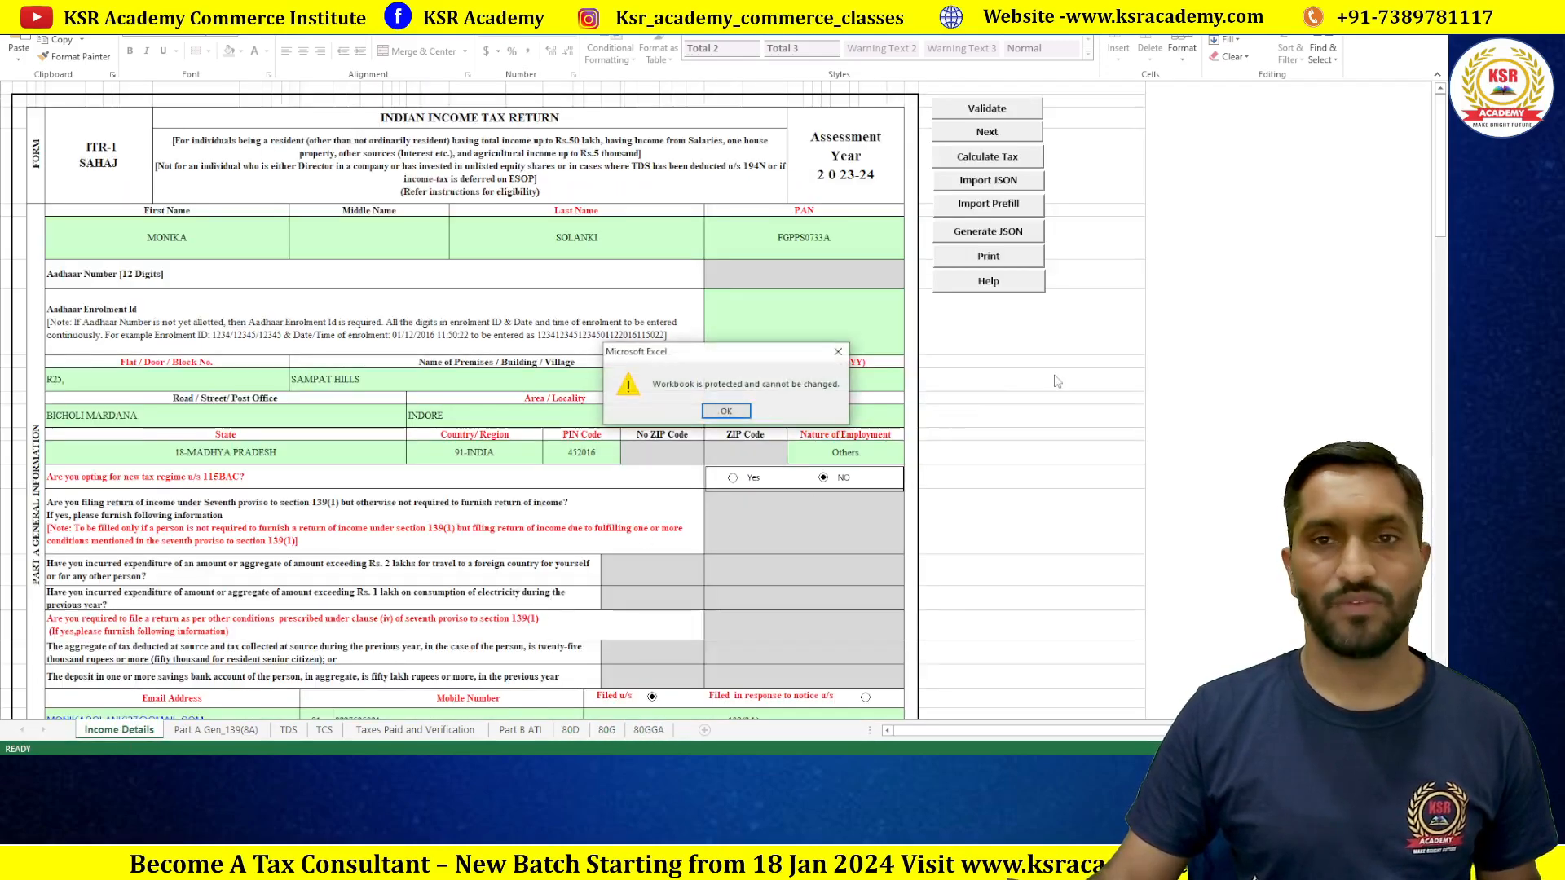
Step: Confirm the new tax regime and calculate tax: income 334910, tax 4246 offset by 87A rebate
click(733, 411)
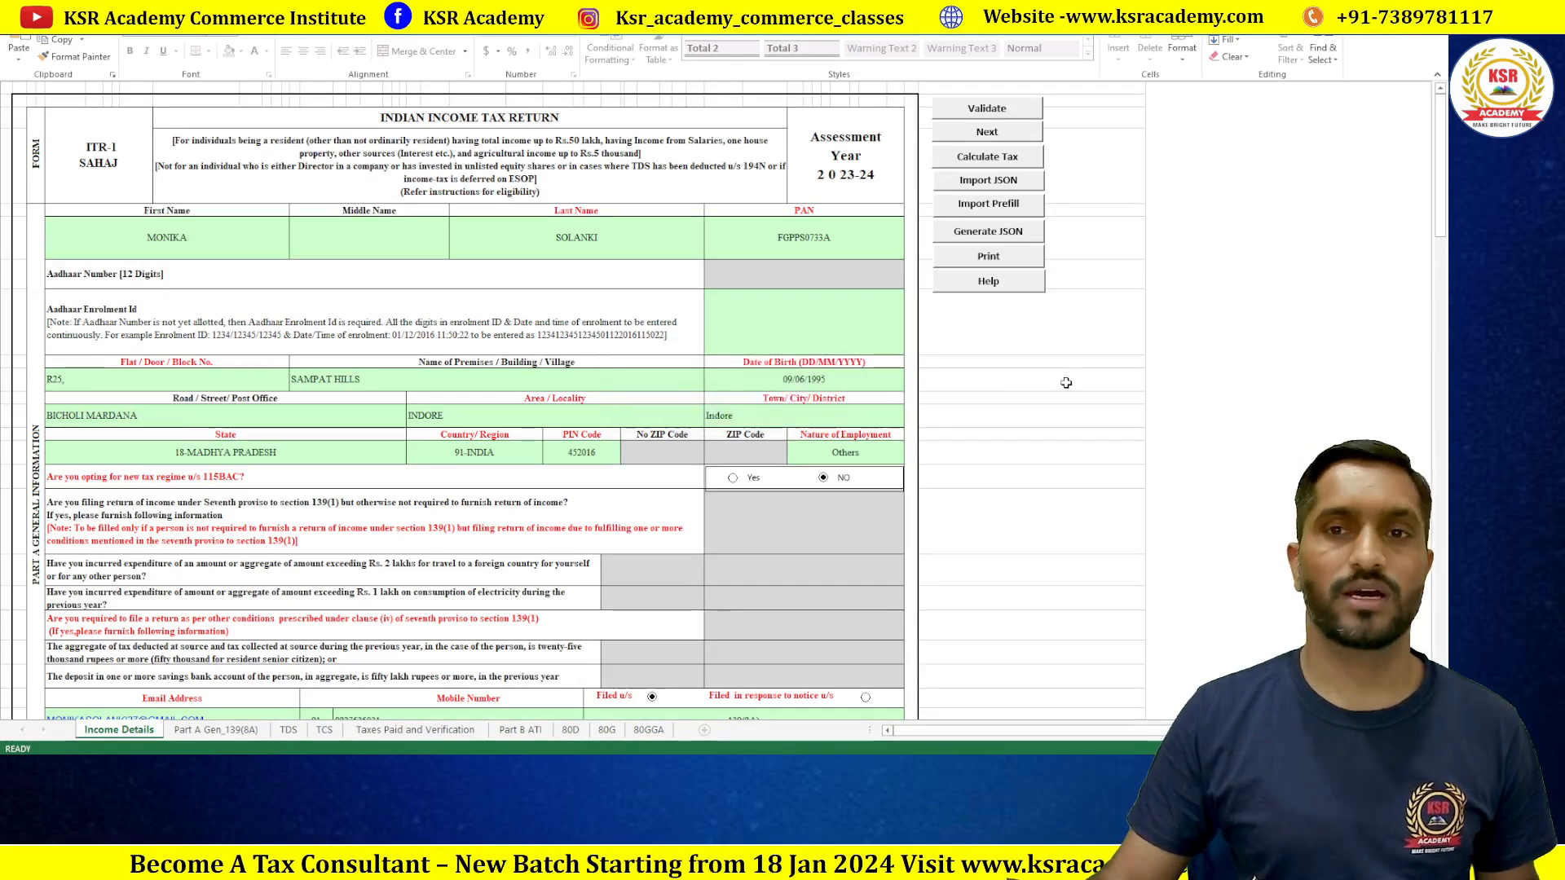
click(996, 234)
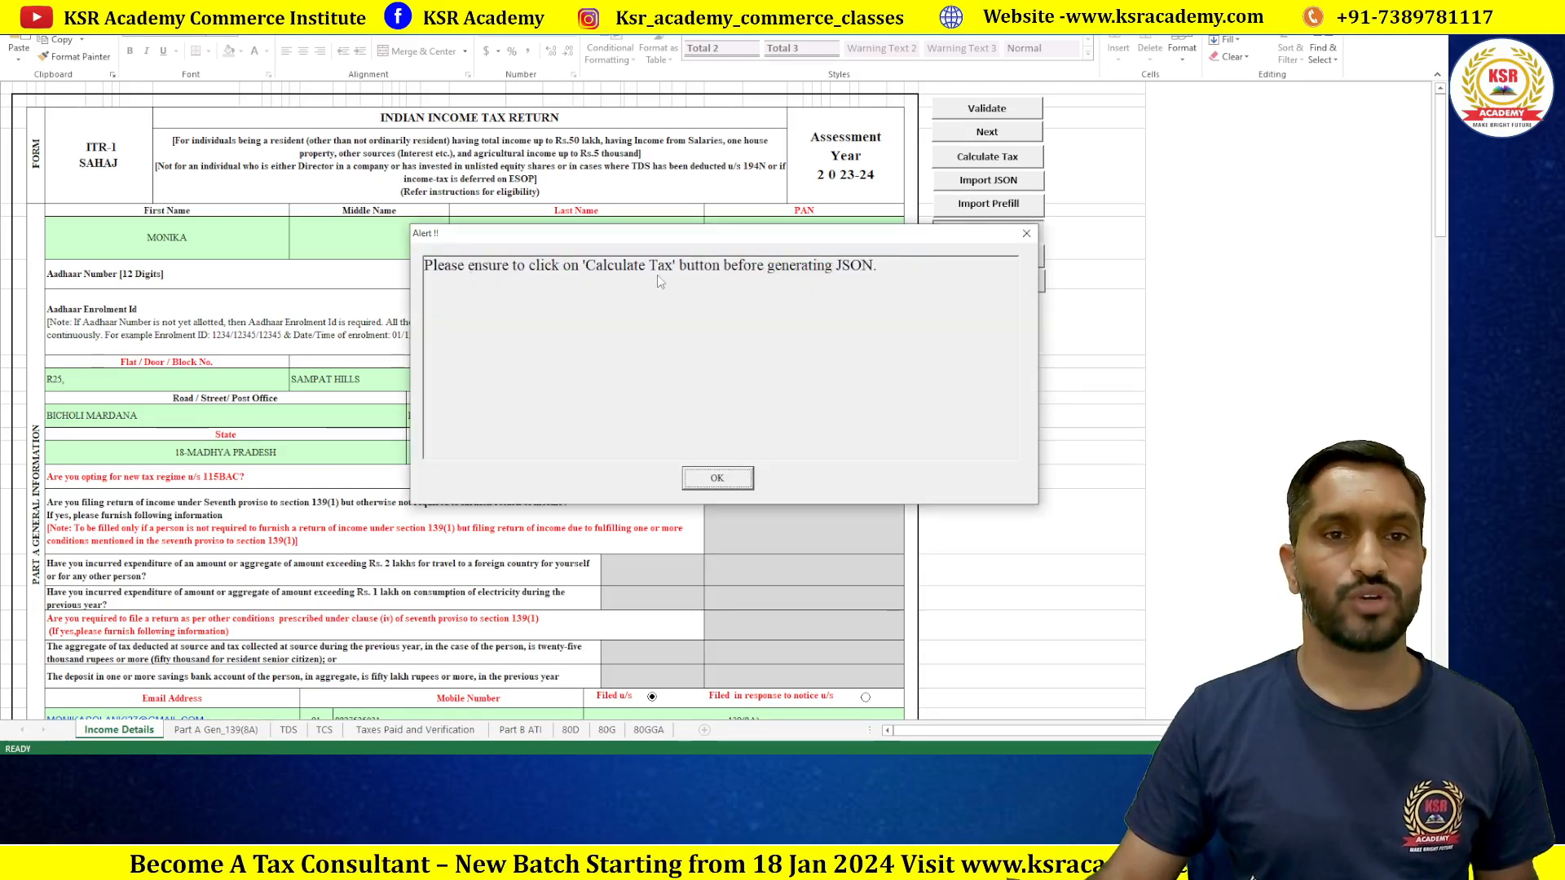
click(718, 479)
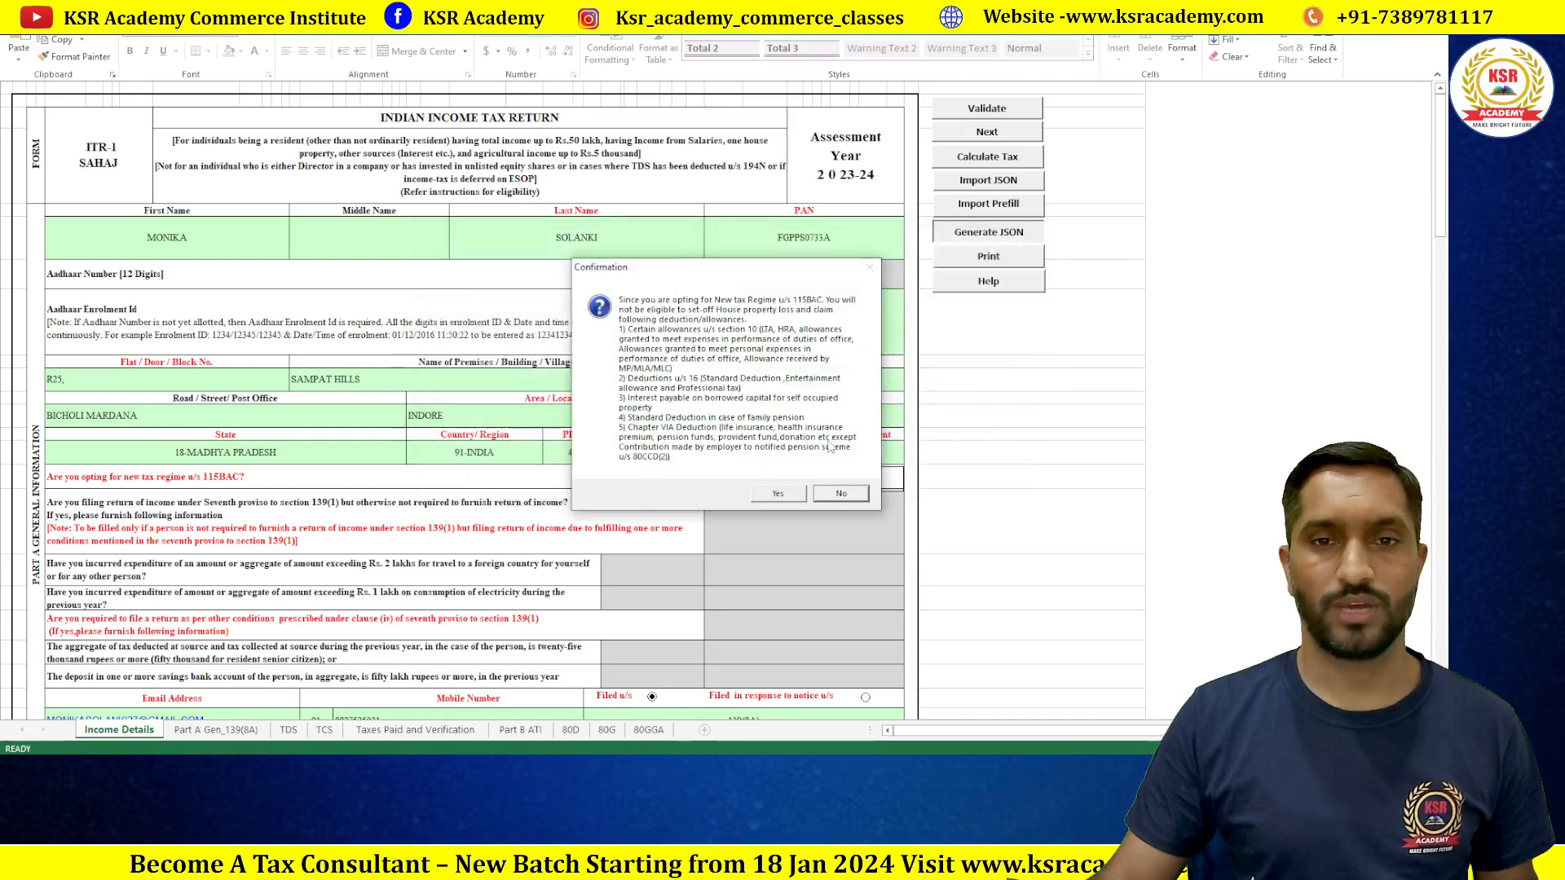
click(778, 494)
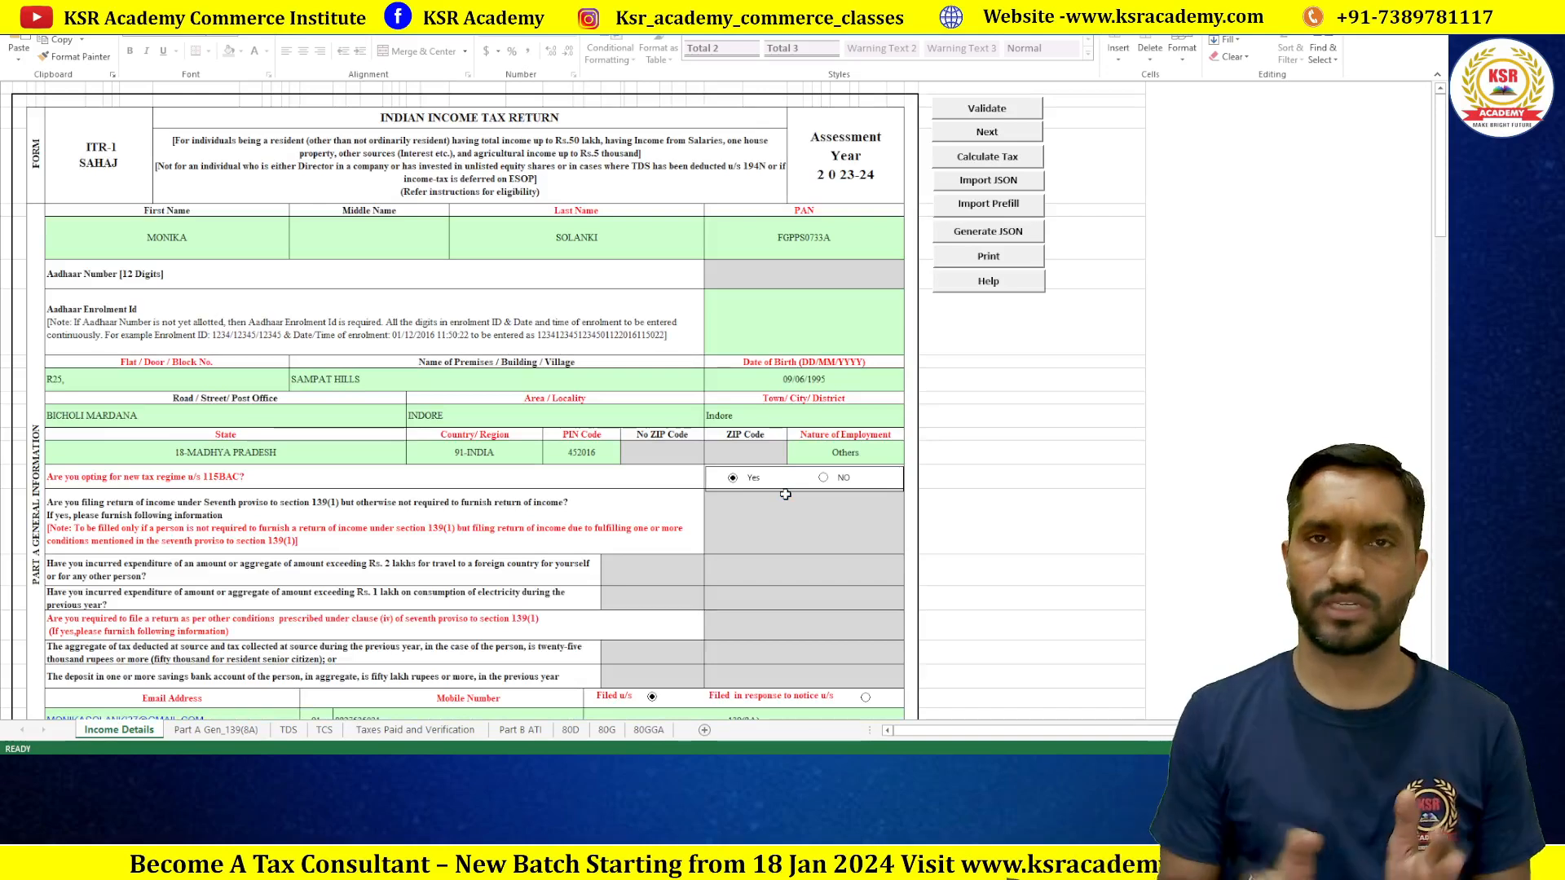
click(987, 157)
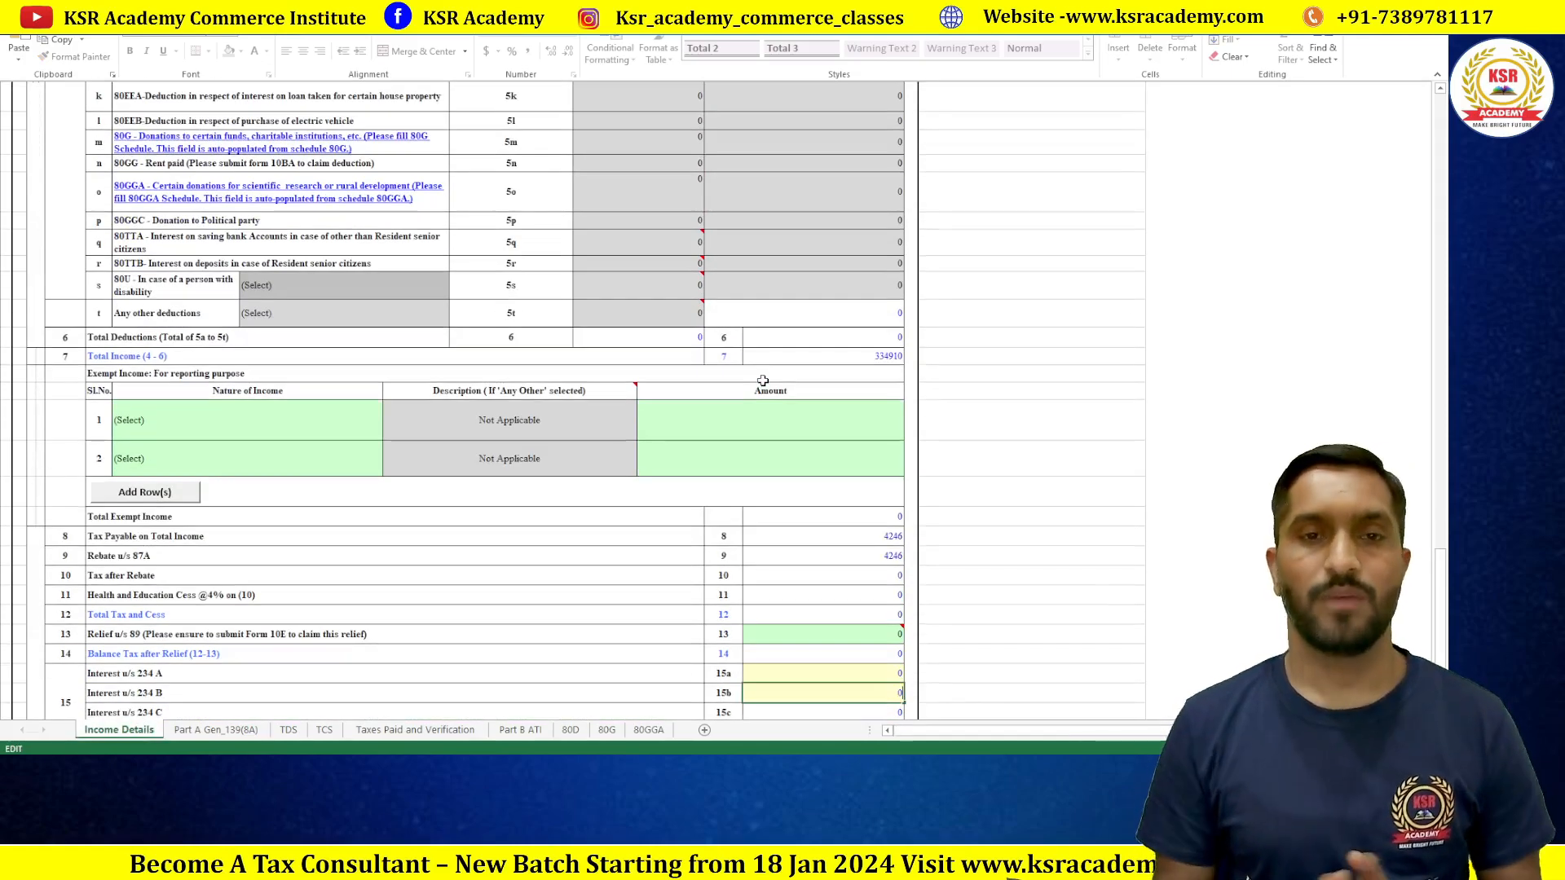
Step: Generate the JSON and clear the TDS and protected-sheet alerts to reach the SUMMARY sheet
scroll(745, 358, up, 20)
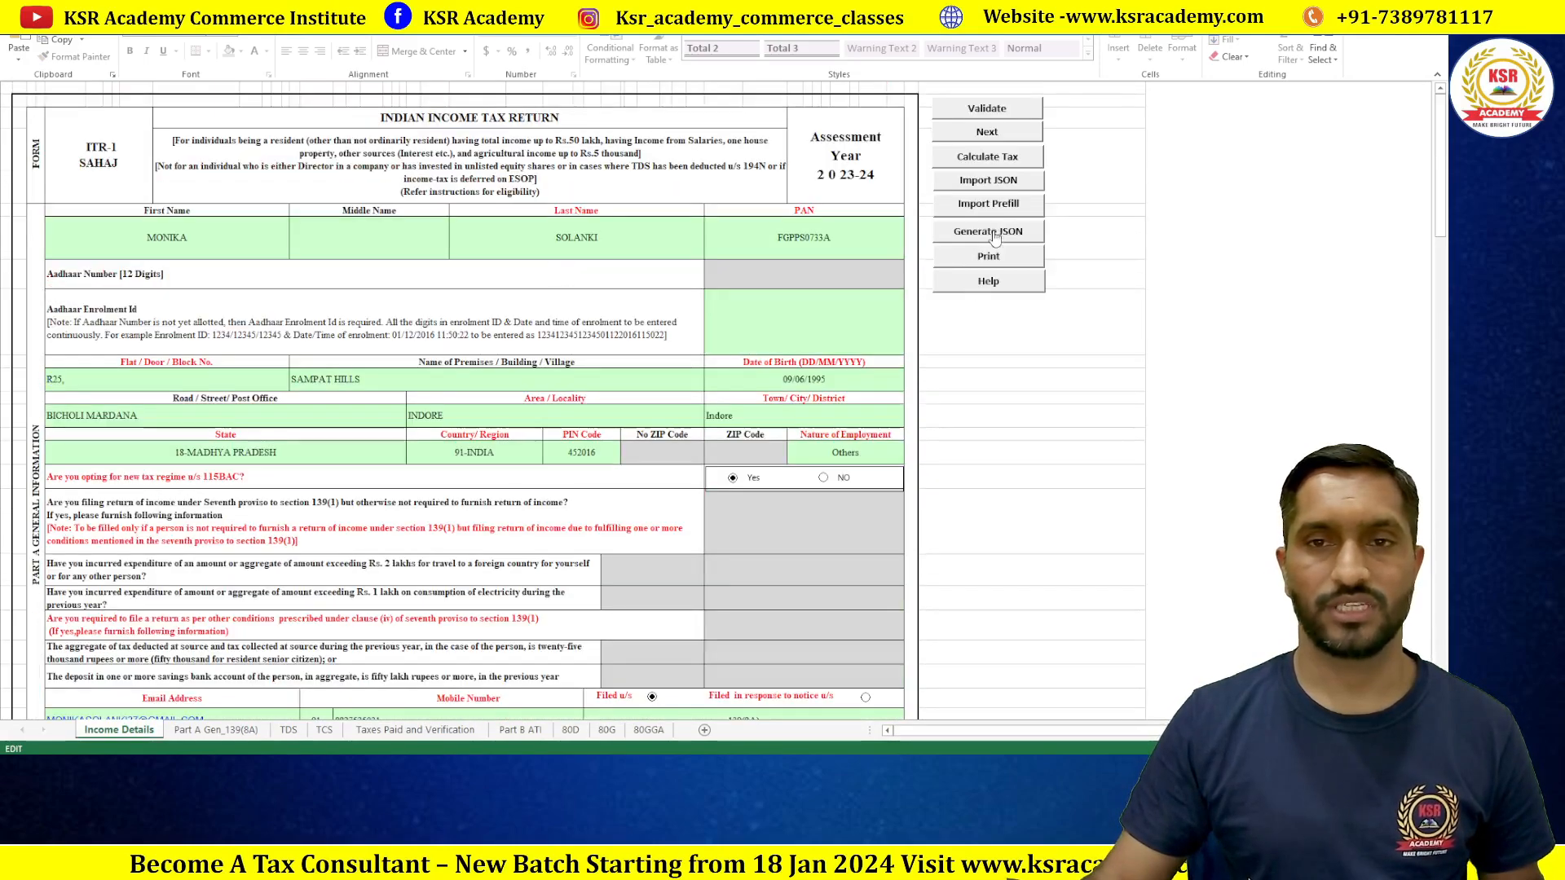
click(994, 234)
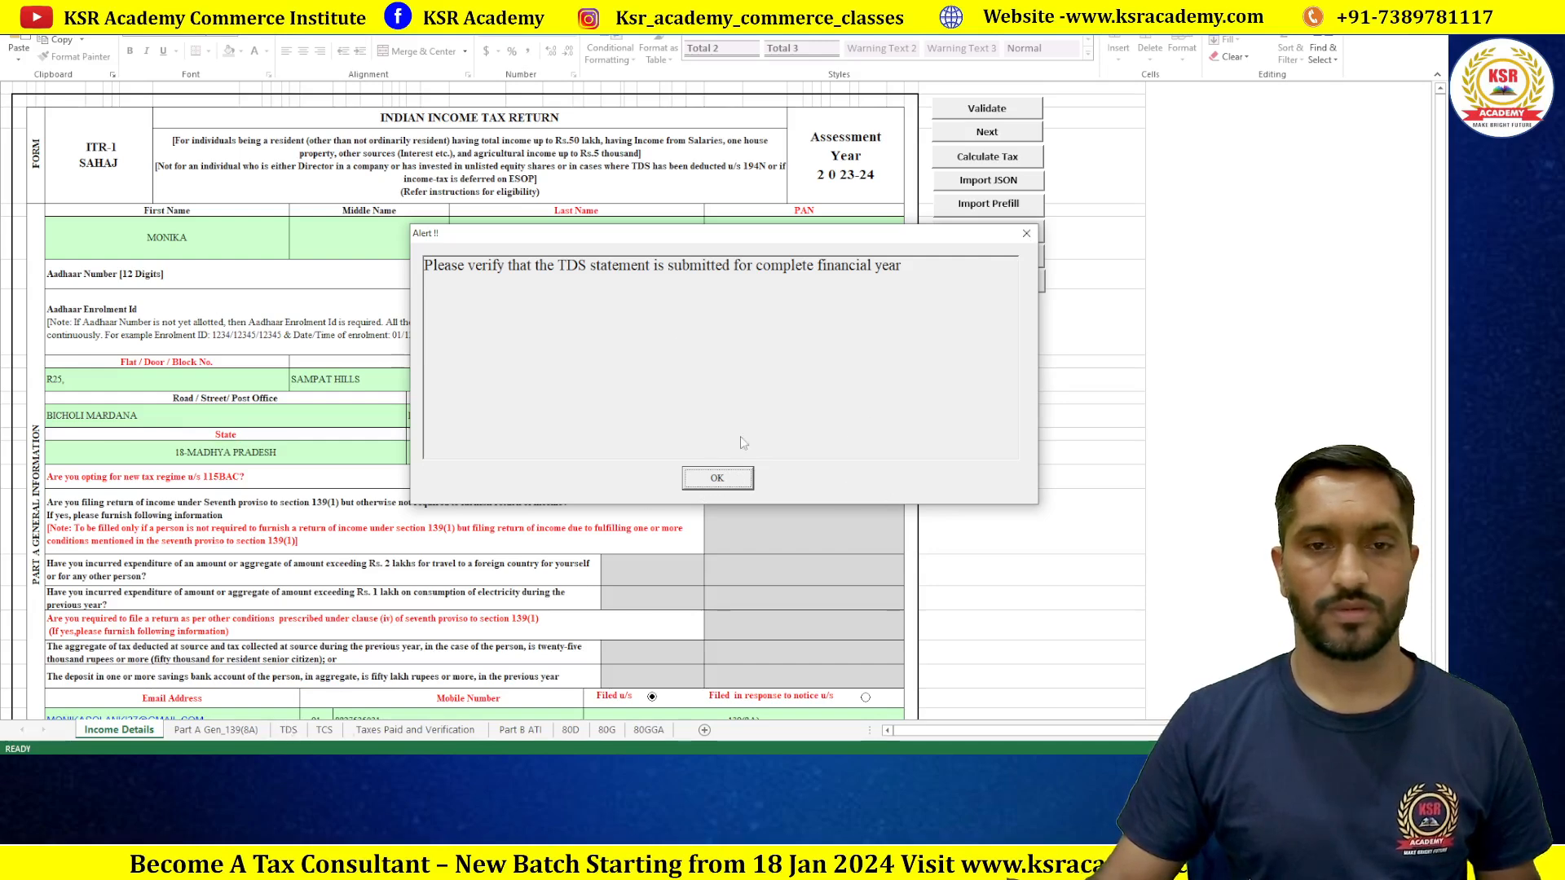
click(1026, 234)
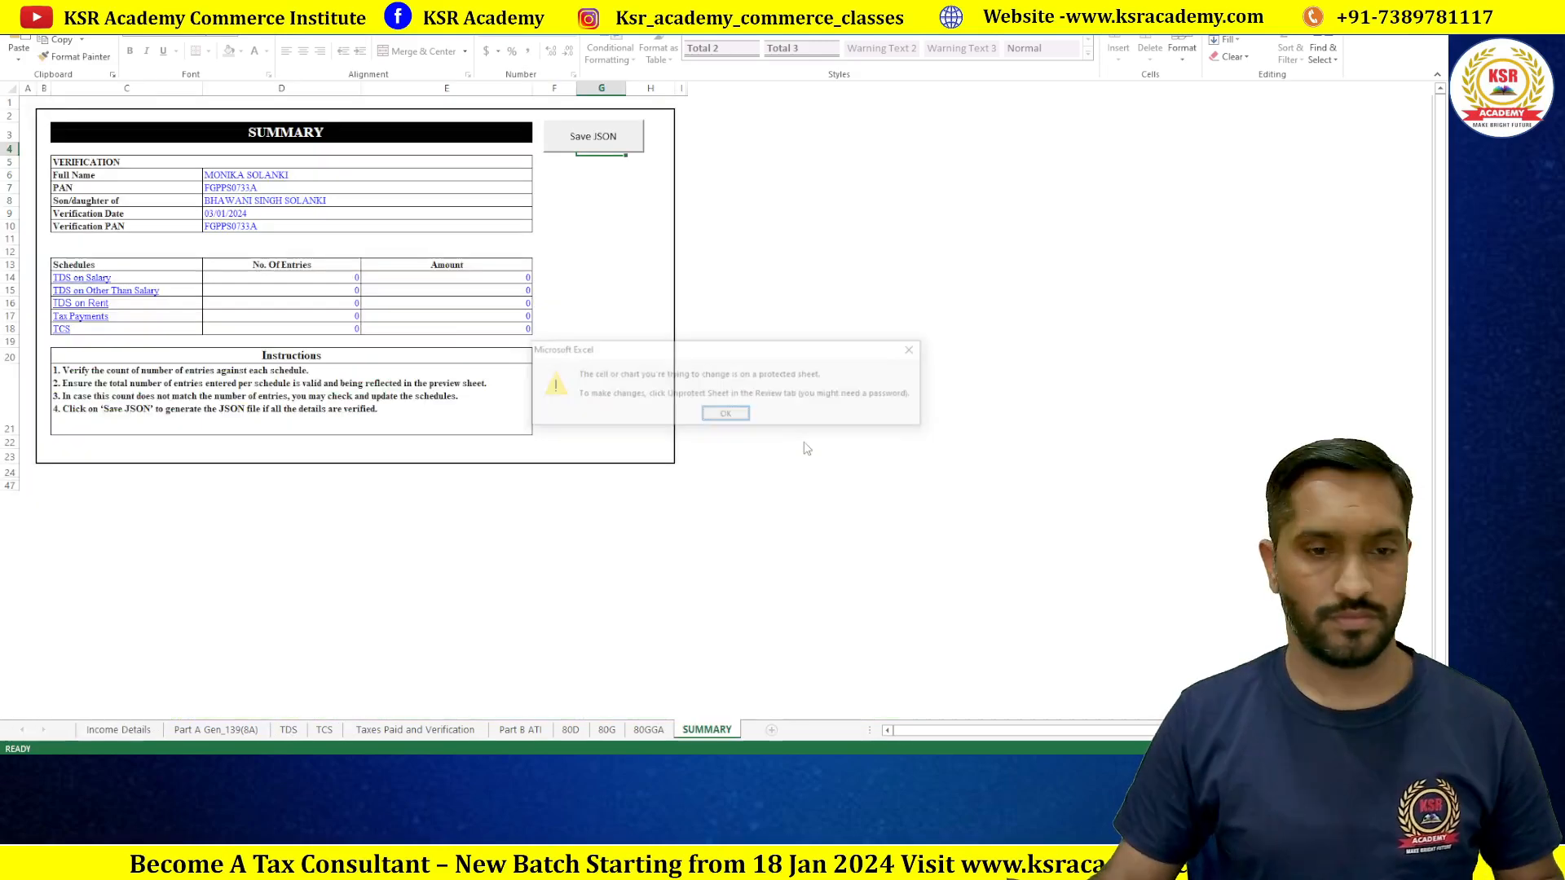
click(725, 416)
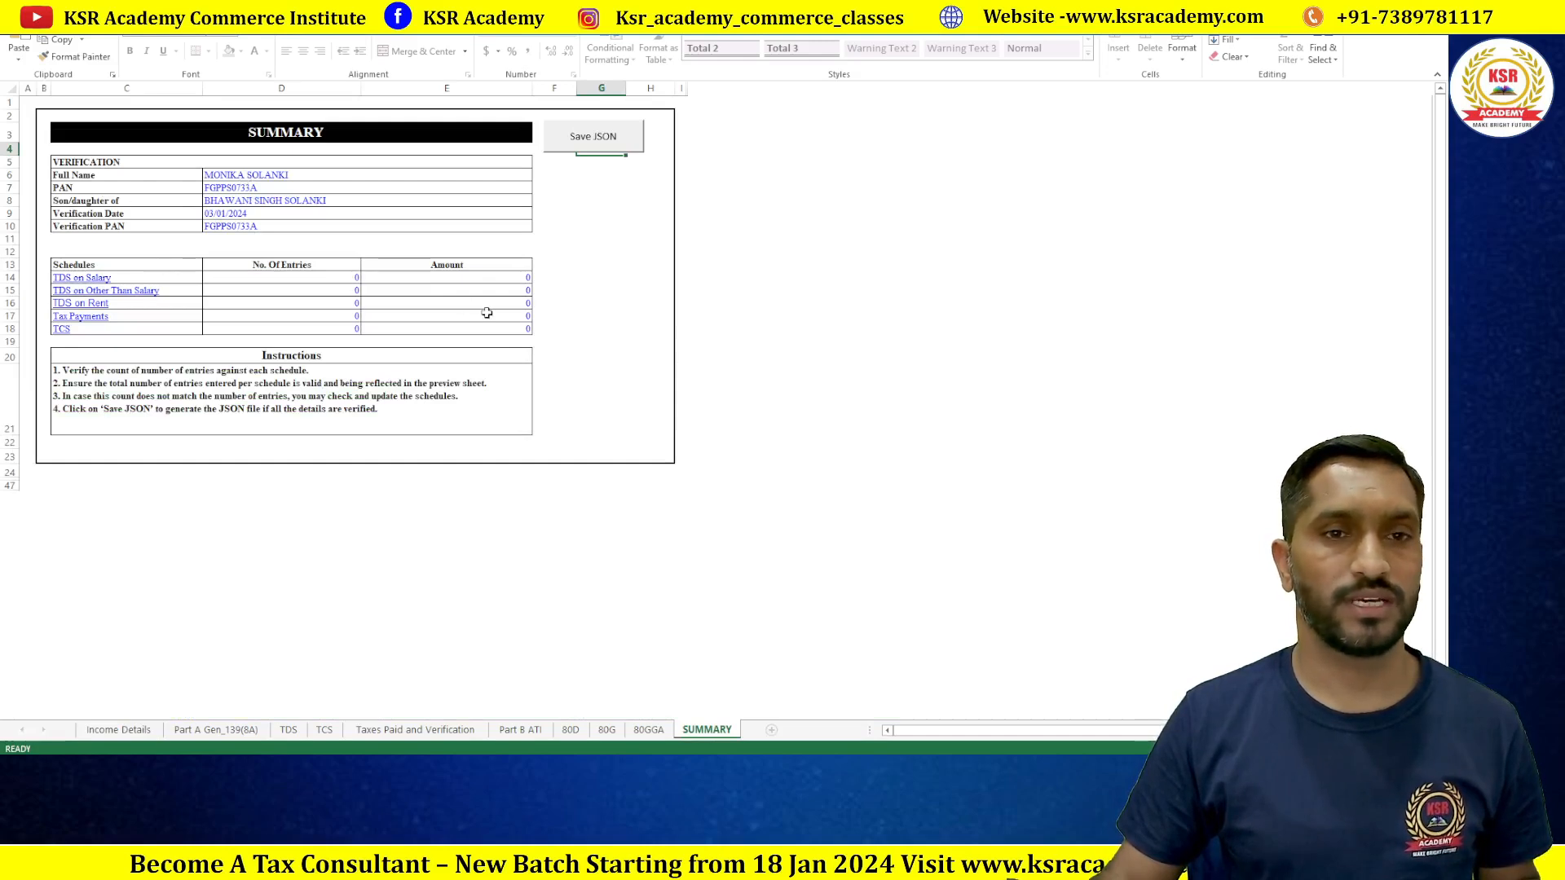
Step: Save the return JSON, ending the run-time error and regenerating until the saved-path alert appears
click(607, 148)
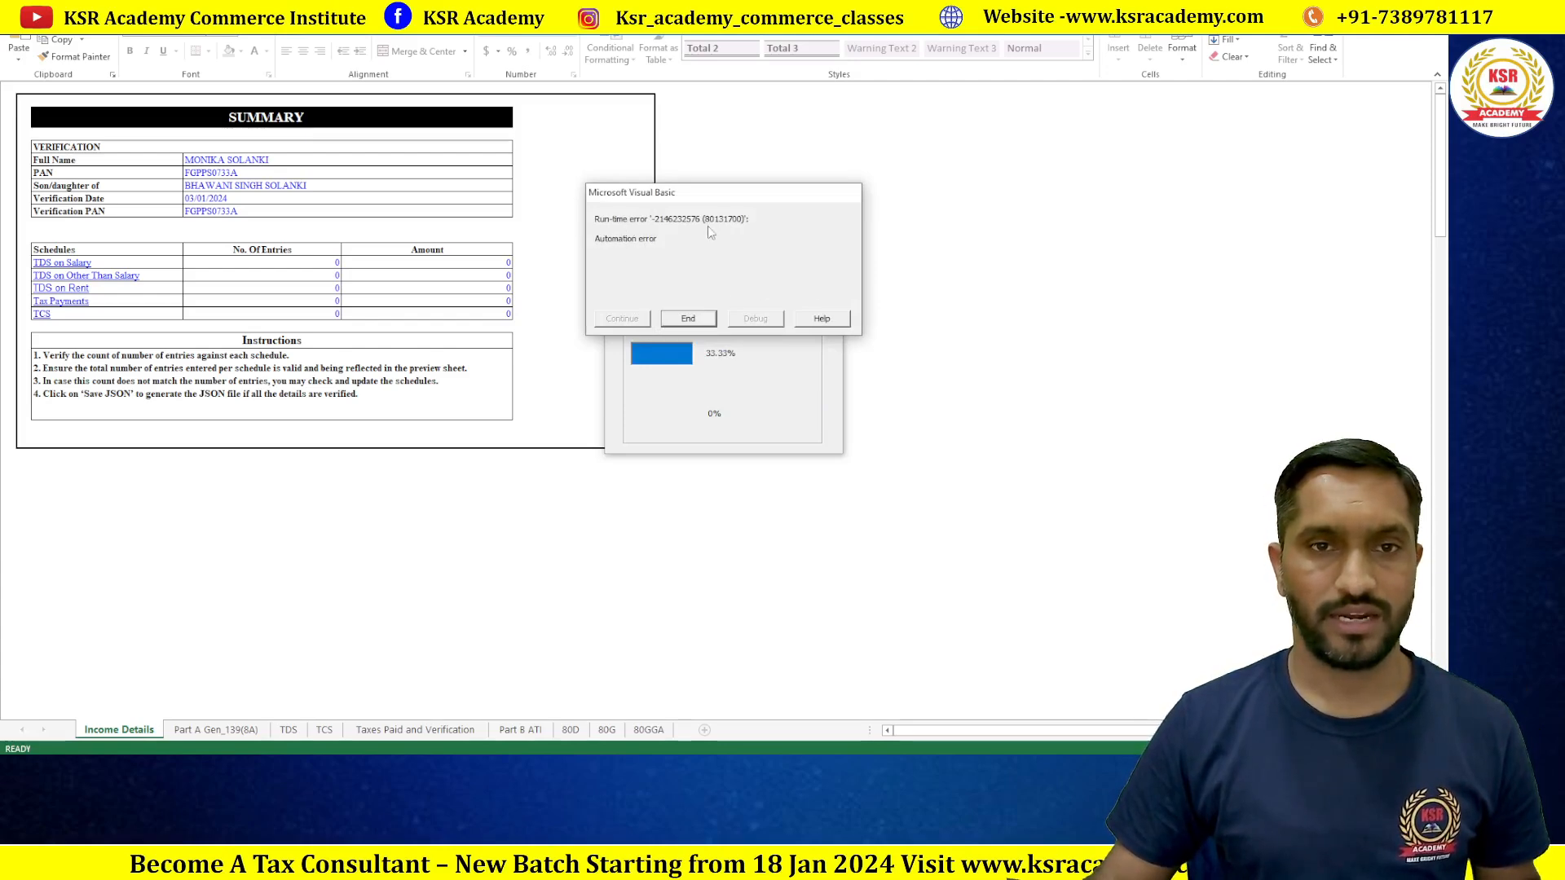
click(689, 320)
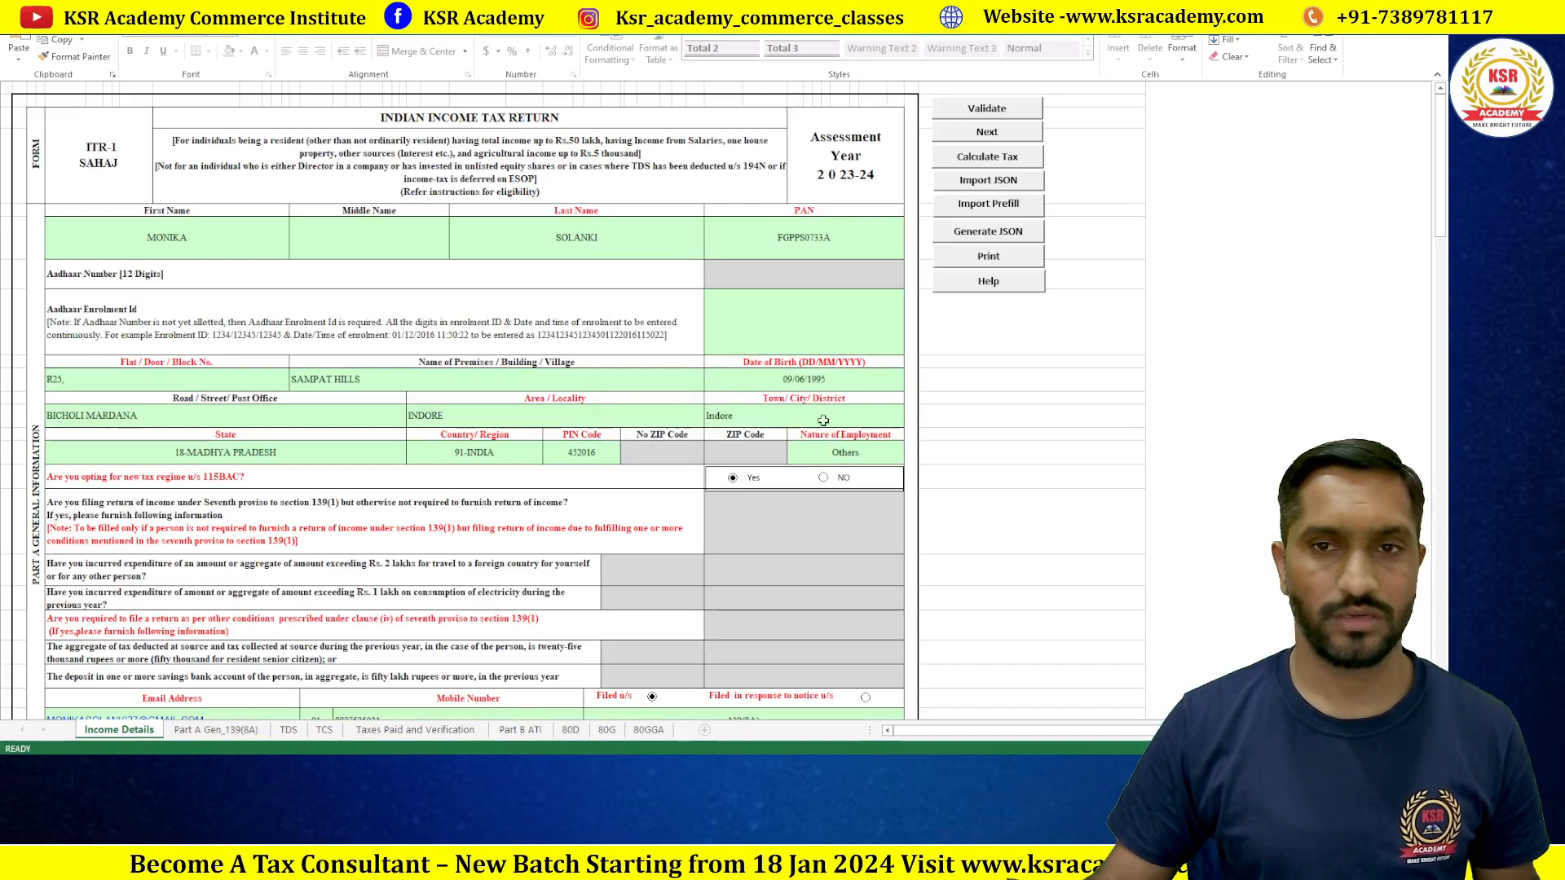
click(987, 234)
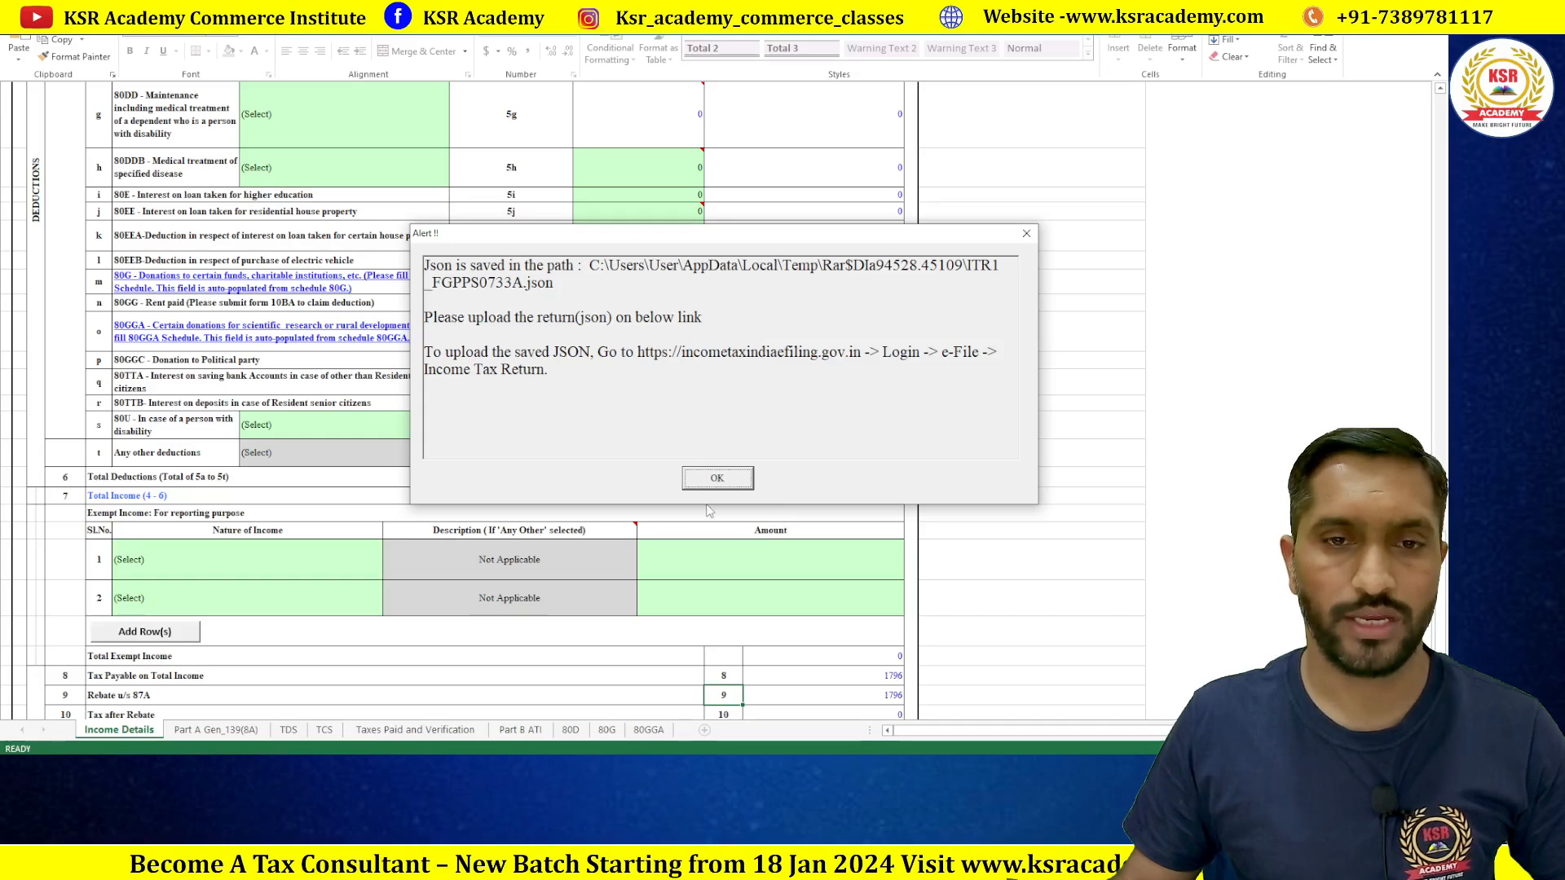
Step: Acknowledge the JSON-saved alert and open a maximized File Explorer at Local Disk (C:)
key(Return)
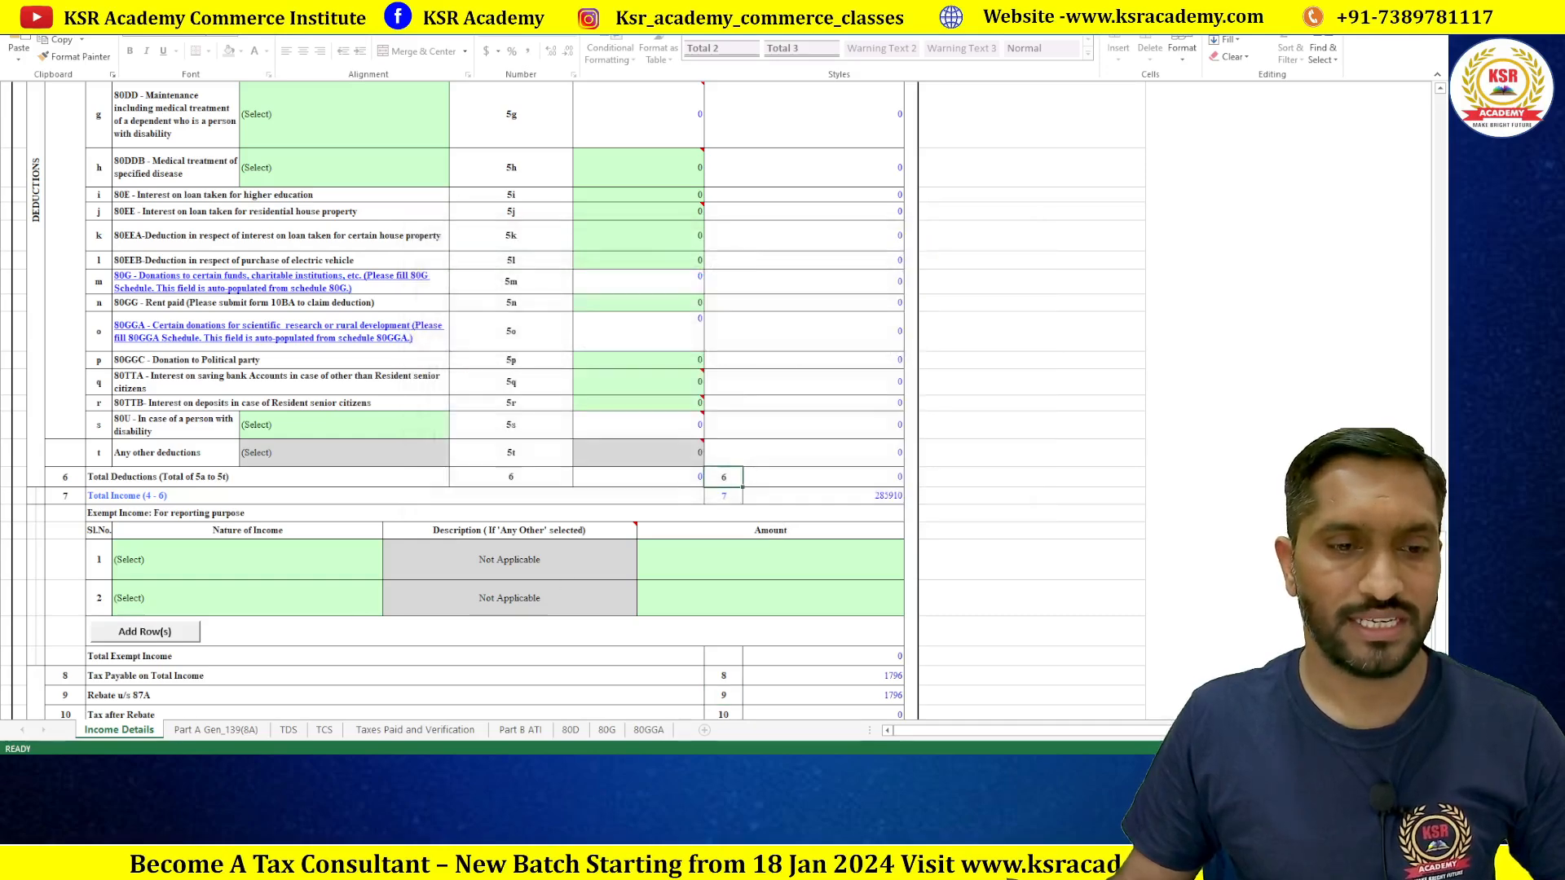
key(super+e)
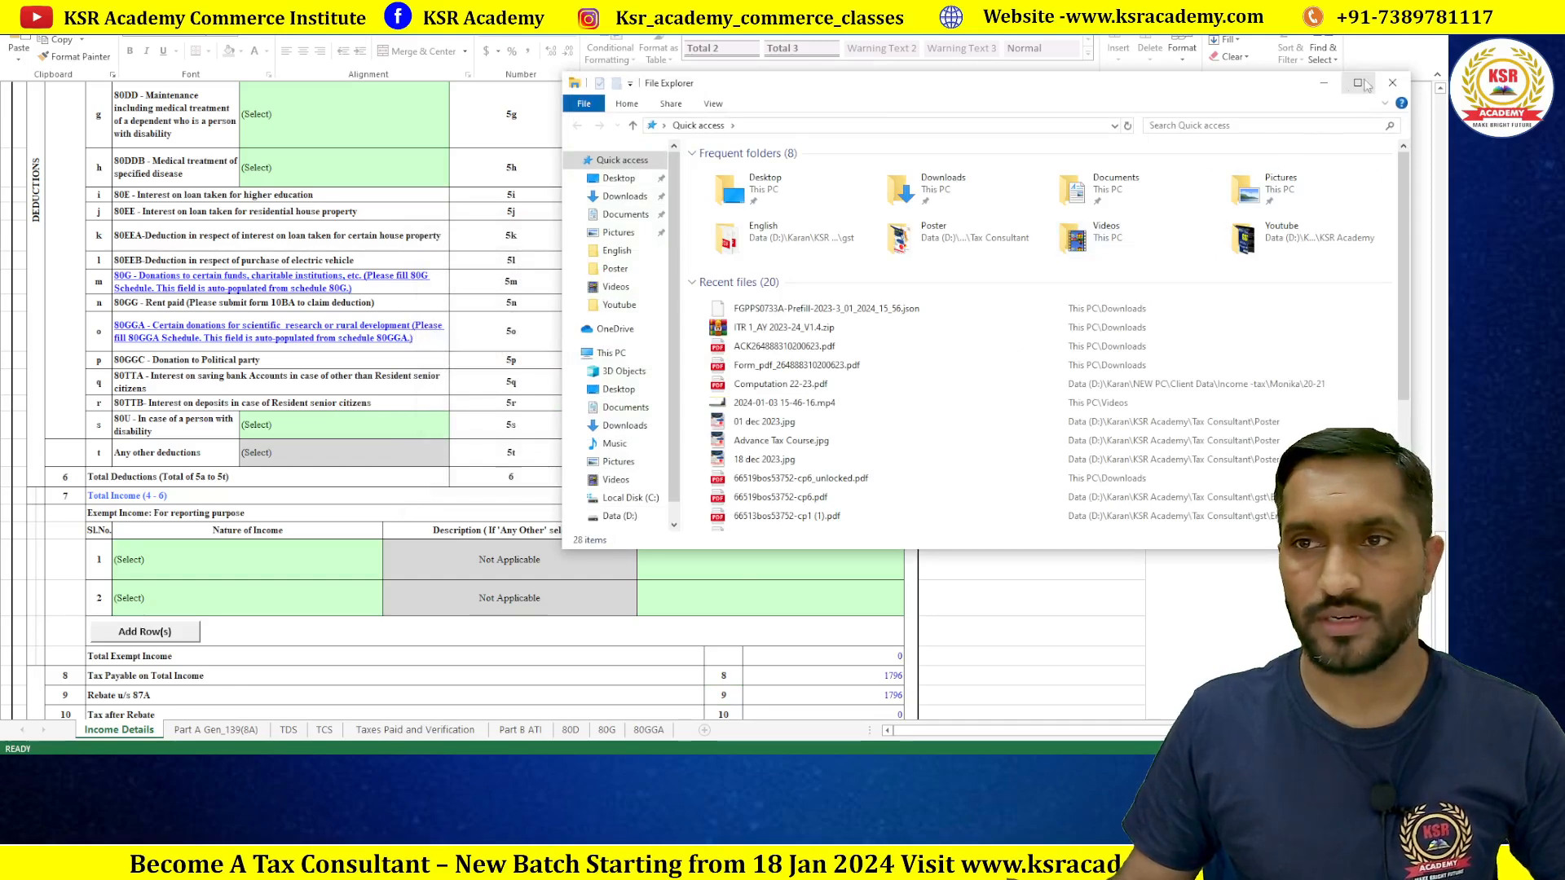
click(1357, 82)
click(78, 396)
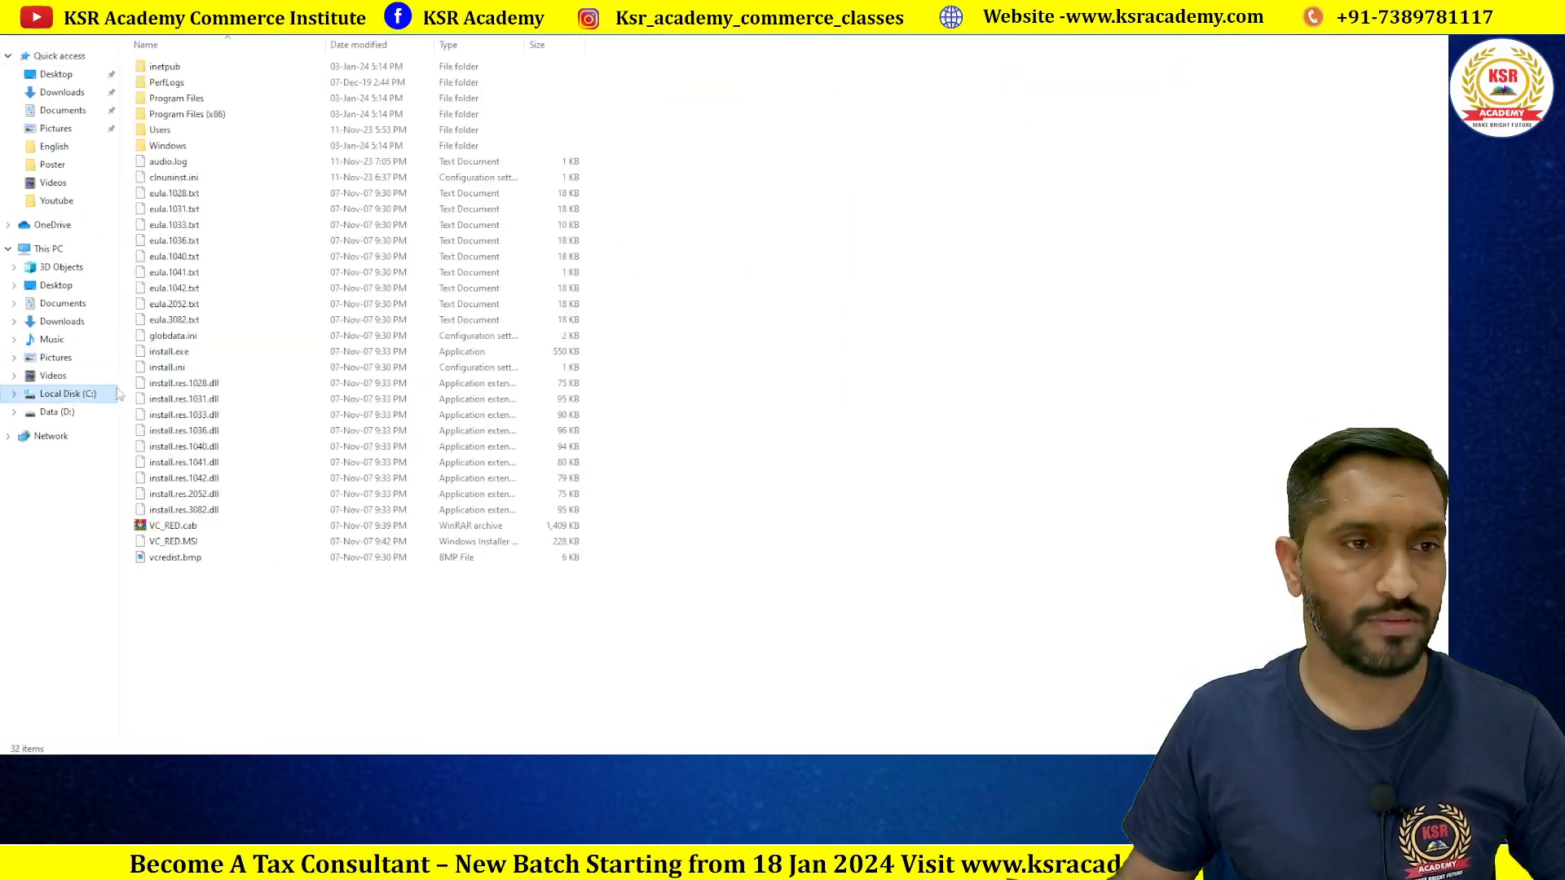
Step: Browse C:\Users, checking the User folder and then the Public folder for the JSON
double_click(182, 130)
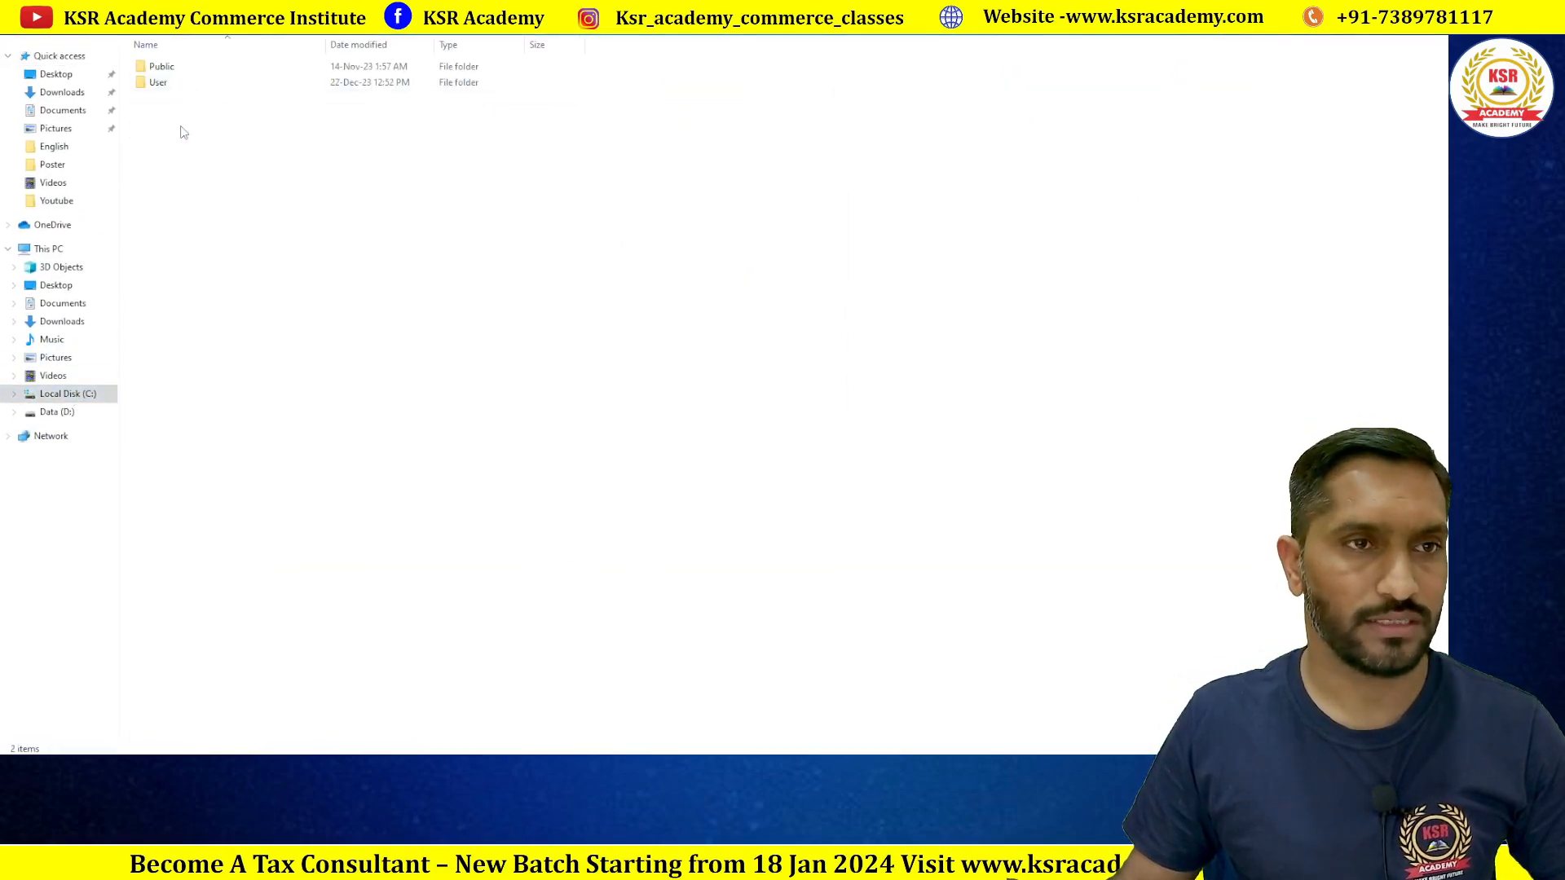
double_click(160, 82)
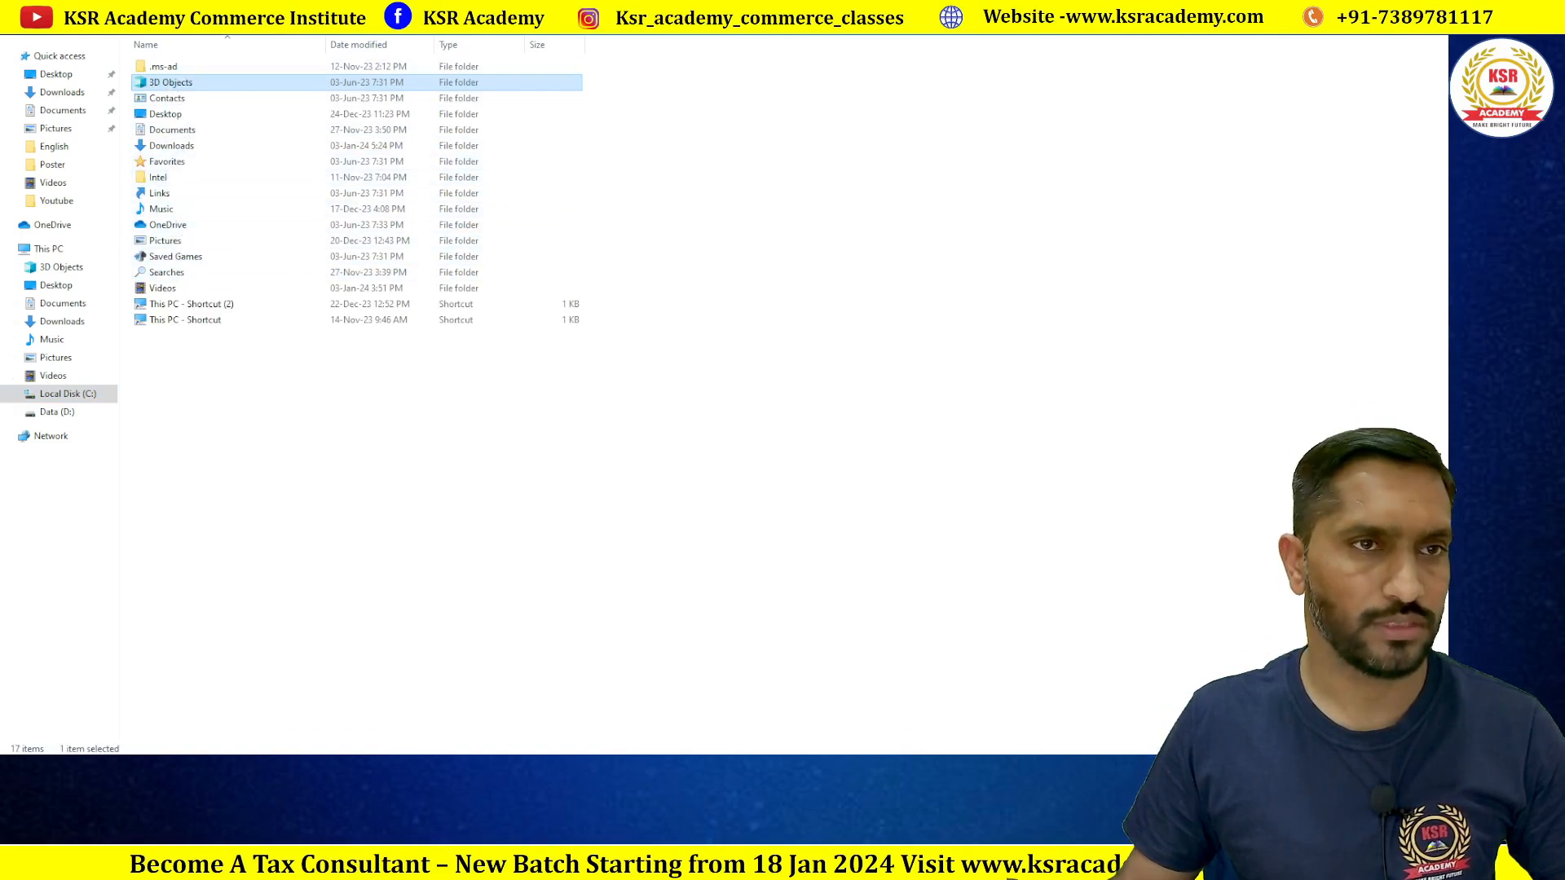
key(BackSpace)
double_click(184, 72)
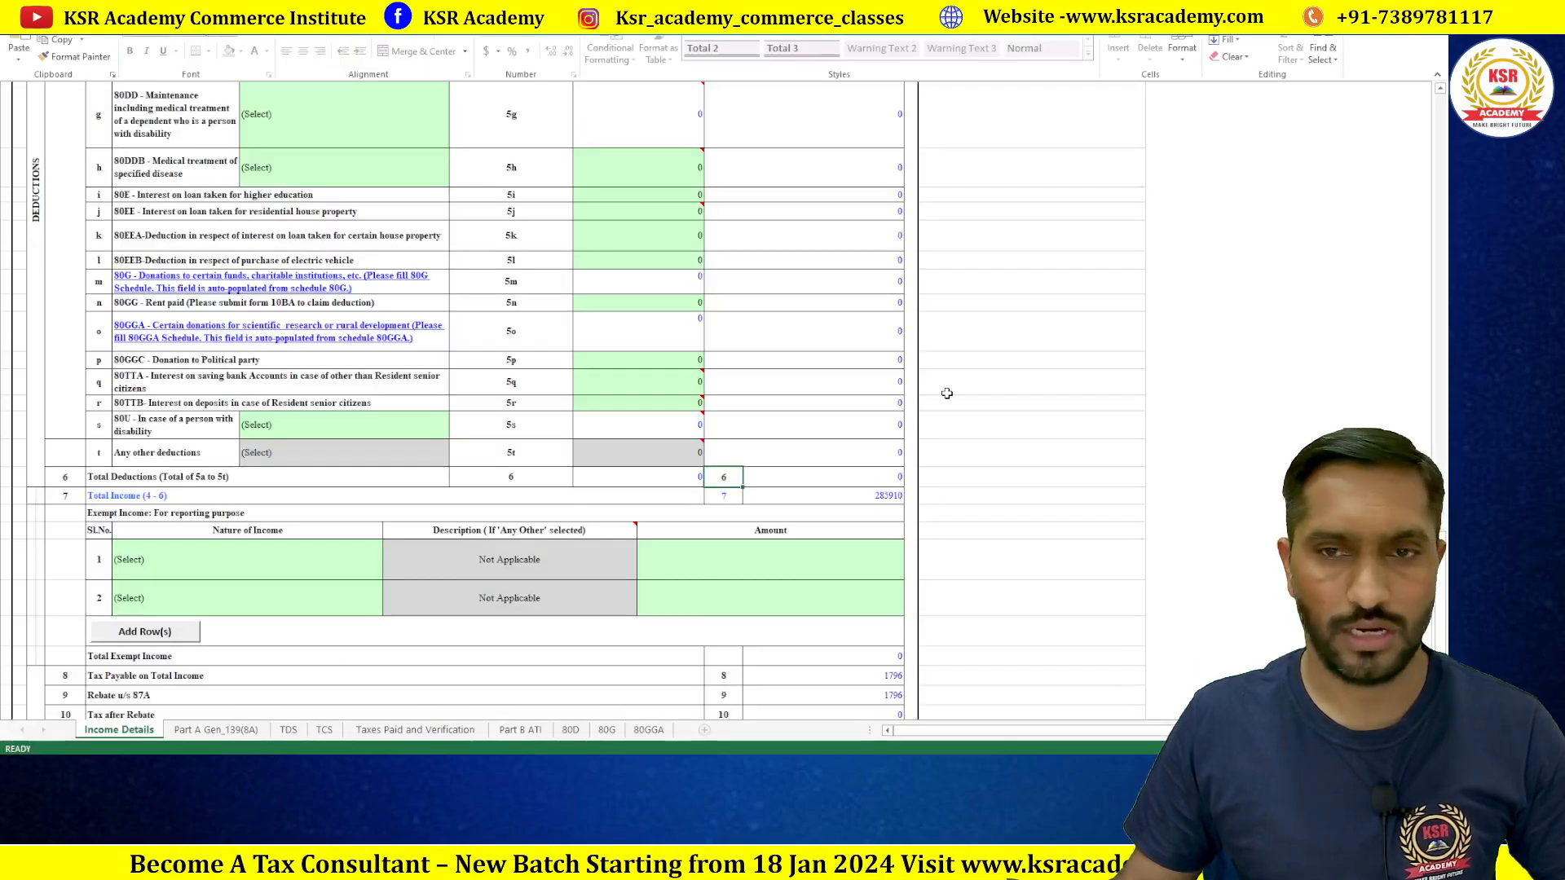
scroll(943, 393, up, 15)
Step: Regenerate the JSON return, acknowledging the Temp-folder save message and the new-regime confirmation
scroll(944, 393, up, 15)
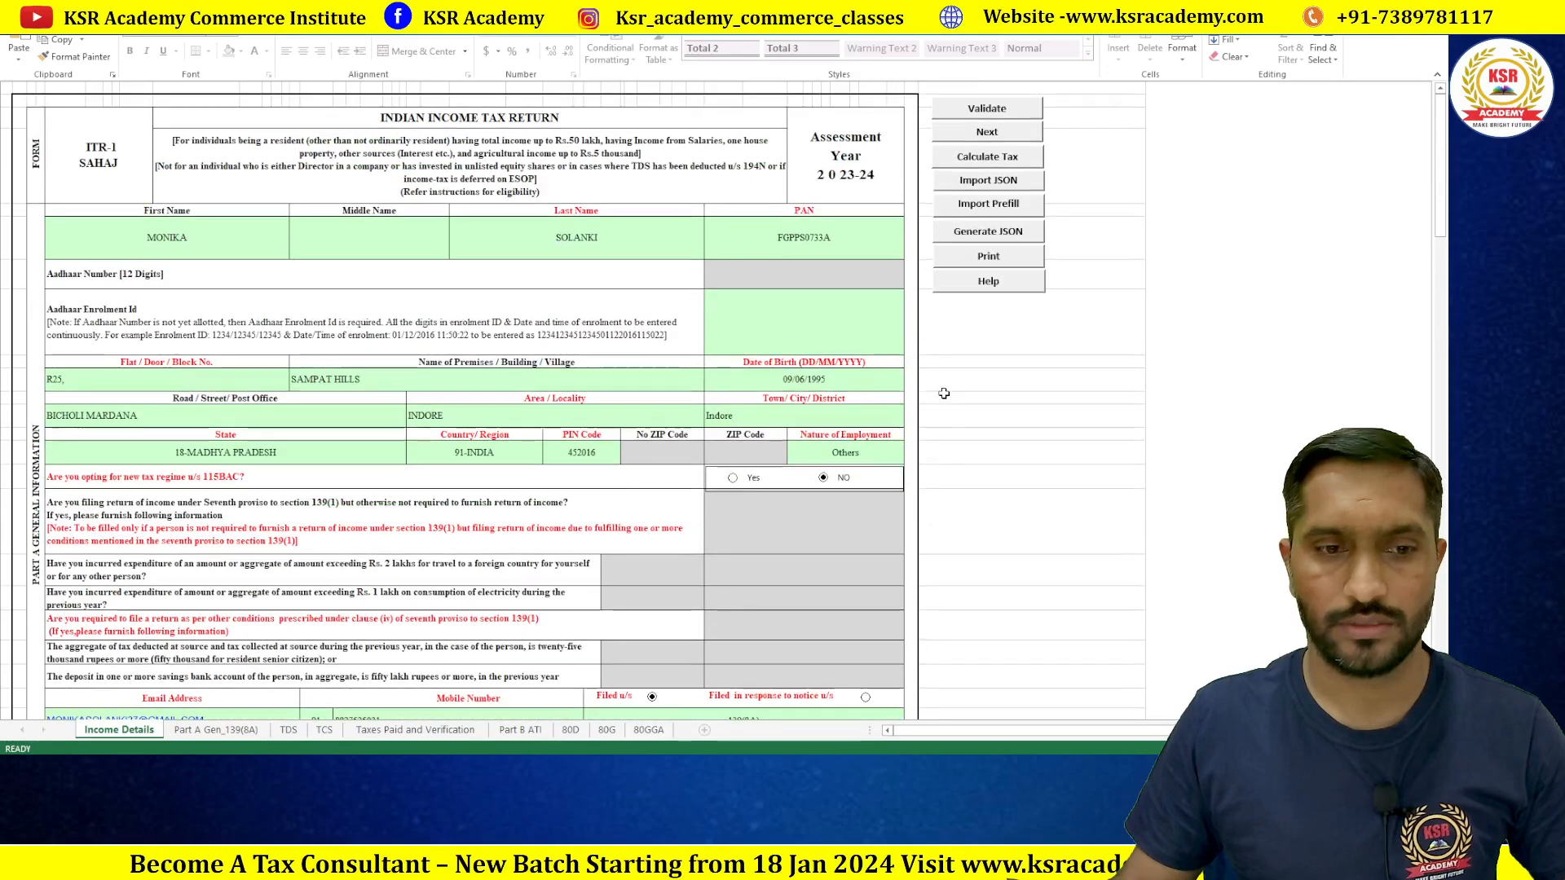
click(998, 233)
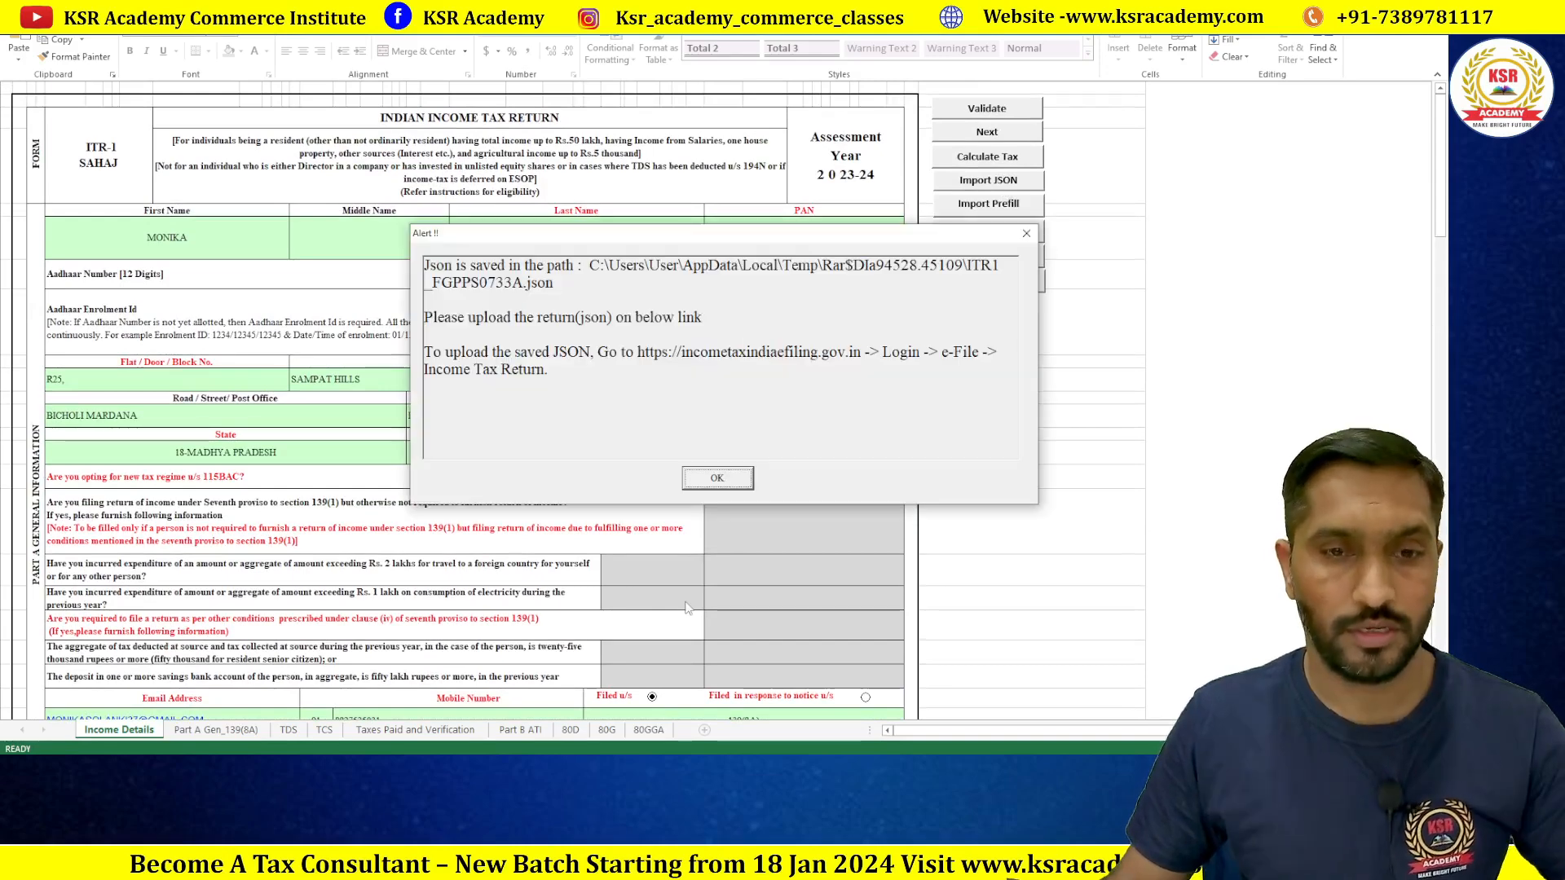
click(725, 481)
click(778, 493)
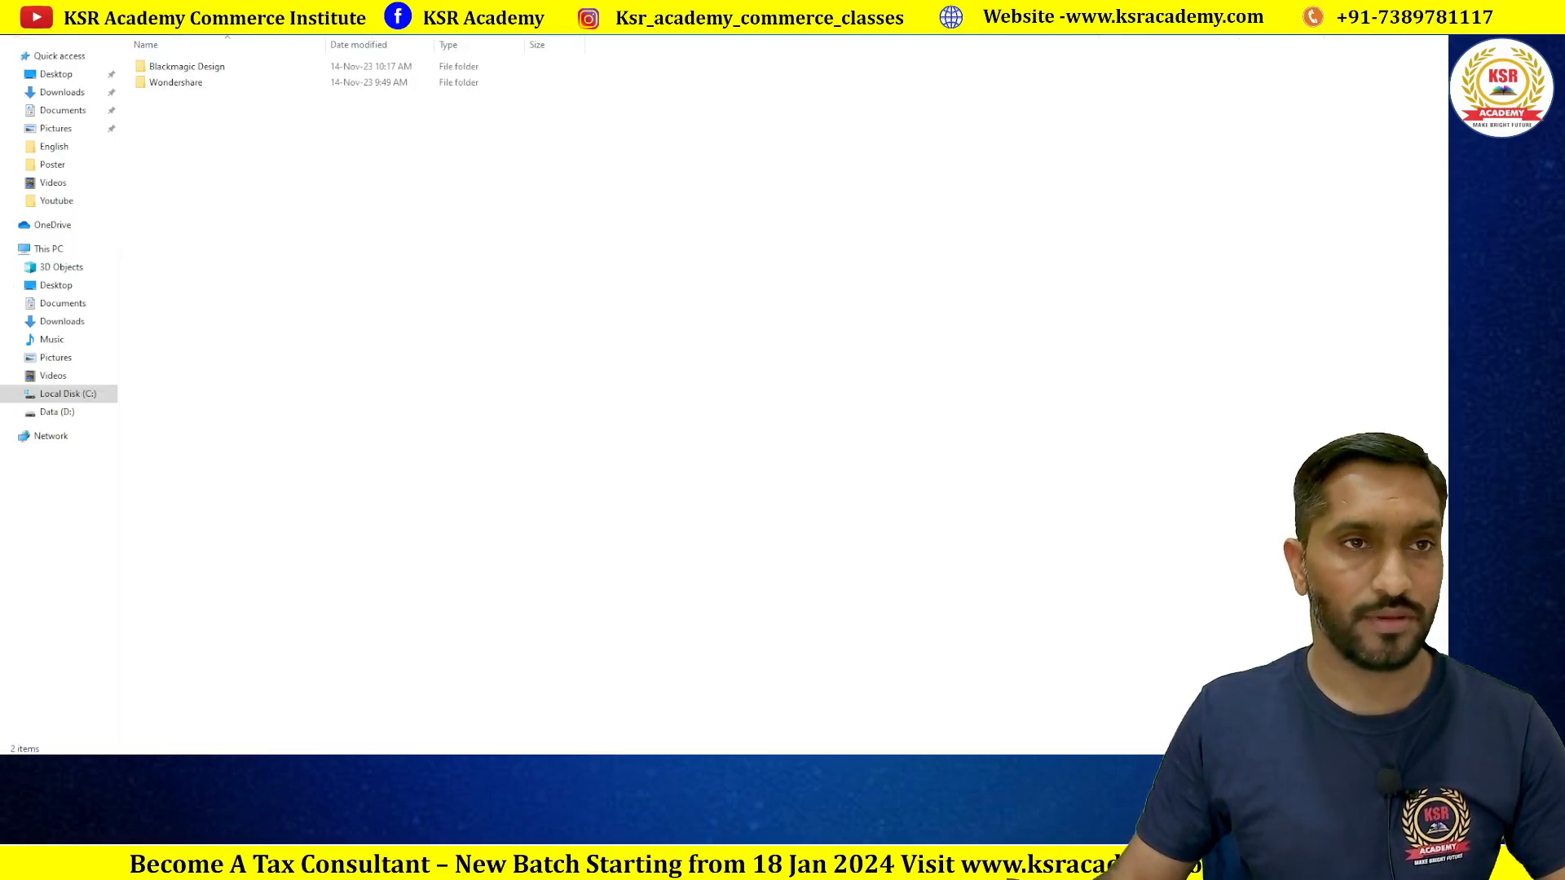
Step: Navigate up to This PC and back into Local Disk (C:), closing an accidentally opened clnuninst.ini
click(13, 23)
double_click(161, 85)
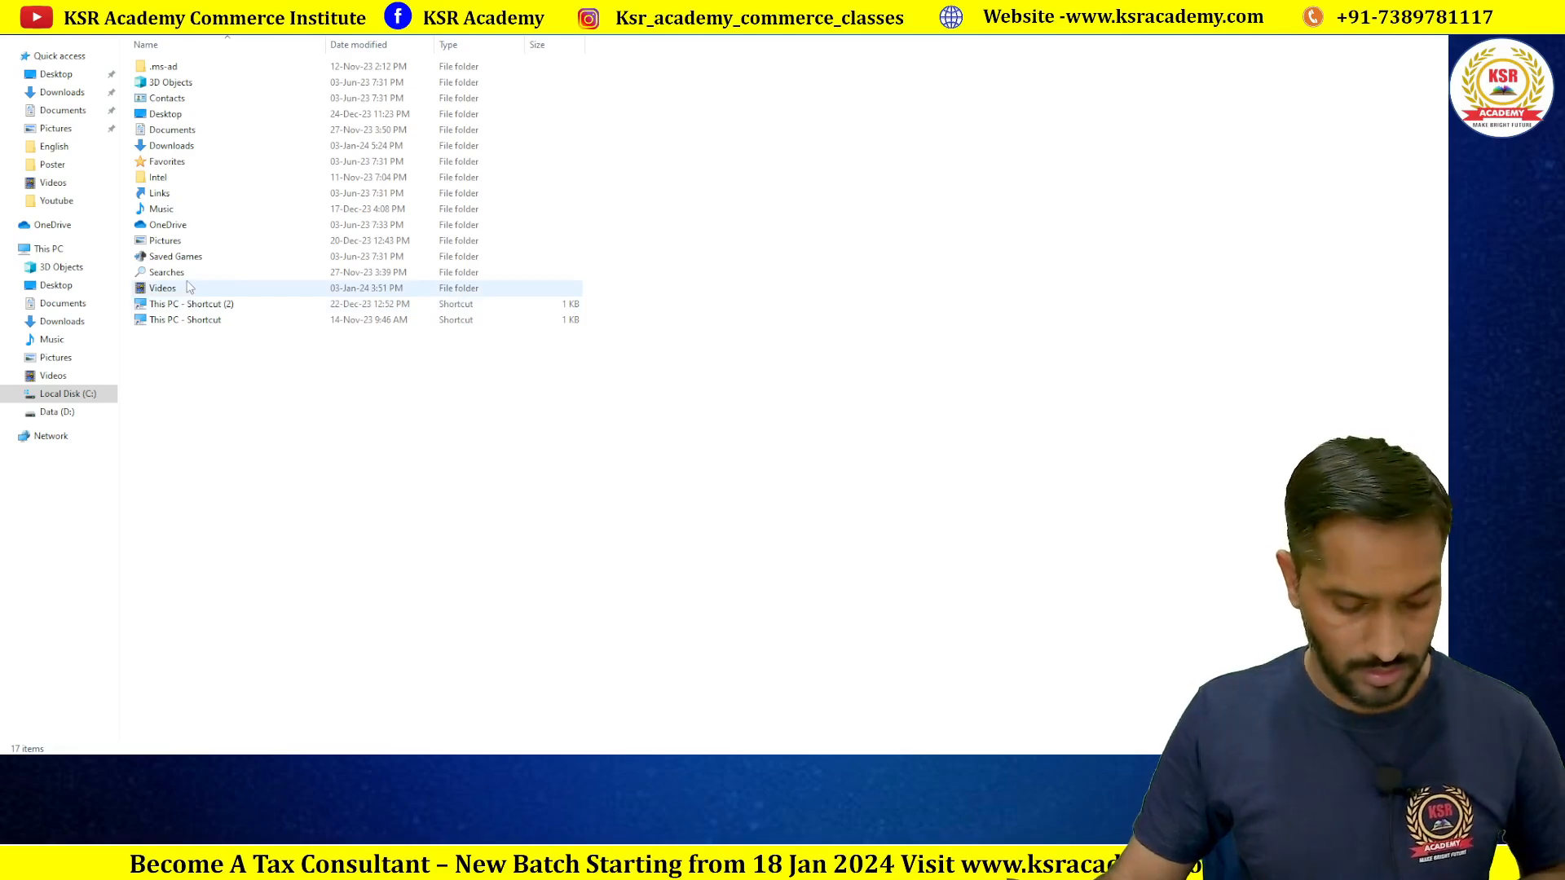
click(173, 20)
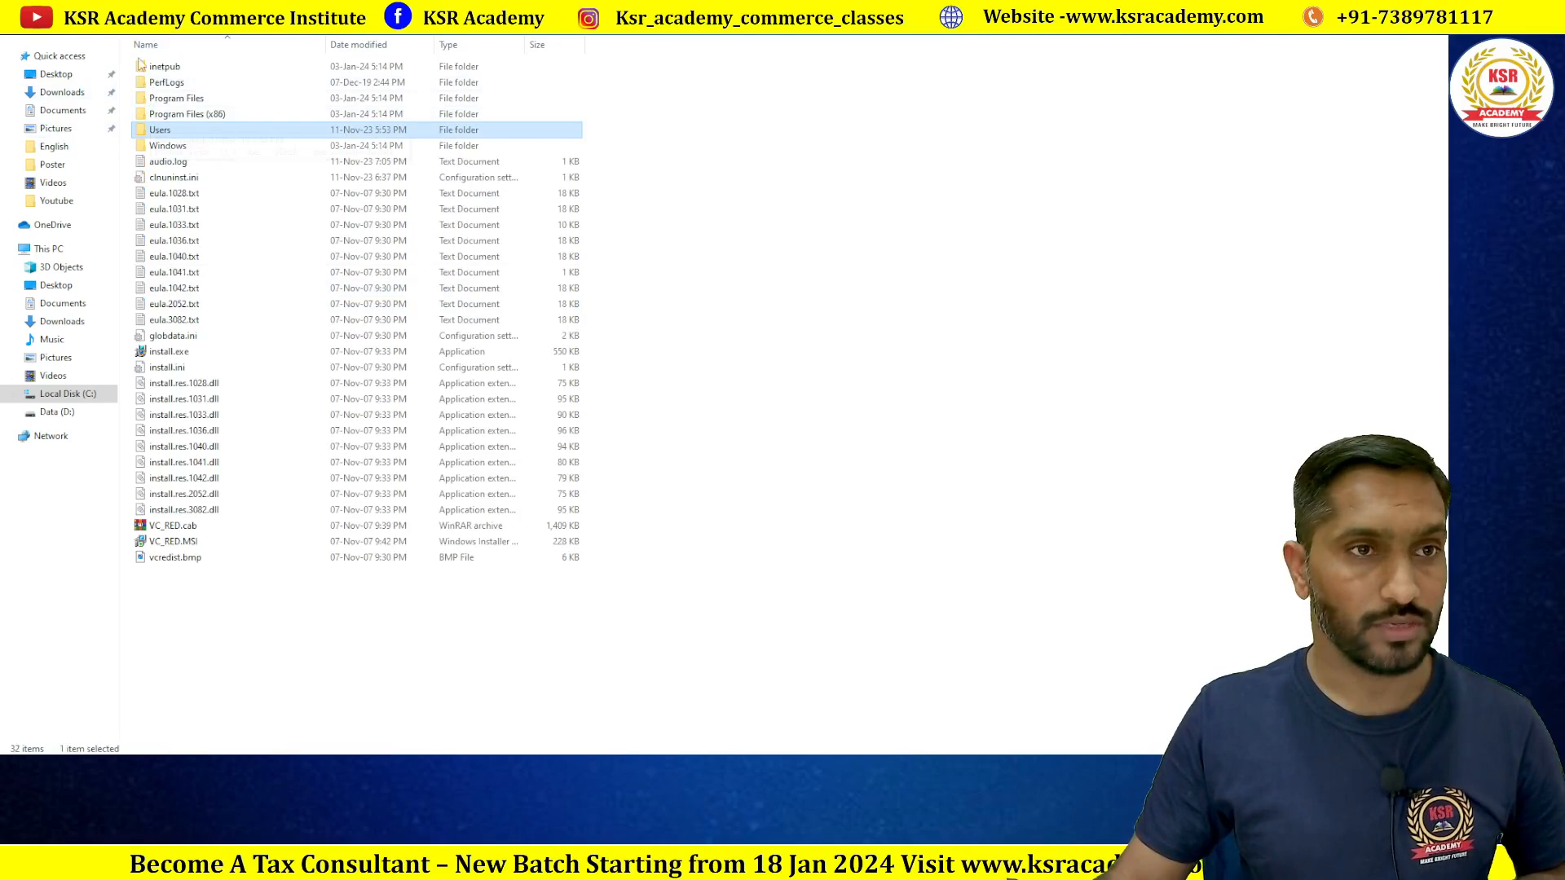
click(135, 21)
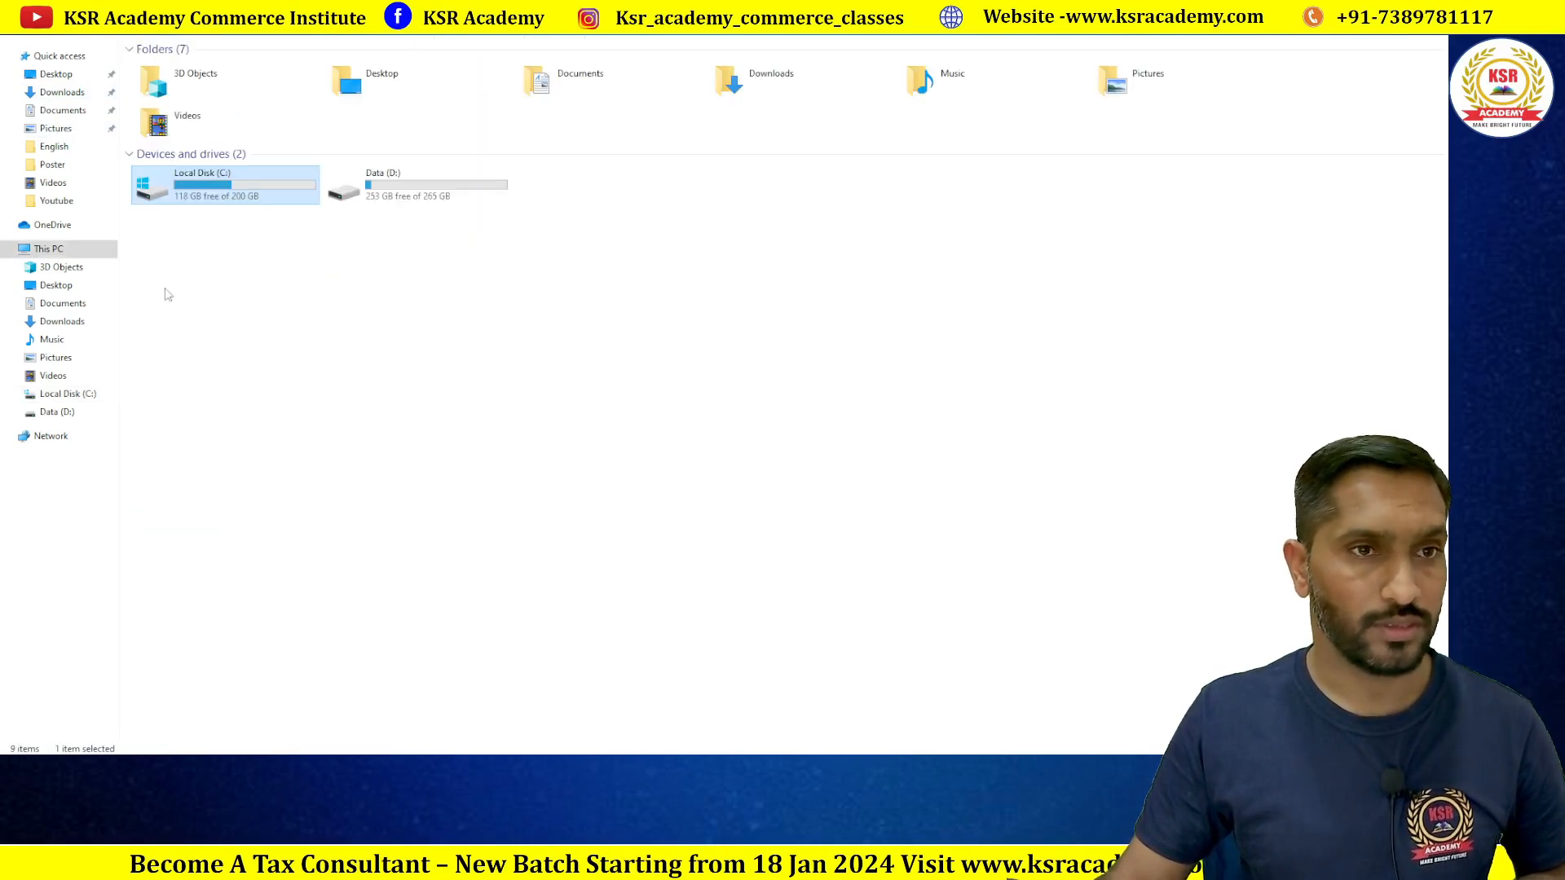
double_click(219, 181)
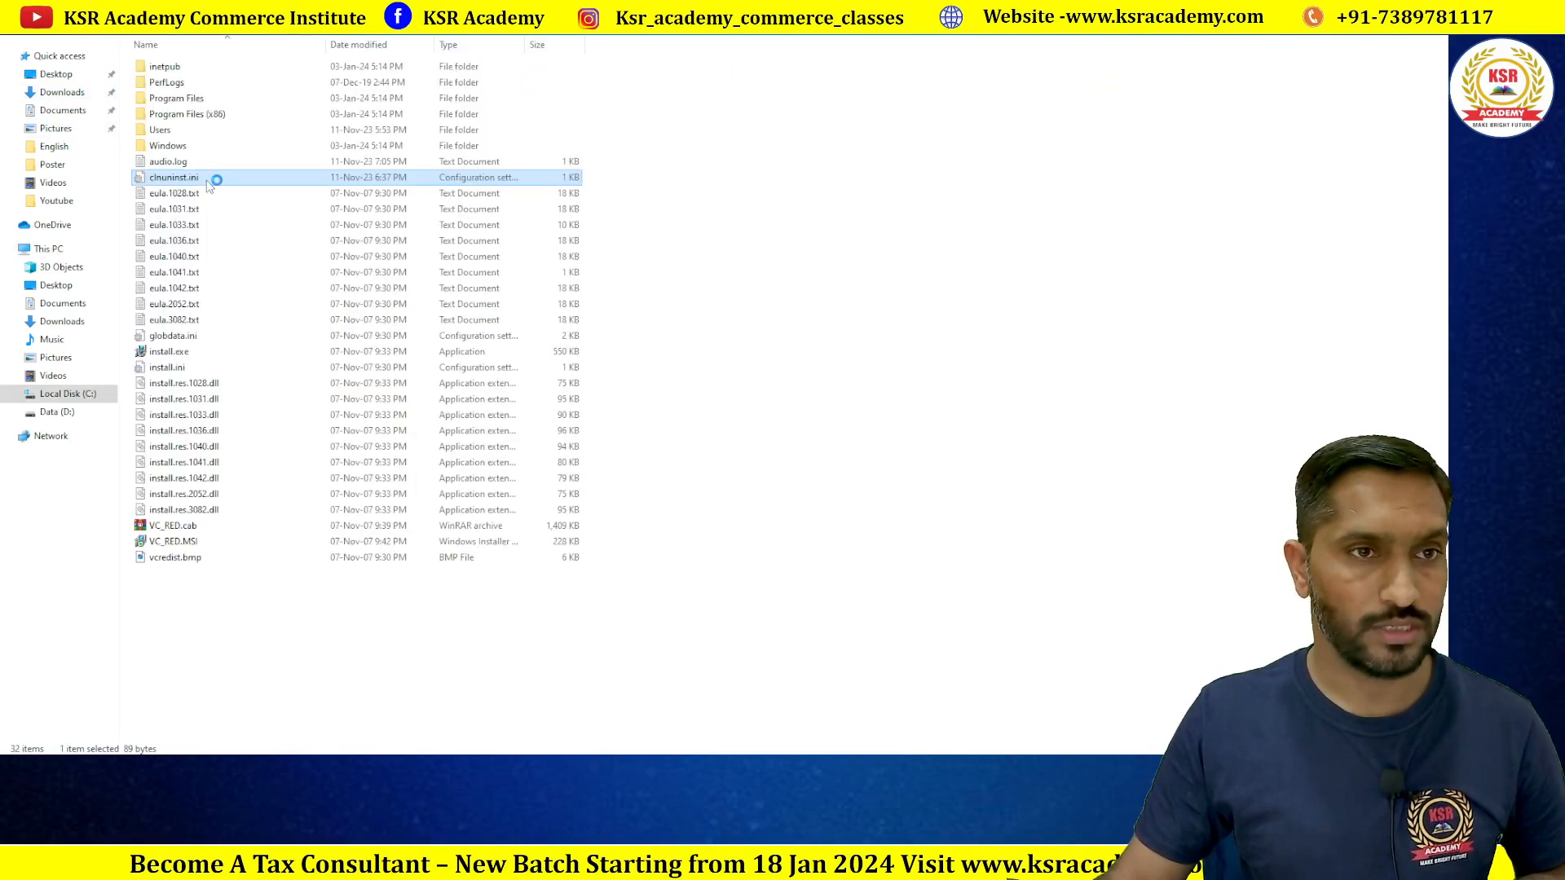
double_click(216, 174)
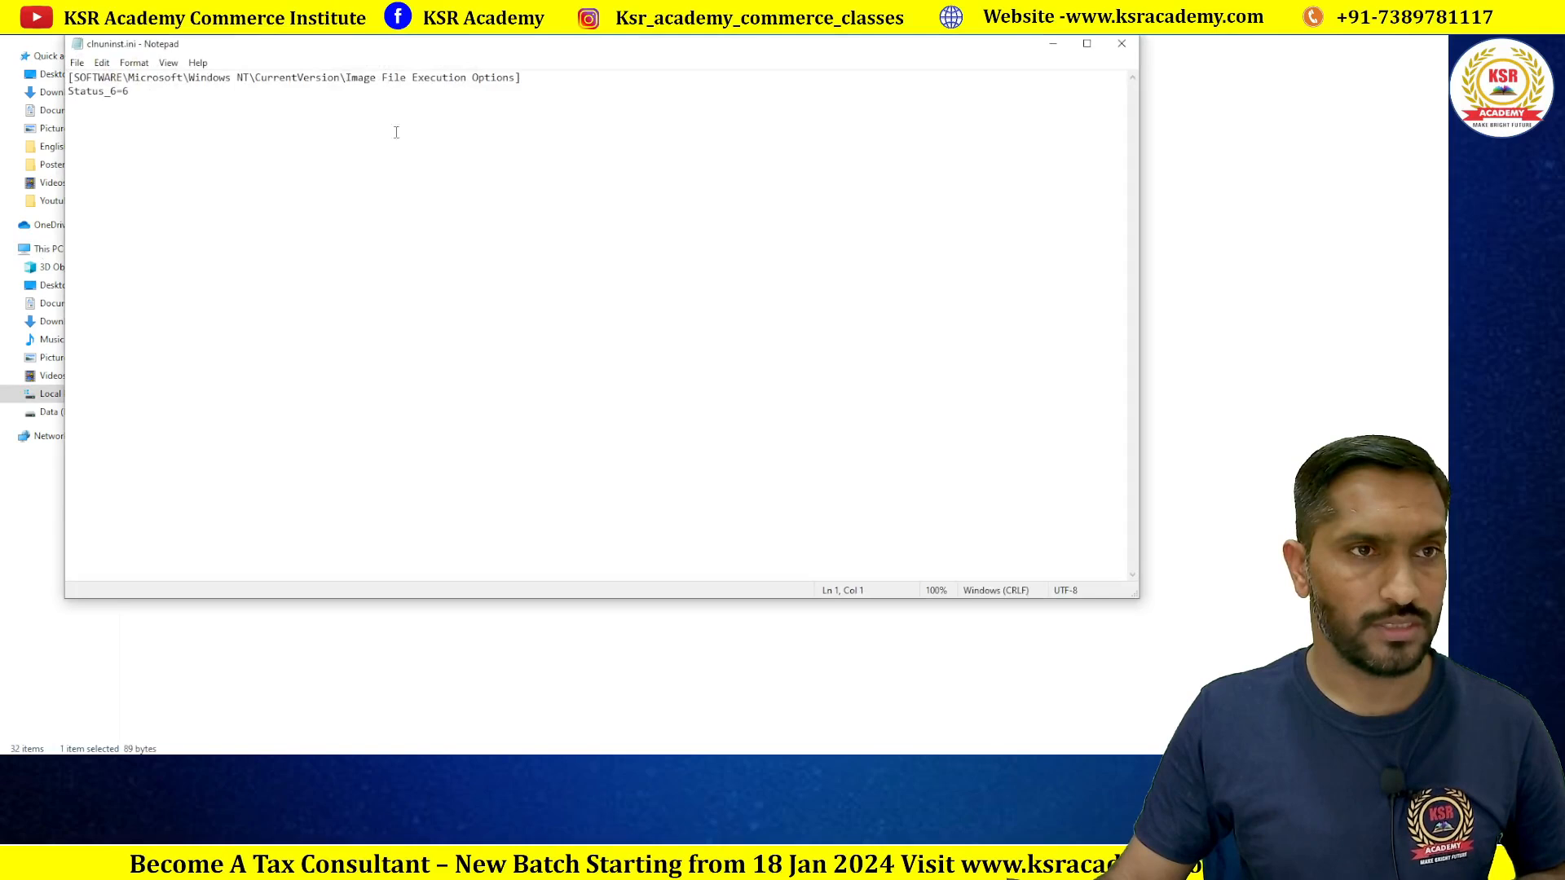
click(1122, 43)
Step: Open C:\Users\User to list the profile folders like Desktop and Downloads
double_click(196, 131)
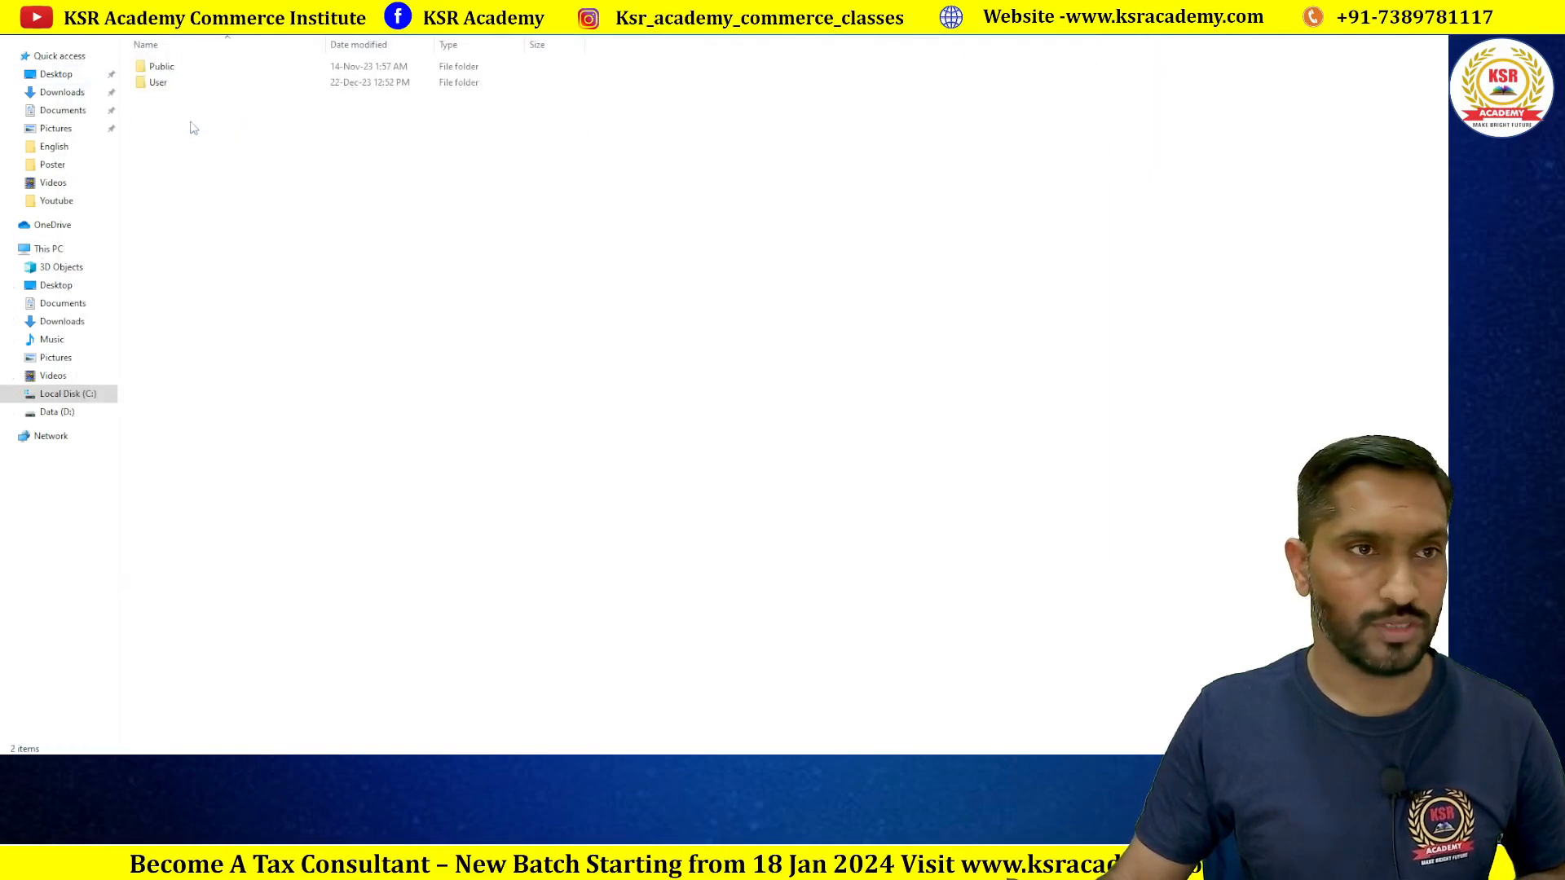
click(162, 69)
double_click(159, 83)
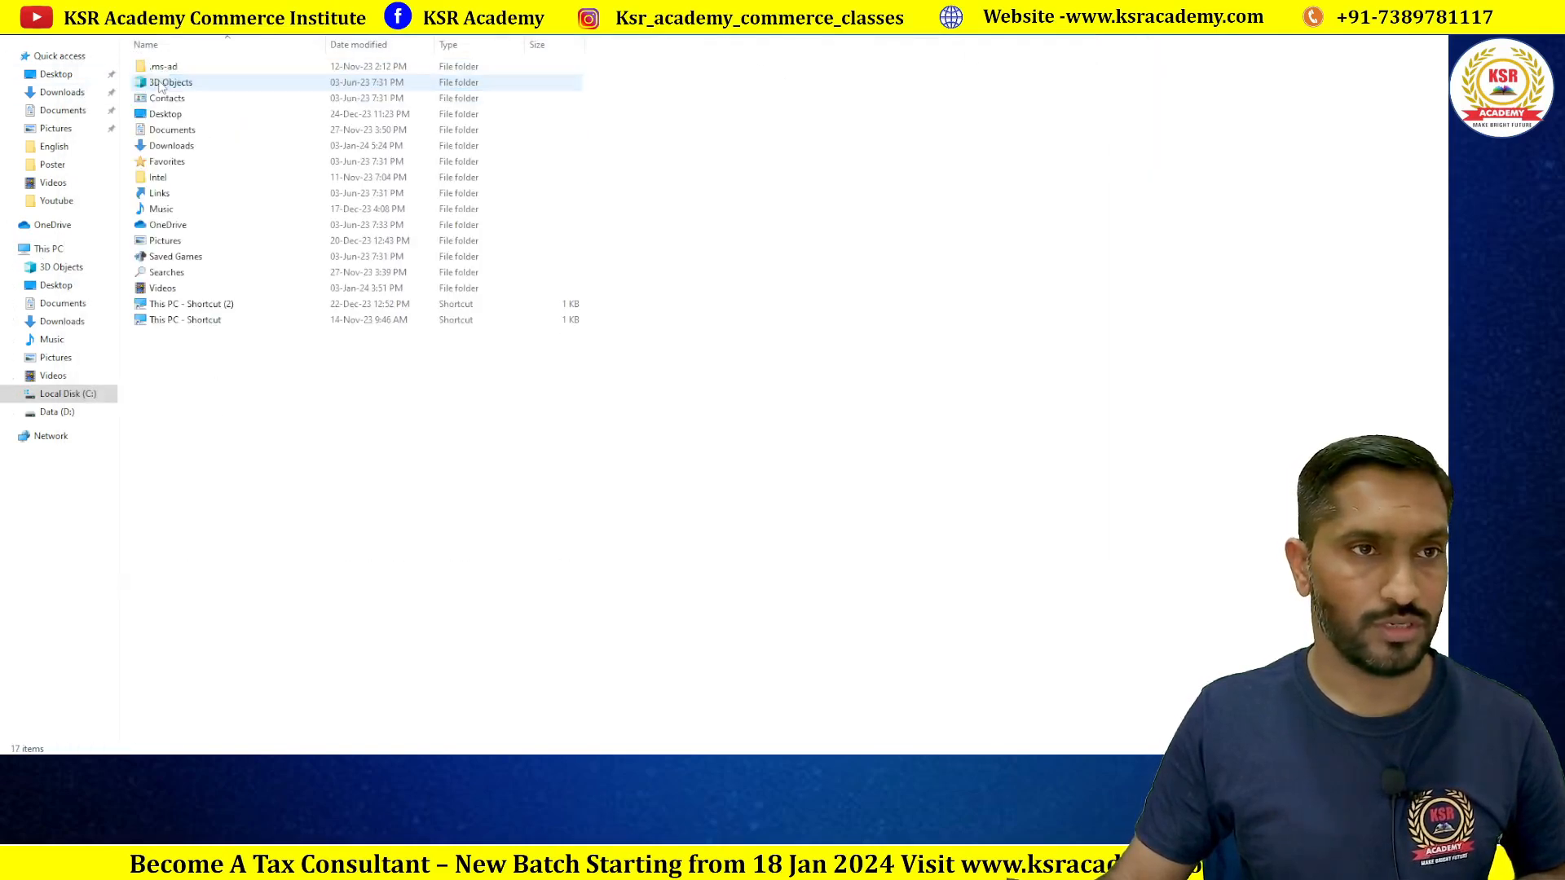